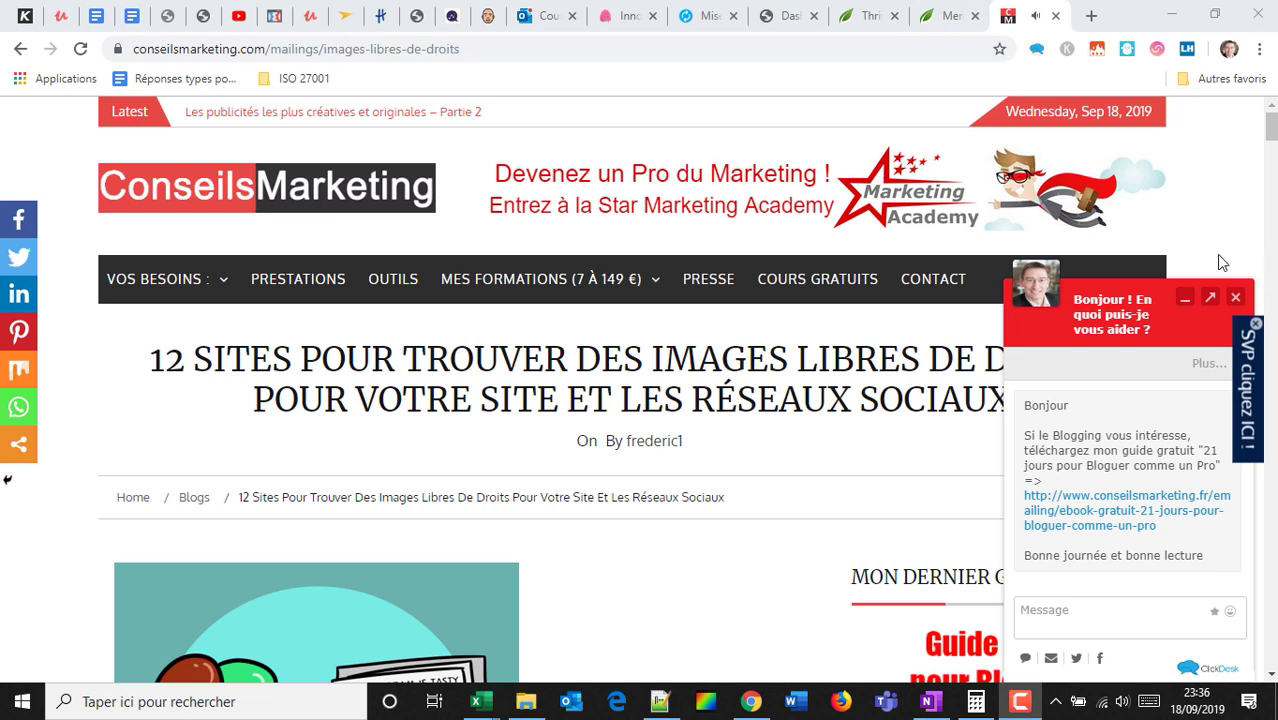
Close the chat popup and side tab, then glance at the Thrive Themes tab and return.
click(1236, 300)
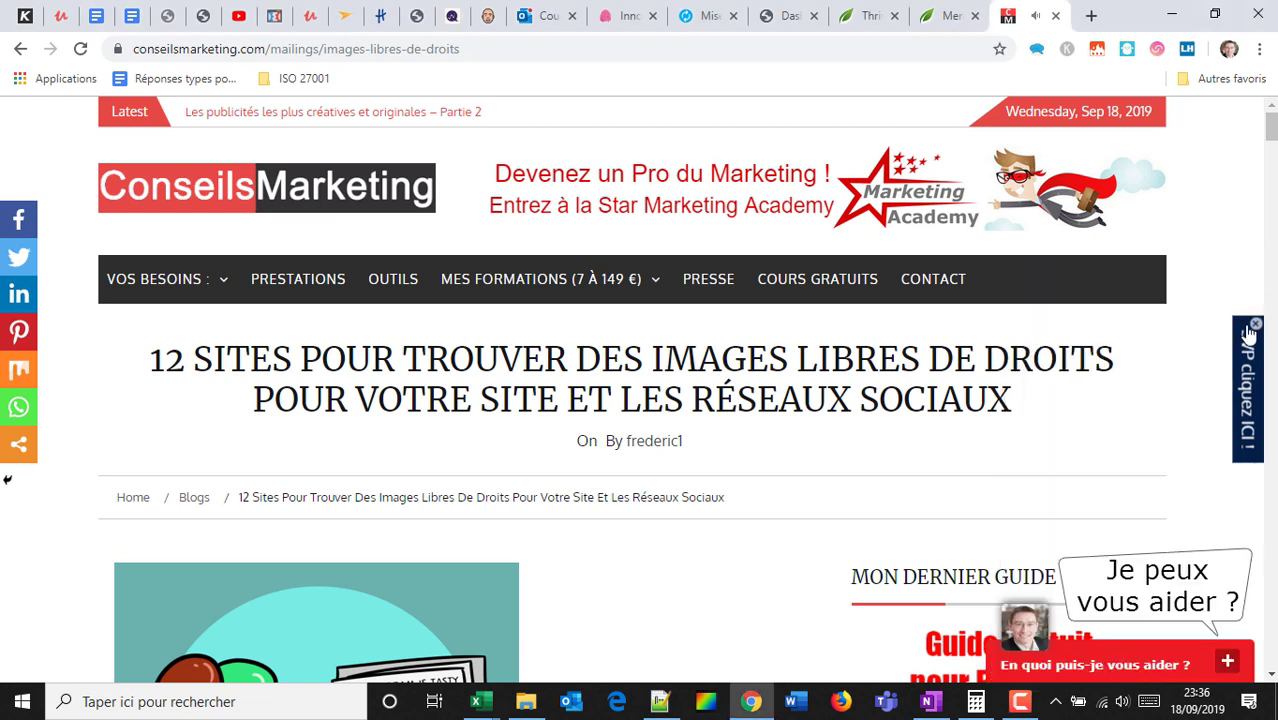
click(1255, 326)
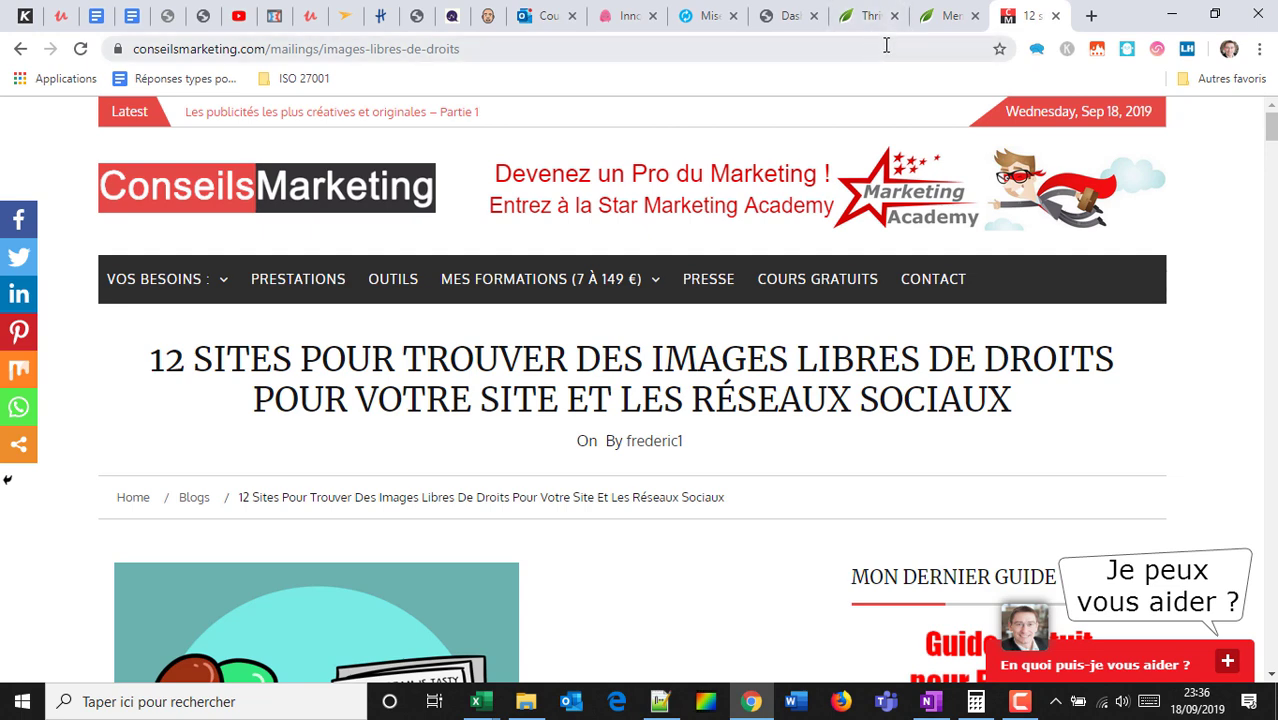
click(862, 16)
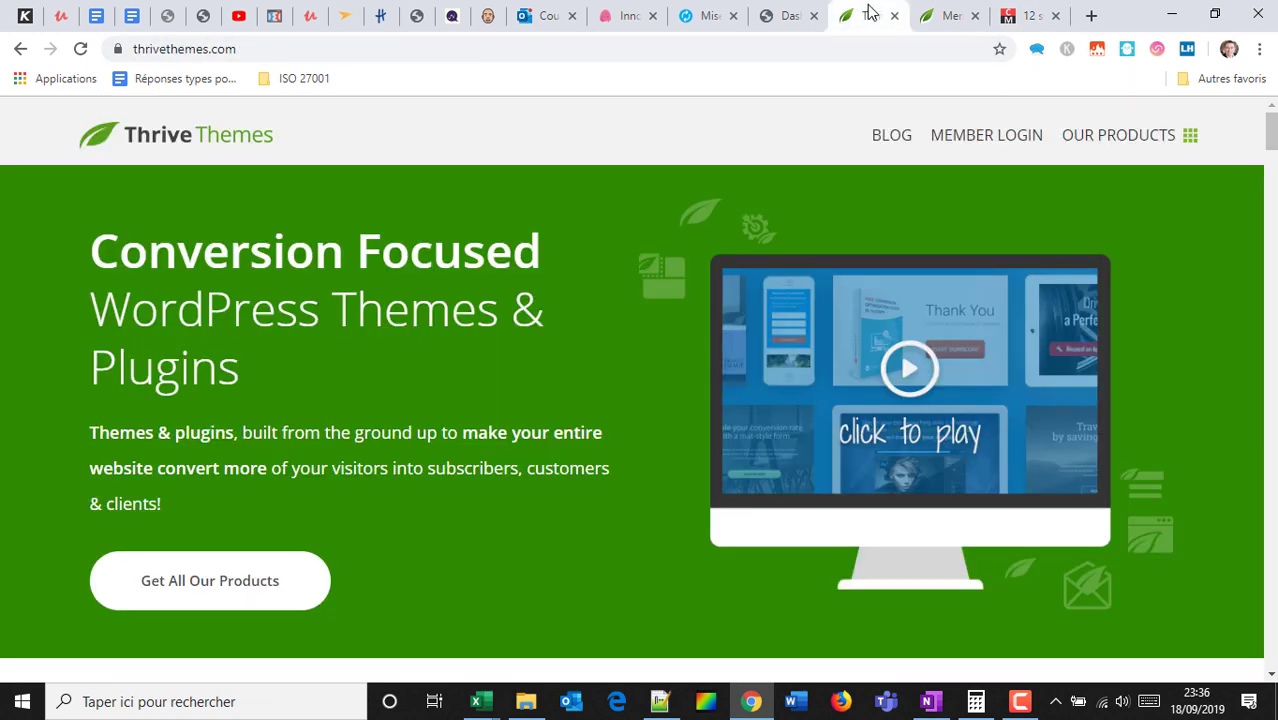
click(1027, 16)
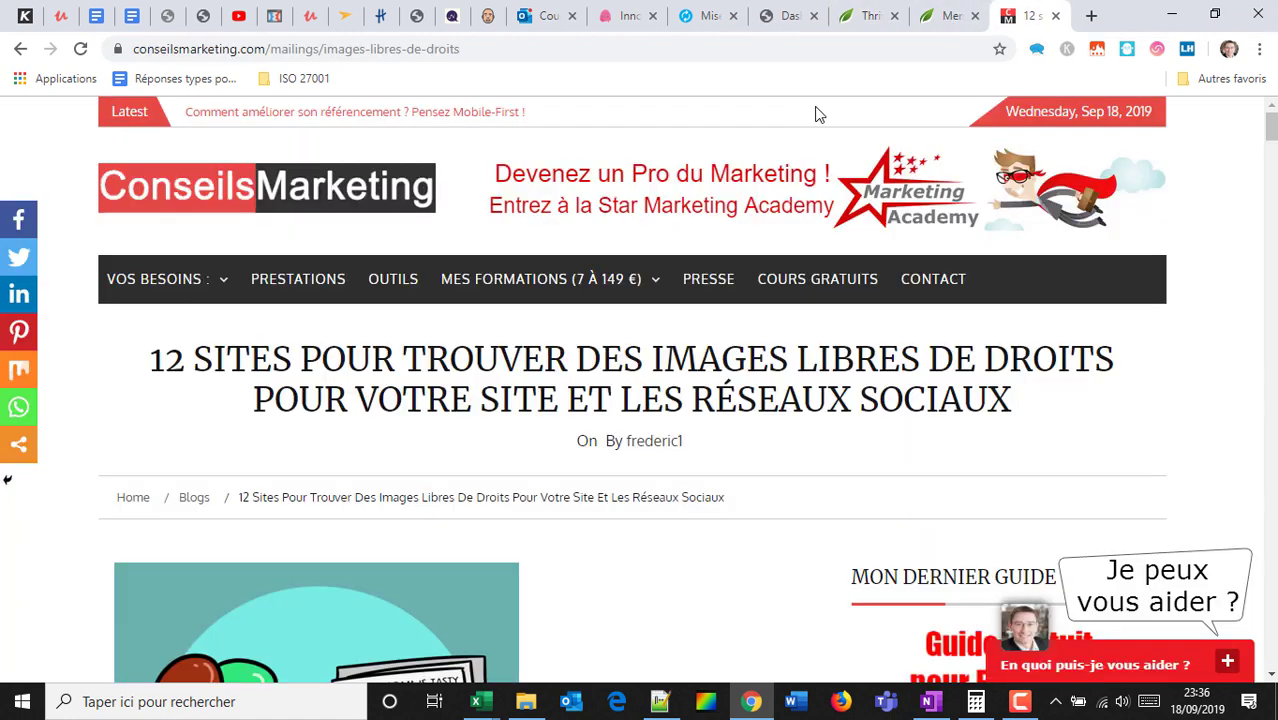
Scroll the free images article and highlight the free guide offer text.
scroll(203, 265, down, 3)
scroll(440, 300, up, 3)
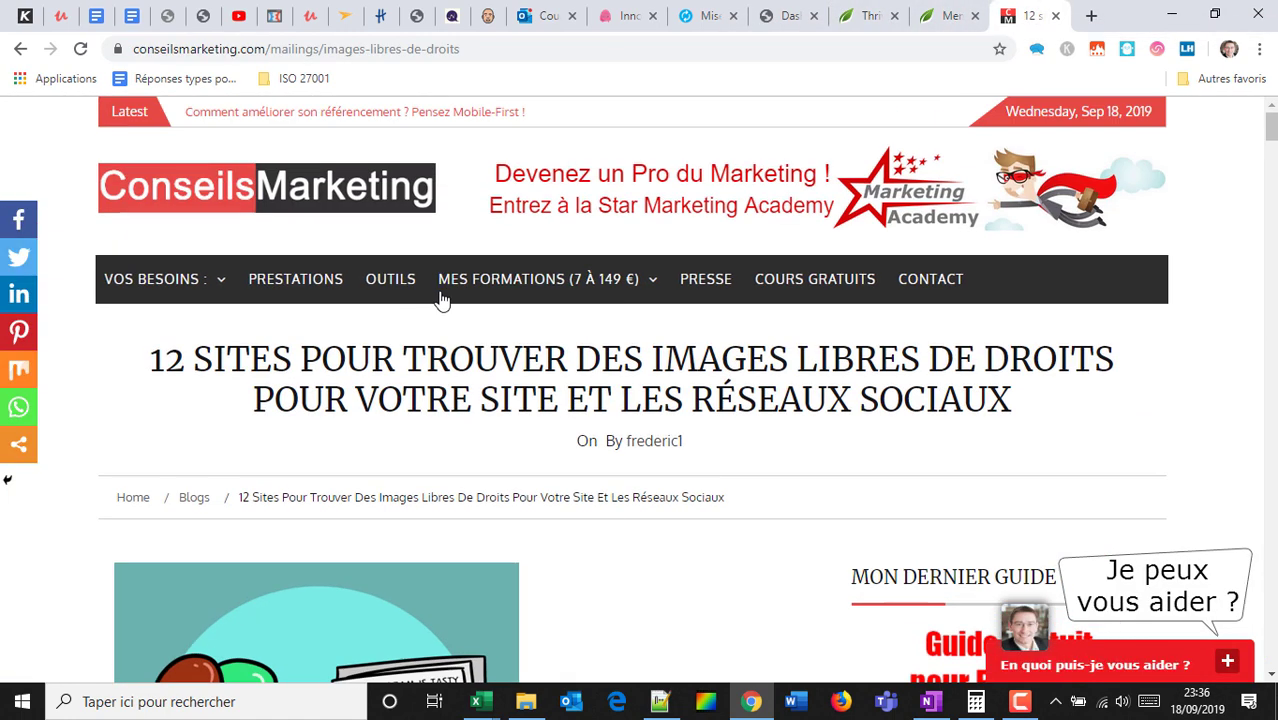
mouse_move(447, 296)
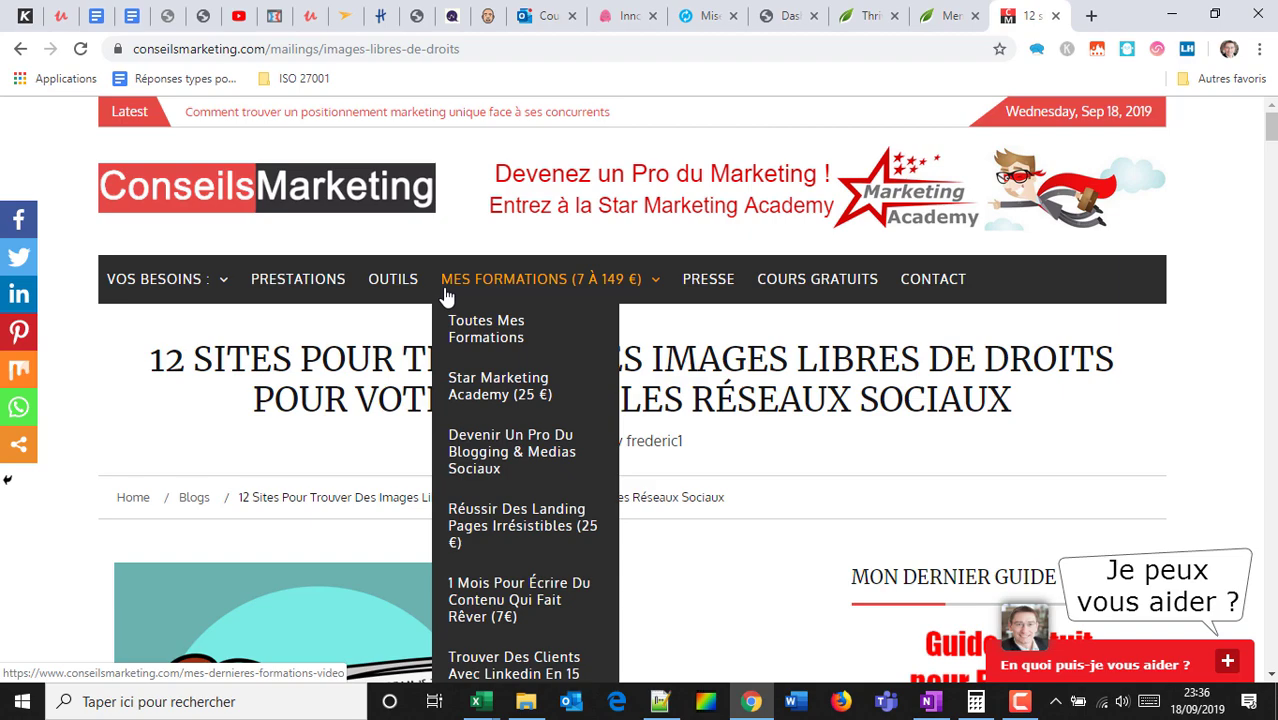
scroll(313, 300, down, 8)
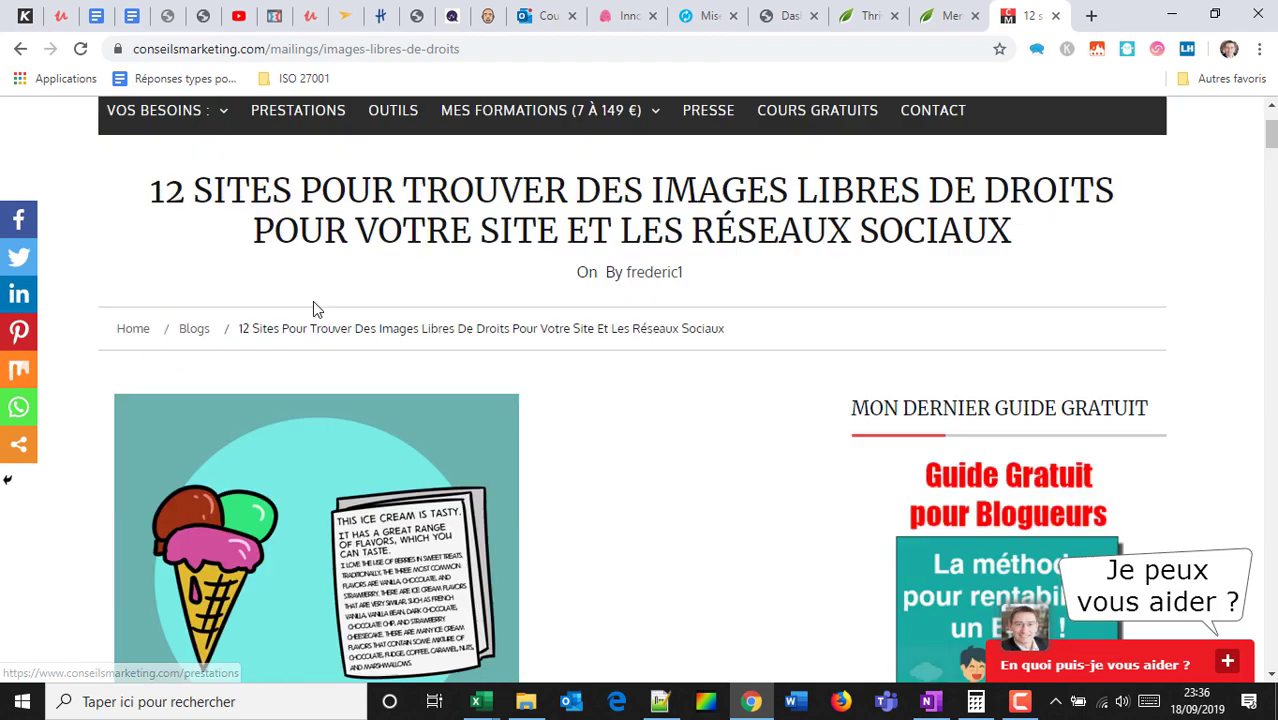
scroll(313, 300, down, 15)
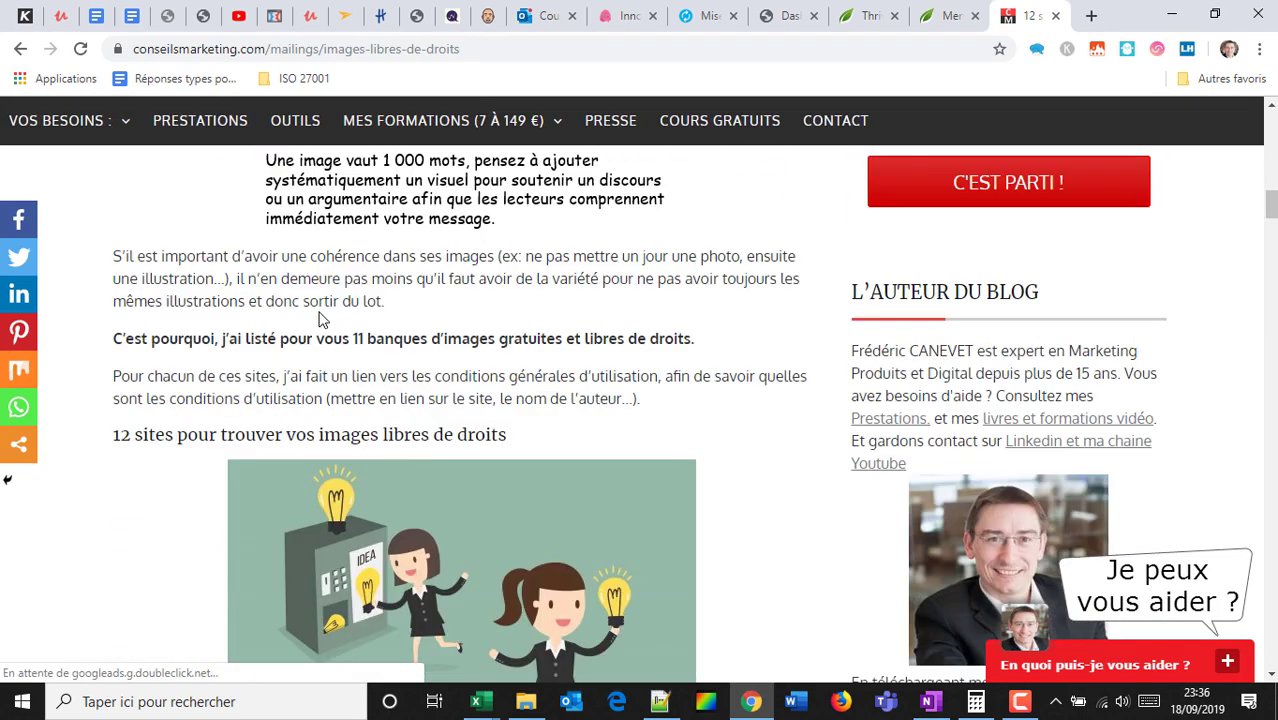
scroll(320, 313, down, 10)
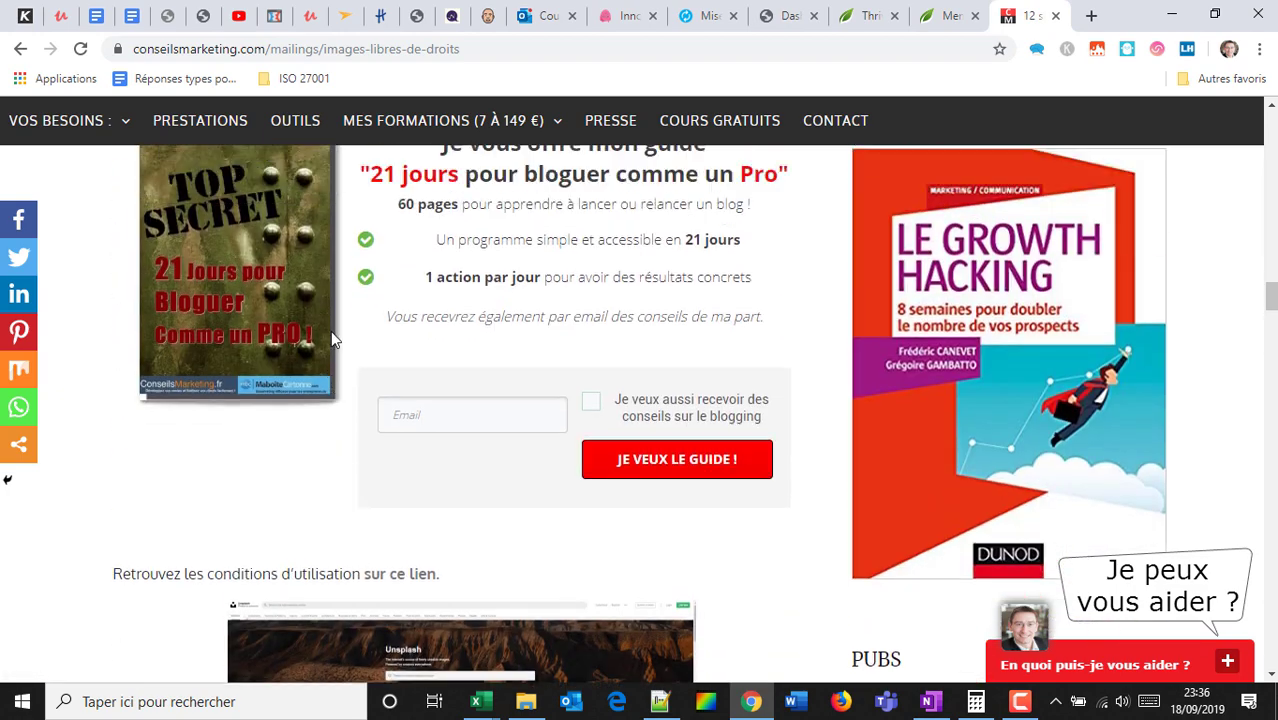
scroll(330, 330, up, 3)
drag(466, 356, 785, 543)
scroll(537, 398, down, 3)
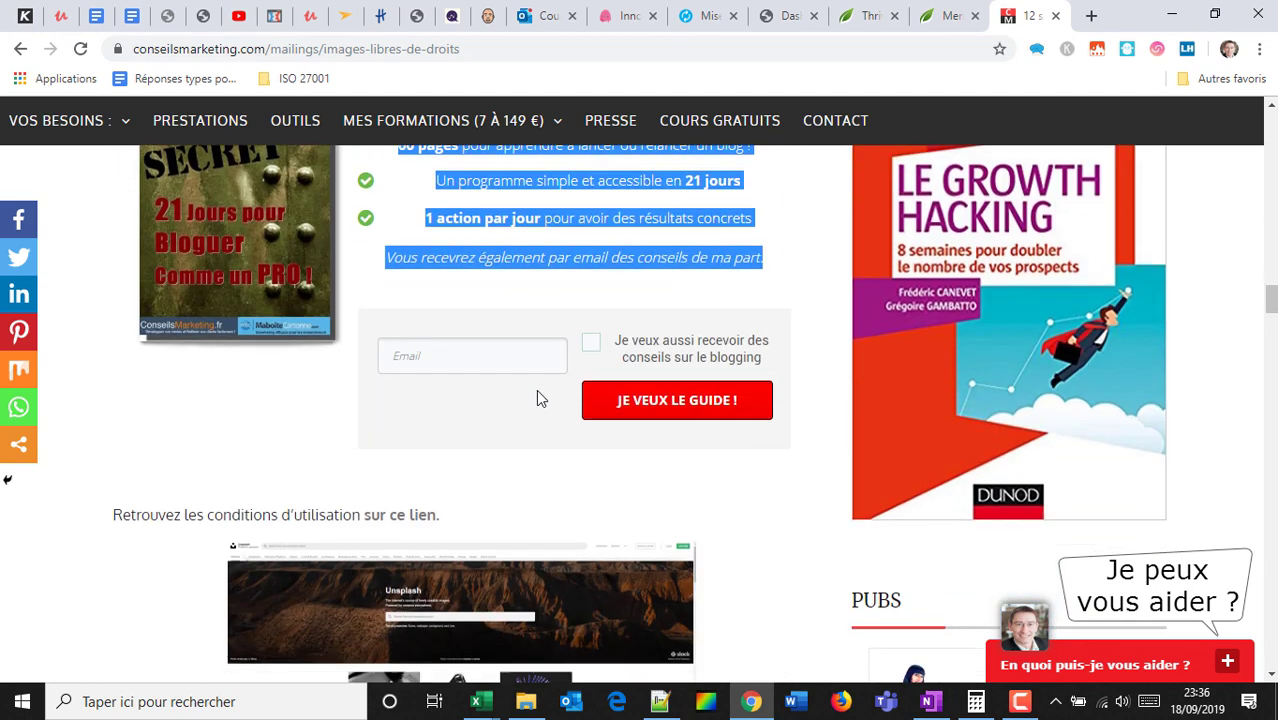
Fill the guide signup Email field with a saved address, then bring up Toutes Mes Formations link options.
click(472, 356)
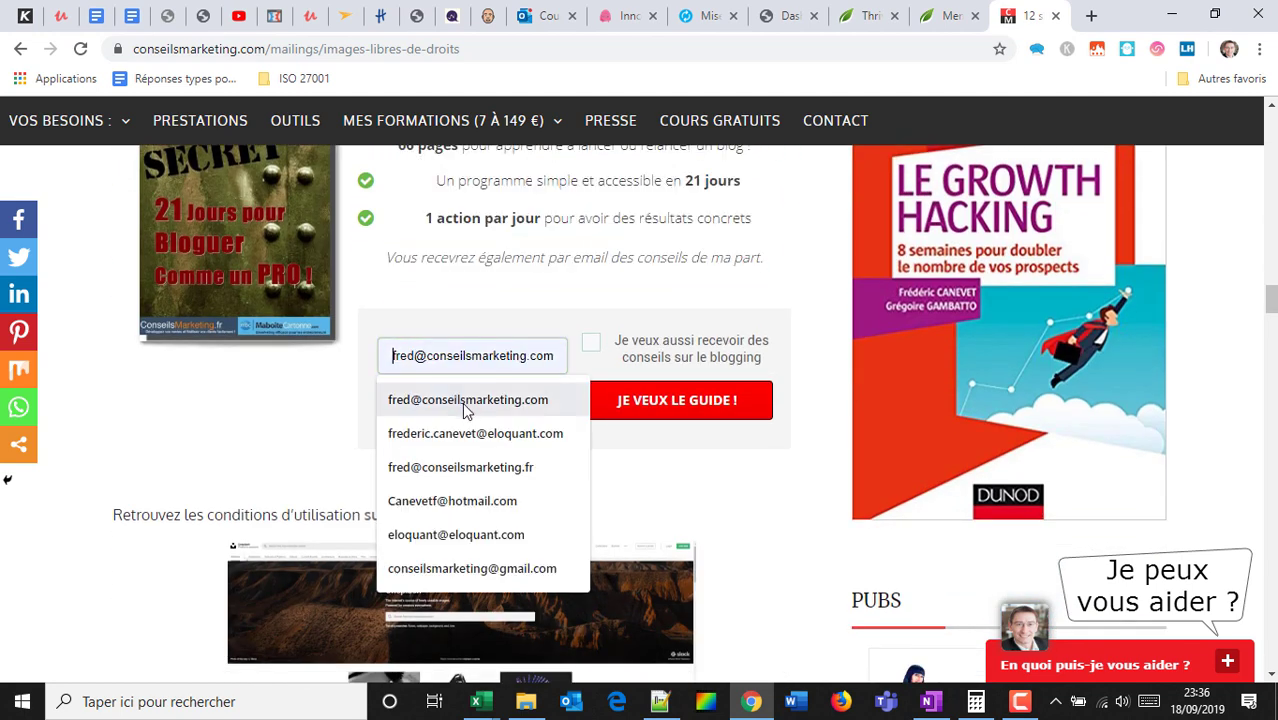
click(472, 400)
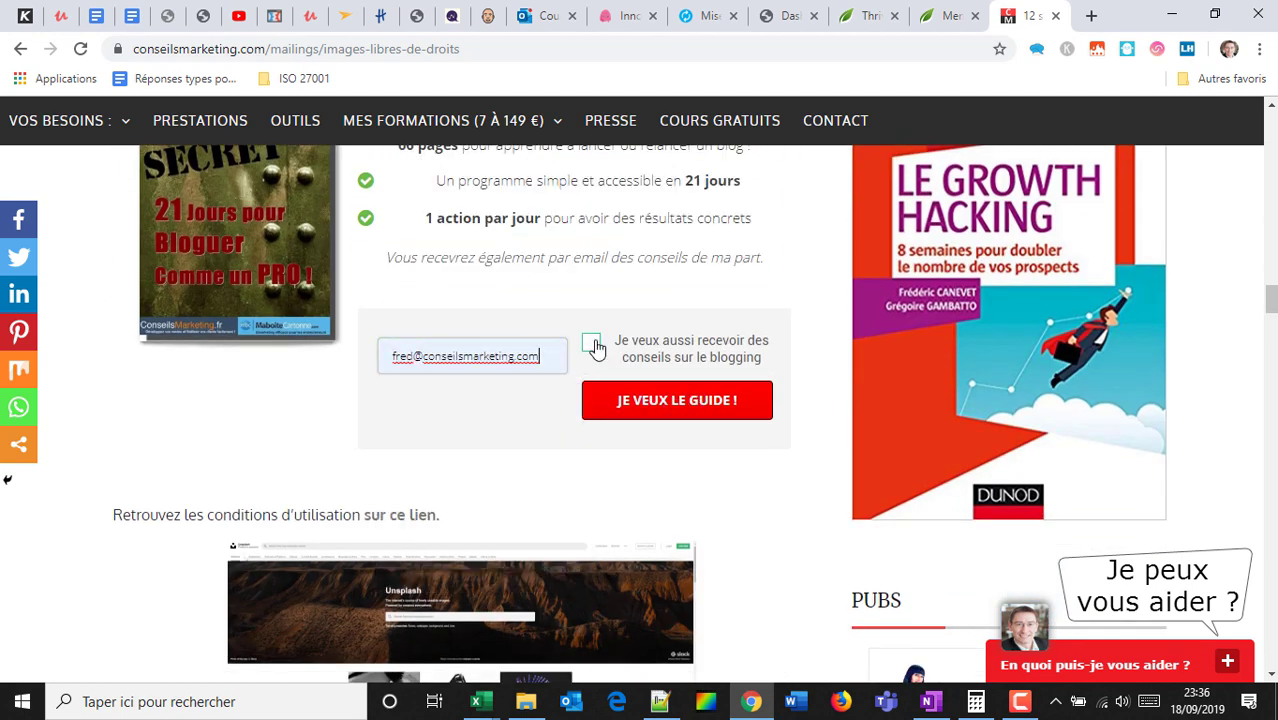
scroll(595, 347, up, 2)
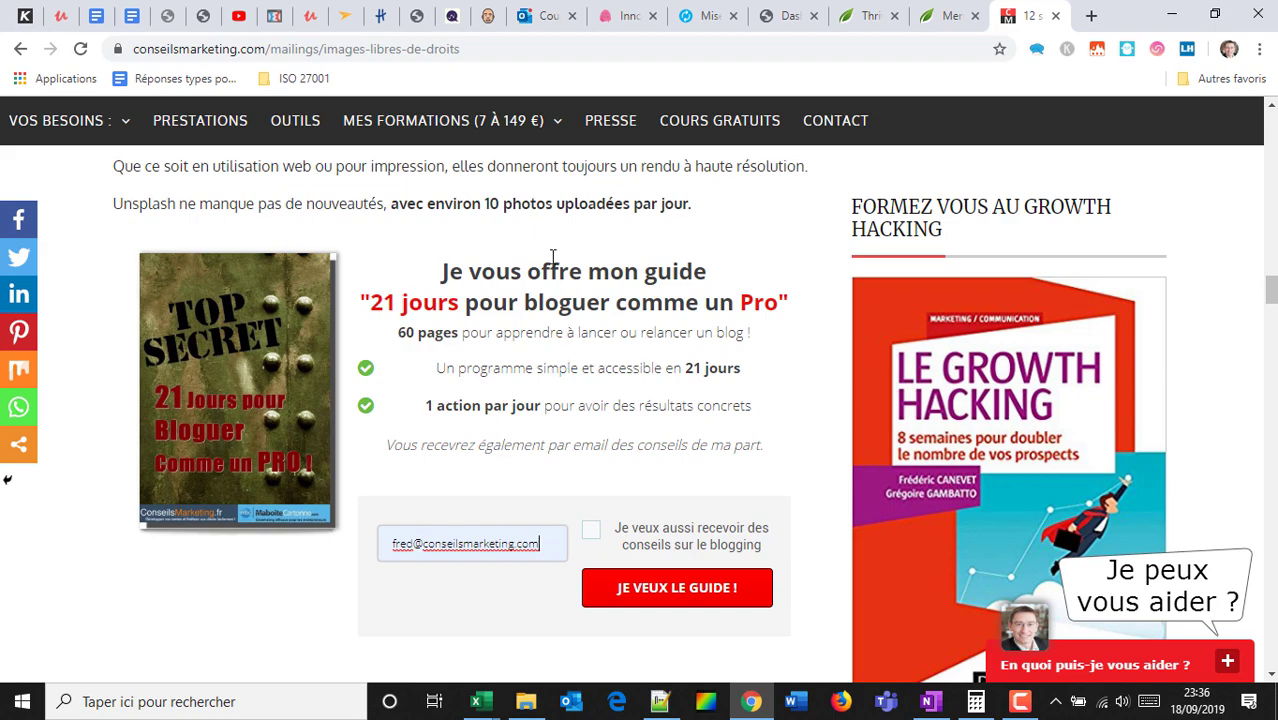
scroll(597, 312, up, 20)
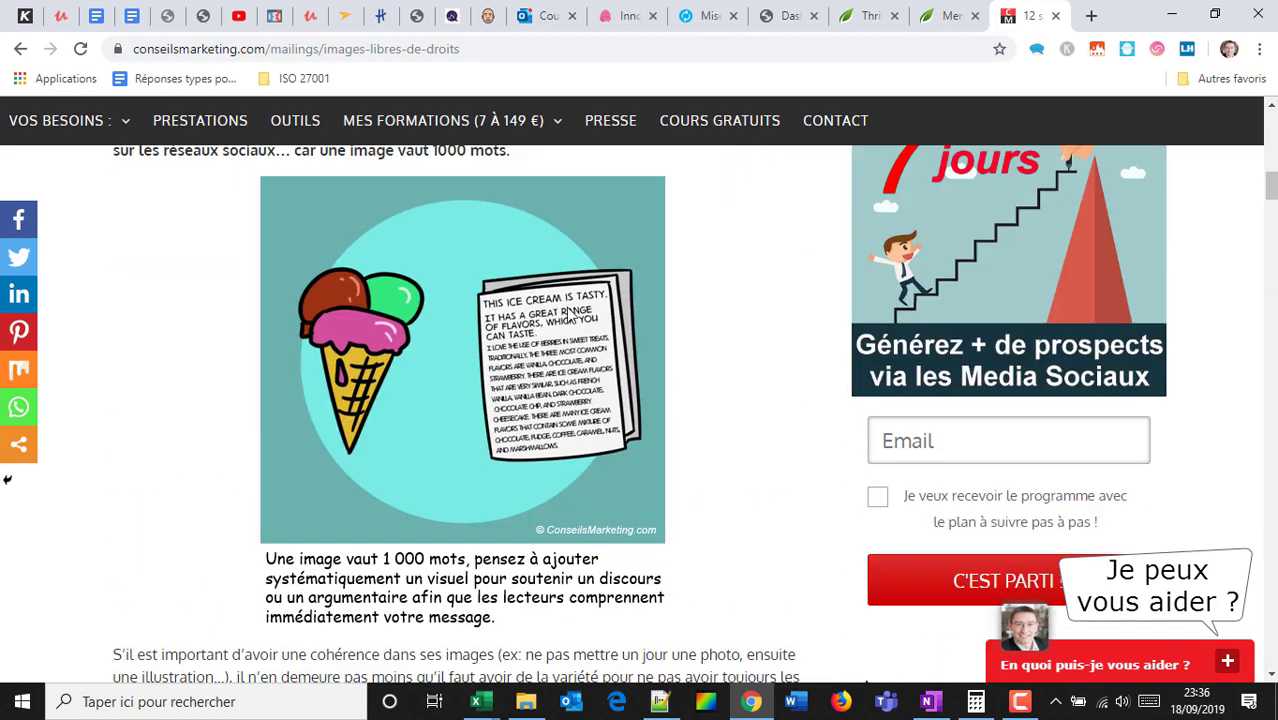
scroll(566, 310, up, 5)
mouse_move(527, 279)
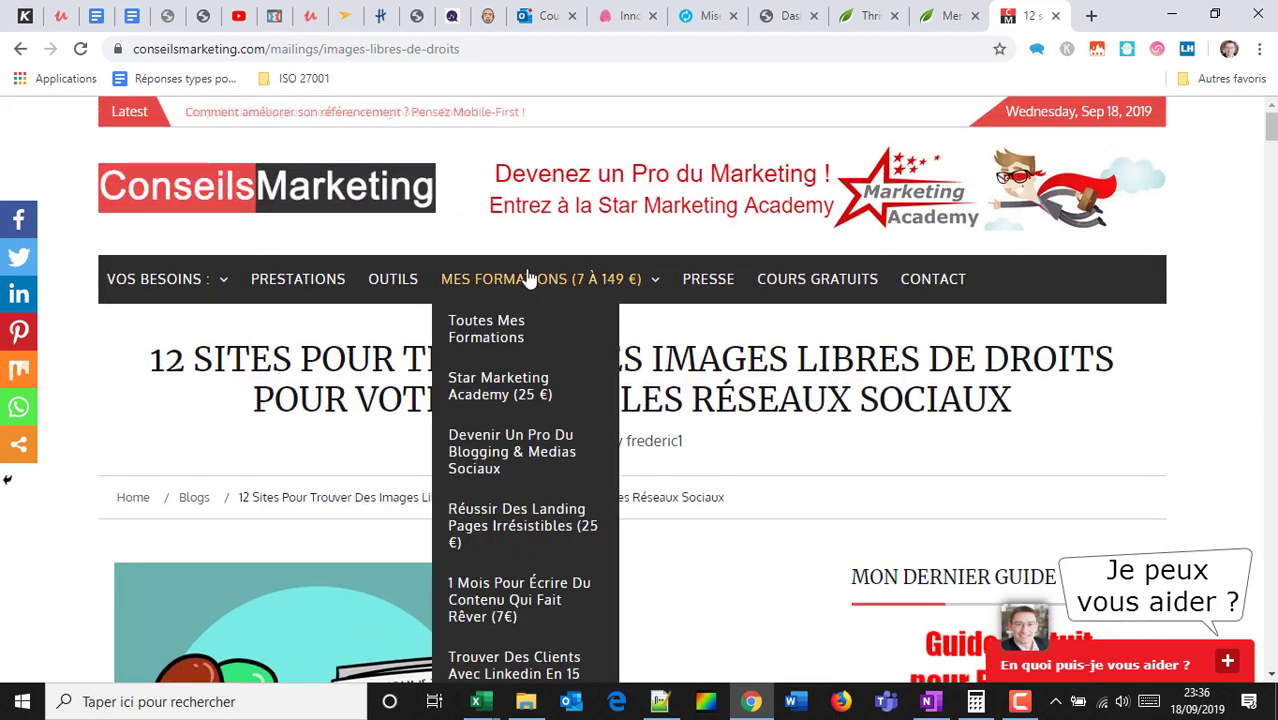
right_click(507, 340)
Open Toutes Mes Formations in a new tab and browse the latest video trainings list.
click(528, 336)
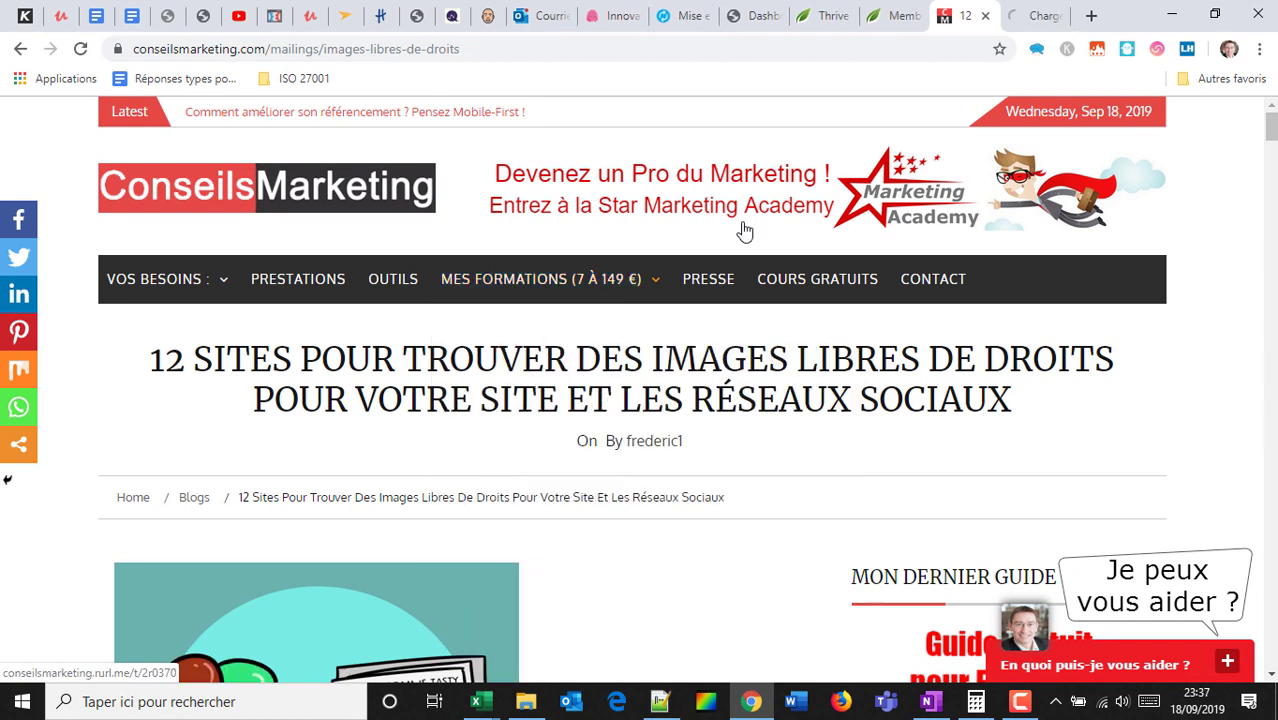
click(1040, 14)
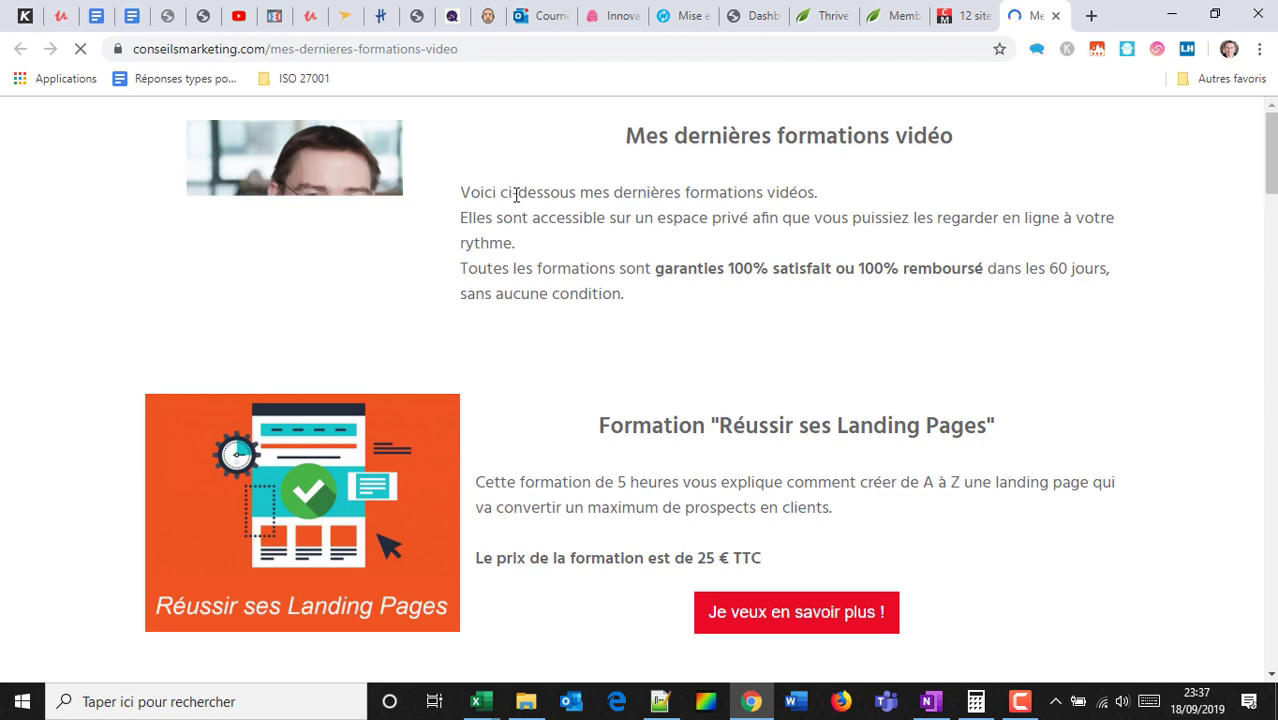
scroll(515, 195, down, 8)
scroll(515, 198, down, 9)
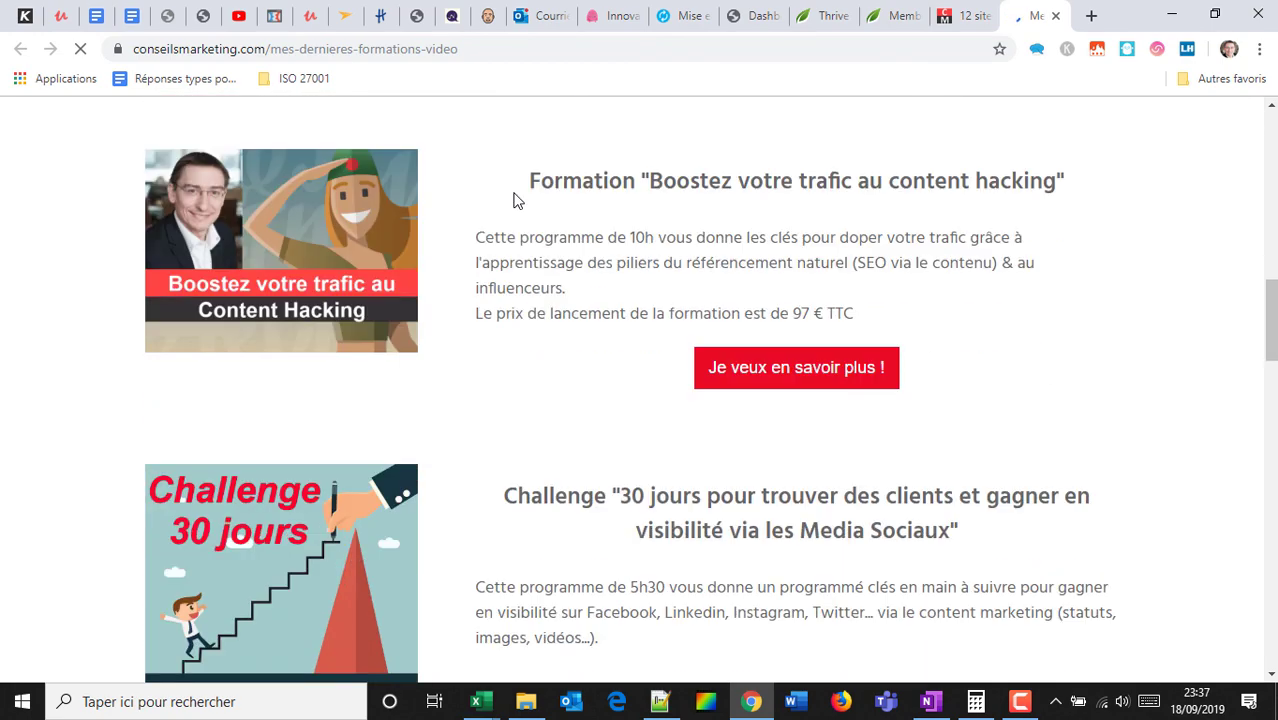
scroll(462, 151, up, 17)
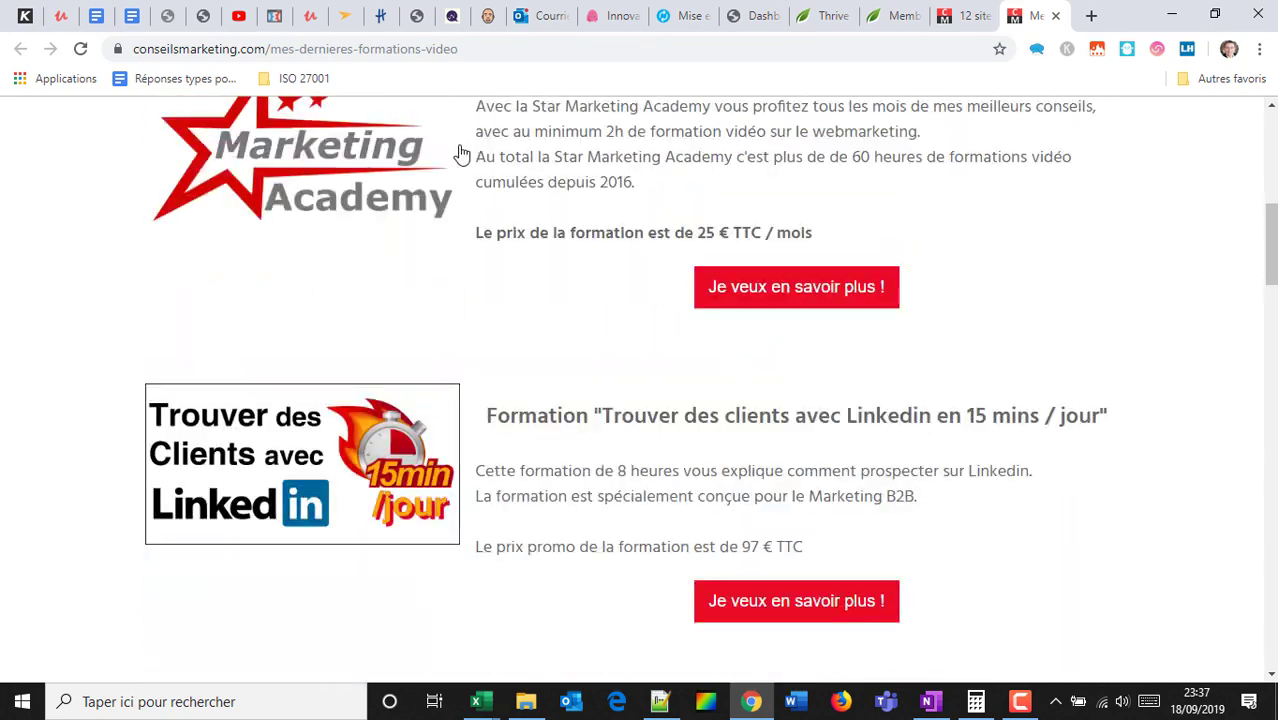
scroll(428, 222, down, 5)
scroll(370, 242, up, 2)
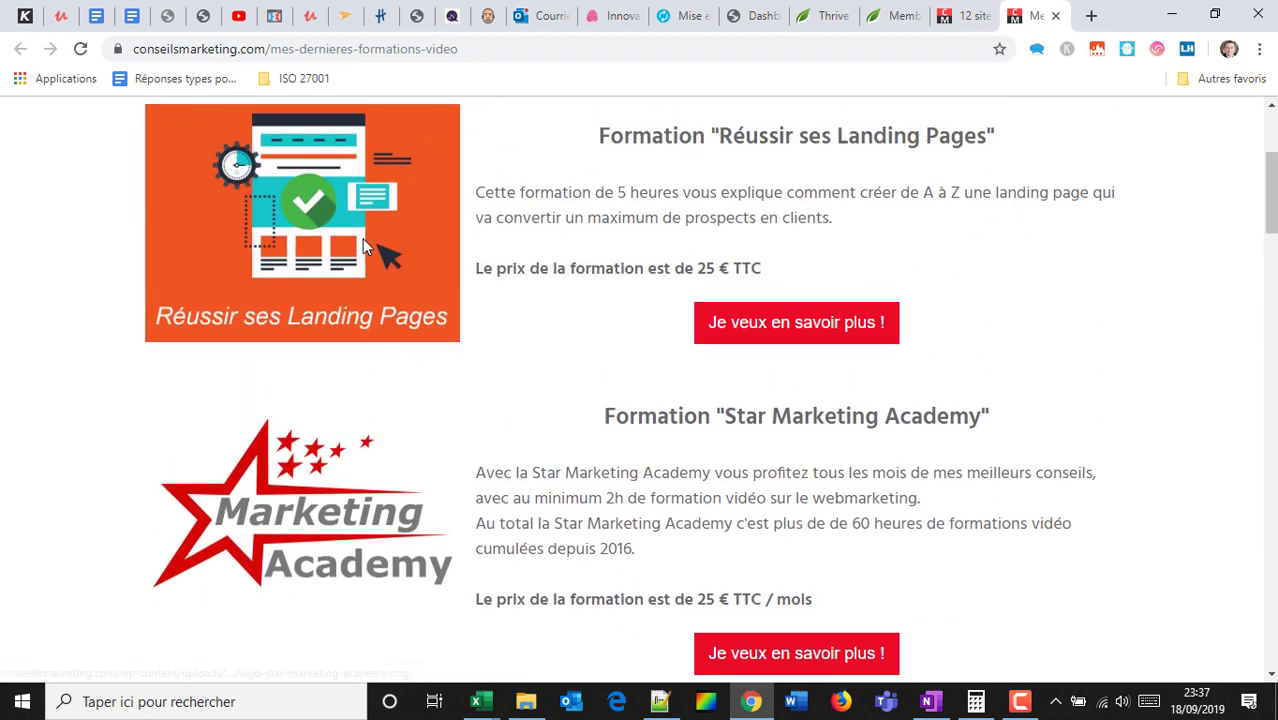
scroll(750, 320, down, 4)
scroll(600, 280, down, 11)
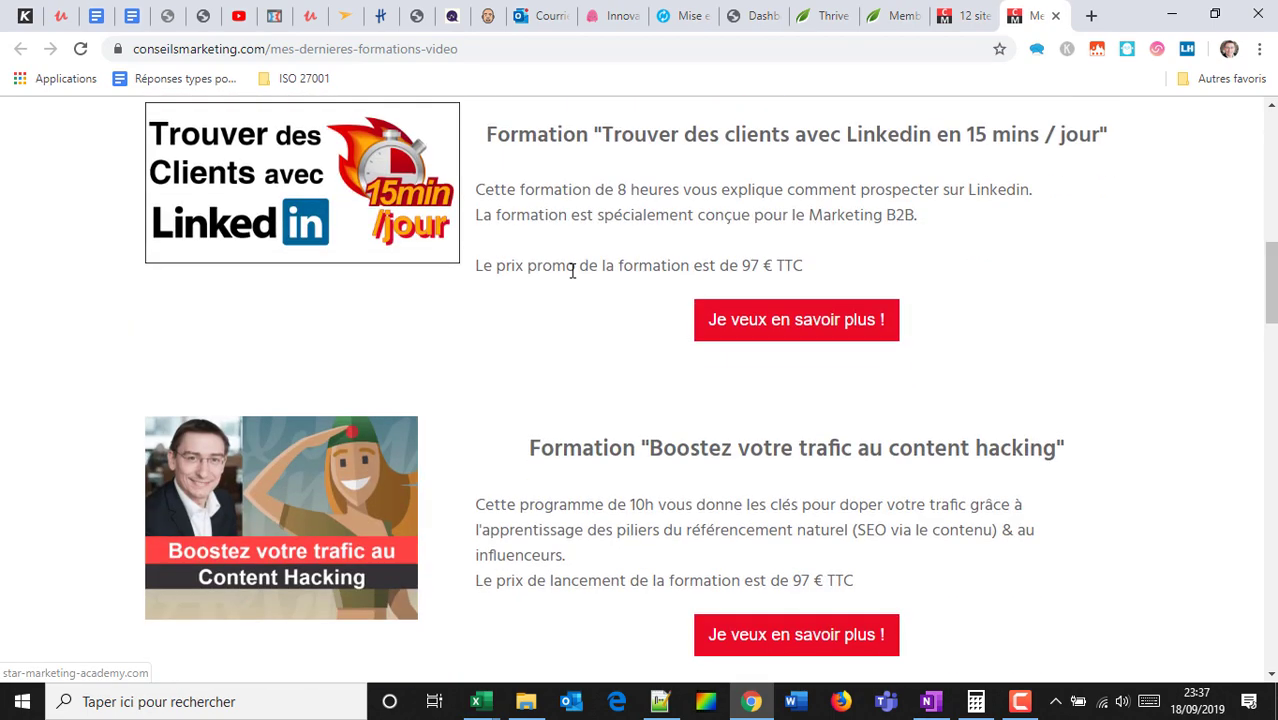
scroll(633, 268, down, 4)
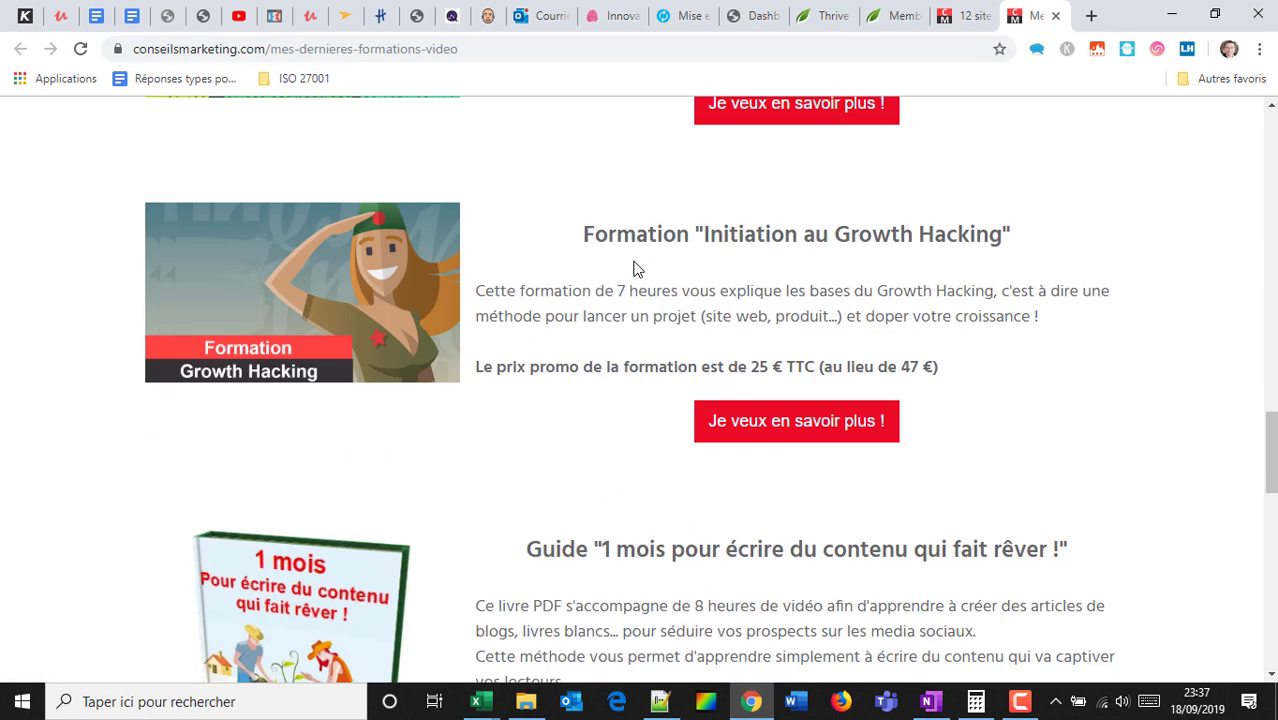
Open the Growth Hacking and LinkedIn formations in new tabs.
right_click(781, 430)
click(826, 436)
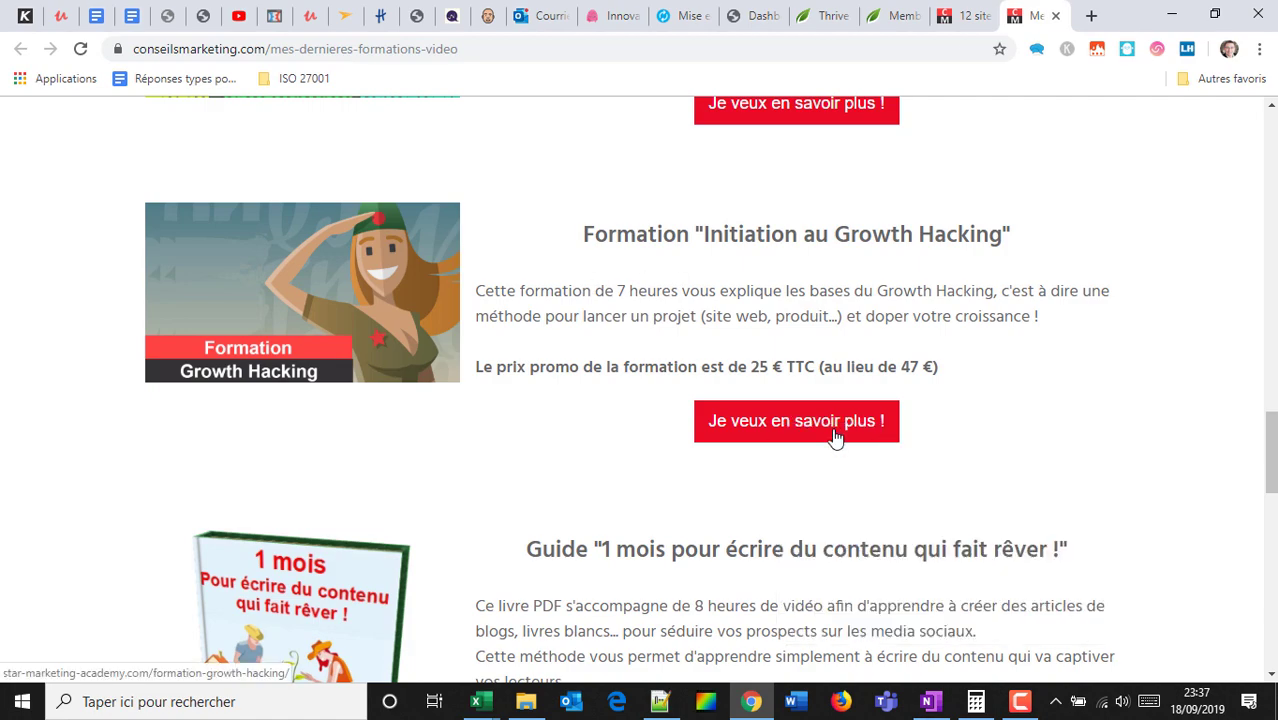
scroll(829, 400, up, 10)
scroll(829, 386, up, 6)
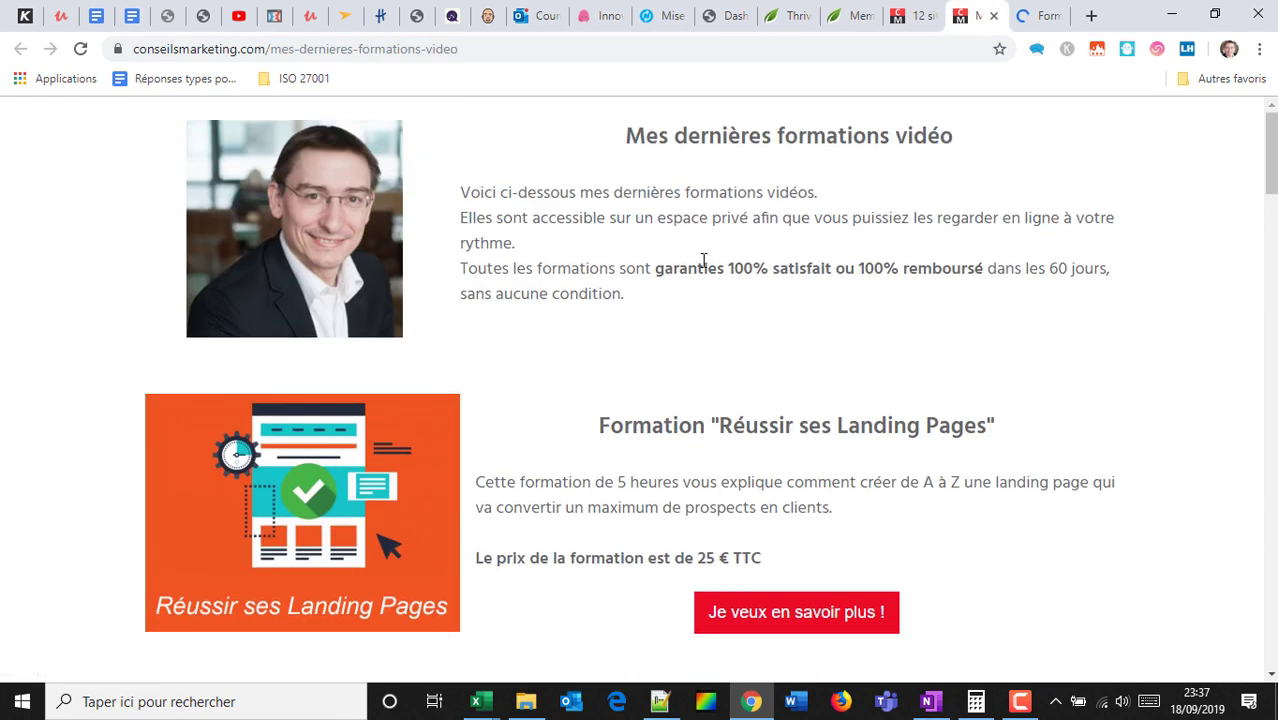
scroll(740, 556, down, 7)
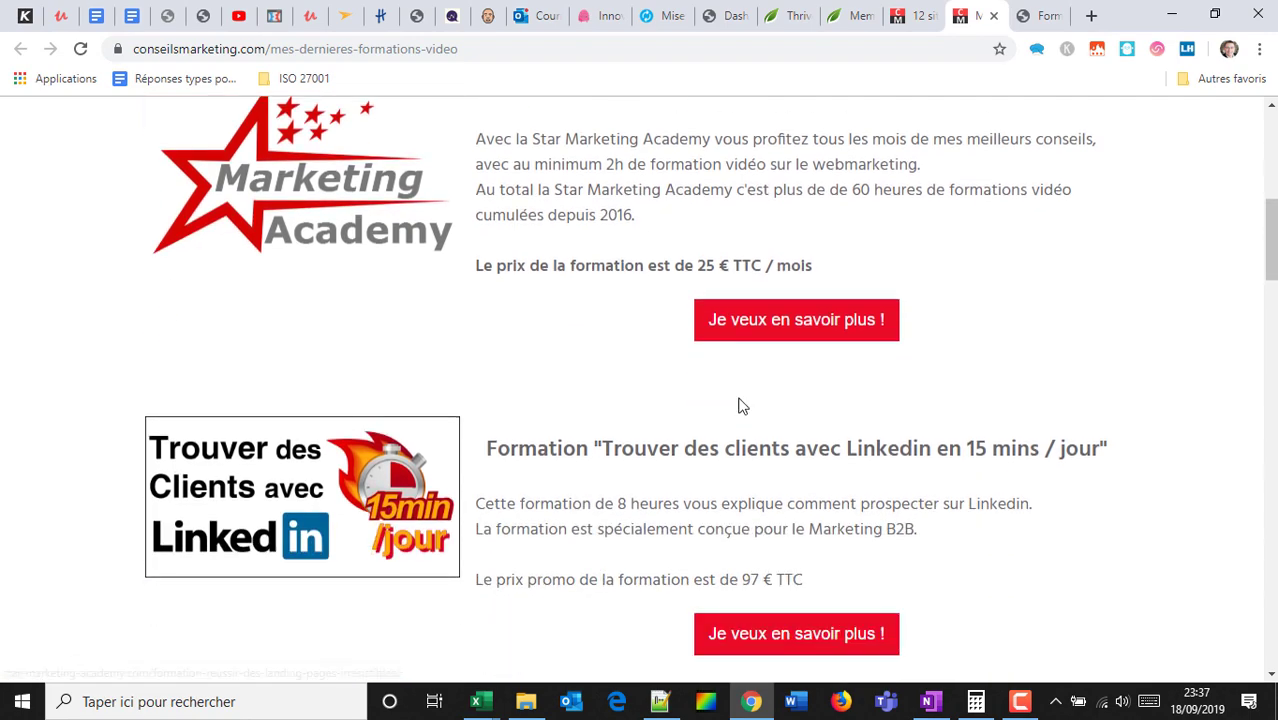
right_click(793, 600)
click(826, 402)
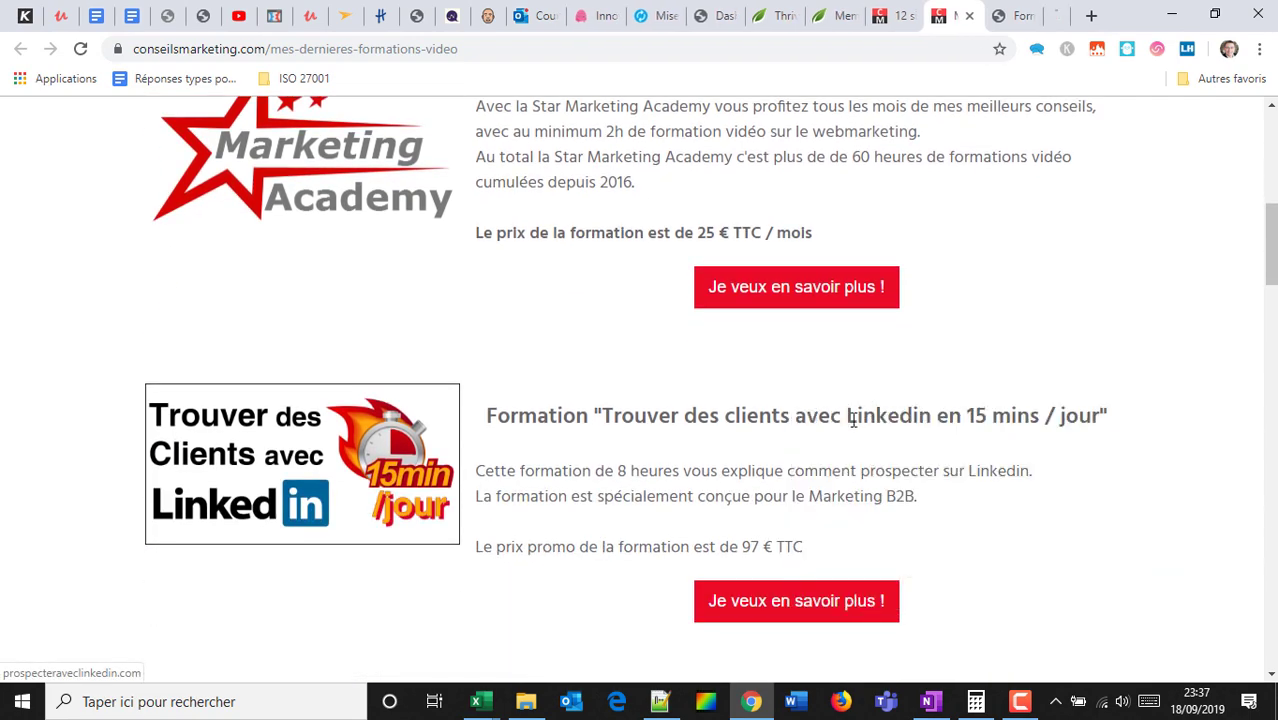
Scroll to the bottom of the trainings list and go to the Growth Hacking tab.
scroll(754, 425, down, 5)
scroll(754, 425, down, 10)
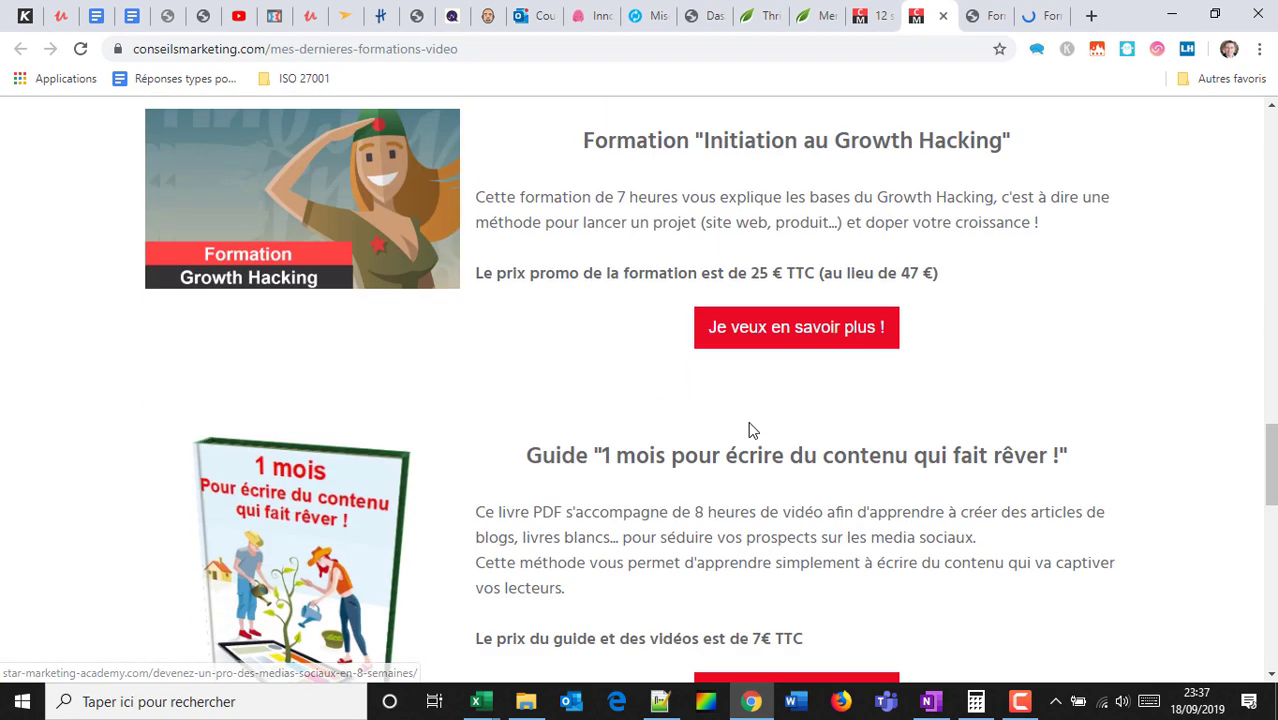
scroll(753, 430, down, 10)
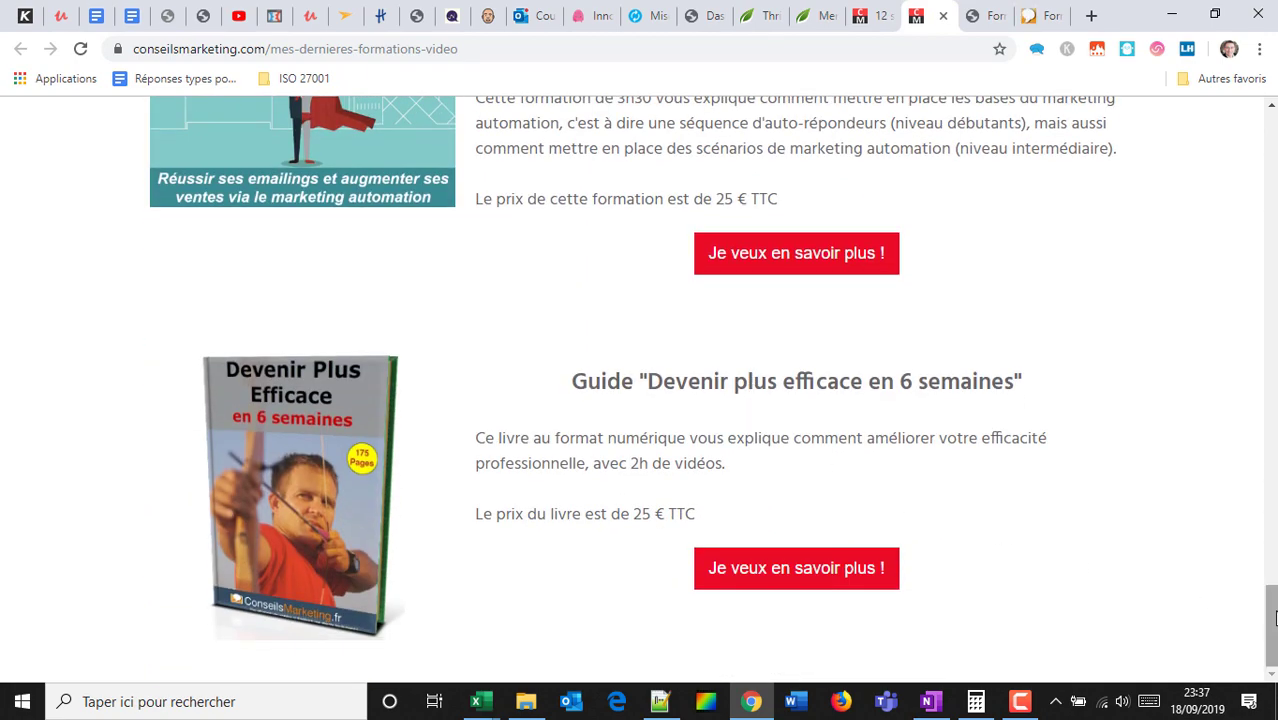
drag(1272, 617, 1221, 143)
scroll(861, 277, down, 4)
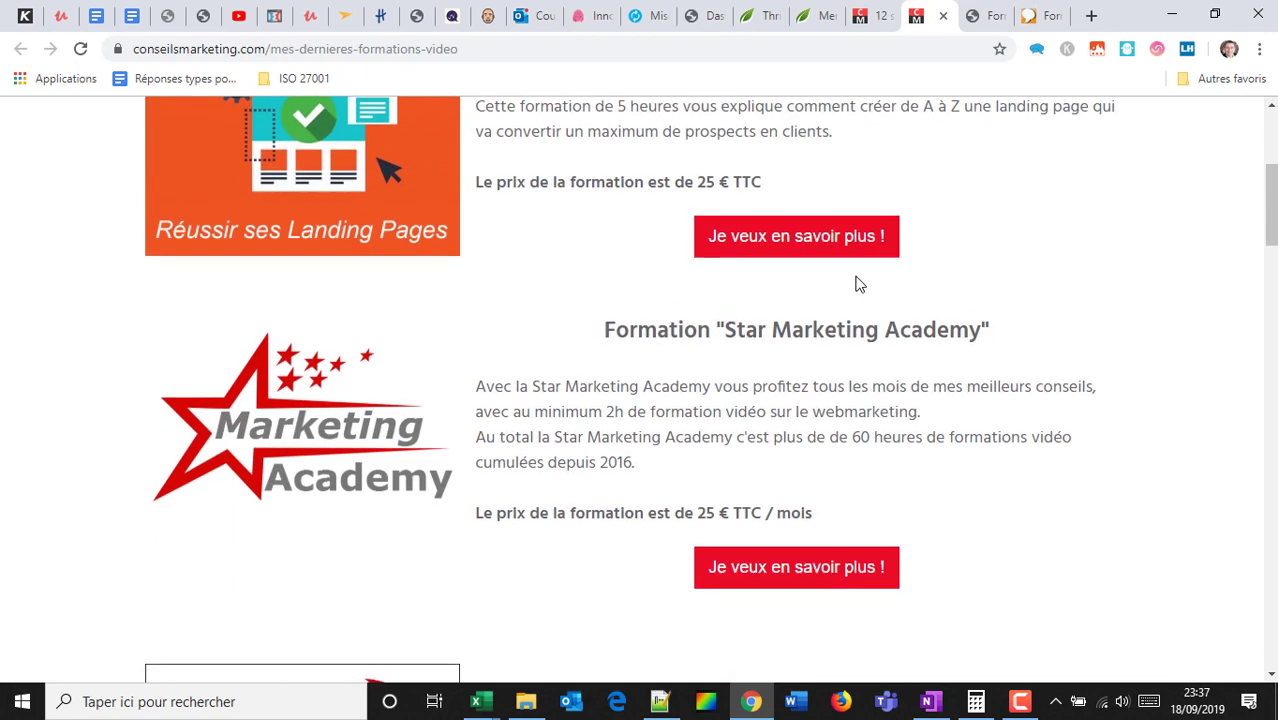
scroll(850, 290, down, 7)
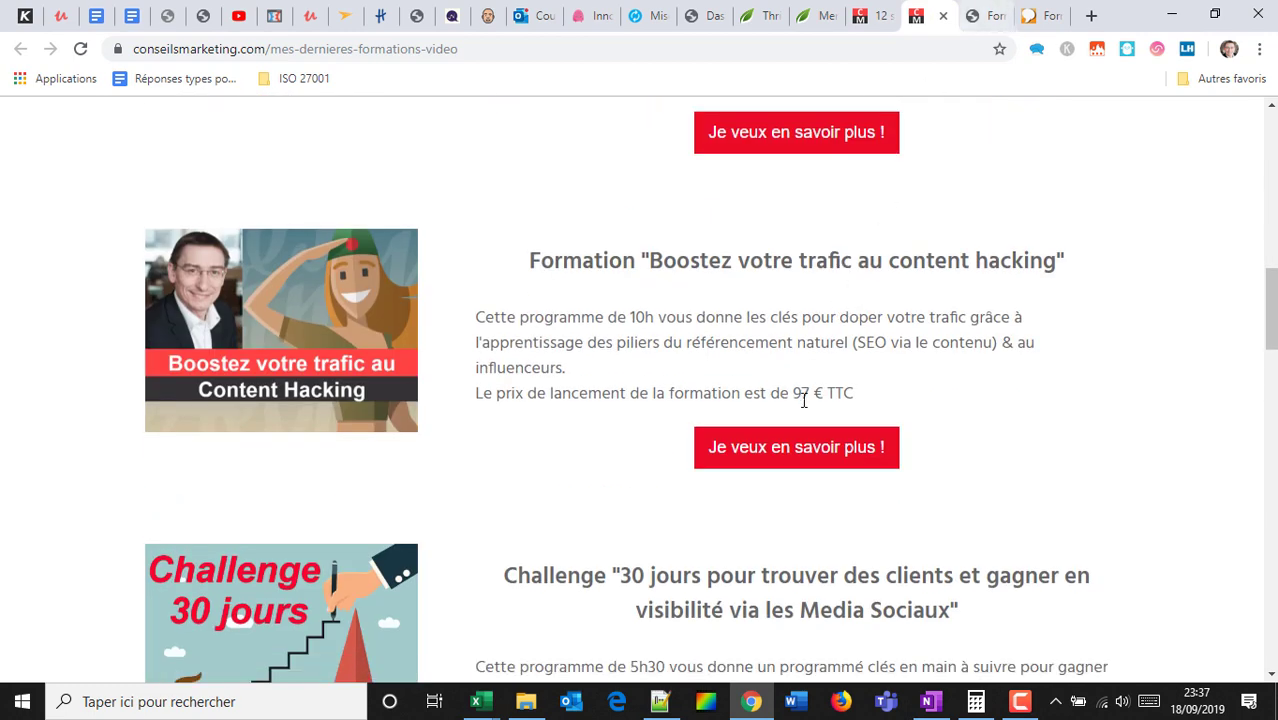
scroll(767, 448, down, 1)
click(978, 8)
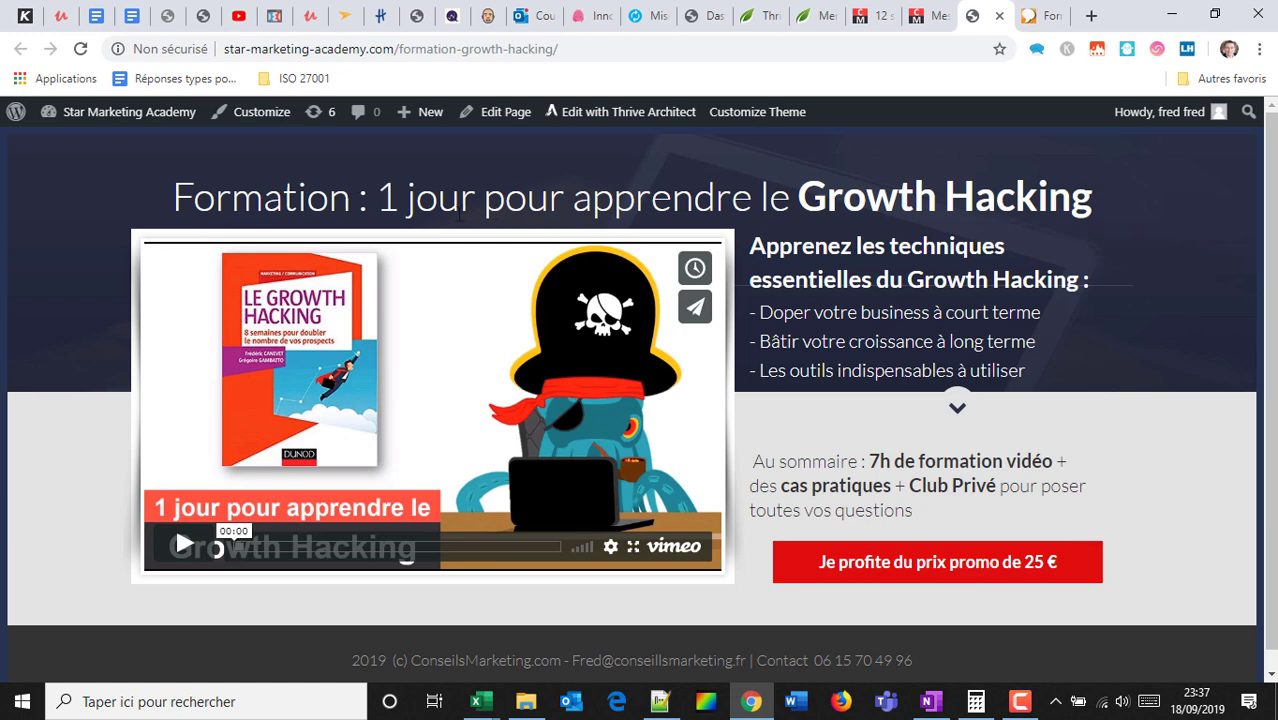
Select and highlight the Growth Hacking page title text.
scroll(504, 214, down, 1)
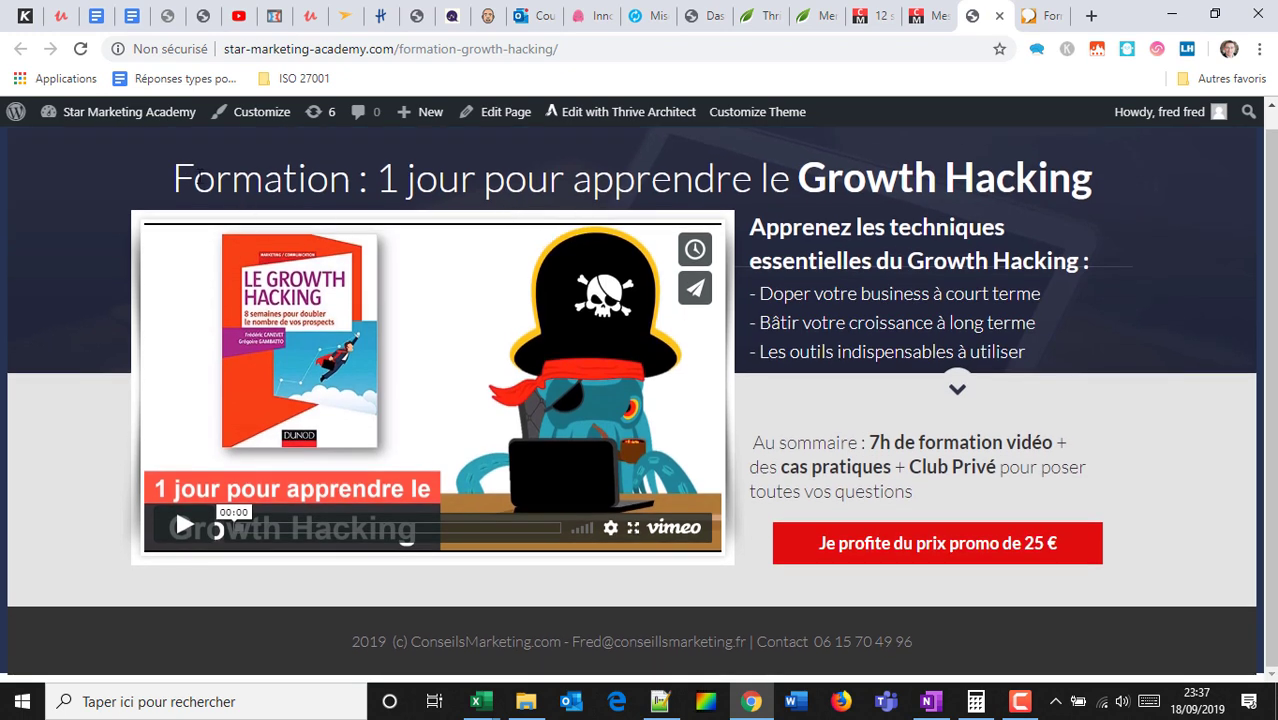
drag(200, 177, 1090, 189)
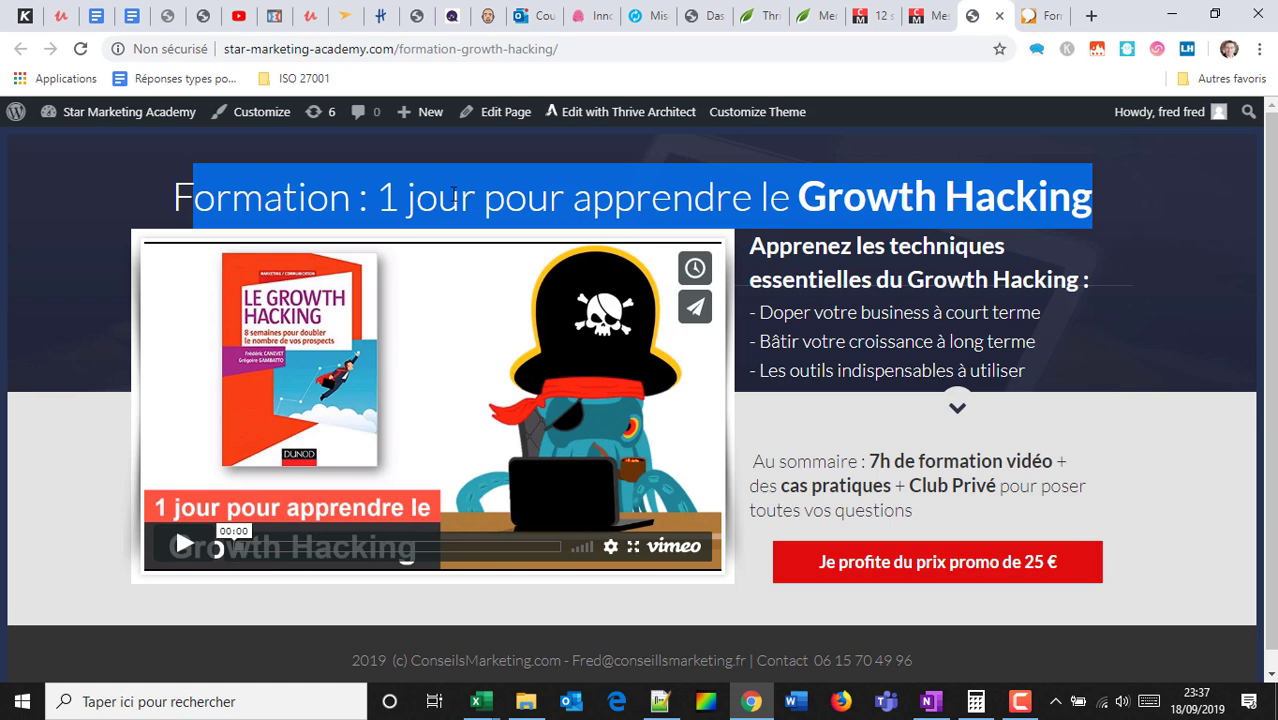
scroll(722, 200, down, 1)
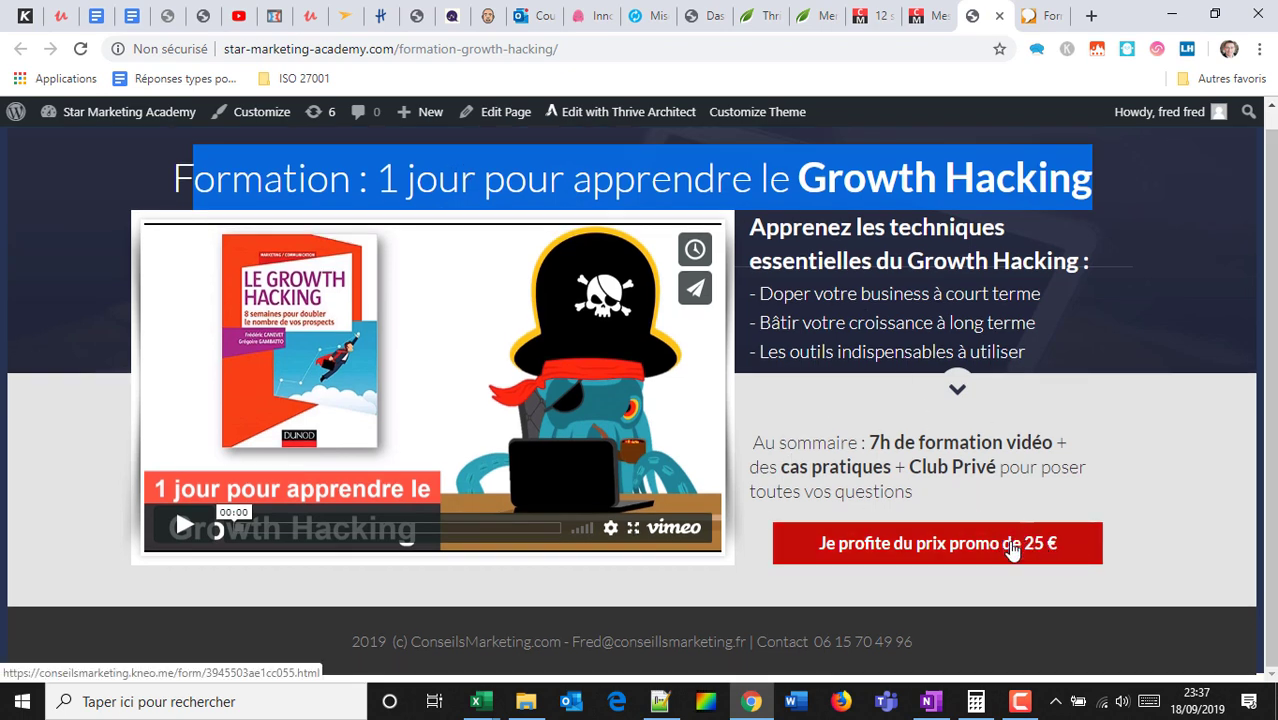
click(268, 210)
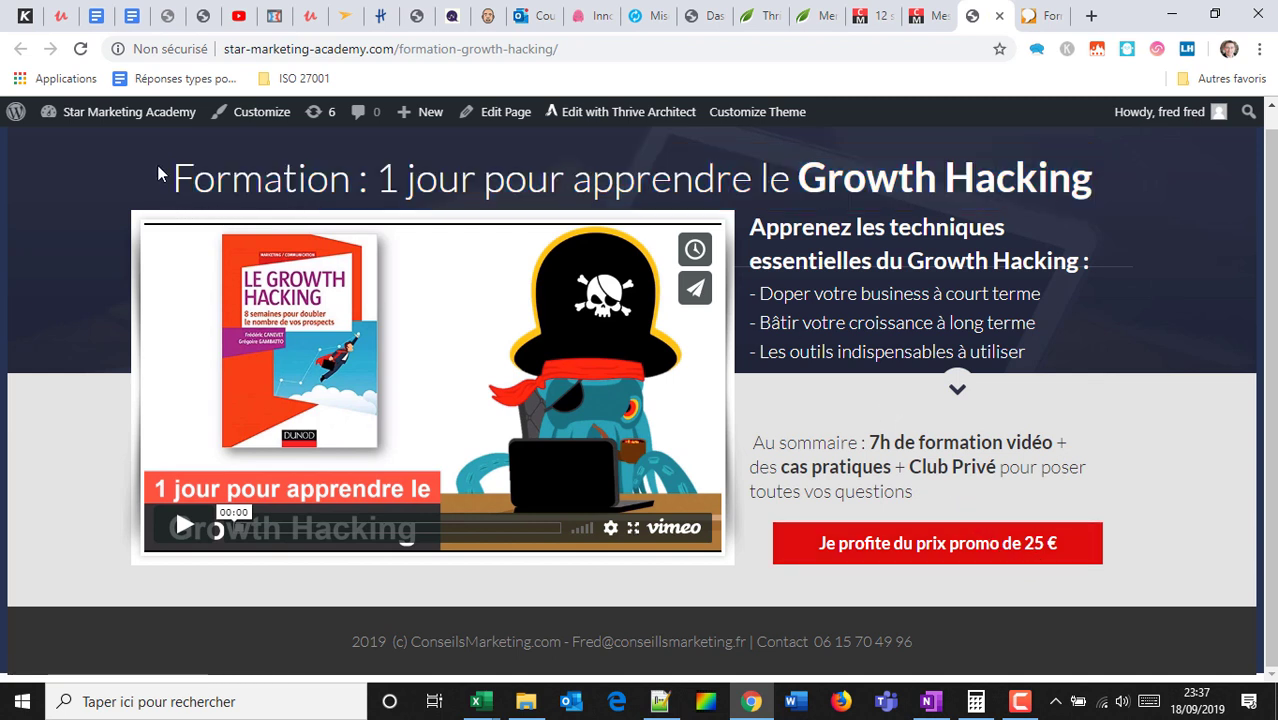
drag(176, 178, 1093, 180)
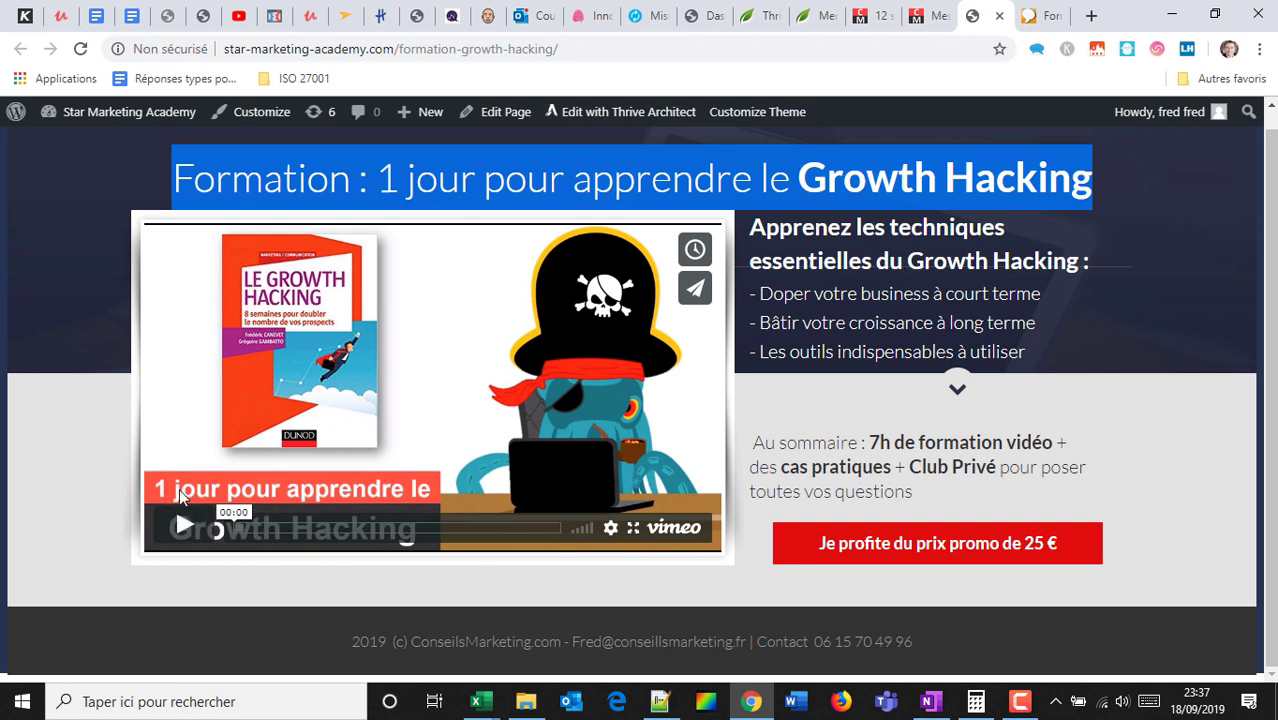
click(661, 170)
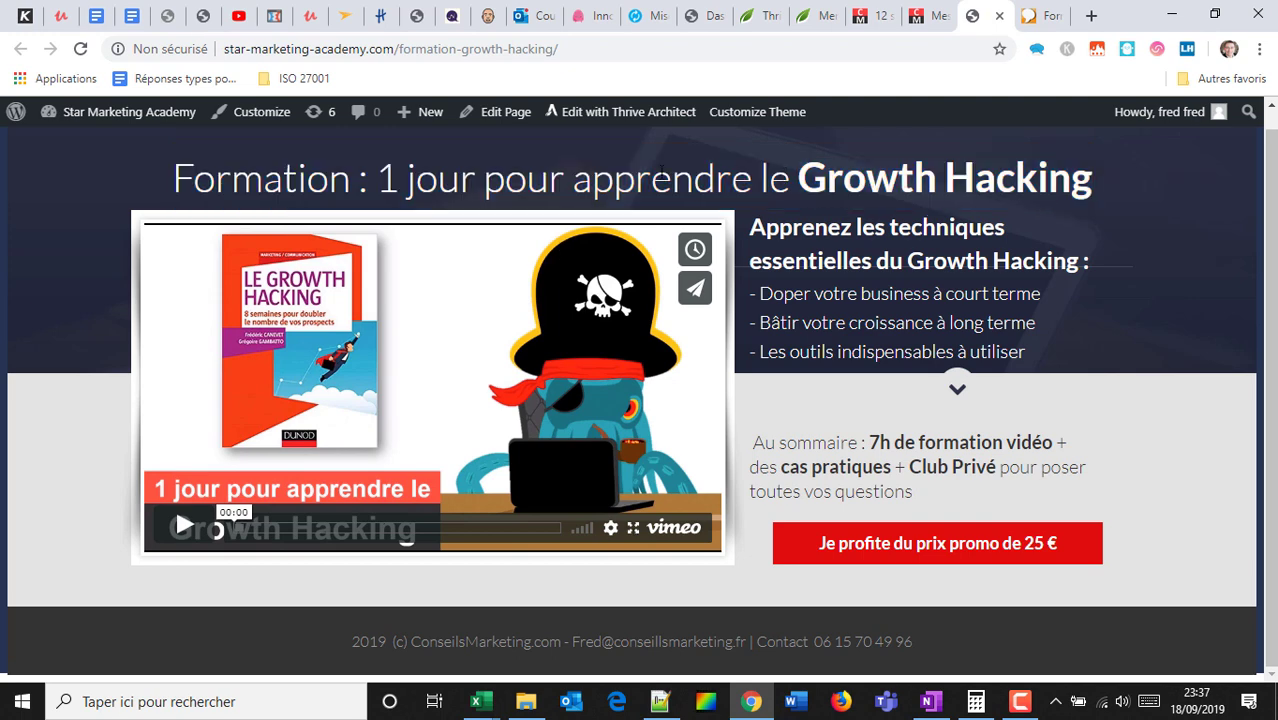
drag(348, 186, 1005, 160)
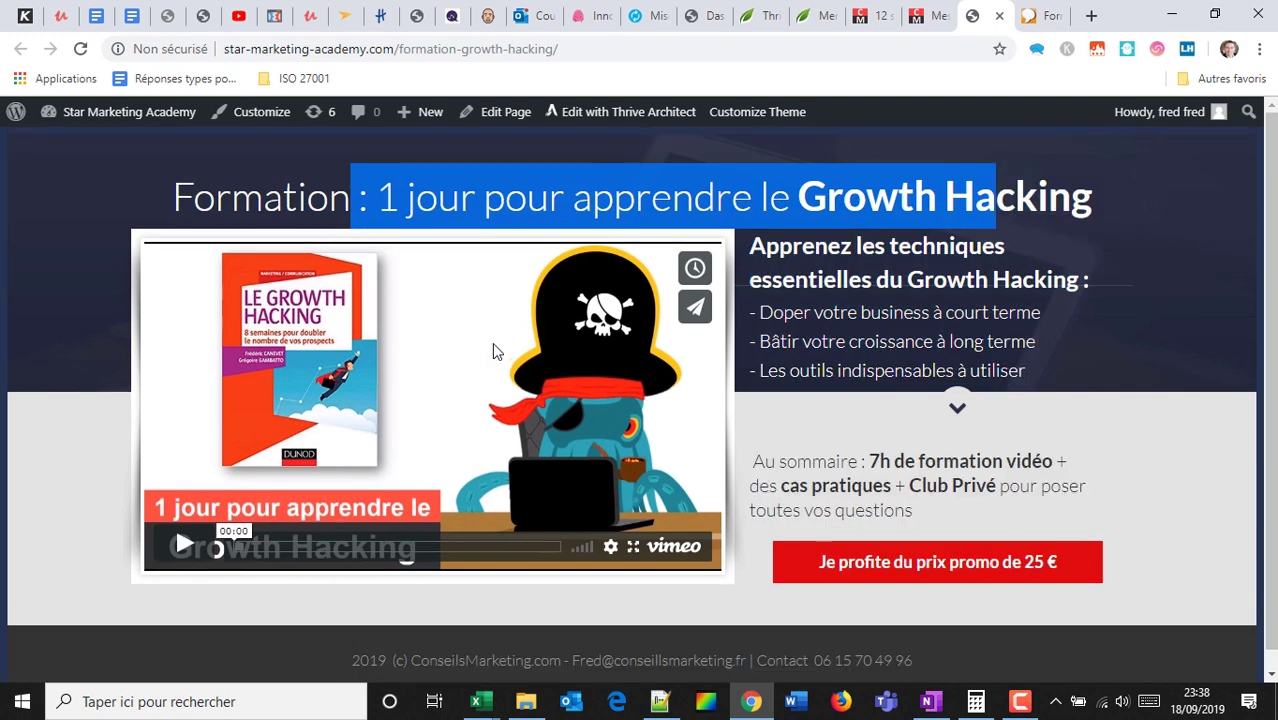
Play the course video and skip it forward through 00:49, 01:12 and 02:20 to 02:45.
click(183, 544)
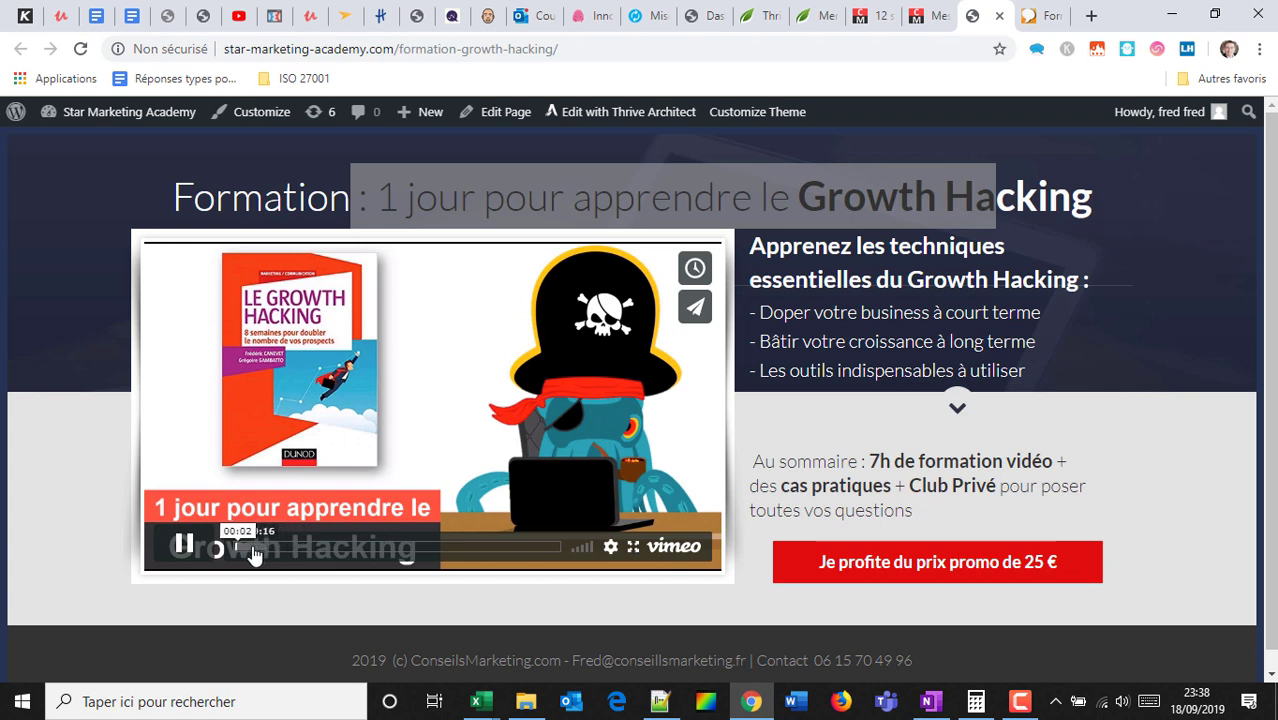
click(189, 545)
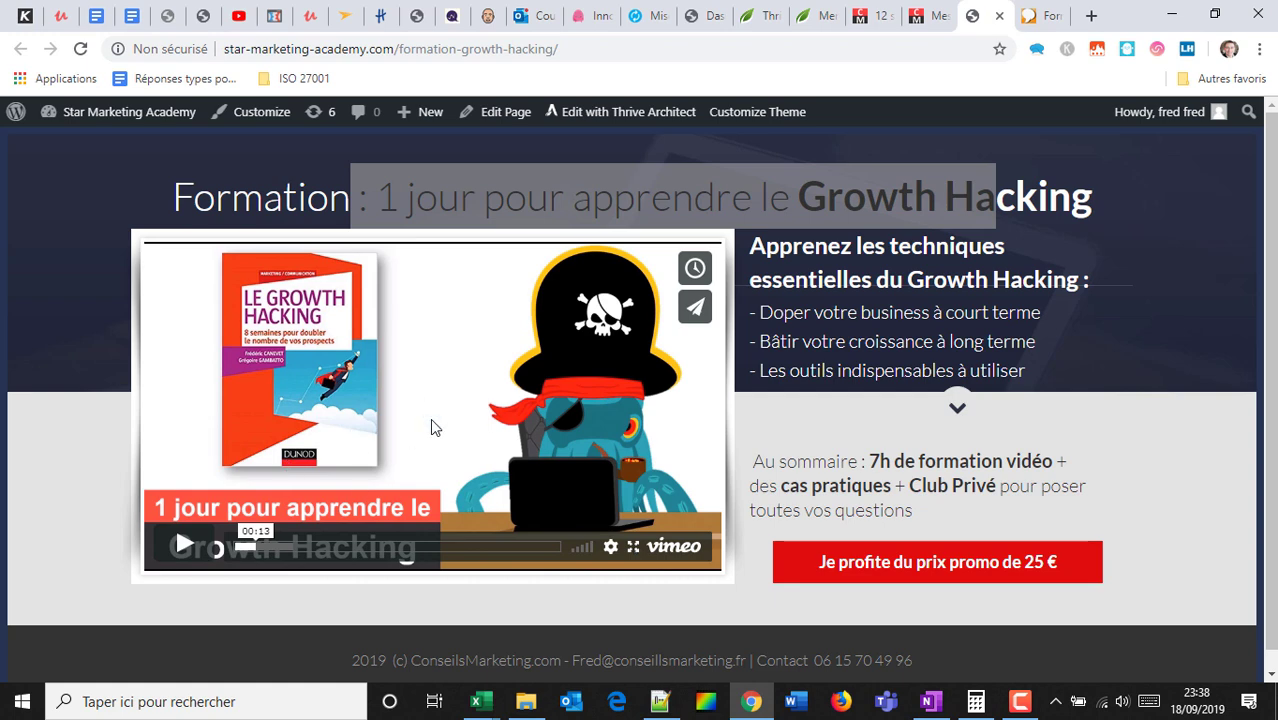
click(284, 548)
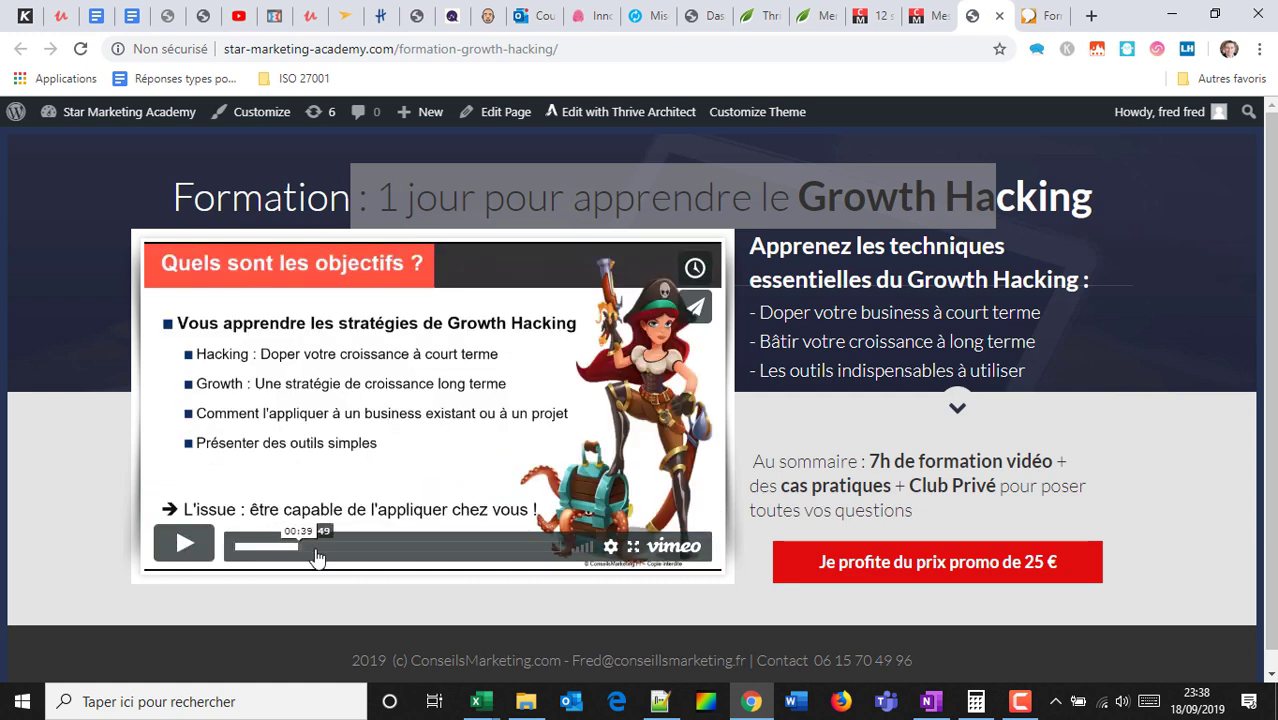
click(316, 556)
click(338, 551)
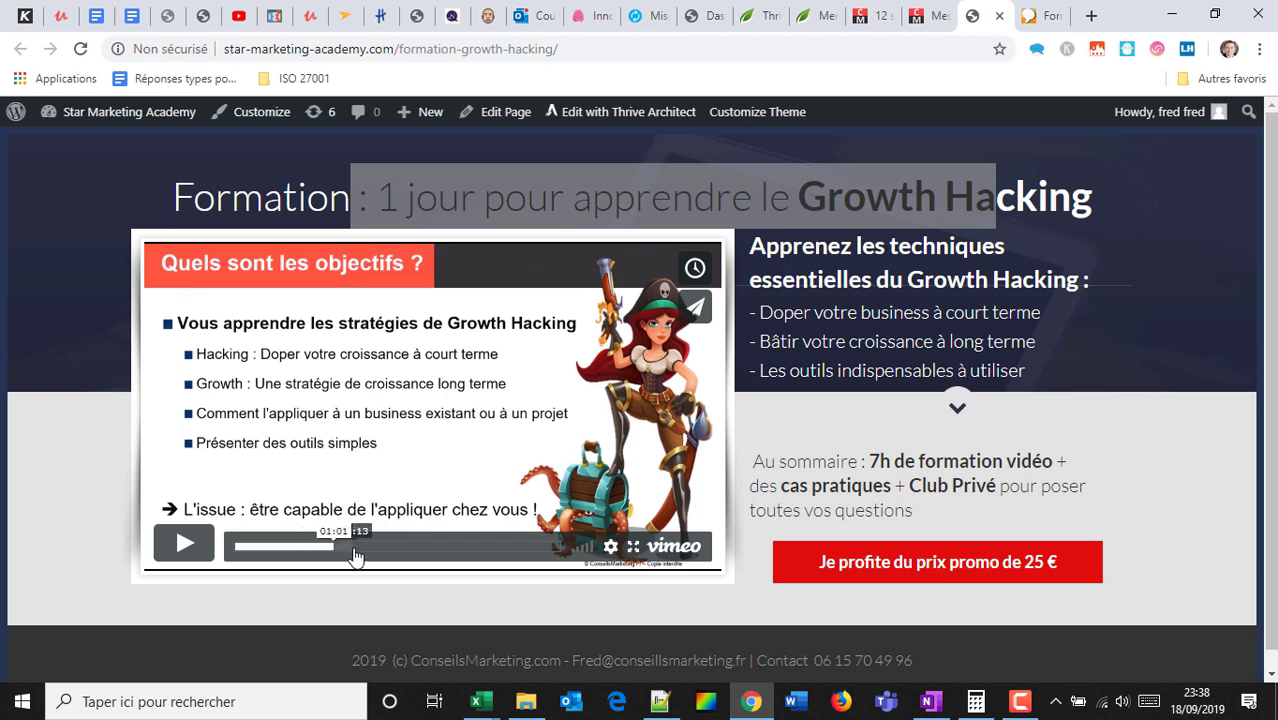
click(350, 546)
drag(372, 553, 481, 553)
click(505, 548)
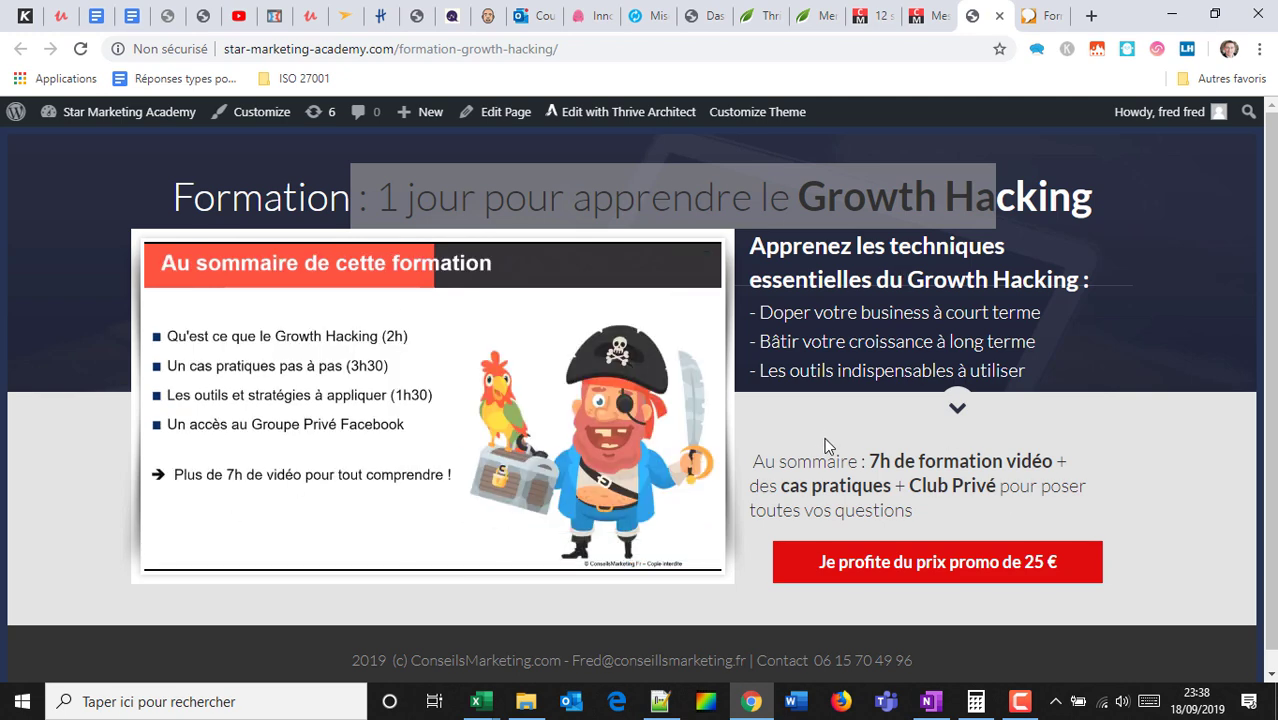
Select the course summary and benefits text, then open the 25 € promo order form.
drag(811, 461, 907, 510)
drag(826, 266, 907, 513)
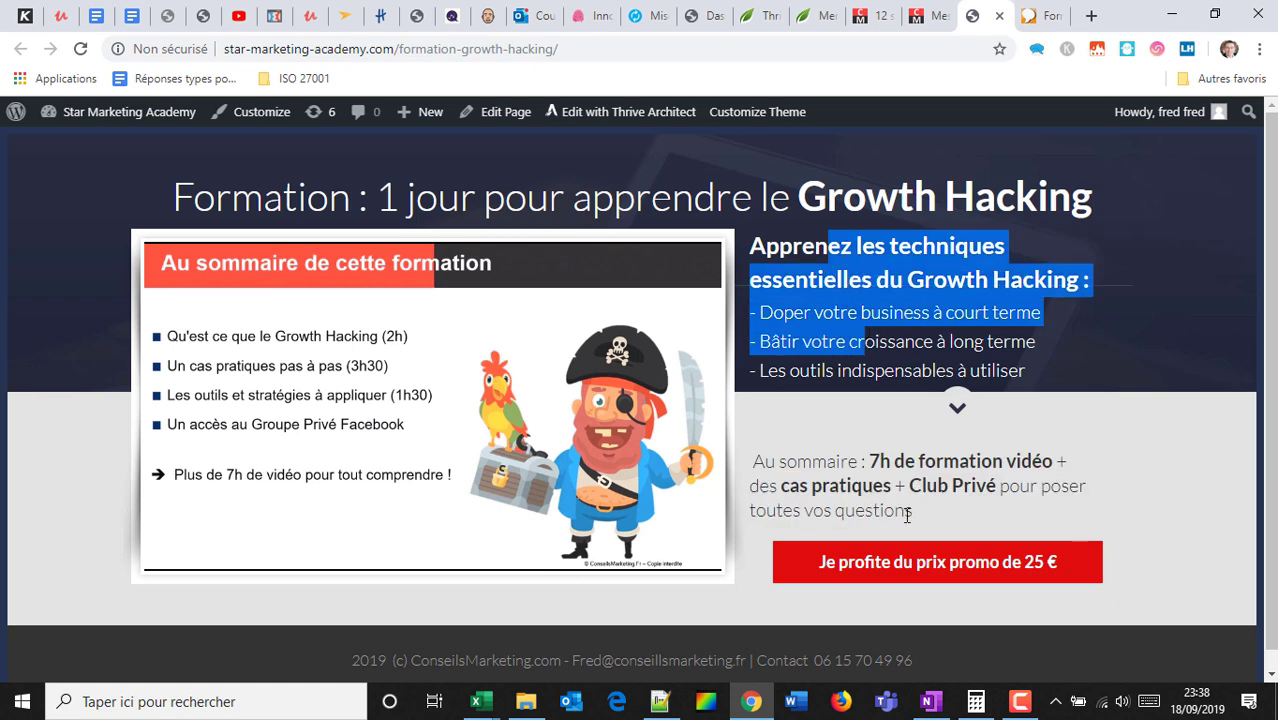
scroll(919, 565, down, 1)
click(928, 547)
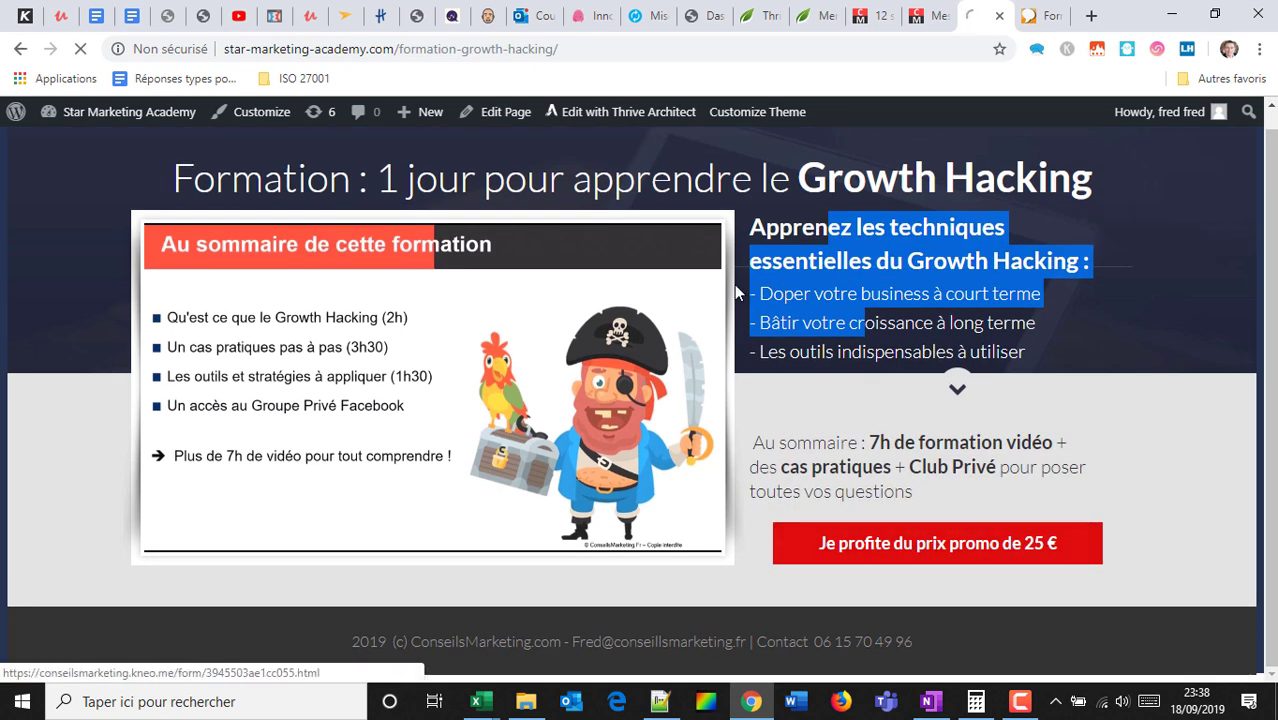
click(999, 15)
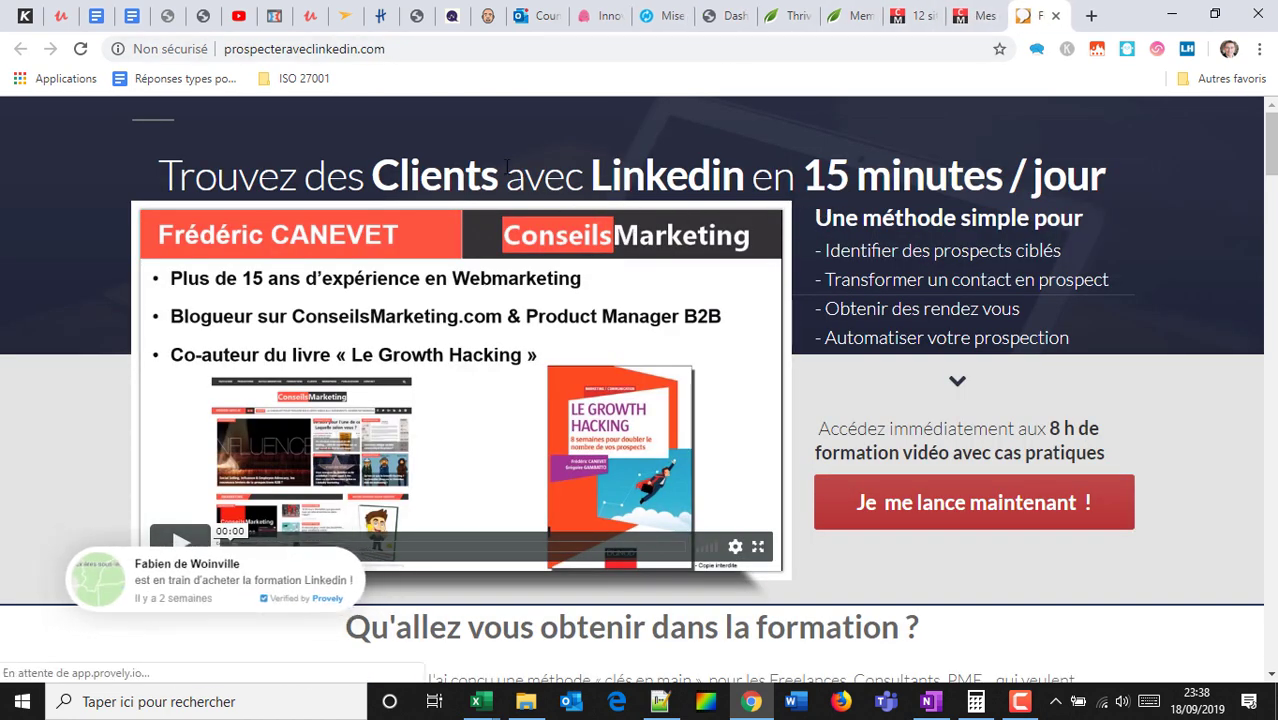
scroll(226, 442, down, 1)
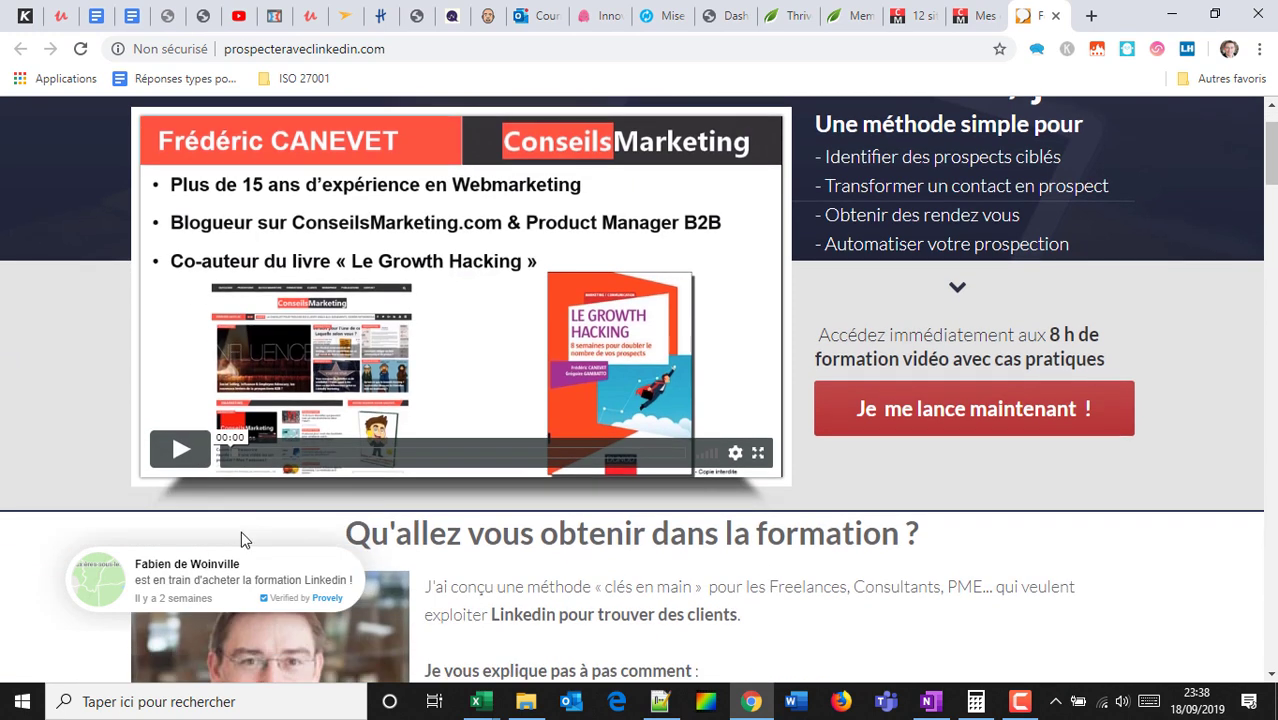
scroll(645, 335, up, 1)
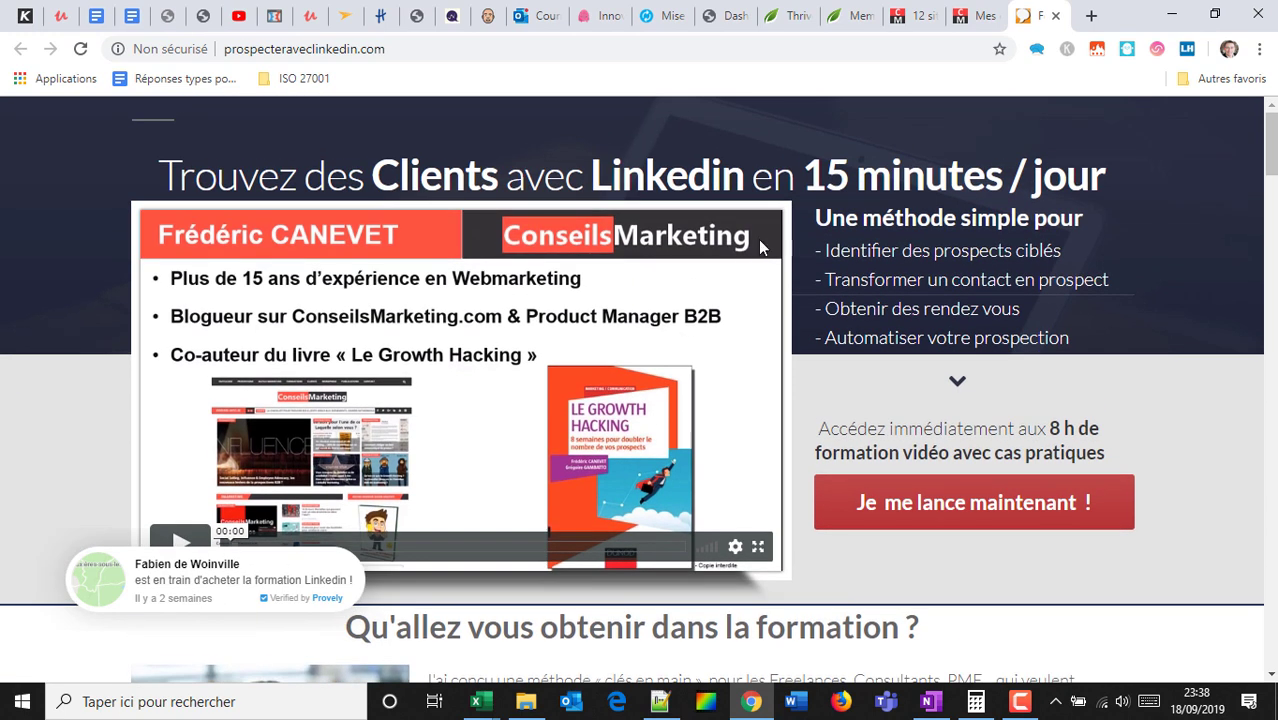
scroll(908, 243, down, 1)
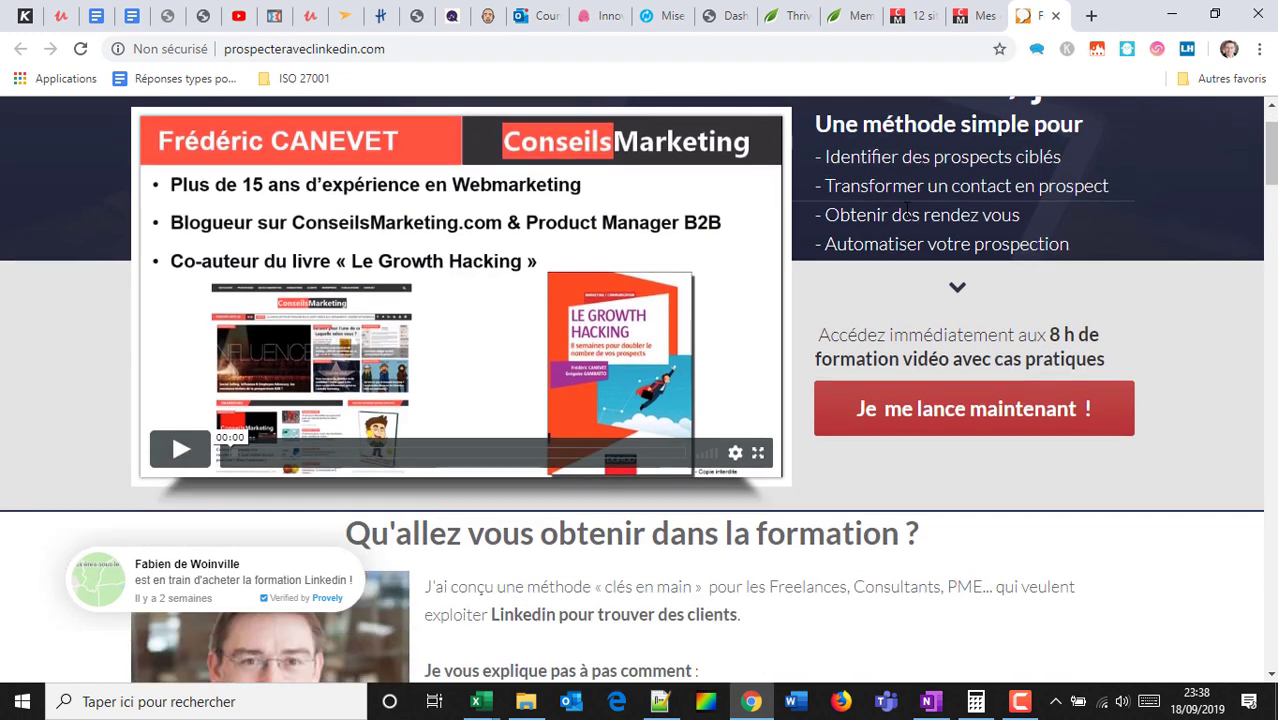
scroll(908, 243, up, 1)
scroll(804, 214, down, 4)
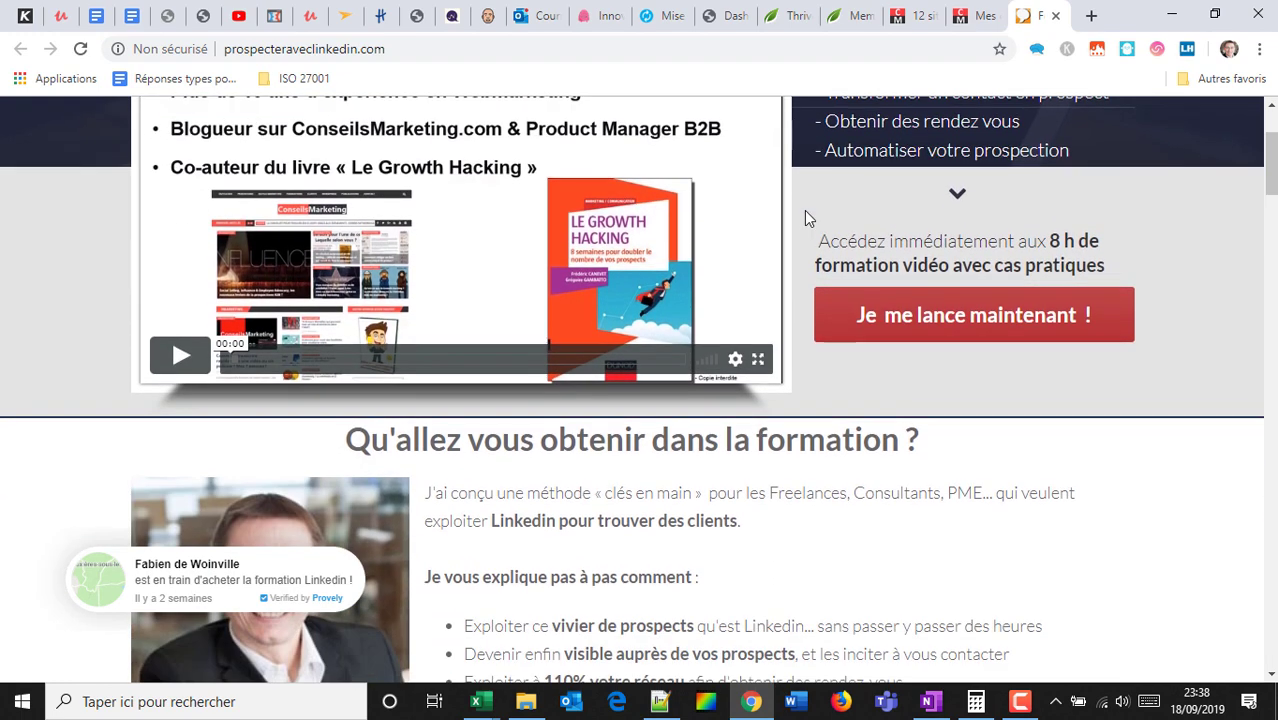
scroll(658, 332, up, 4)
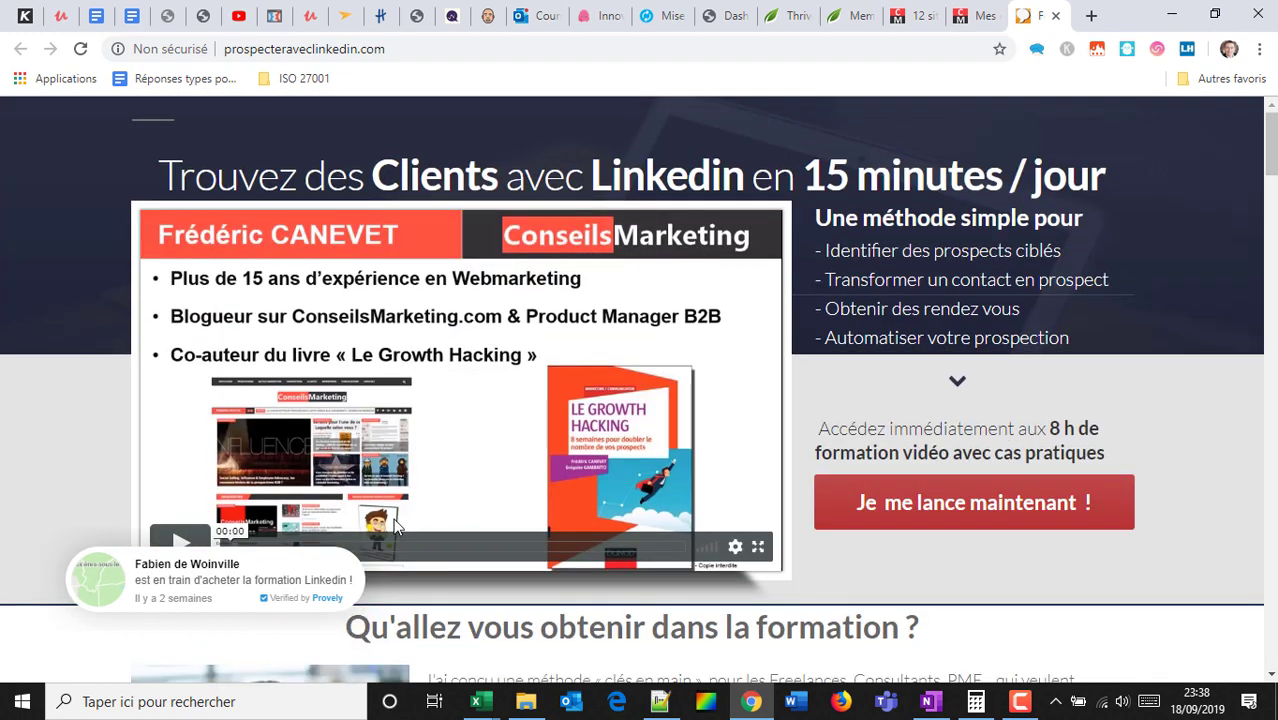
scroll(863, 285, down, 6)
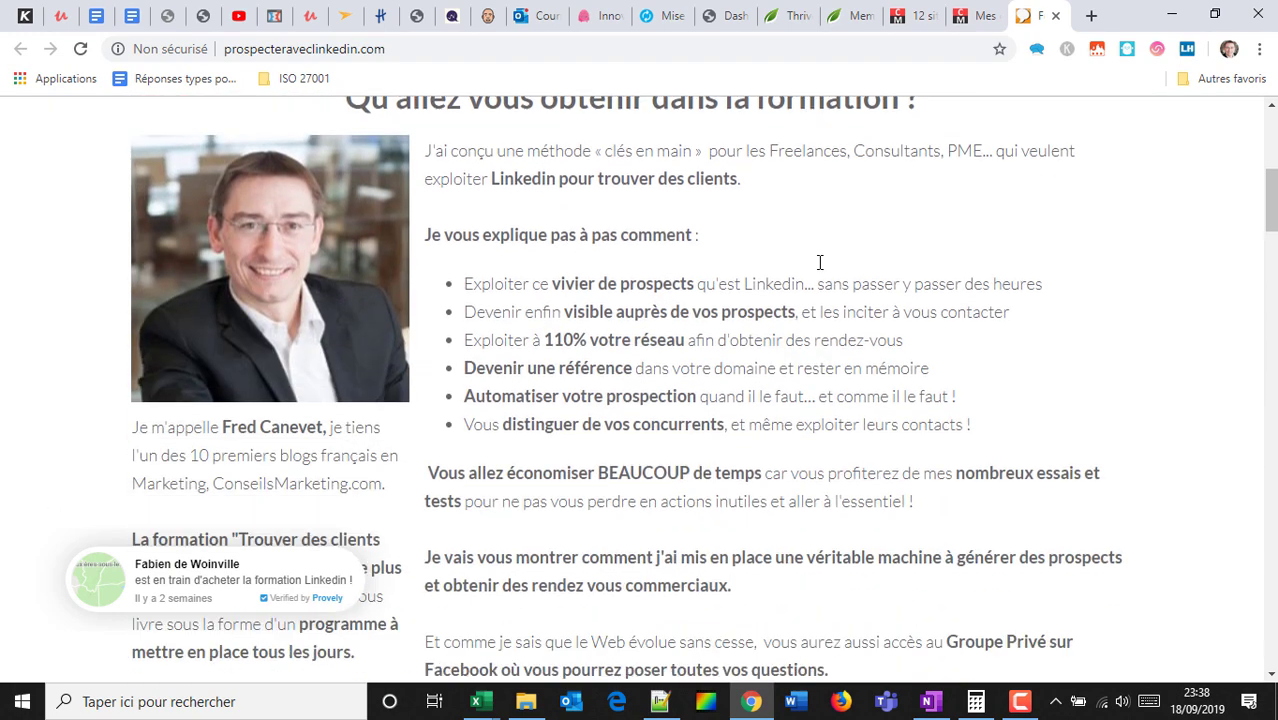
scroll(535, 208, up, 1)
drag(517, 184, 752, 338)
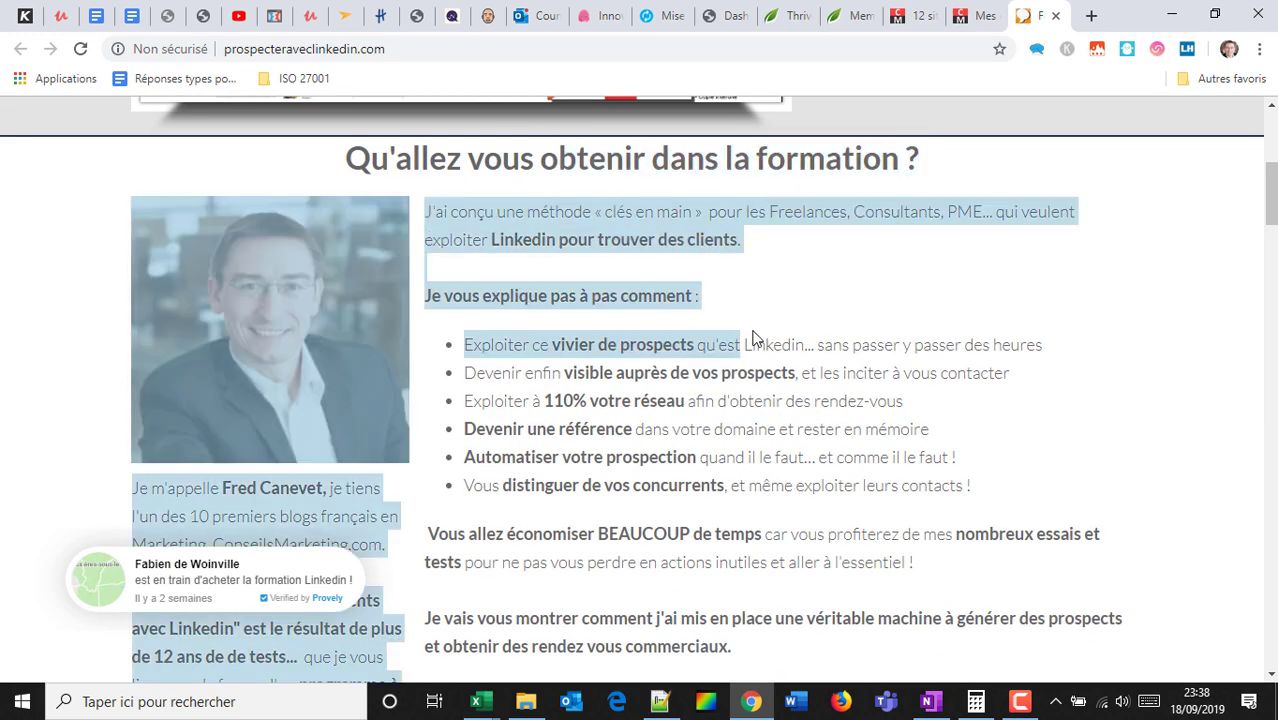
scroll(640, 226, down, 10)
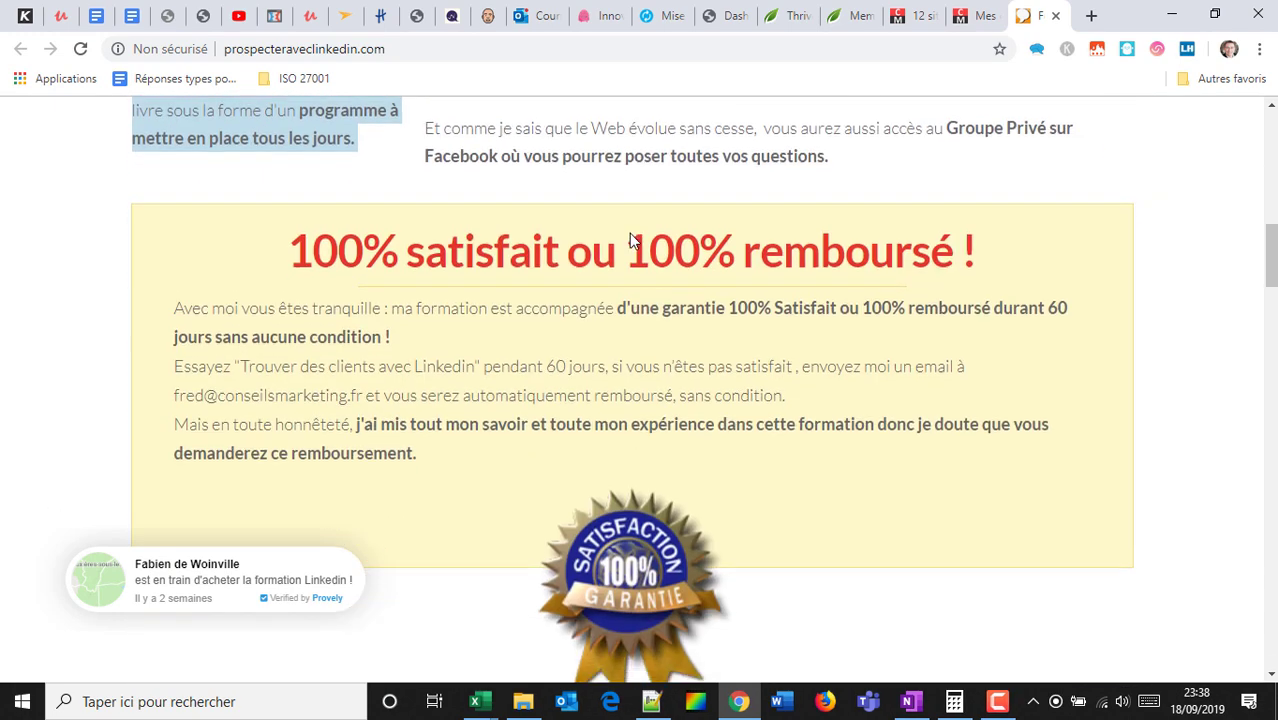
scroll(635, 215, down, 12)
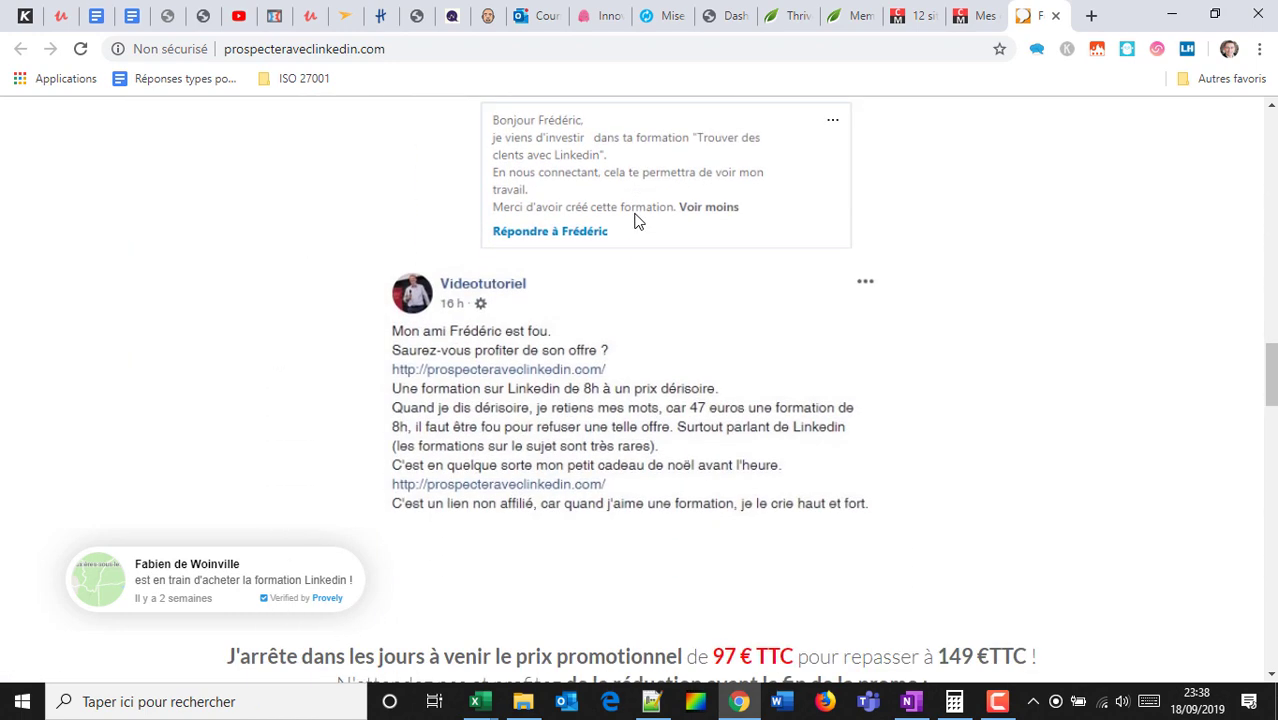
scroll(638, 220, down, 5)
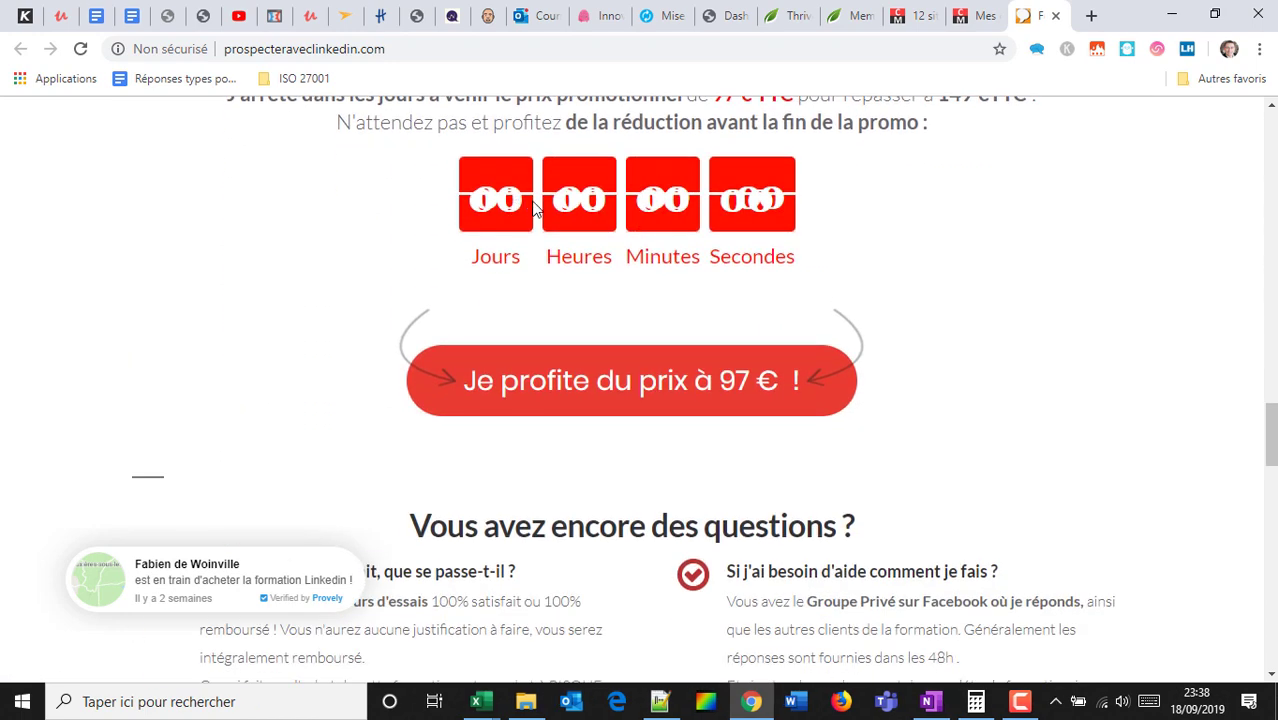
scroll(562, 193, up, 1)
scroll(562, 193, up, 2)
scroll(700, 255, down, 6)
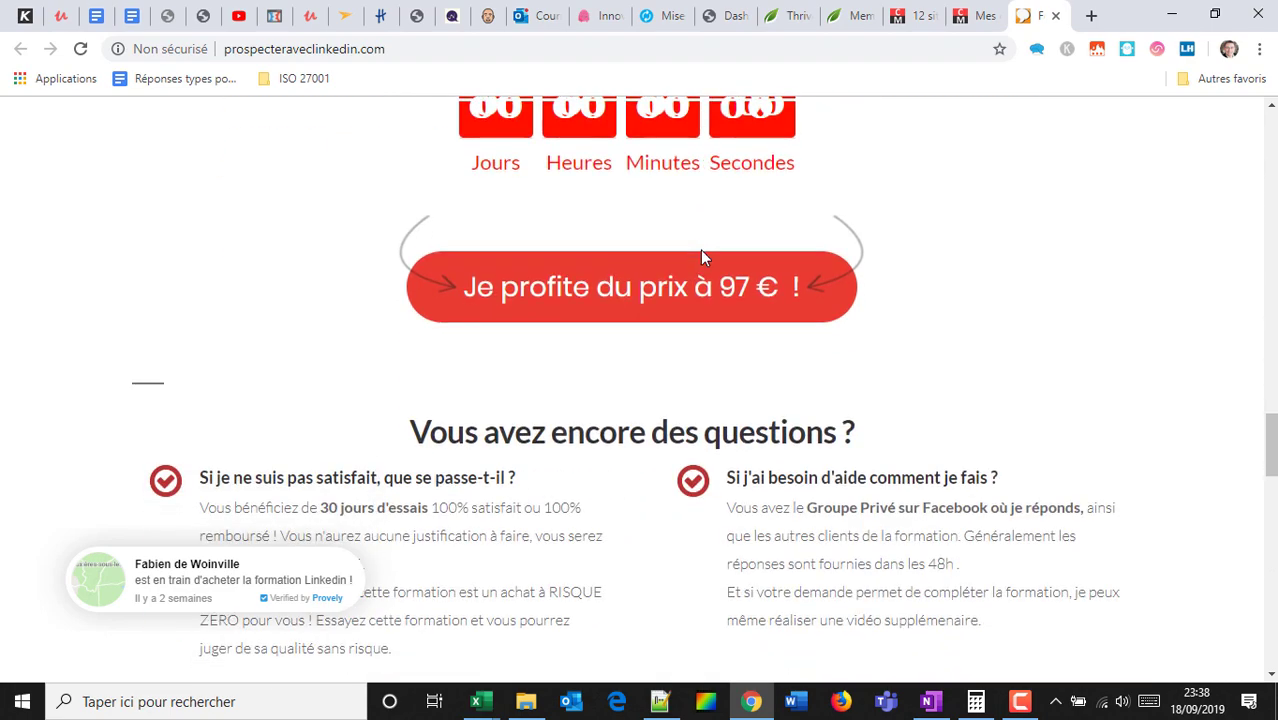
scroll(700, 255, down, 8)
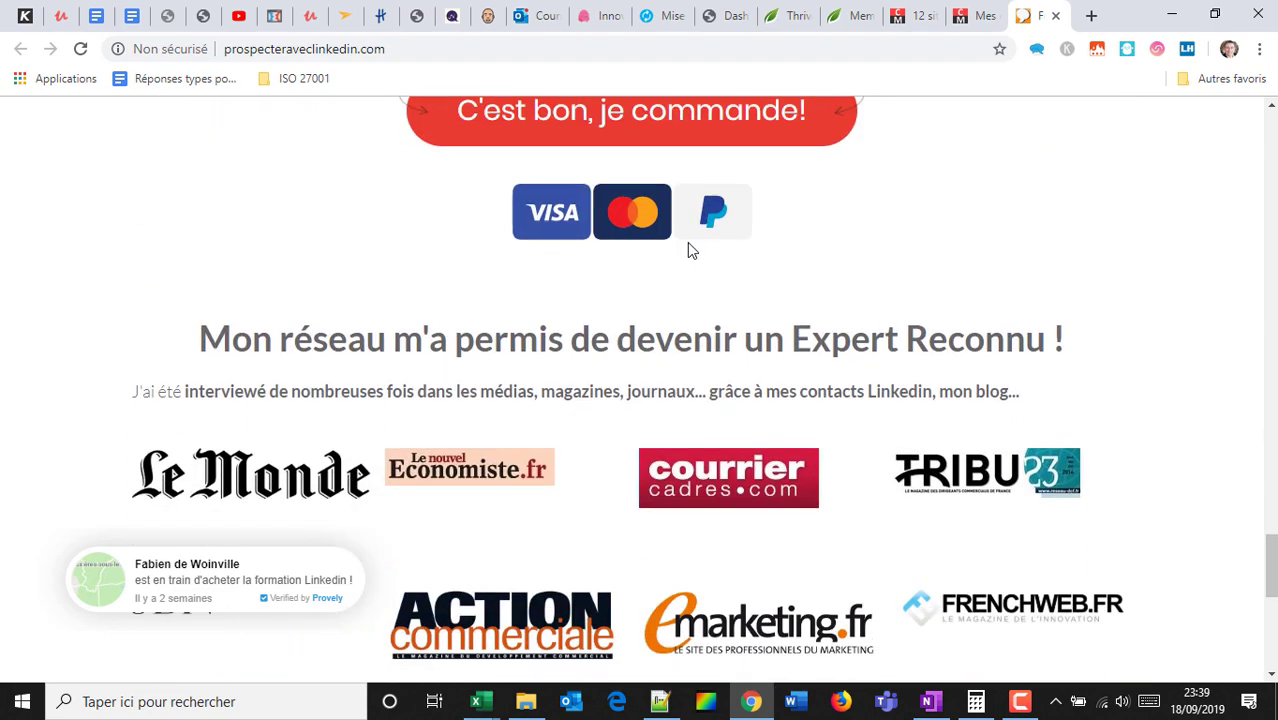
scroll(551, 185, up, 1)
scroll(556, 213, down, 2)
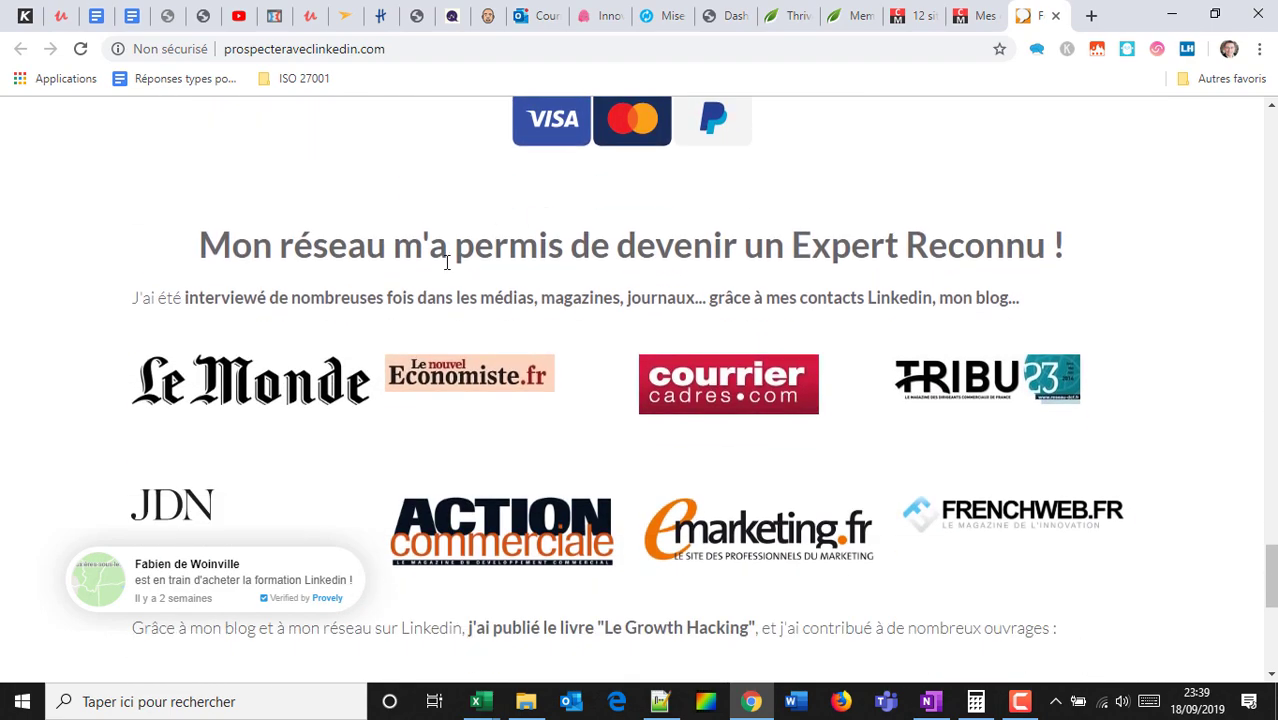
scroll(560, 200, down, 3)
scroll(700, 200, down, 3)
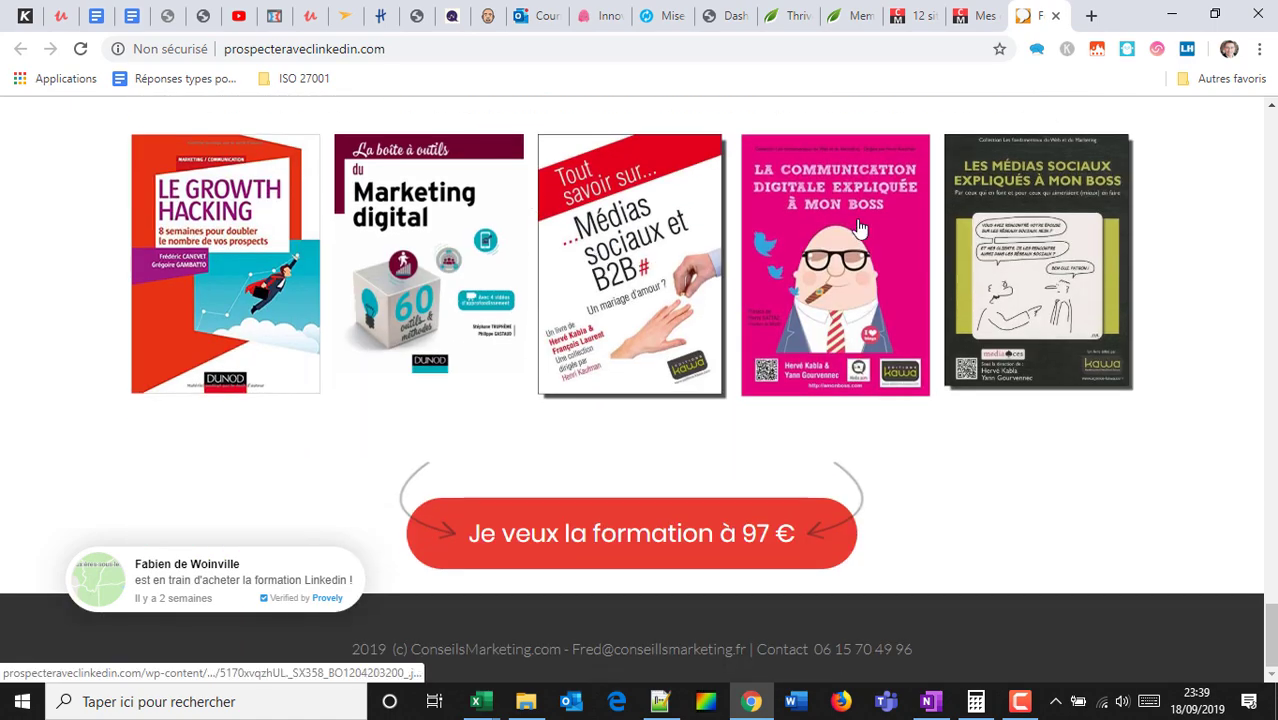
scroll(491, 277, up, 4)
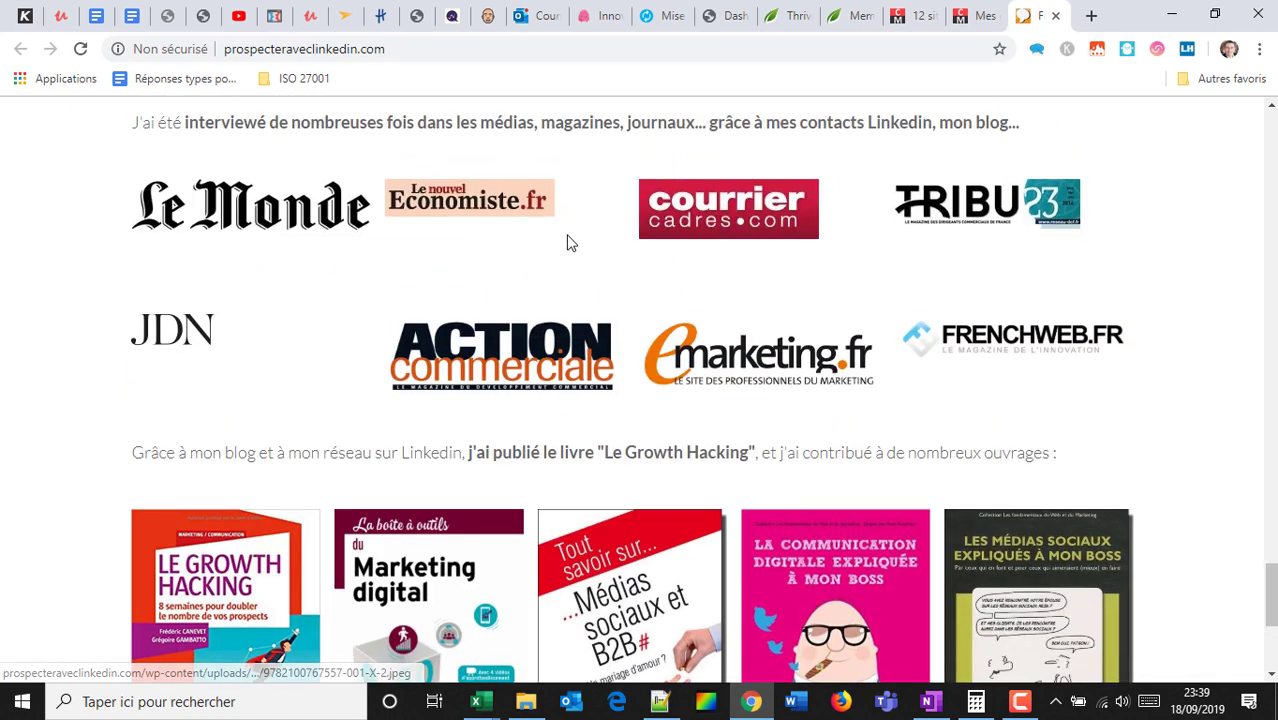
scroll(567, 242, up, 15)
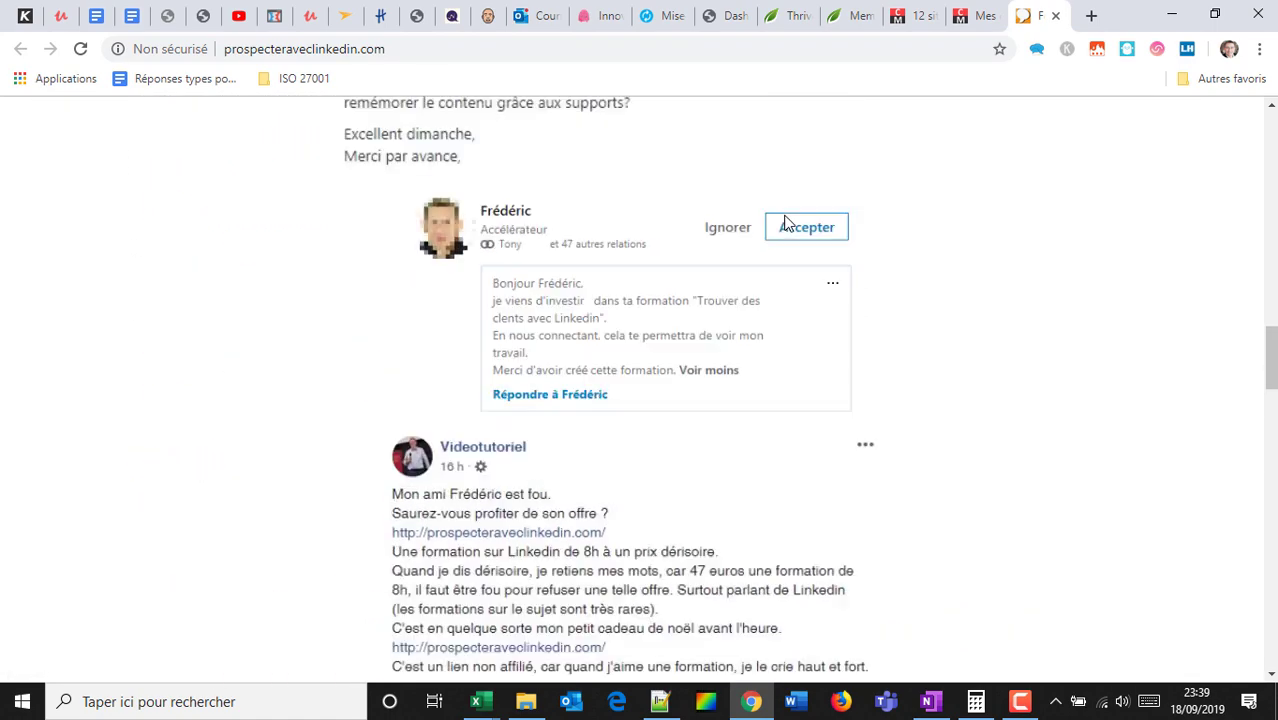
scroll(787, 215, up, 15)
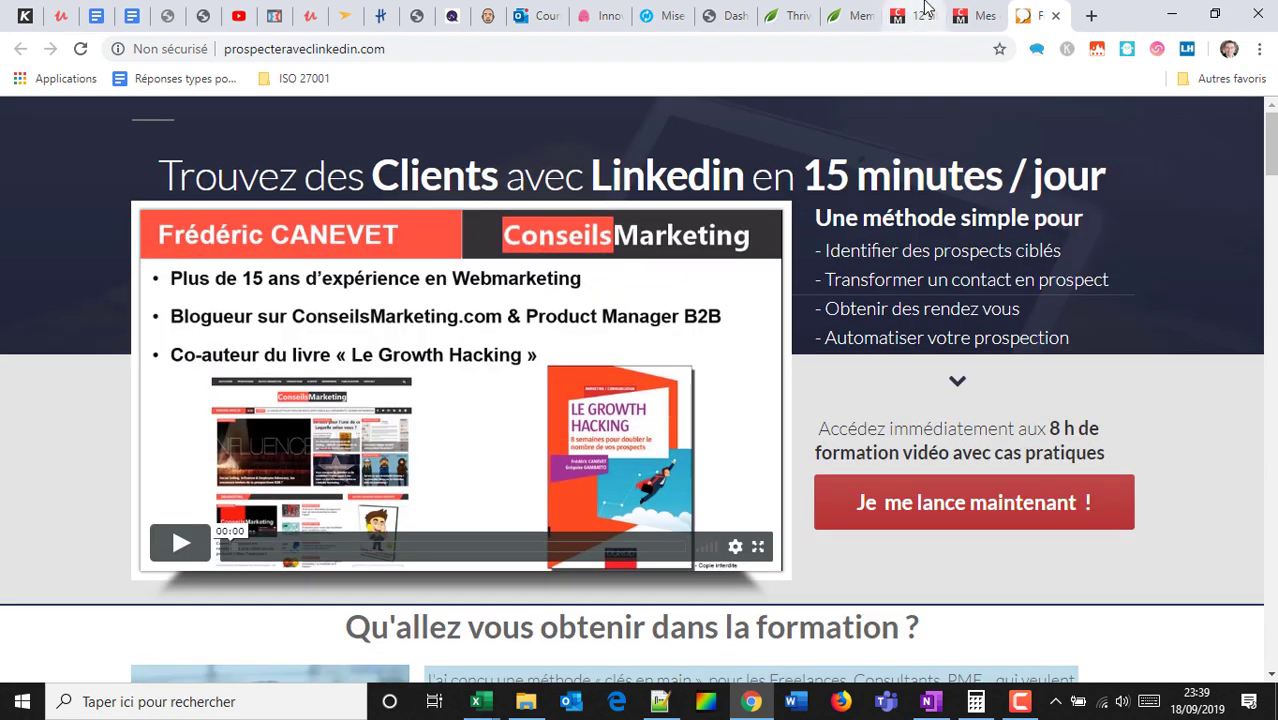
Open the blogging course from the ConseilsMarketing article in a new tab and view it.
click(918, 14)
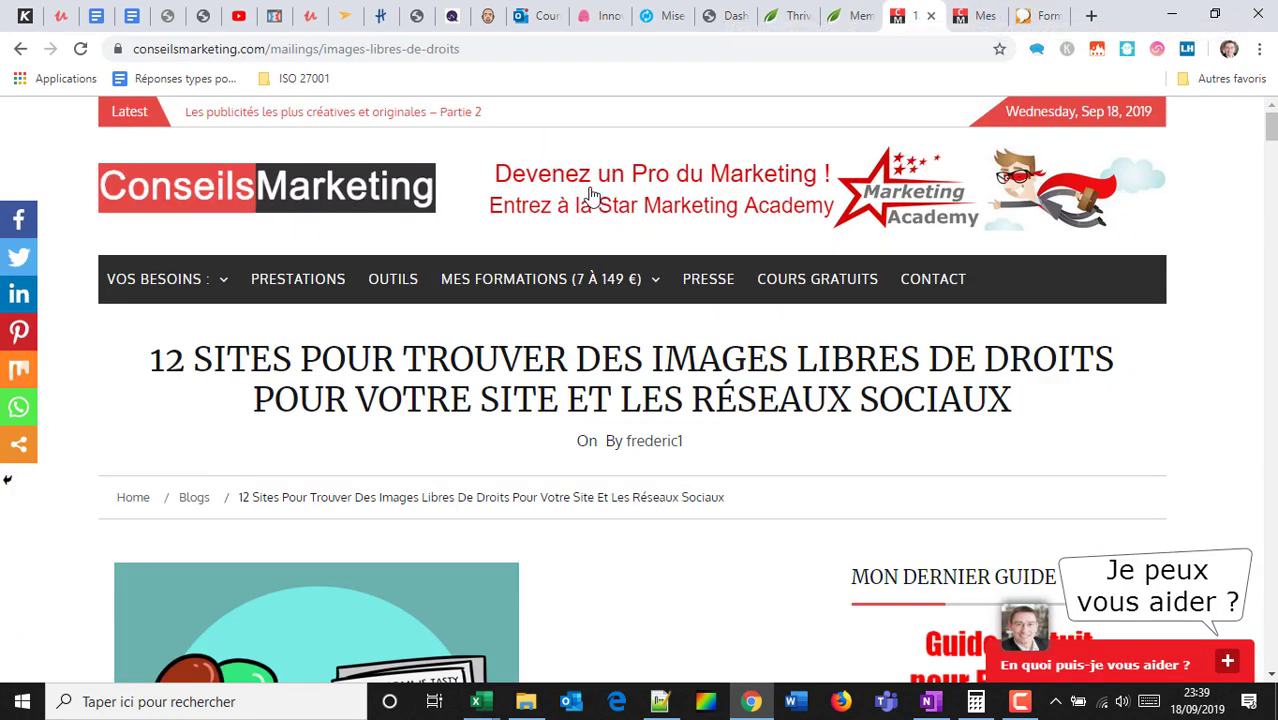
mouse_move(514, 322)
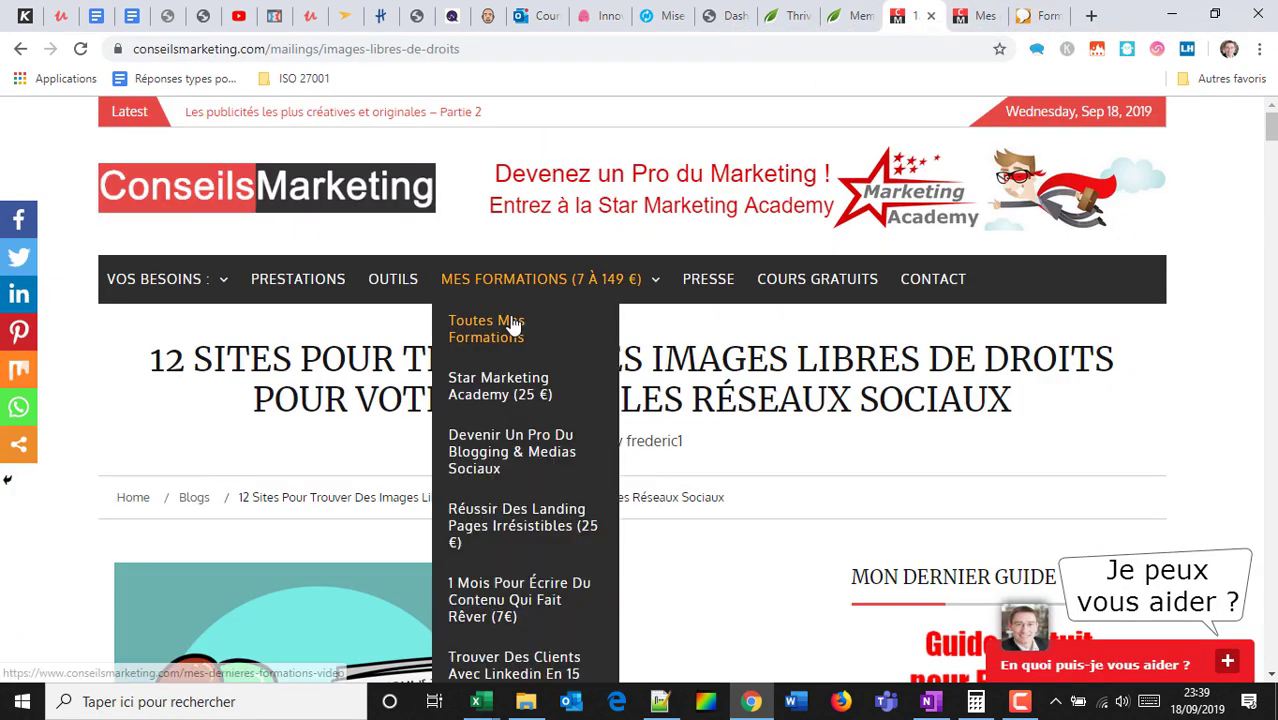
right_click(505, 440)
click(610, 452)
click(928, 12)
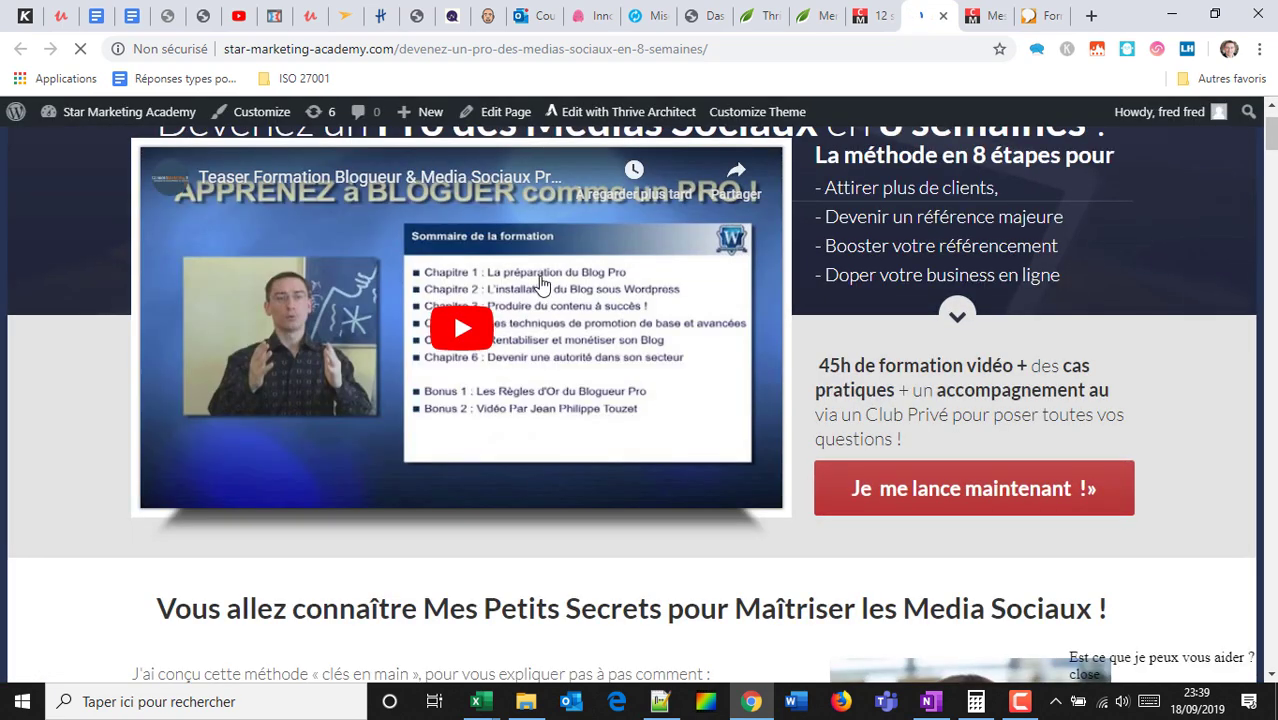
Play the teaser video to 0:14, pause it, and check the week 6 module details.
click(484, 313)
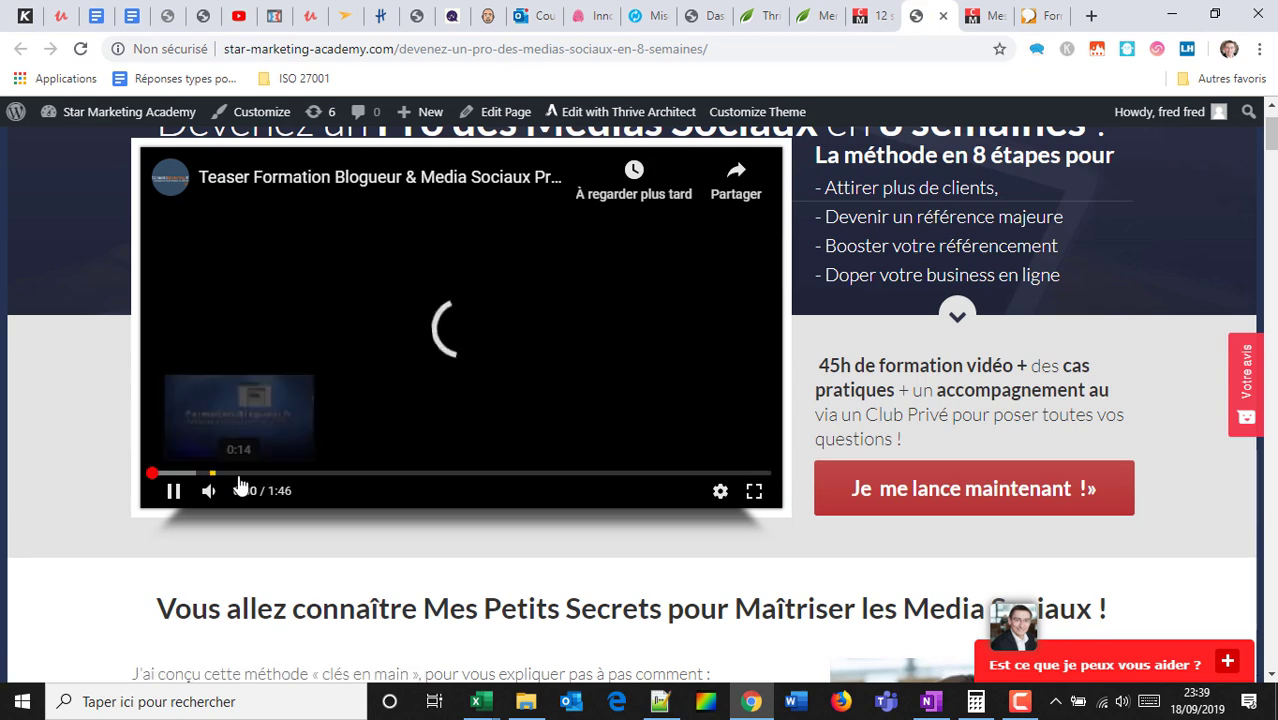
click(239, 479)
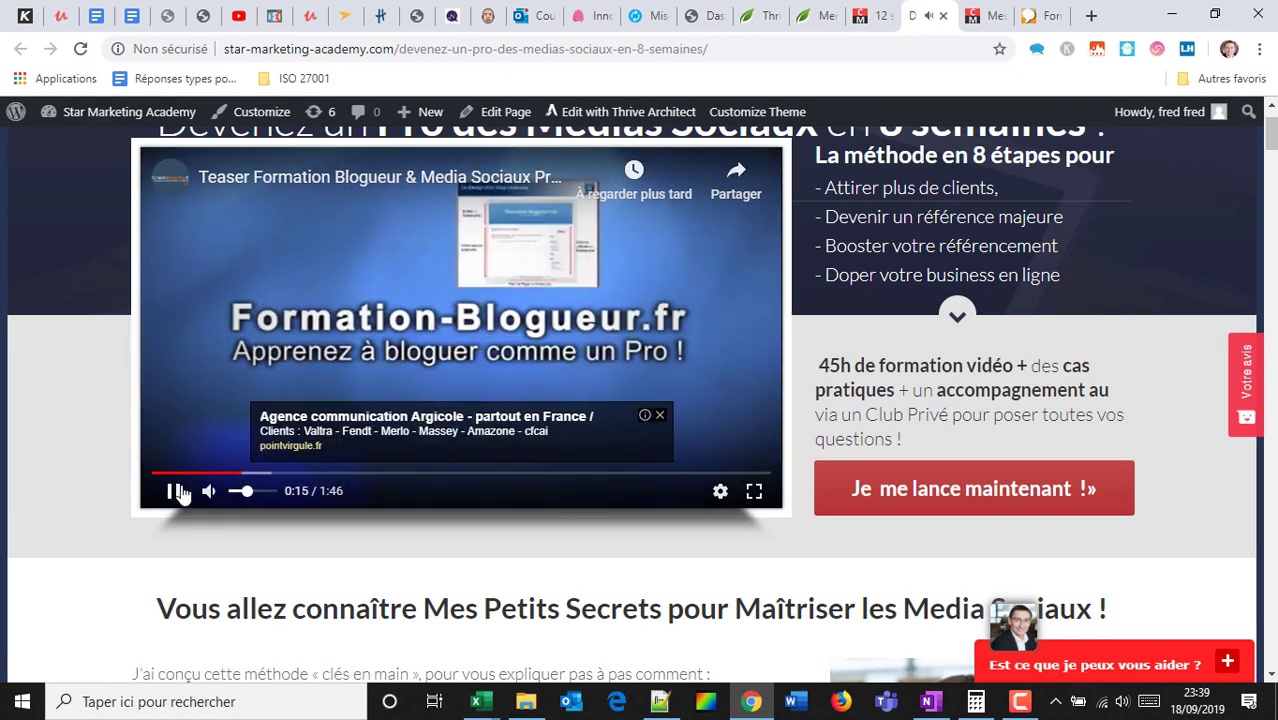
click(174, 492)
scroll(921, 231, up, 1)
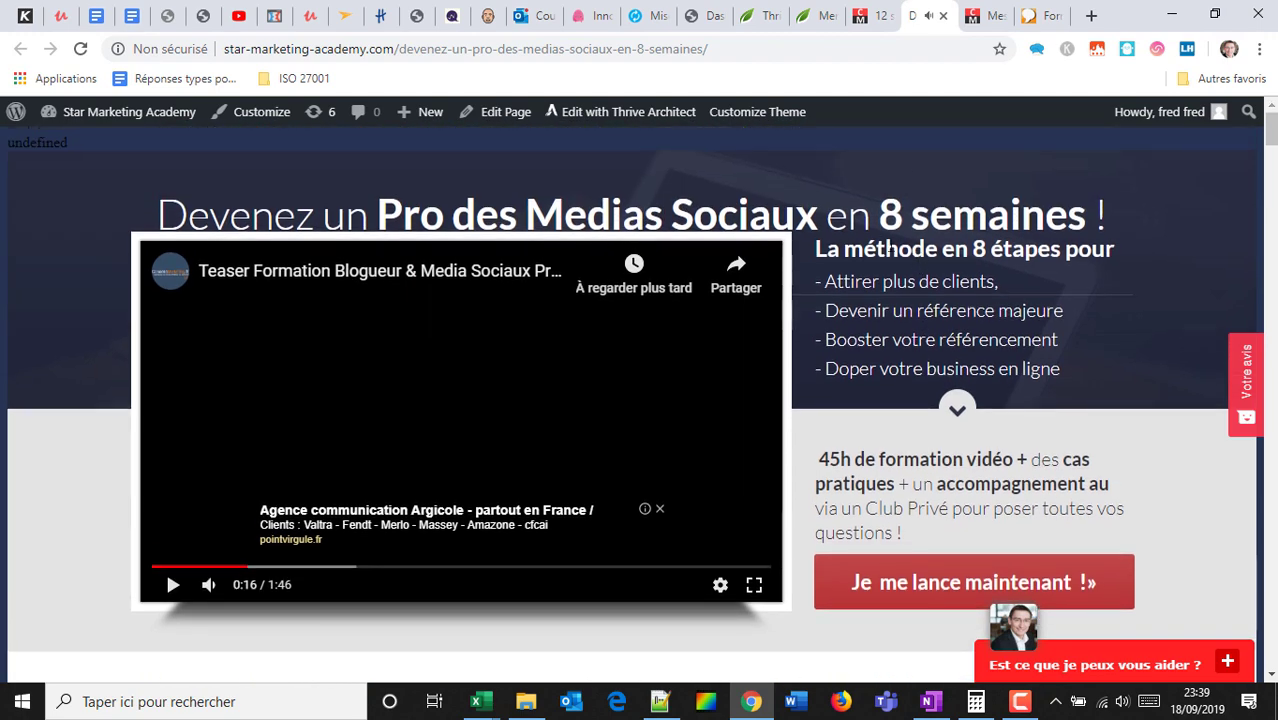
scroll(790, 215, down, 10)
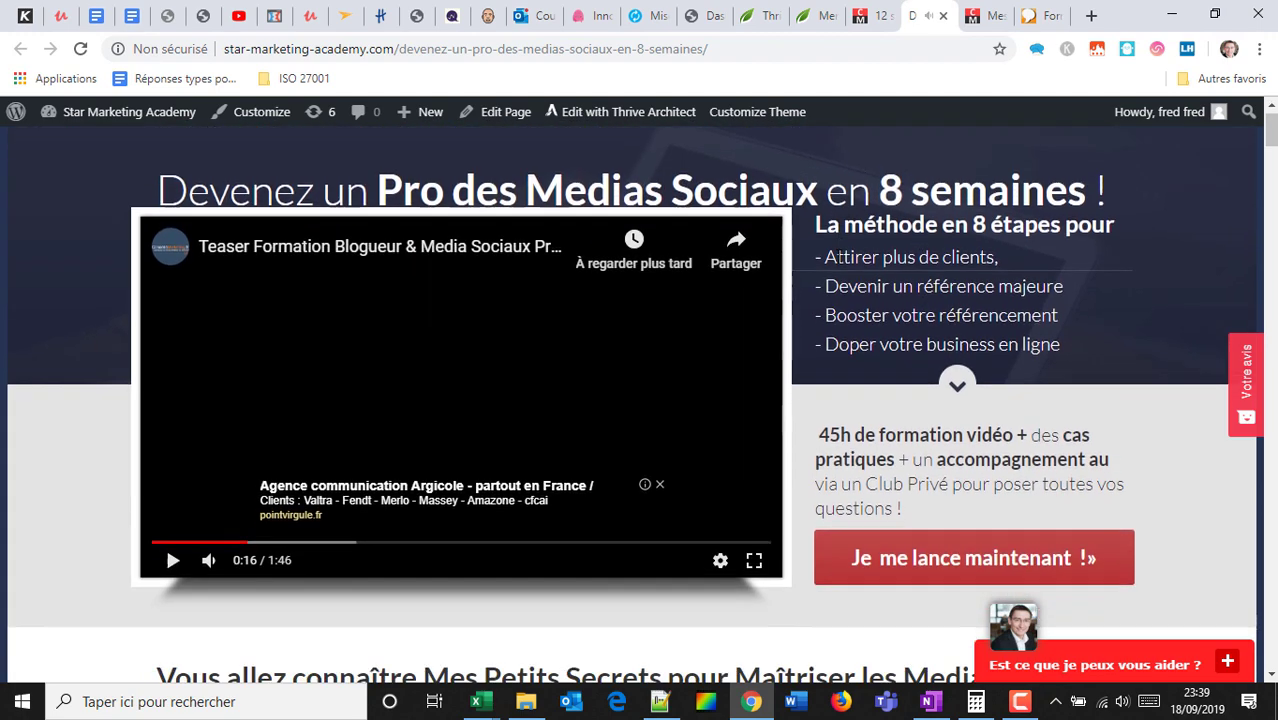
scroll(650, 271, down, 12)
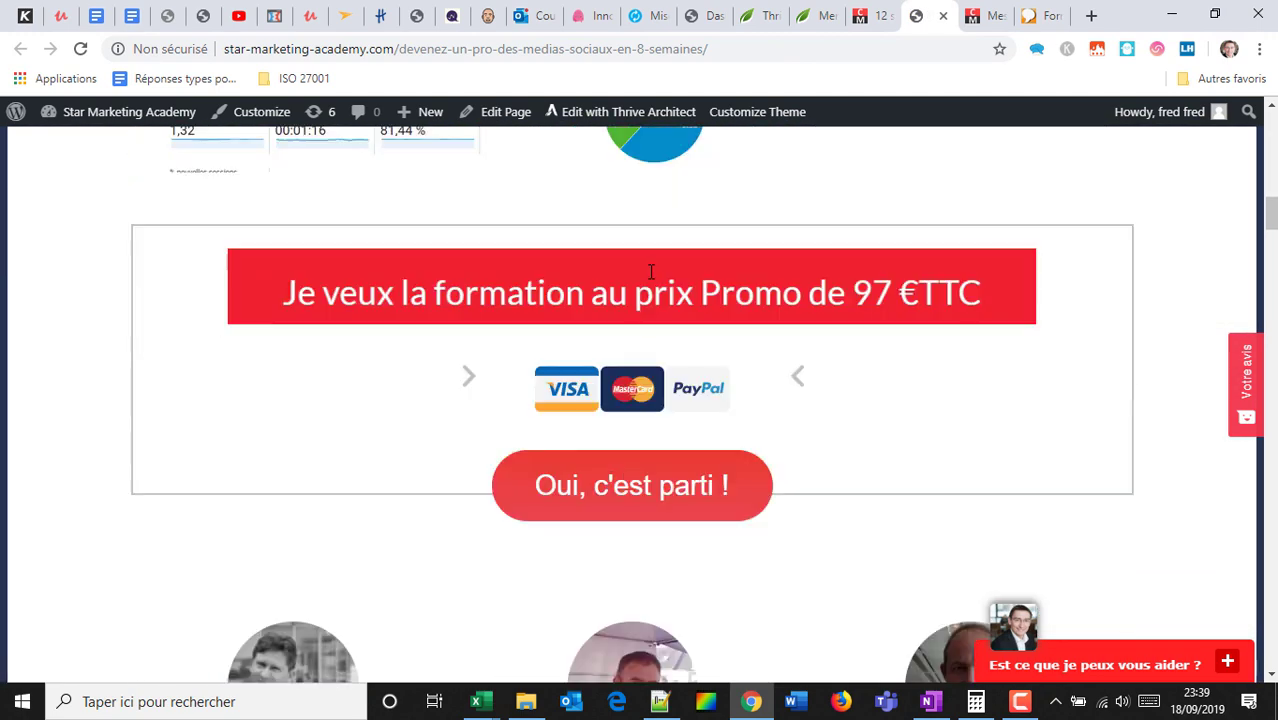
scroll(733, 305, down, 14)
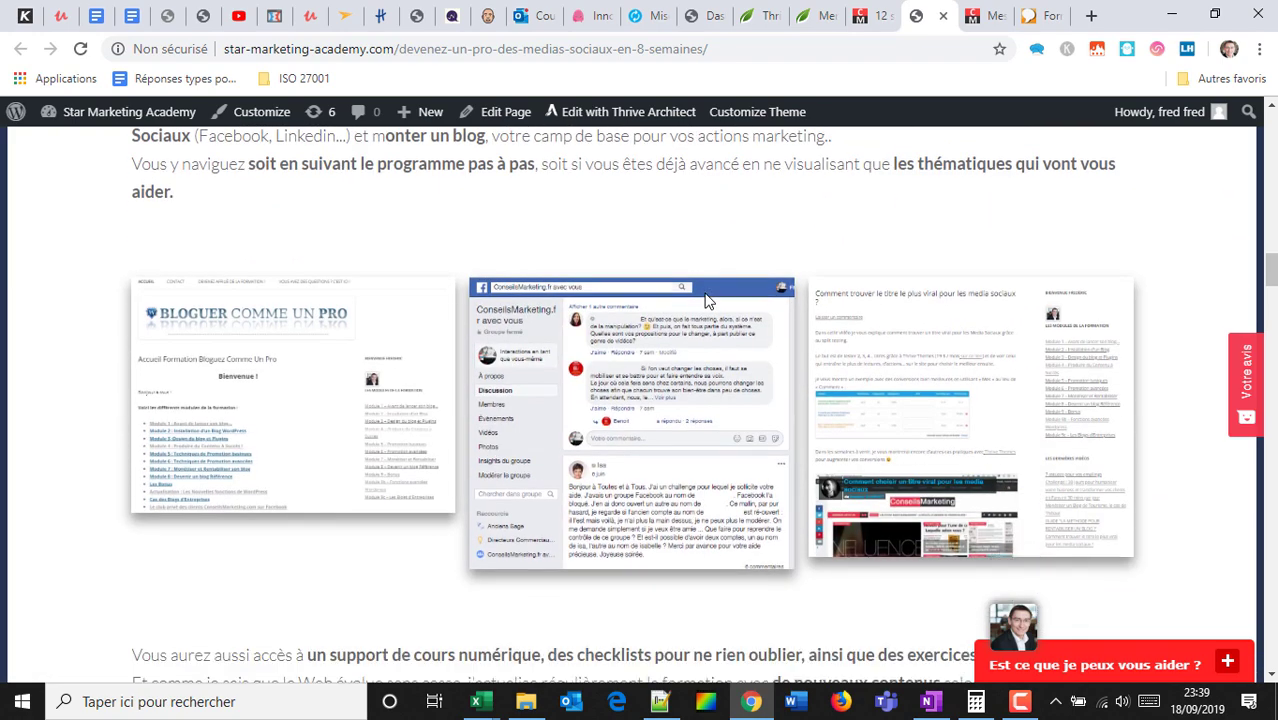
scroll(699, 286, down, 3)
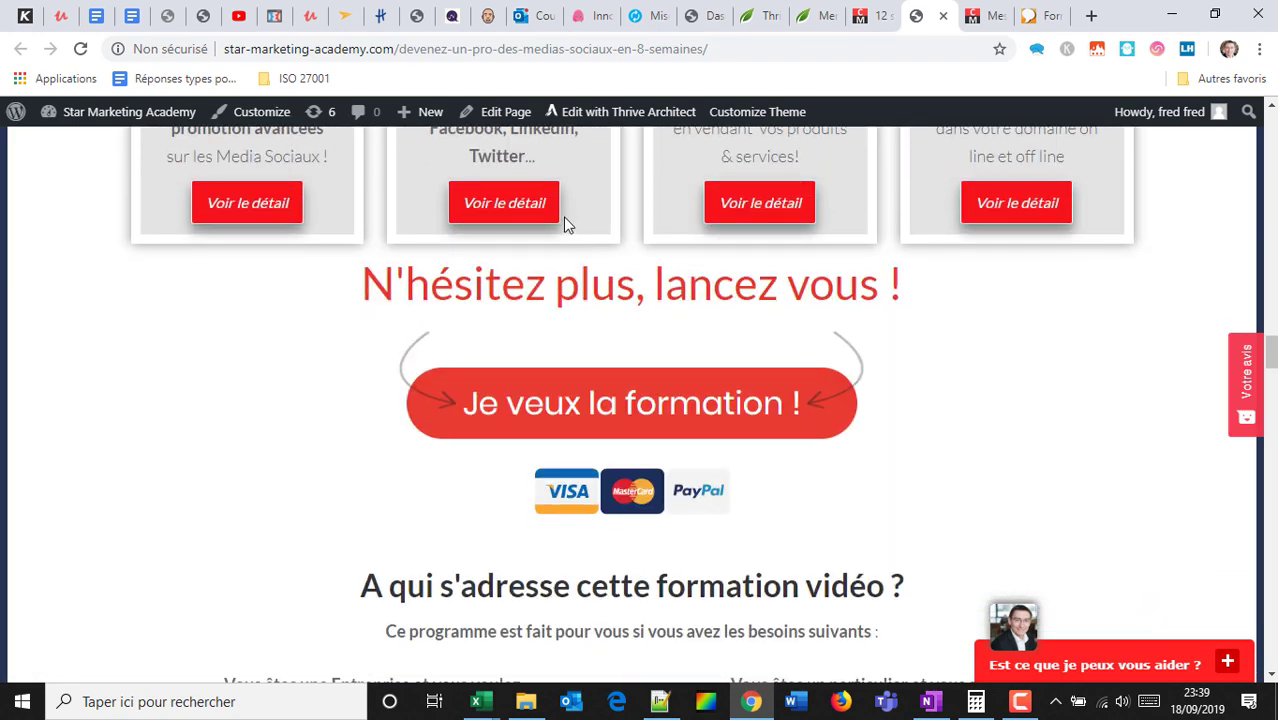
click(519, 208)
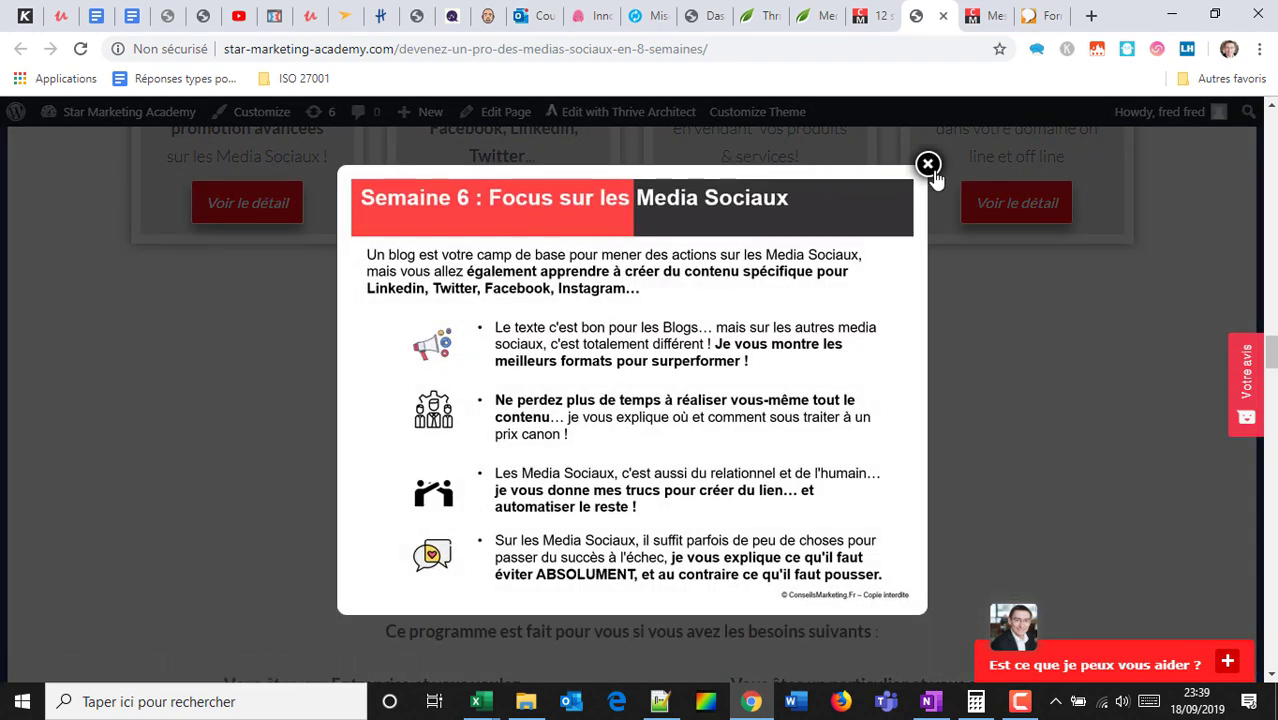
click(928, 165)
Scroll the rest of the course page, minimise the help chat, and return to the ConseilsMarketing article.
scroll(921, 262, down, 7)
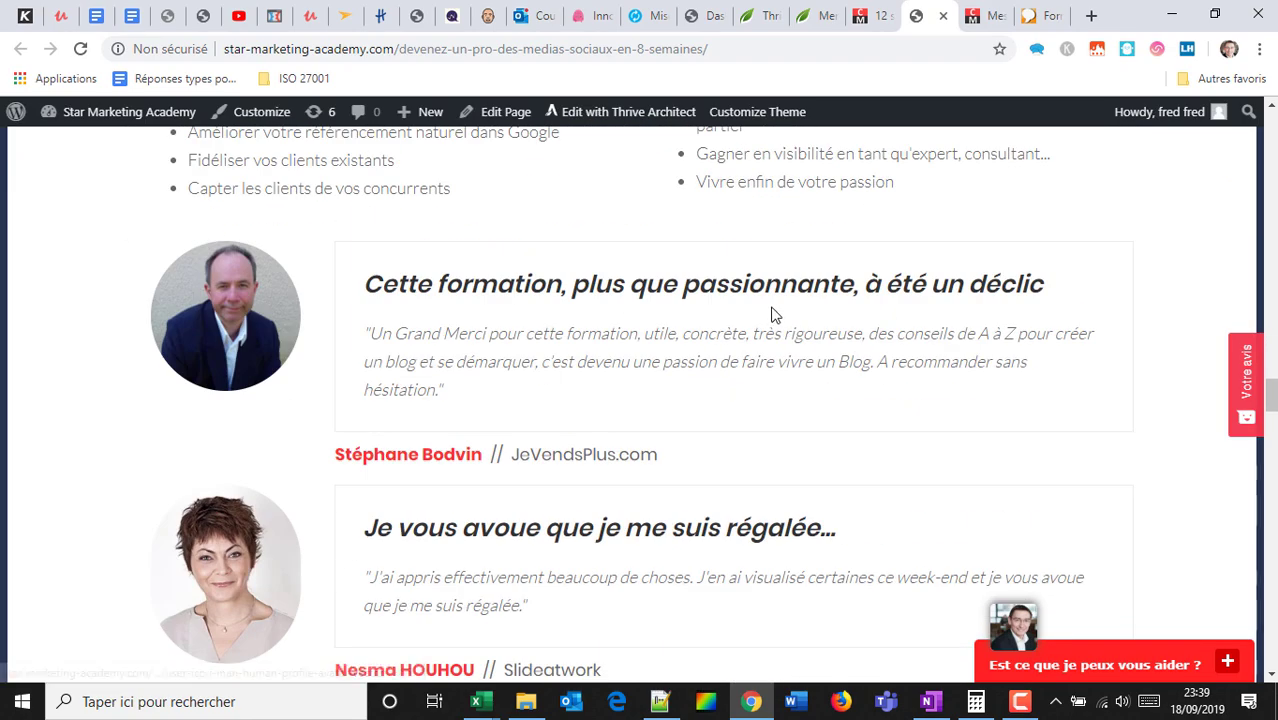
scroll(537, 284, down, 12)
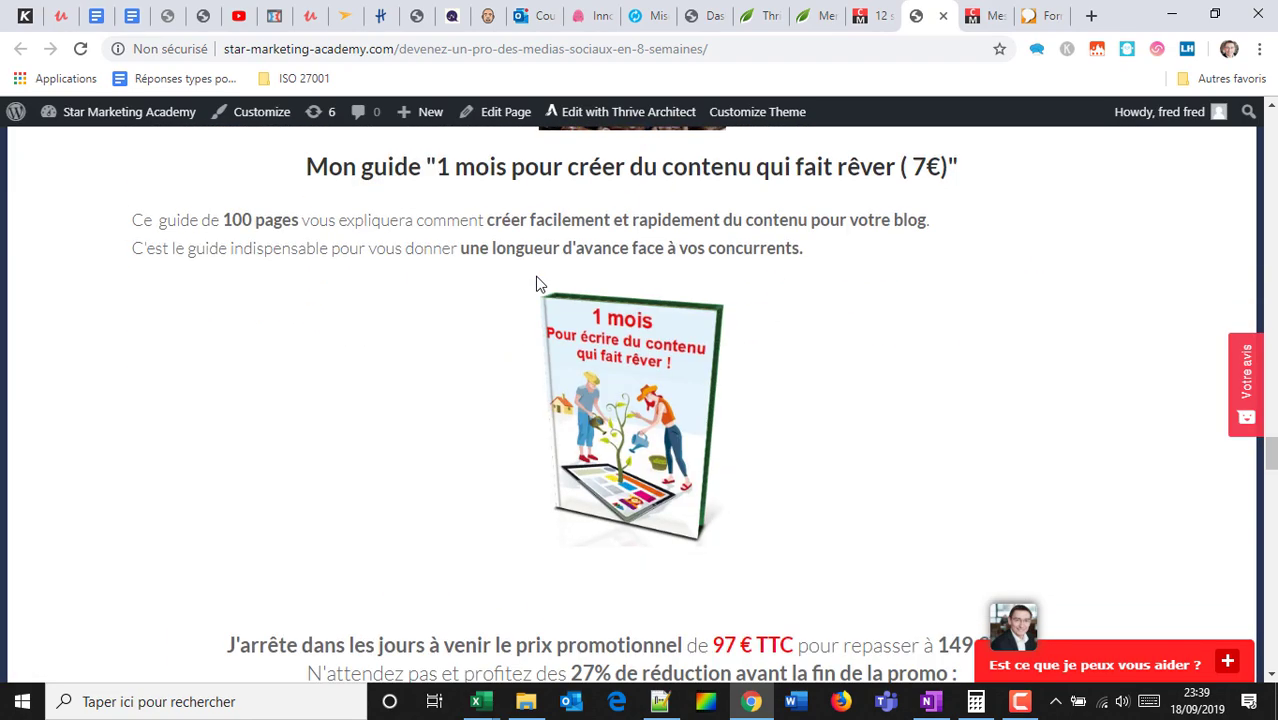
scroll(609, 317, down, 15)
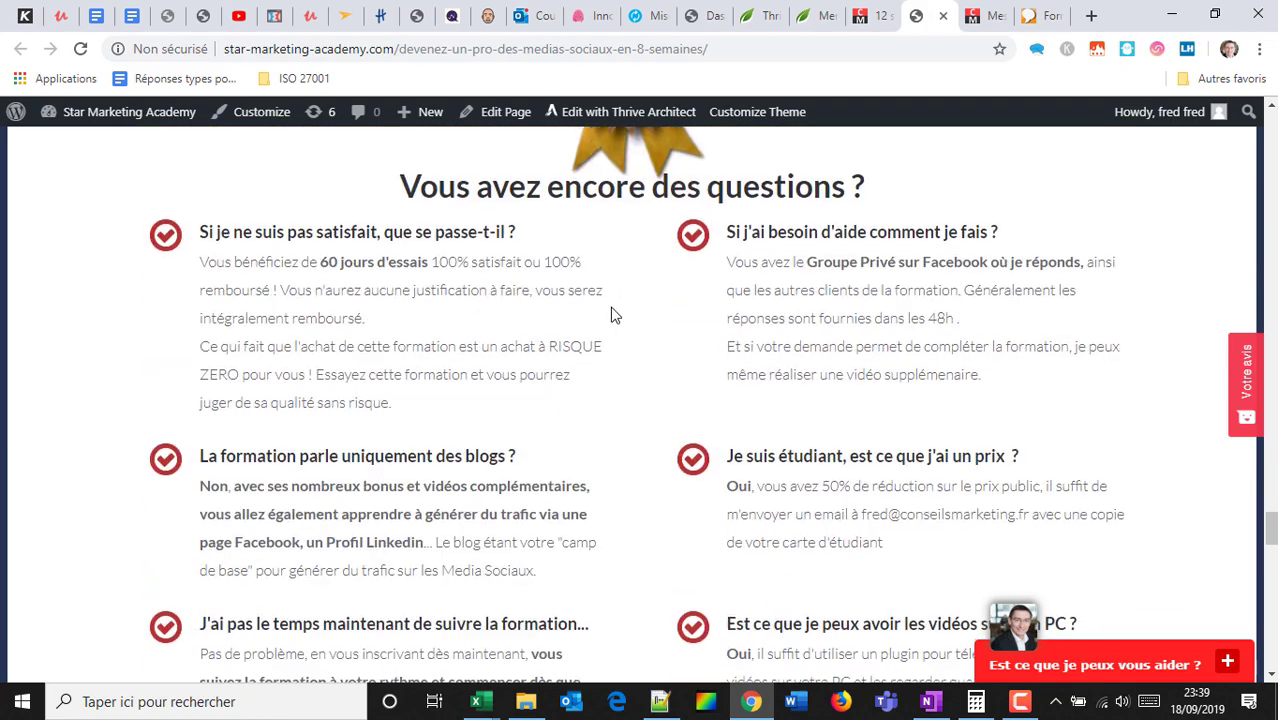
scroll(614, 315, down, 15)
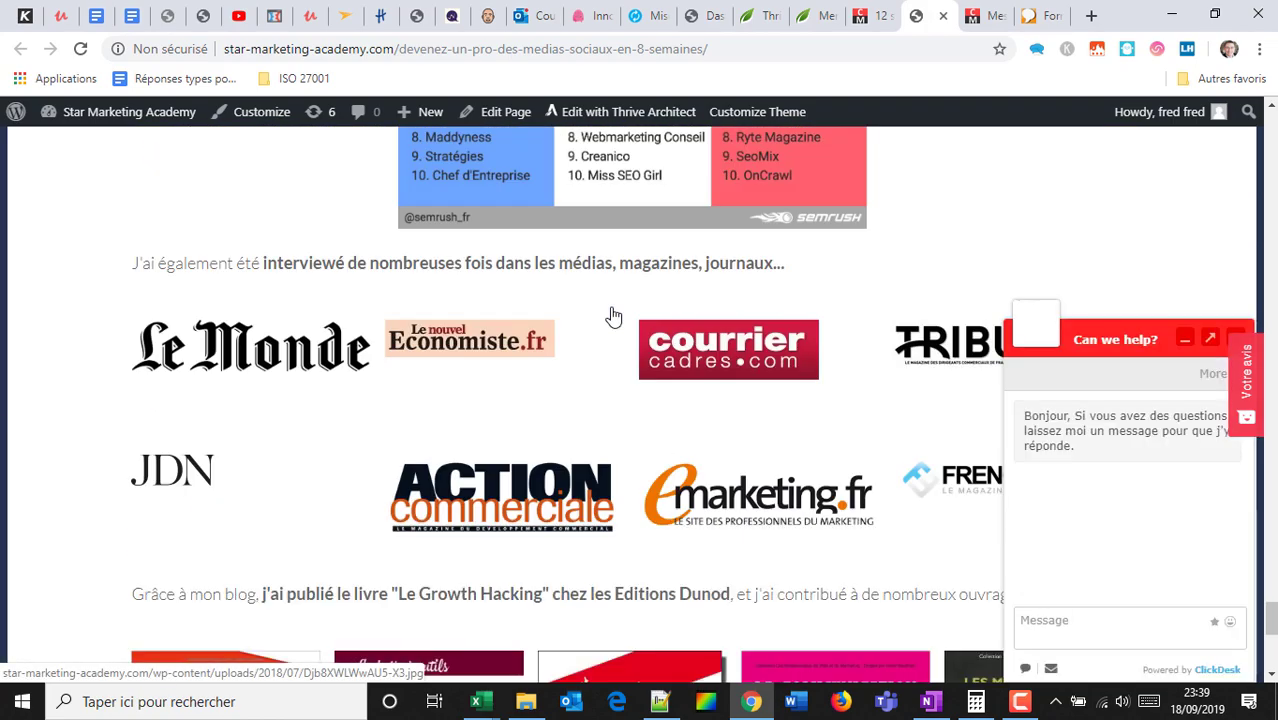
scroll(617, 298, down, 2)
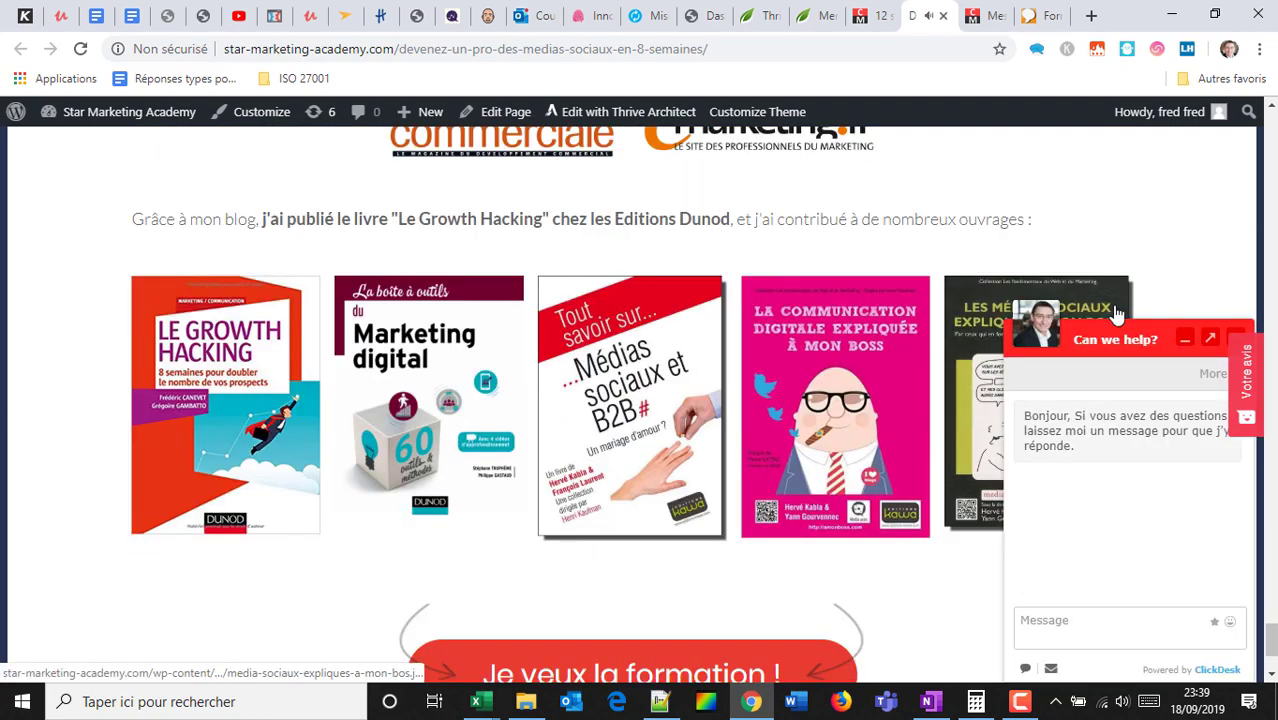
click(1184, 339)
scroll(848, 305, down, 2)
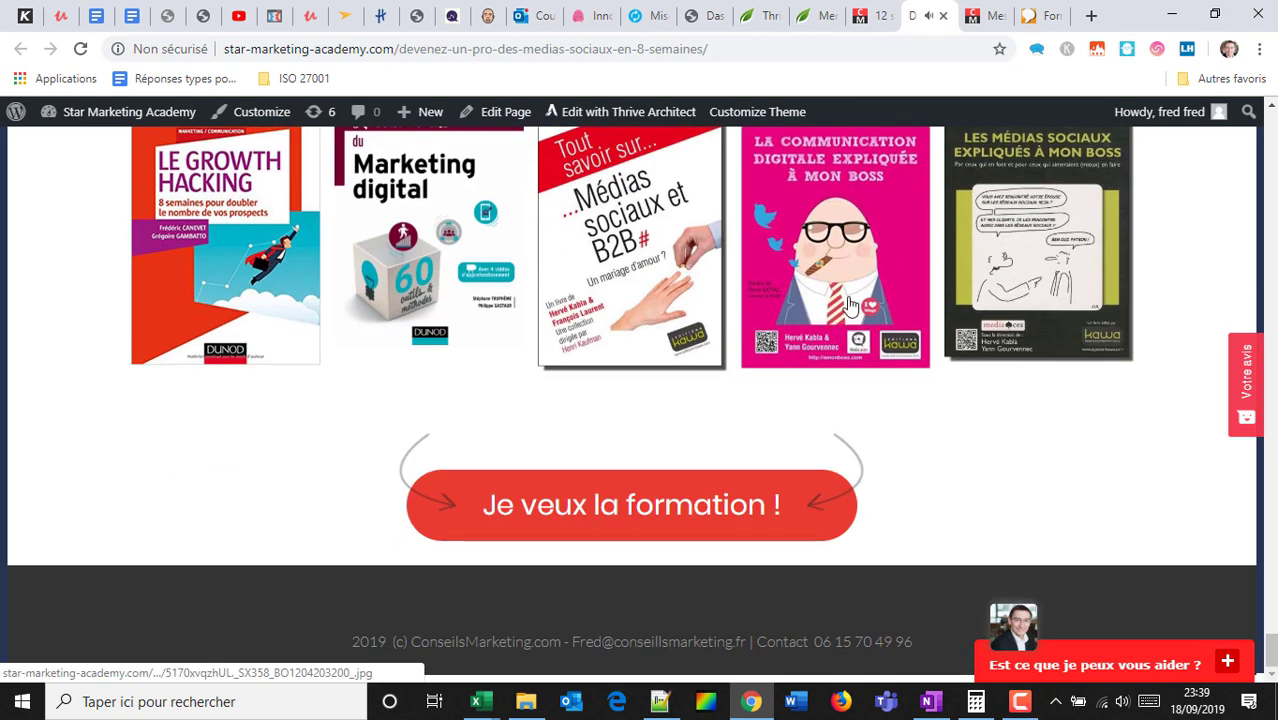
scroll(848, 300, up, 15)
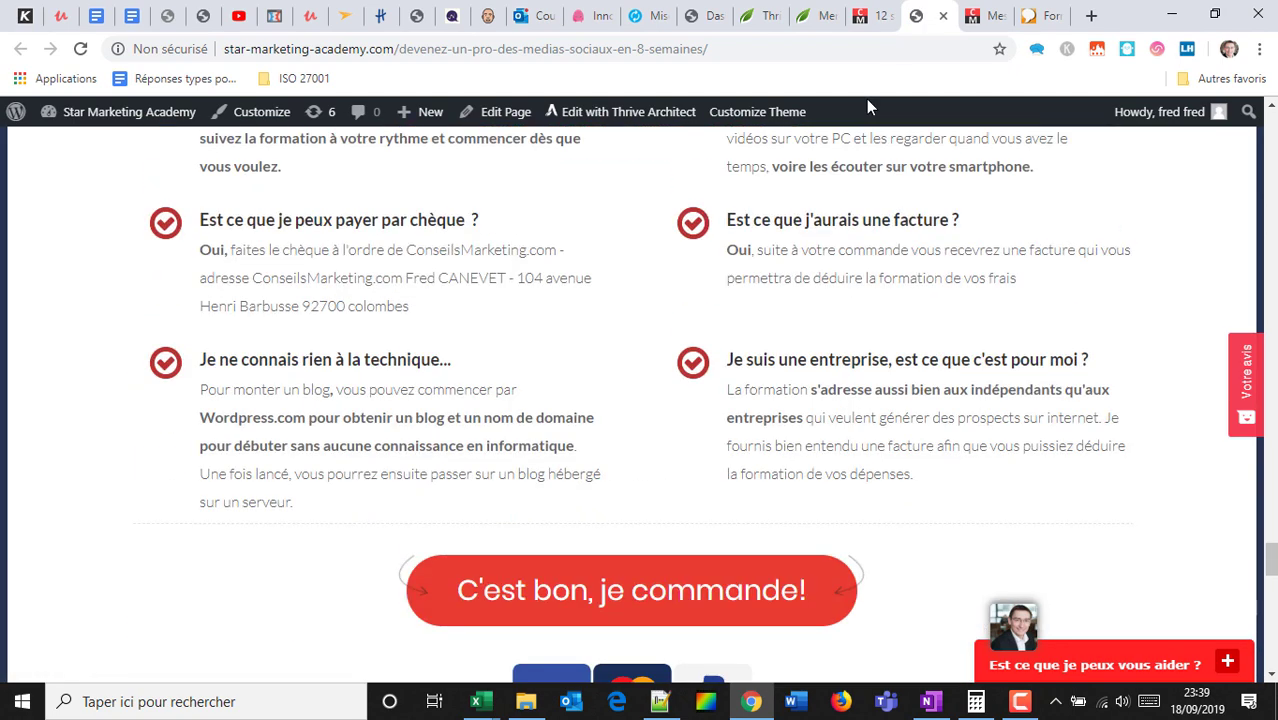
click(872, 15)
scroll(566, 260, down, 1)
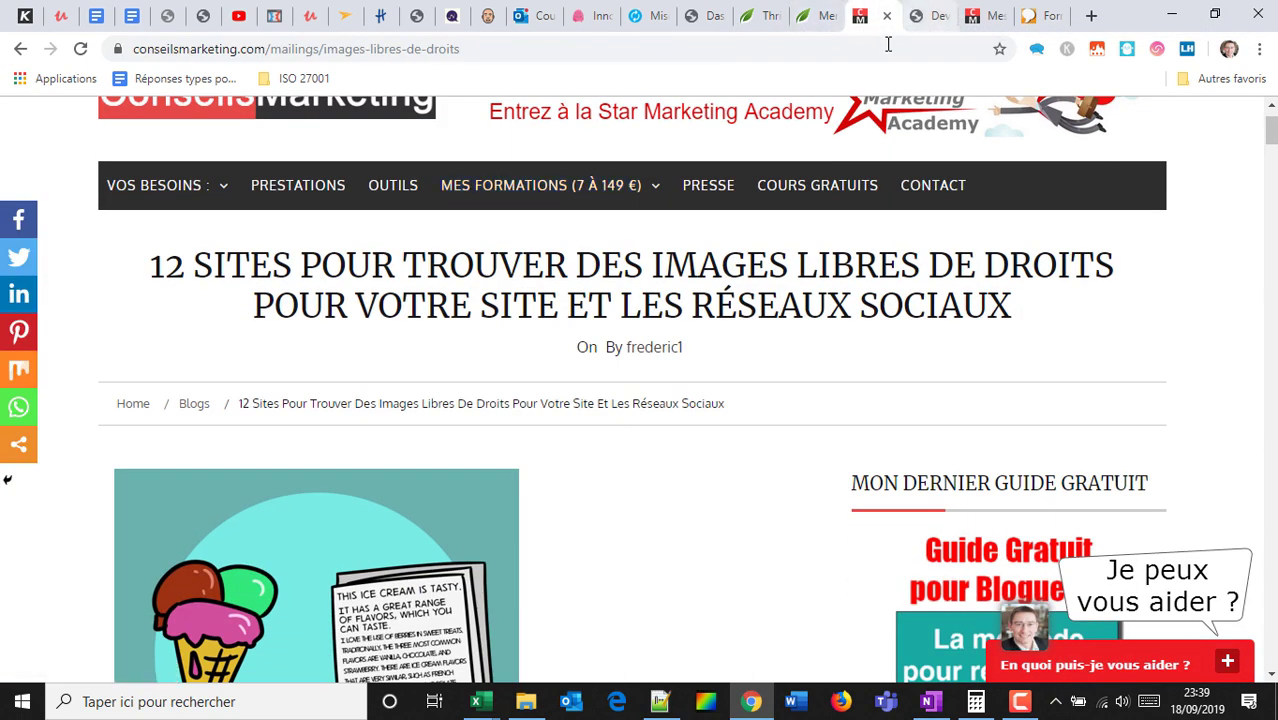
Compare the social media course, LinkedIn training and latest video courses tabs, ending on LinkedIn.
click(921, 15)
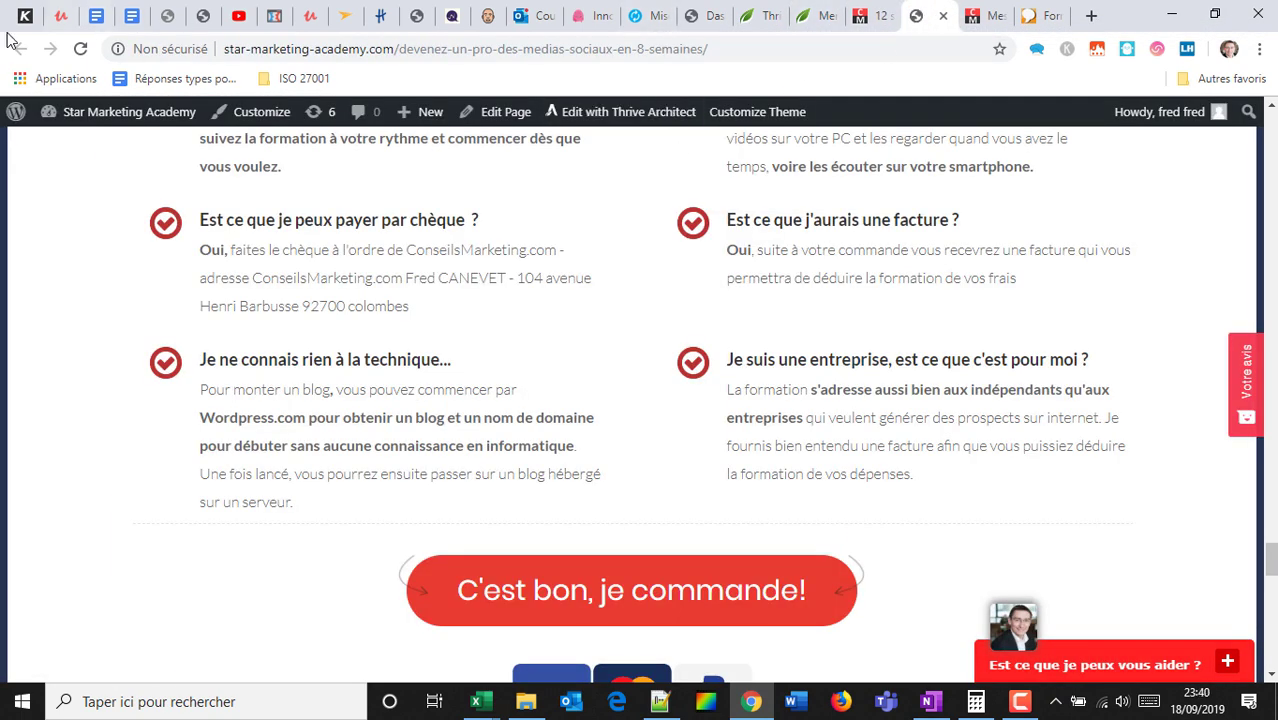
click(1048, 6)
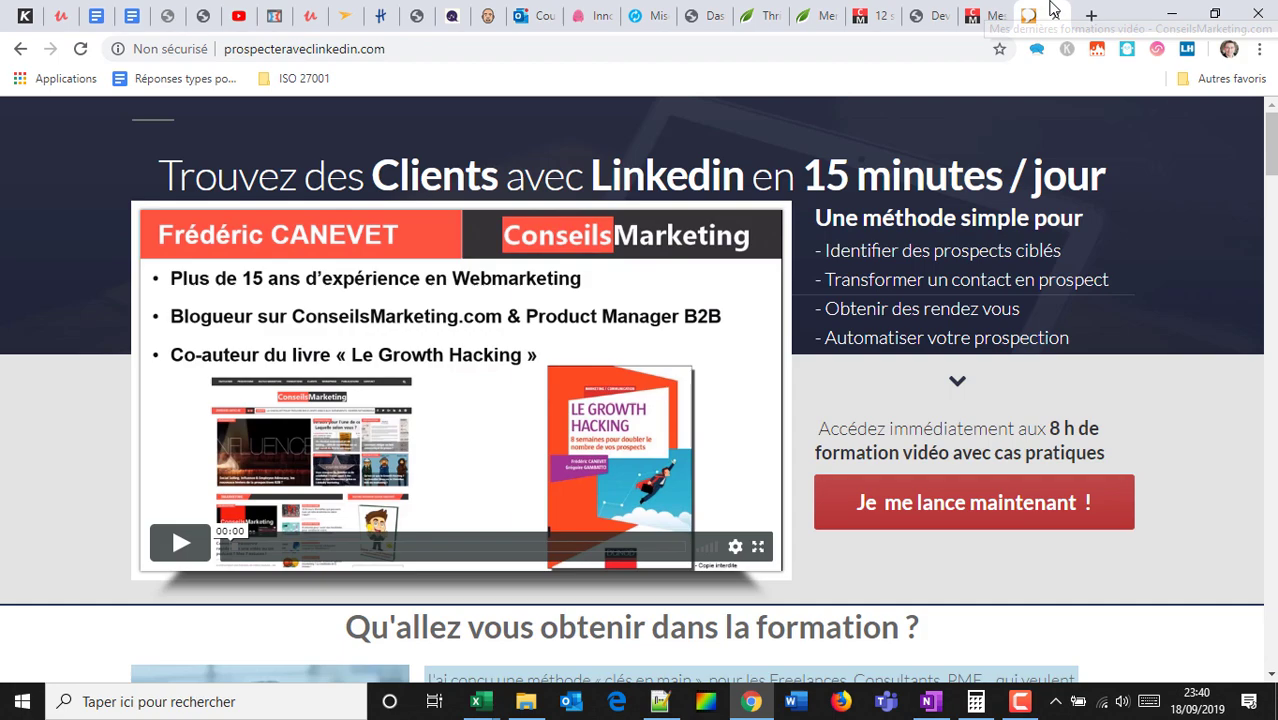
click(980, 12)
scroll(570, 255, up, 10)
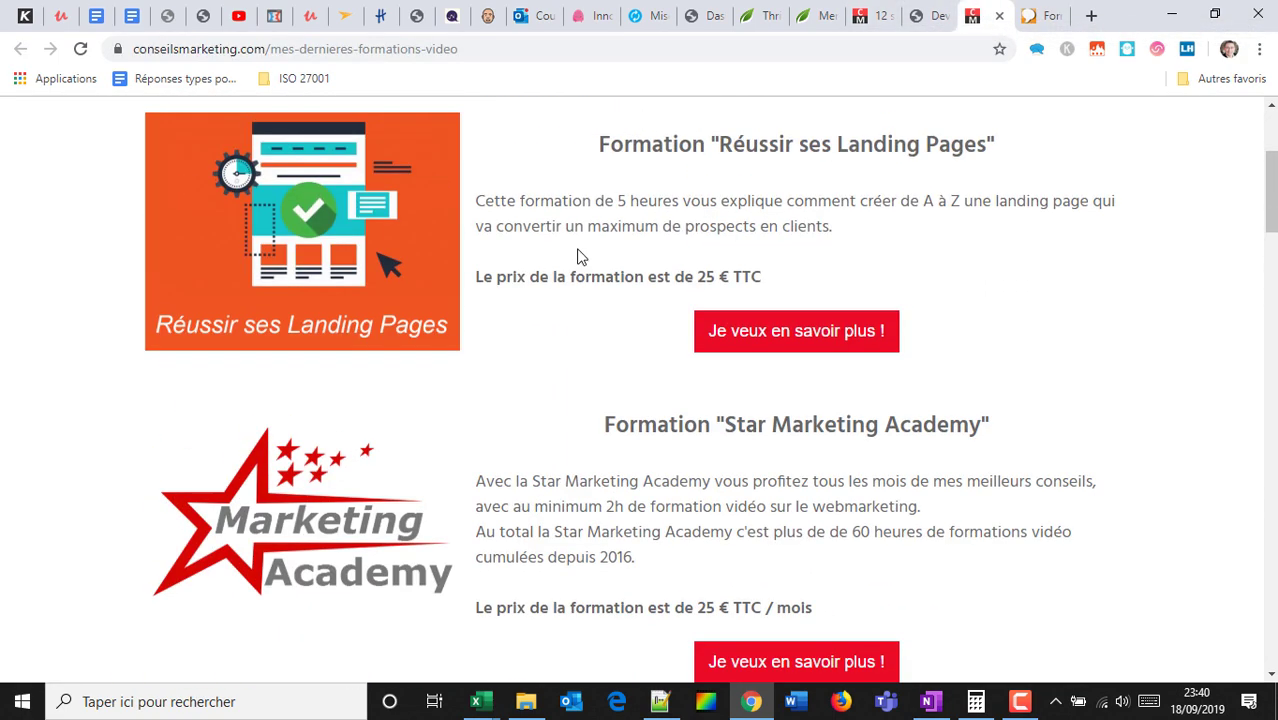
scroll(577, 252, down, 10)
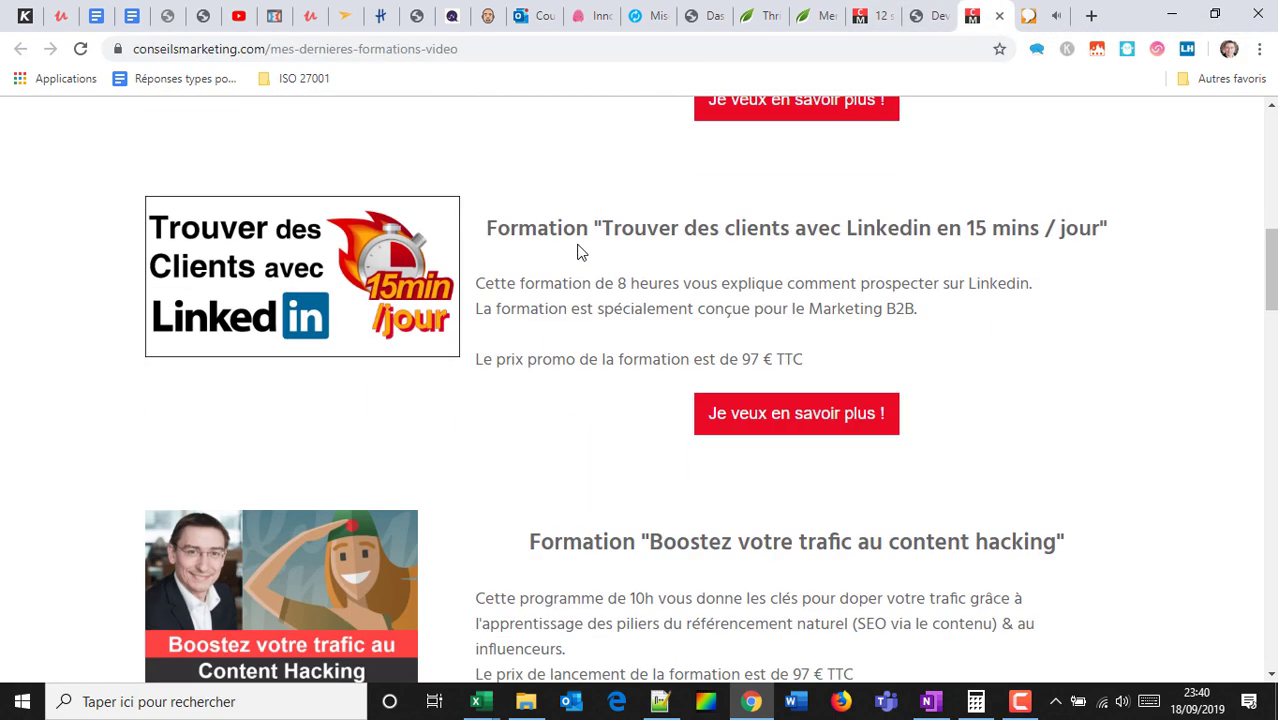
scroll(577, 252, down, 9)
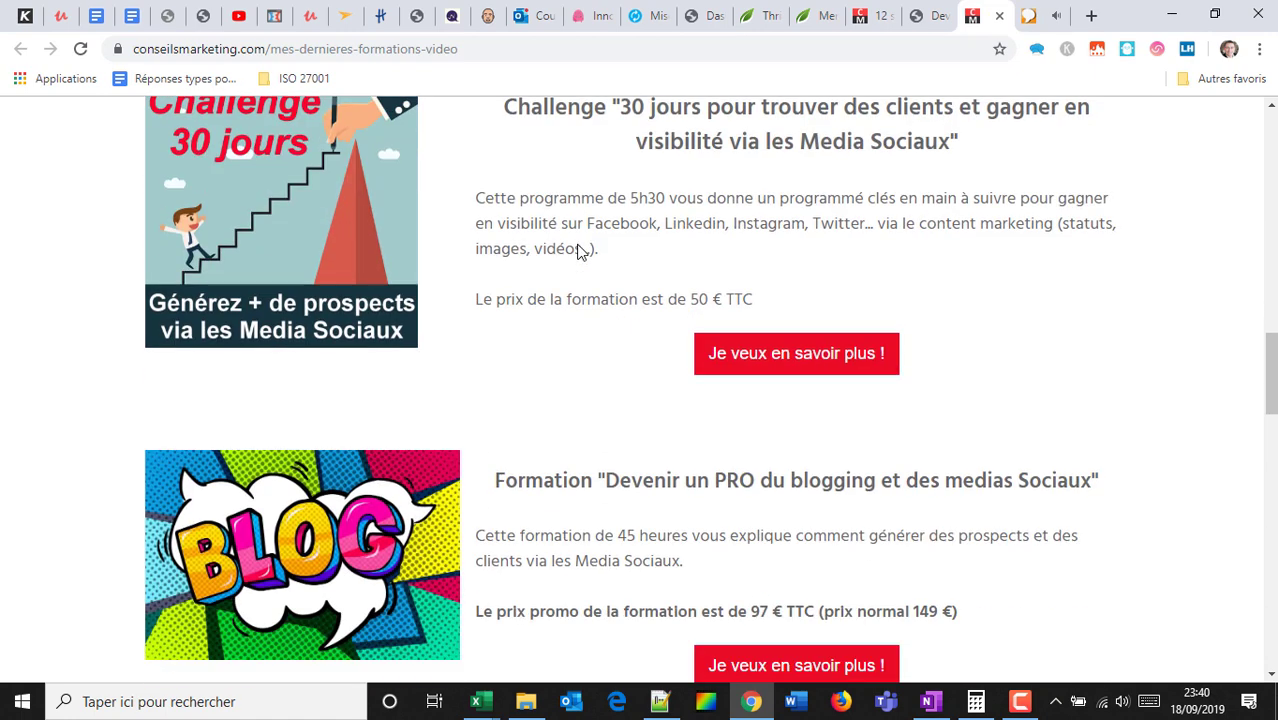
click(1045, 13)
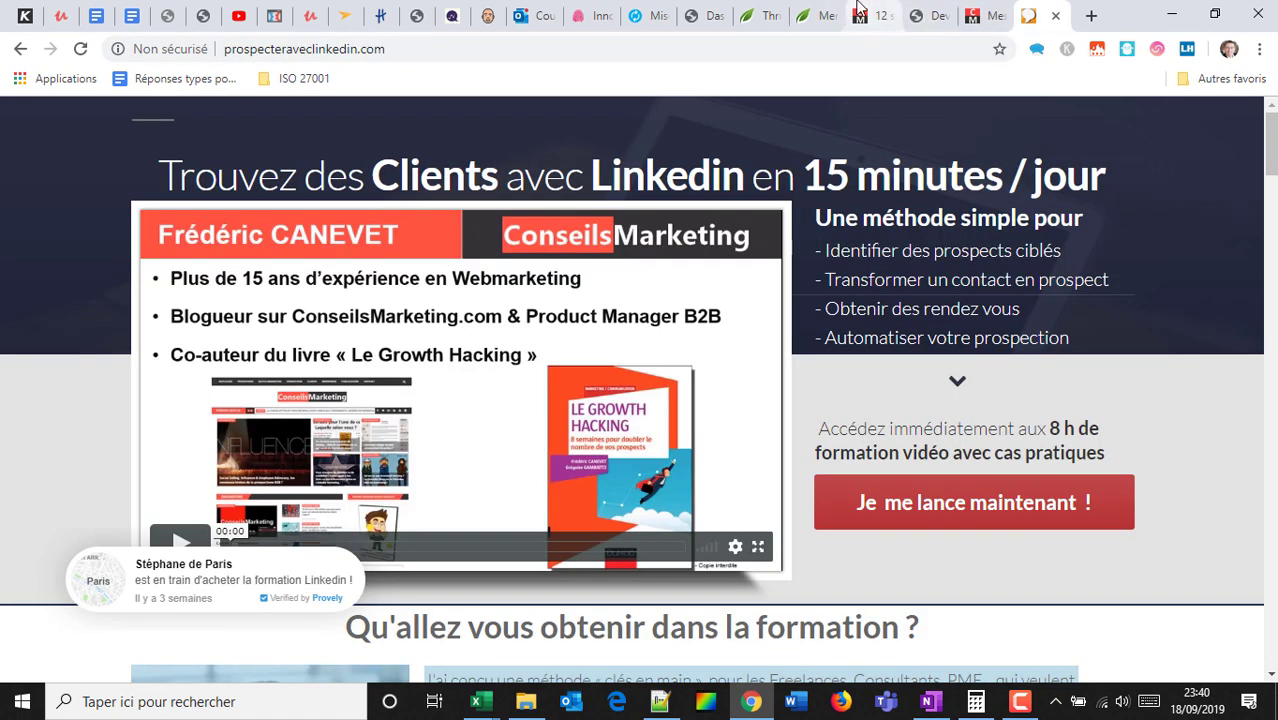
Browse the Thrive Themes homepage product highlights and open the Thrive Architect product page.
click(815, 12)
click(760, 15)
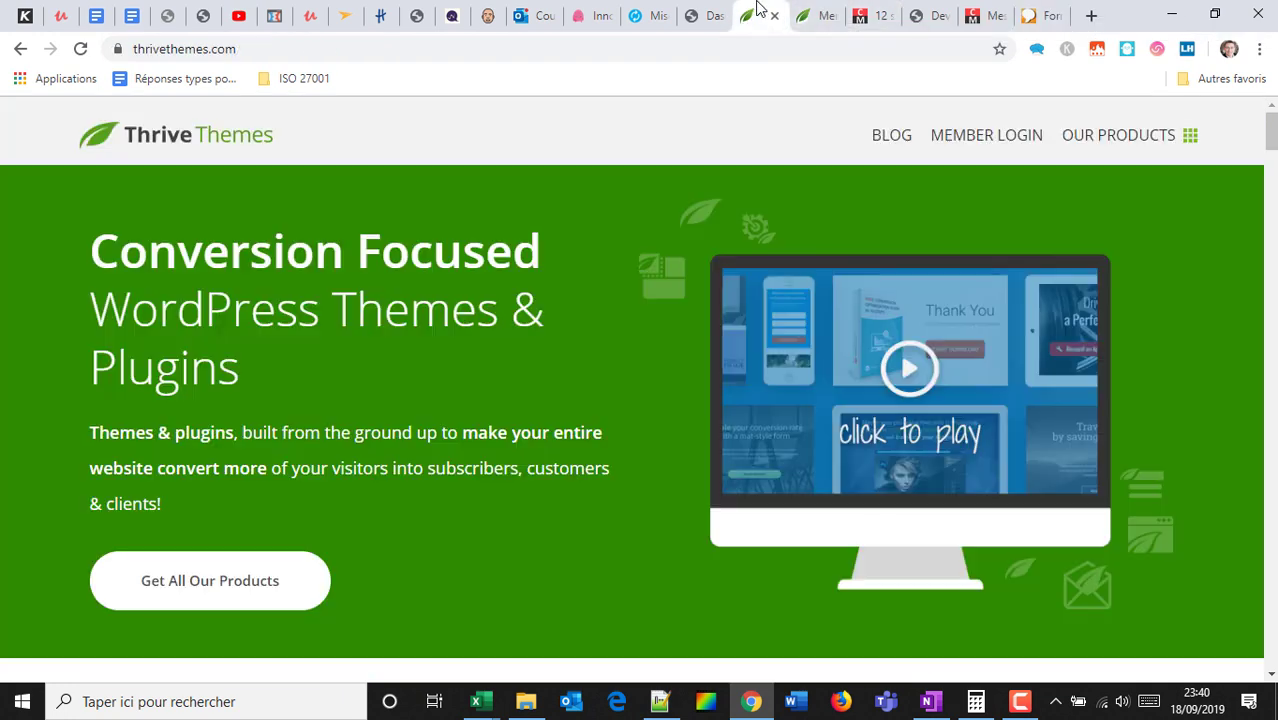
scroll(545, 323, down, 15)
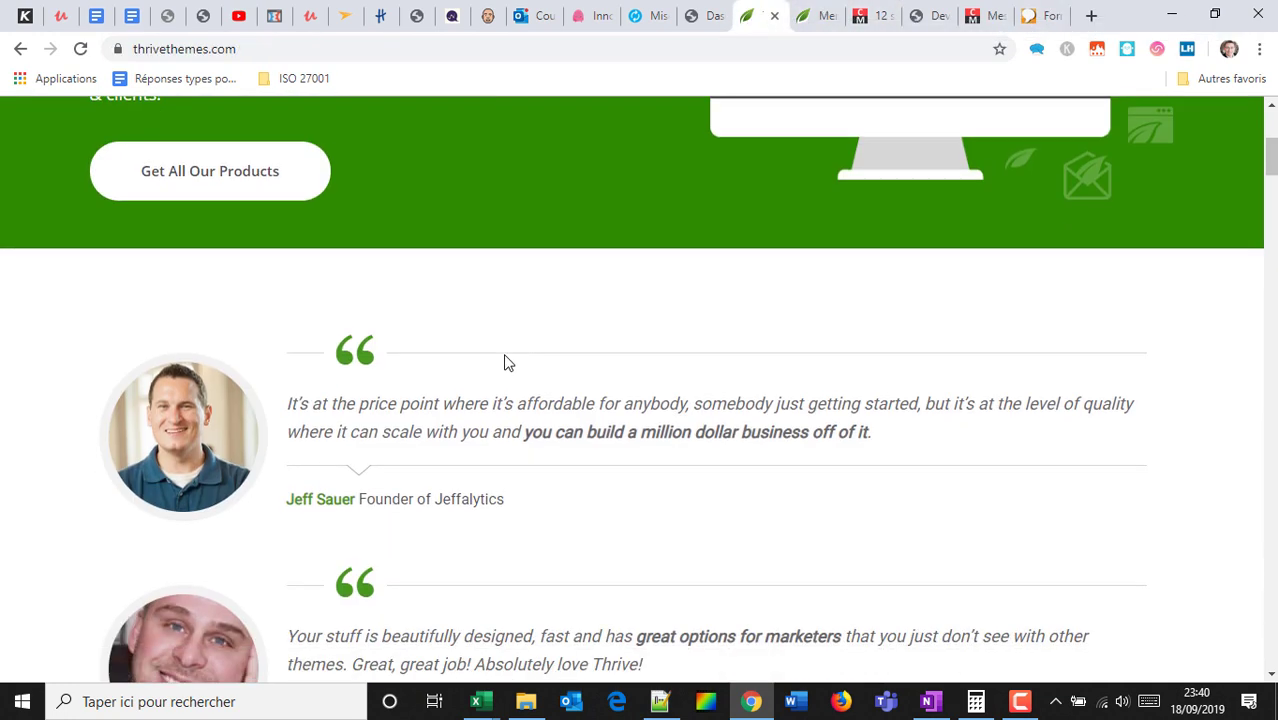
scroll(502, 364, down, 10)
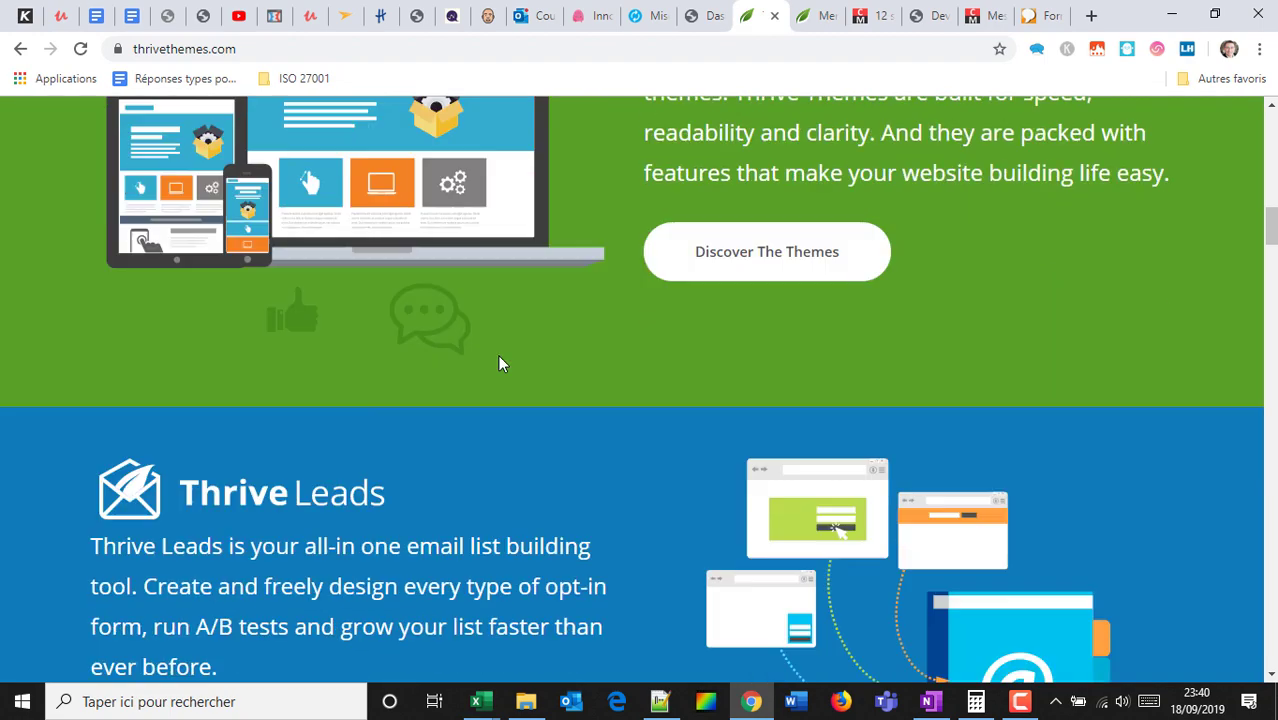
scroll(415, 333, down, 4)
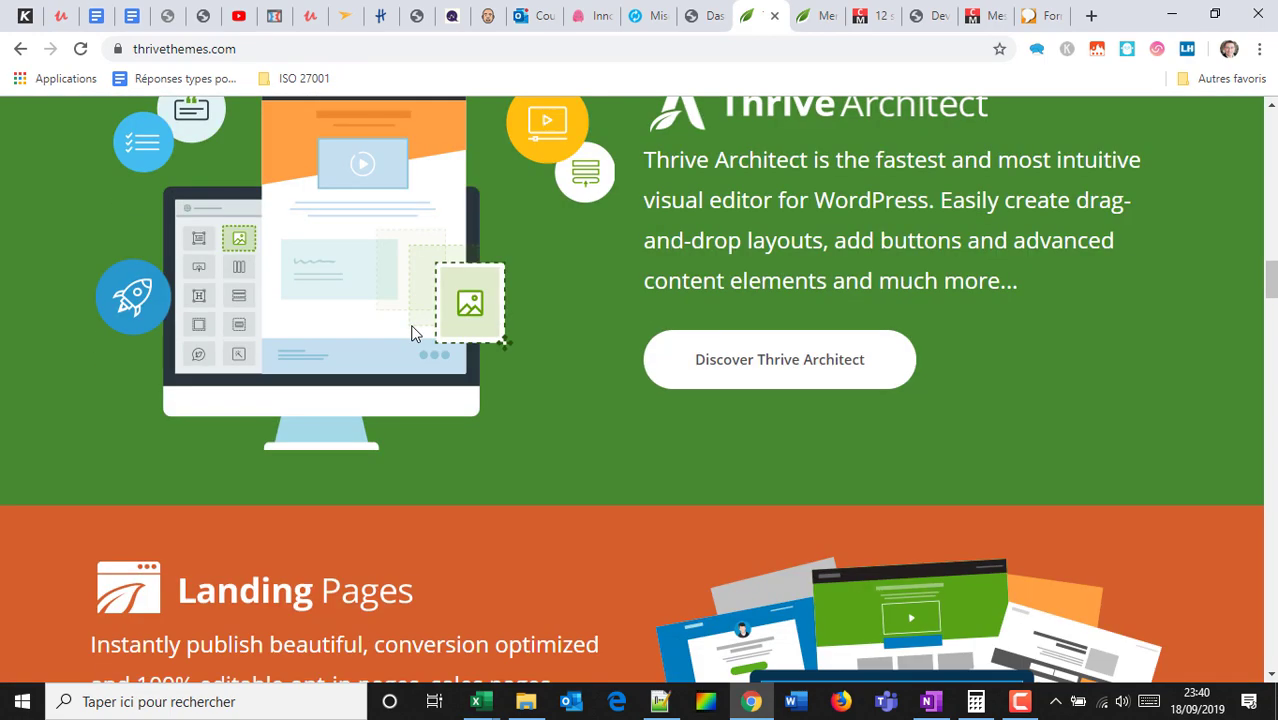
scroll(455, 345, up, 5)
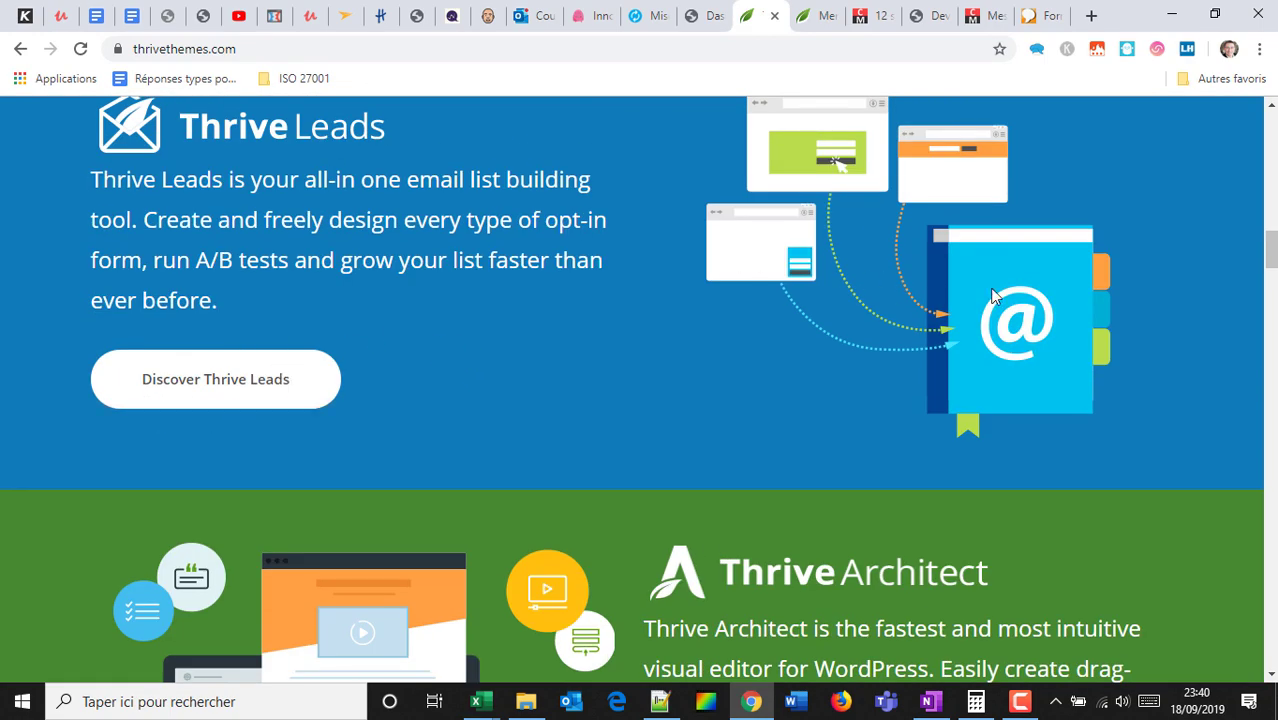
scroll(800, 310, down, 4)
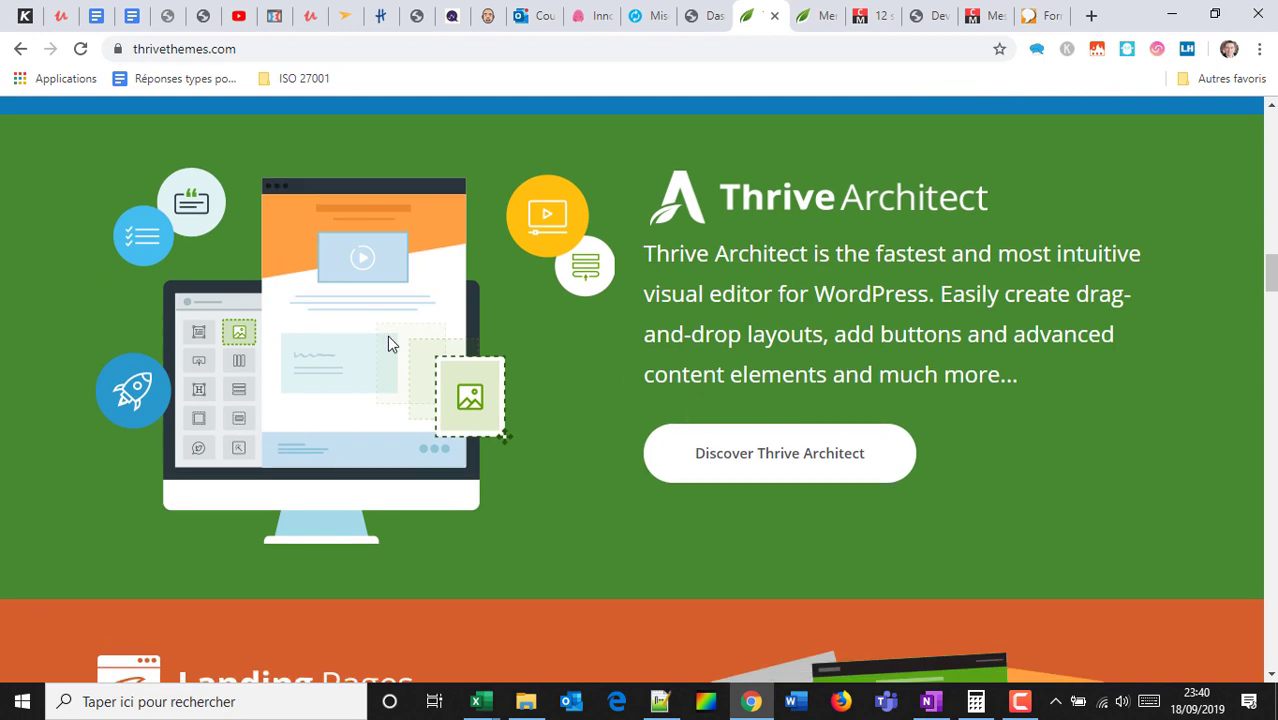
scroll(490, 277, down, 3)
scroll(500, 274, down, 2)
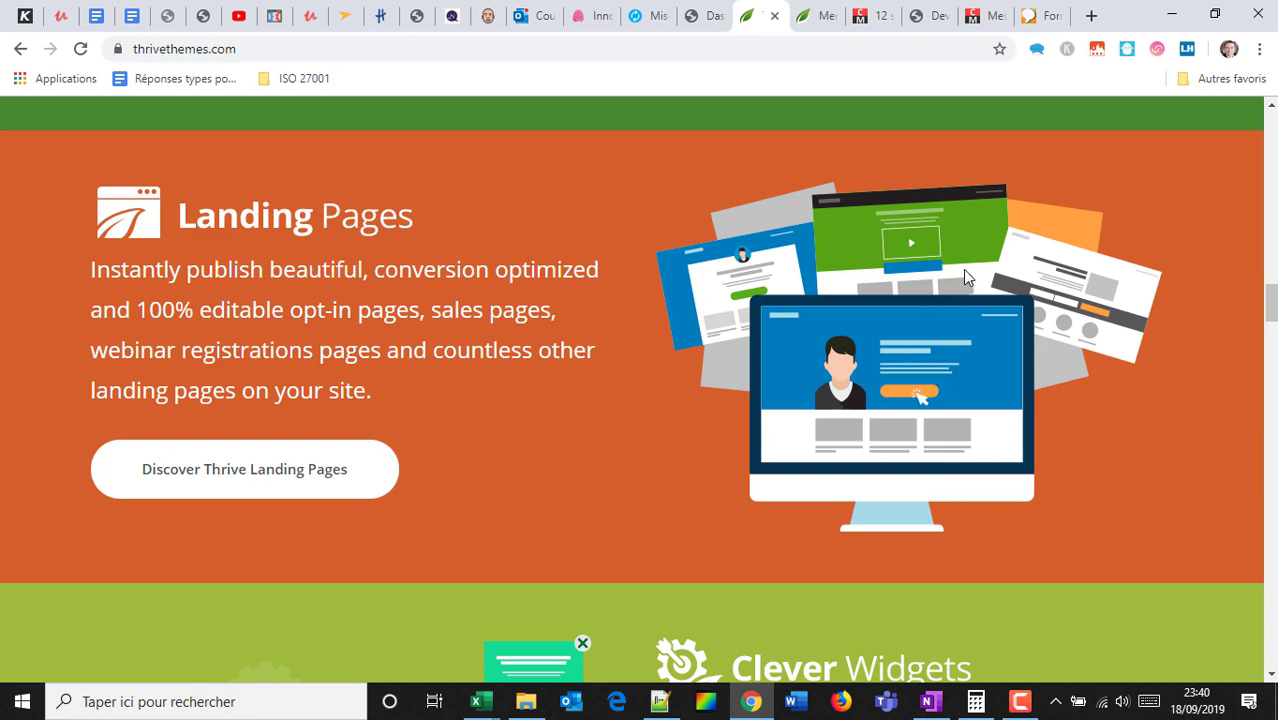
scroll(780, 370, down, 5)
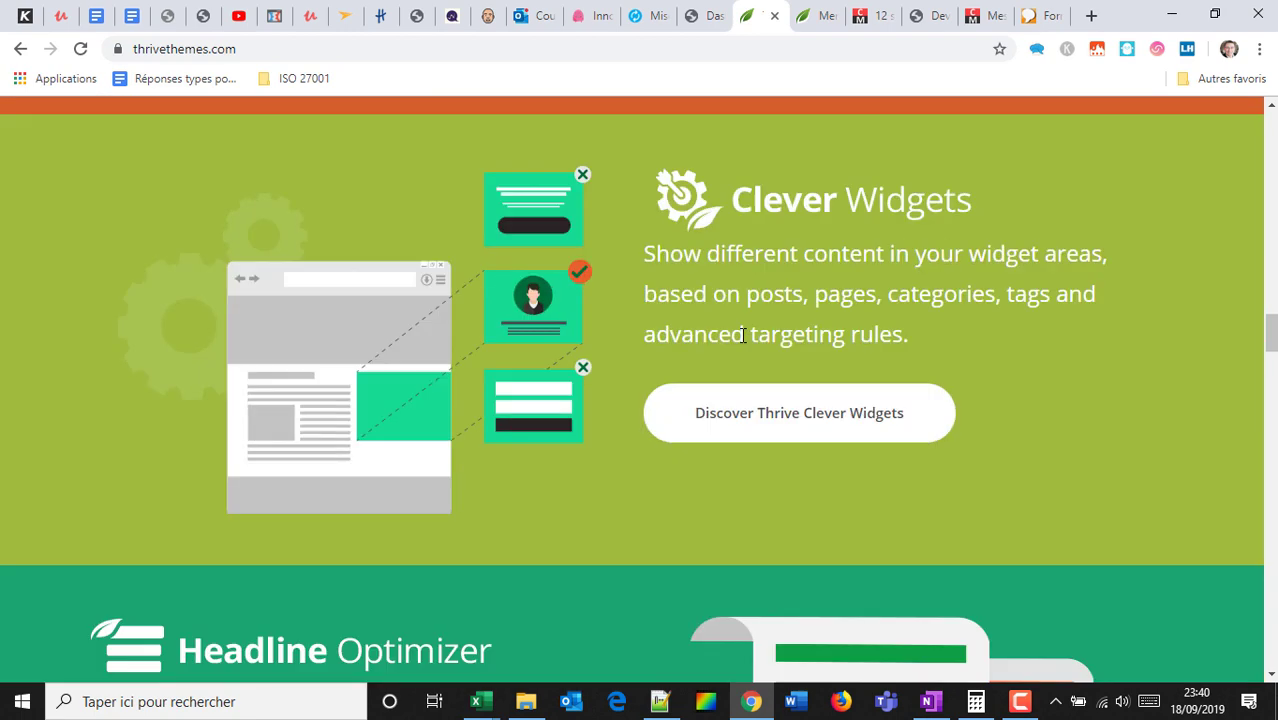
scroll(419, 340, up, 4)
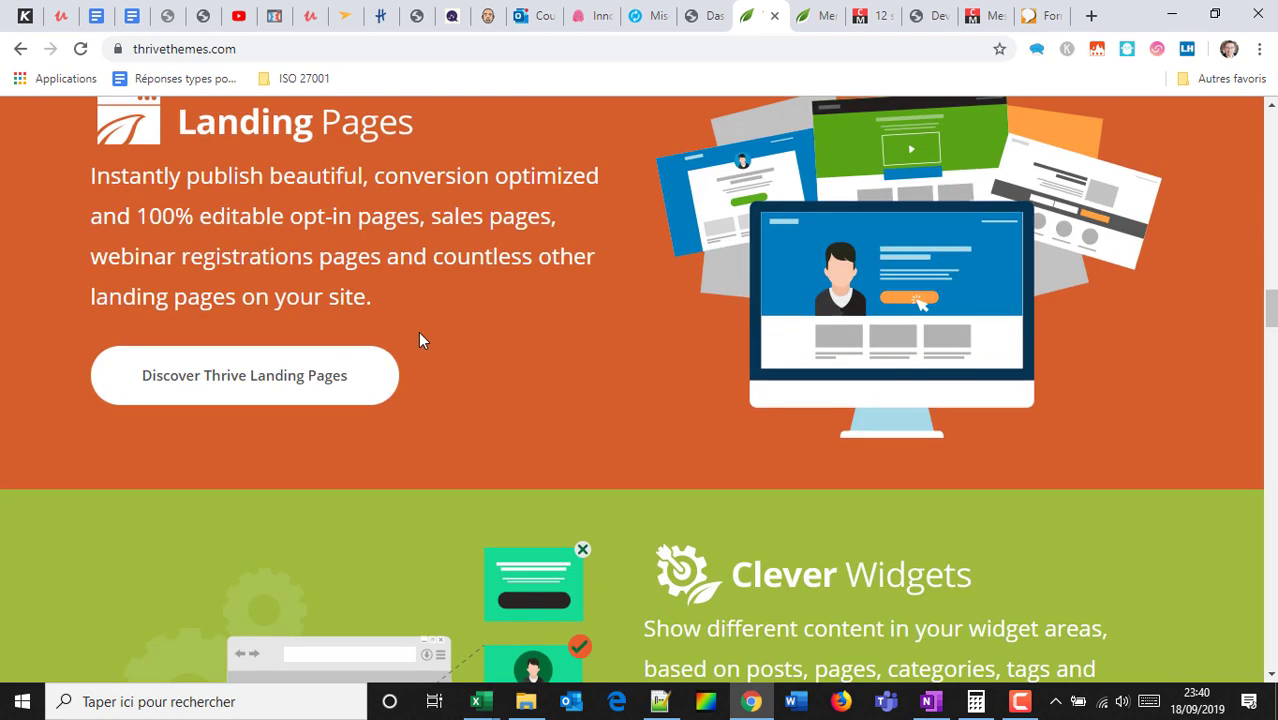
click(295, 376)
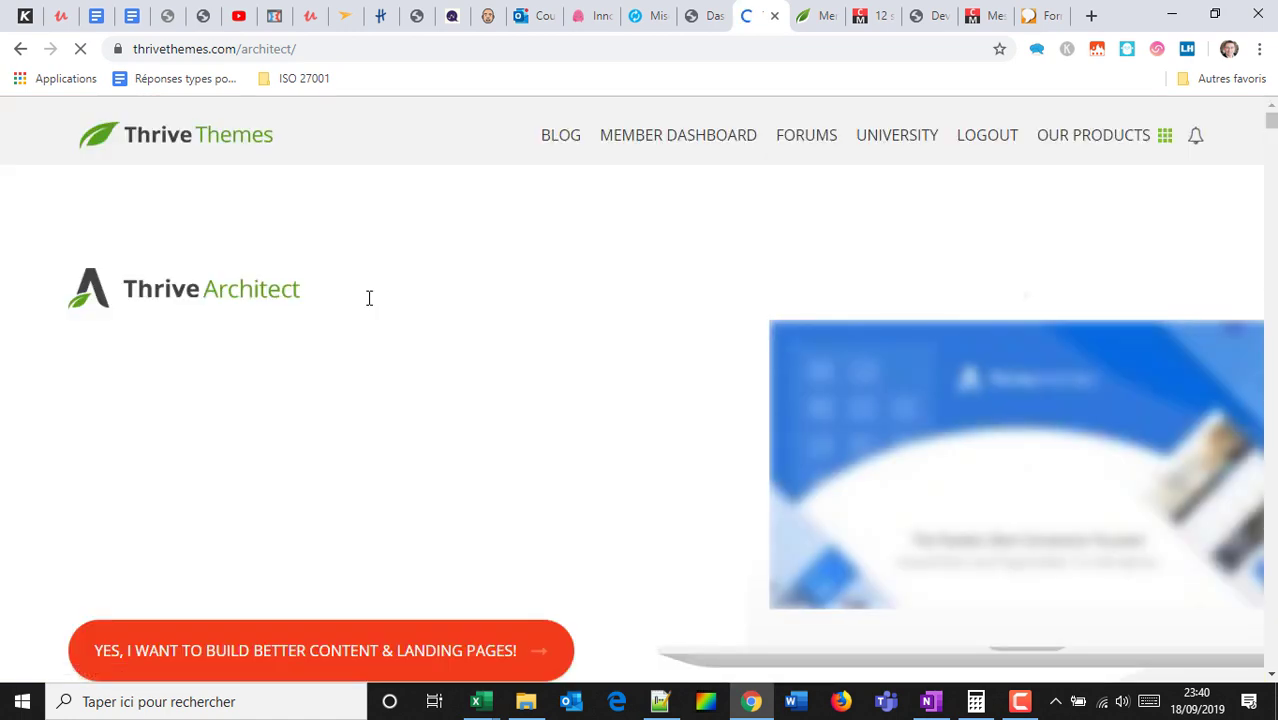
Play the Thrive Architect intro video, check the $19 membership price, and close the pricing tab.
scroll(388, 316, down, 2)
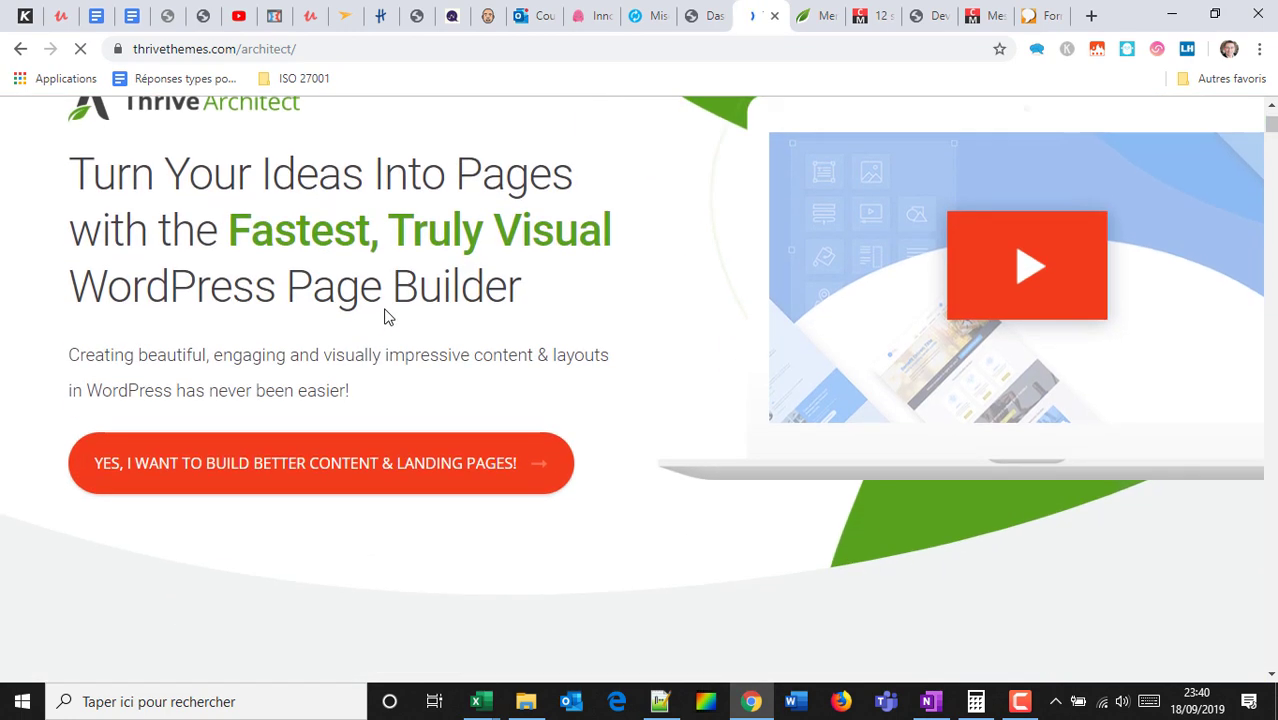
click(966, 259)
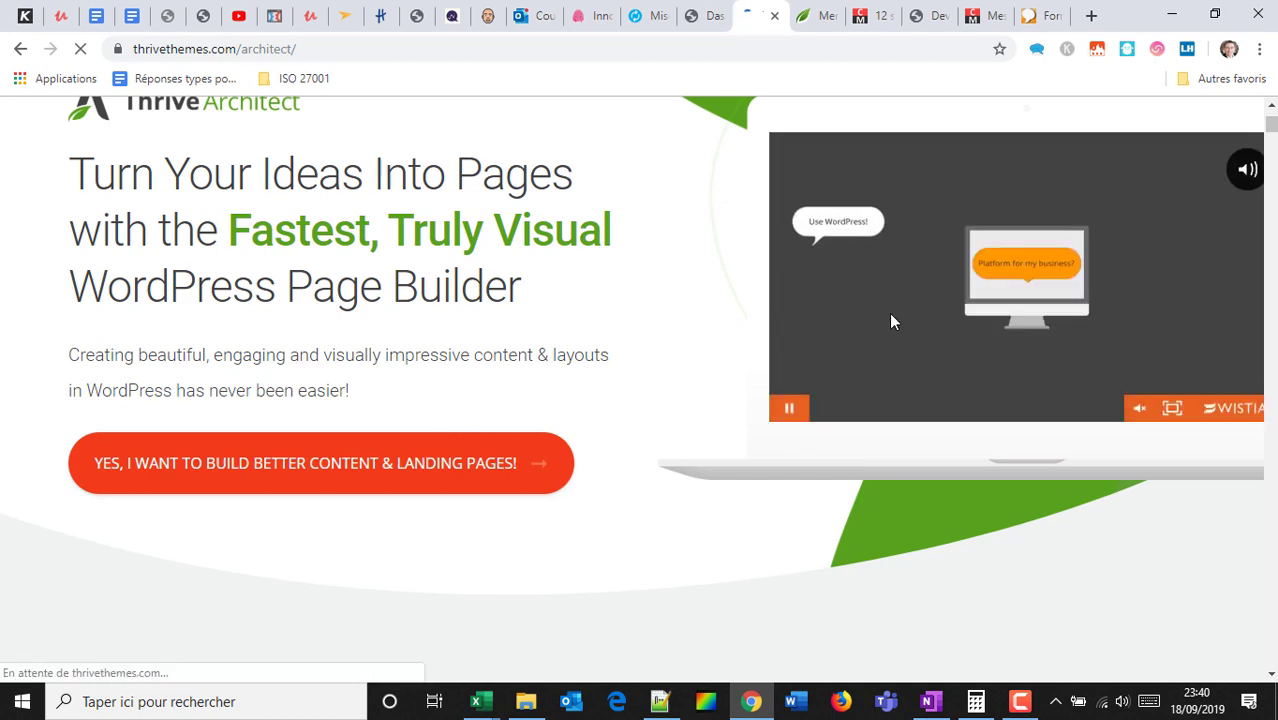
click(421, 478)
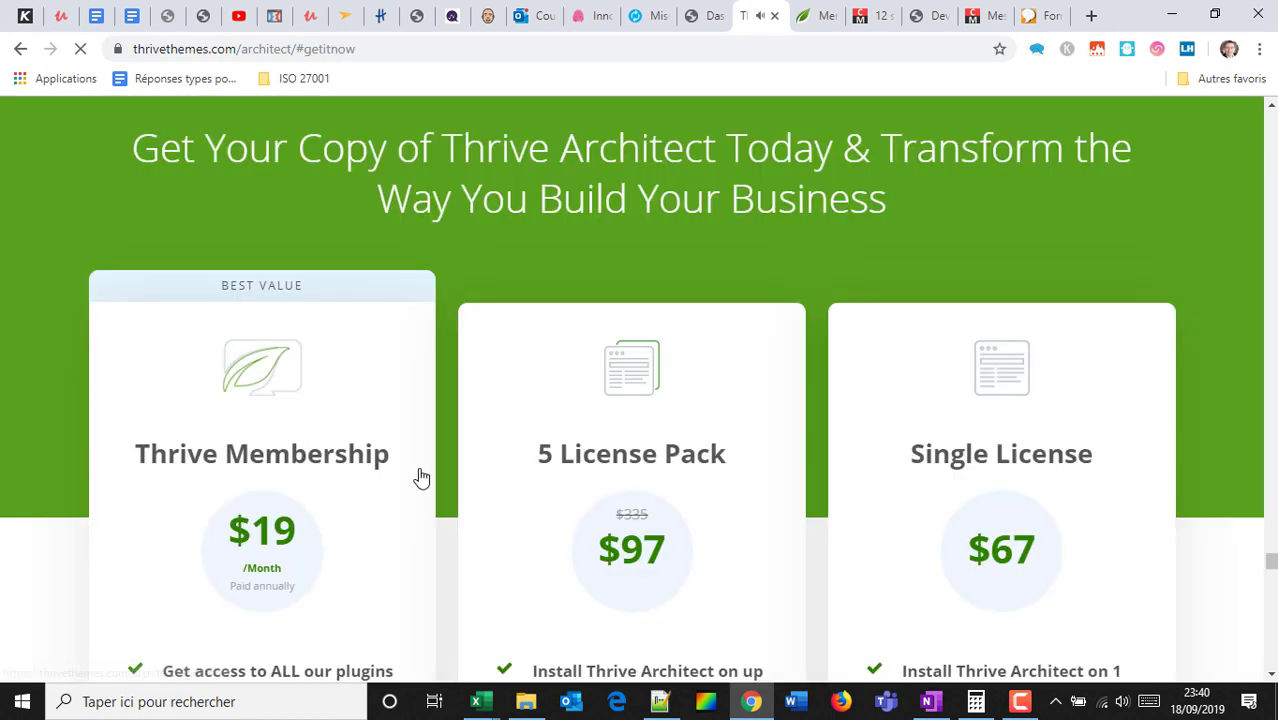
scroll(440, 360, down, 3)
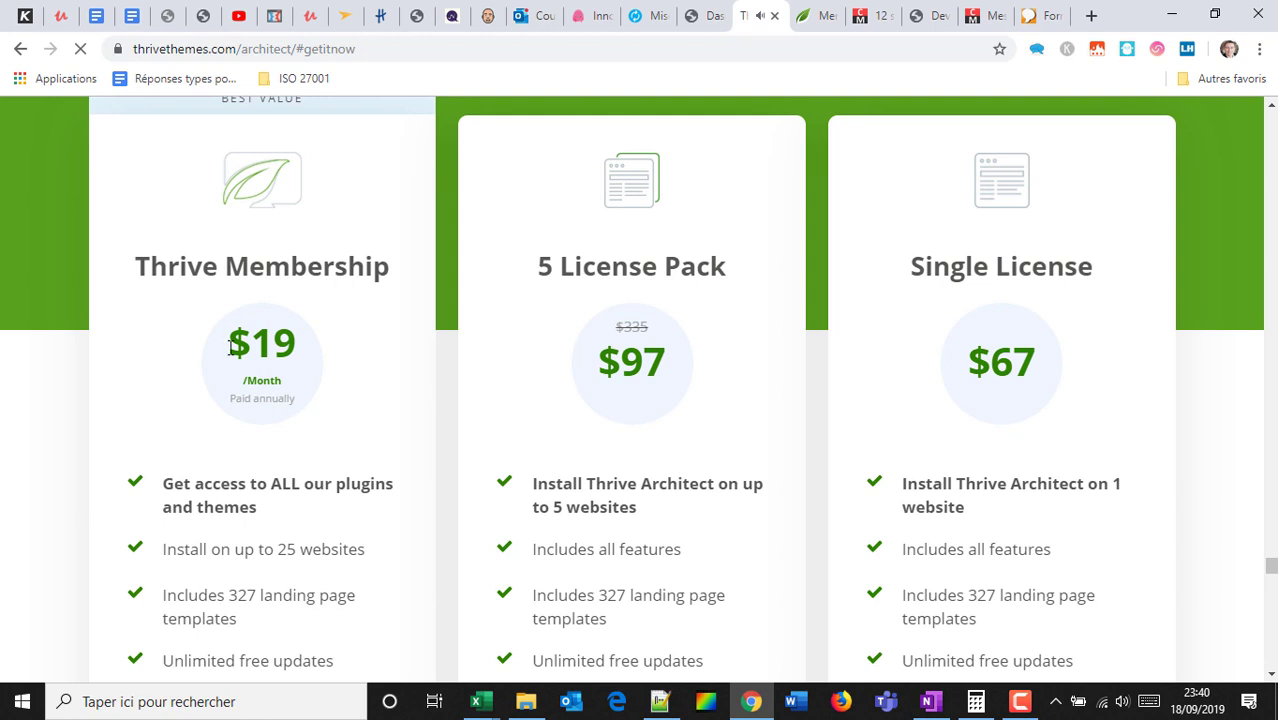
drag(239, 330, 295, 360)
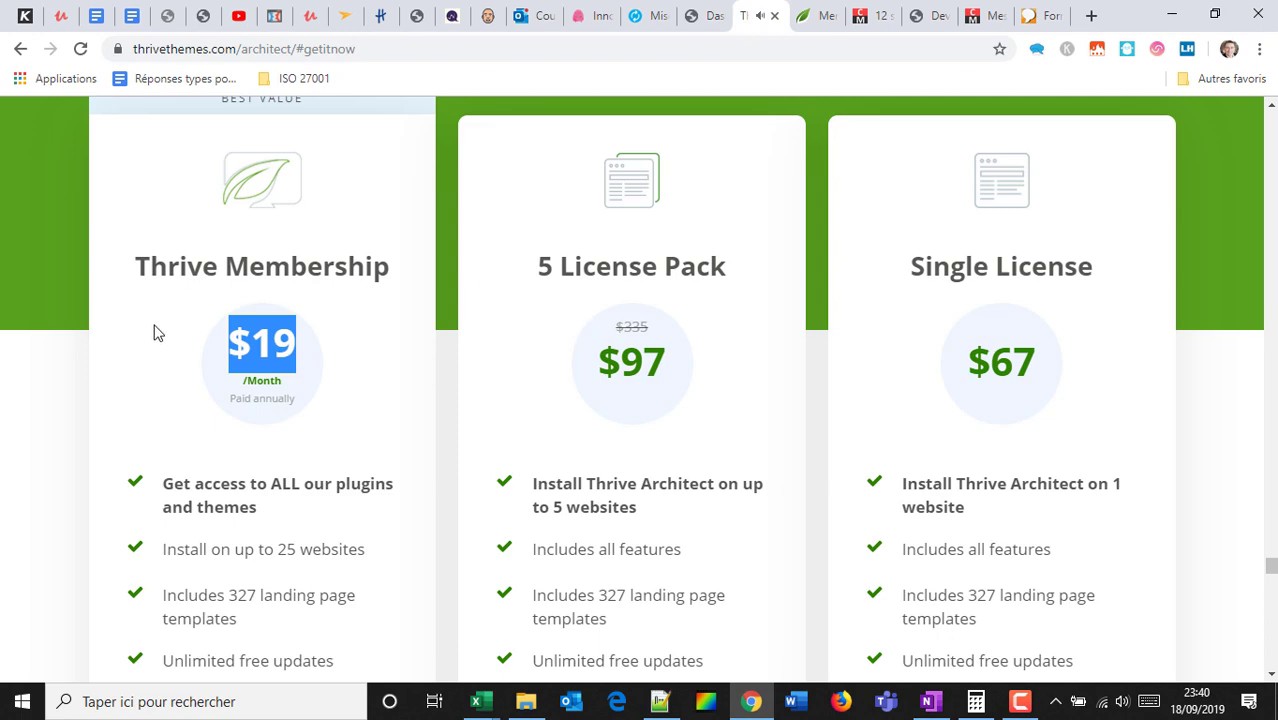
scroll(230, 340, down, 3)
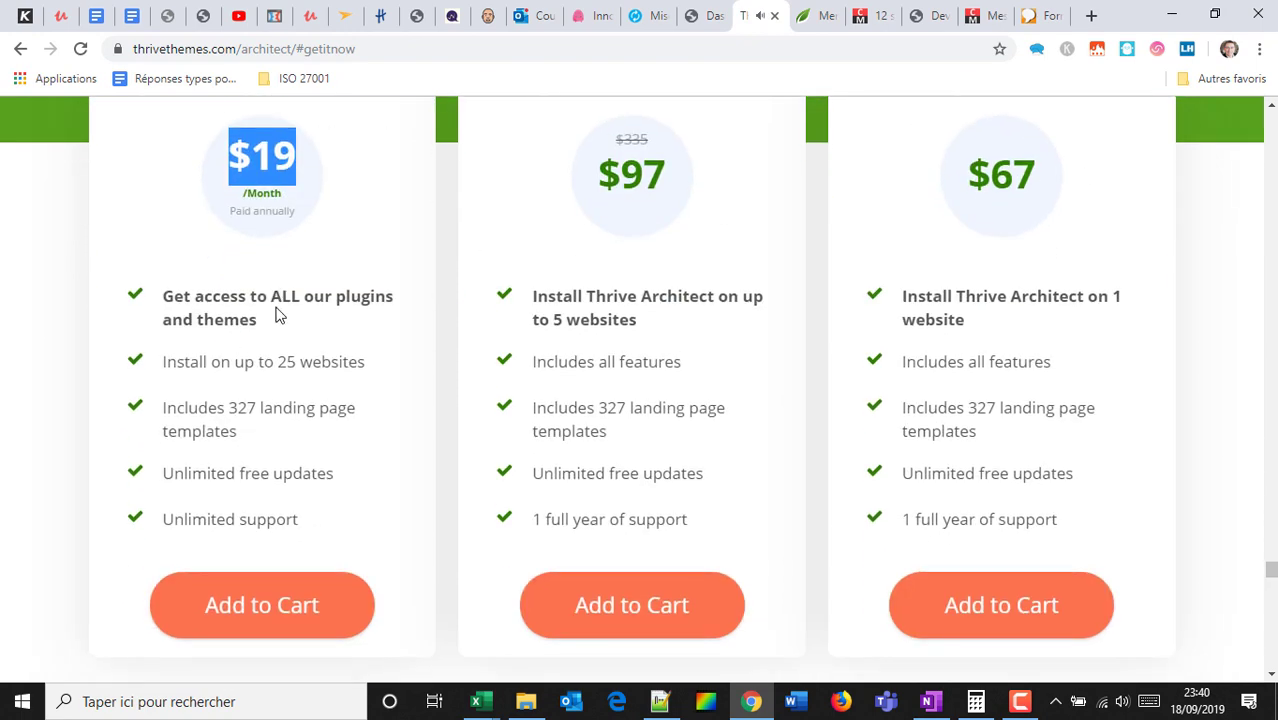
scroll(279, 315, up, 6)
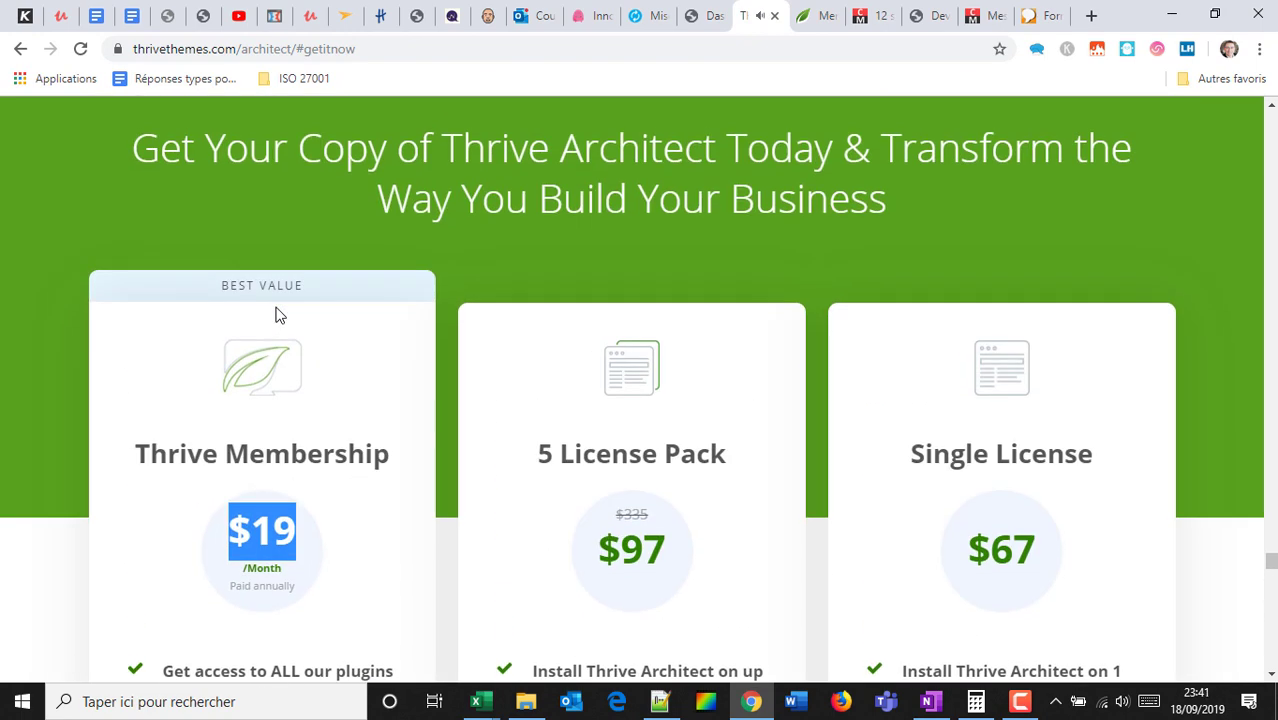
scroll(735, 110, down, 2)
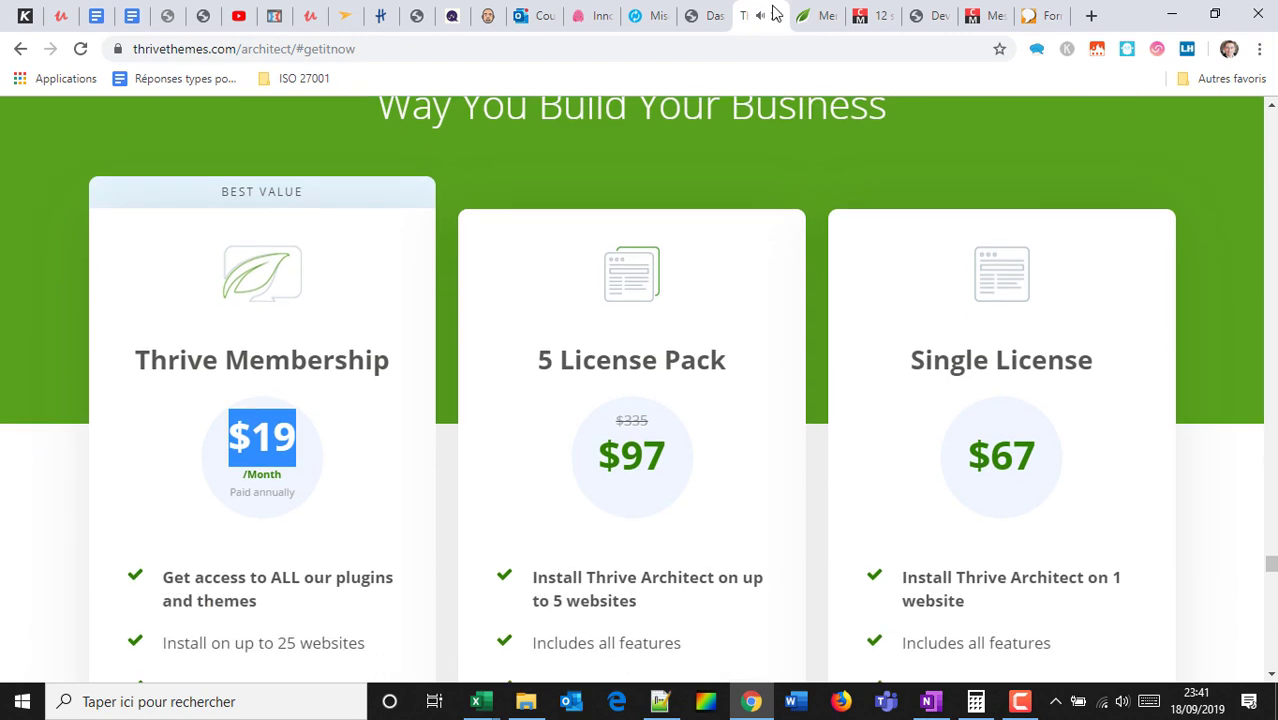
click(774, 18)
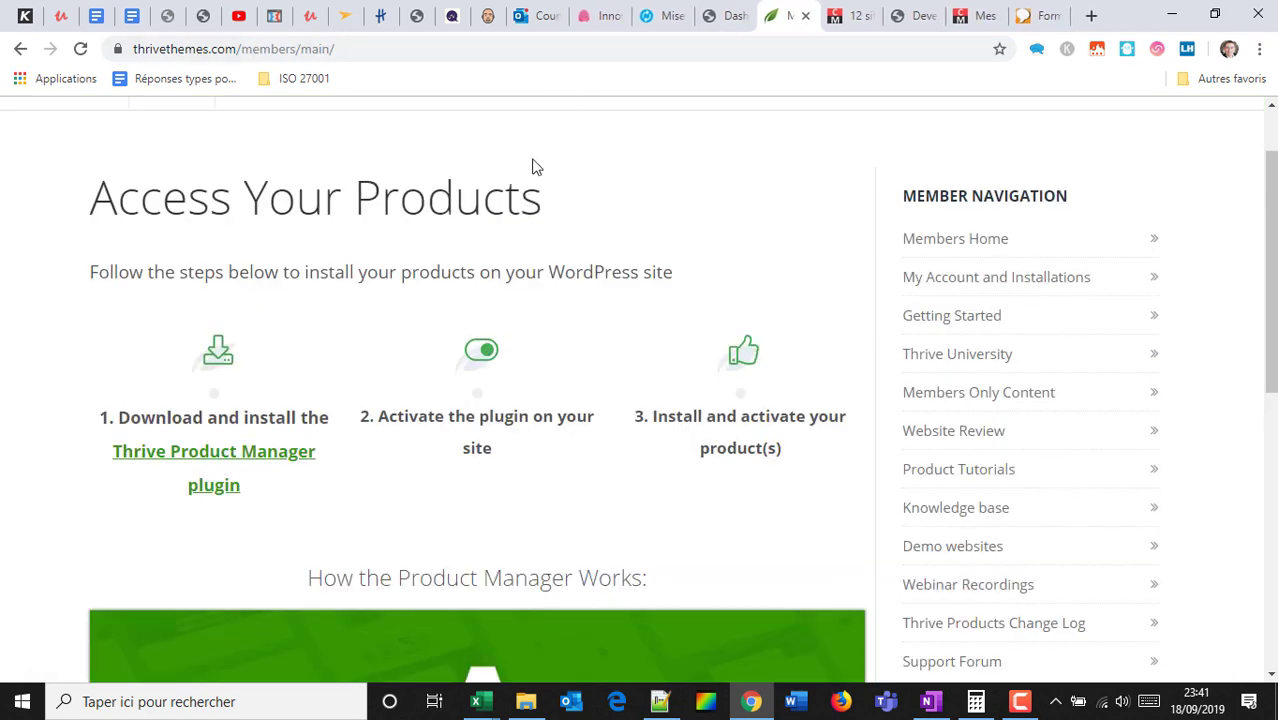
Download the Thrive Product Manager plugin zip and go to the Star Marketing Academy tab.
scroll(540, 170, up, 2)
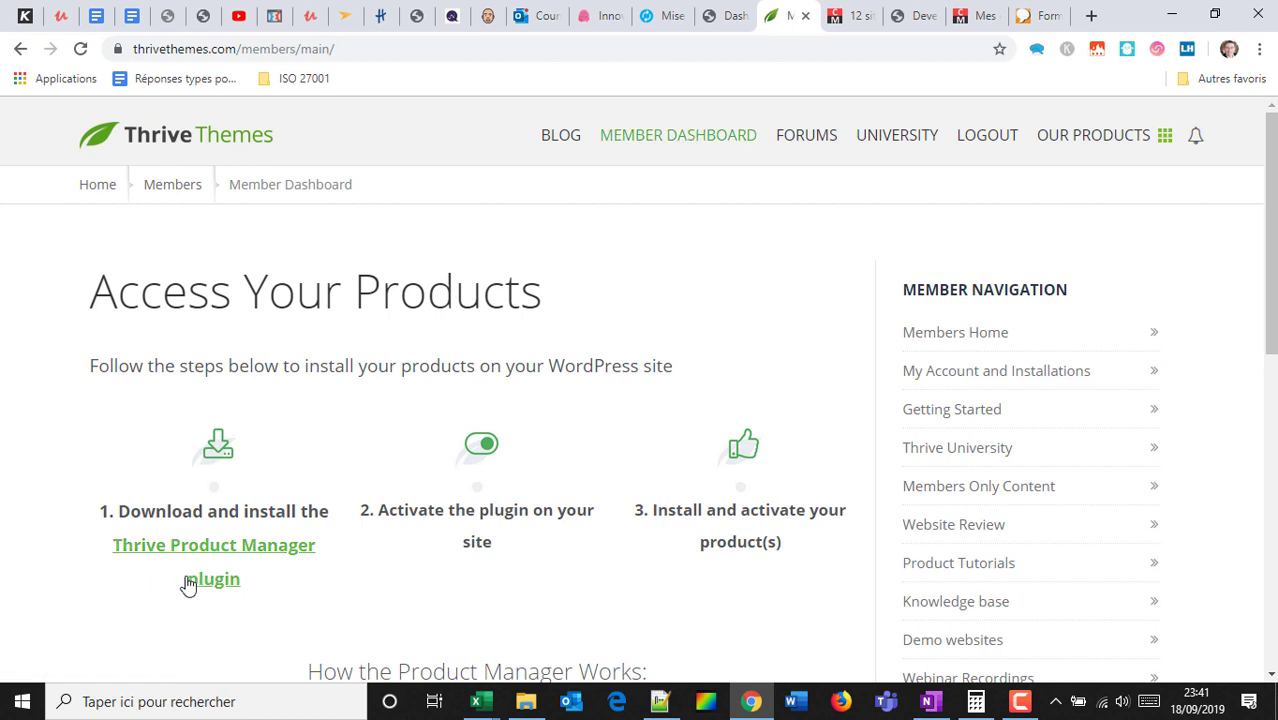
click(214, 545)
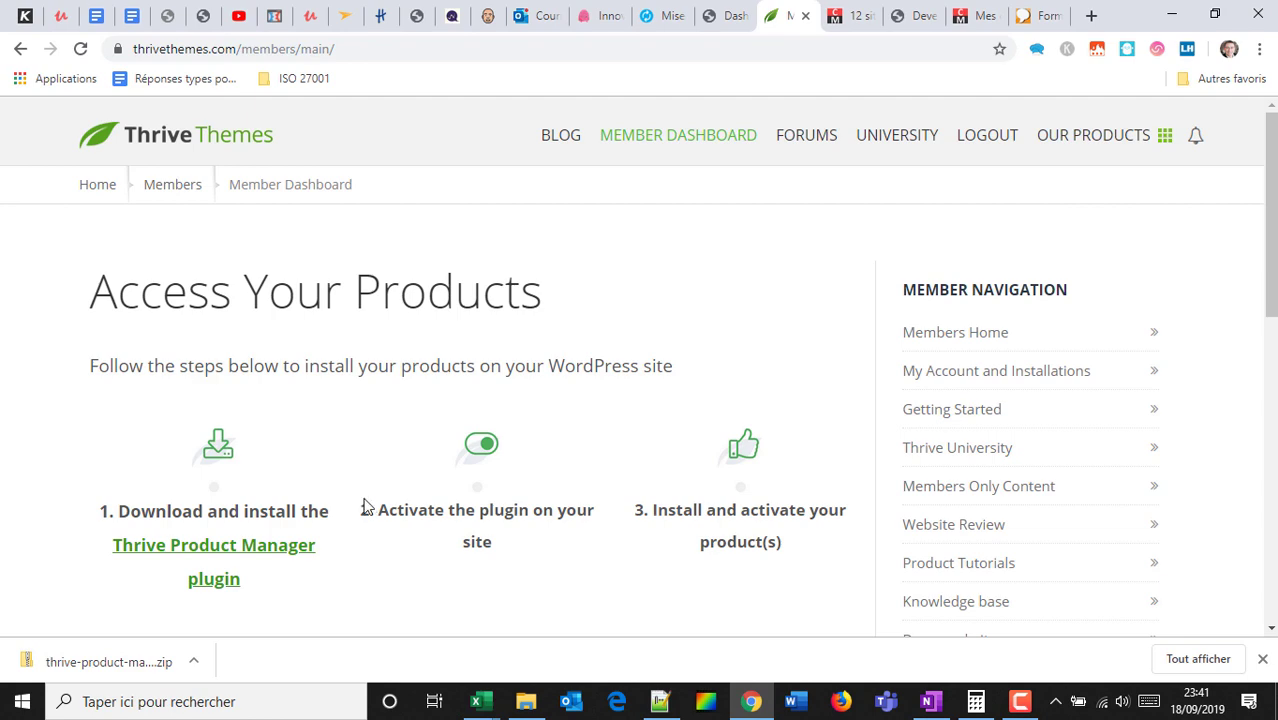
click(1033, 10)
click(921, 14)
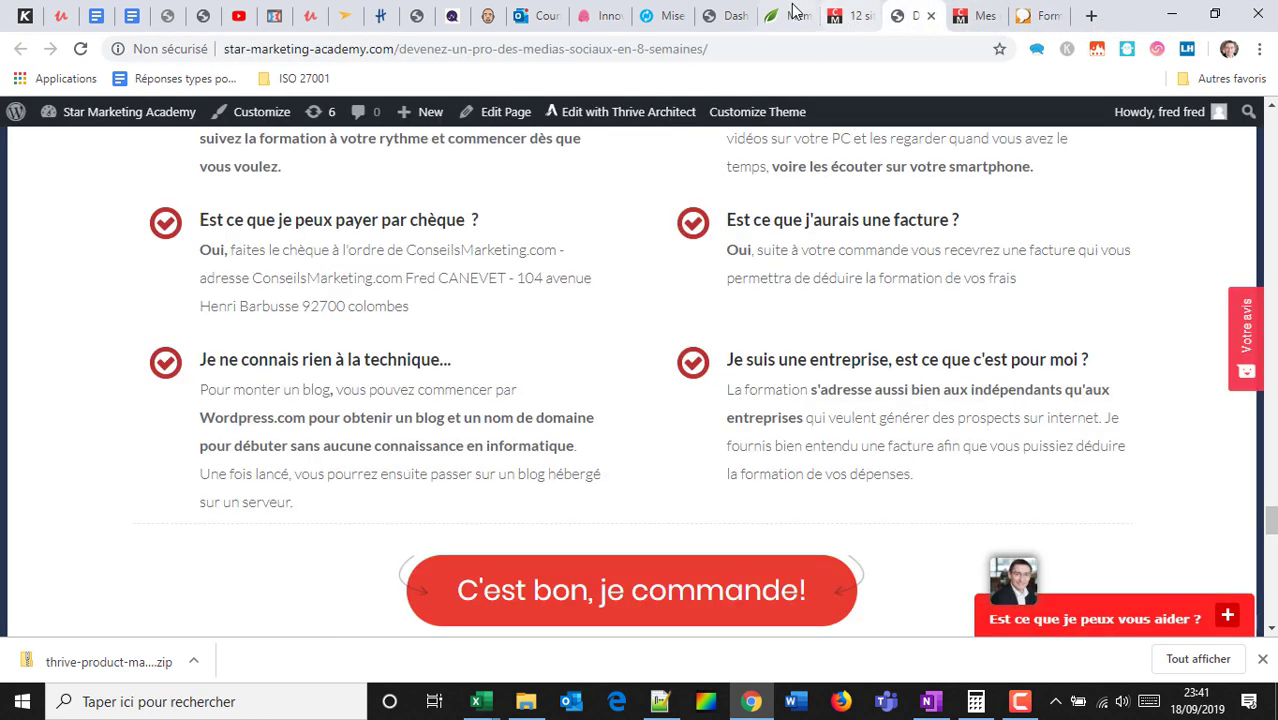
In the WordPress dashboard, go to Plugins > Add New, dismiss the download bar, and show Upload Plugin.
click(725, 12)
mouse_move(8, 285)
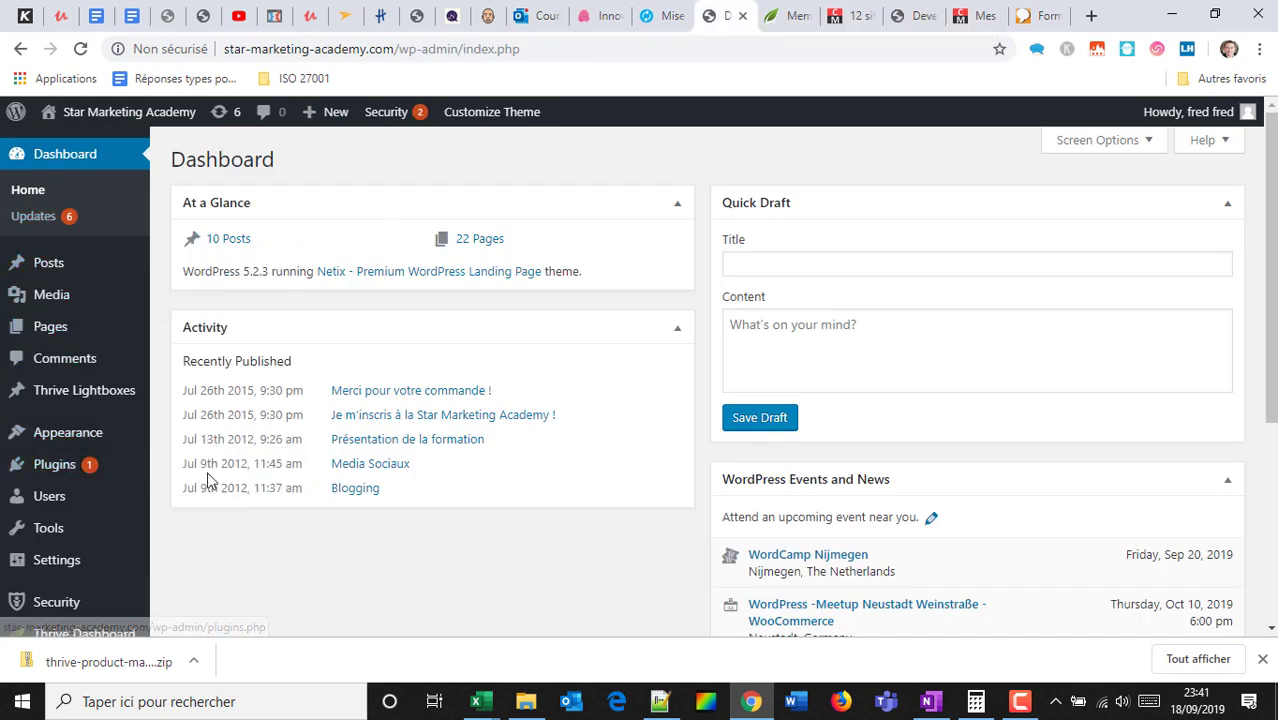
mouse_move(117, 470)
click(175, 494)
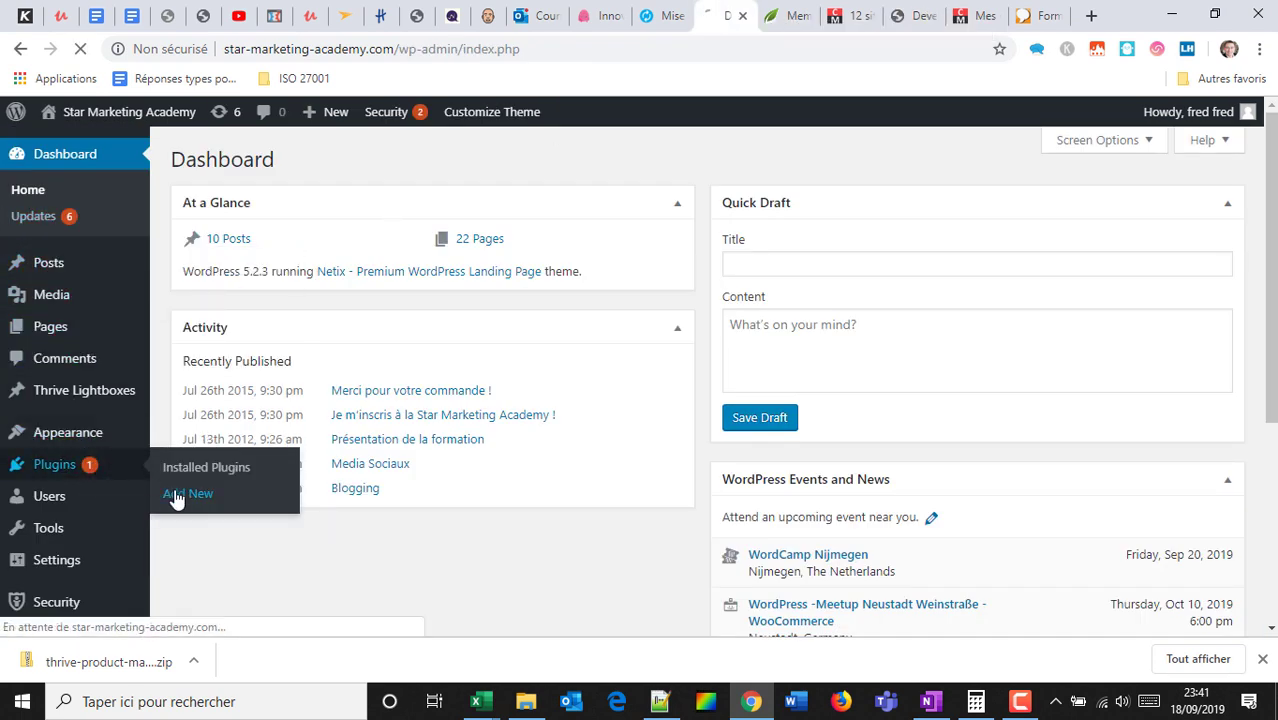
click(1263, 662)
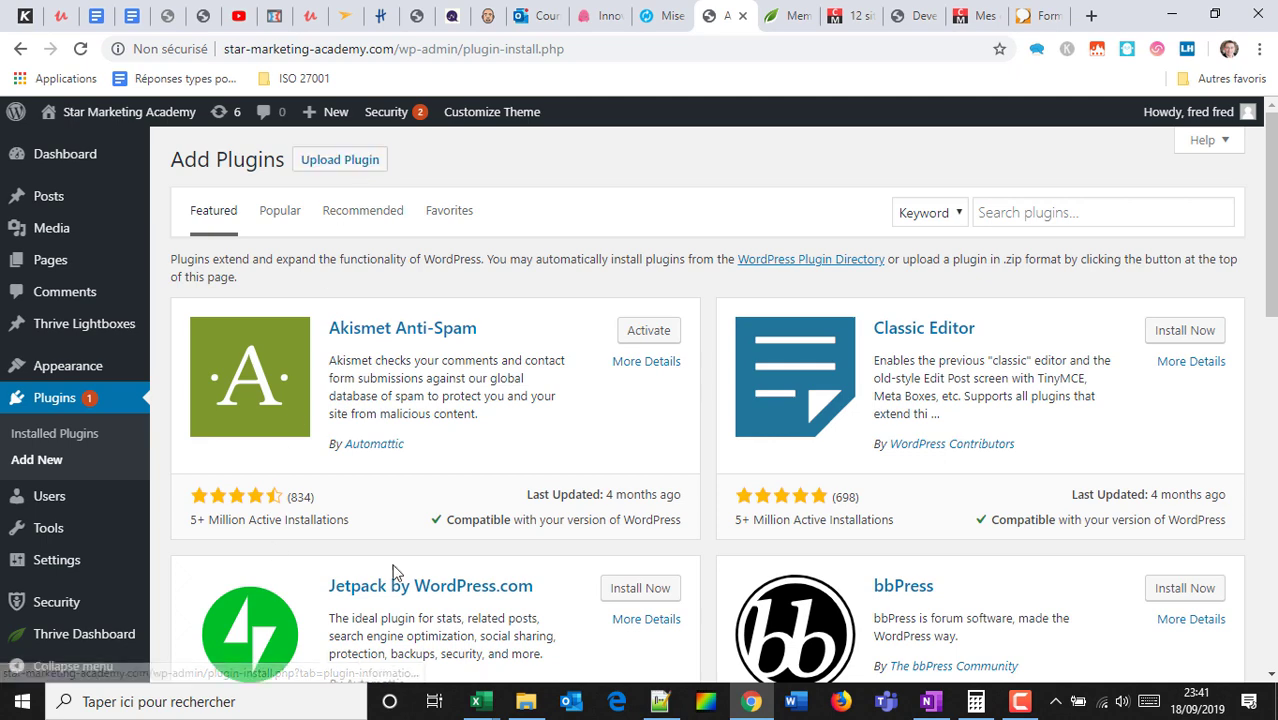
click(350, 160)
Pick the thrive-product-manager zip from Téléchargements for upload, then view Installed Plugins.
click(575, 327)
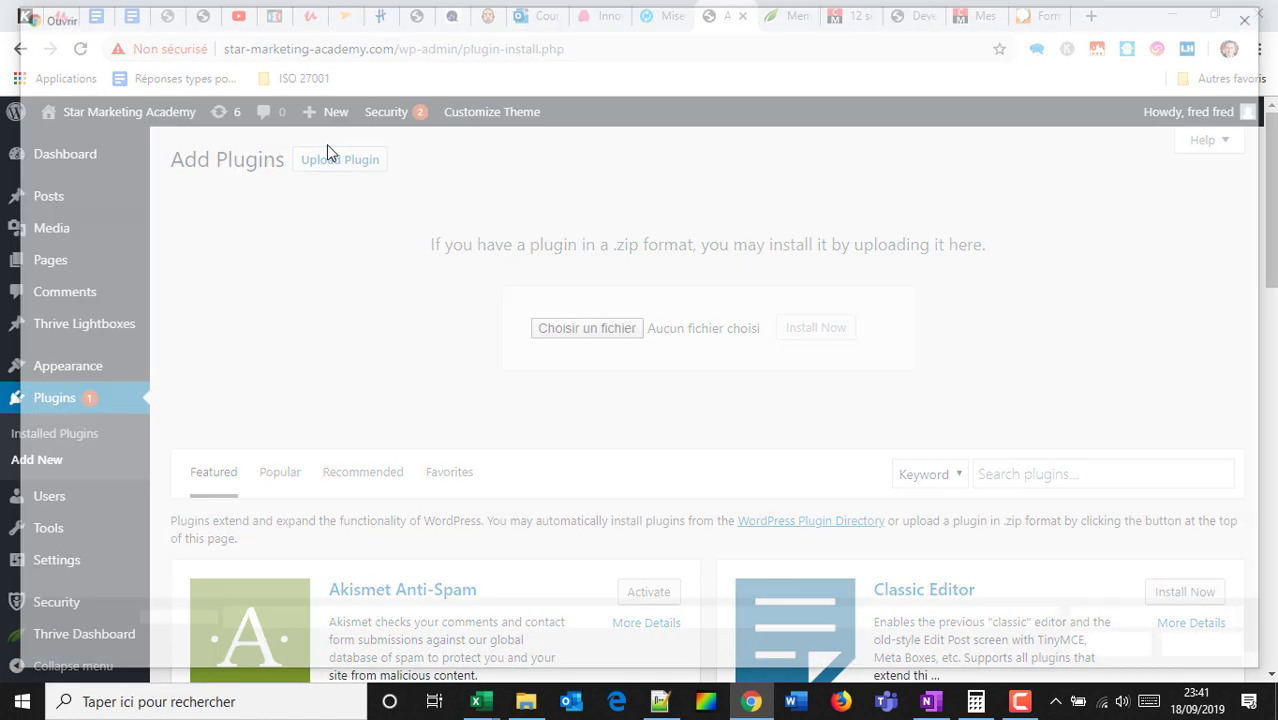
scroll(130, 200, up, 2)
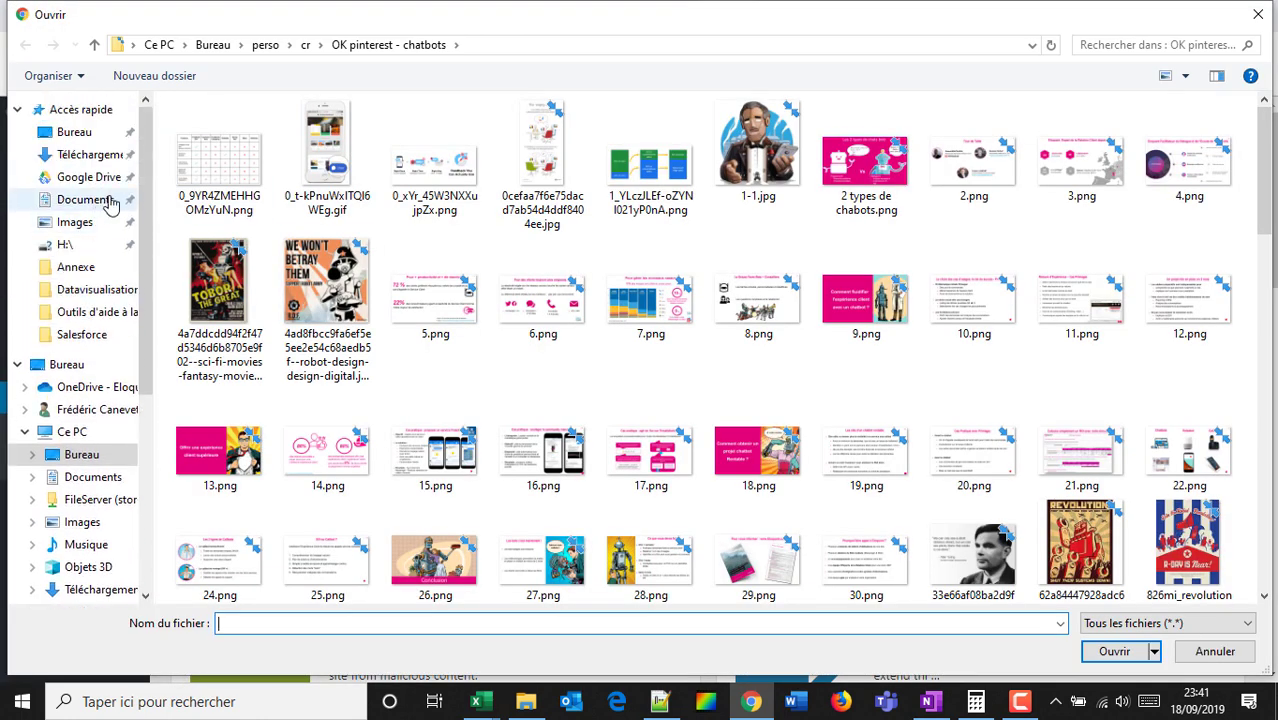
click(88, 158)
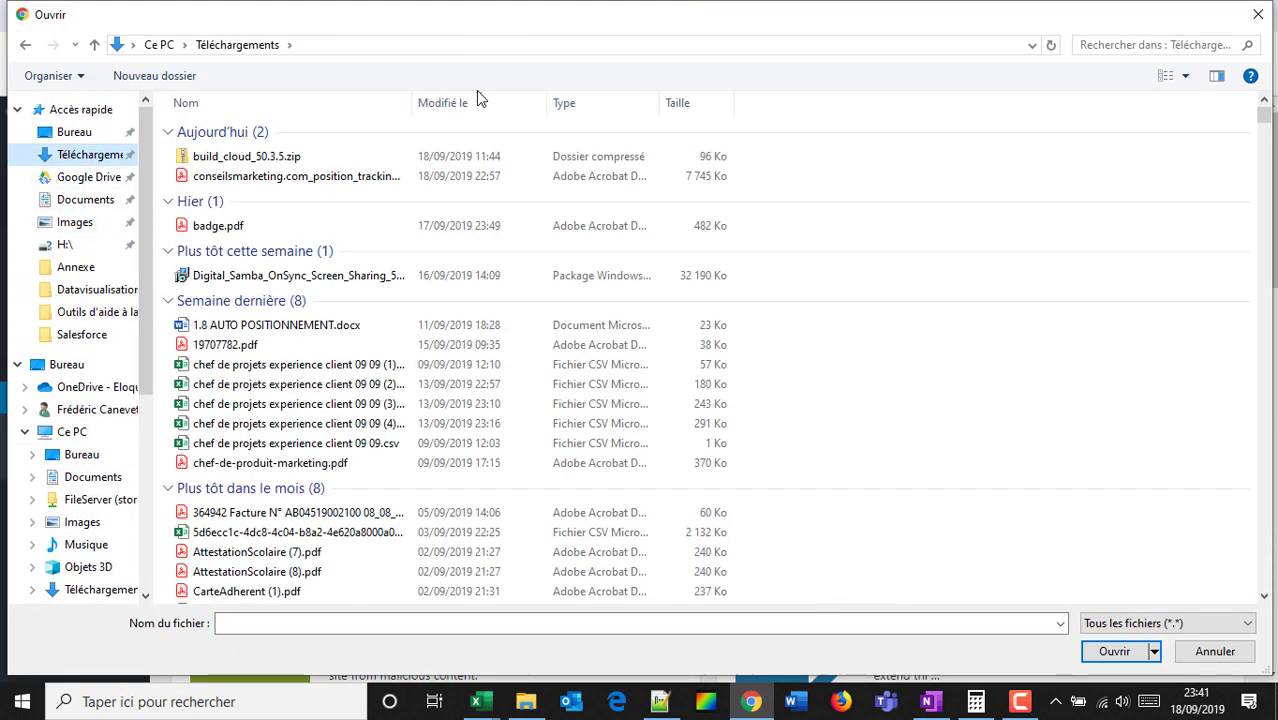
click(287, 160)
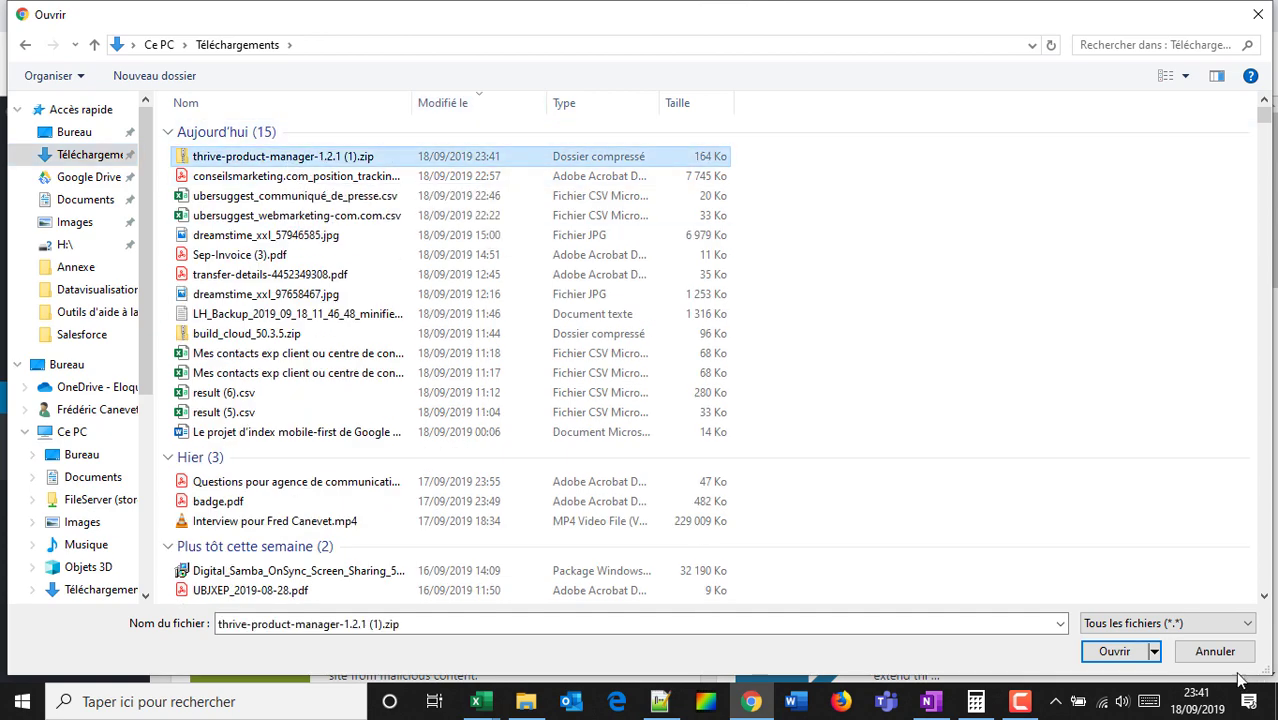
click(1110, 651)
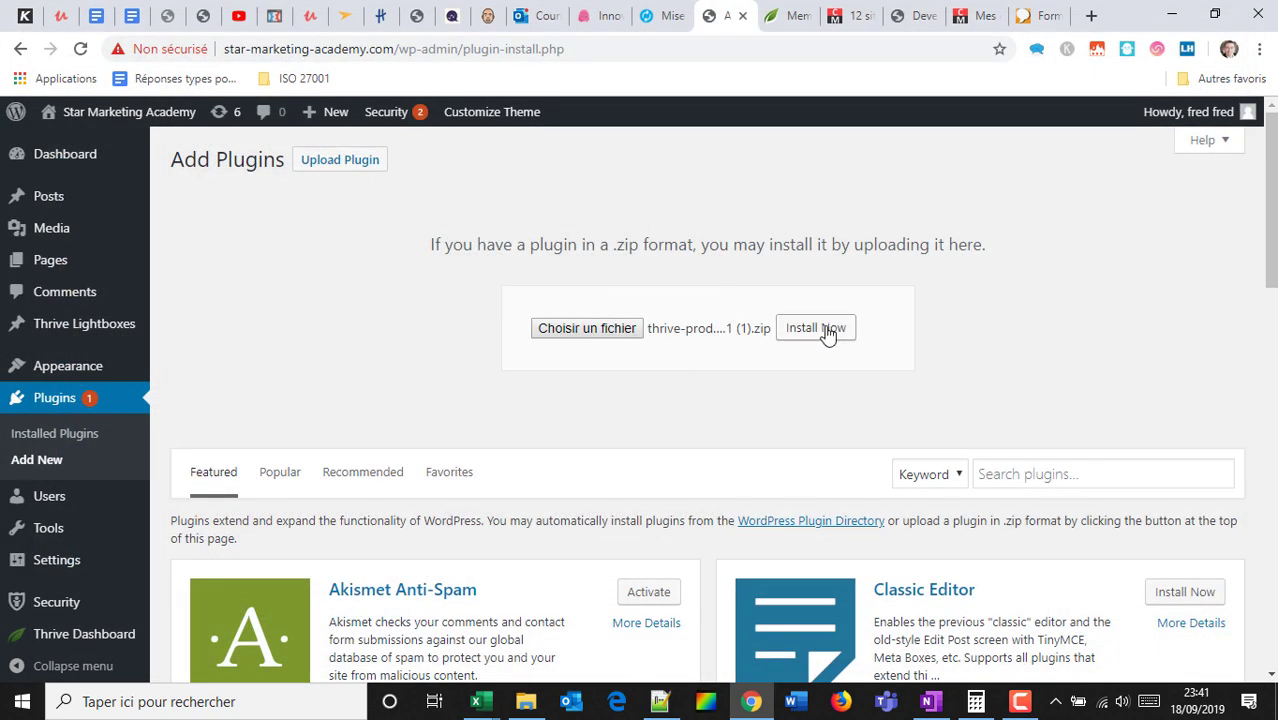
scroll(700, 380, down, 1)
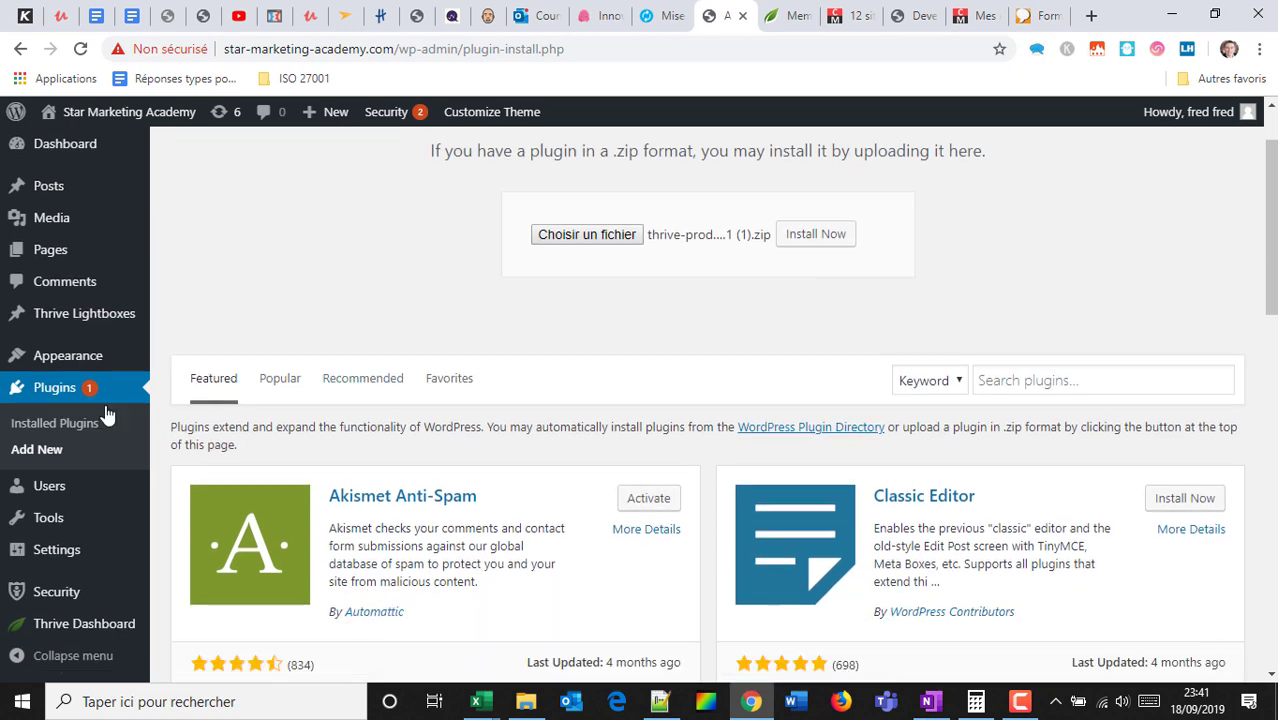
click(76, 428)
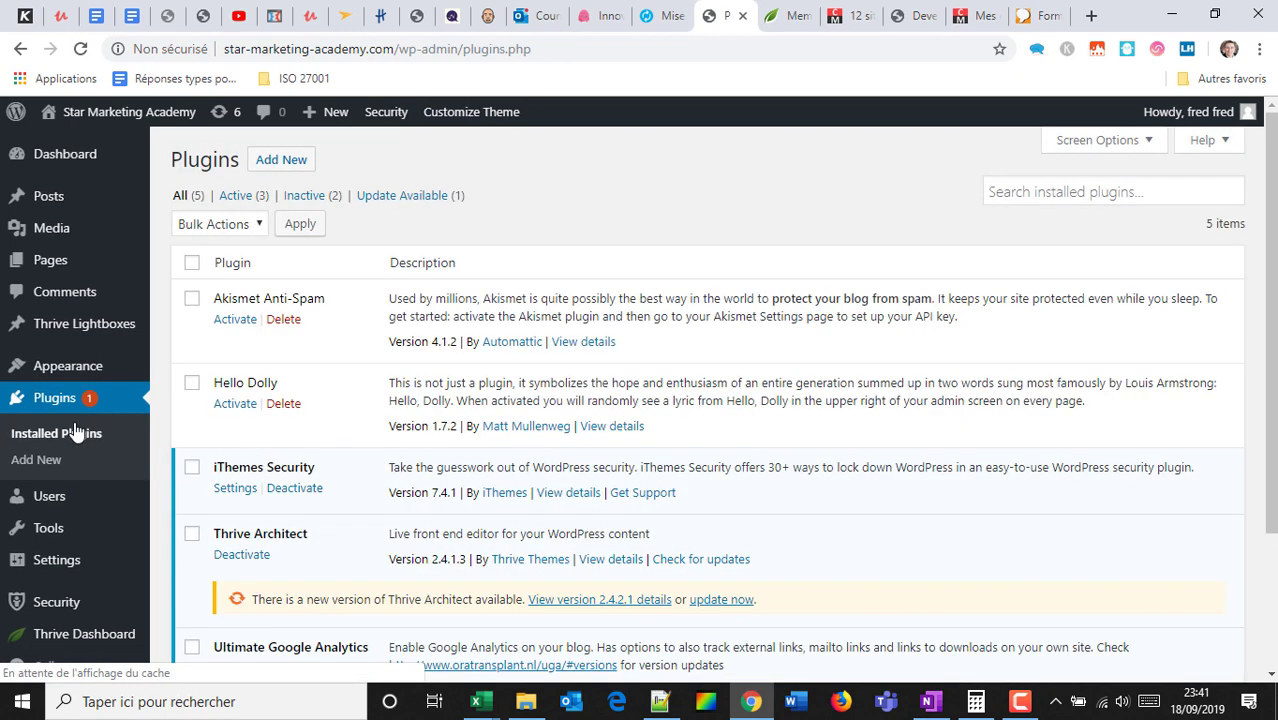
Browse the Thrive Dashboard features and select the admin page path in the address bar.
scroll(340, 321, down, 2)
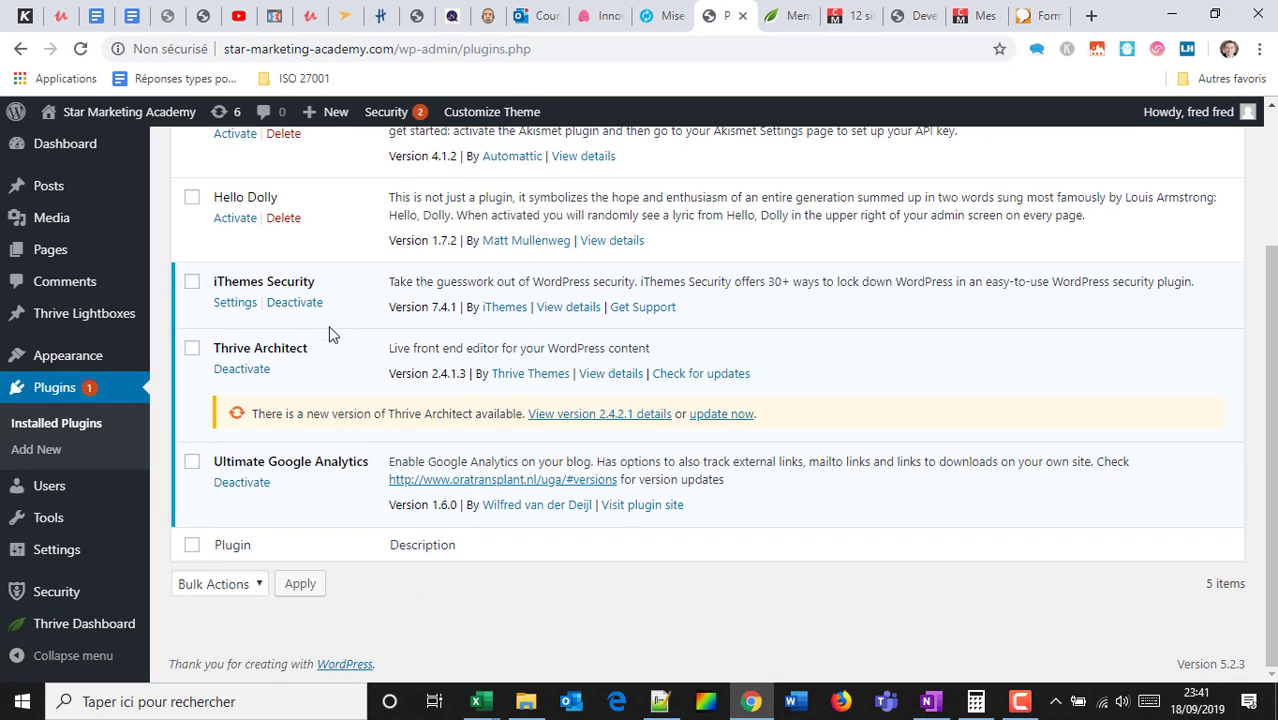
scroll(226, 357, up, 2)
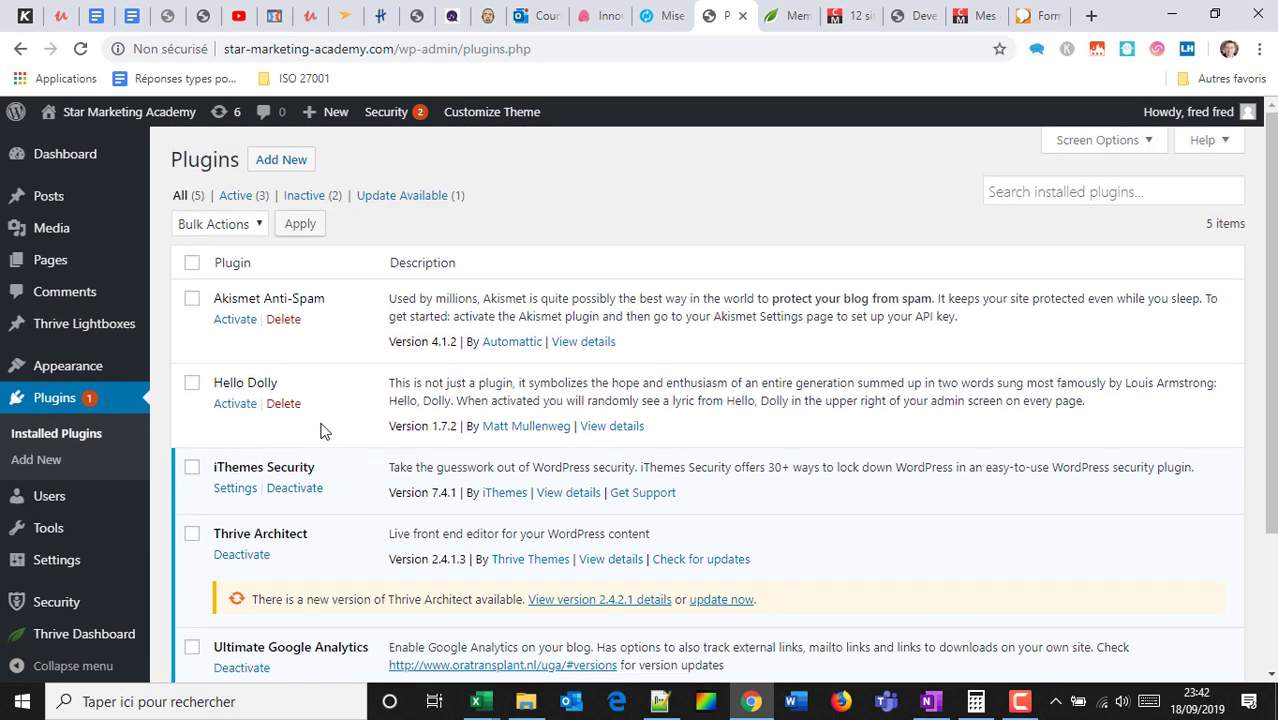
mouse_move(79, 640)
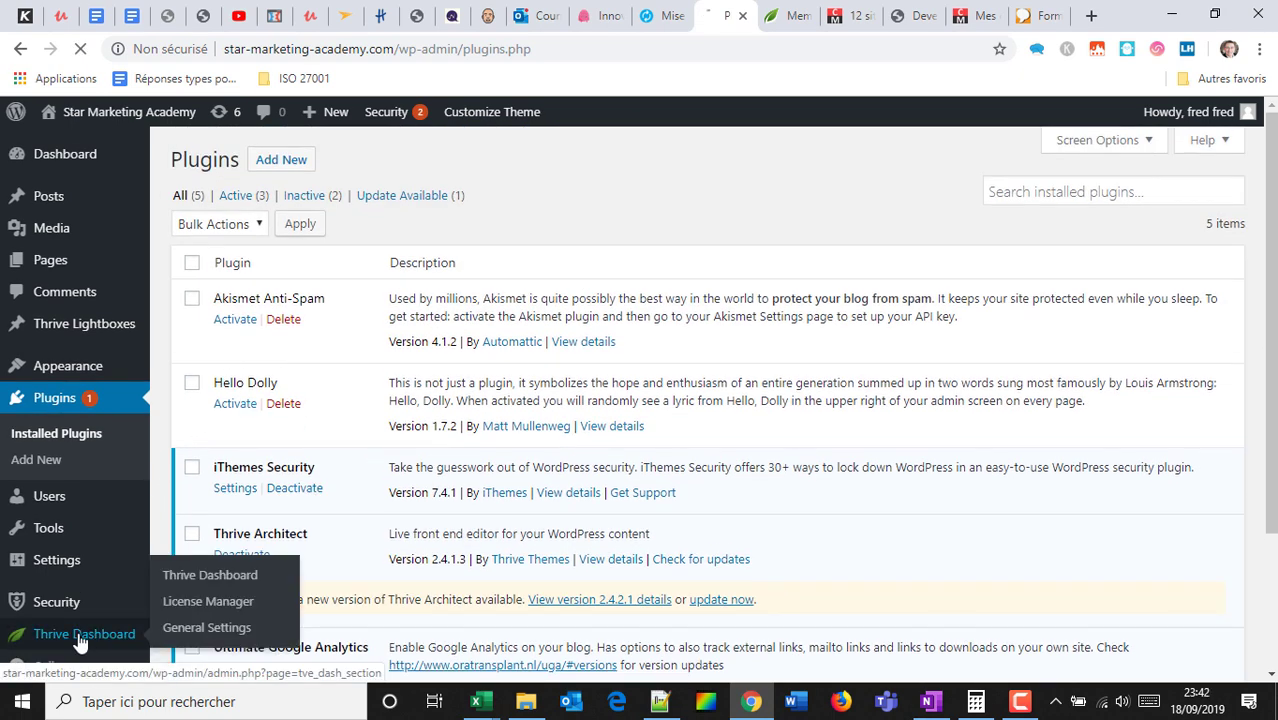
scroll(116, 410, down, 2)
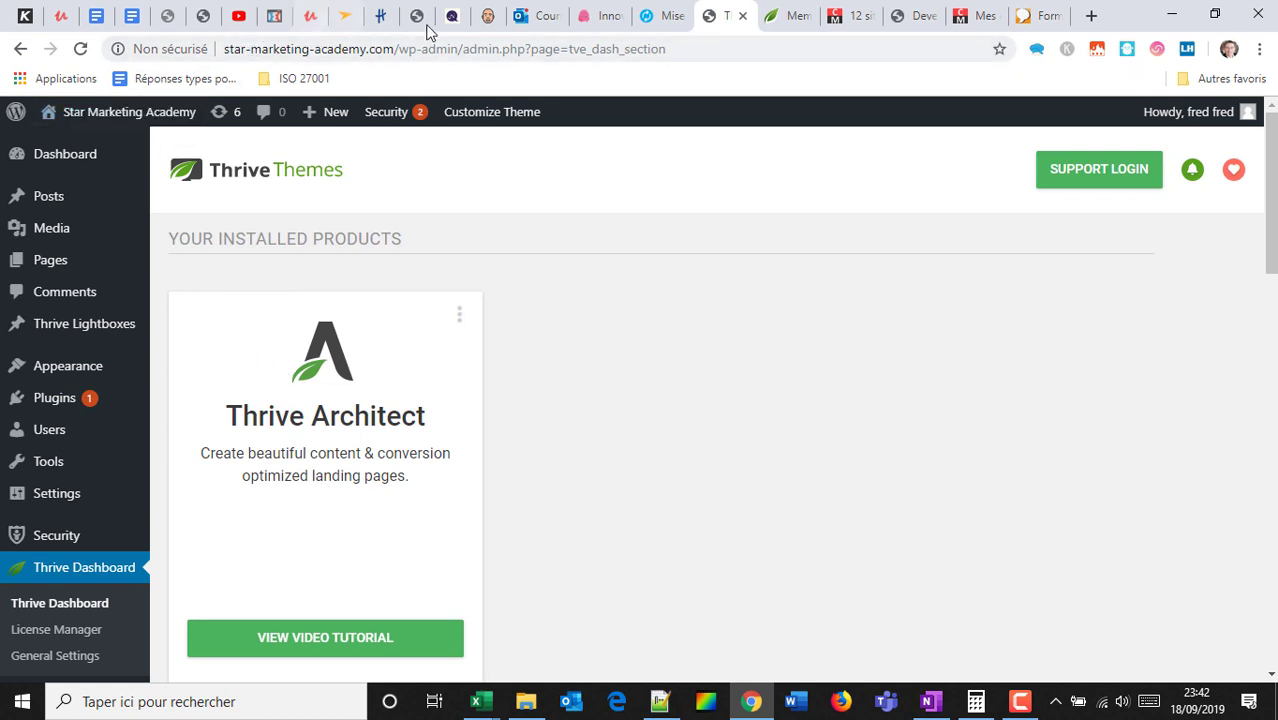
drag(398, 52, 851, 73)
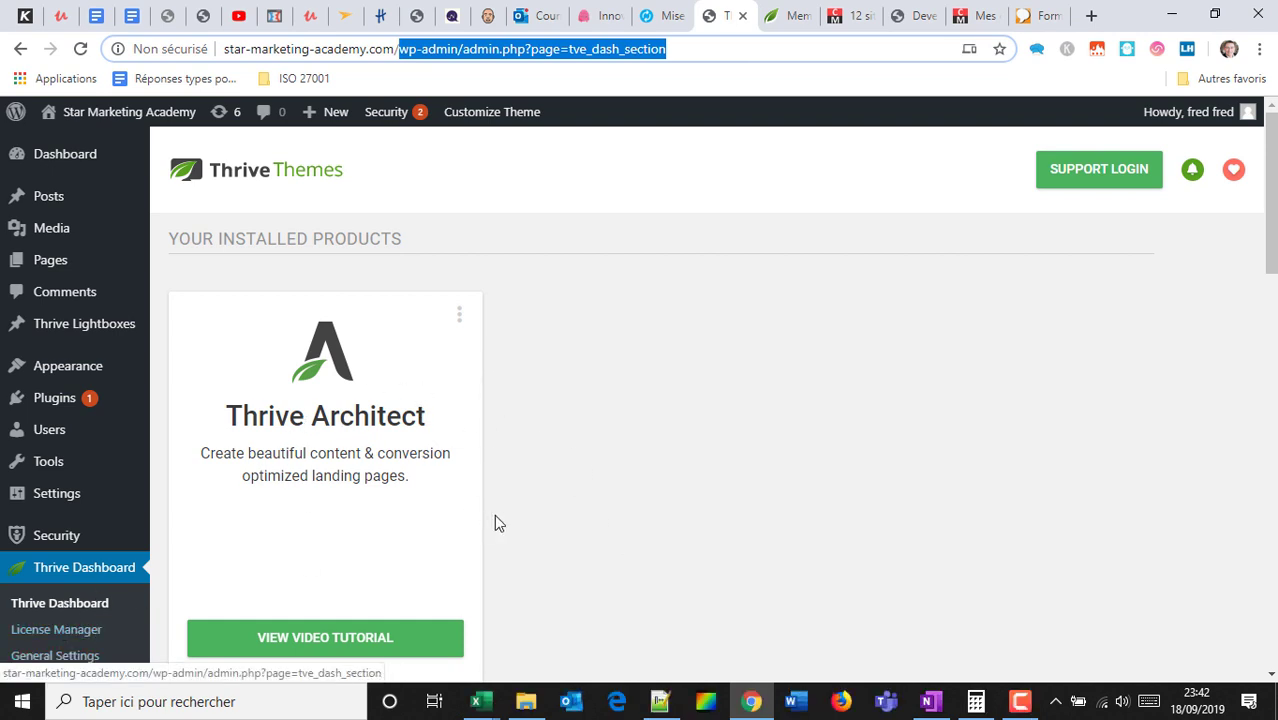
Open Thrive's License Manager page with its email and licence key form.
scroll(349, 432, down, 1)
scroll(349, 432, down, 1)
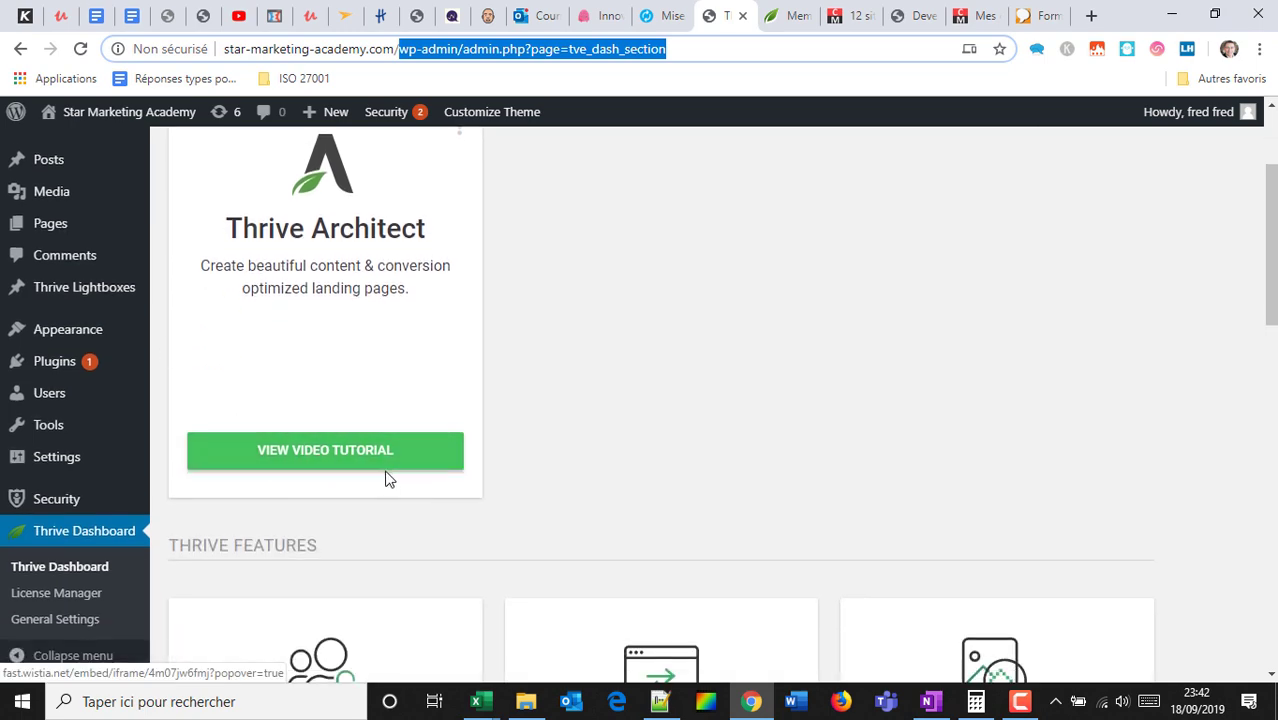
scroll(395, 478, down, 3)
scroll(980, 345, down, 2)
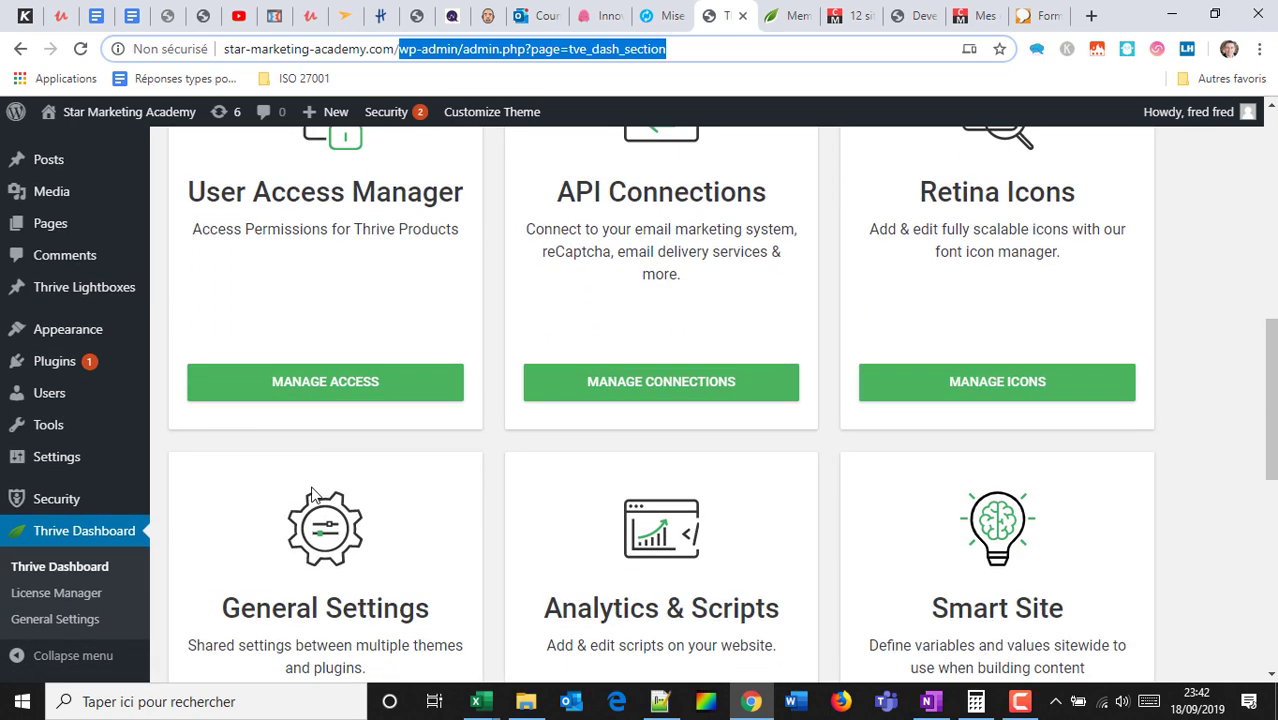
scroll(452, 440, down, 3)
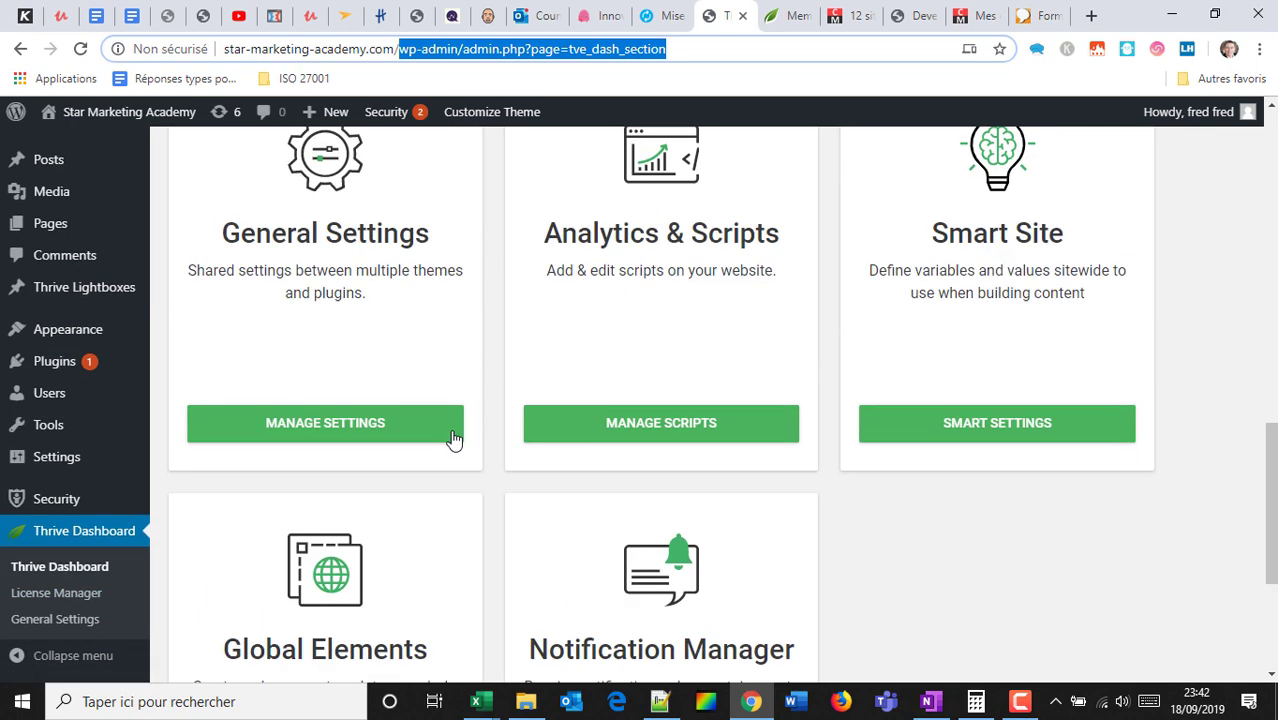
click(57, 594)
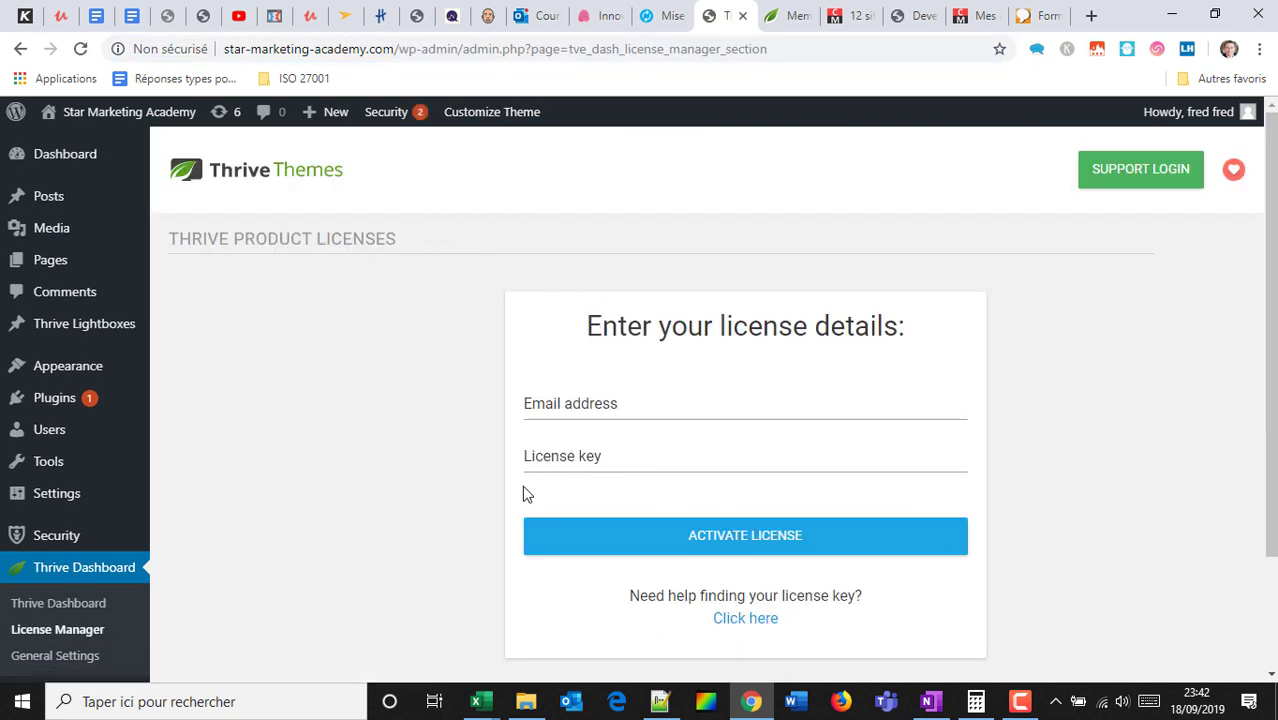
key(ctrl+Tab)
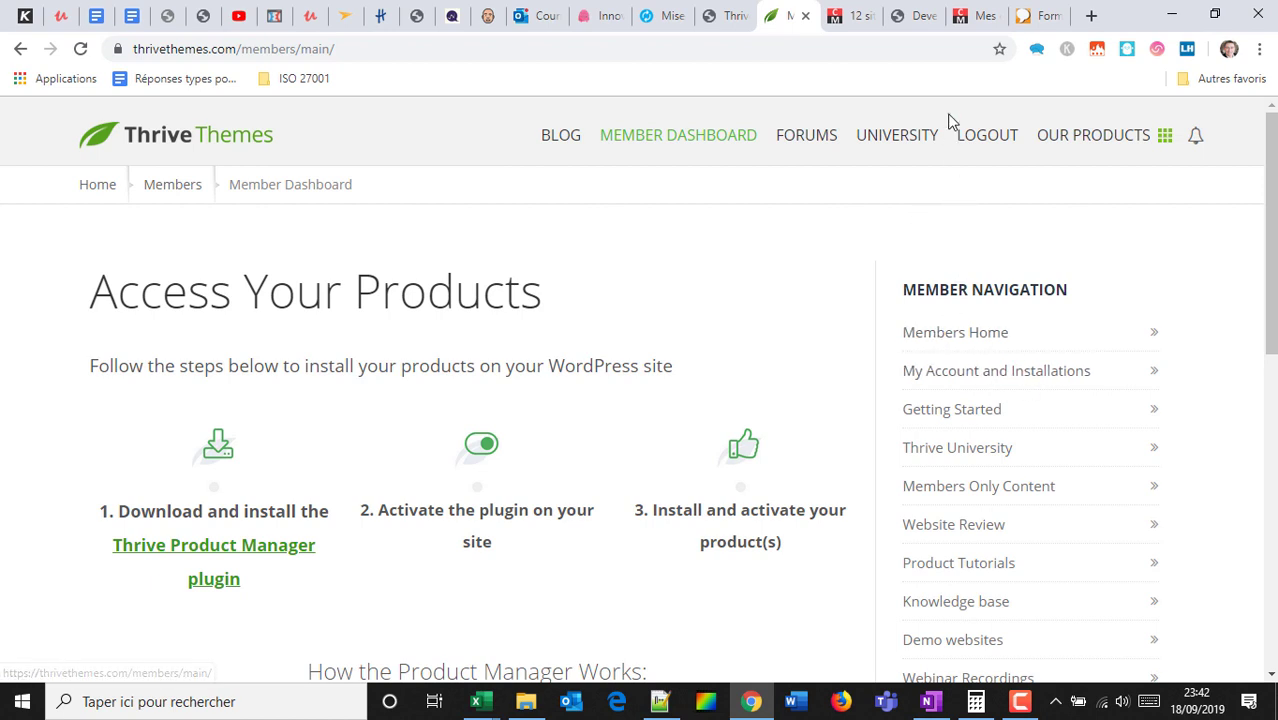
click(727, 12)
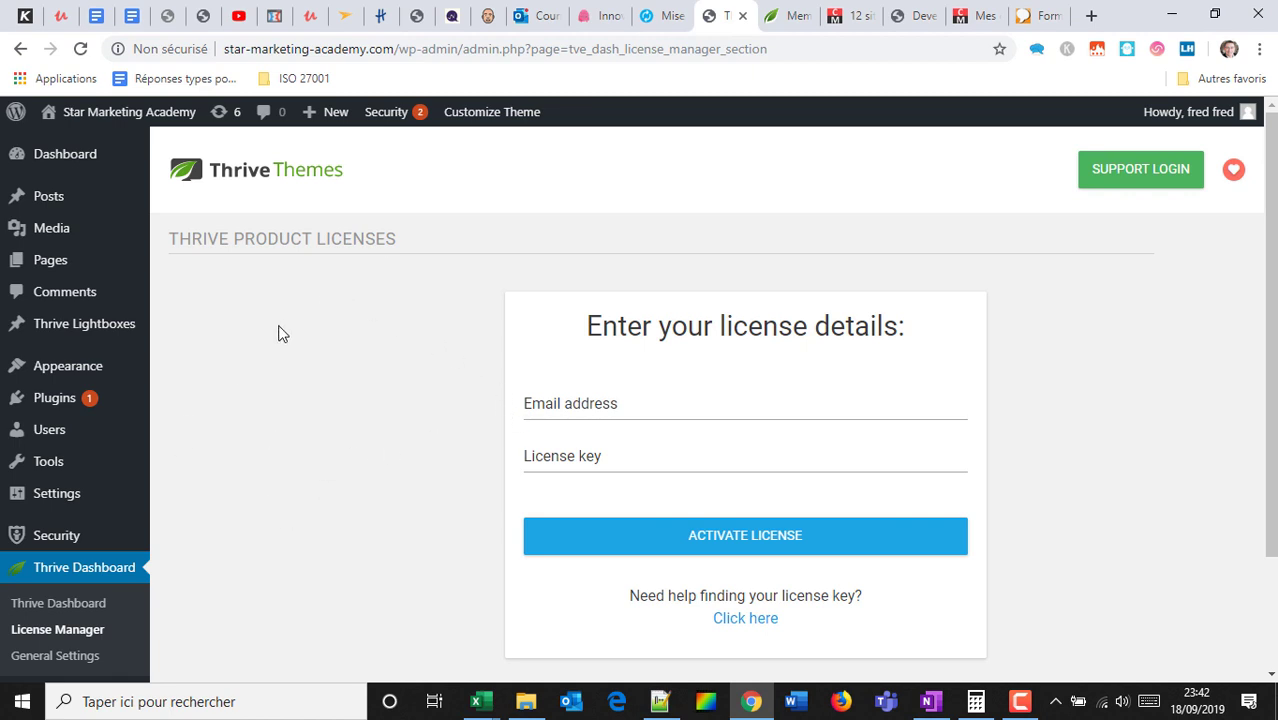
mouse_move(99, 262)
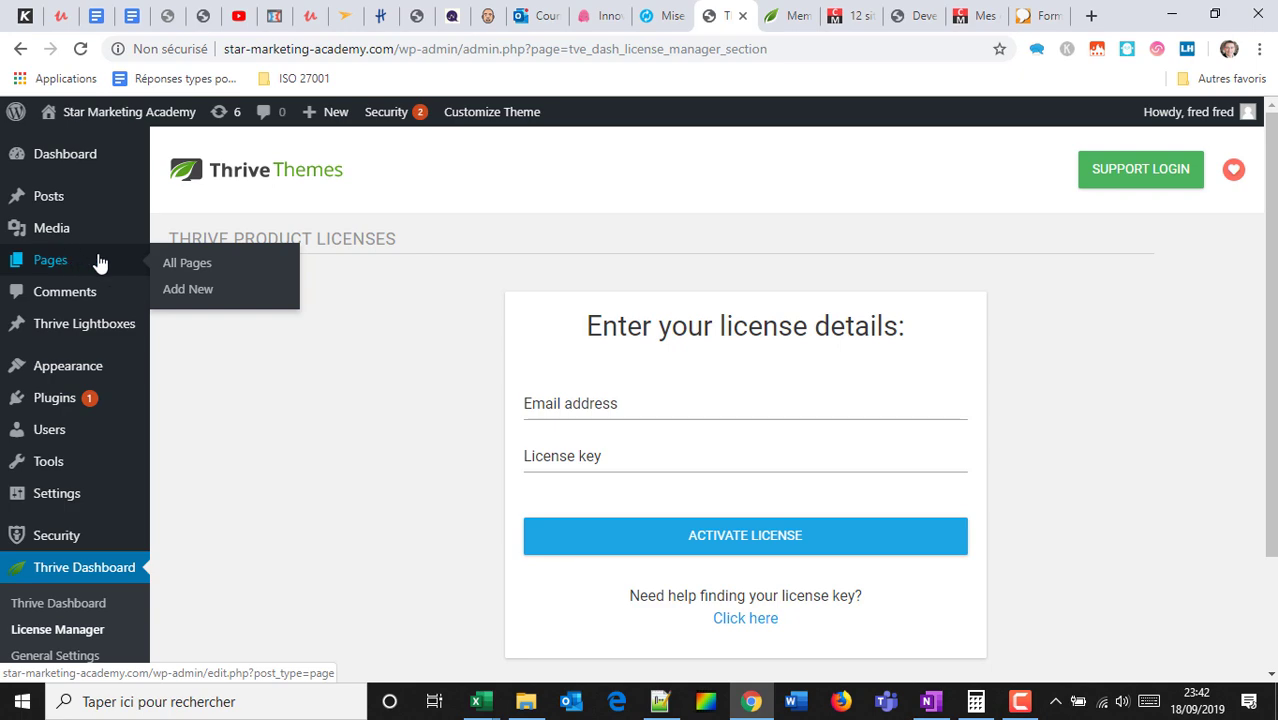
Open the All Pages list and scroll through the site's pages.
click(195, 262)
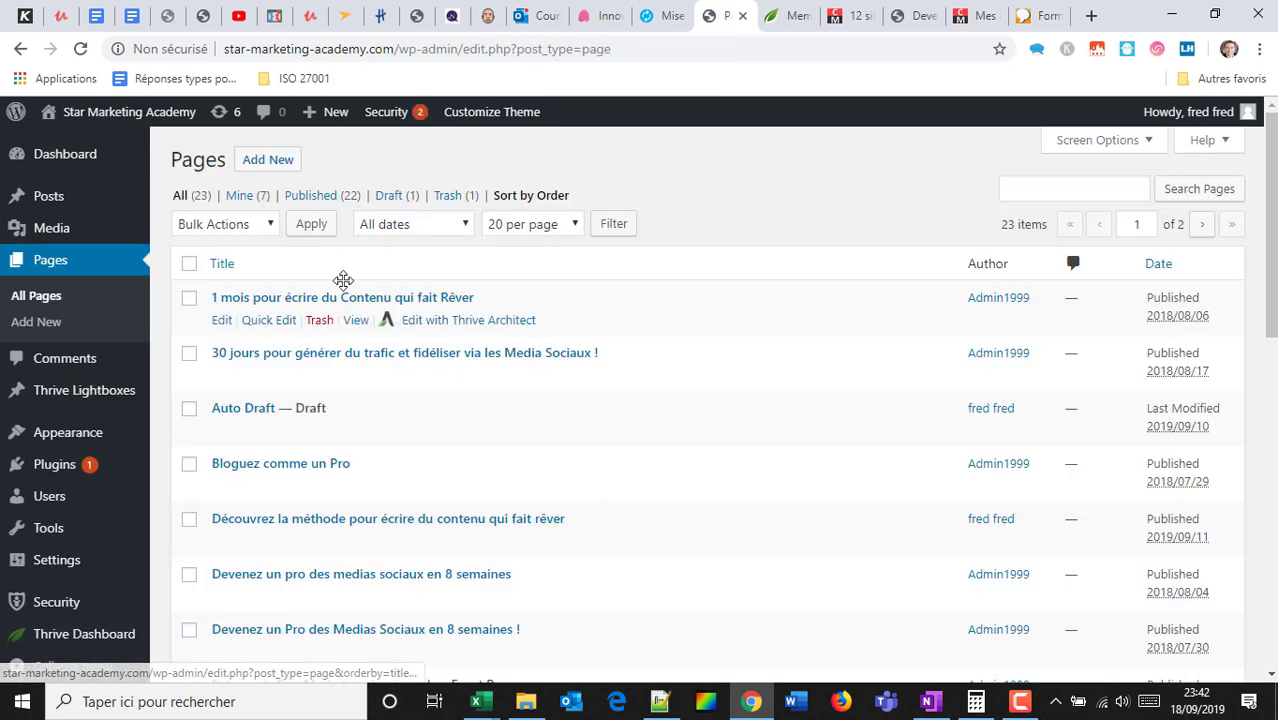
scroll(345, 285, down, 7)
scroll(341, 291, down, 2)
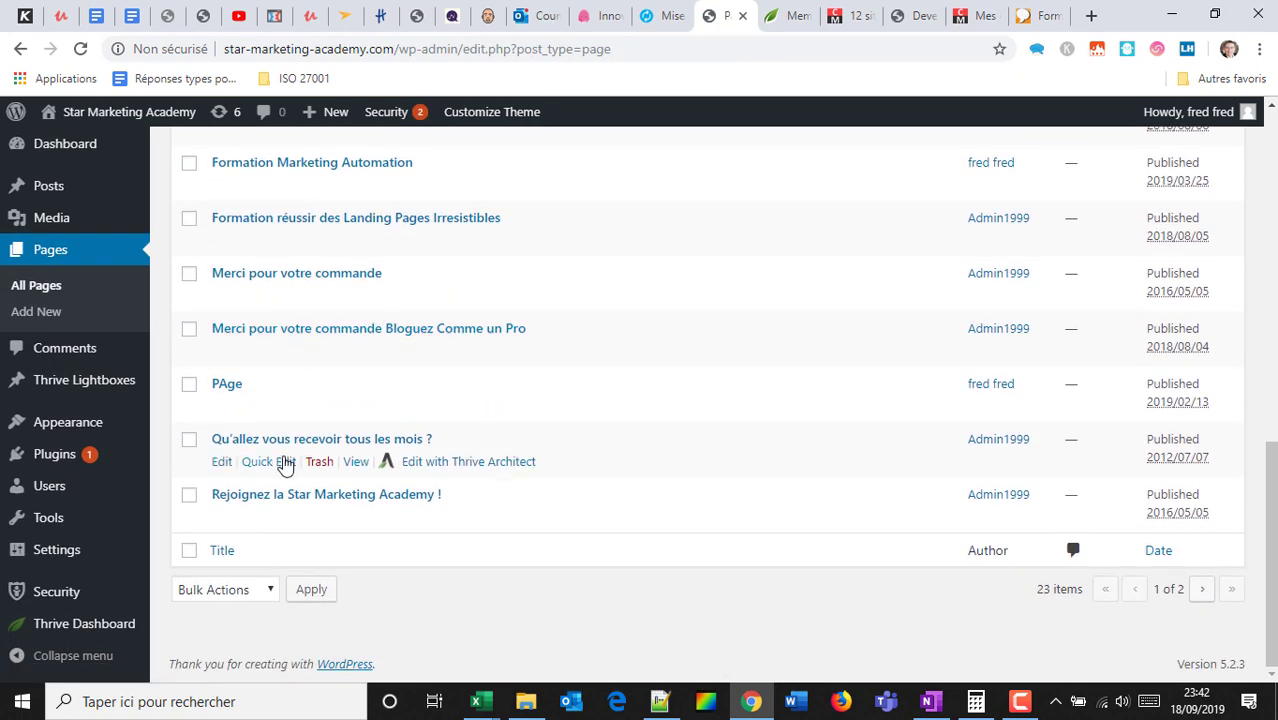
scroll(268, 262, up, 8)
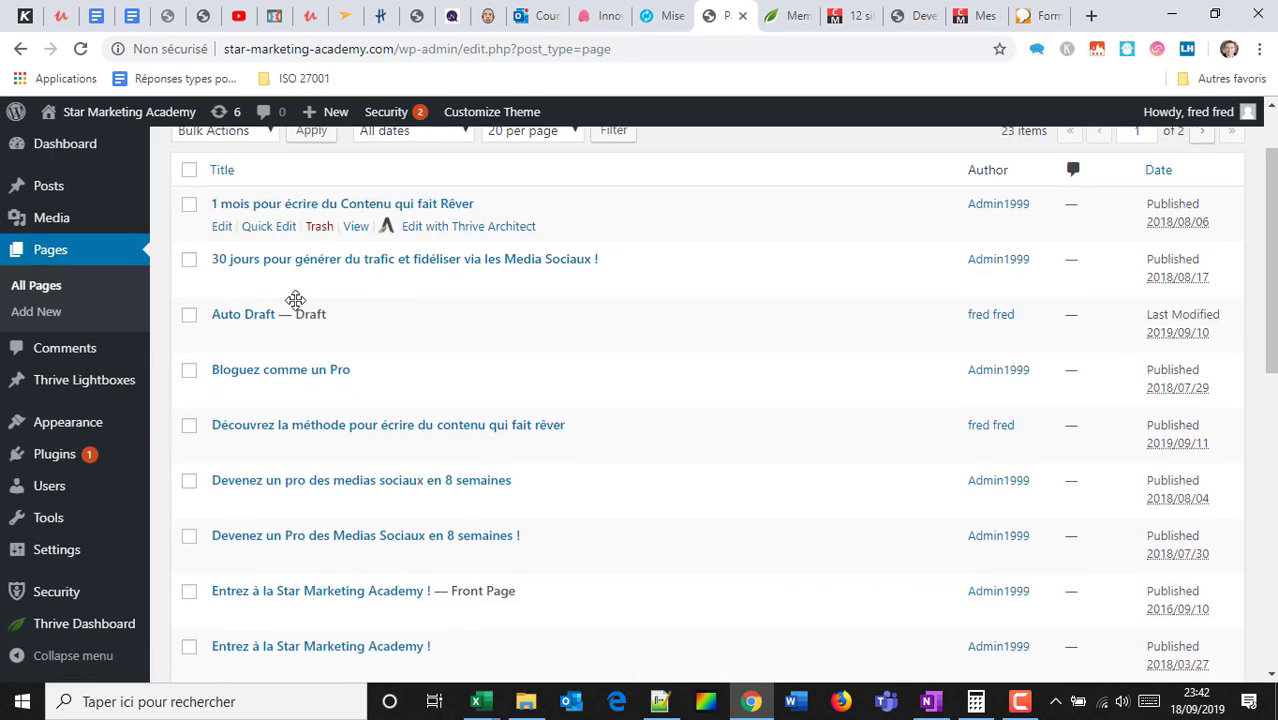
scroll(360, 350, down, 1)
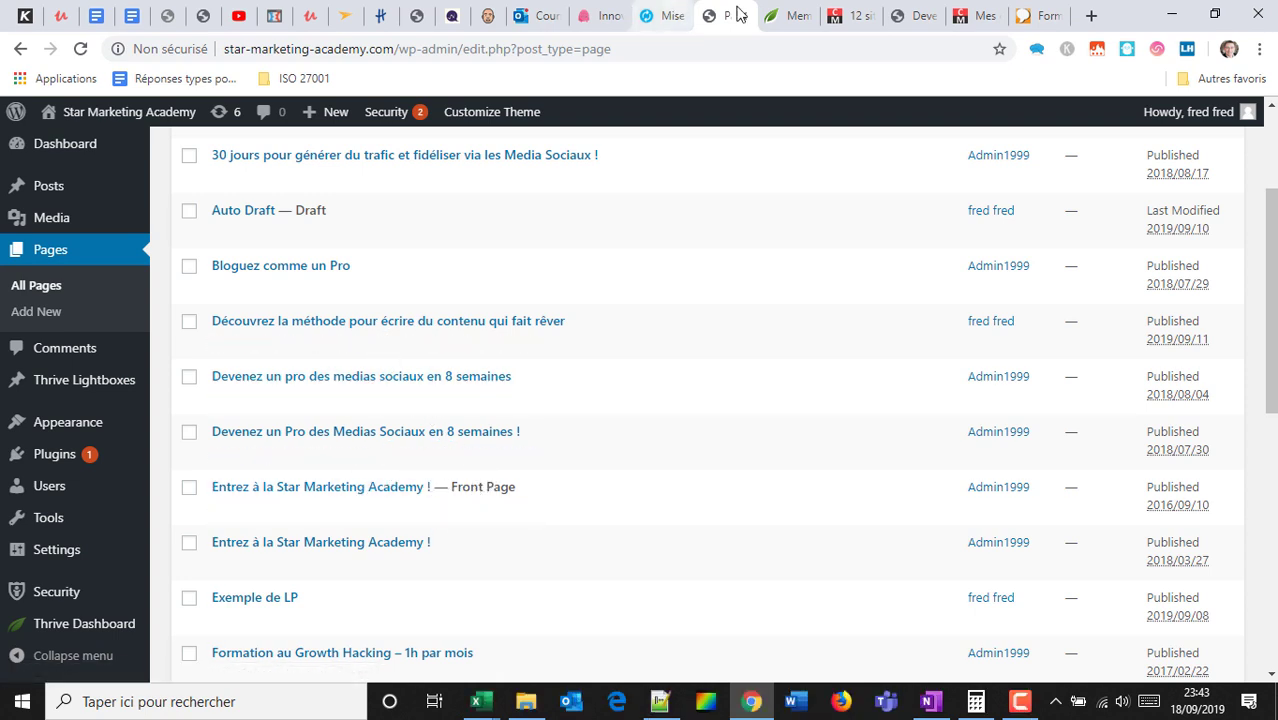
Open the site's front page in a new tab, view it, then close that tab.
mouse_move(105, 115)
right_click(90, 145)
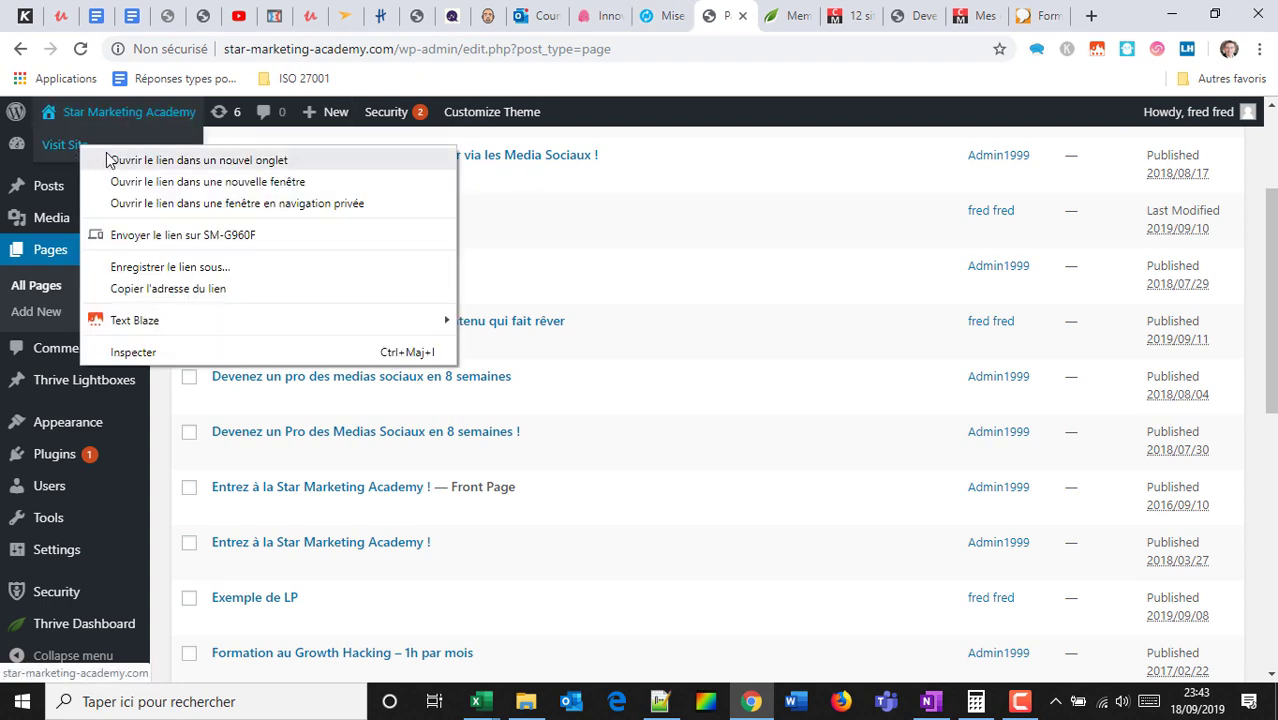
click(130, 160)
click(747, 8)
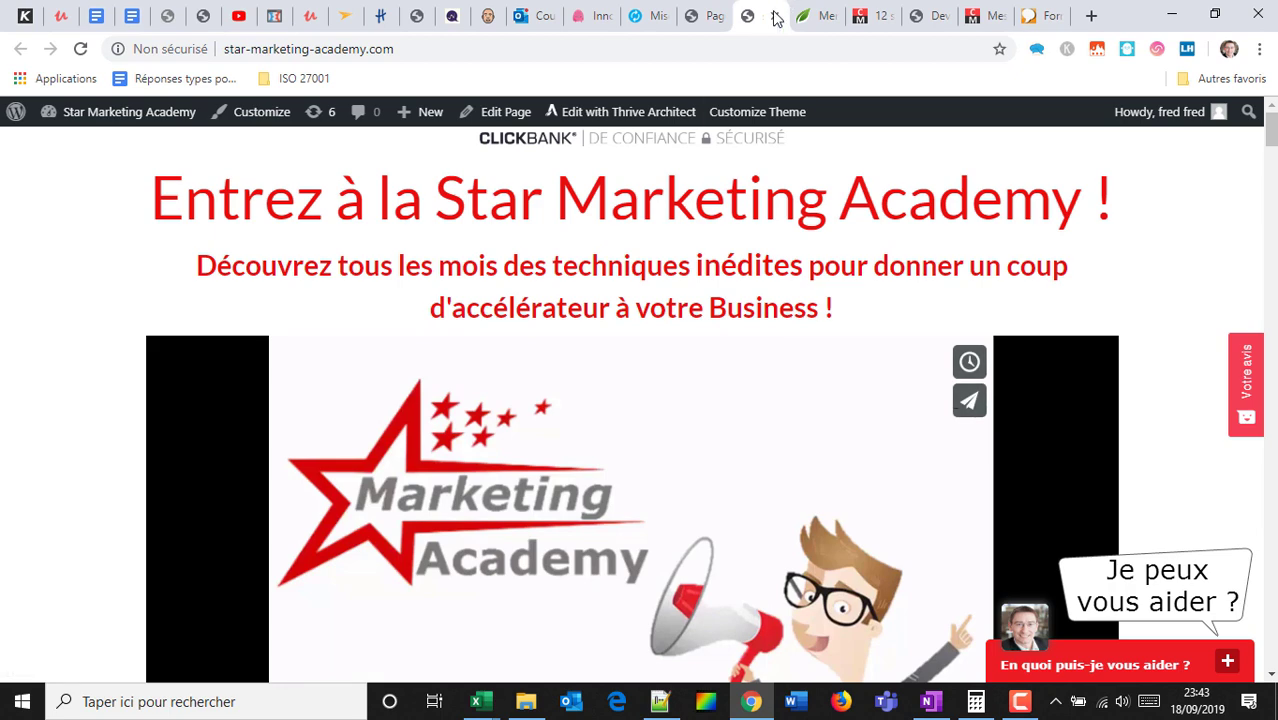
click(774, 16)
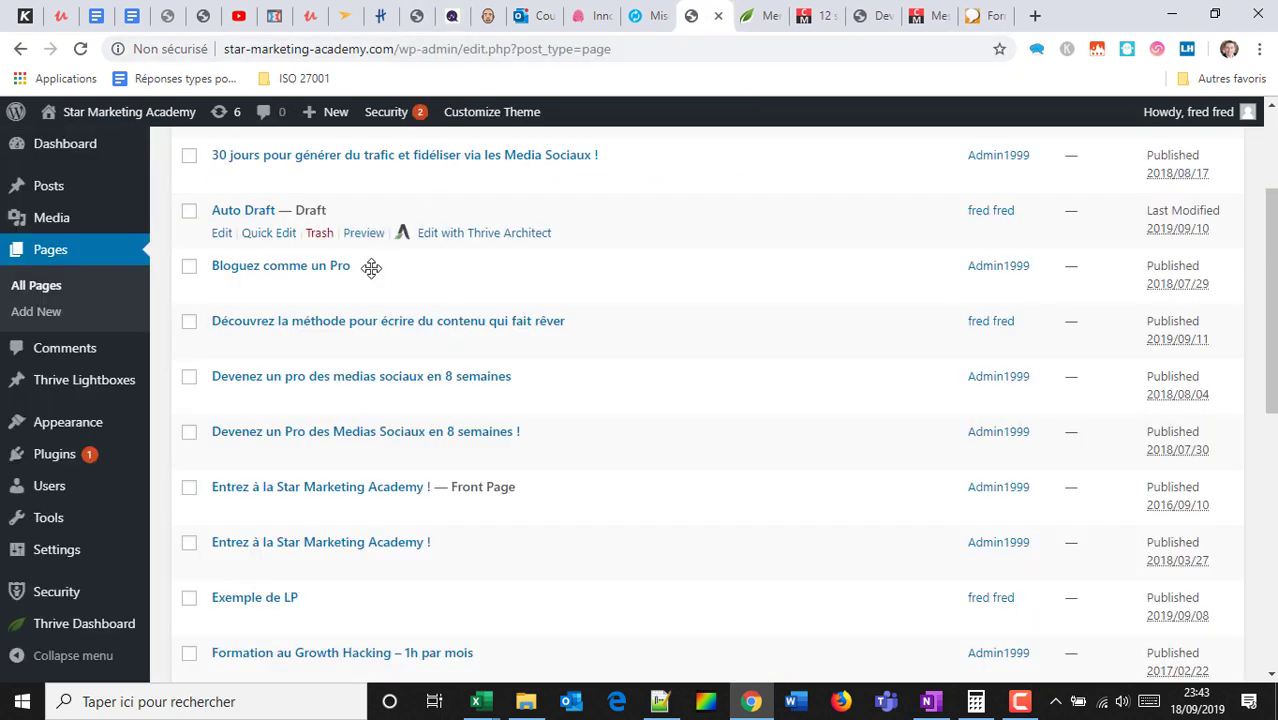
Quick-edit 'Devenez un Pro des Medias Sociaux en 8 semaines !', leaving its parent as Main Page.
mouse_move(412, 457)
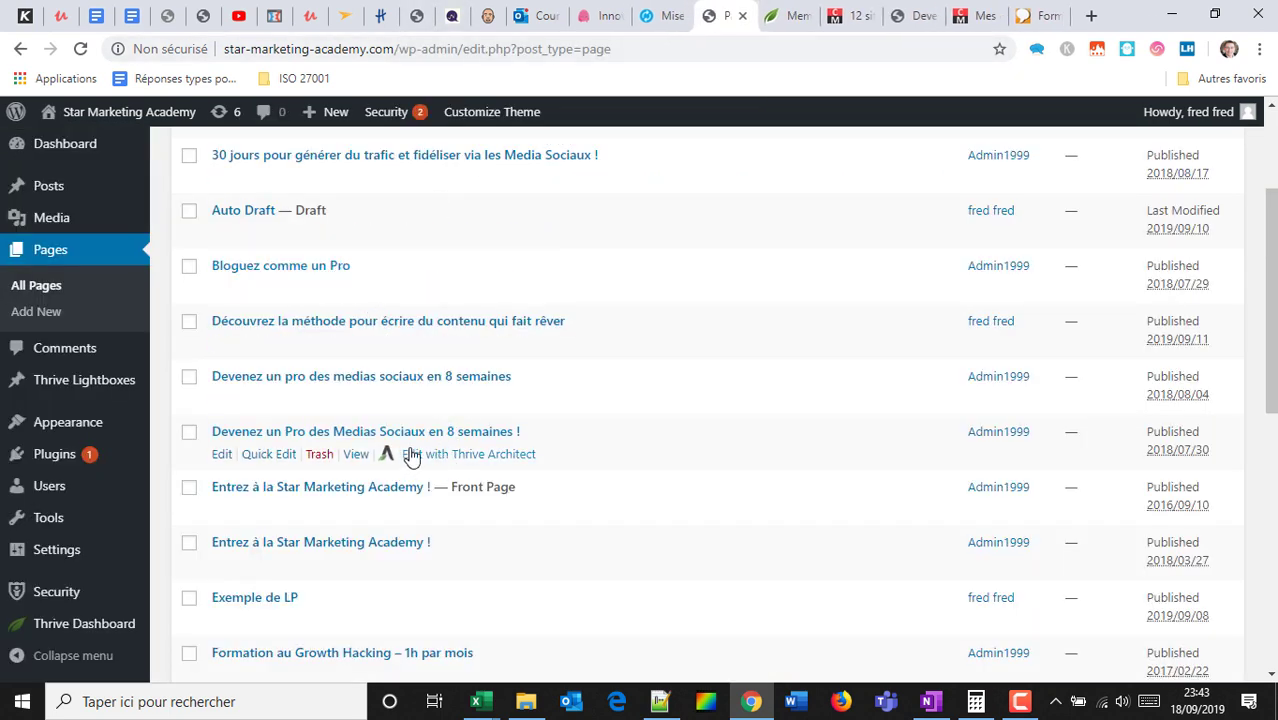
click(281, 457)
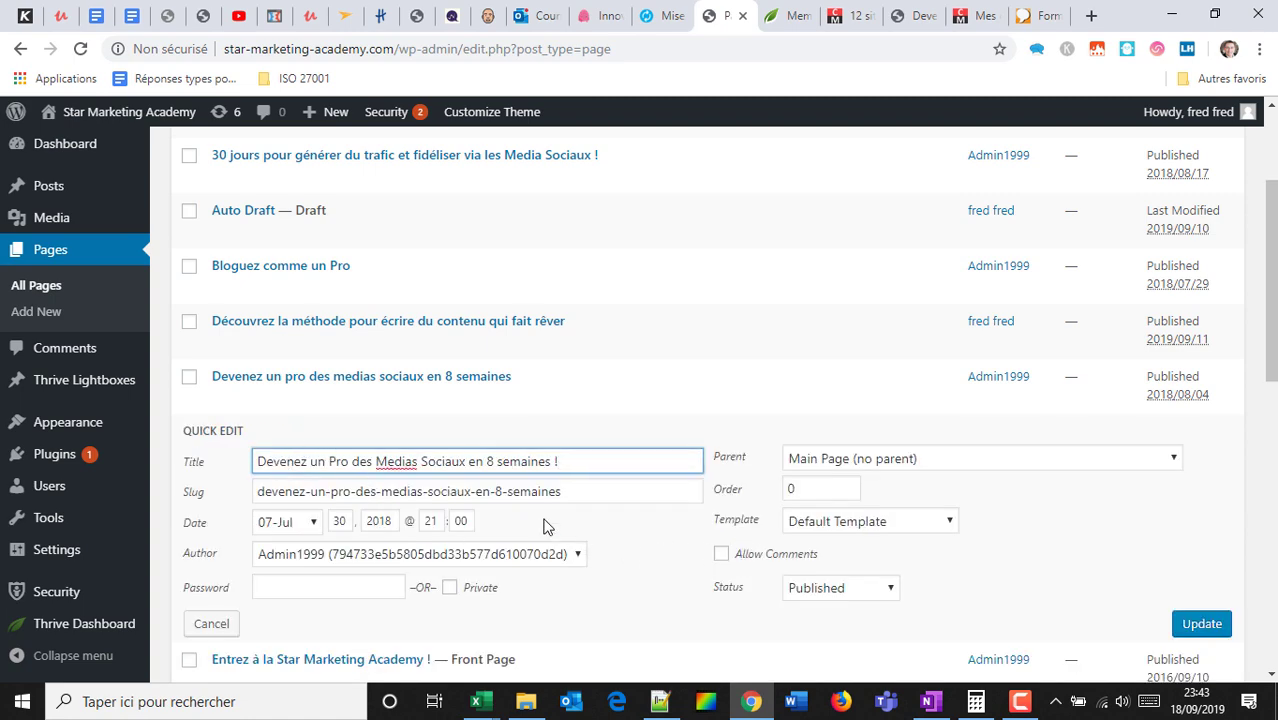
click(1010, 464)
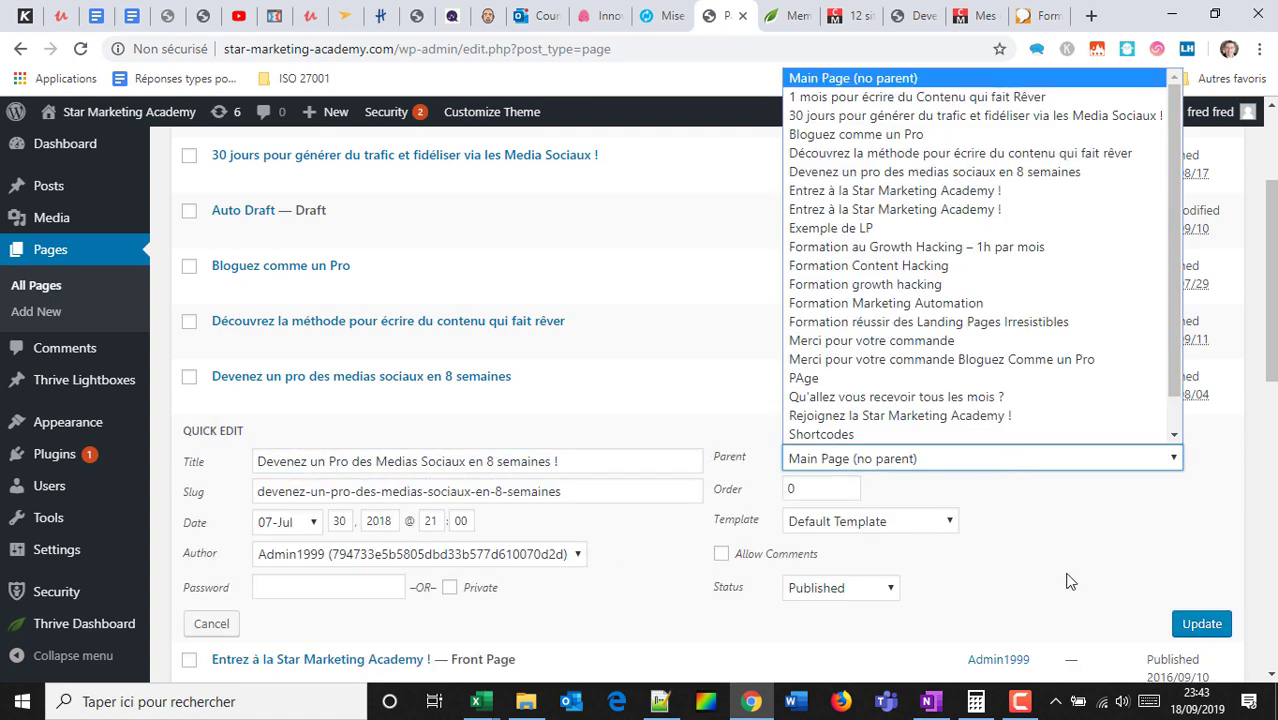
click(1100, 564)
mouse_move(108, 570)
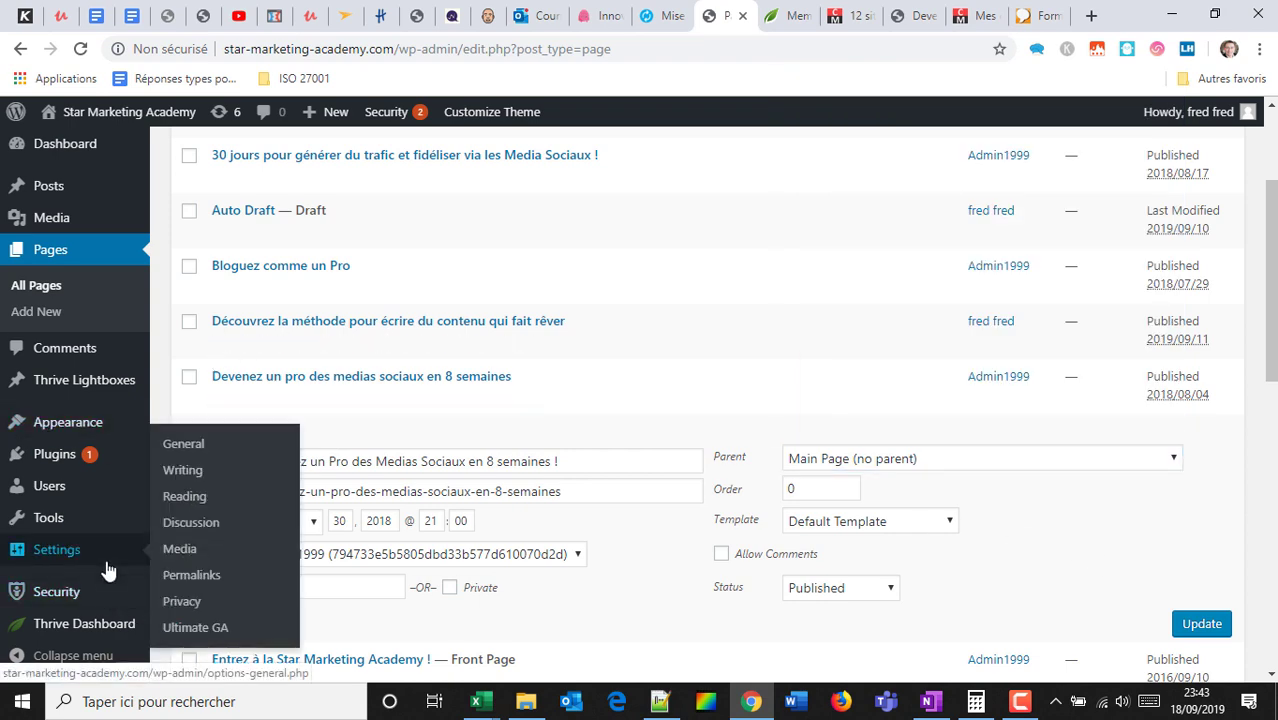
right_click(200, 471)
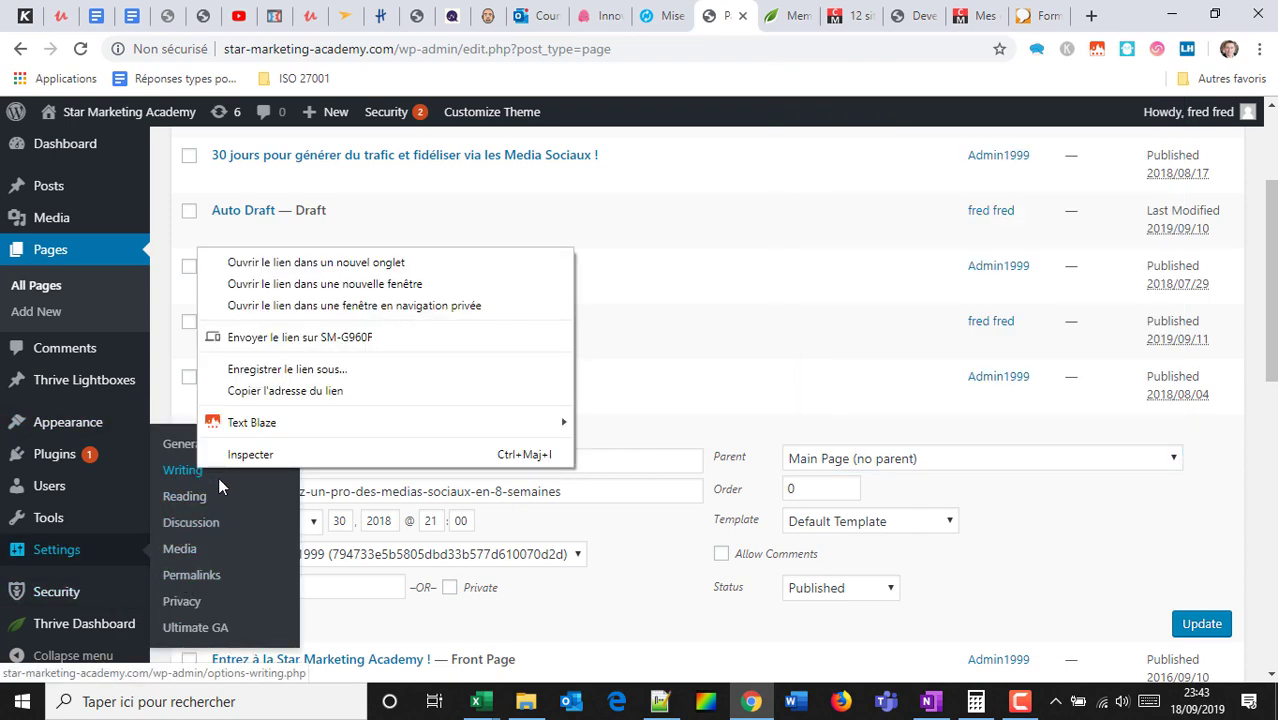
click(320, 262)
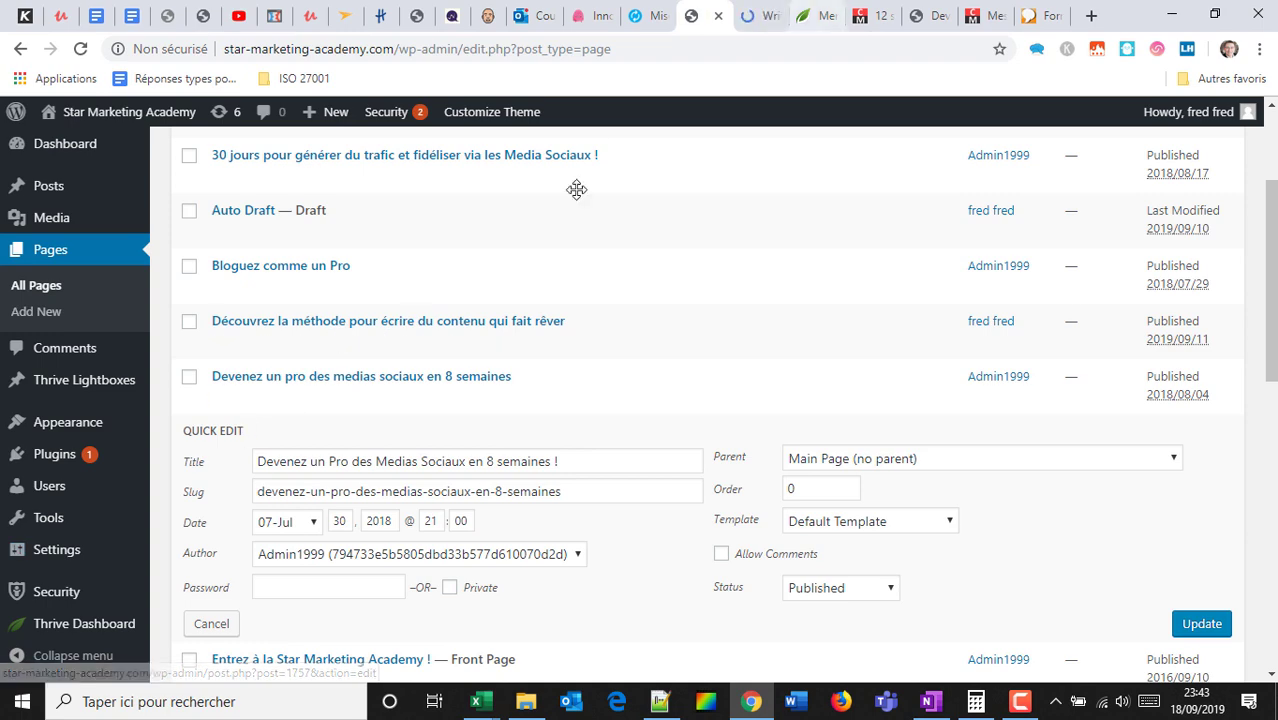
click(765, 10)
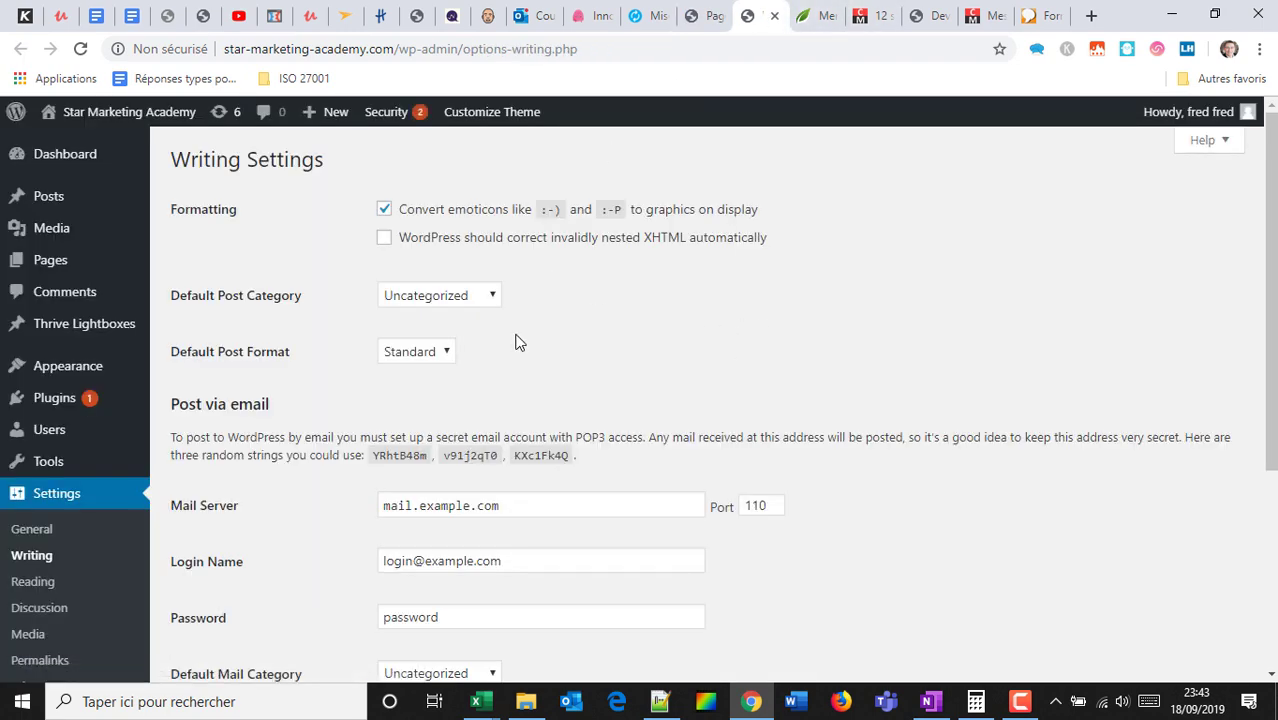
click(33, 581)
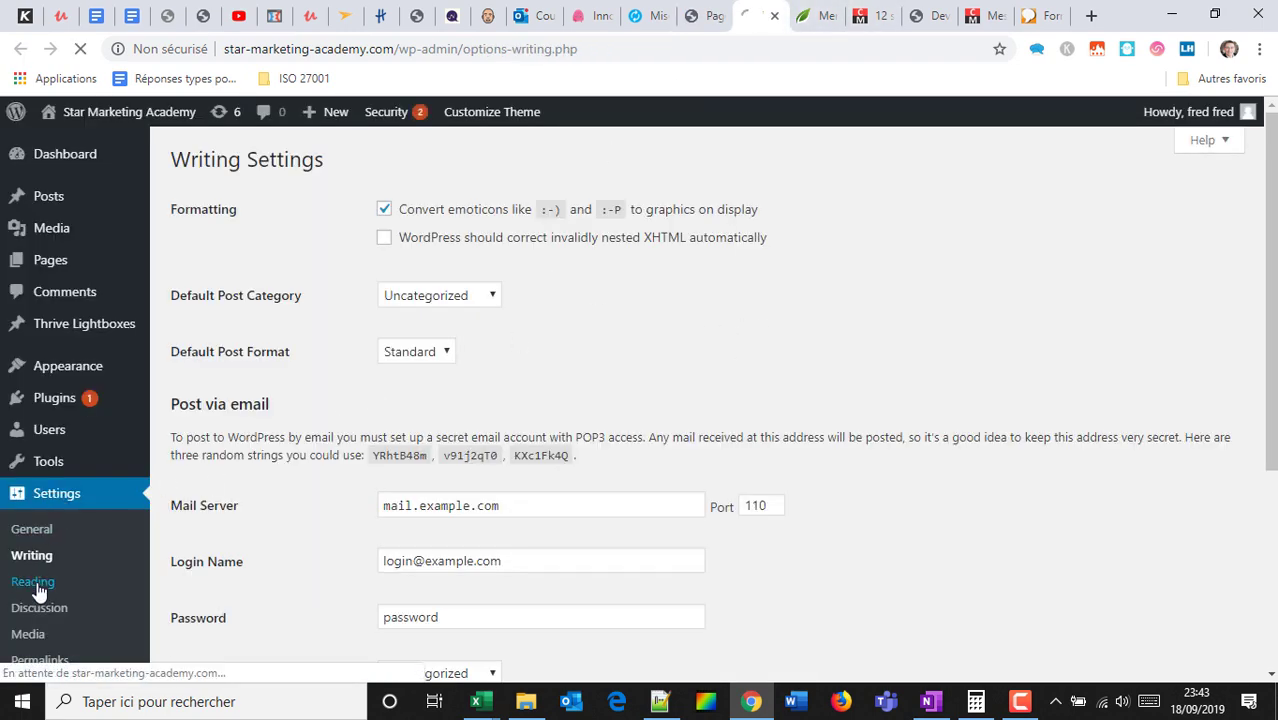
click(529, 292)
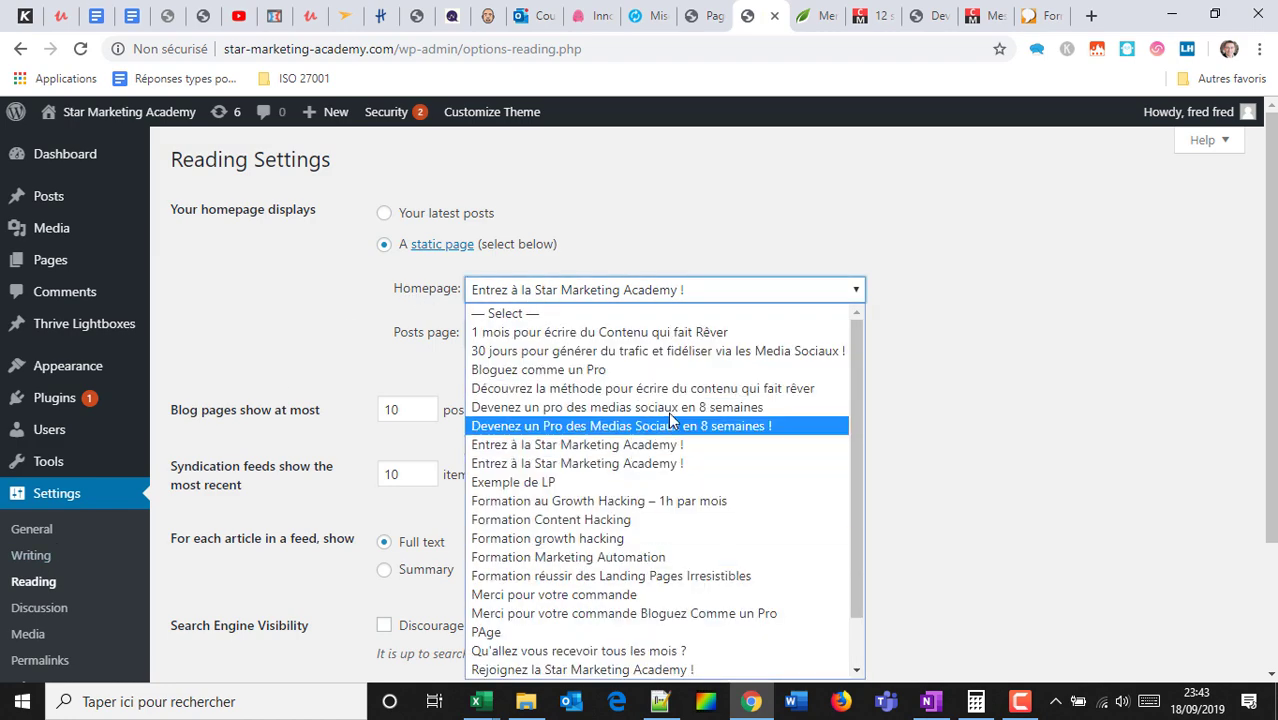
click(690, 369)
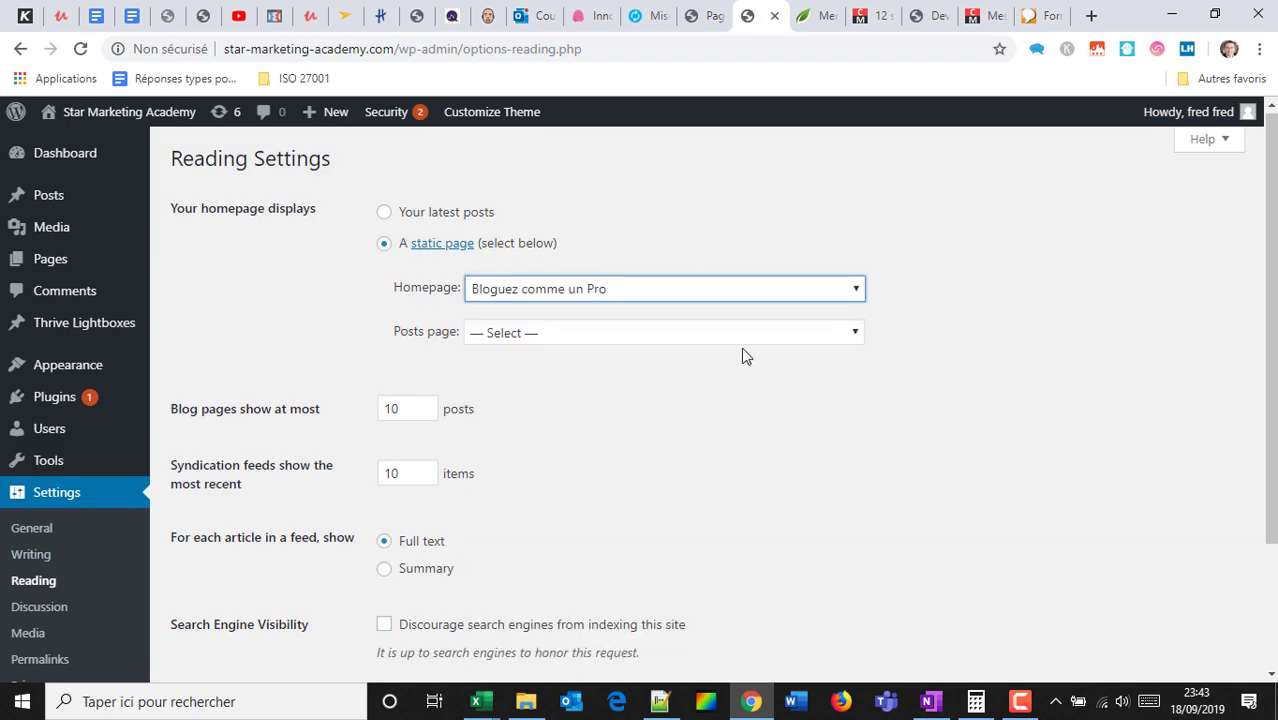
scroll(741, 352, down, 2)
scroll(733, 230, up, 2)
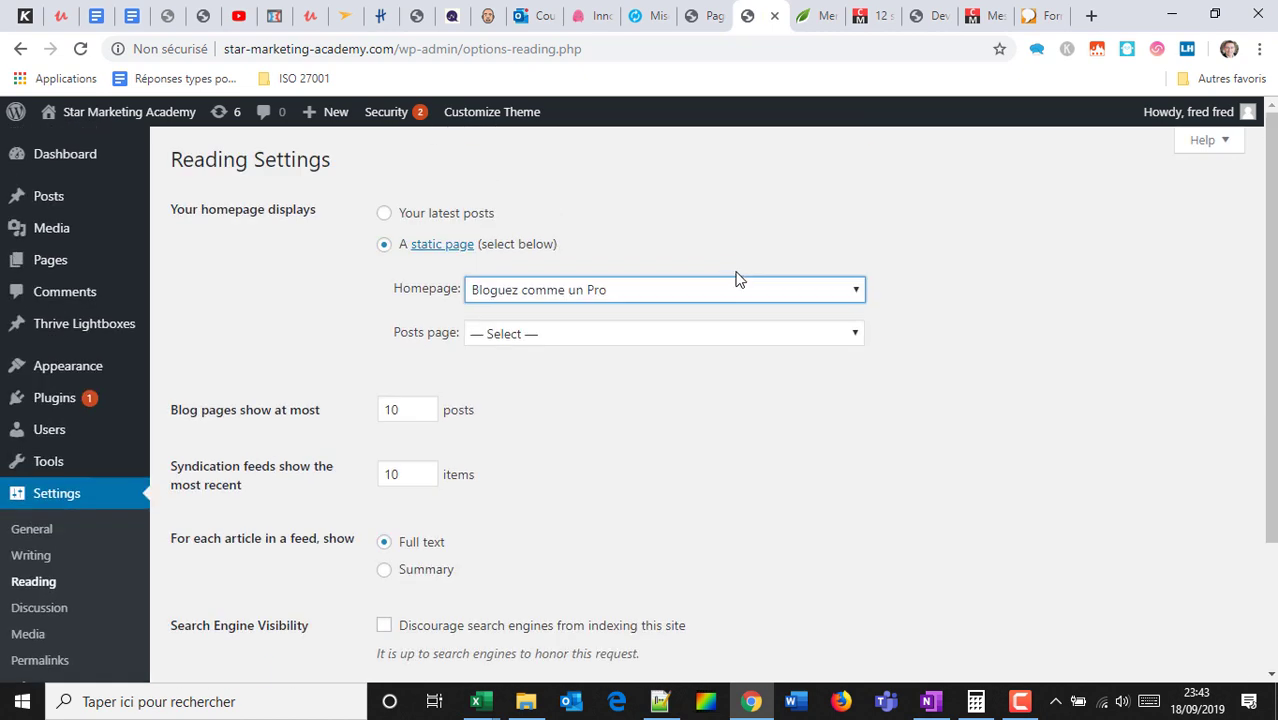
scroll(118, 677, down, 2)
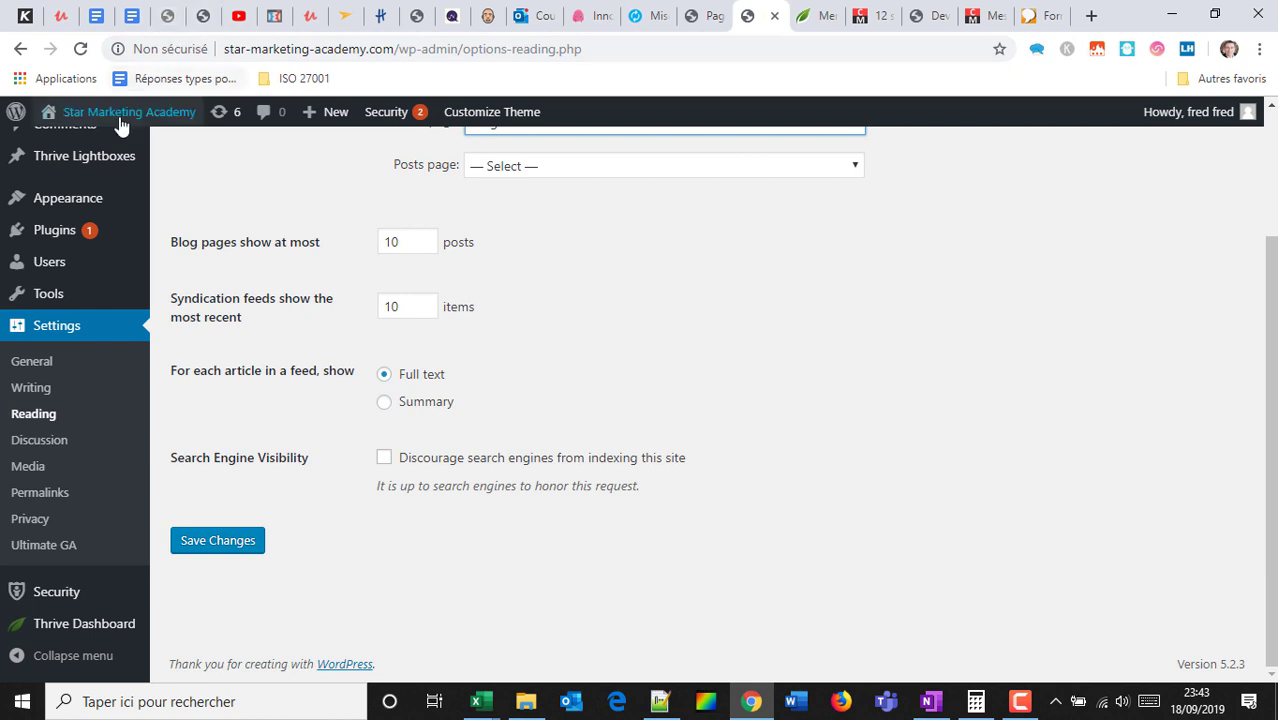
mouse_move(120, 125)
scroll(243, 217, up, 2)
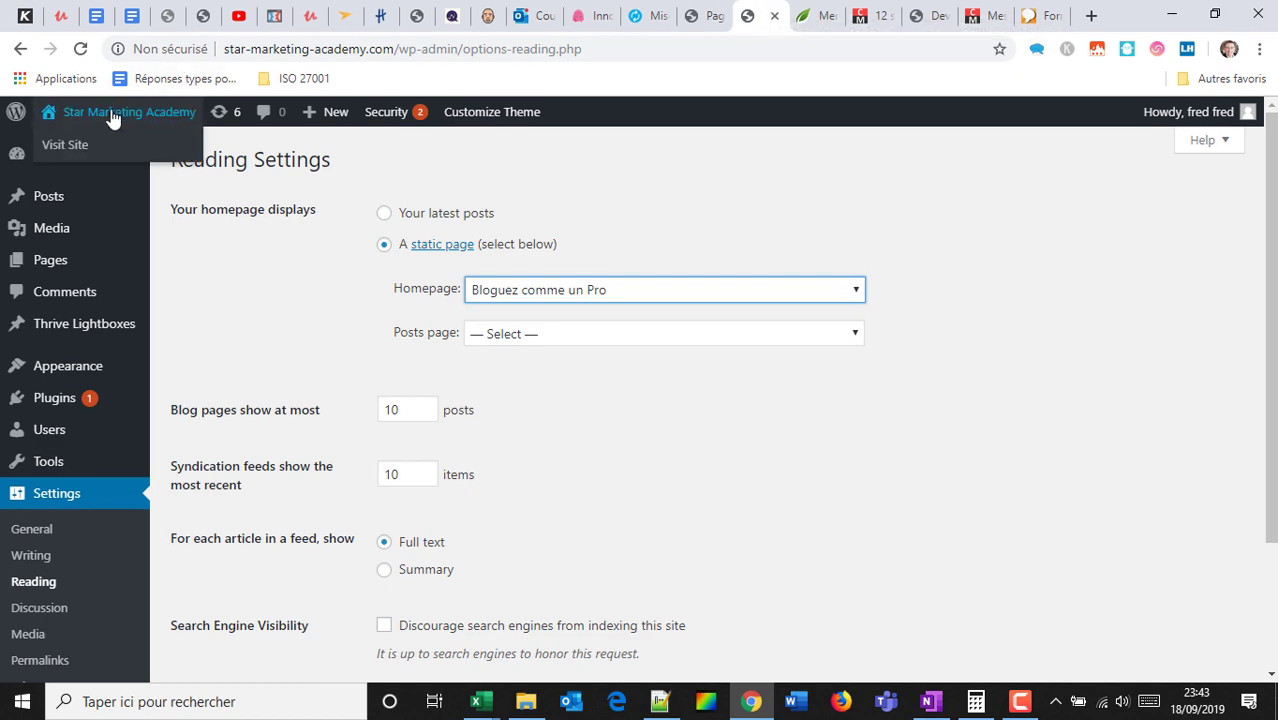
Open the live site homepage and highlight its headline and subtitle.
click(62, 150)
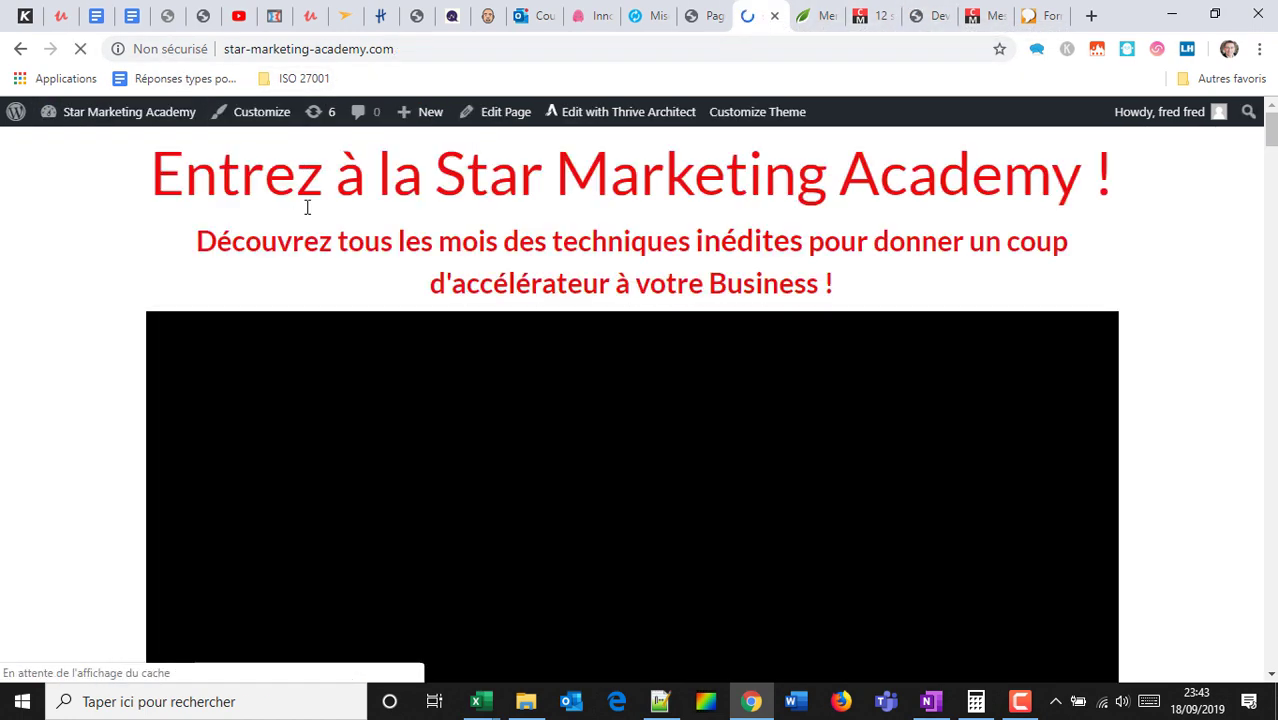
drag(307, 207, 707, 420)
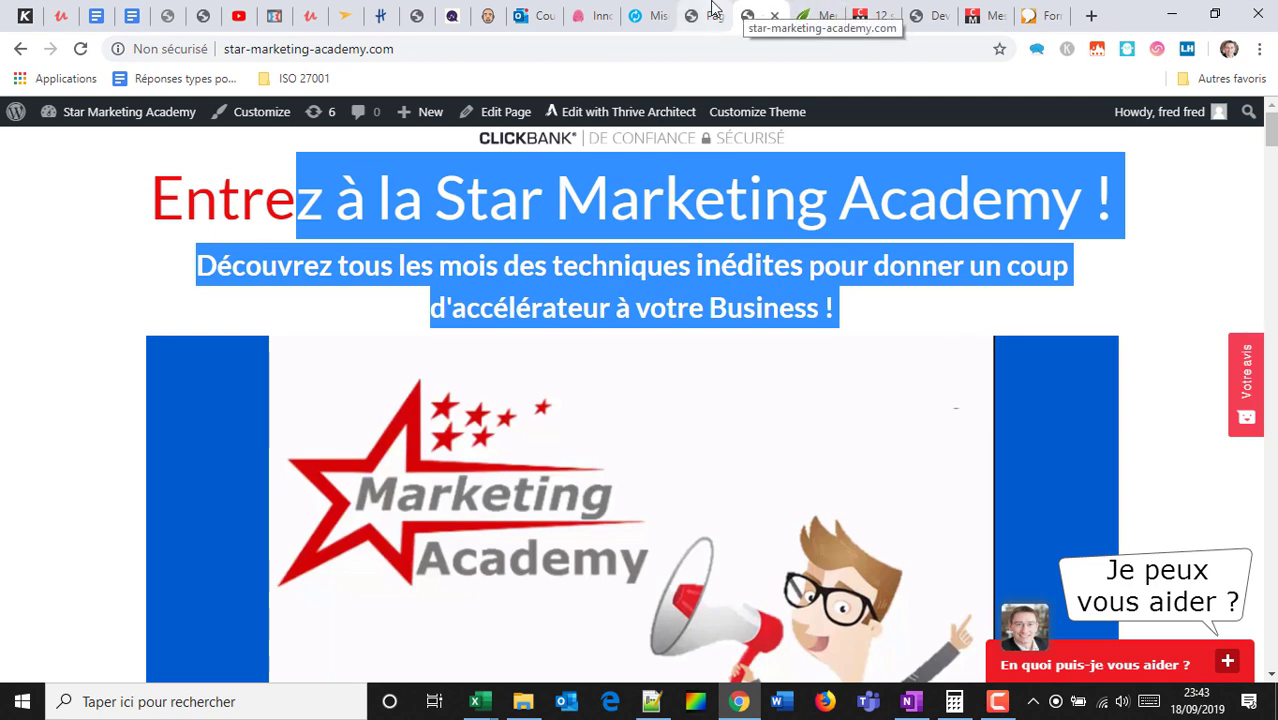
click(703, 16)
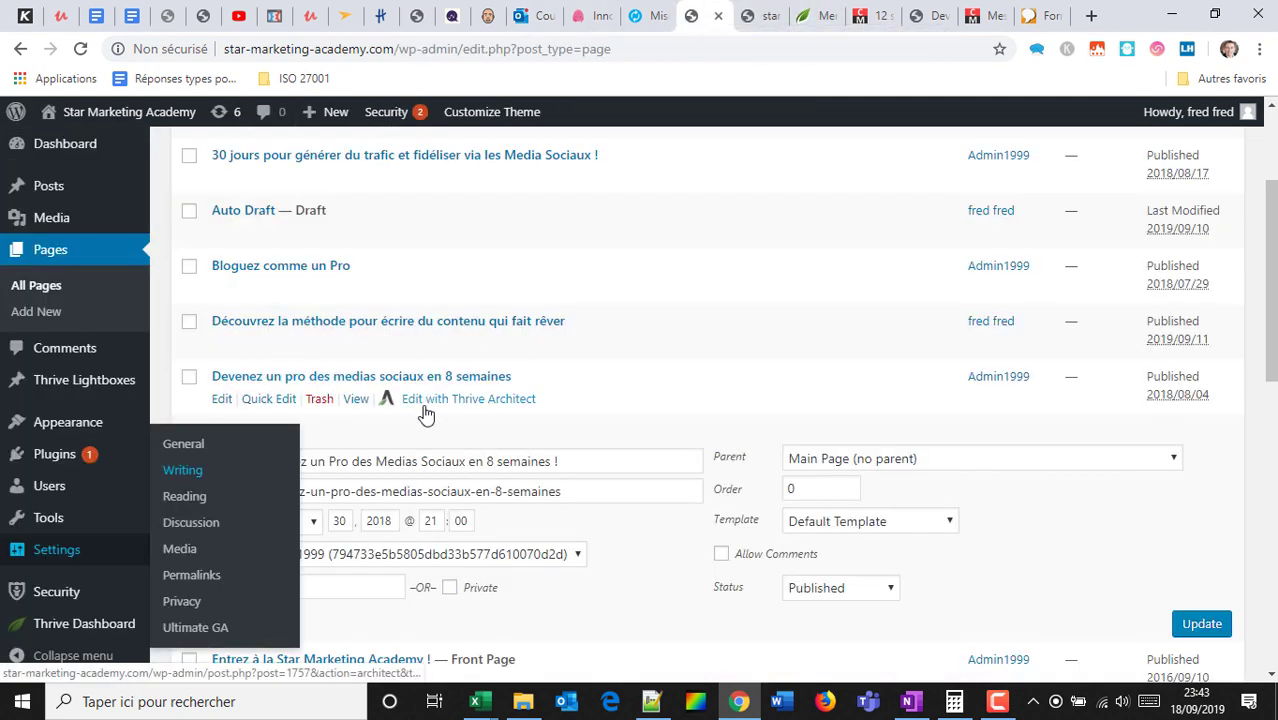
View the 'Devenez un Pro des Medias Sociaux' page in a new tab, then close both site tabs.
right_click(348, 408)
click(400, 417)
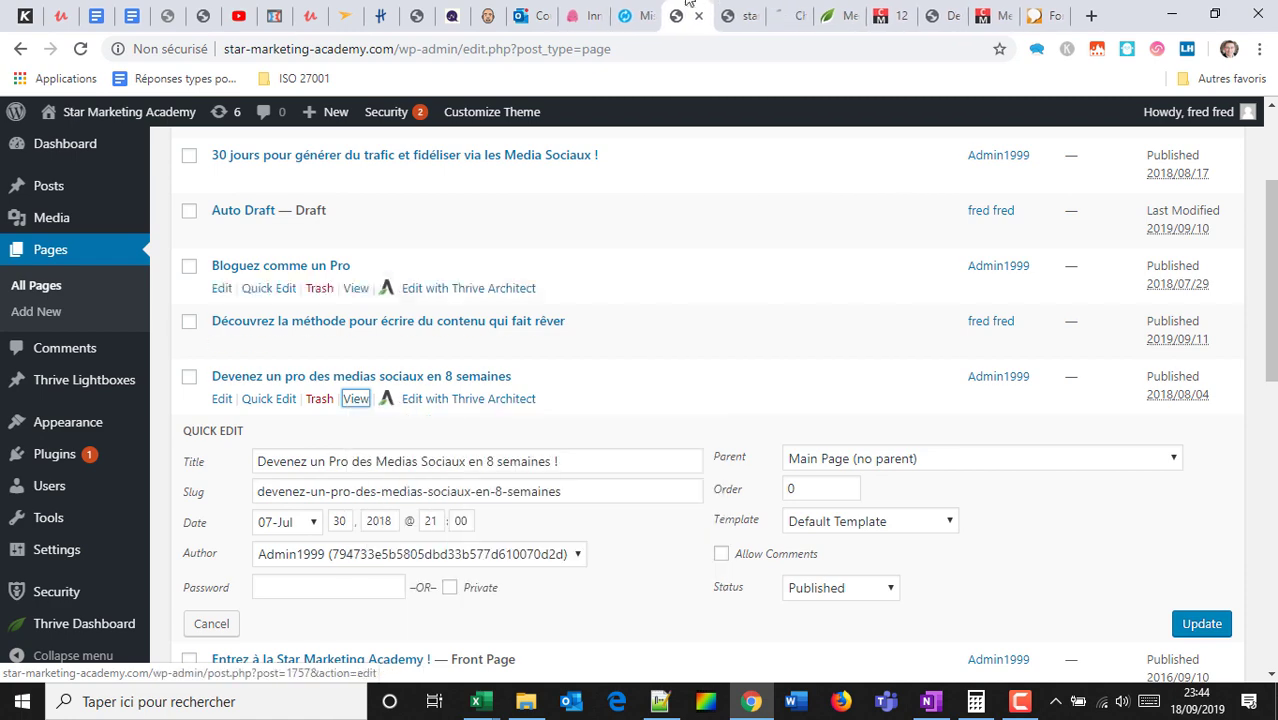
click(786, 14)
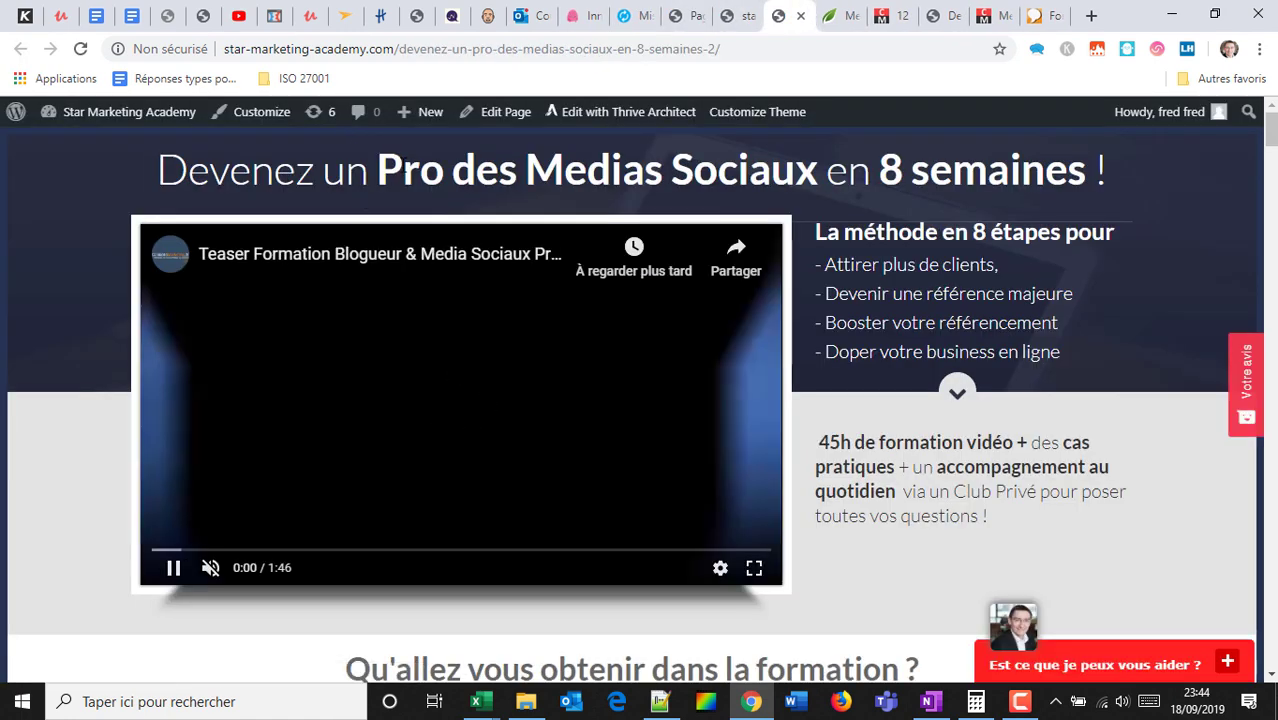
scroll(400, 170, down, 8)
scroll(400, 166, down, 20)
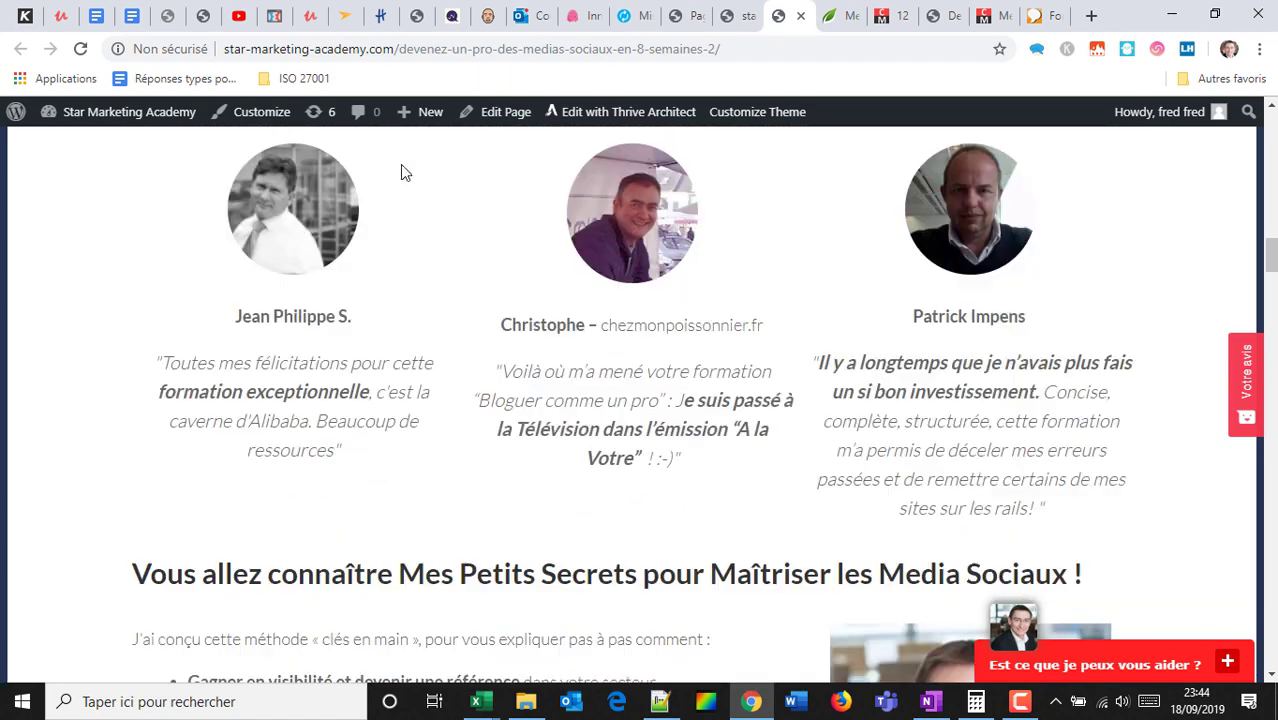
click(801, 16)
click(749, 16)
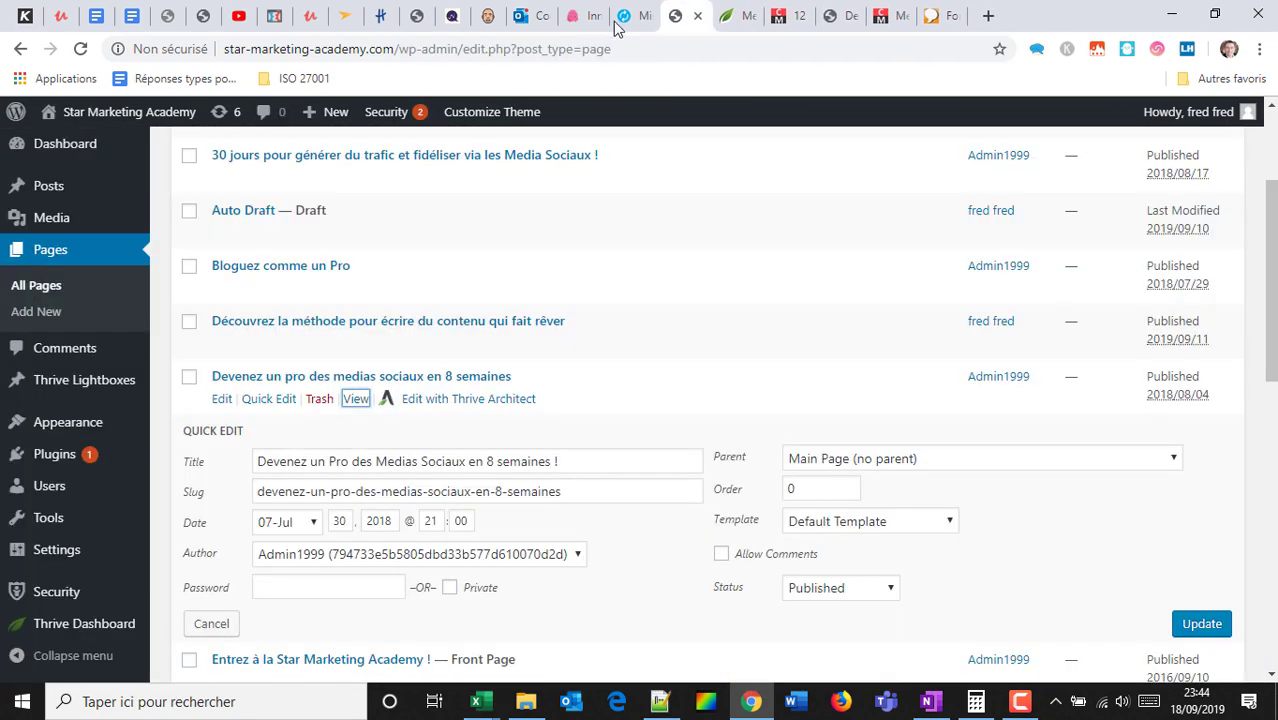
mouse_move(145, 150)
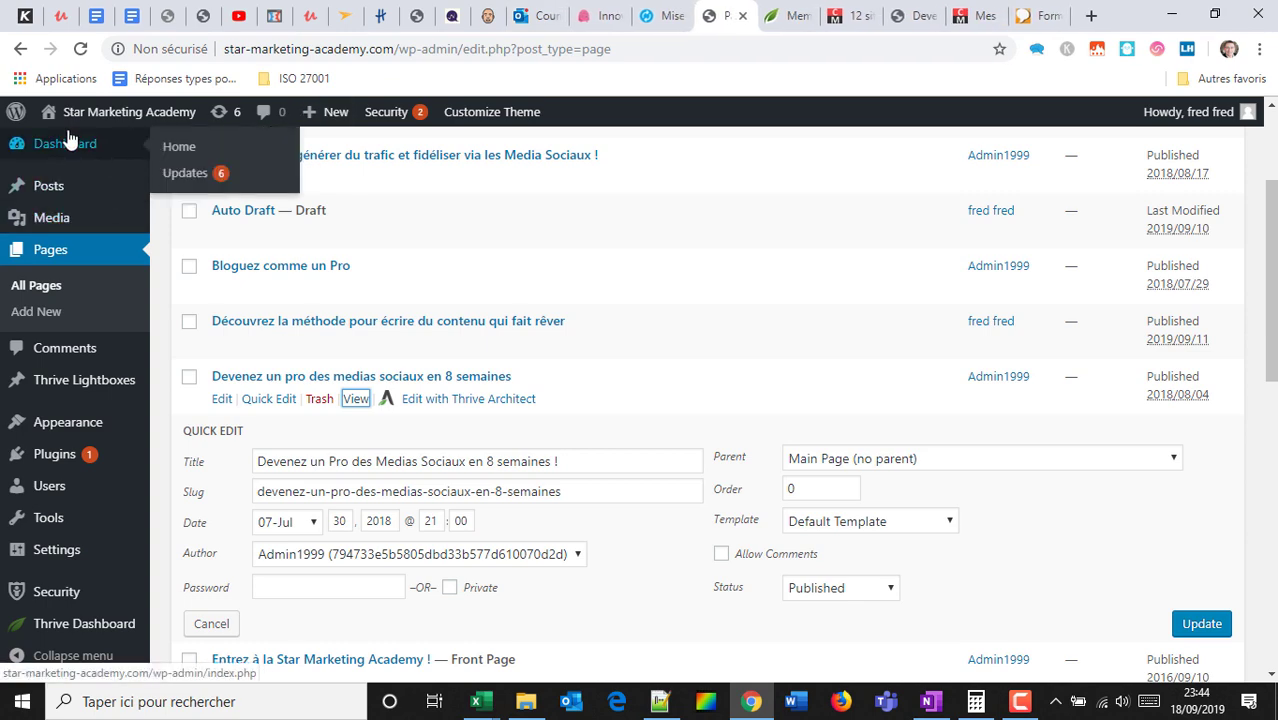
scroll(488, 277, up, 2)
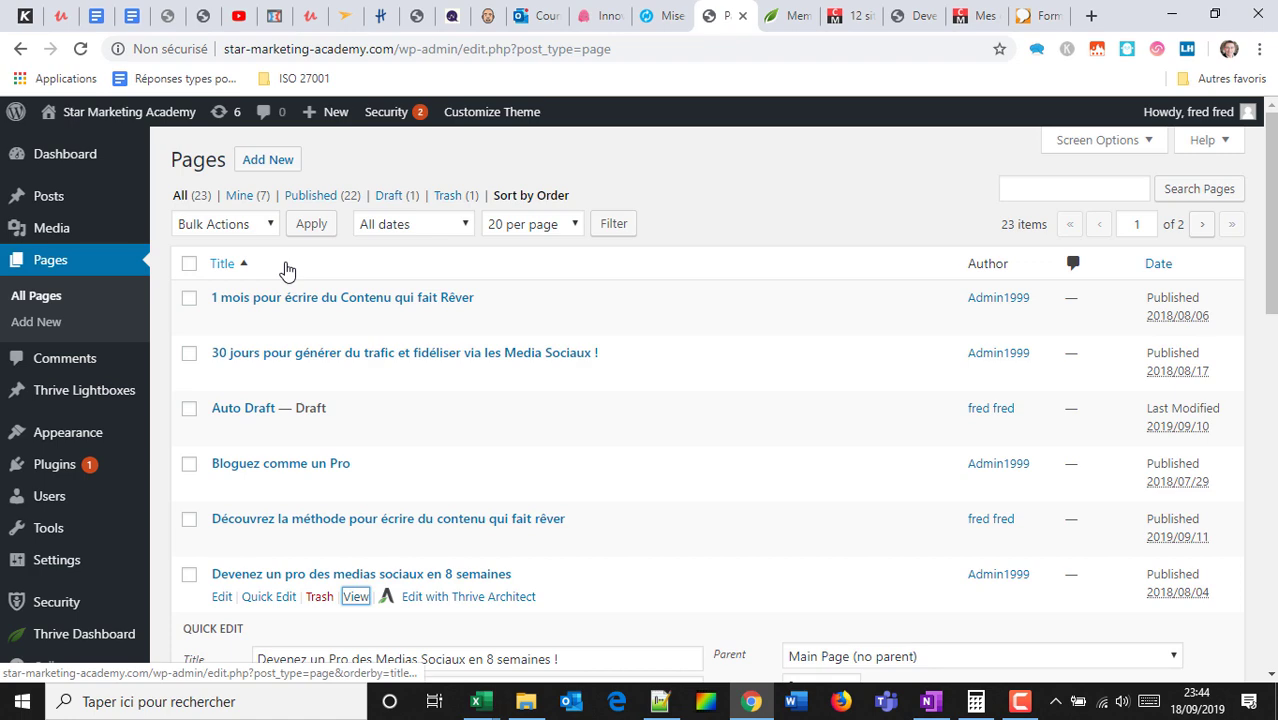
scroll(200, 270, down, 1)
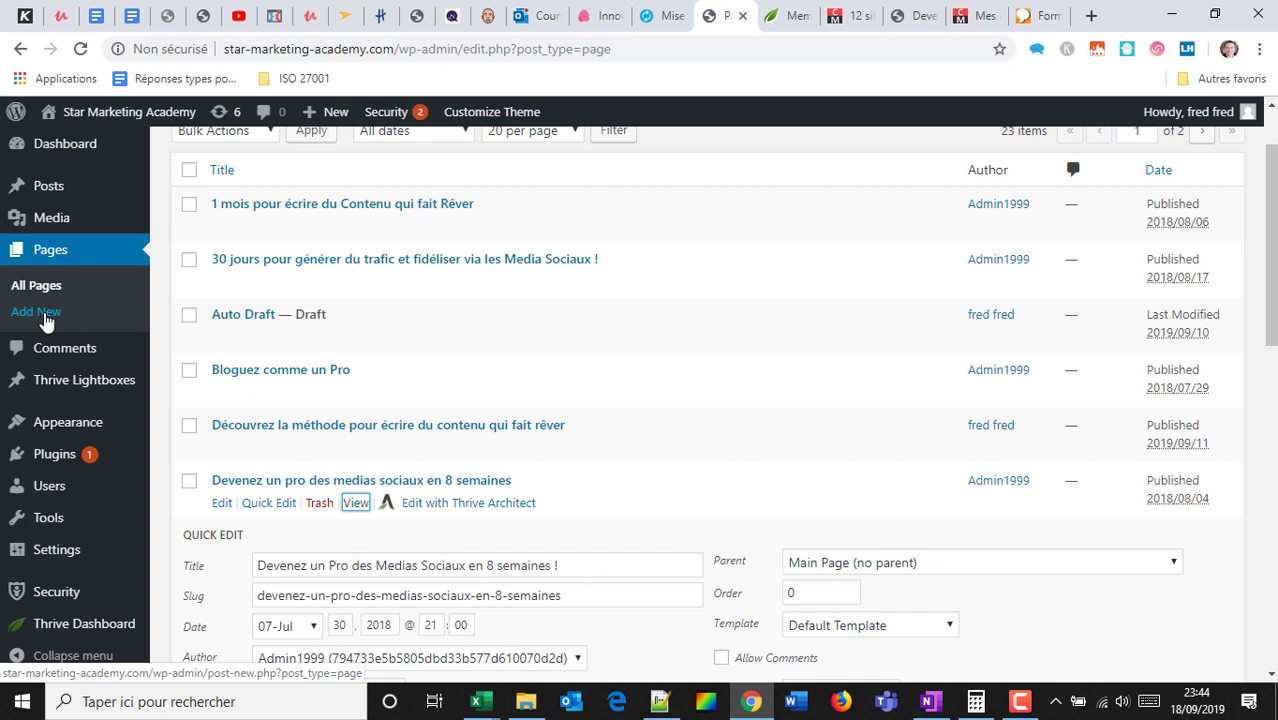
Create a new page titled 'Formation Chatbot Messenger Manychat'.
click(45, 318)
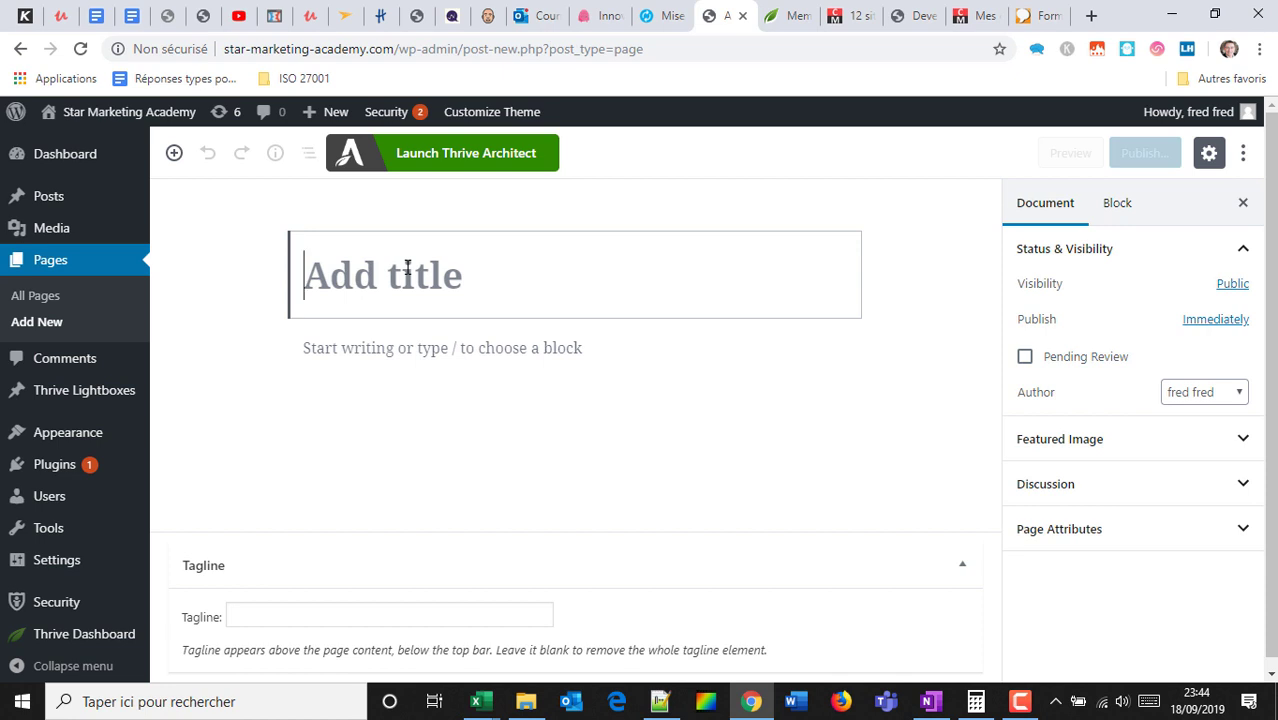
text(Form)
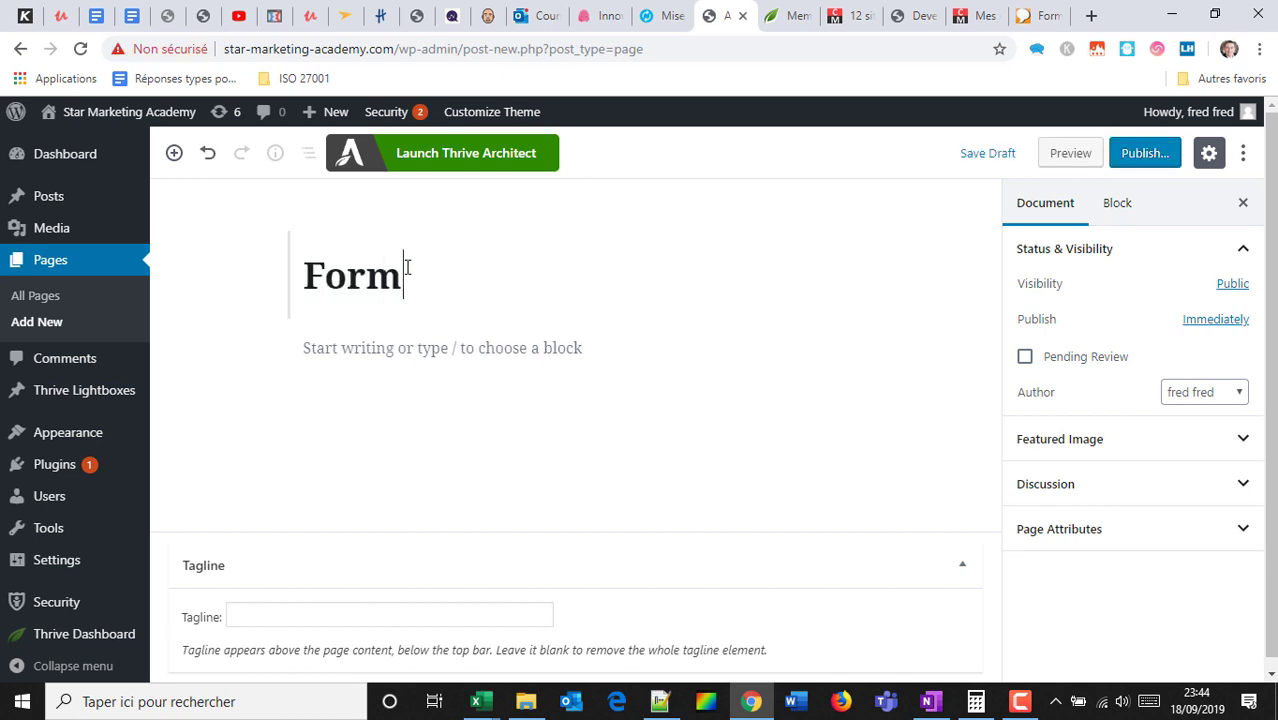
text(ation Chatb)
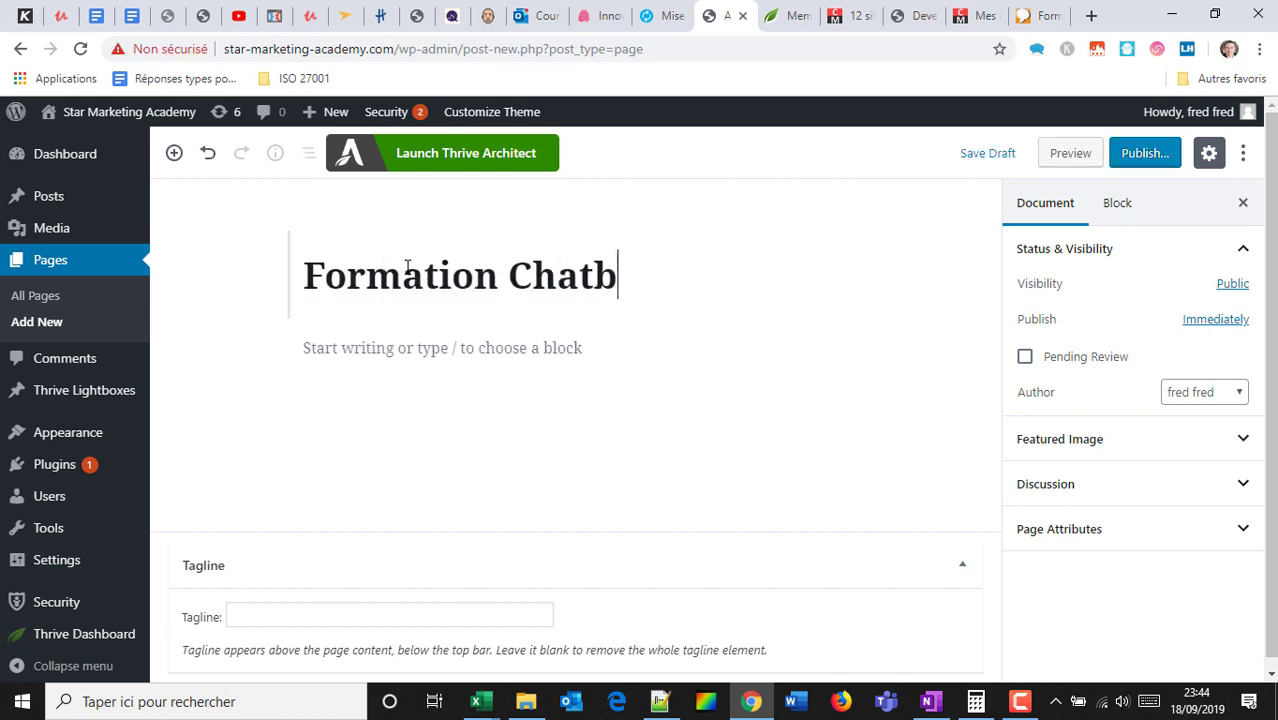
key(BackSpace)
key(BackSpace)
key(BackSpace)
key(BackSpace)
key(BackSpace)
text(Ma)
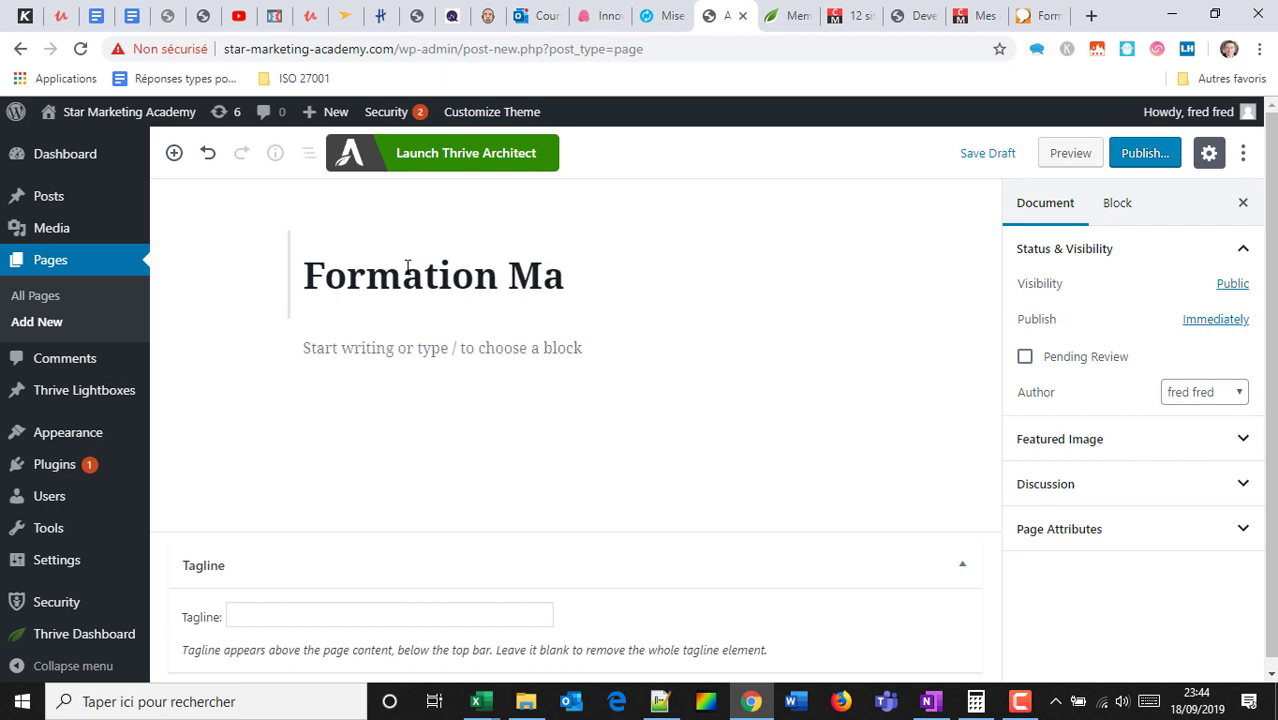
text(nychat)
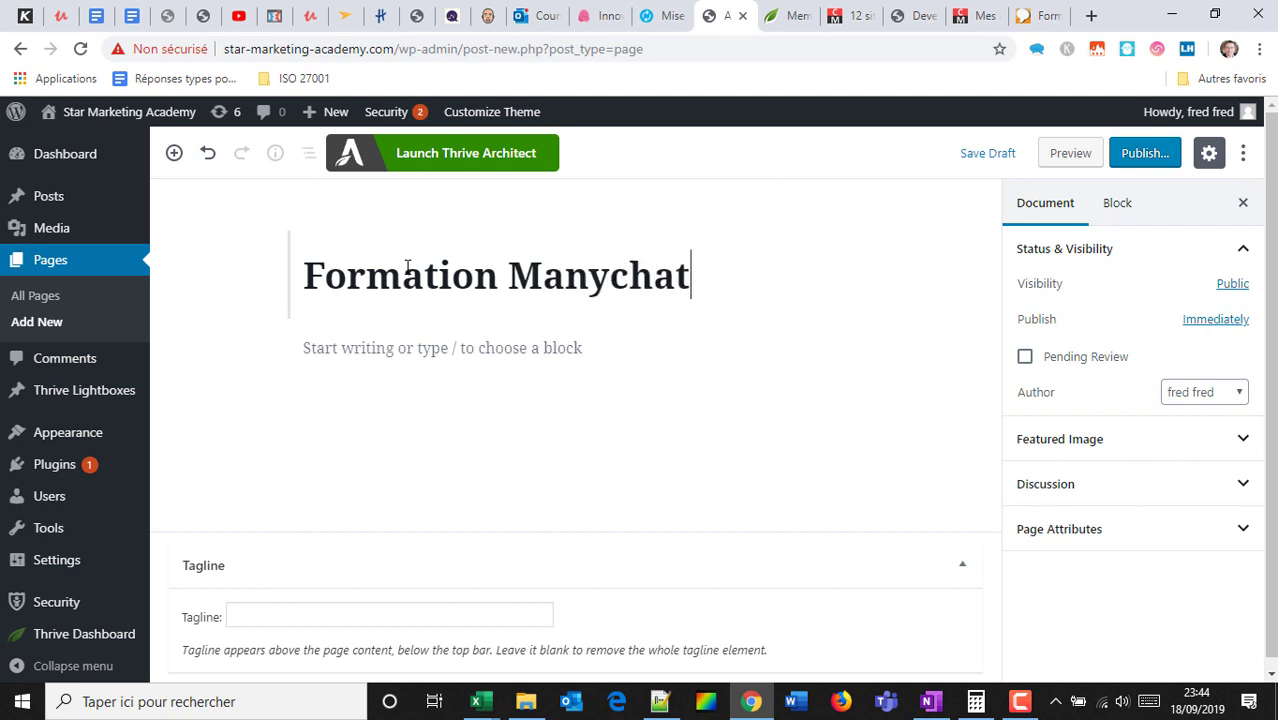
key(ctrl+Left)
text(Chat)
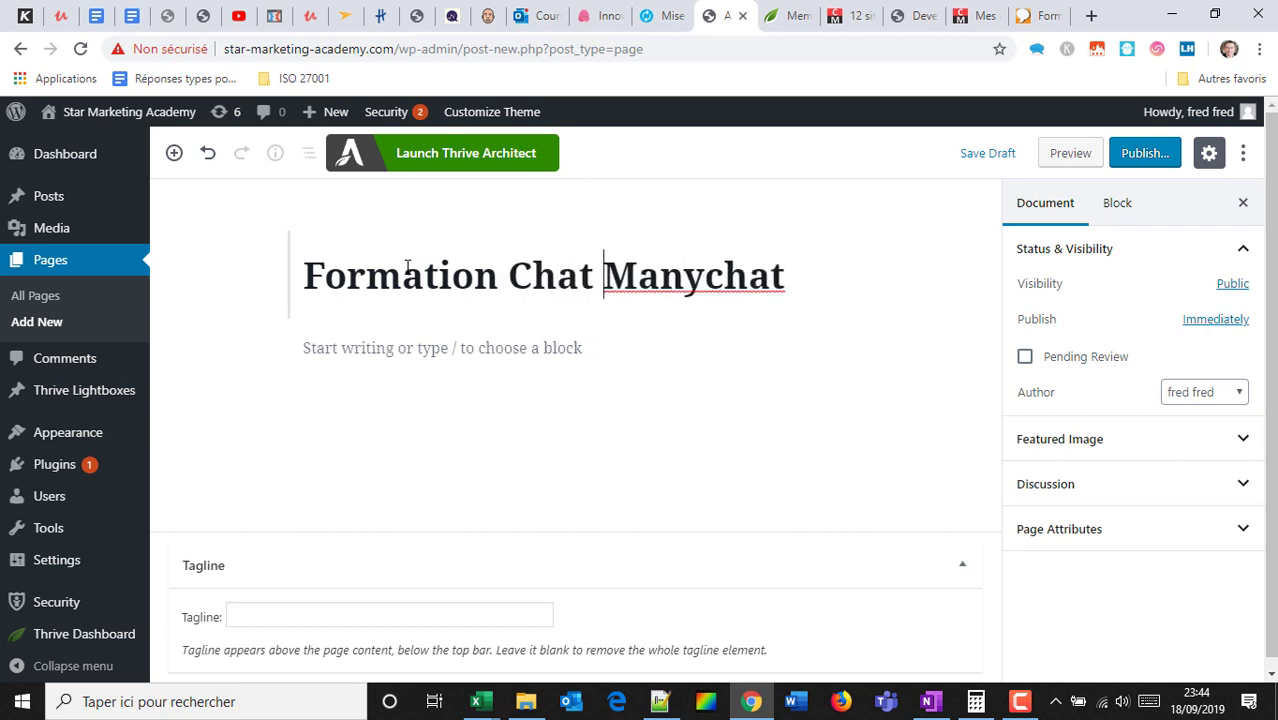
key(BackSpace)
text(bot Mes)
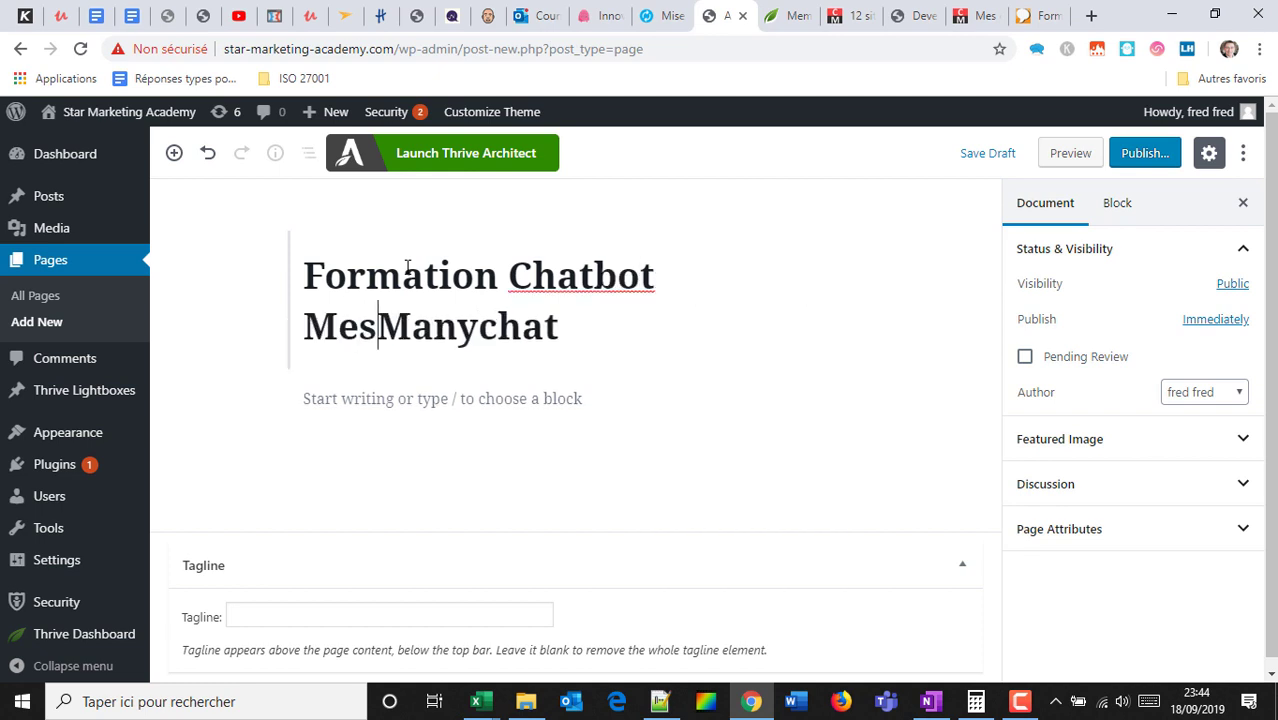
text(senger)
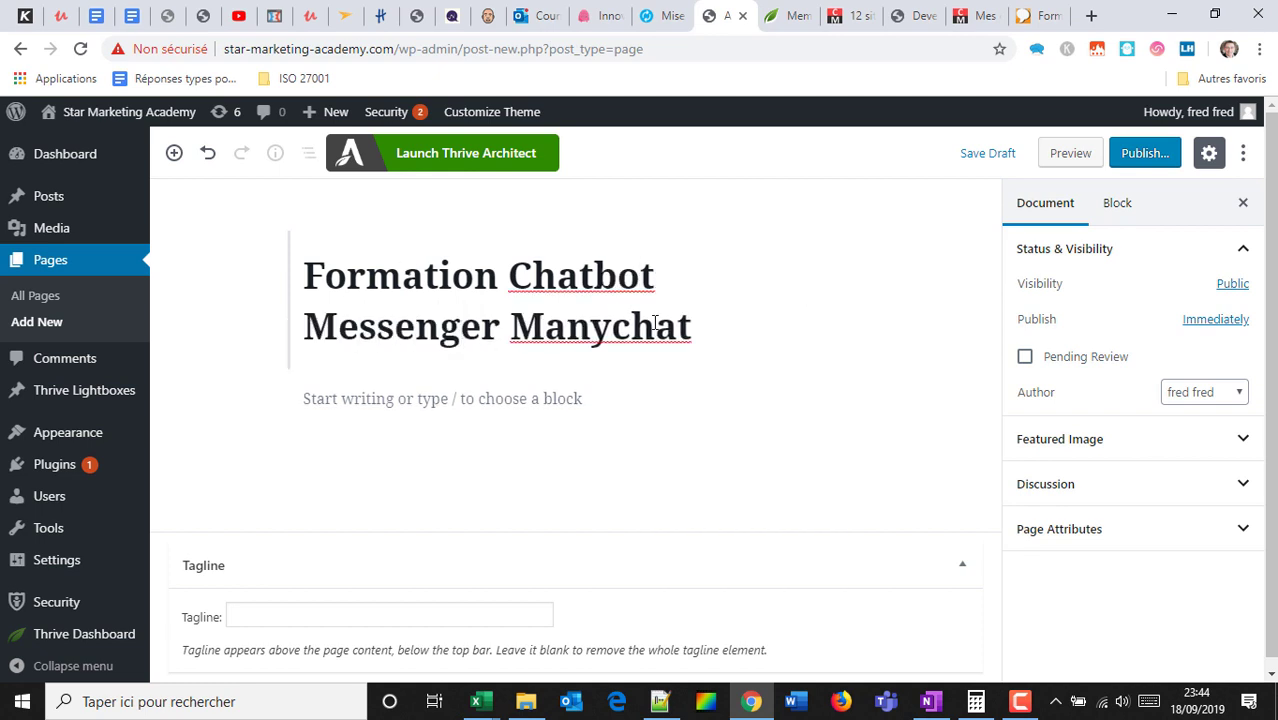
Publish the page, view it live, return to the editor and update it.
click(1150, 158)
click(1156, 164)
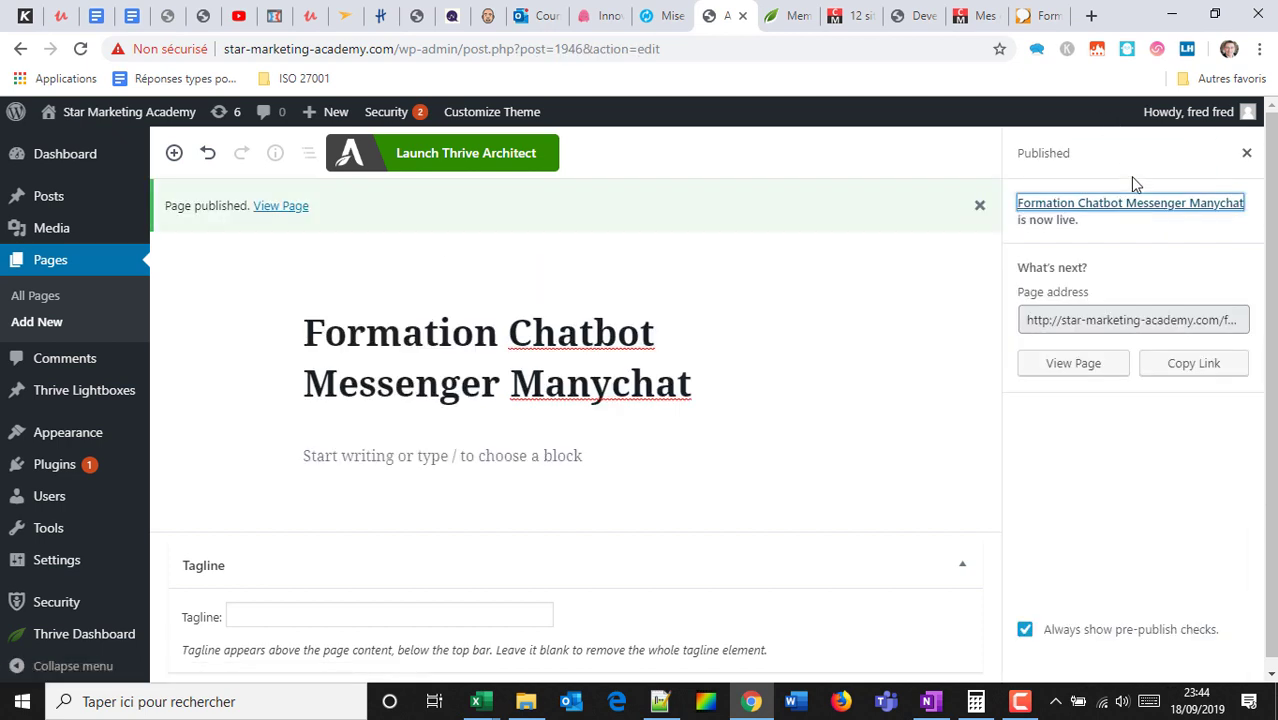
click(1072, 365)
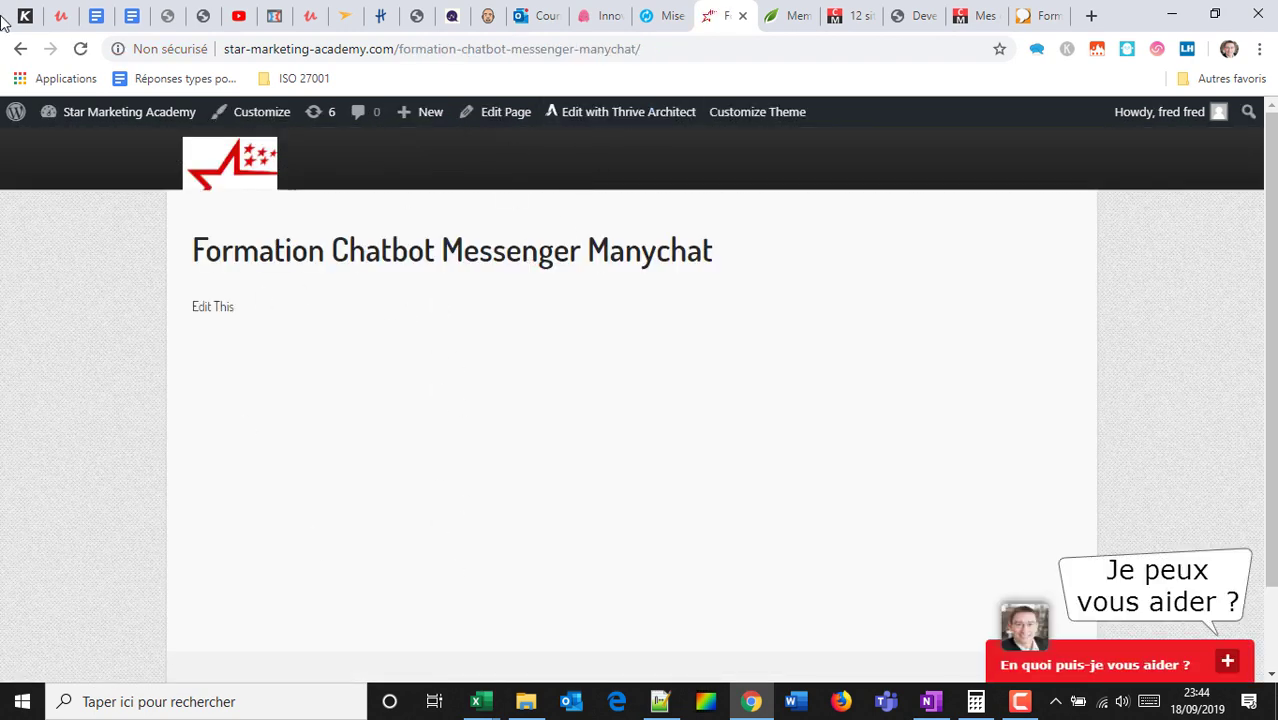
click(21, 52)
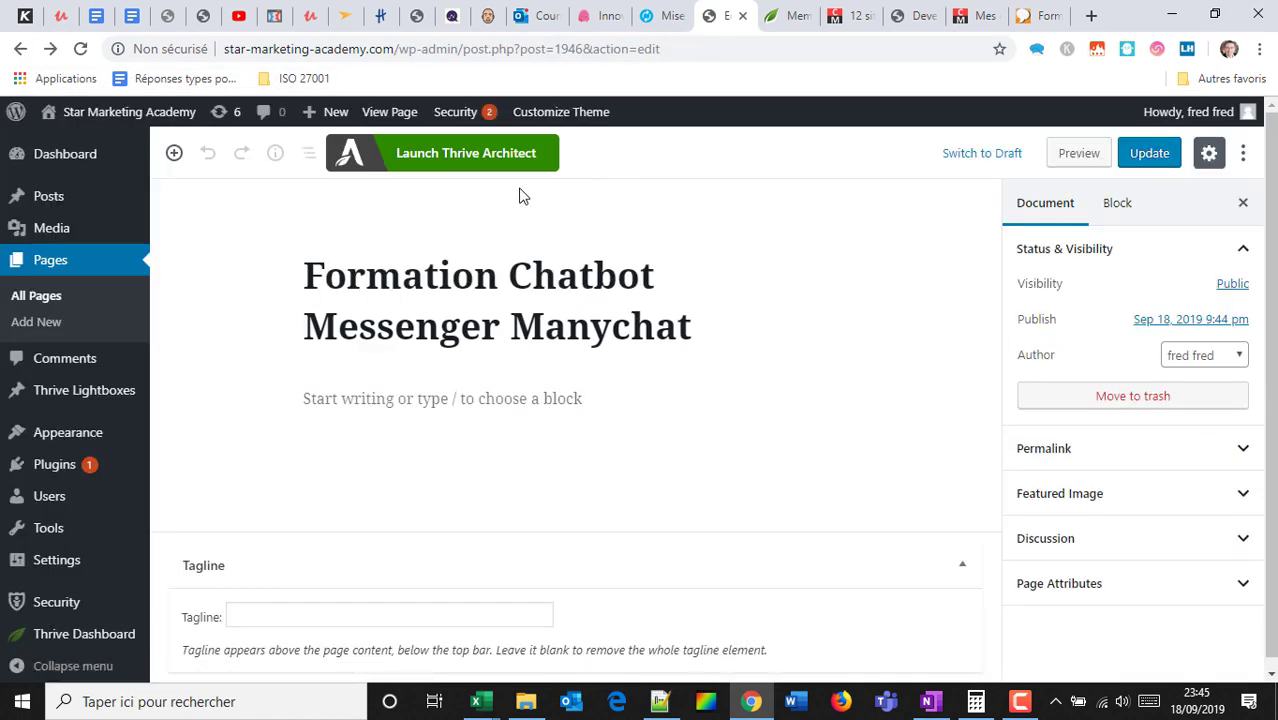
click(1141, 165)
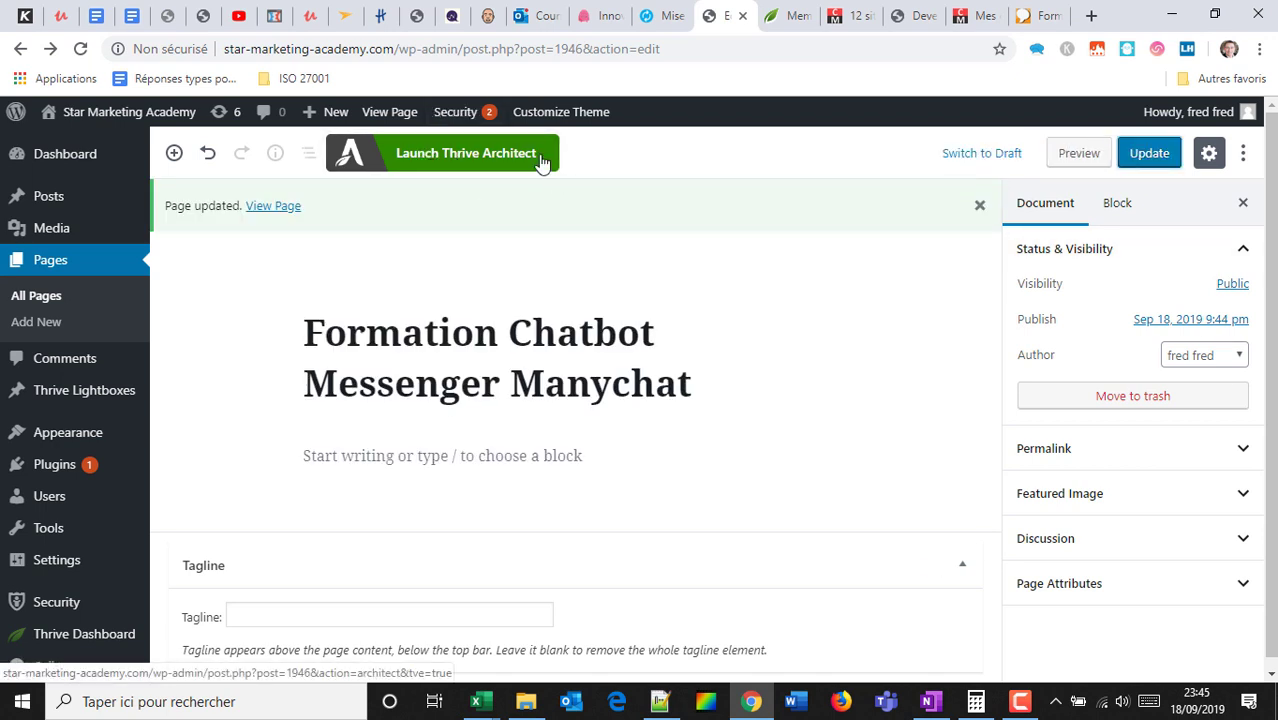
Launch Thrive Architect, preview the element and template panels, and show page settings.
click(466, 163)
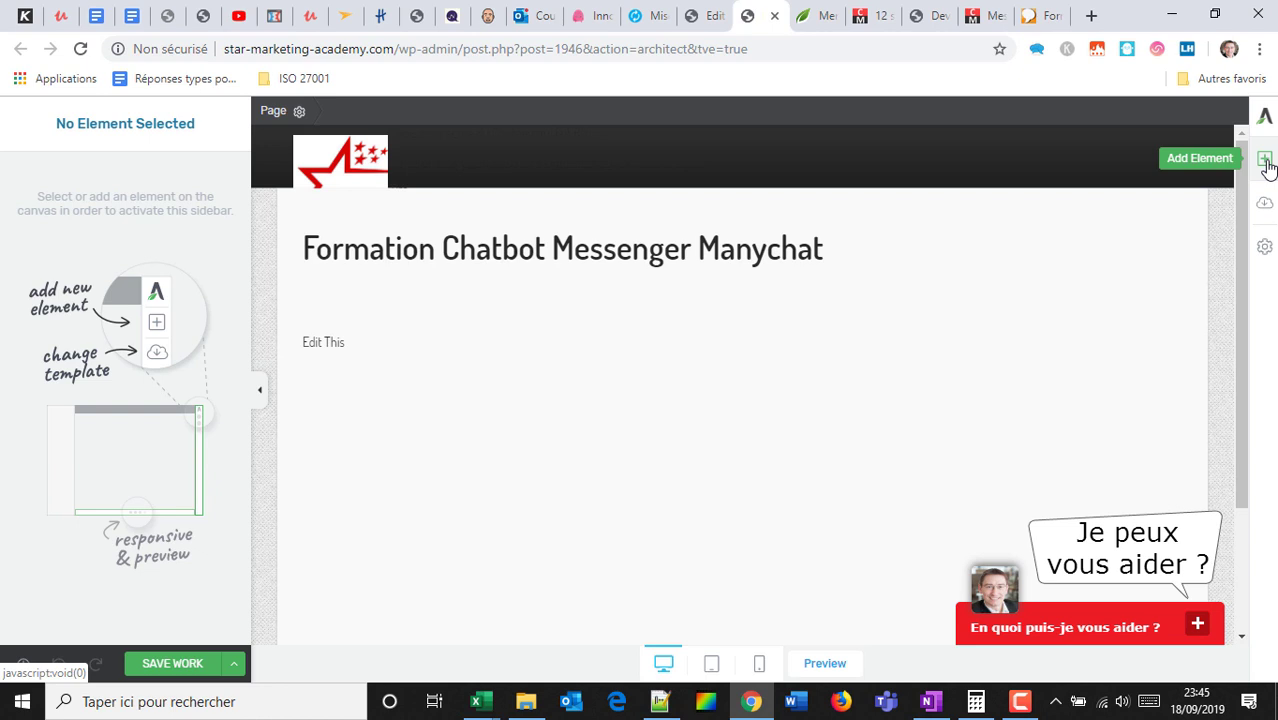
click(1265, 162)
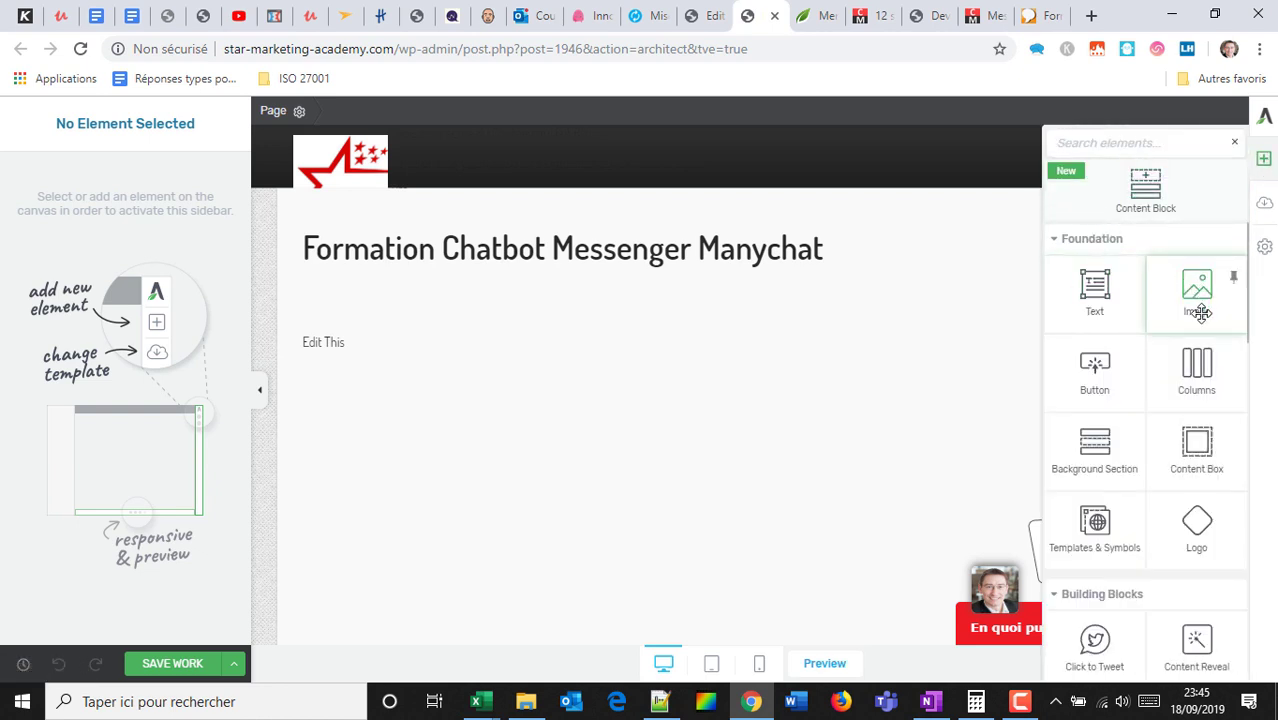
click(1264, 162)
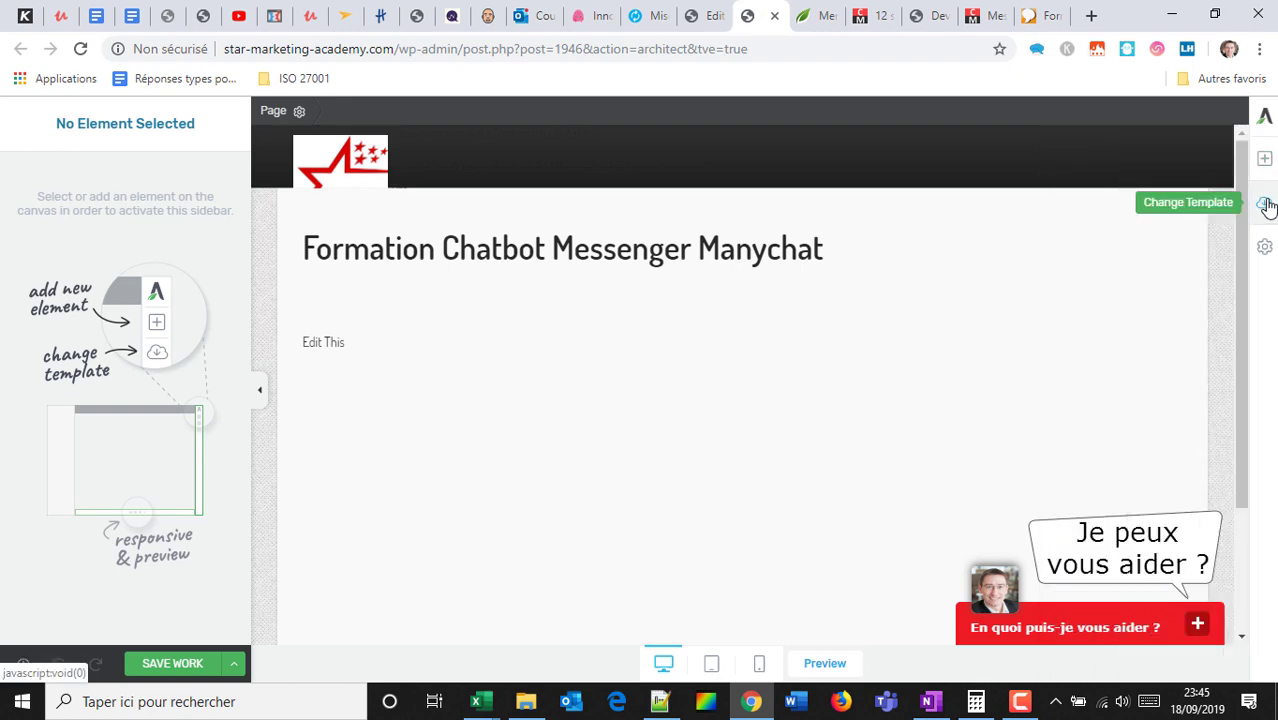
click(1265, 205)
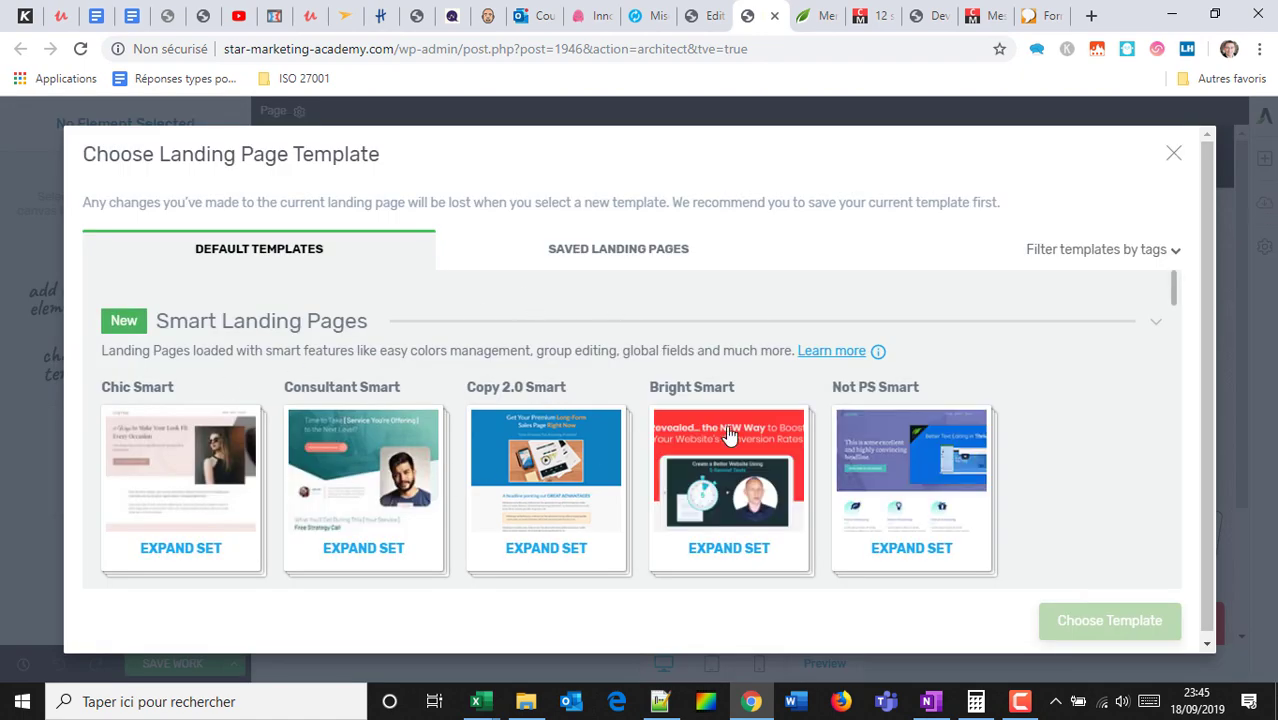
click(1172, 158)
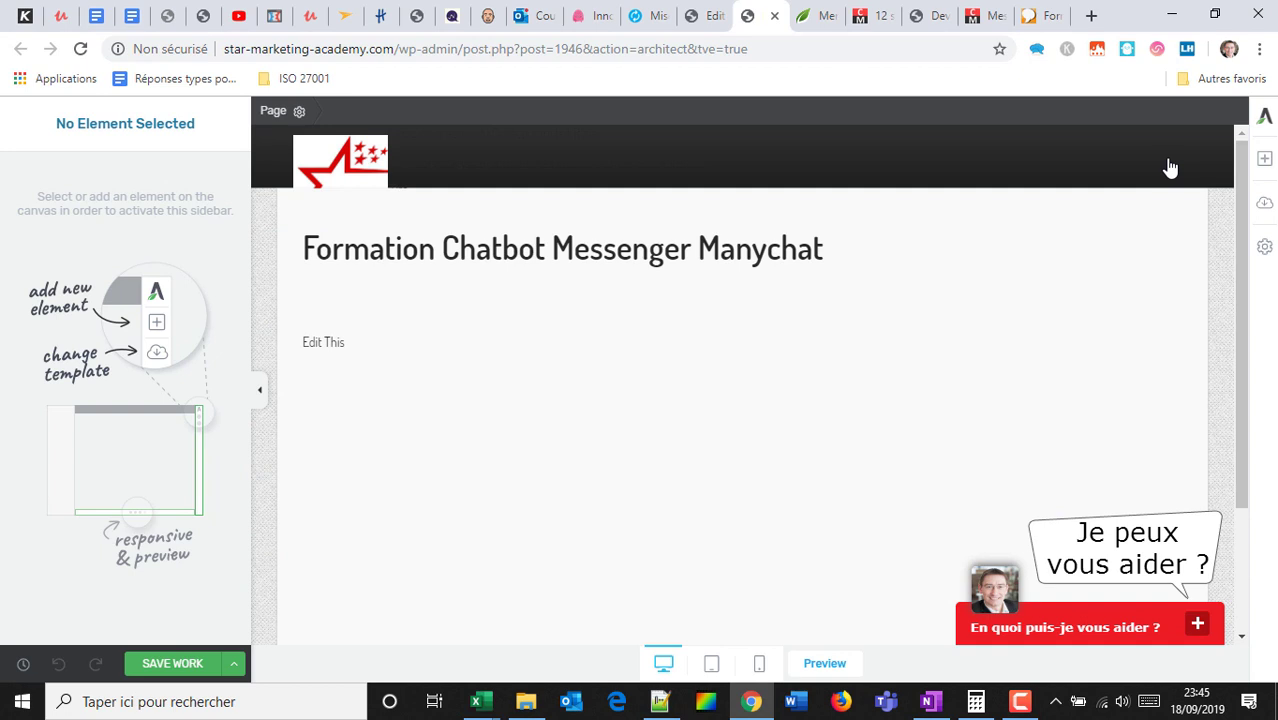
click(1265, 246)
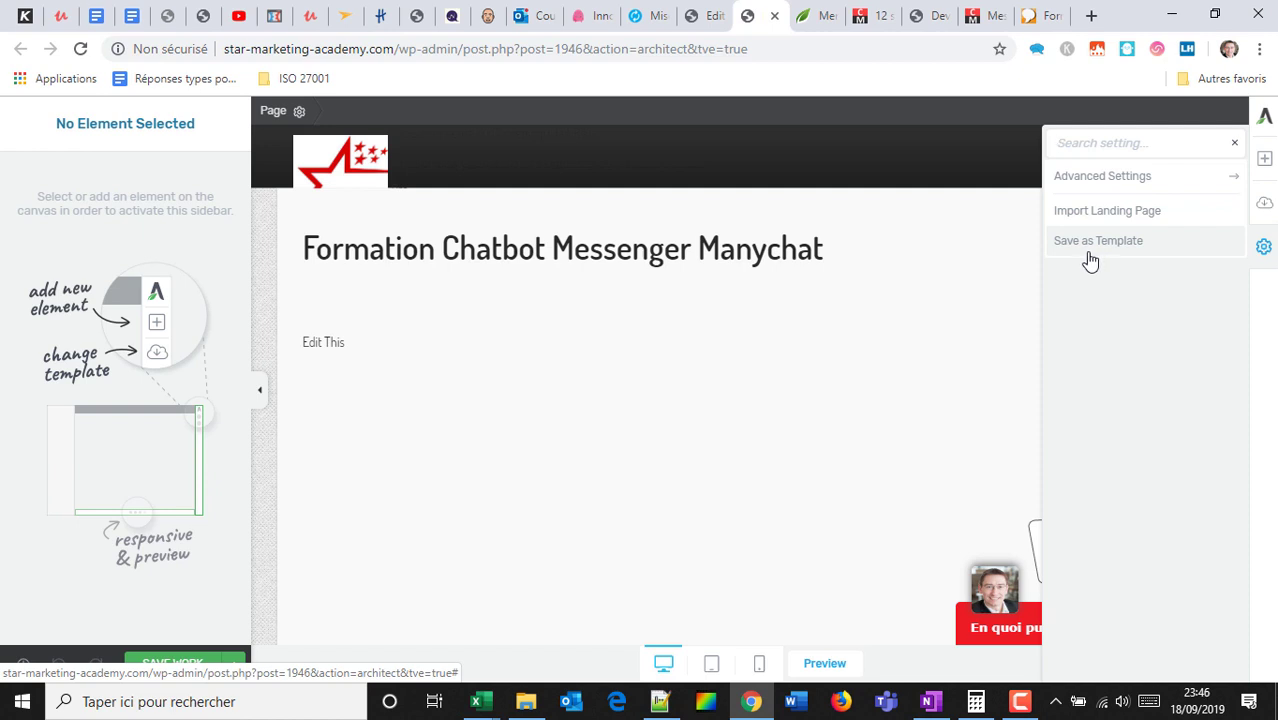
Check the Linkedin training landing page tab, then close the WordPress page-edit tab.
click(1077, 8)
scroll(567, 268, down, 4)
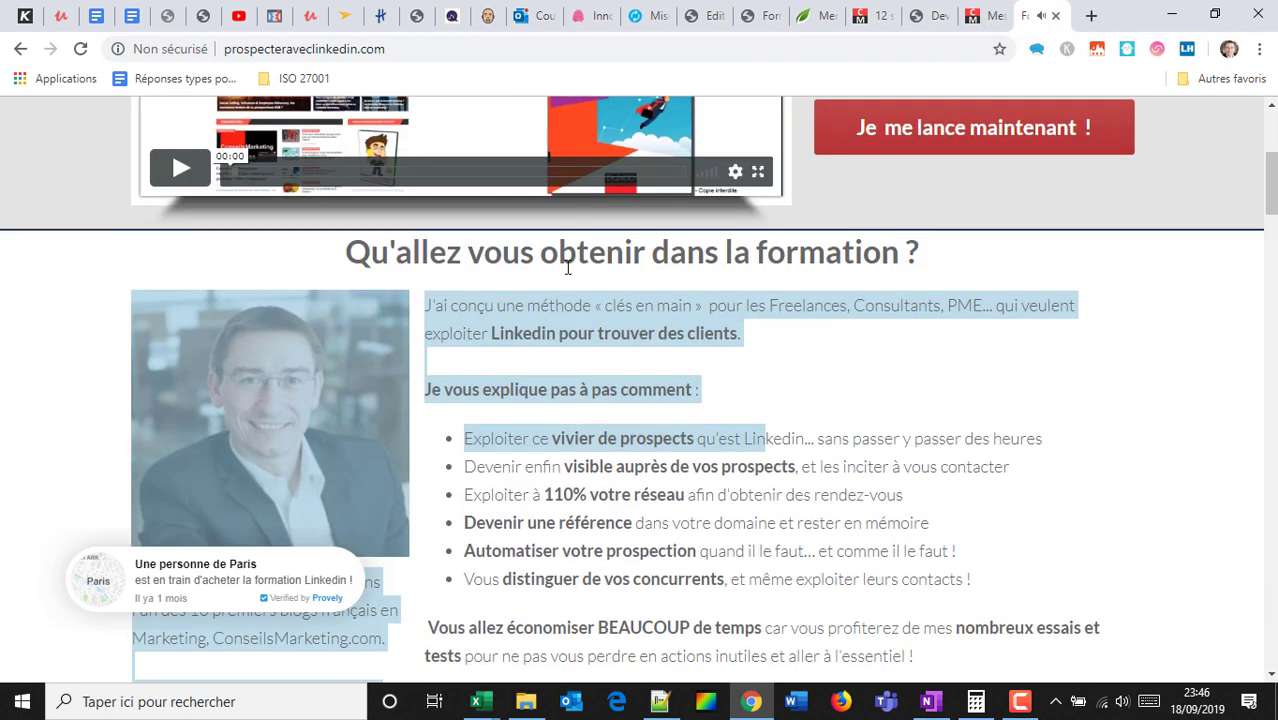
scroll(567, 268, up, 4)
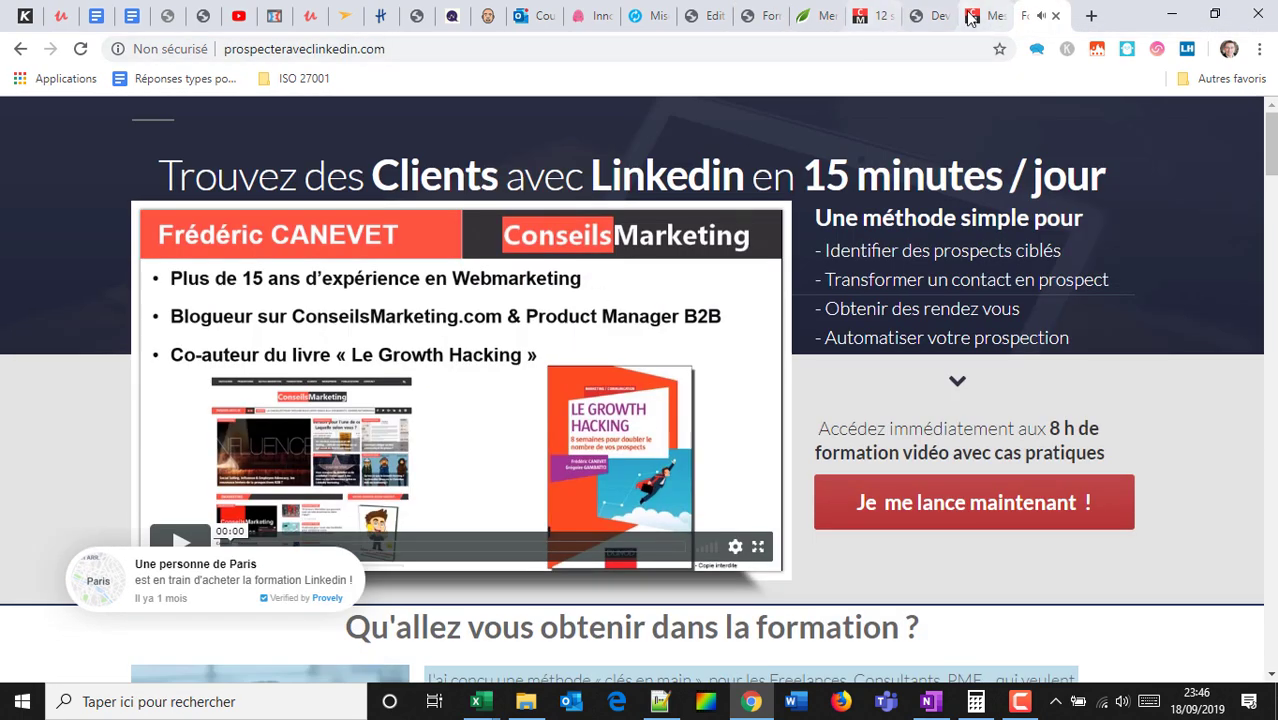
click(716, 10)
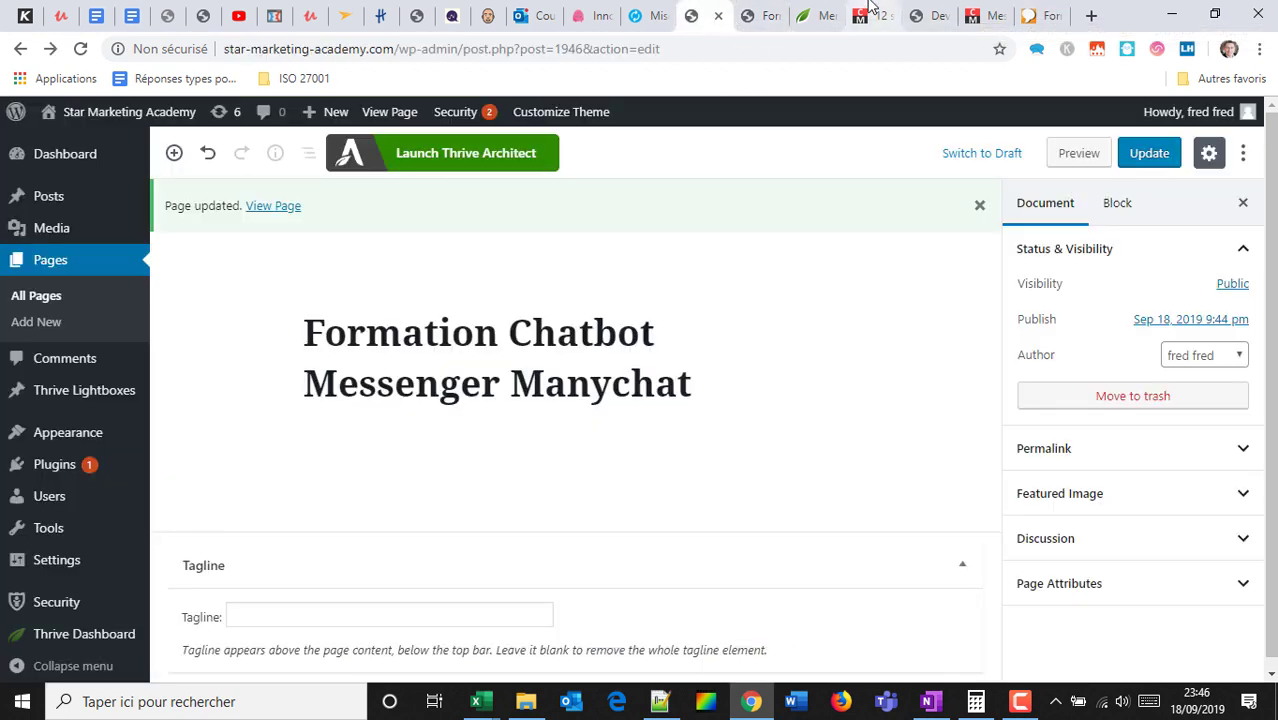
click(765, 14)
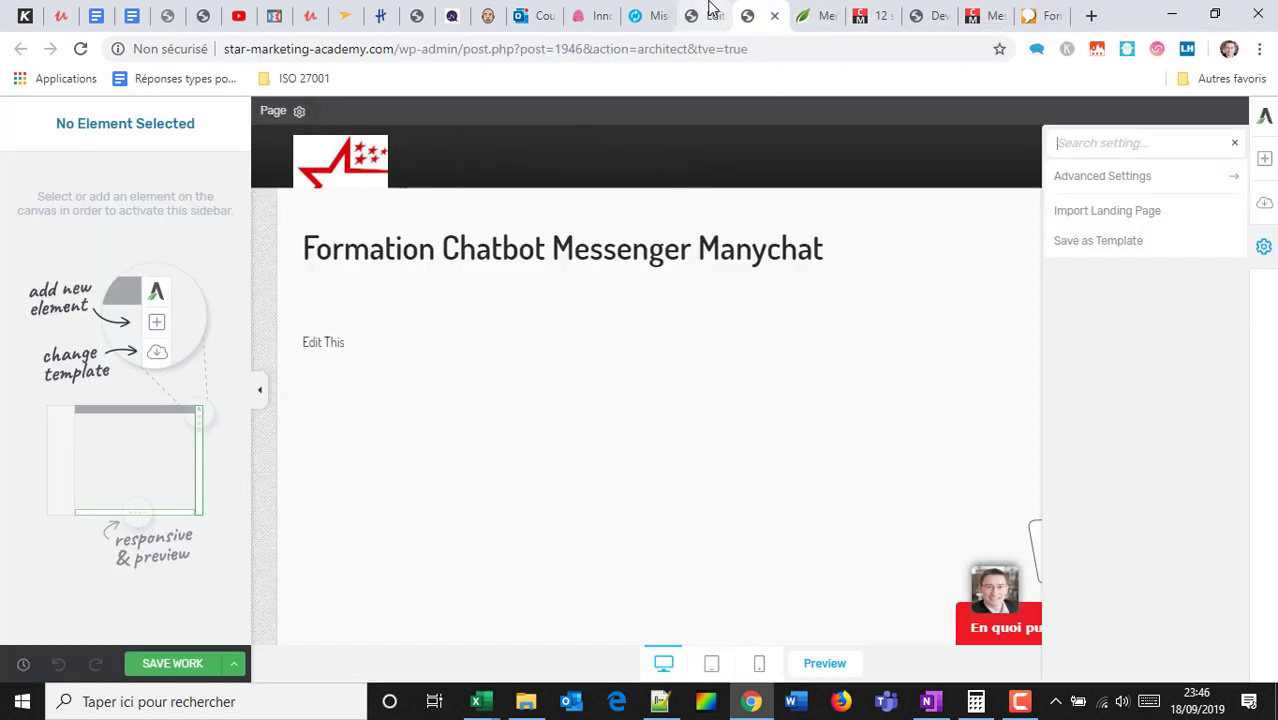
click(730, 14)
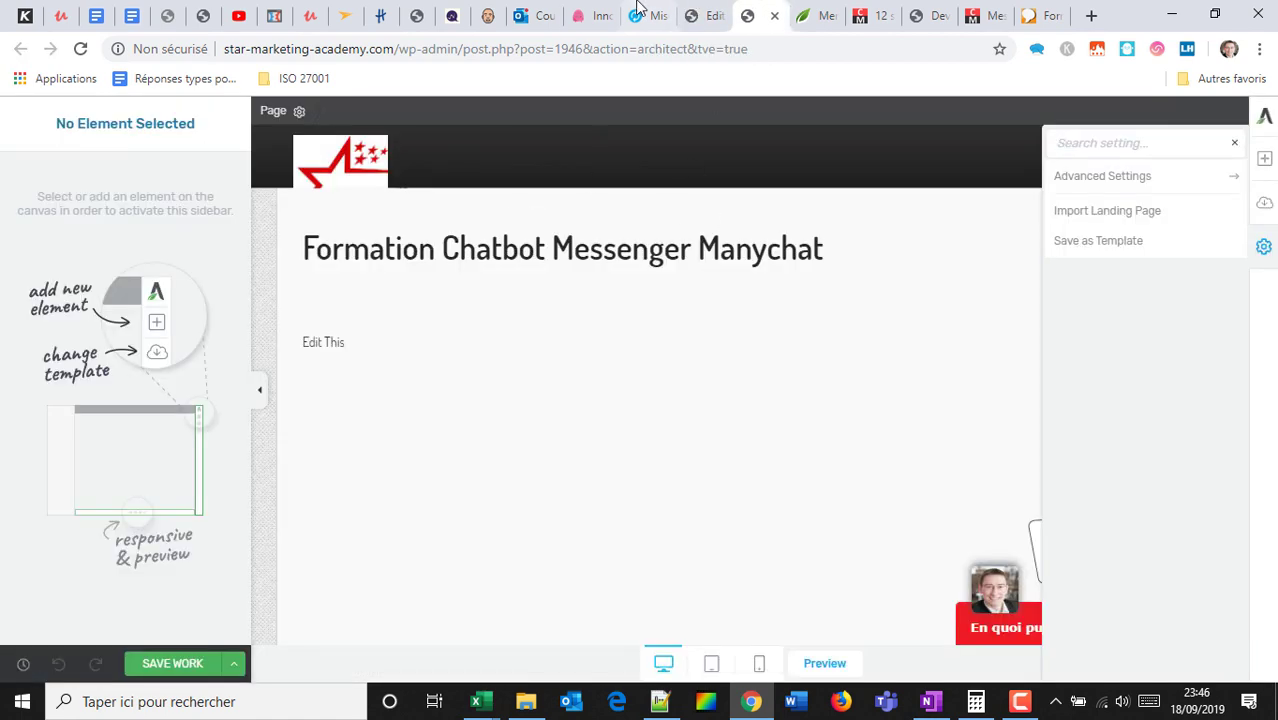
click(703, 15)
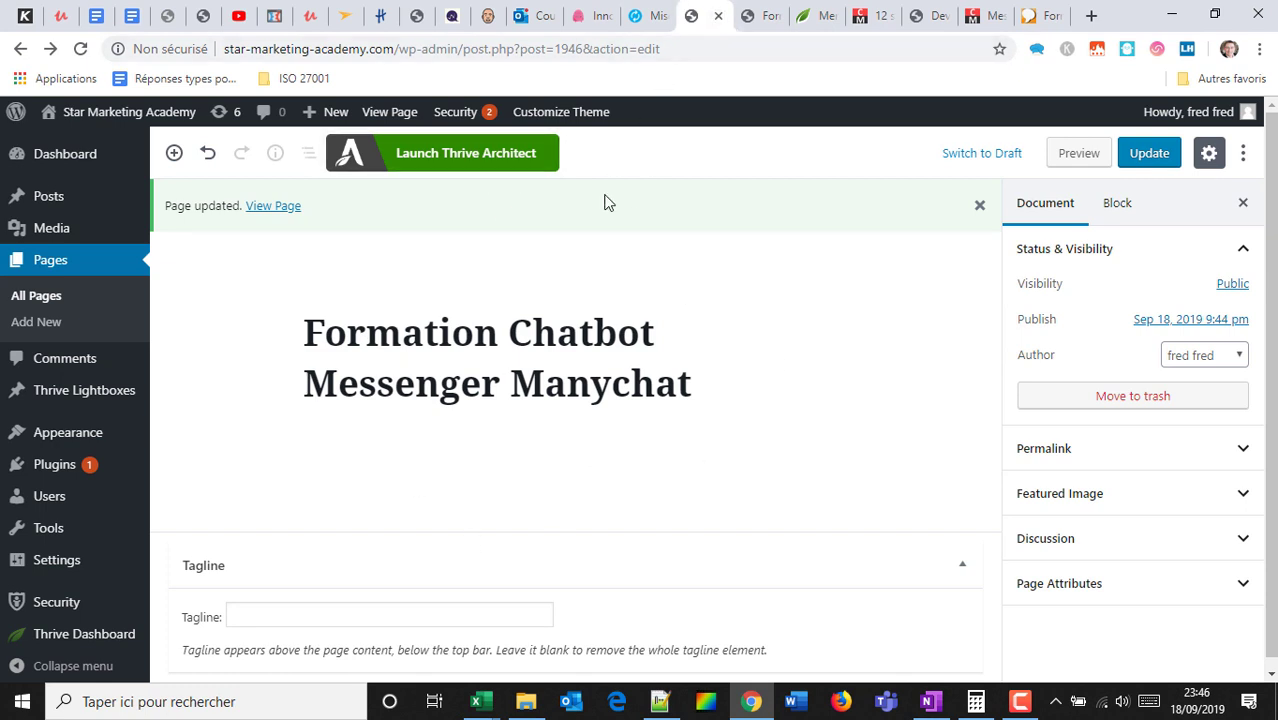
key(ctrl+w)
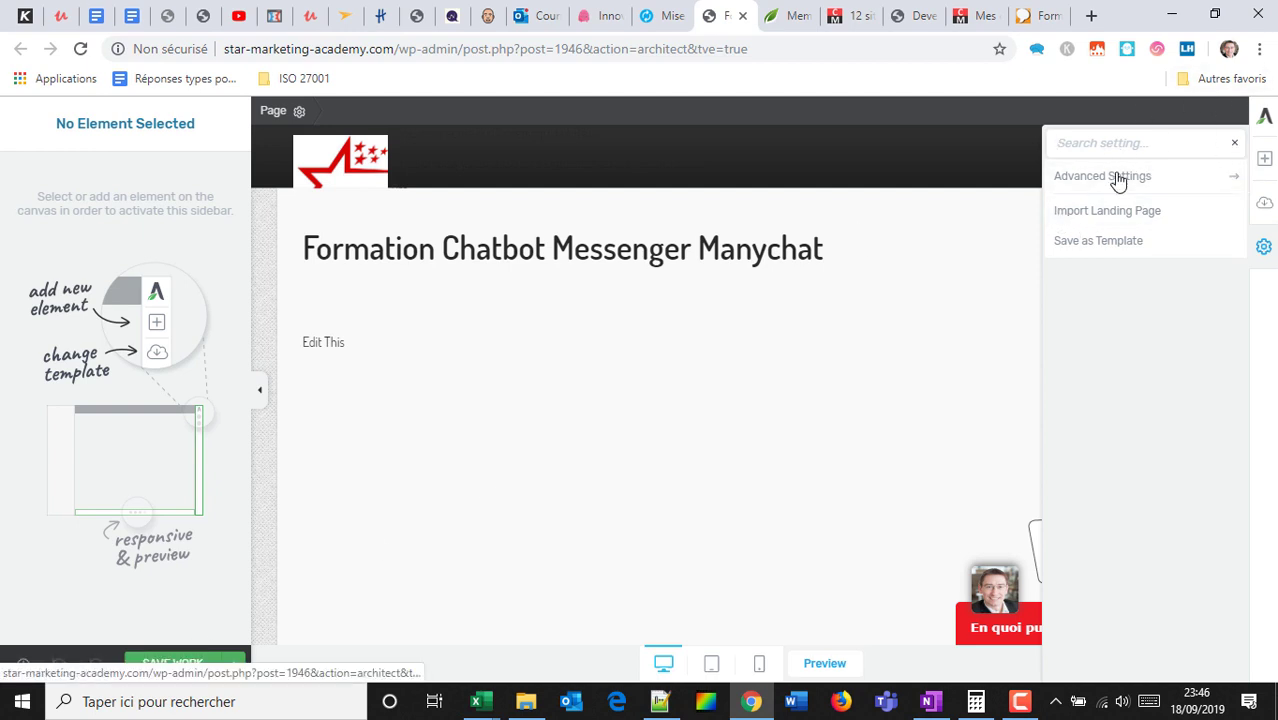
Save the work, then insert a Text element beneath the 'Formation Chatbot Messenger Manychat' title.
click(1265, 163)
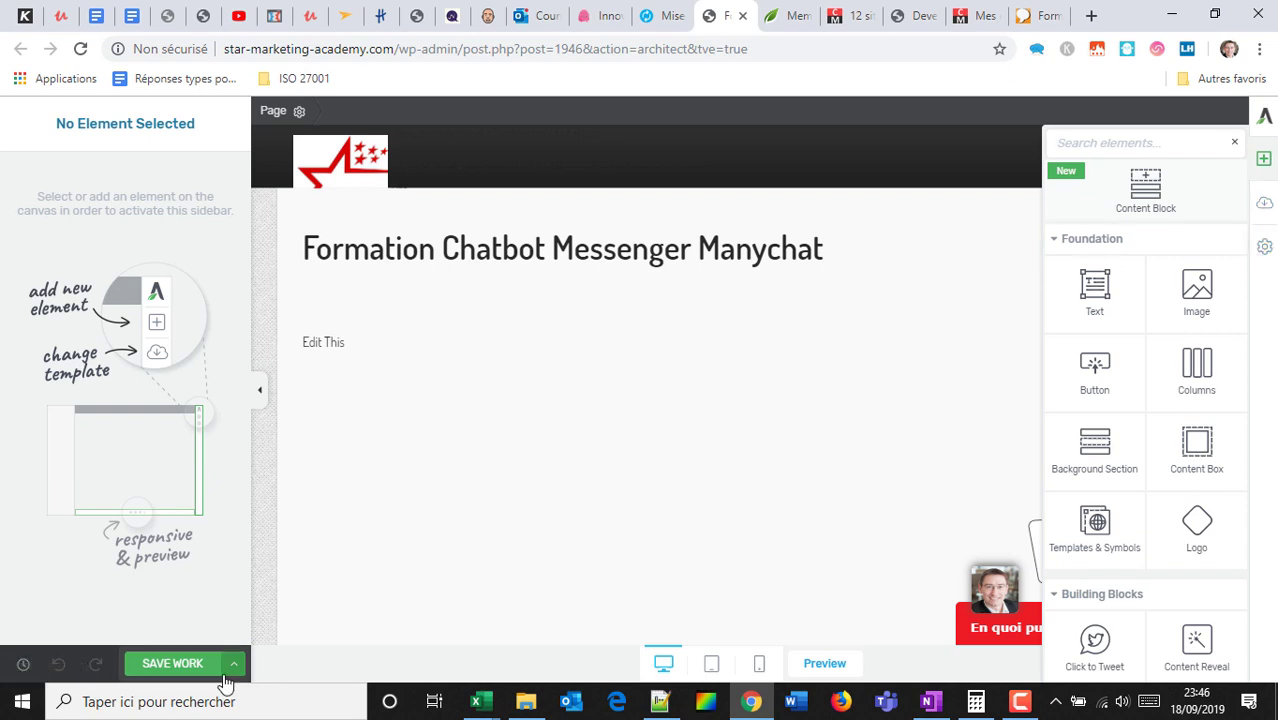
click(175, 668)
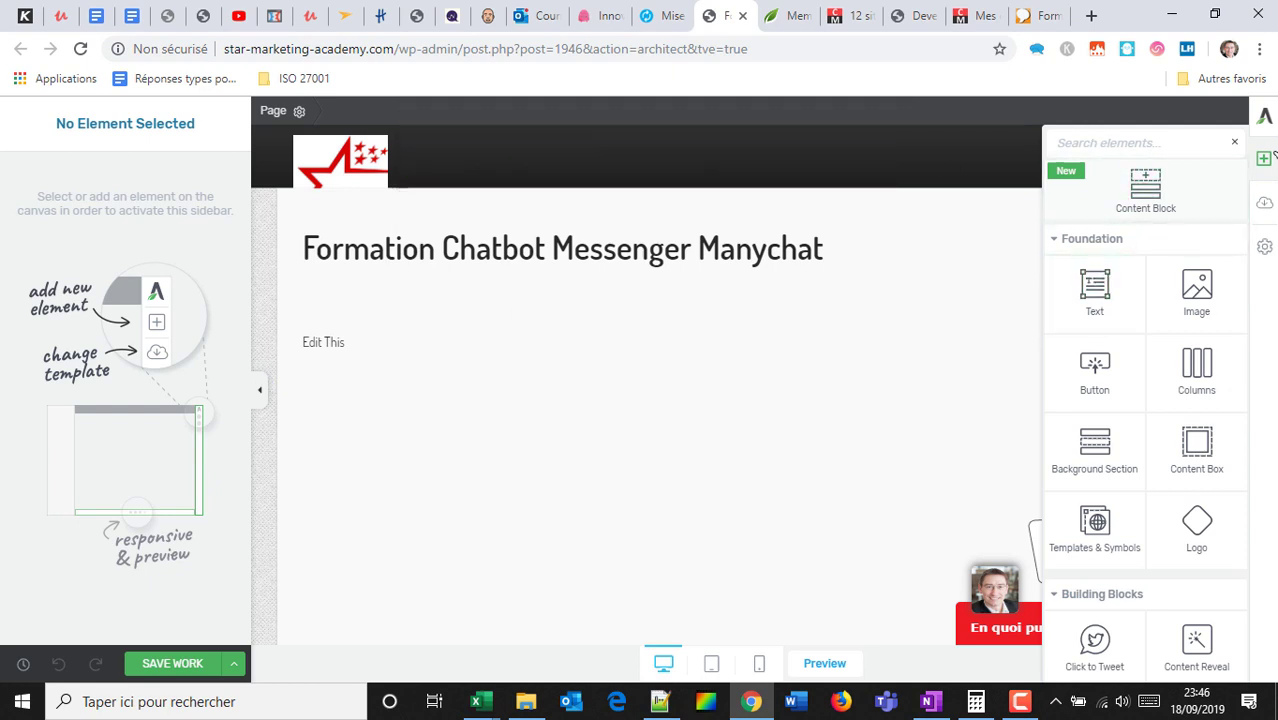
click(1266, 160)
click(1266, 160)
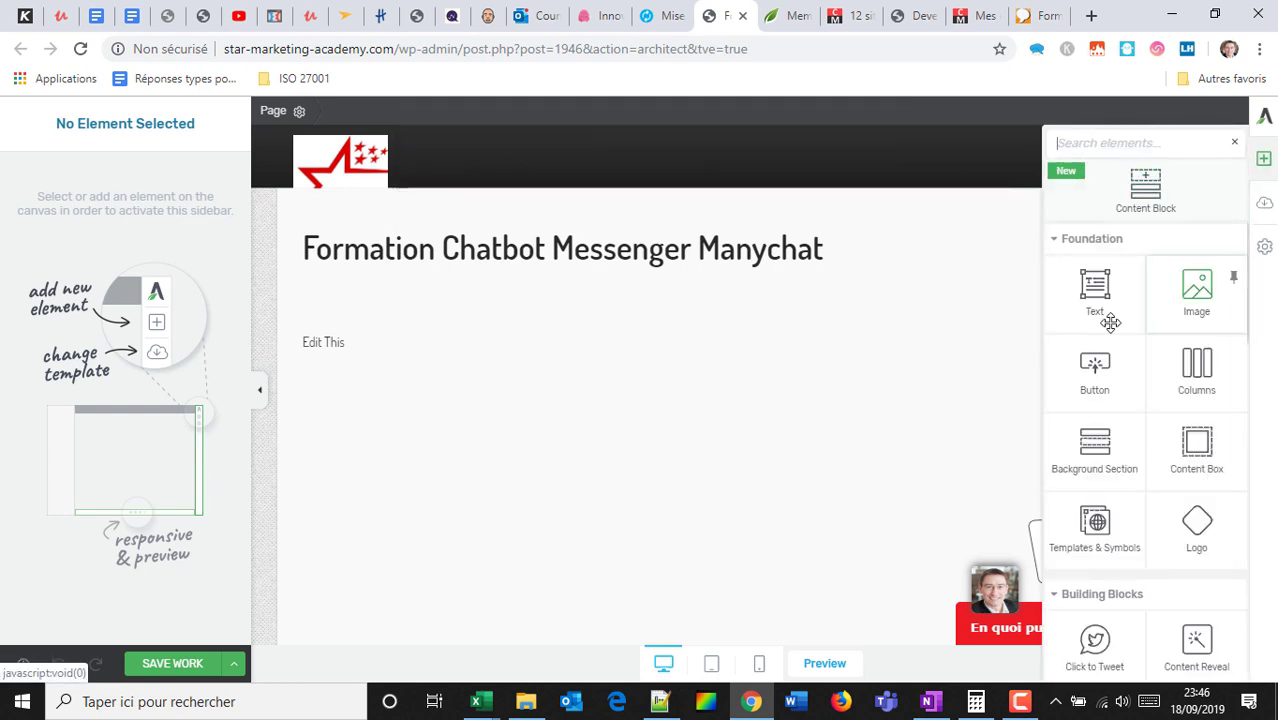
click(1090, 288)
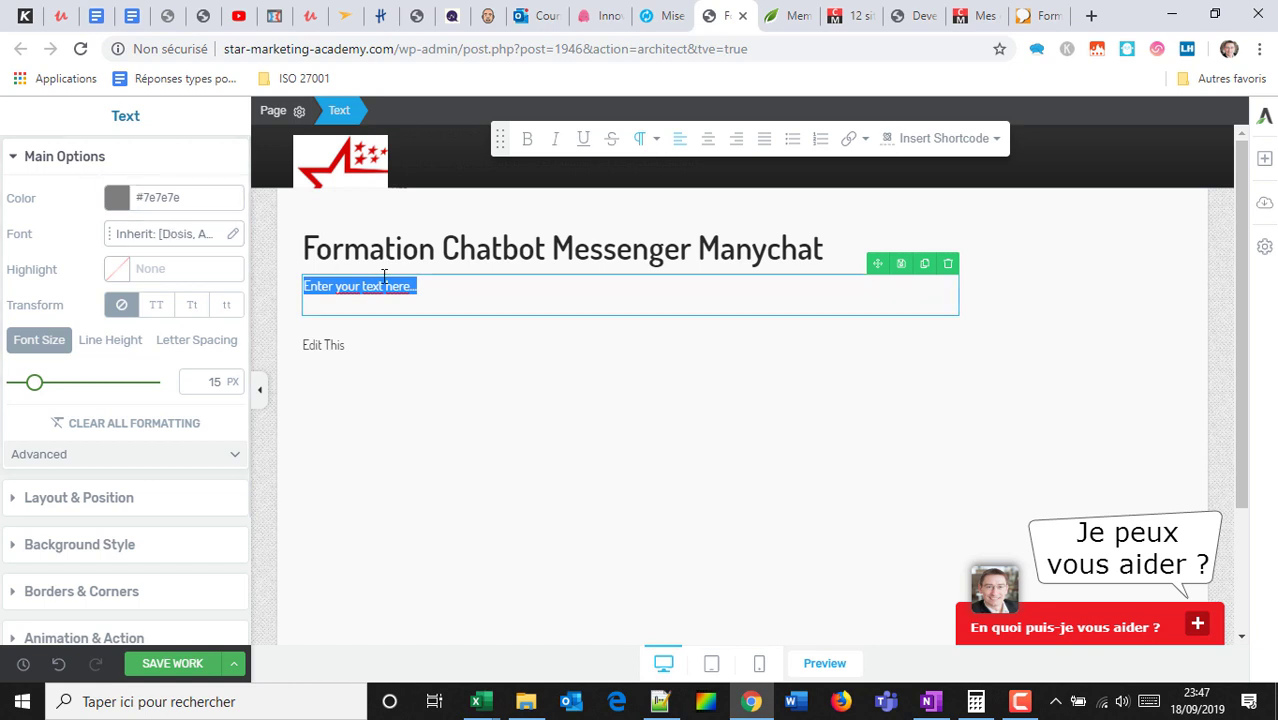
Make the placeholder text bold, centred, 46 px and red (#e40c0c).
click(527, 140)
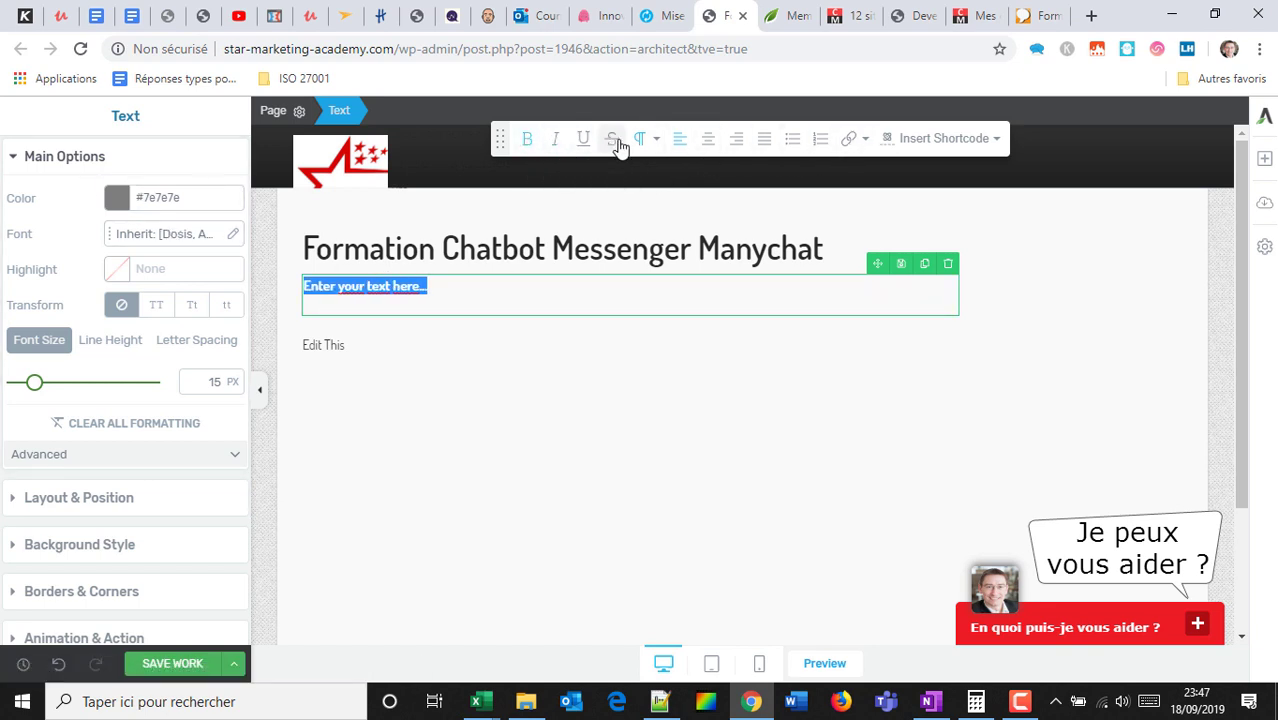
click(736, 139)
click(708, 139)
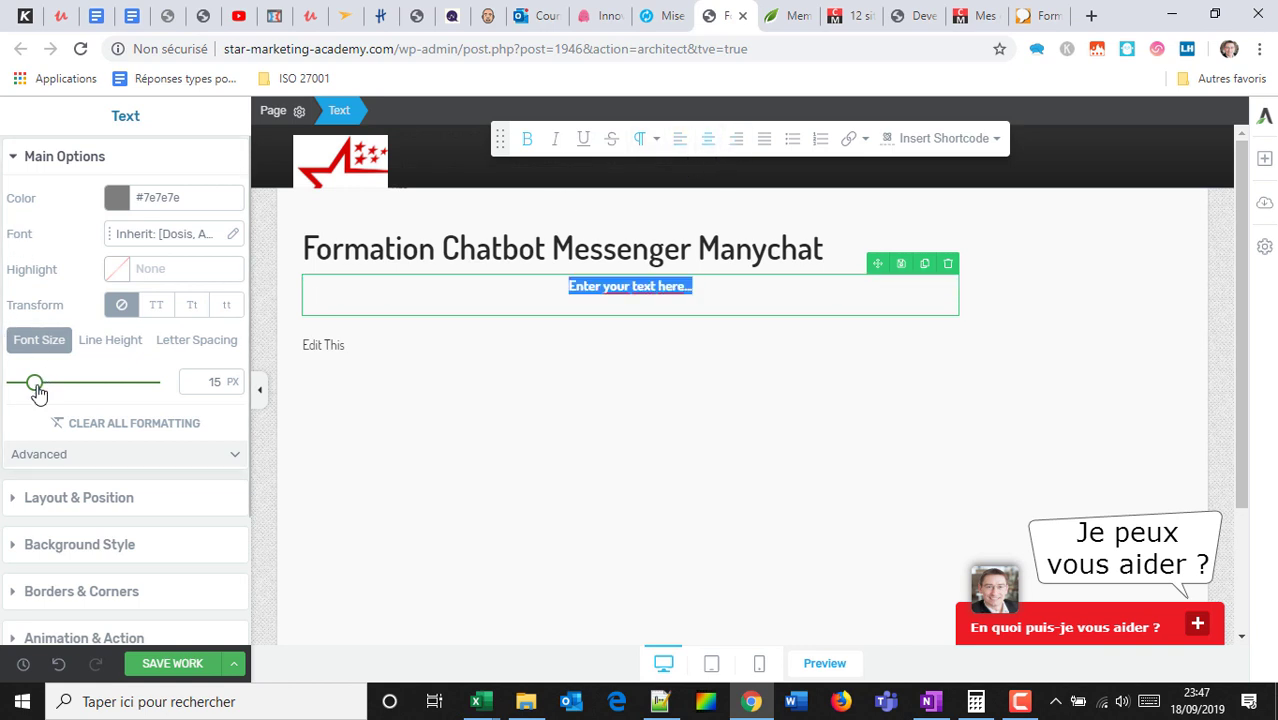
drag(38, 392, 70, 390)
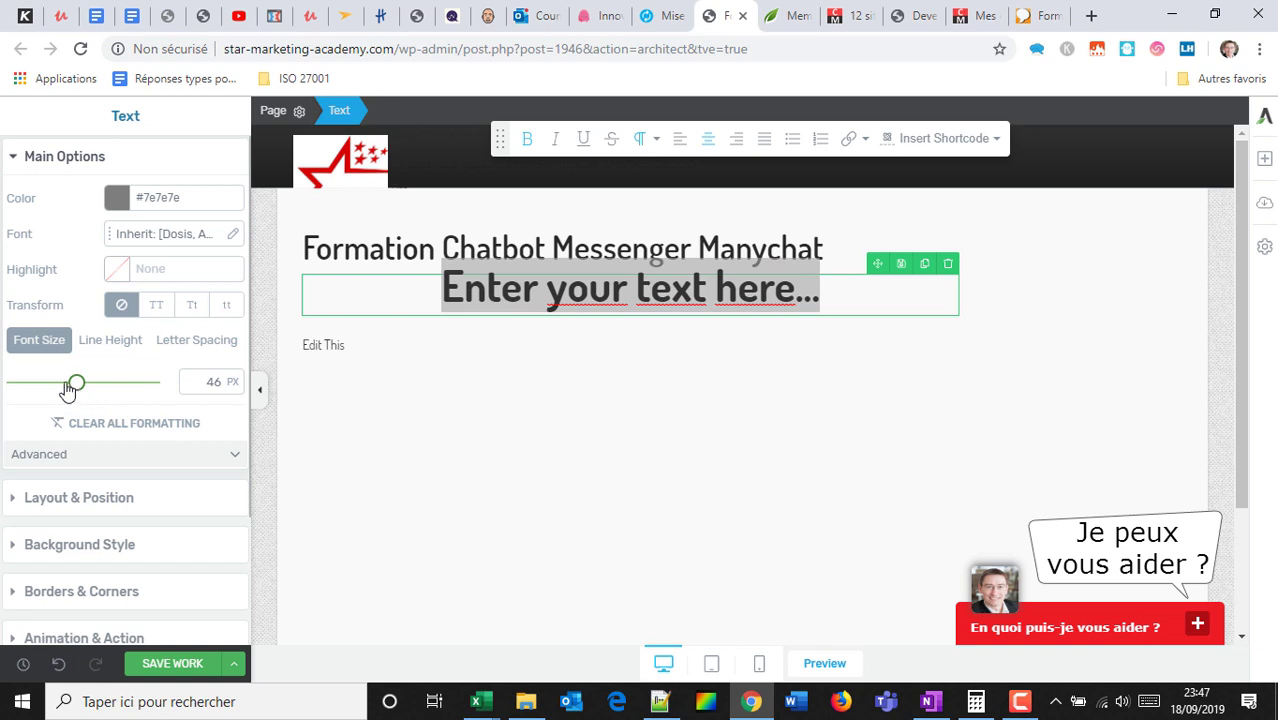
click(113, 214)
drag(180, 285, 222, 254)
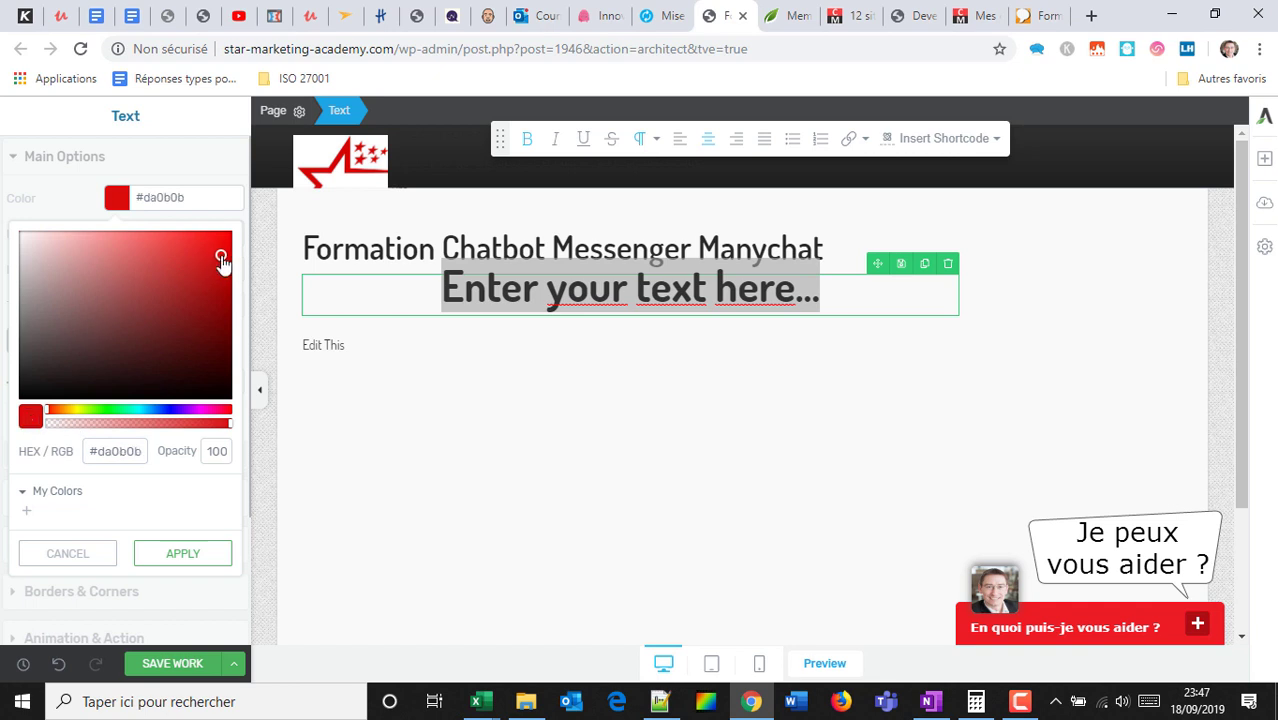
click(170, 555)
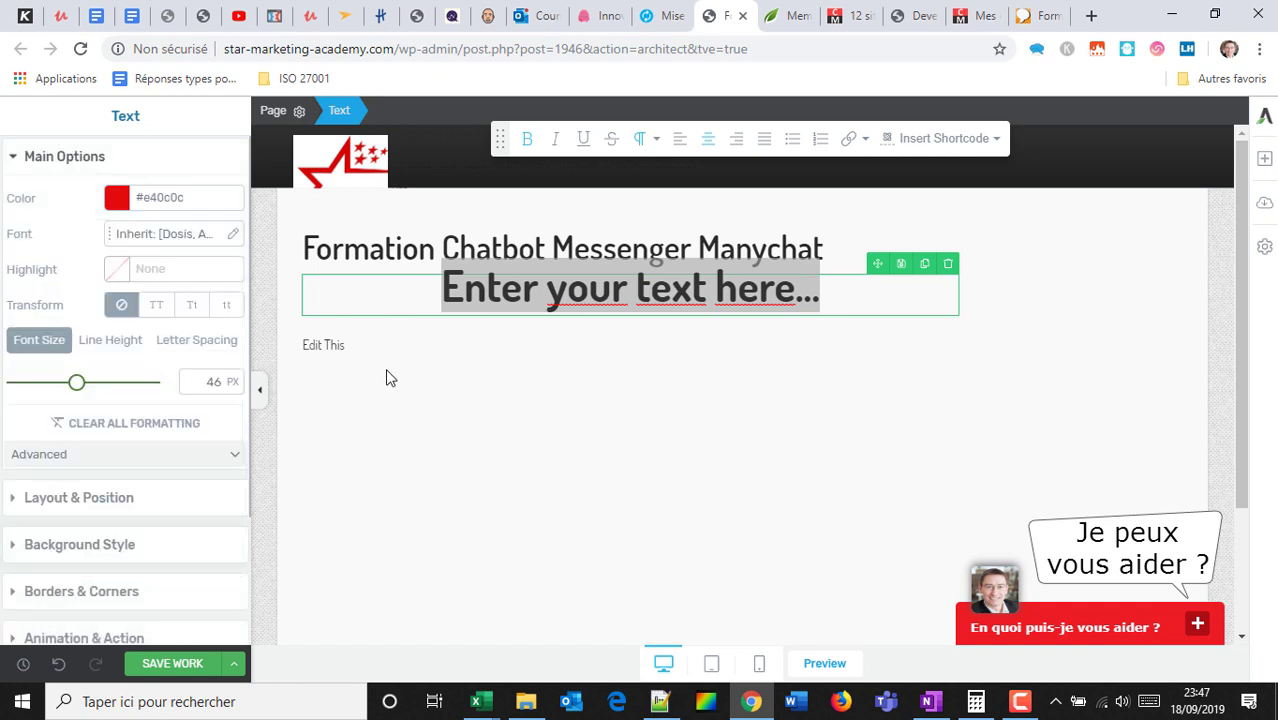
click(463, 290)
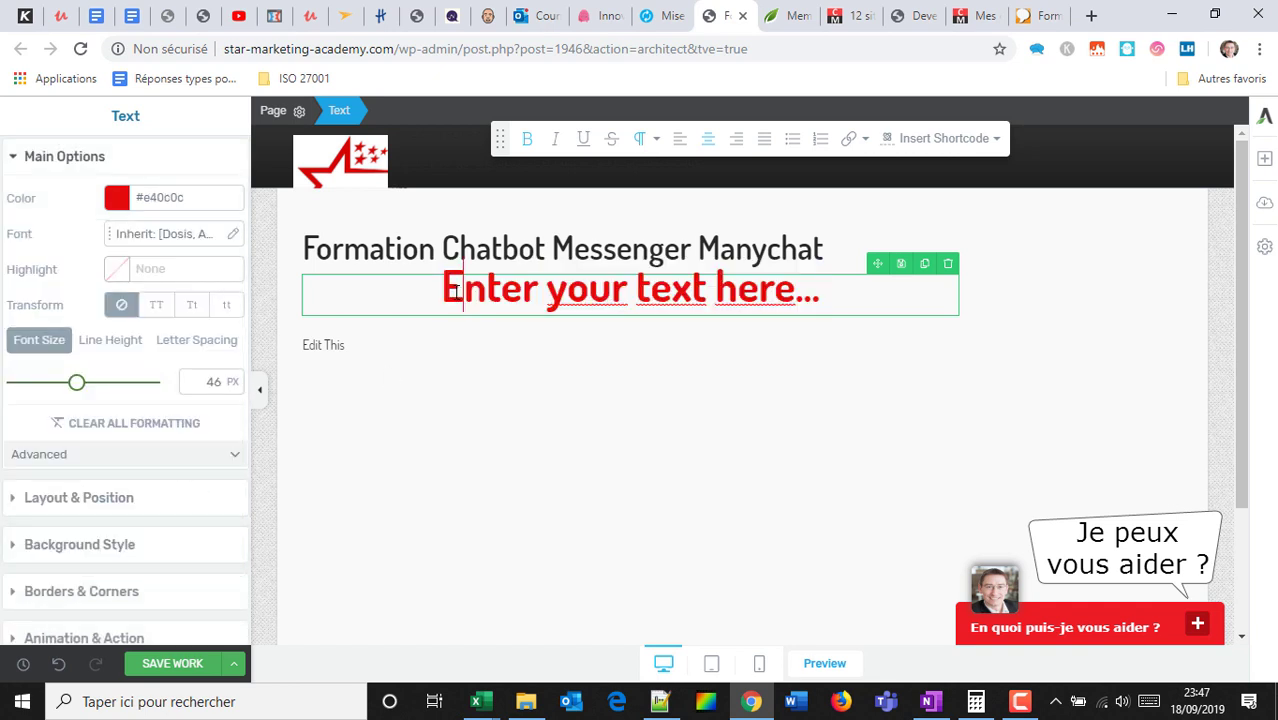
Set the text's font source to Google Fonts and choose Lato.
click(130, 238)
click(26, 299)
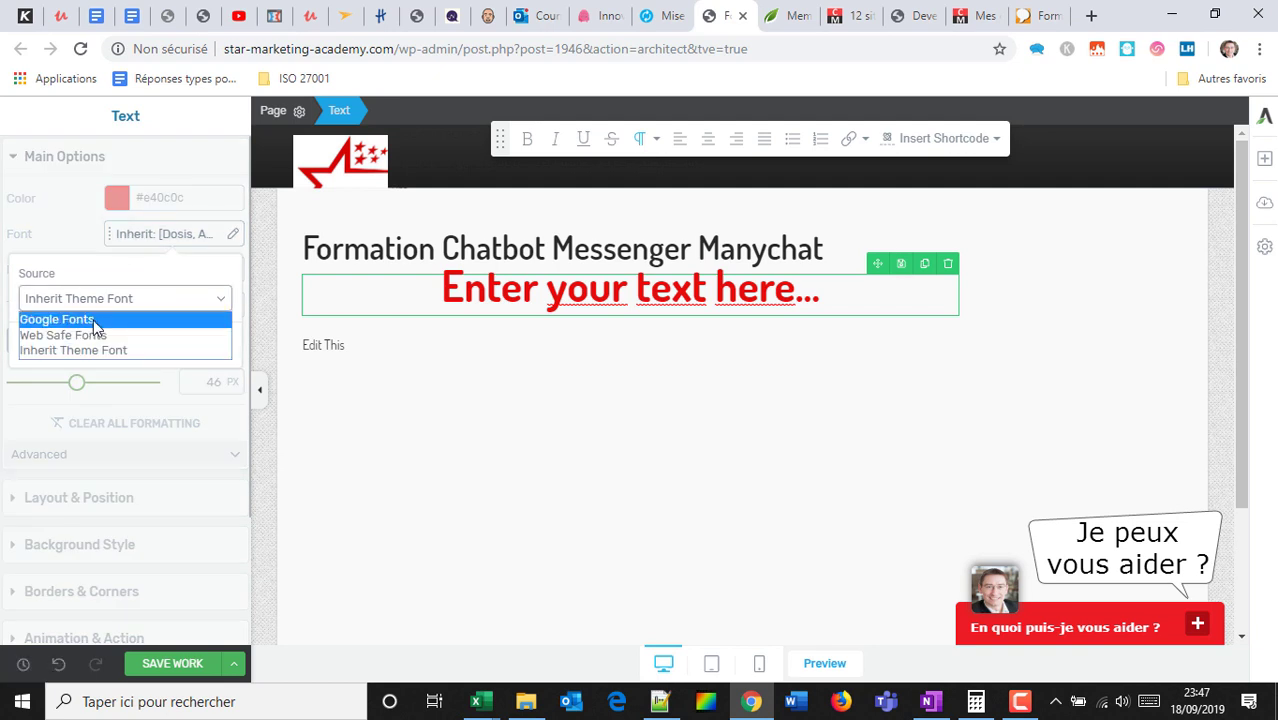
click(93, 320)
click(91, 368)
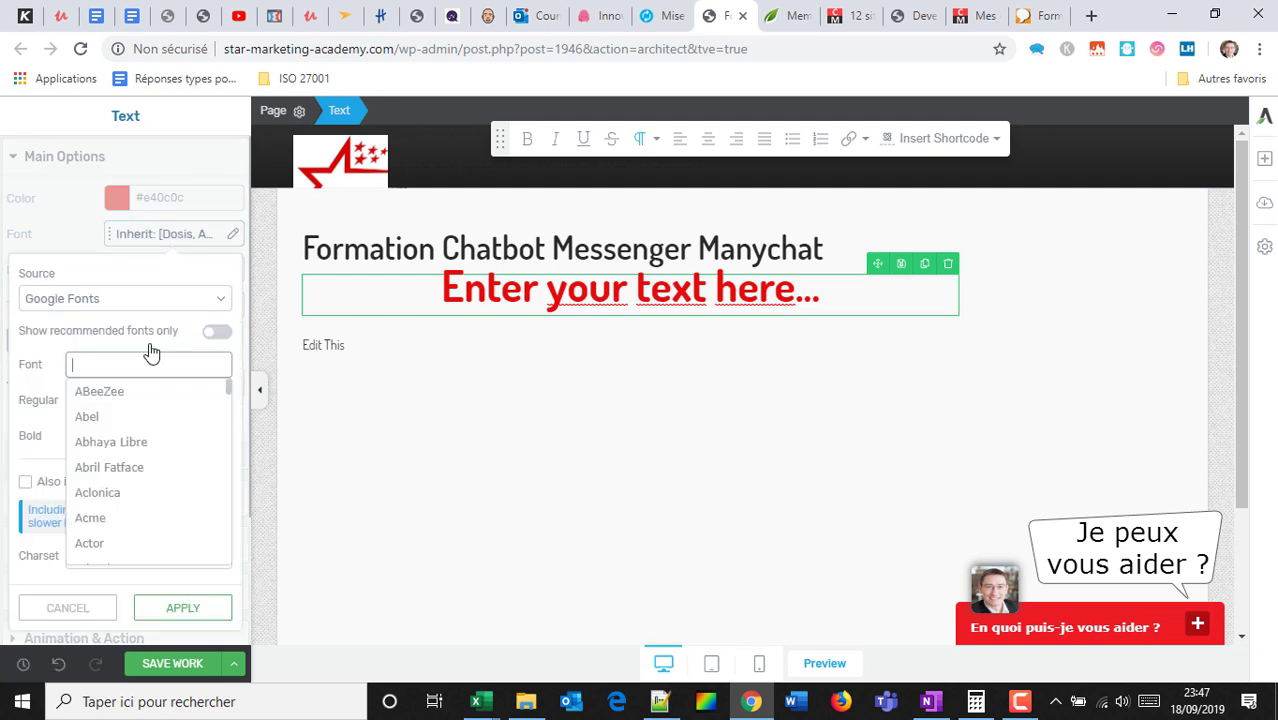
text(la)
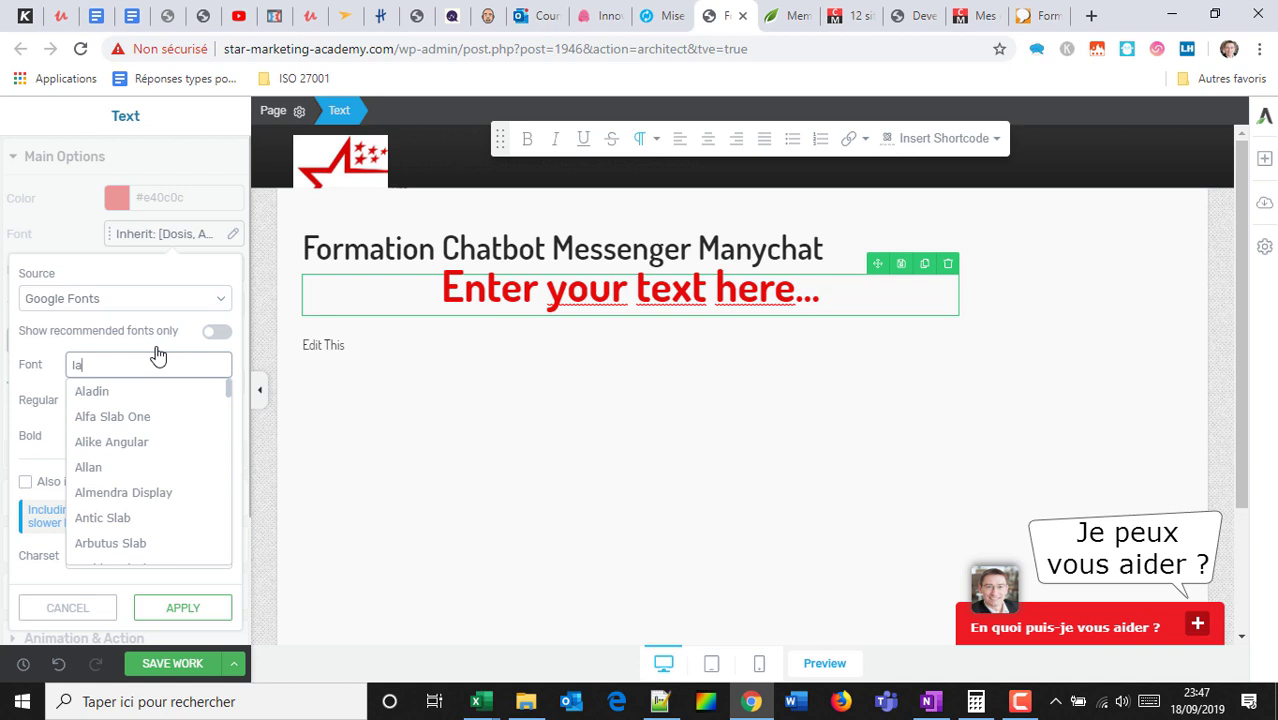
text(t)
click(100, 441)
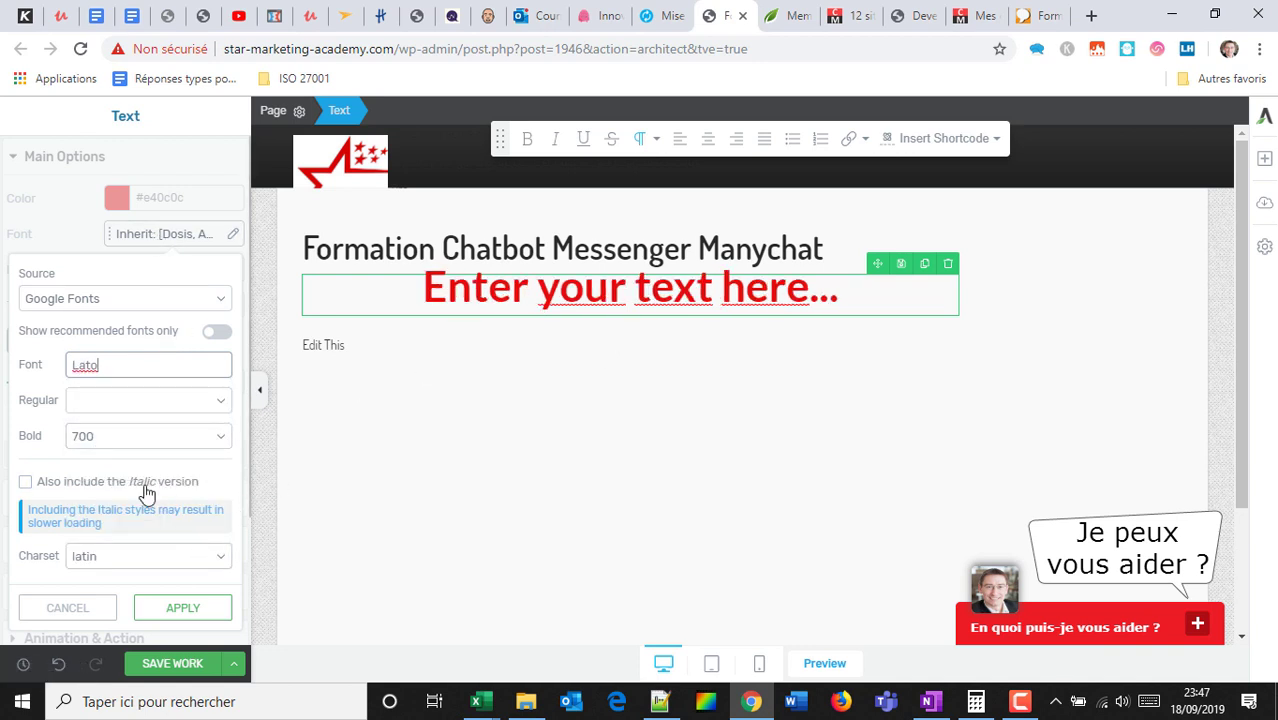
scroll(145, 445, down, 3)
Apply the Lato font, give the text block a 20 px top margin, and centre it.
click(174, 446)
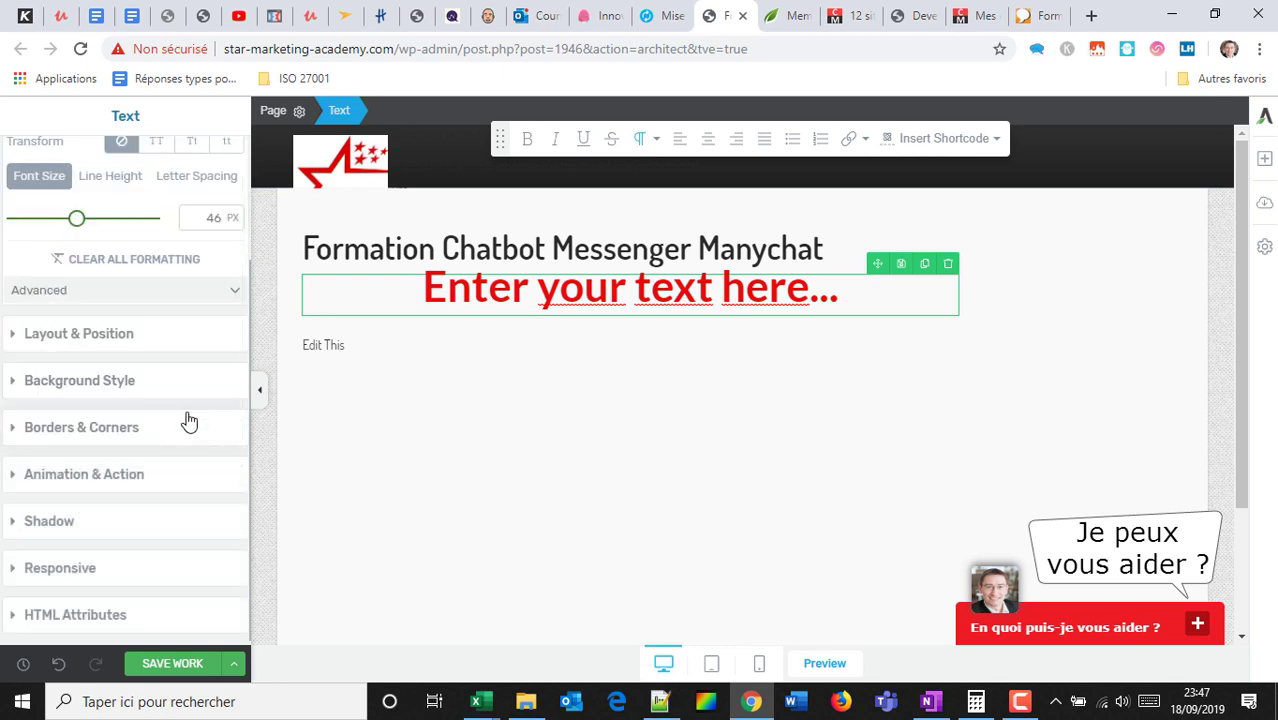
click(92, 336)
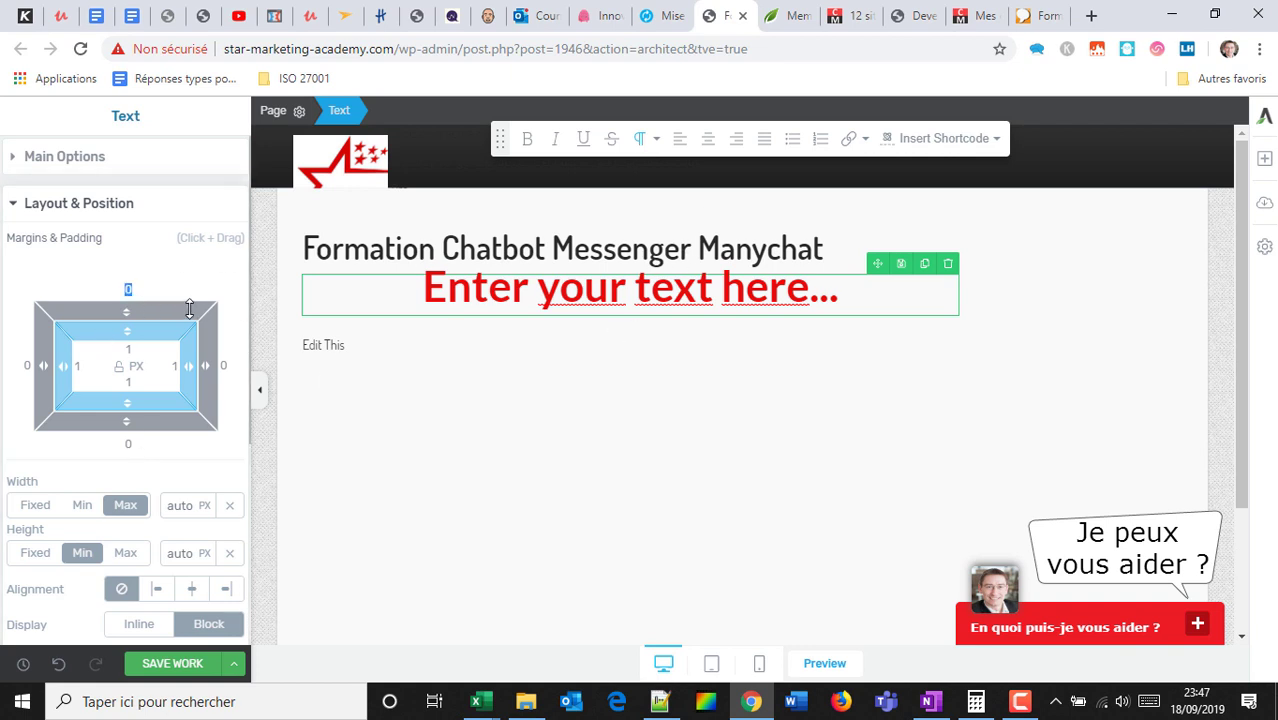
text(20)
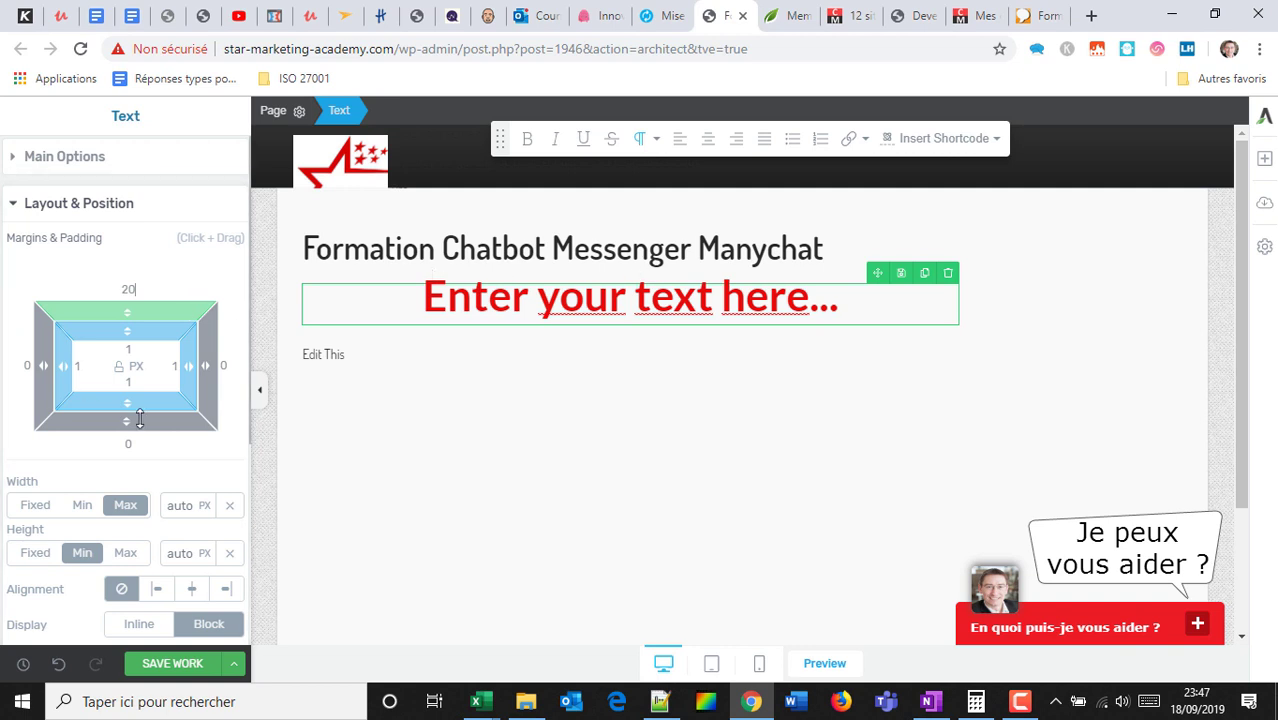
scroll(180, 447, down, 2)
click(190, 401)
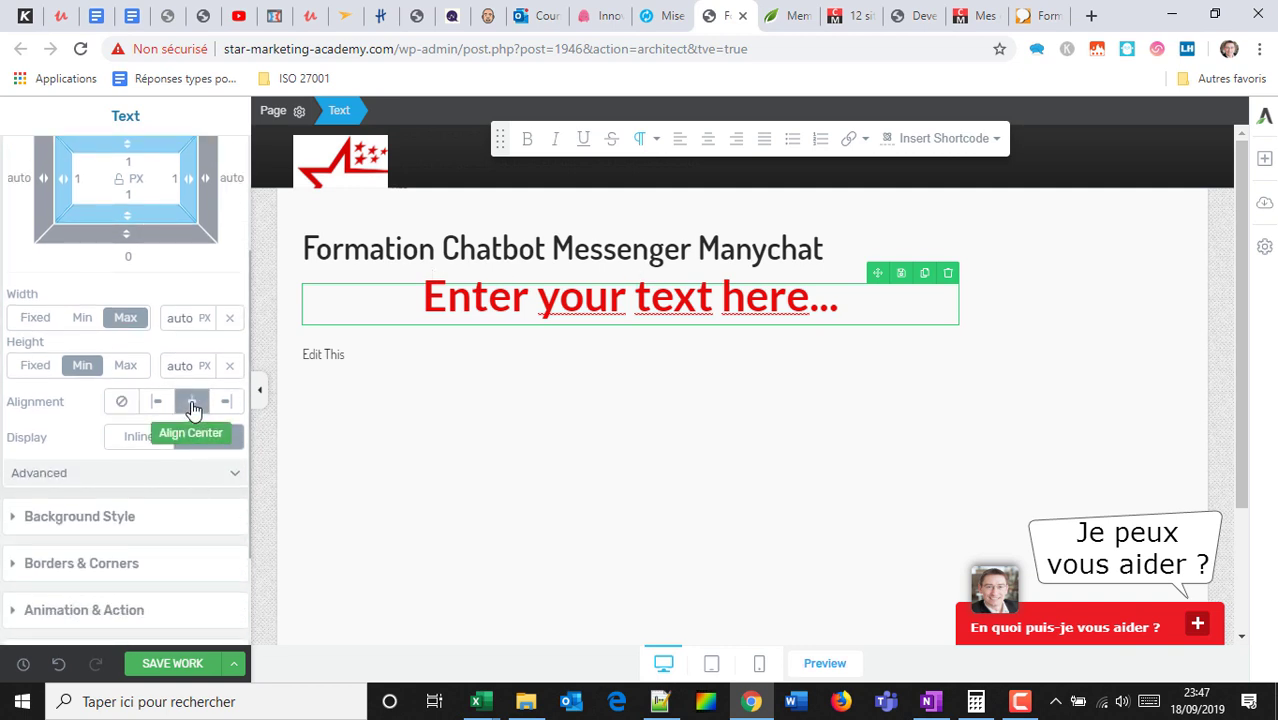
Try dragging the red text block elsewhere, then reselect it to show its settings.
click(716, 284)
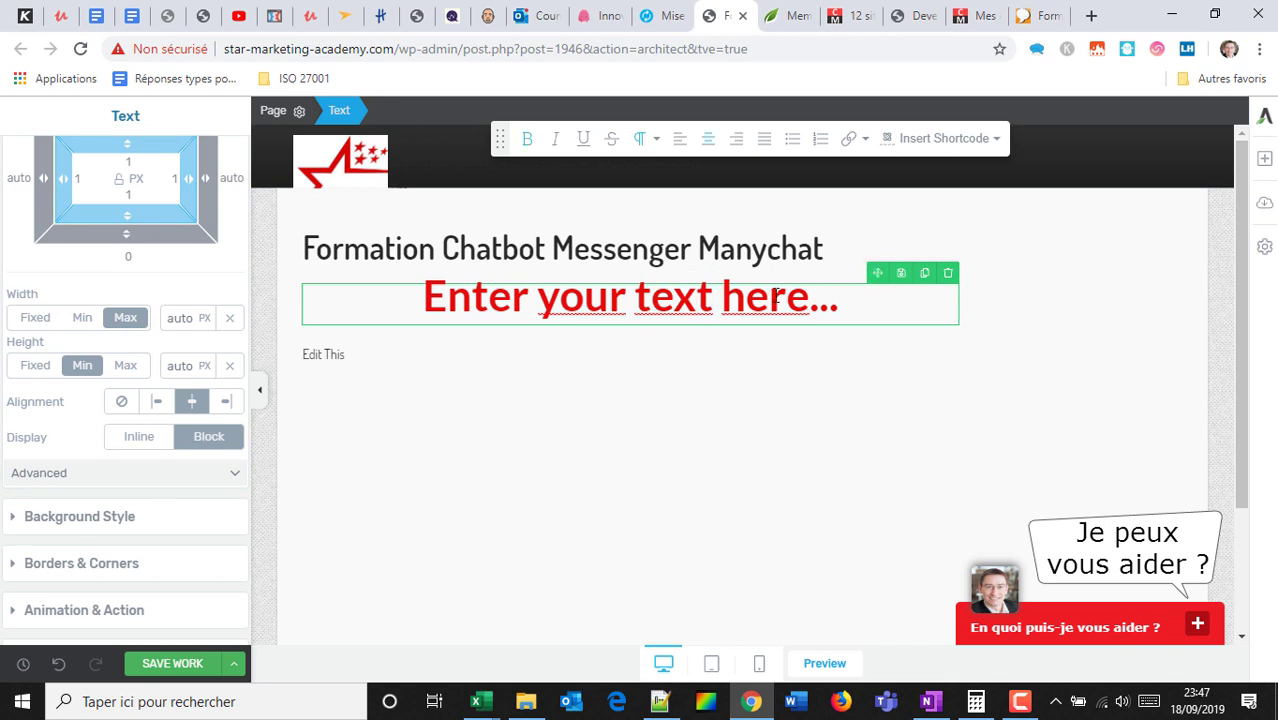
drag(873, 274, 216, 405)
click(576, 285)
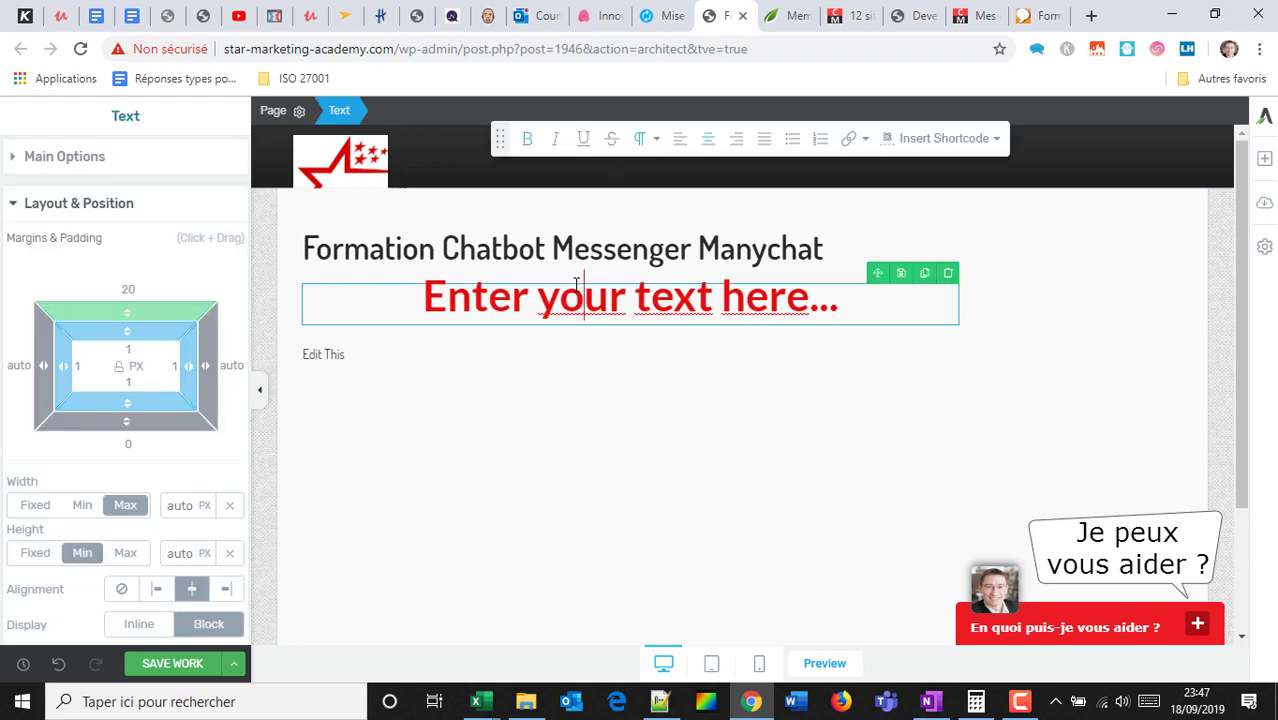
scroll(148, 393, down, 3)
scroll(160, 376, up, 3)
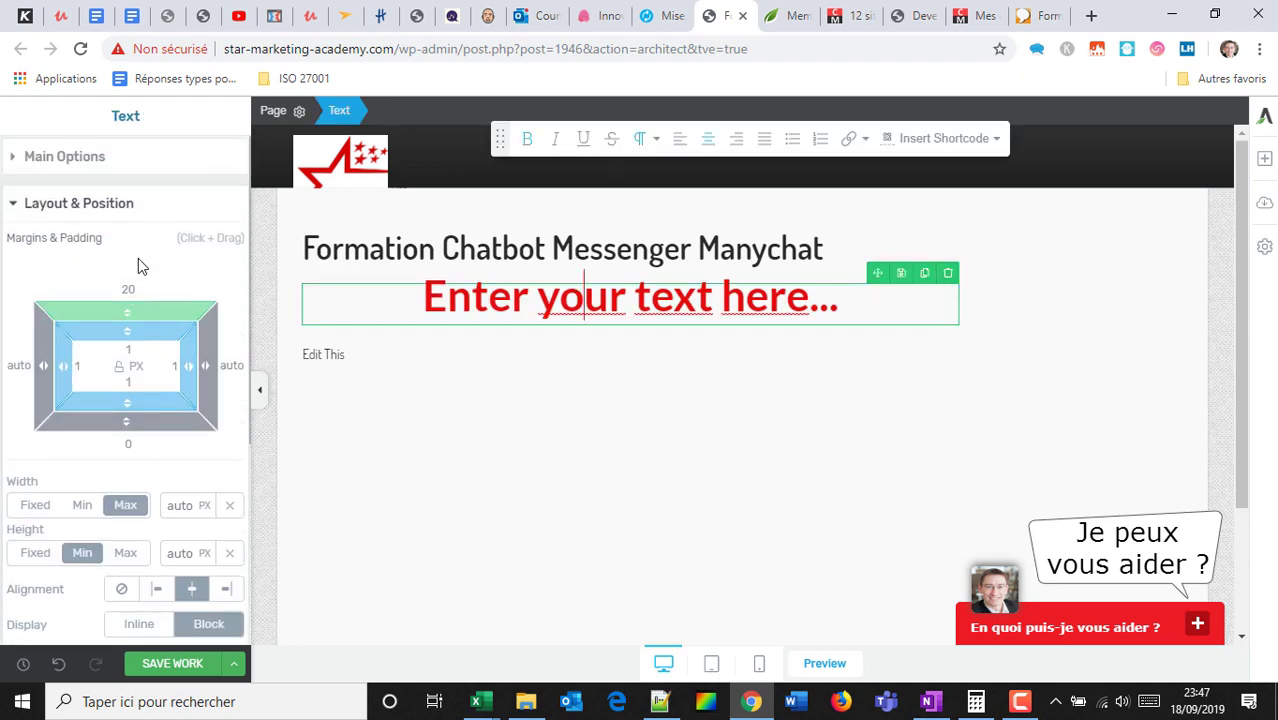
Give the red text block a solid #6d5c5c background at 50% opacity.
click(14, 204)
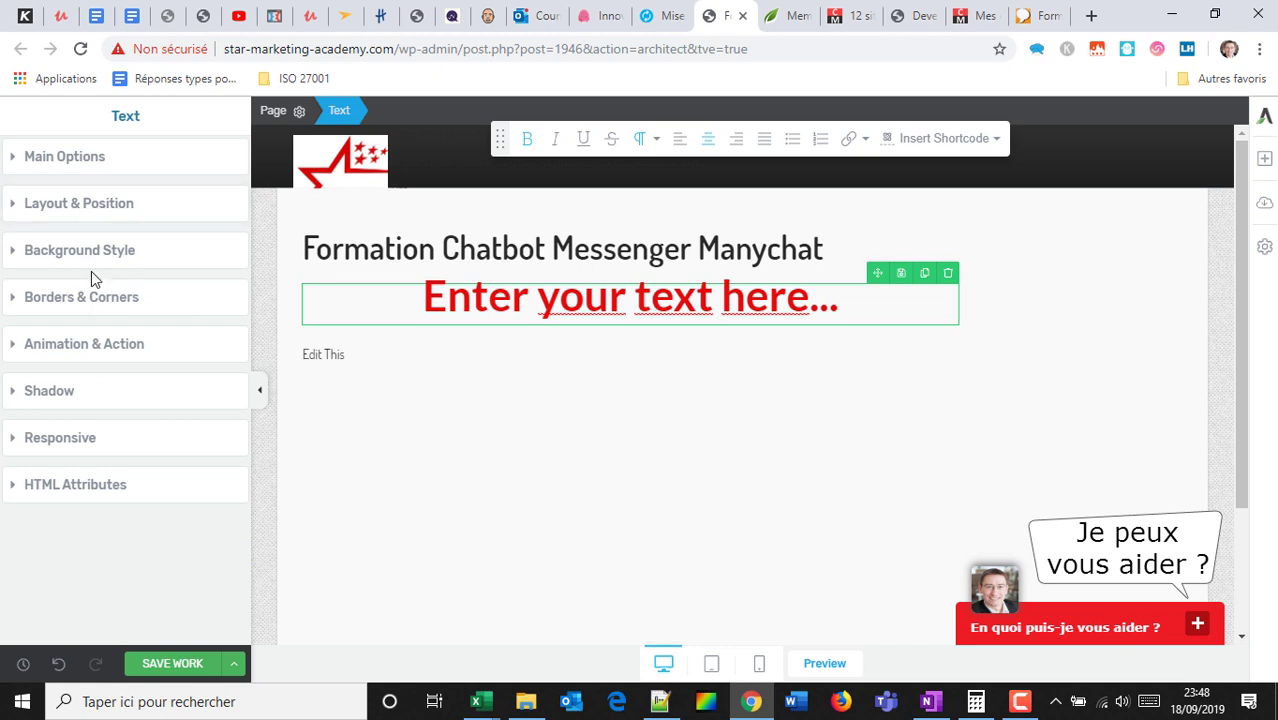
click(108, 252)
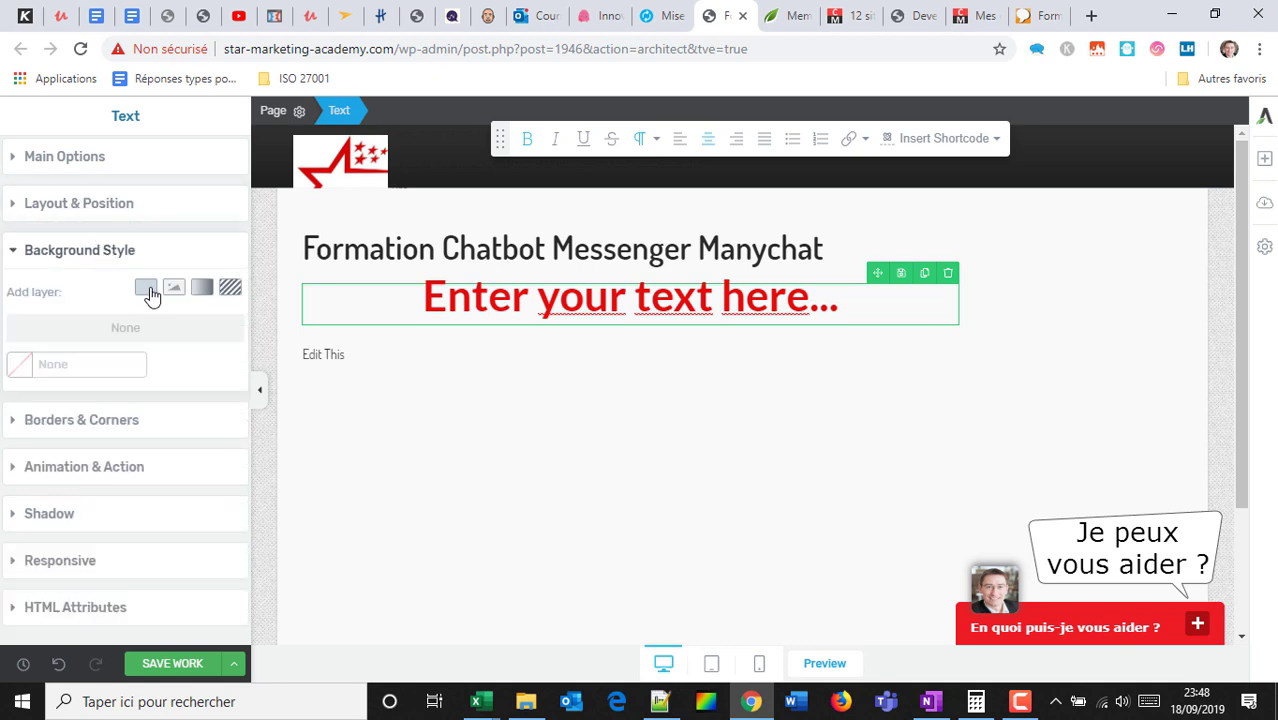
click(148, 293)
mouse_move(144, 343)
mouse_down()
mouse_move(183, 325)
mouse_move(147, 378)
mouse_move(64, 388)
mouse_move(103, 328)
mouse_move(132, 415)
mouse_up()
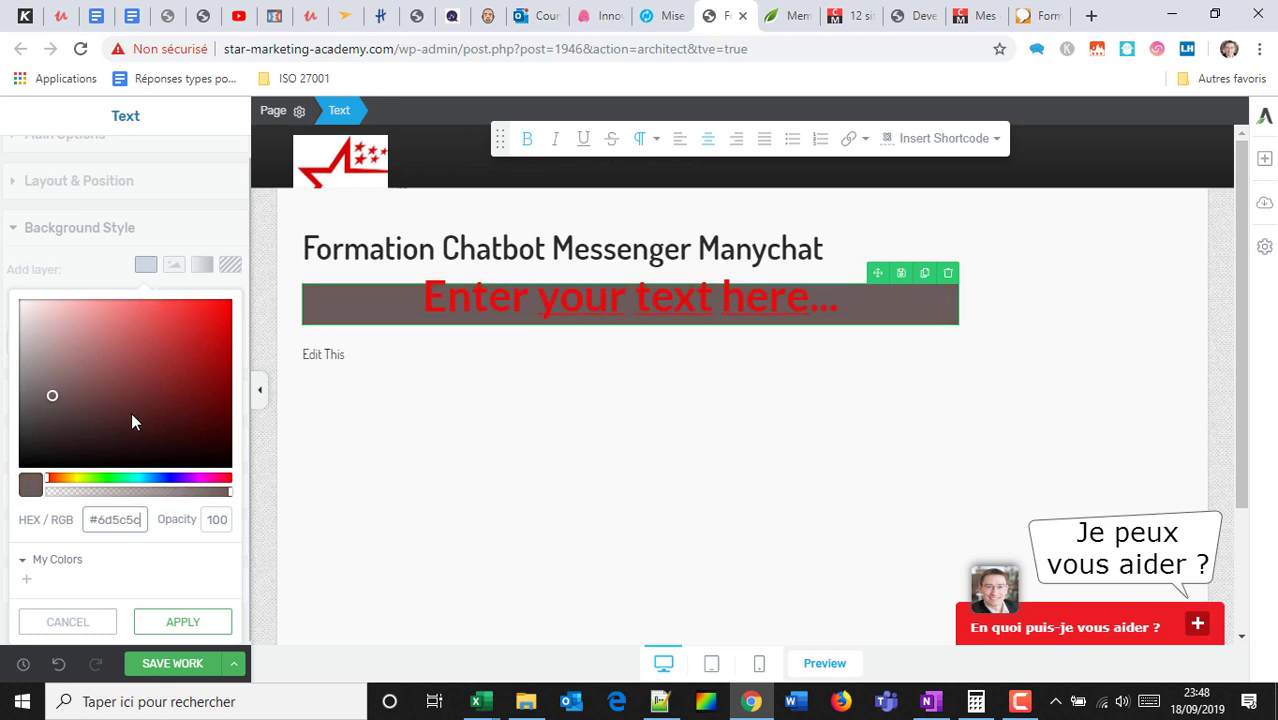
drag(220, 521, 184, 507)
text(50)
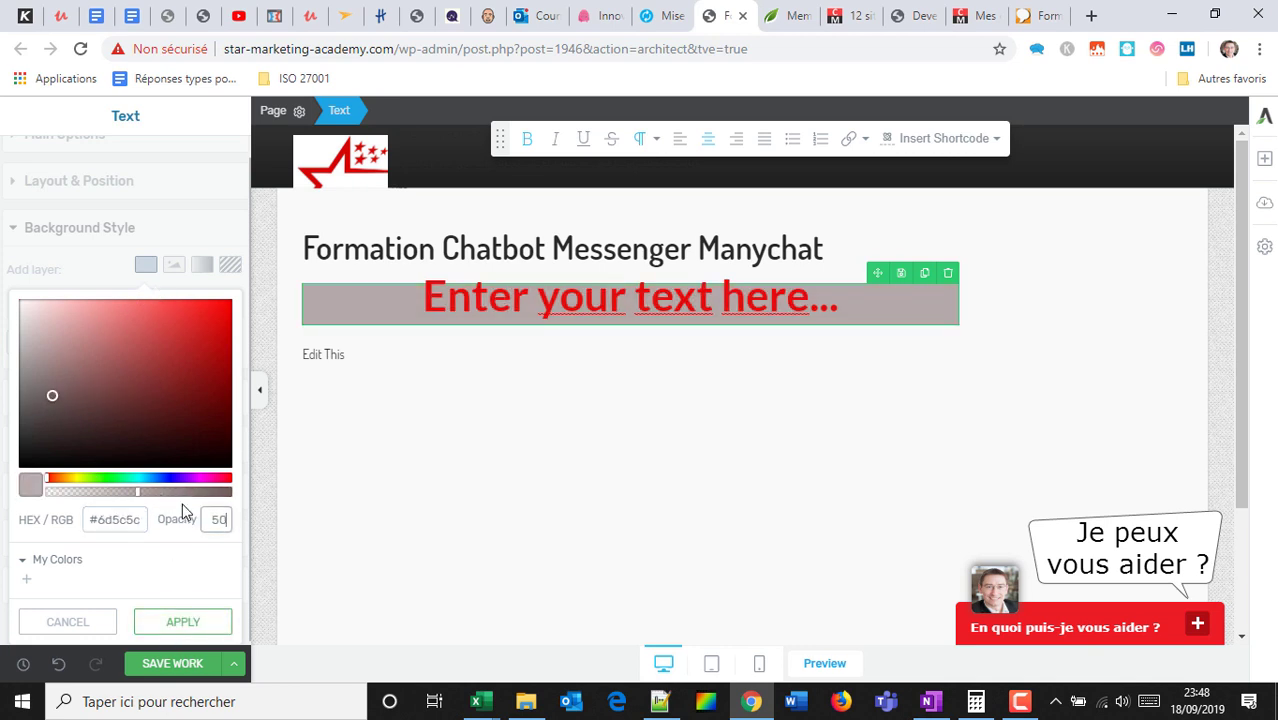
click(201, 621)
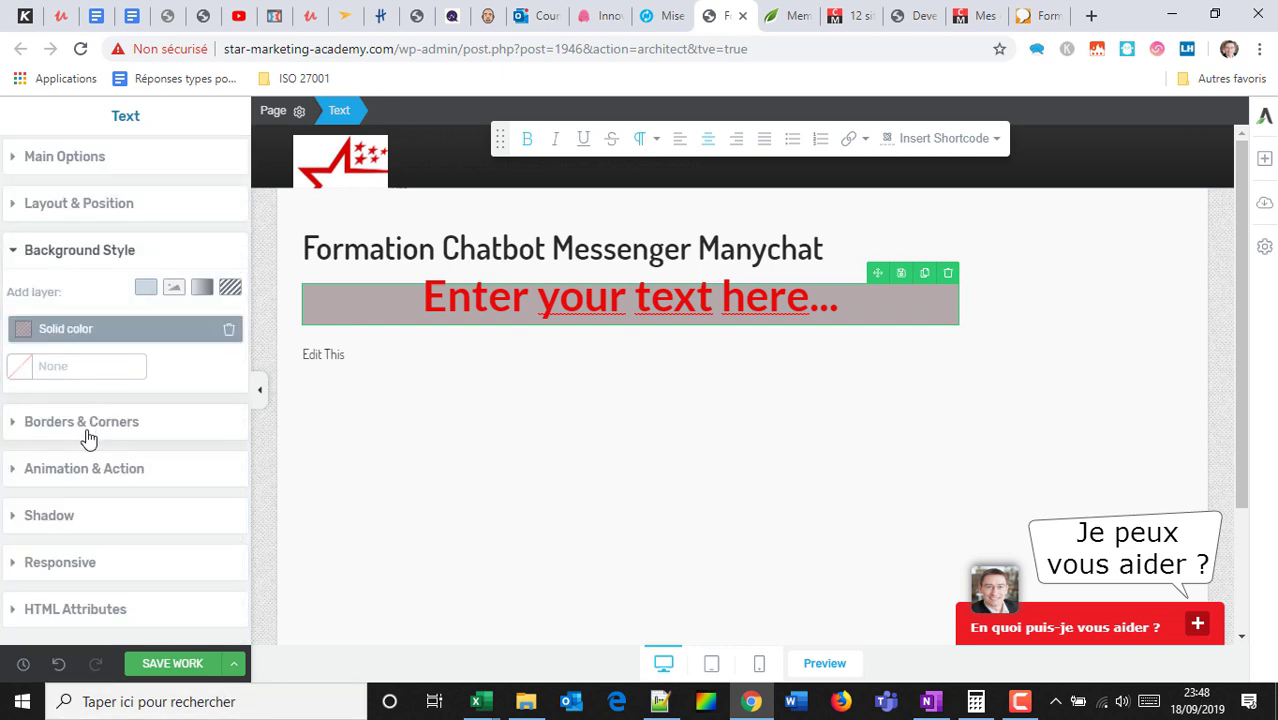
Add a Zoom in entrance animation to the text block and save the page.
click(83, 470)
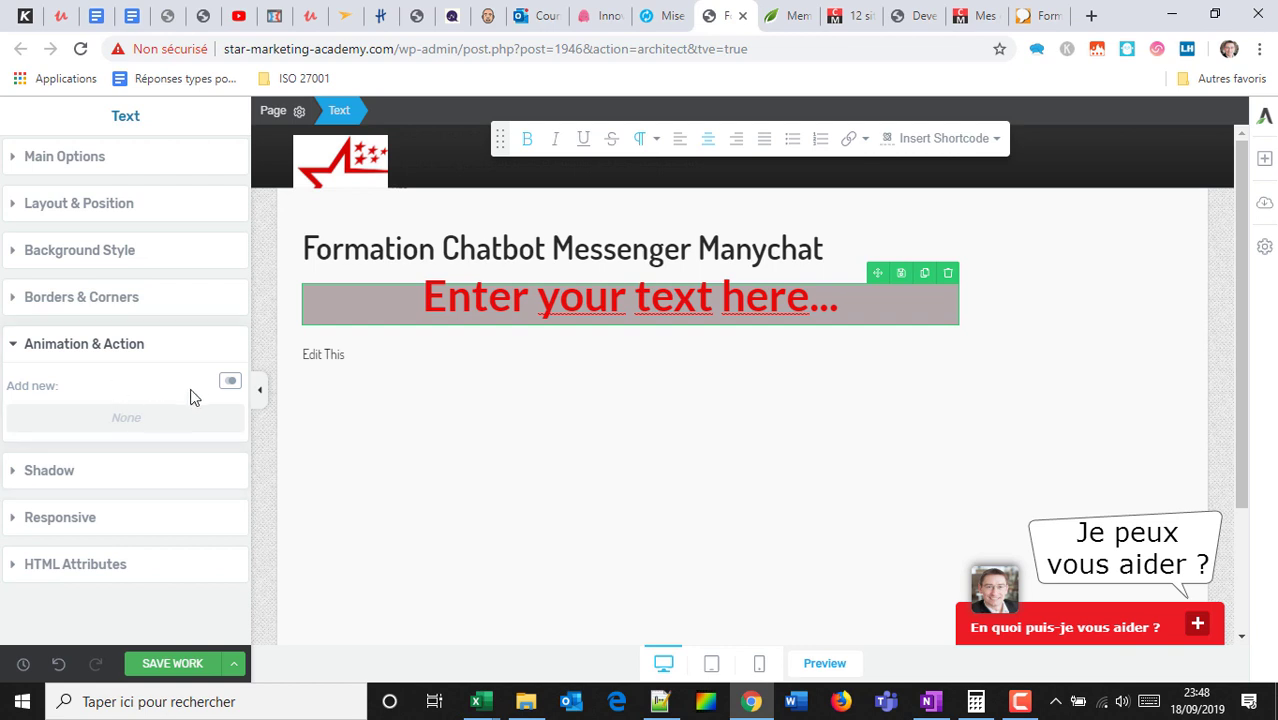
click(228, 384)
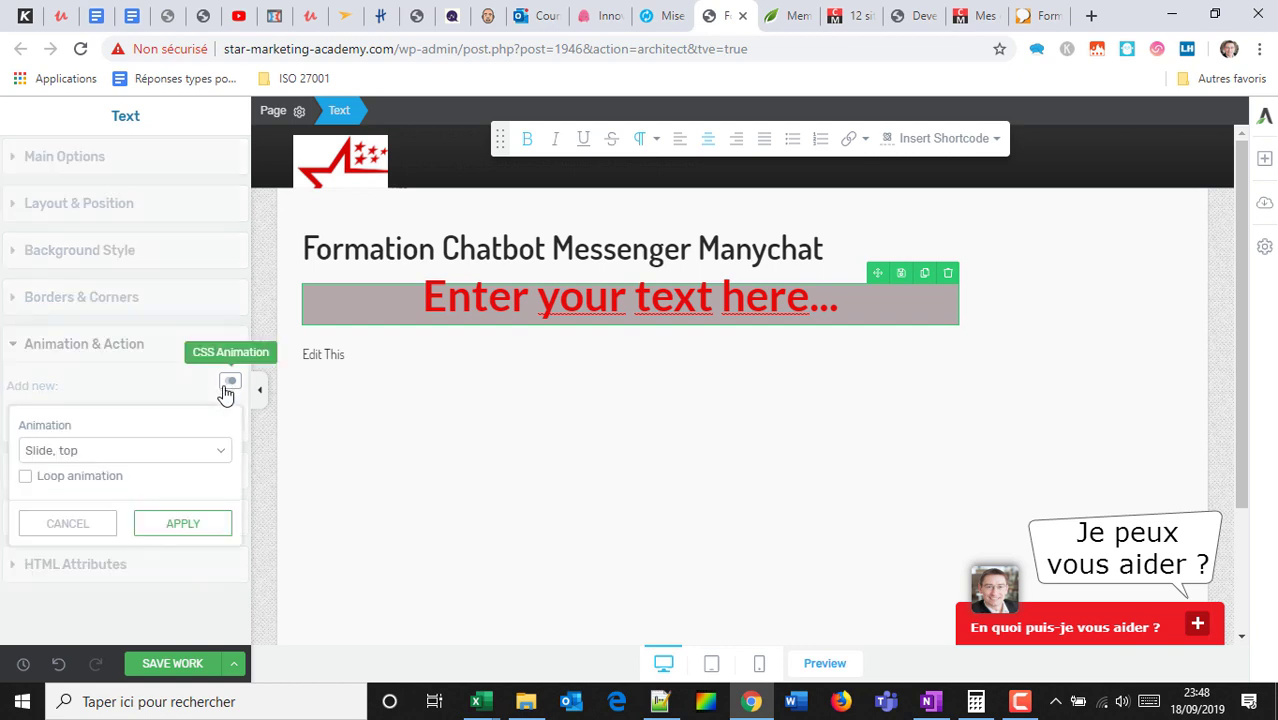
click(88, 450)
click(98, 304)
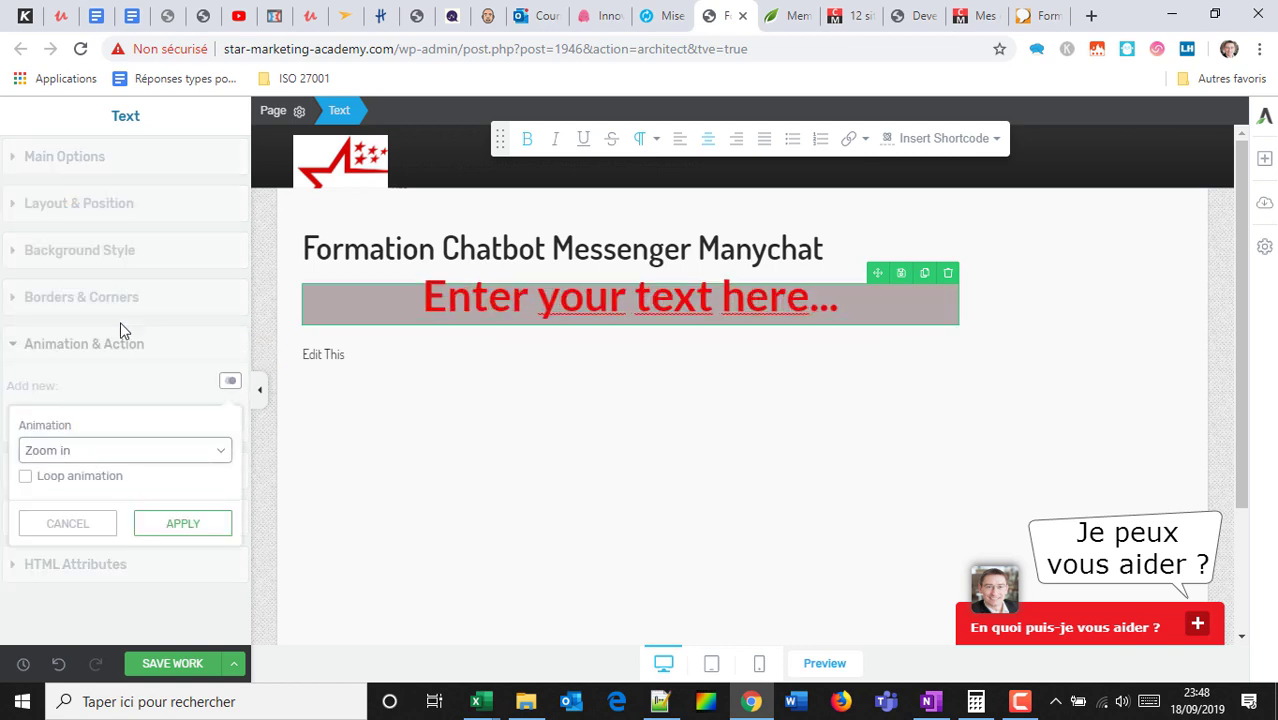
click(176, 530)
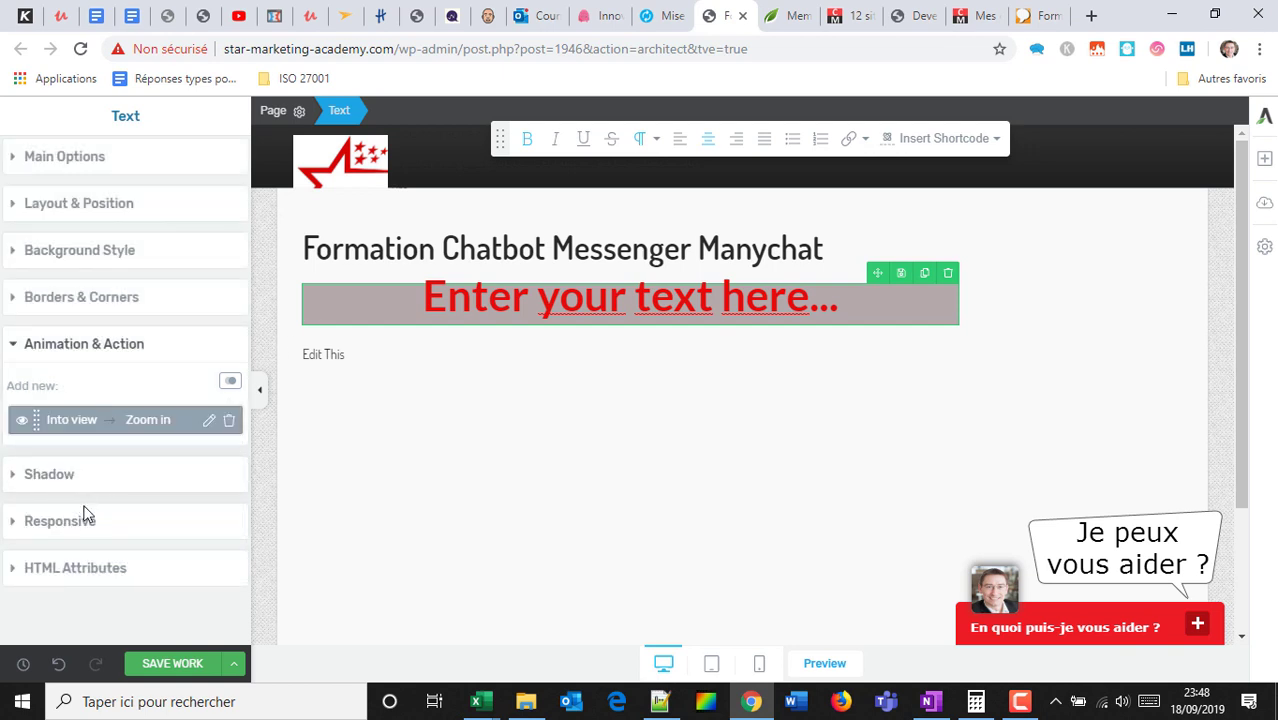
click(172, 663)
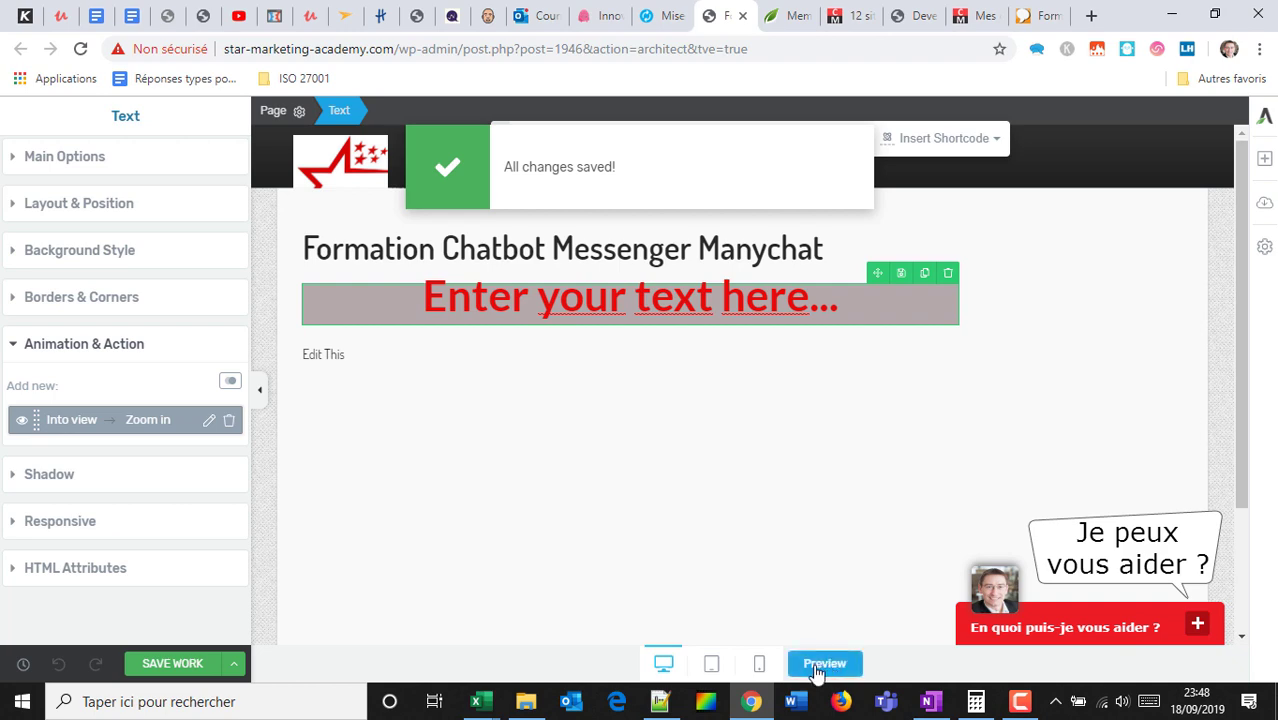
click(707, 664)
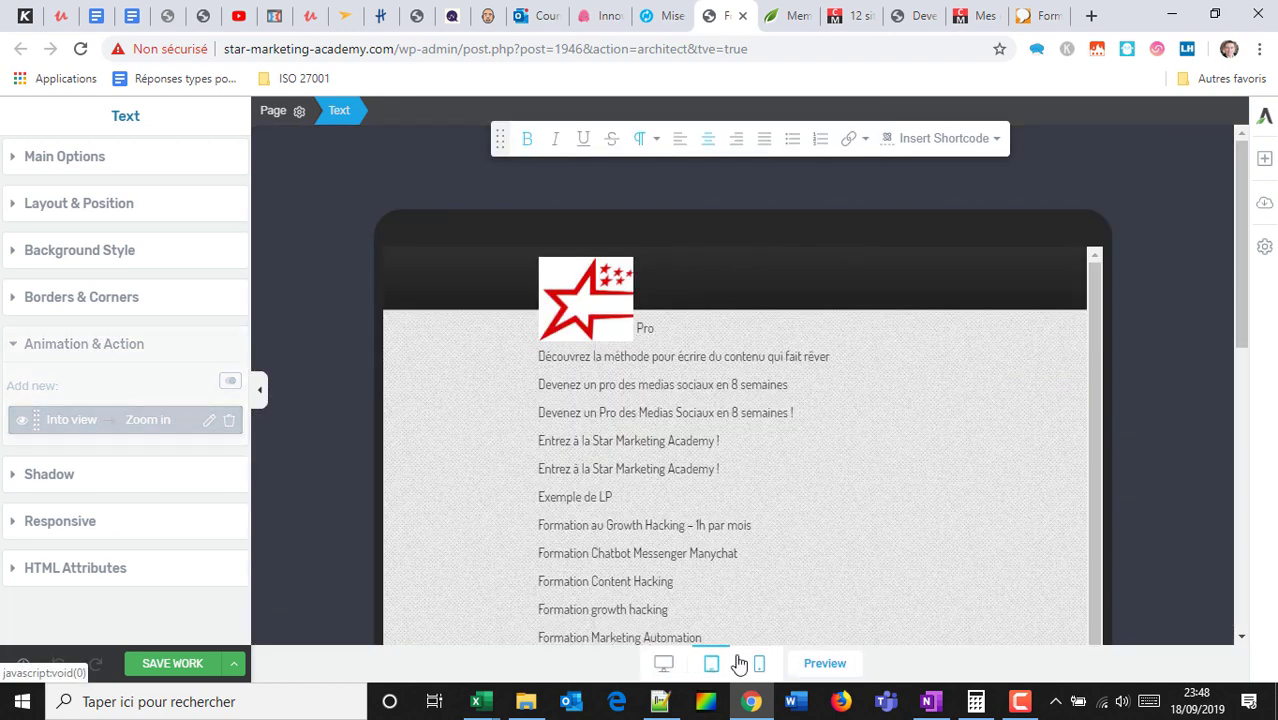
click(757, 663)
click(663, 663)
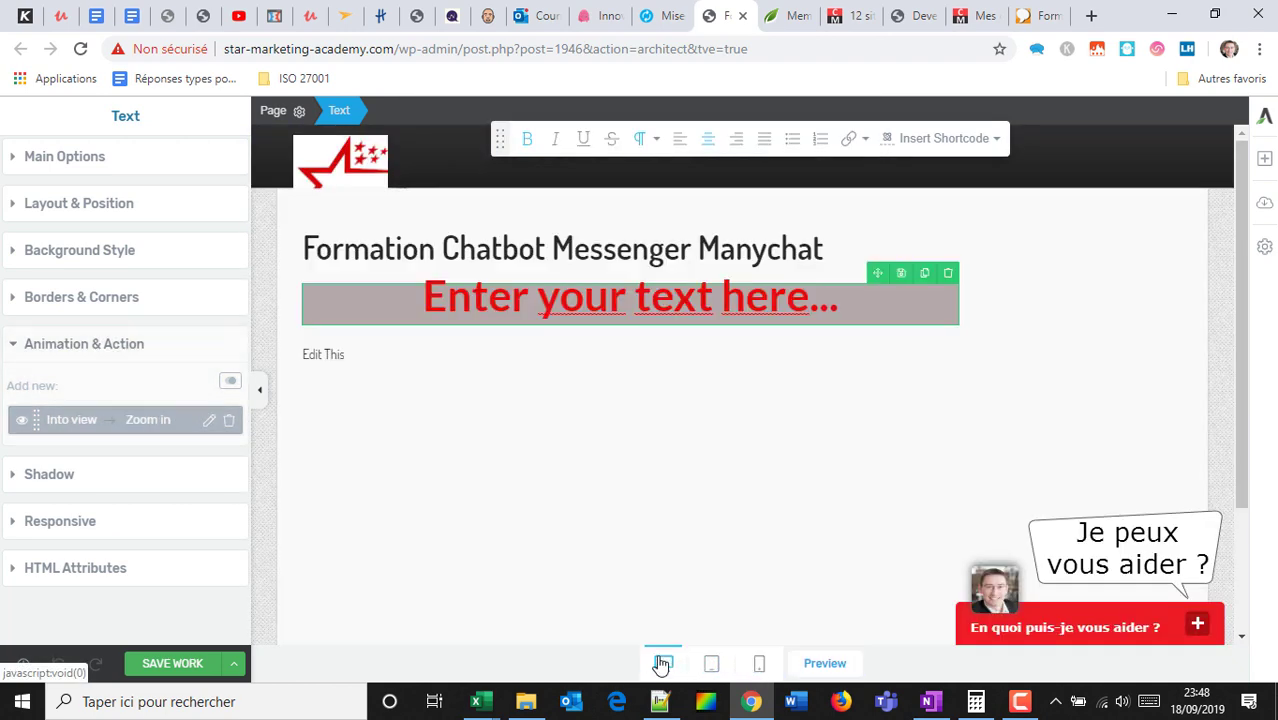
click(824, 663)
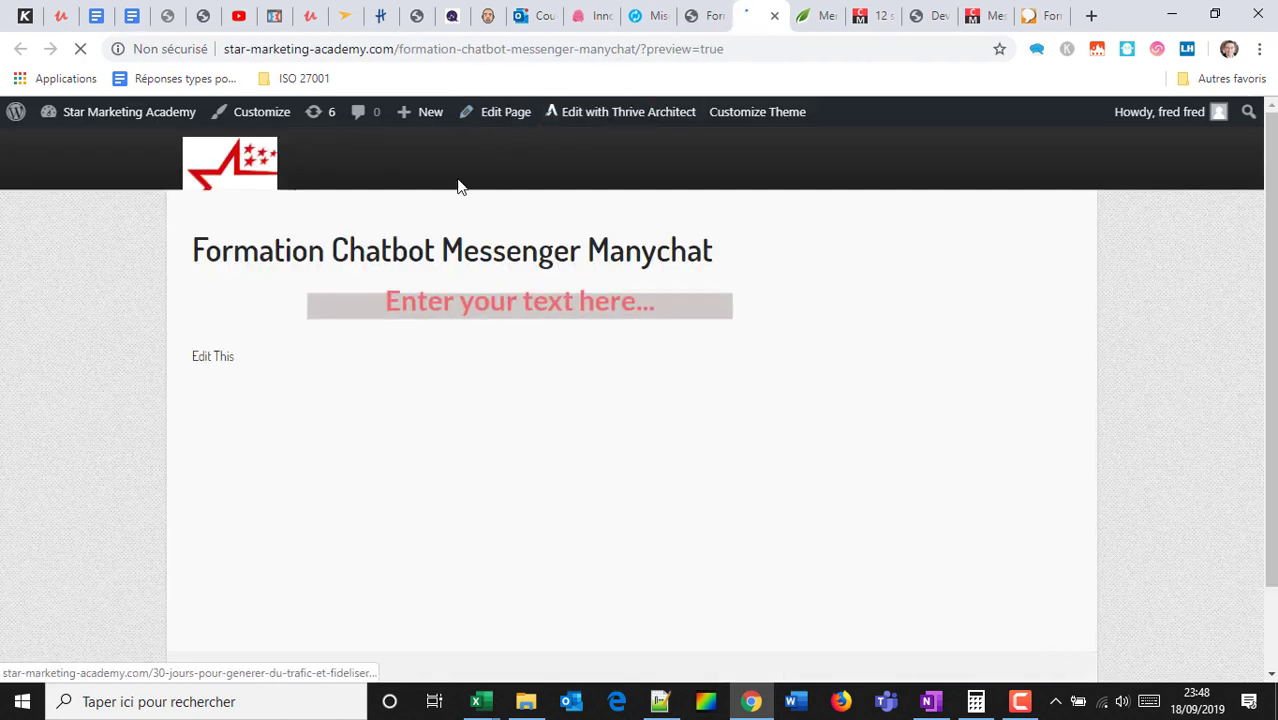
click(704, 13)
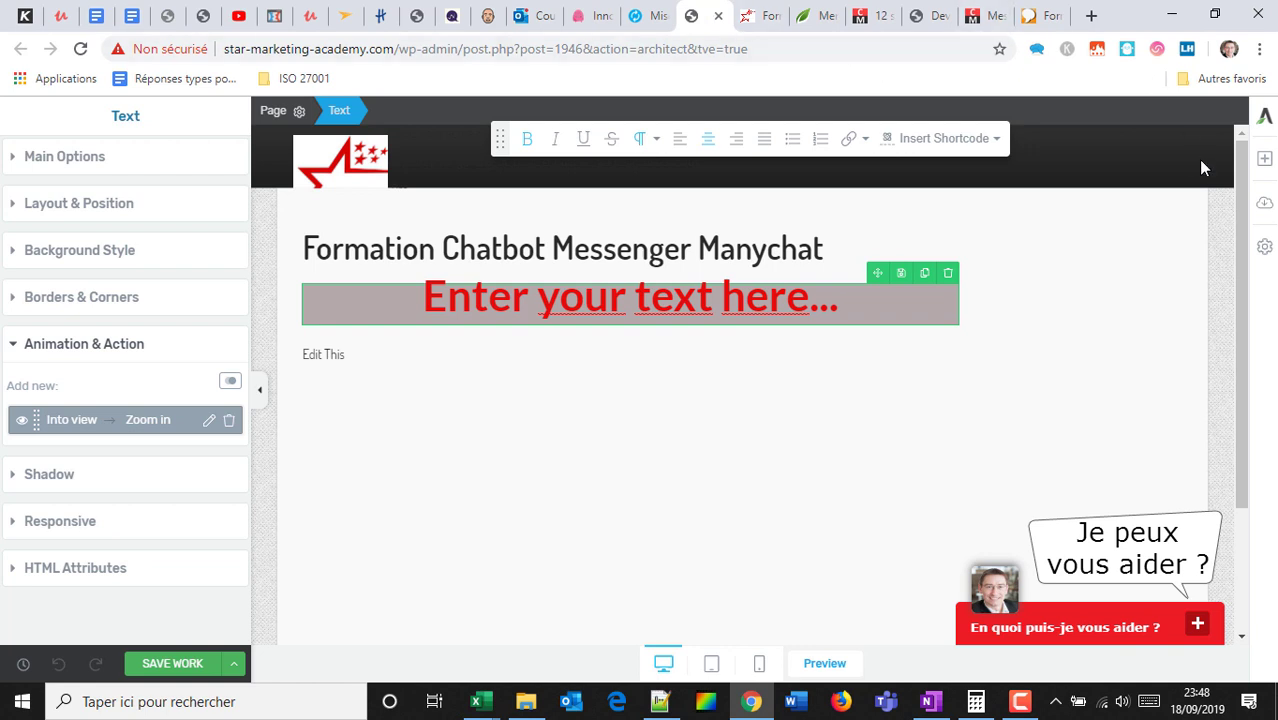
Open the landing page template chooser, check Saved Landing Pages, then return to Default Templates.
click(1263, 207)
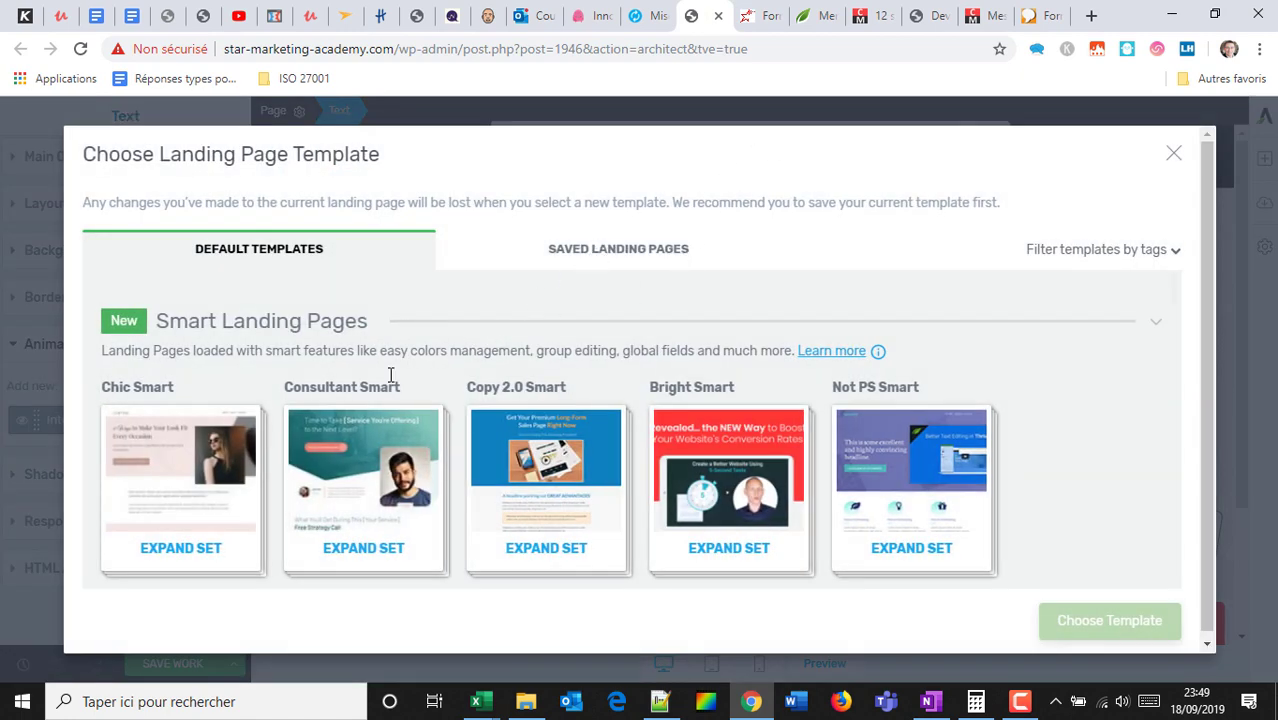
click(605, 256)
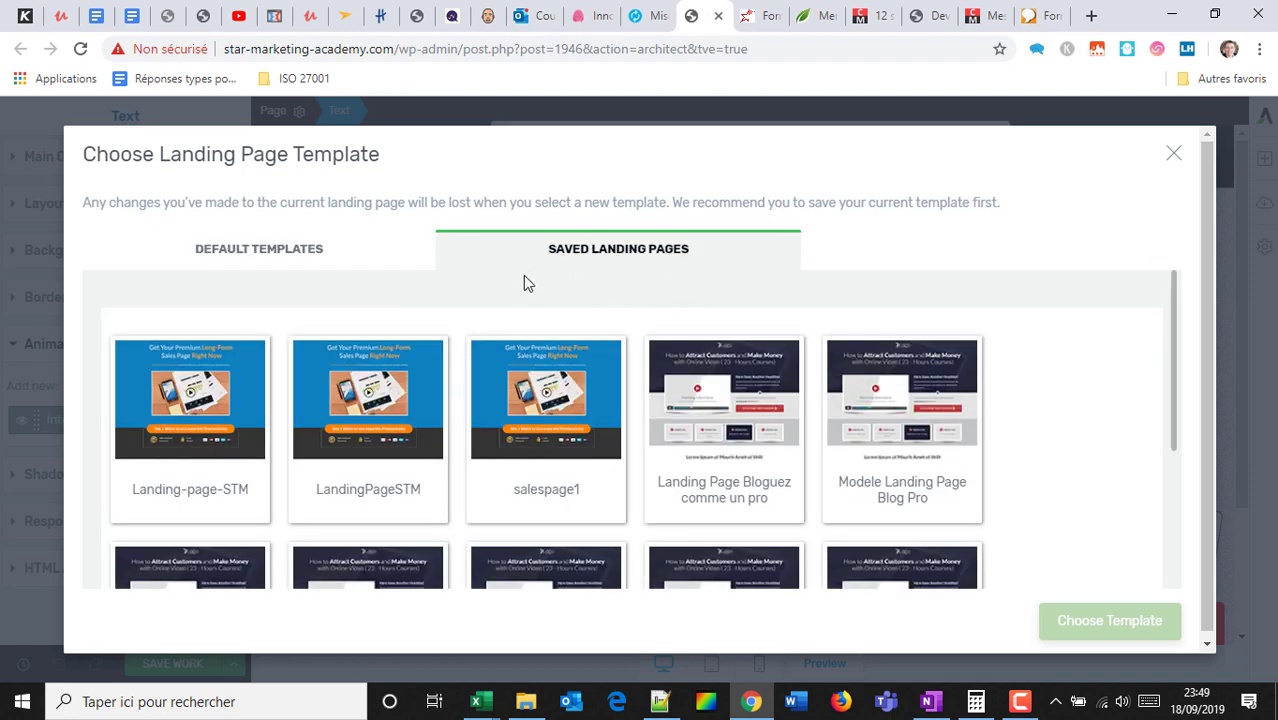
click(303, 250)
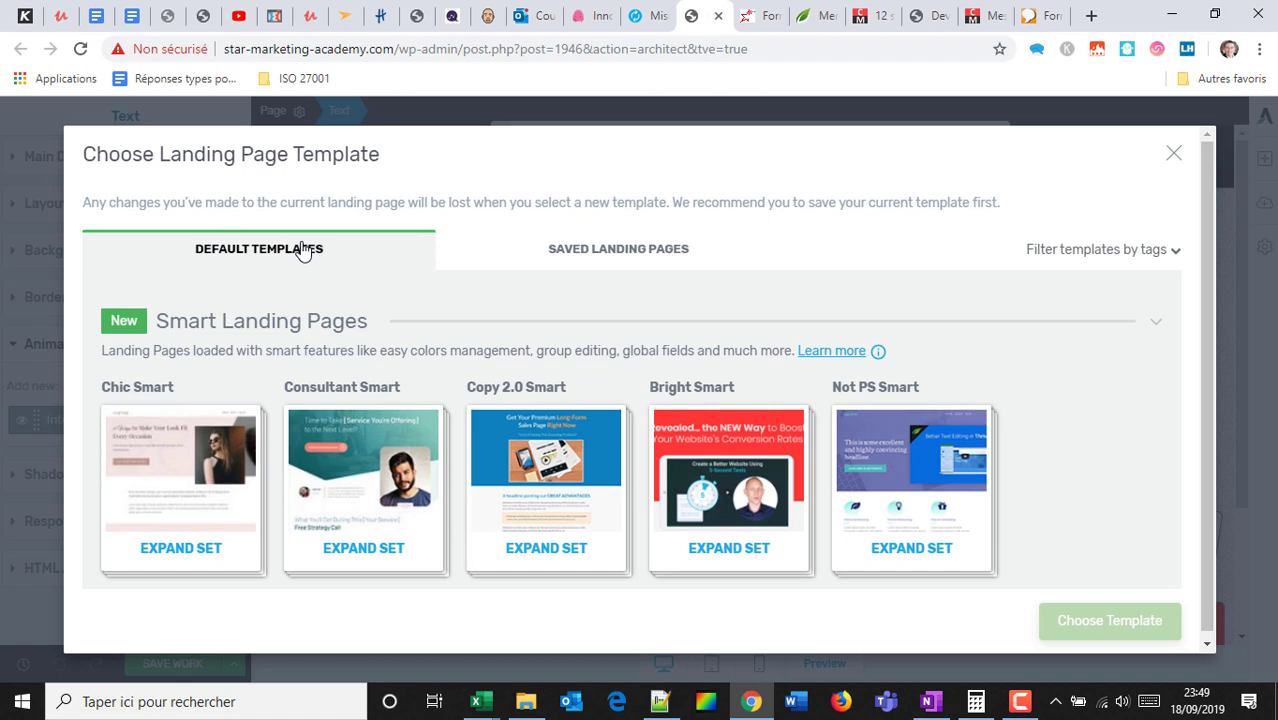
Scroll down the default templates and expand the Video Course set.
scroll(354, 410, down, 5)
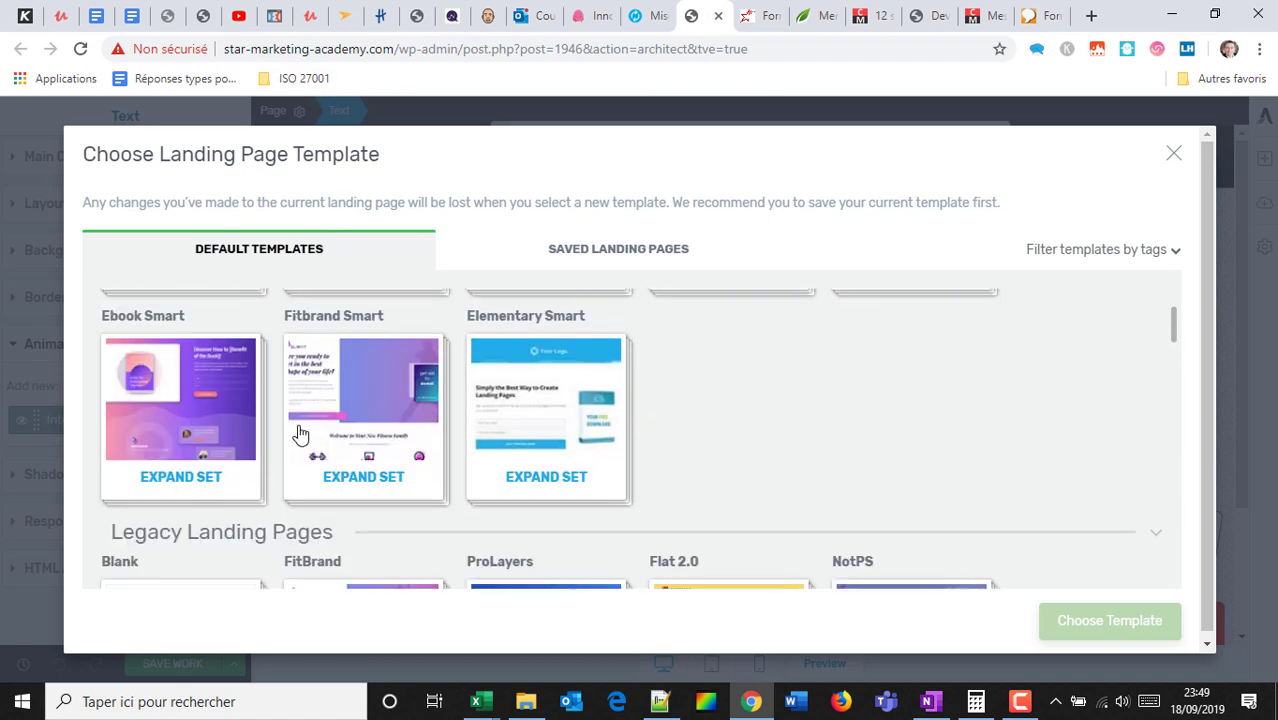
scroll(300, 433, down, 5)
scroll(200, 400, up, 15)
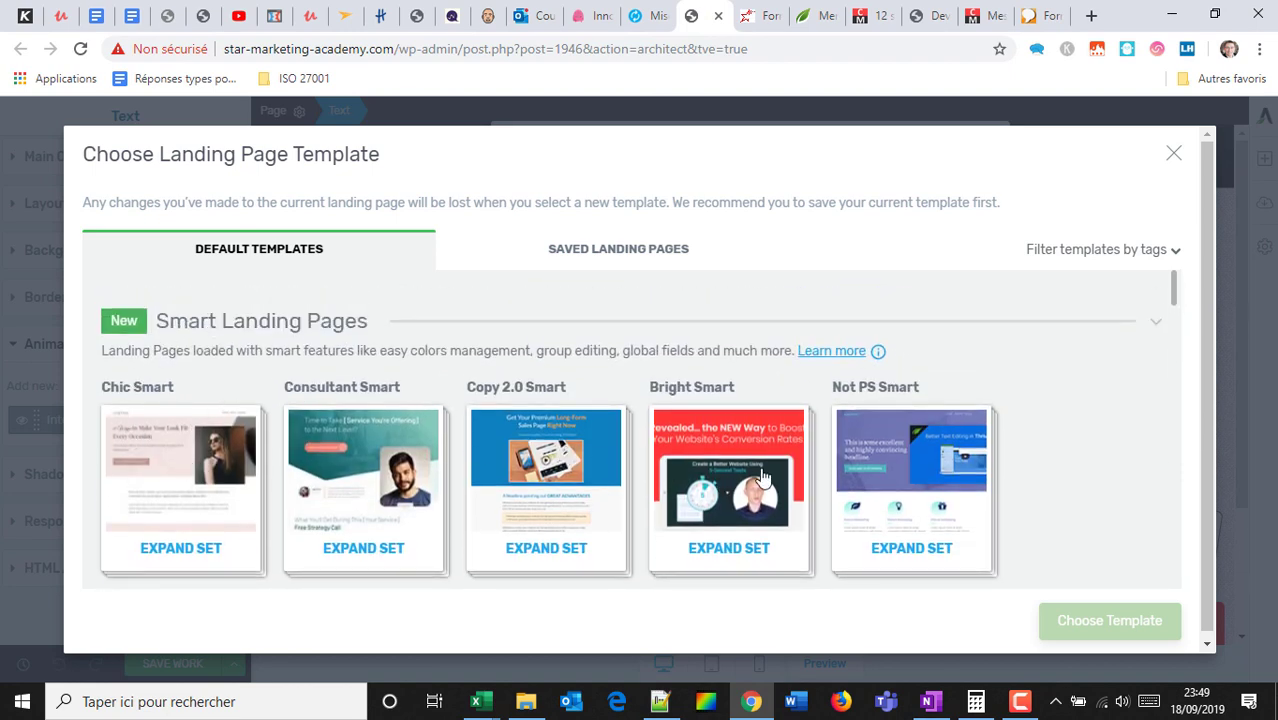
scroll(762, 478, down, 3)
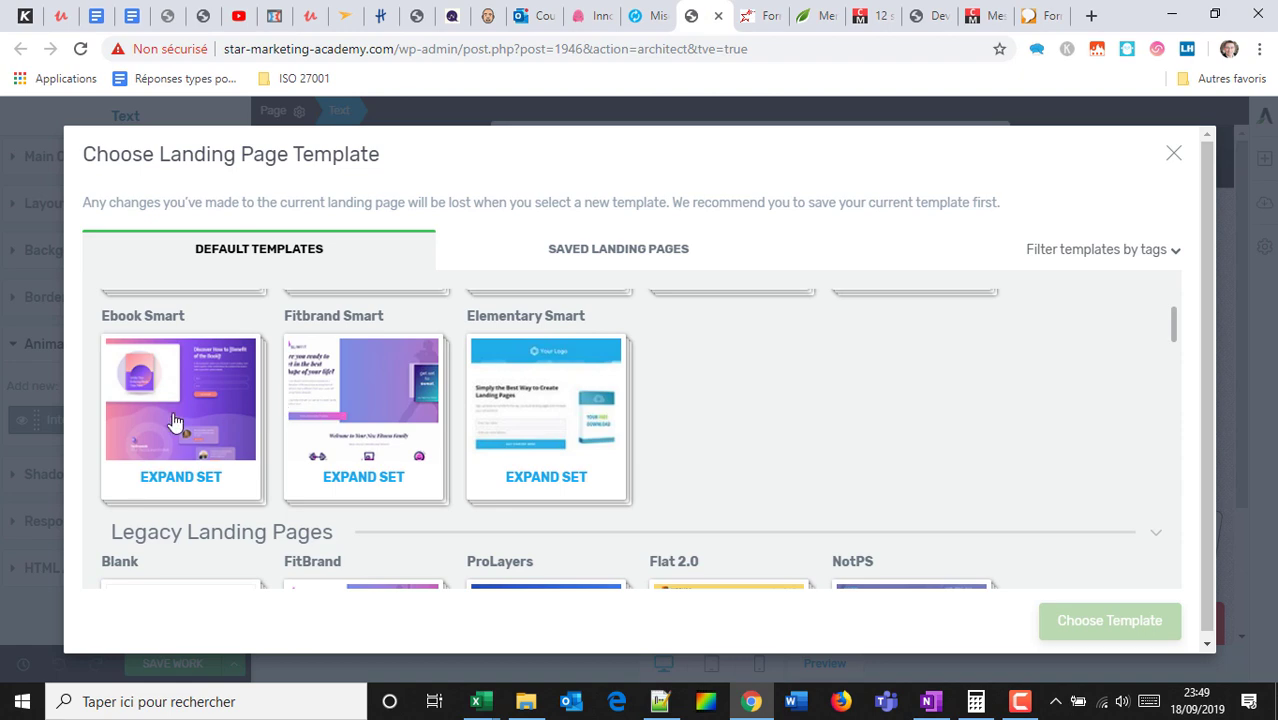
scroll(513, 385, down, 2)
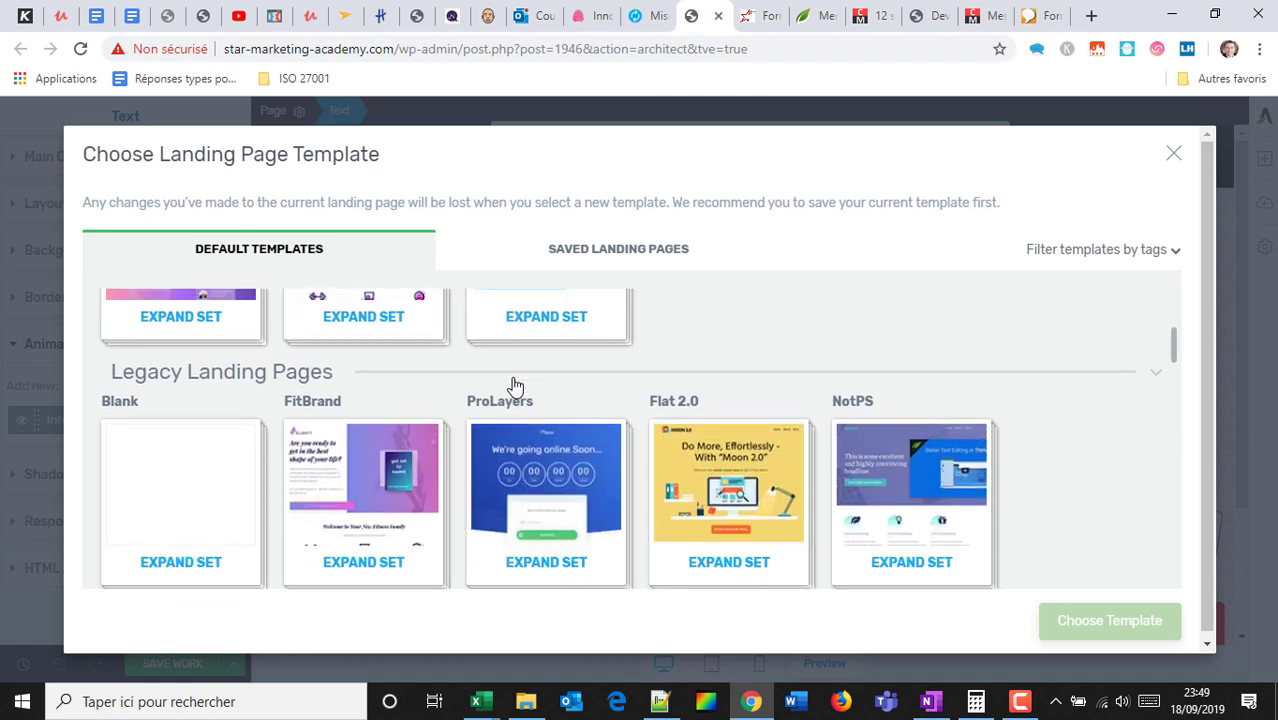
scroll(513, 380, down, 3)
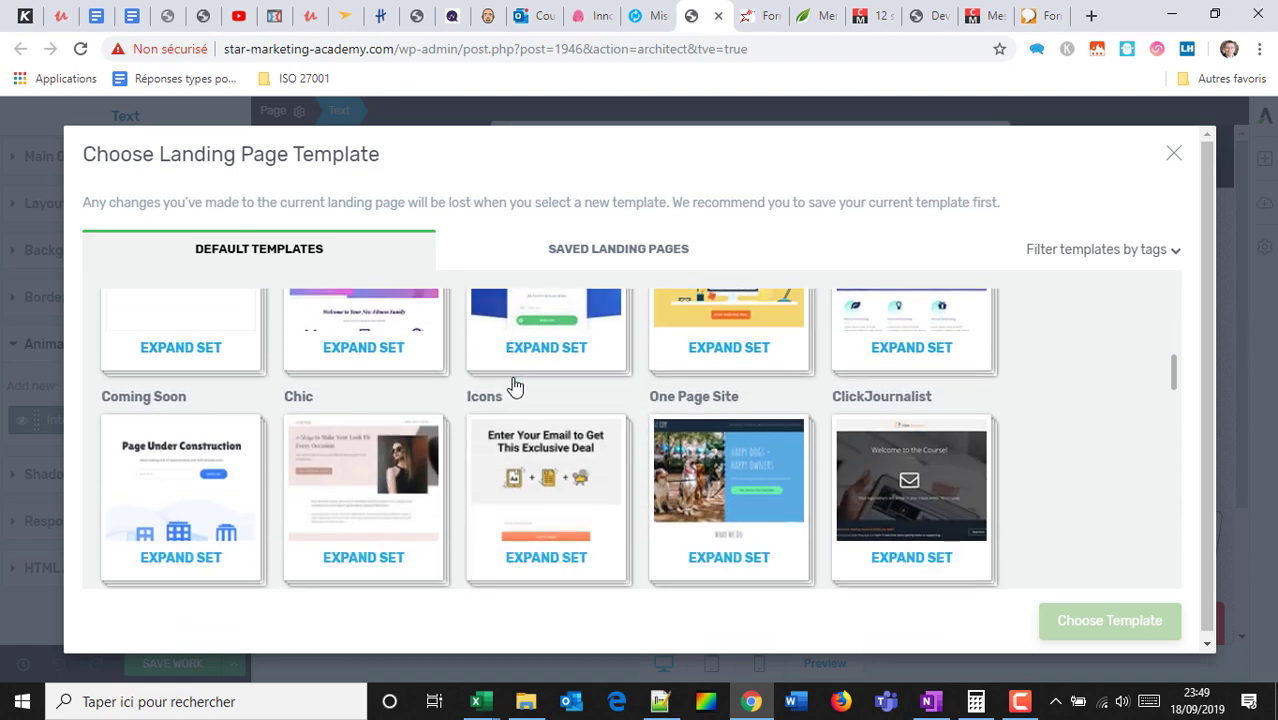
scroll(510, 395, down, 3)
scroll(568, 435, down, 3)
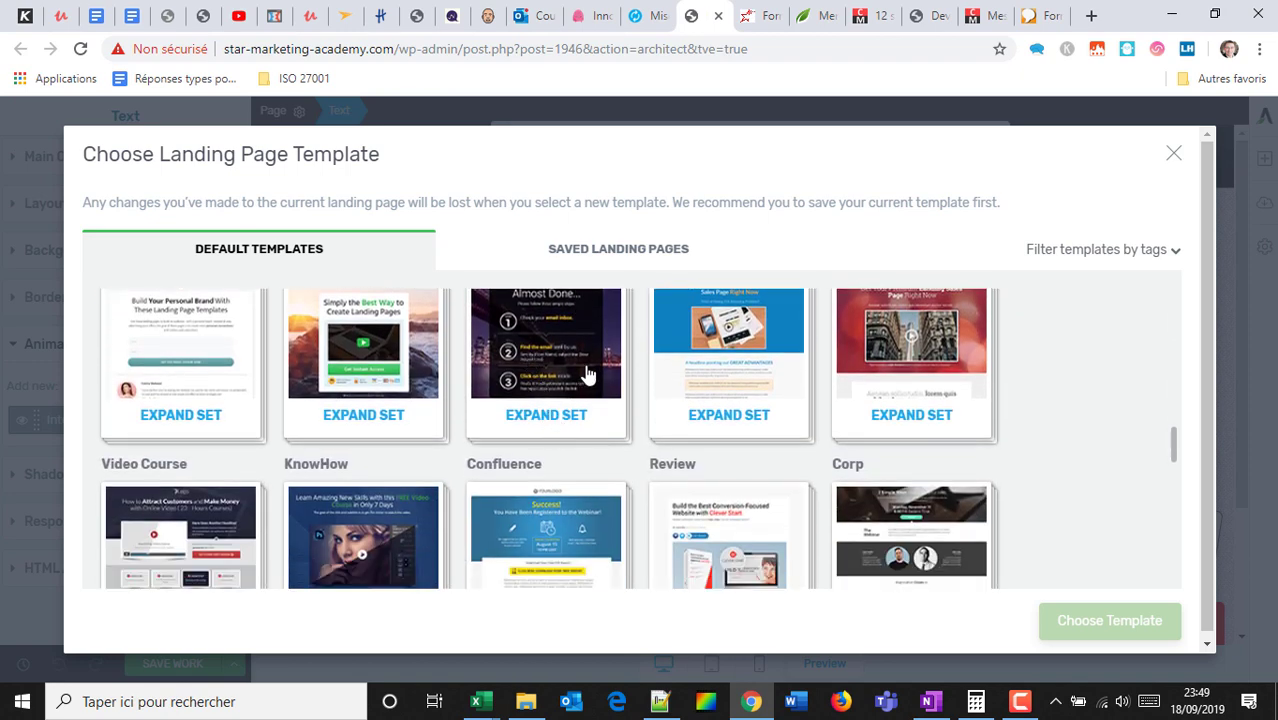
scroll(575, 378, up, 1)
scroll(588, 380, down, 2)
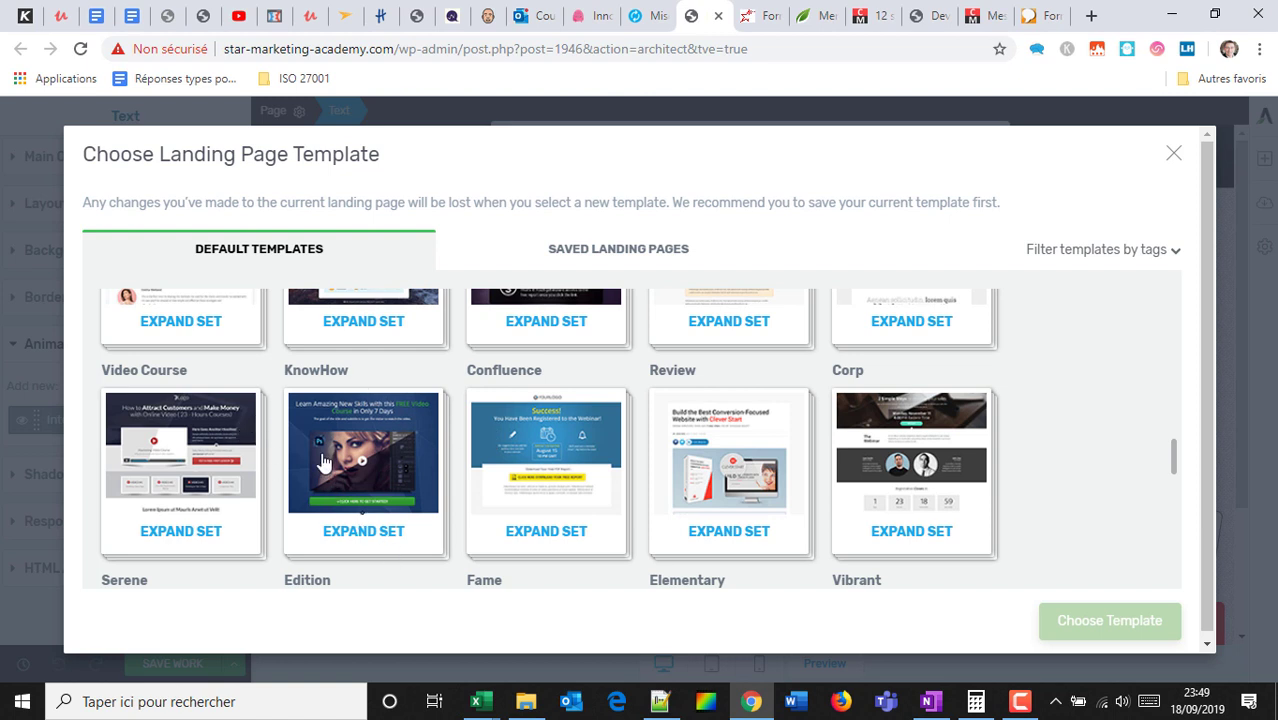
click(163, 455)
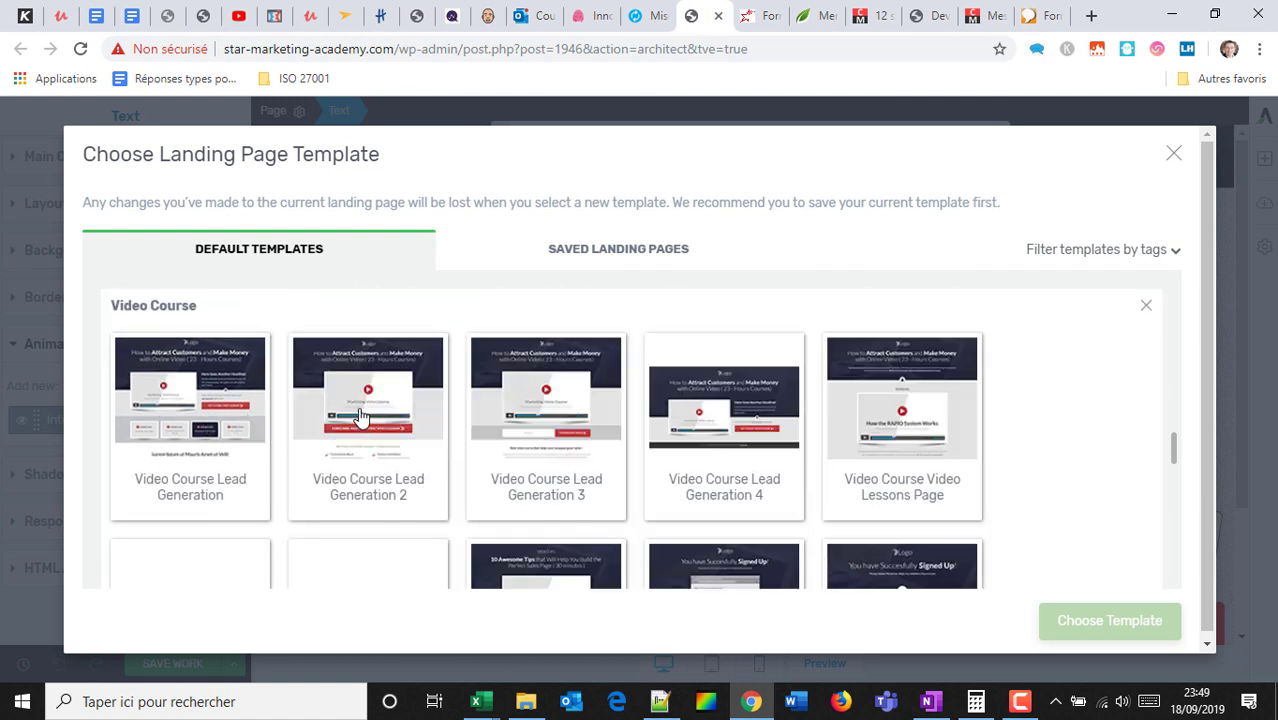
Apply the Video Course Lead Generation 3 landing page template to the page.
click(354, 410)
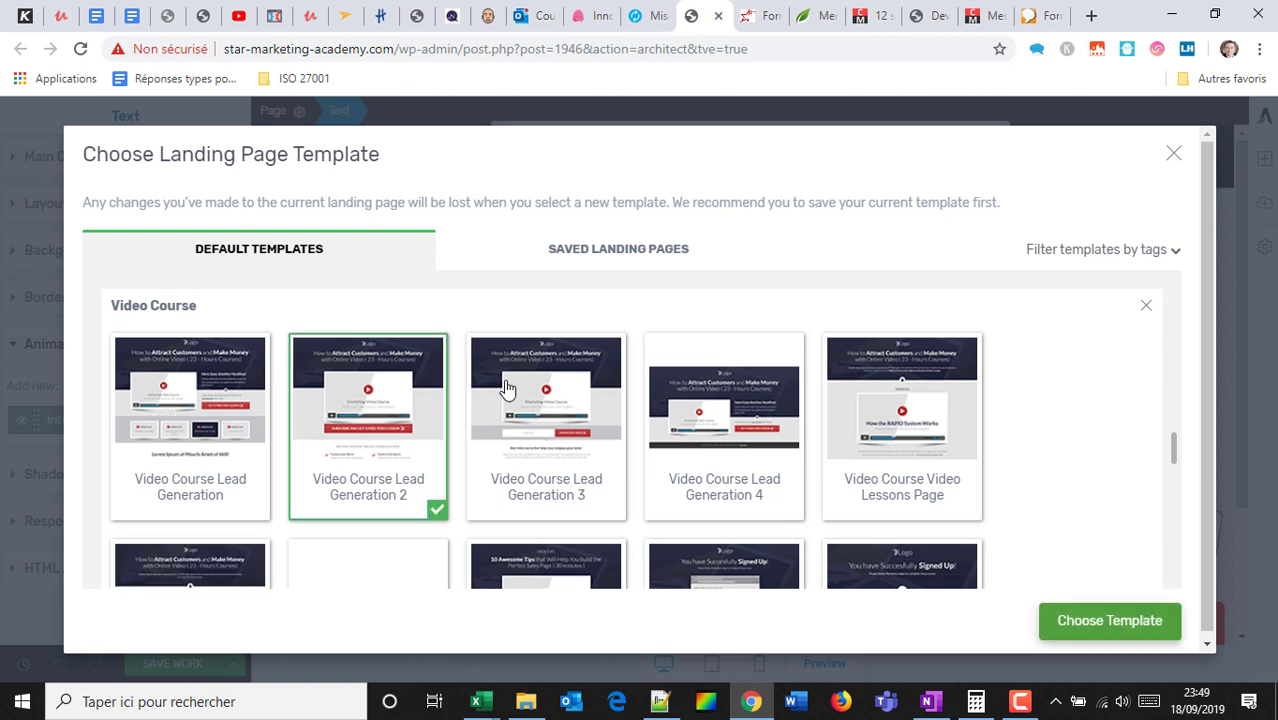
click(572, 425)
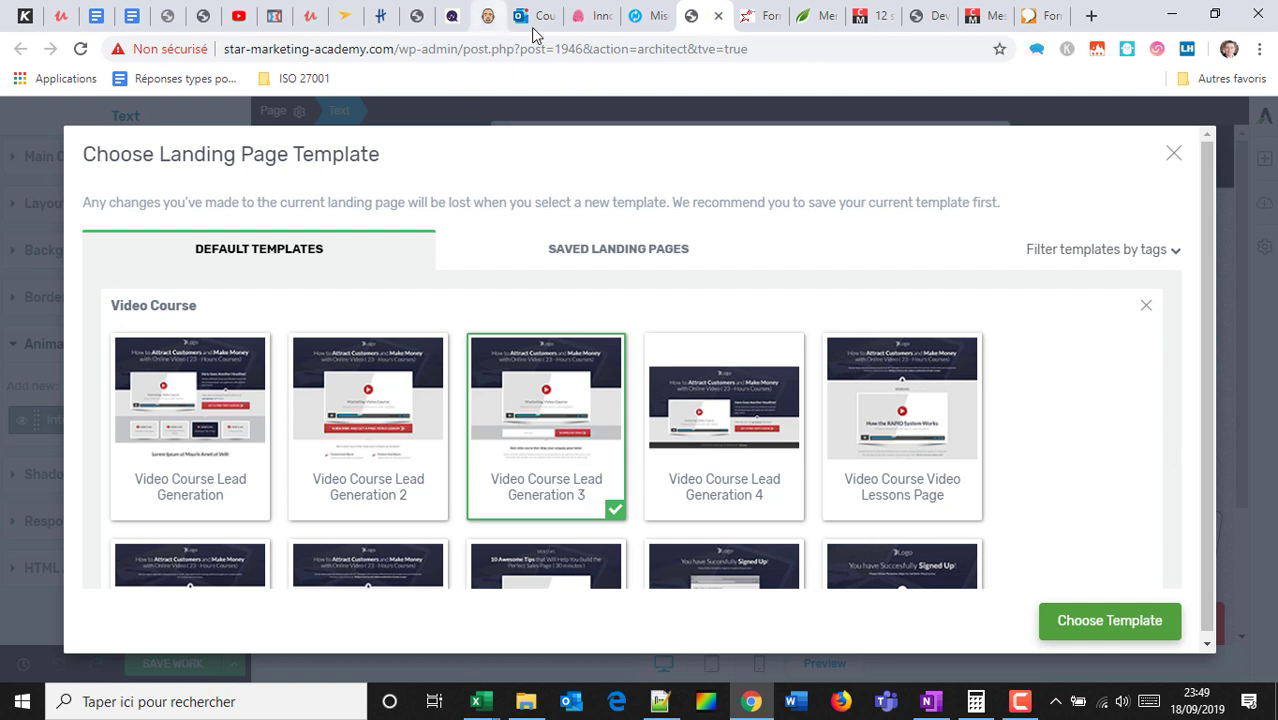
click(1108, 620)
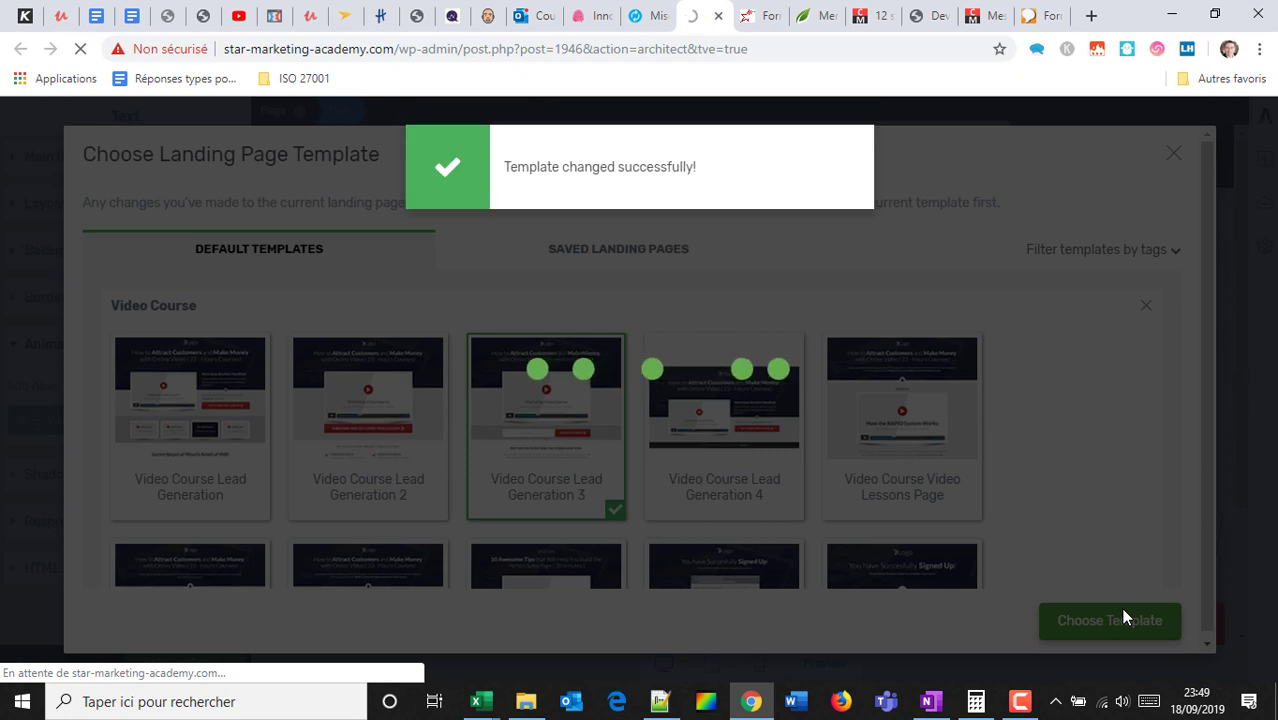
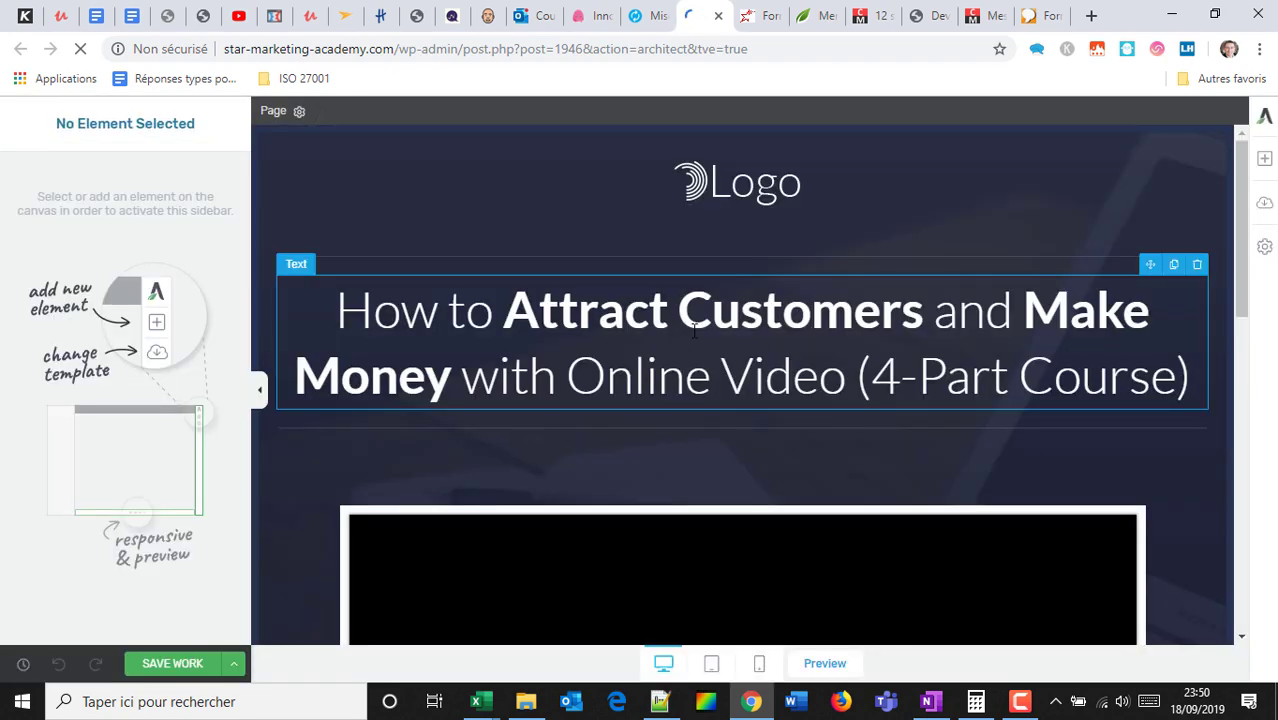
Scroll through the template and toggle the settings sidebar off and back on.
scroll(724, 295, down, 6)
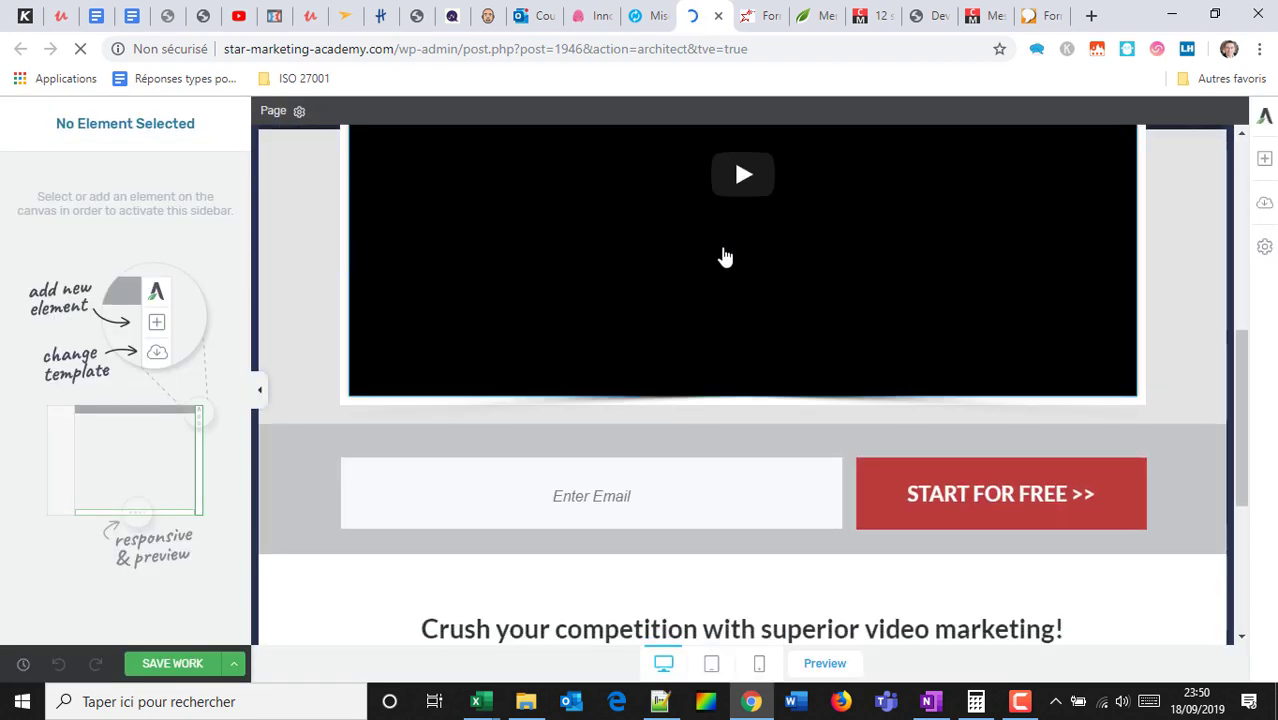
scroll(726, 257, down, 3)
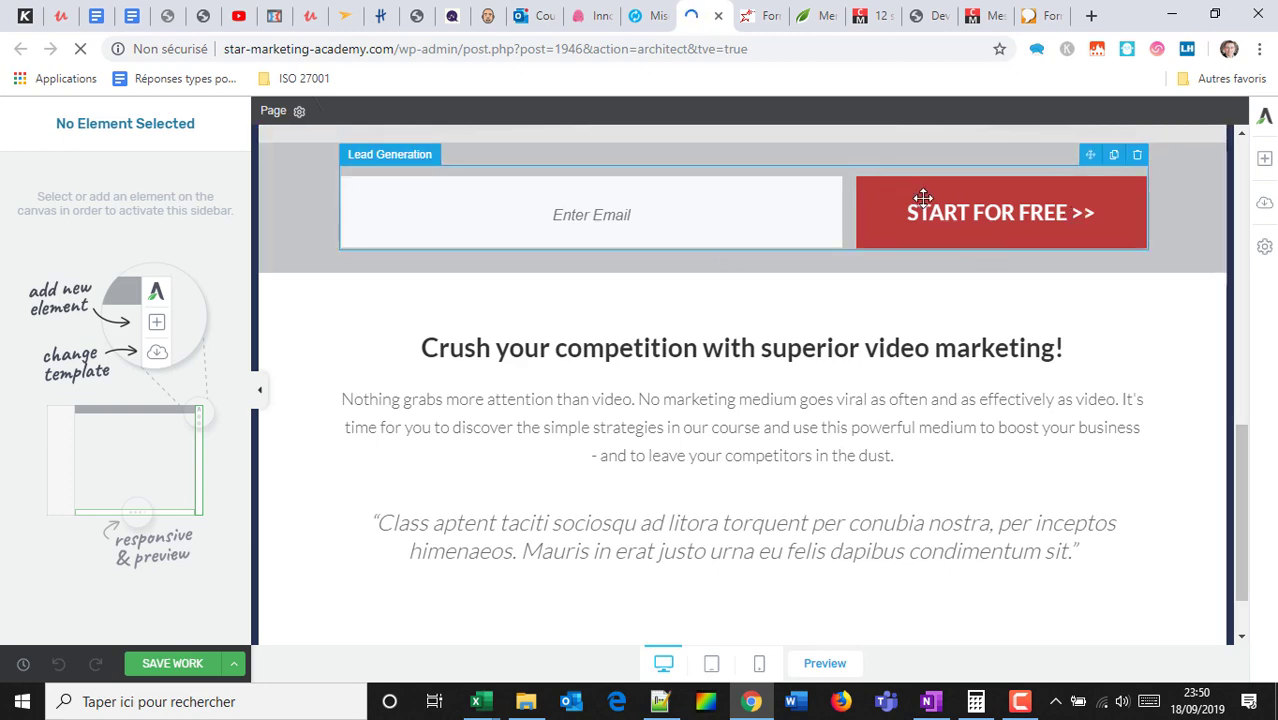
scroll(940, 250, down, 1)
scroll(950, 271, up, 5)
scroll(950, 271, up, 3)
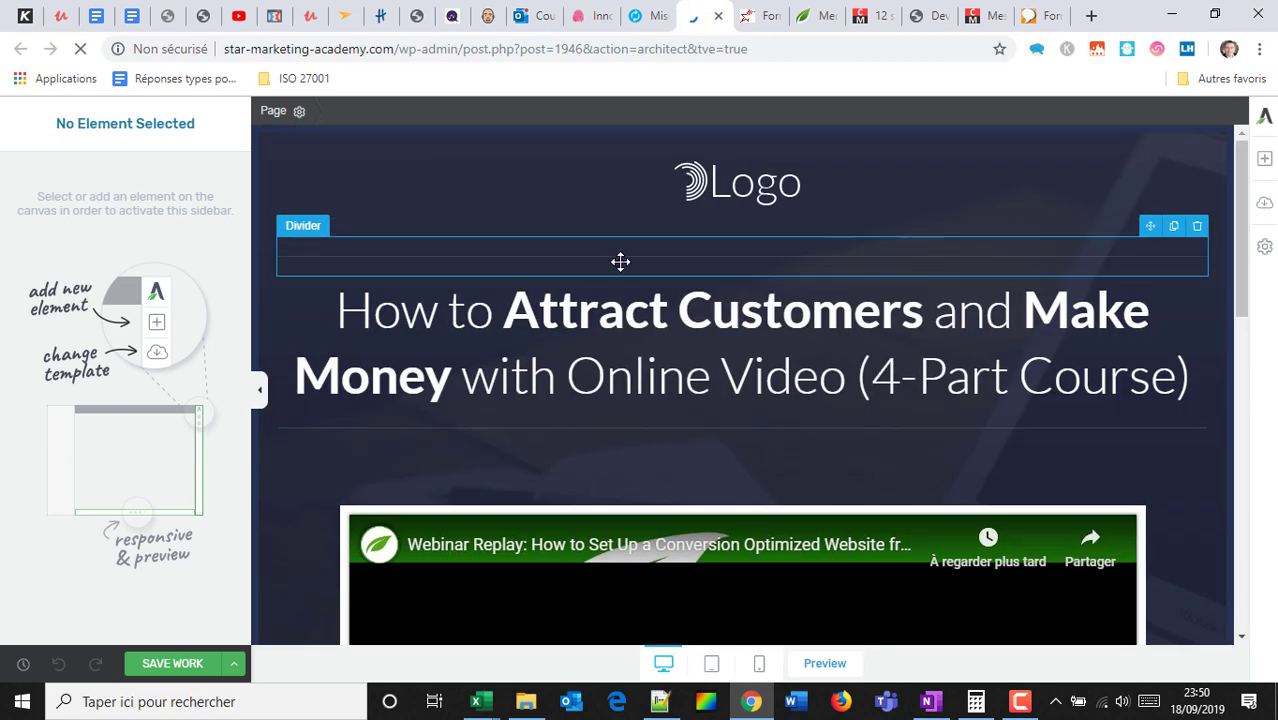
click(258, 400)
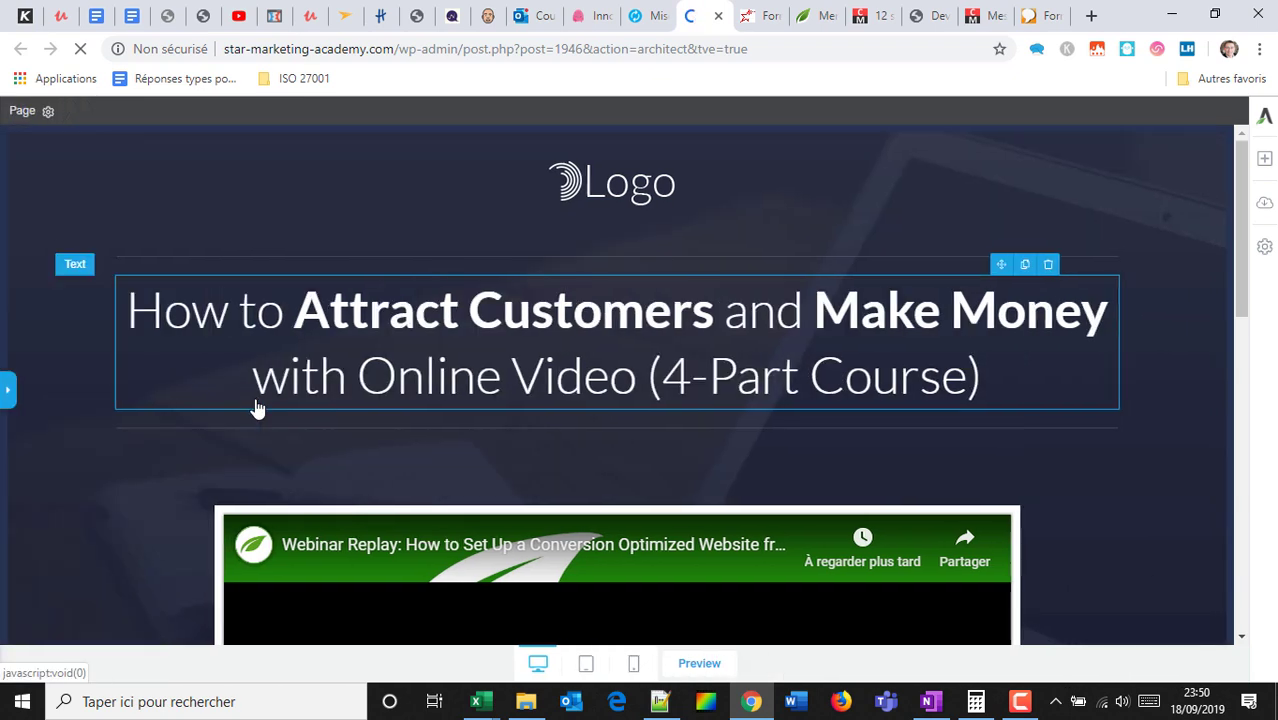
click(5, 392)
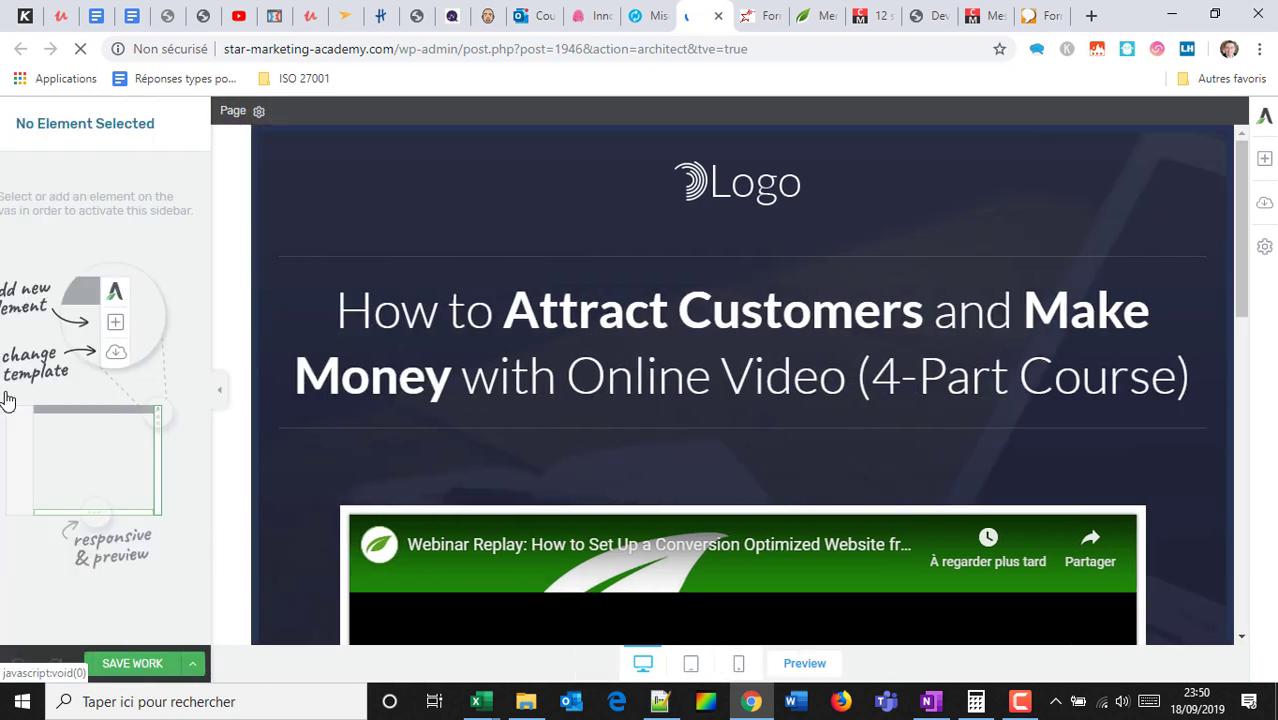
Open the Replace Image media library for the top logo, trying and clearing a search for 'l'.
click(733, 180)
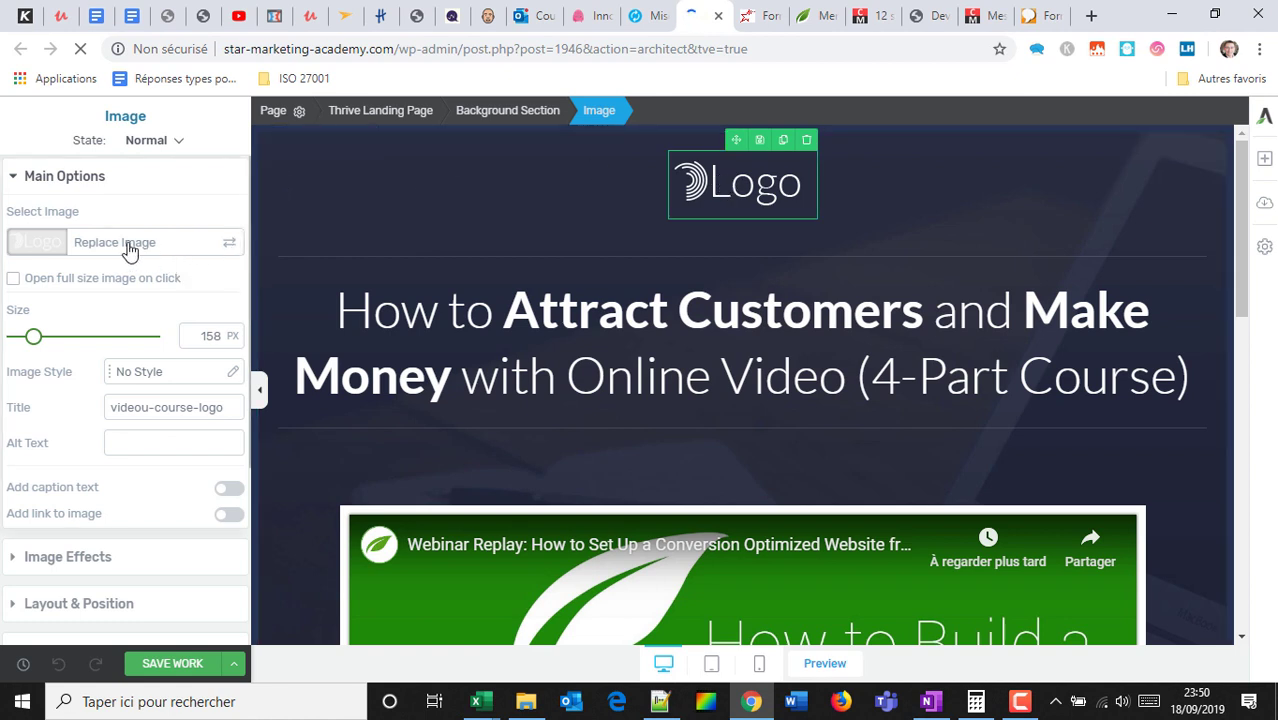
click(68, 250)
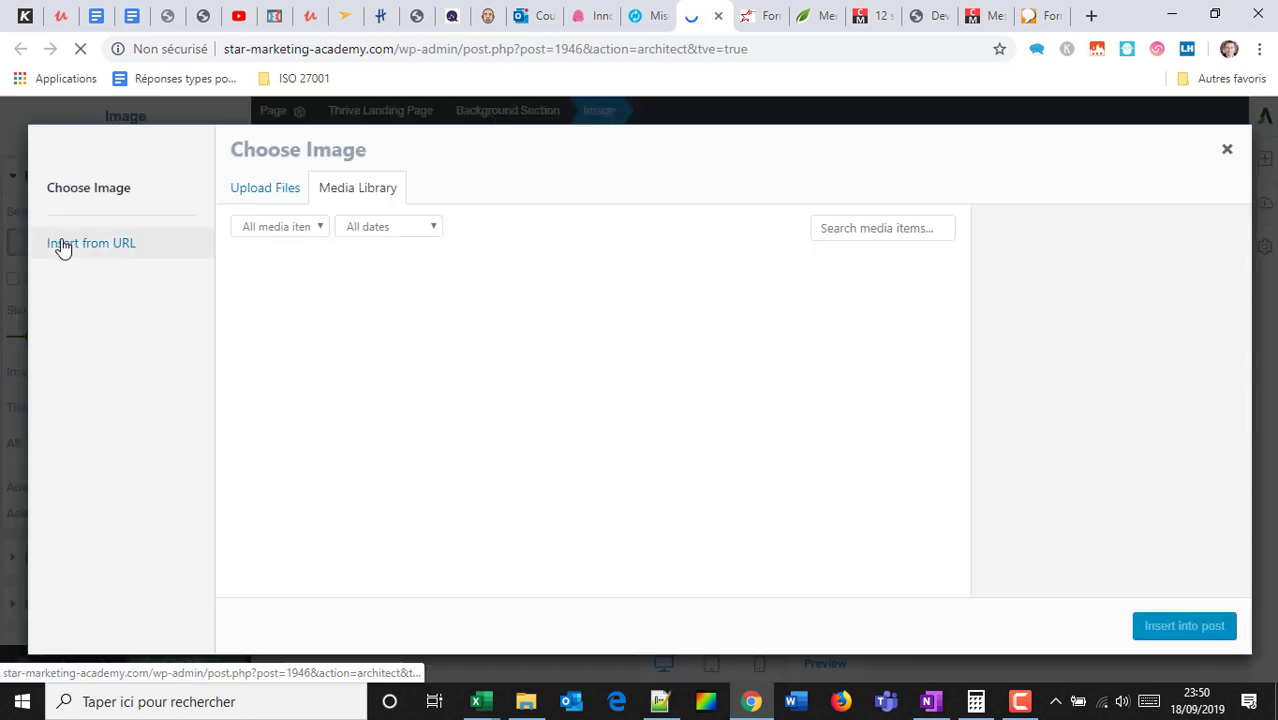
click(876, 228)
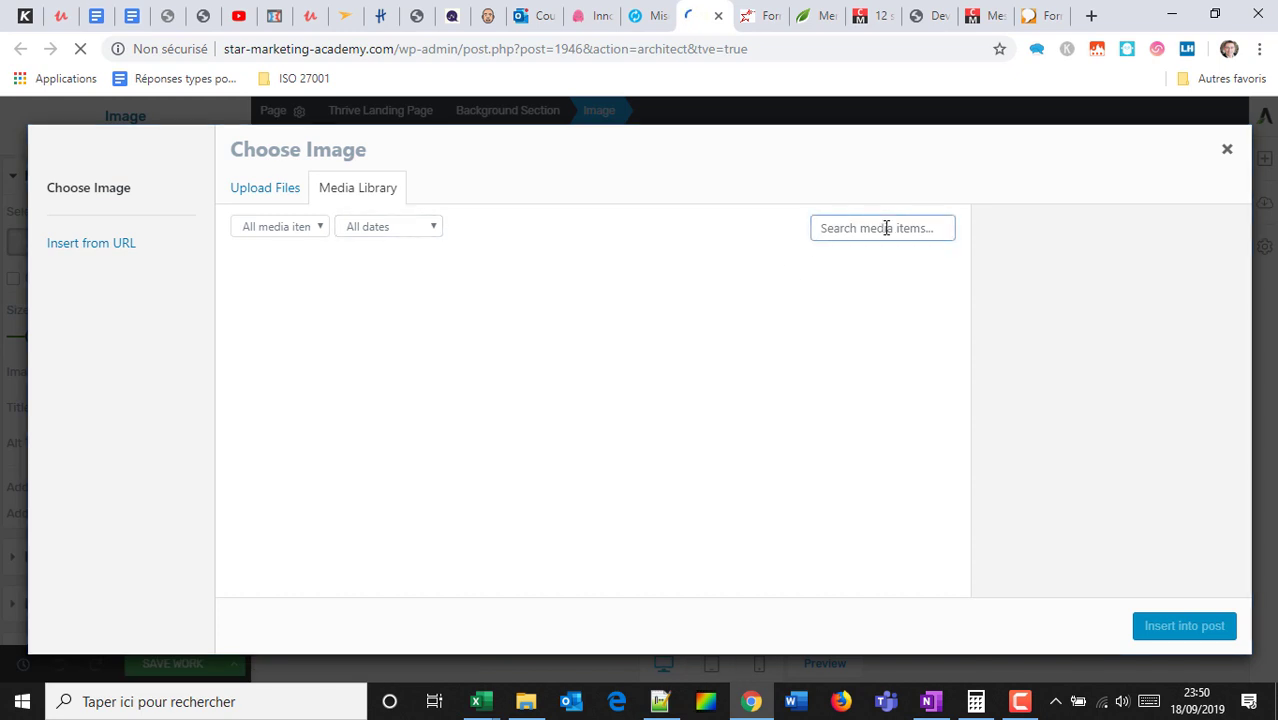
text(logo)
click(944, 230)
Upload strategie-digitale-oui-sncf-logo-voyages.png from a Desktop 'logo' search into the media library.
click(526, 701)
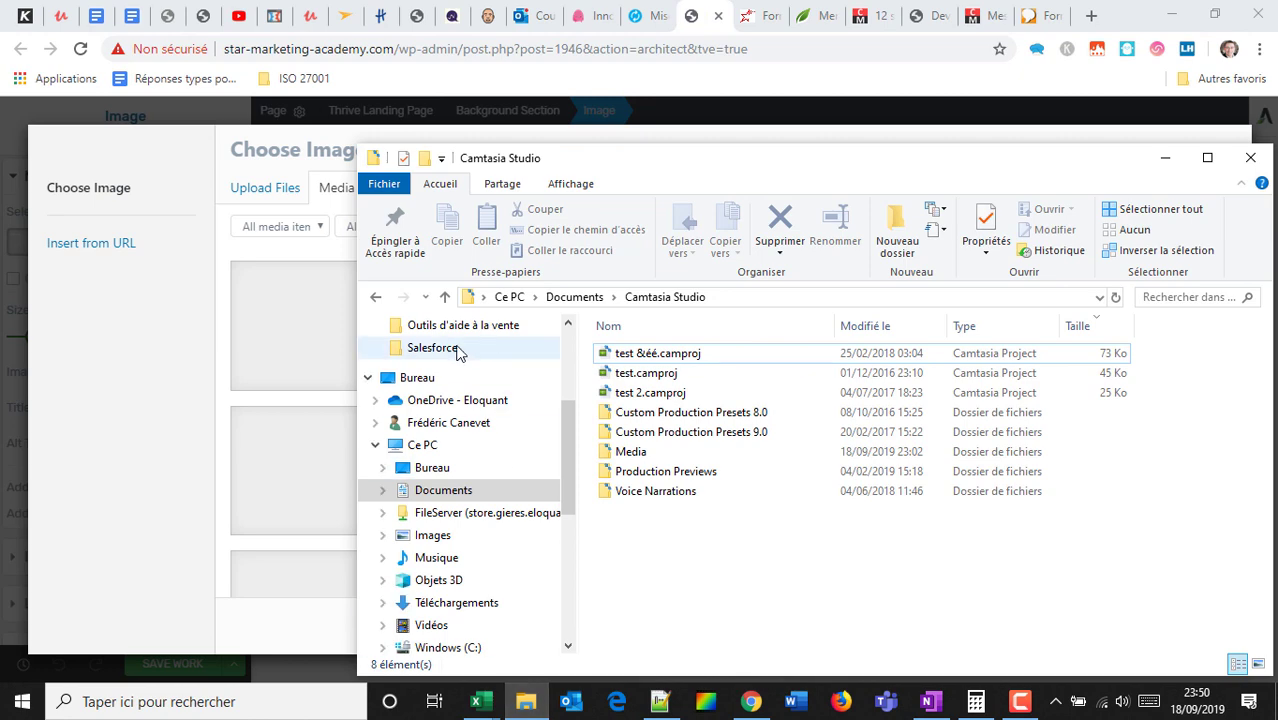
click(430, 378)
click(1167, 298)
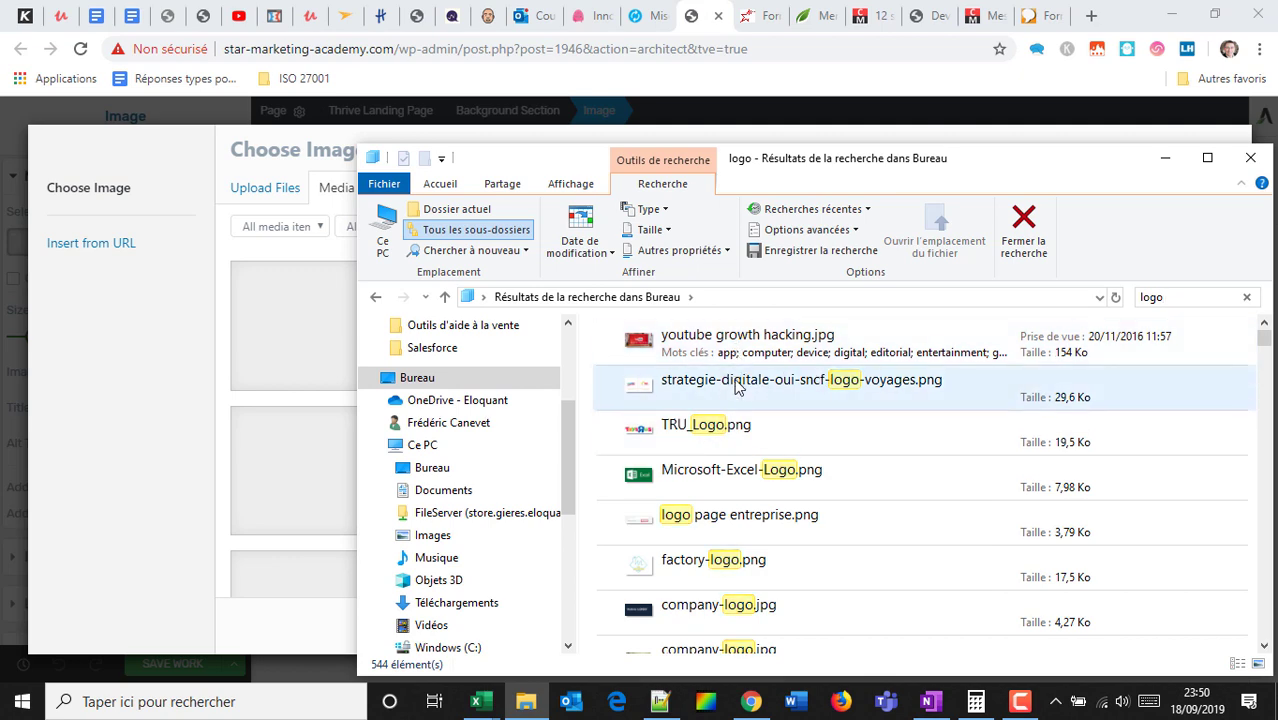
drag(735, 386, 153, 377)
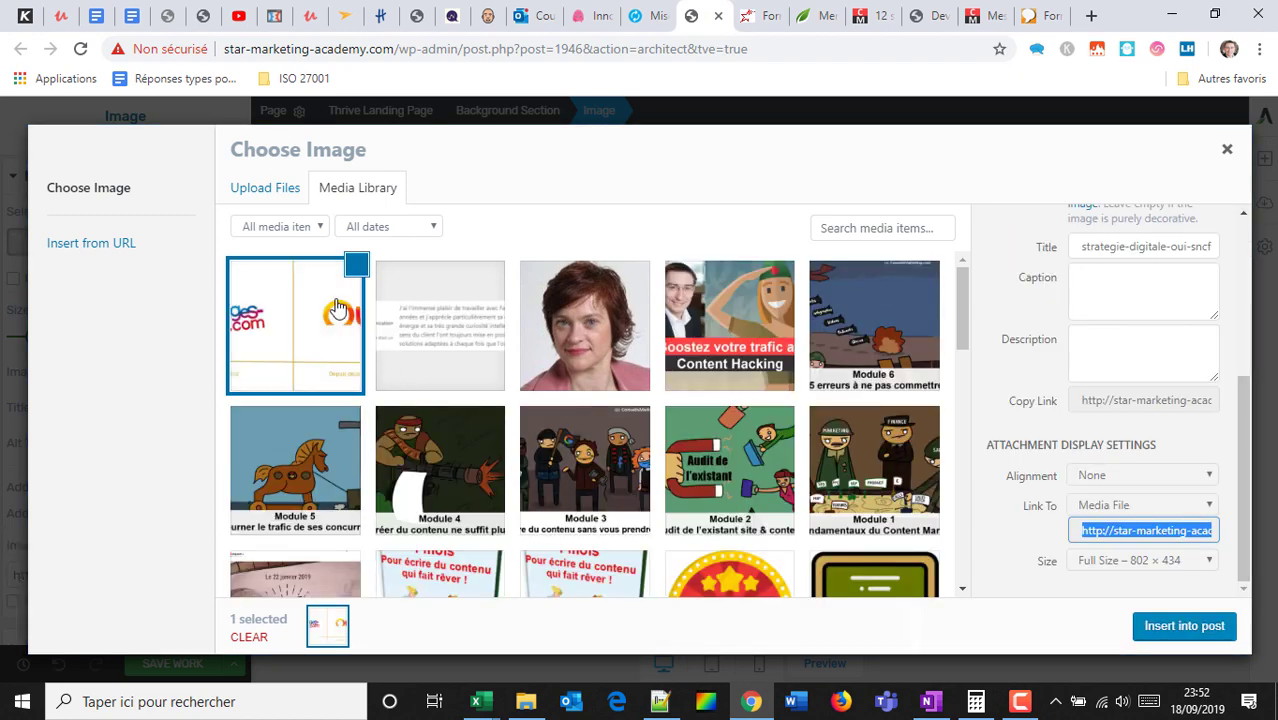
Insert the uploaded OUI.sncf image as the logo and enlarge it to 219 px.
click(1184, 626)
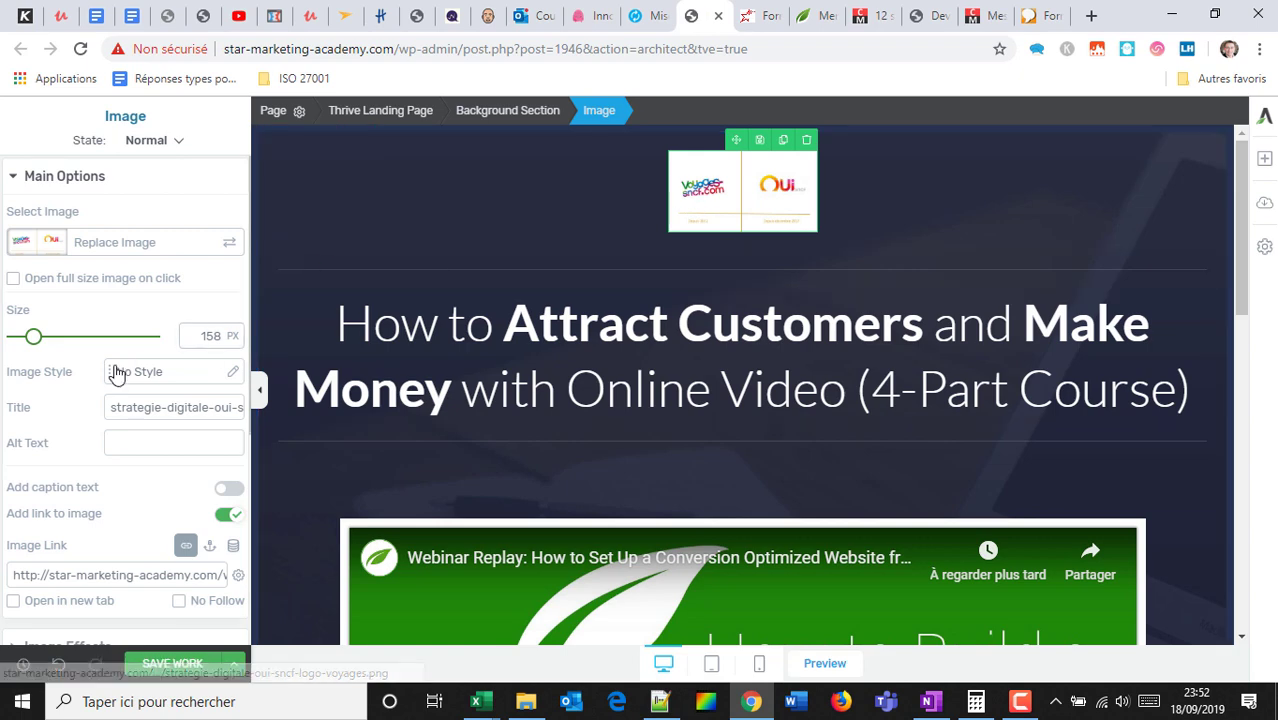
mouse_move(34, 338)
mouse_down()
mouse_move(107, 352)
mouse_move(43, 345)
mouse_up()
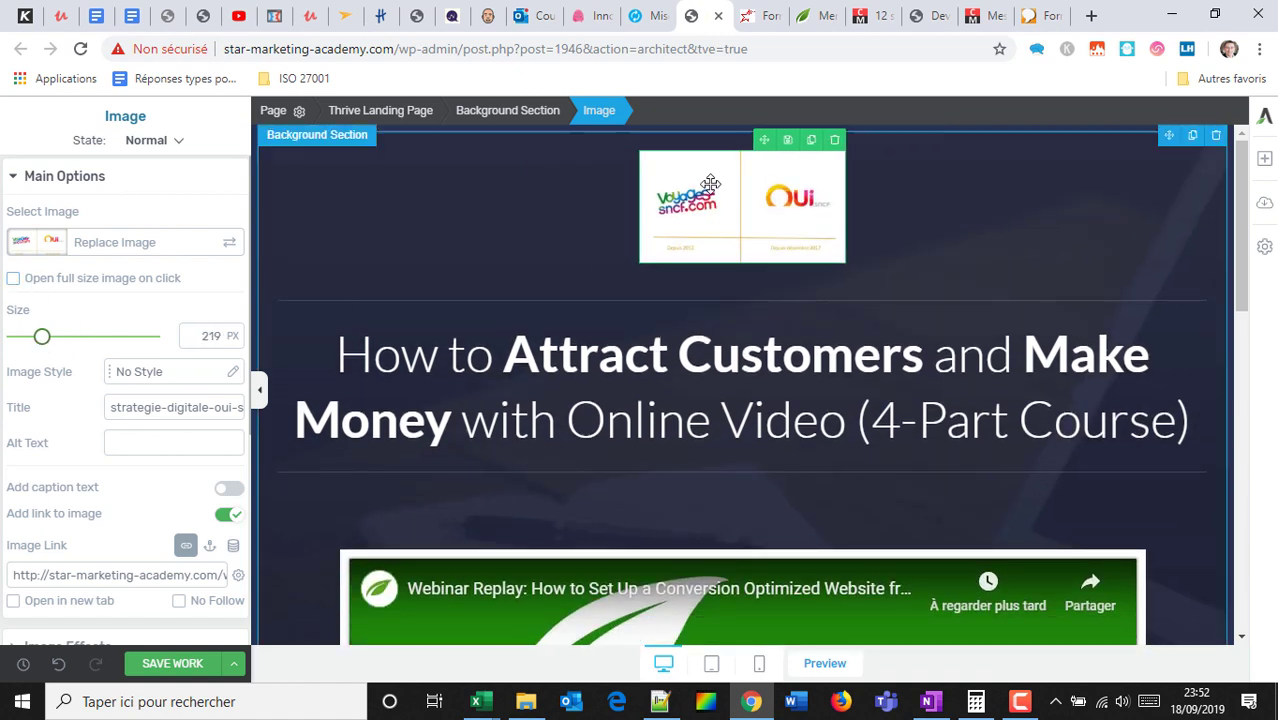
scroll(123, 373, down, 1)
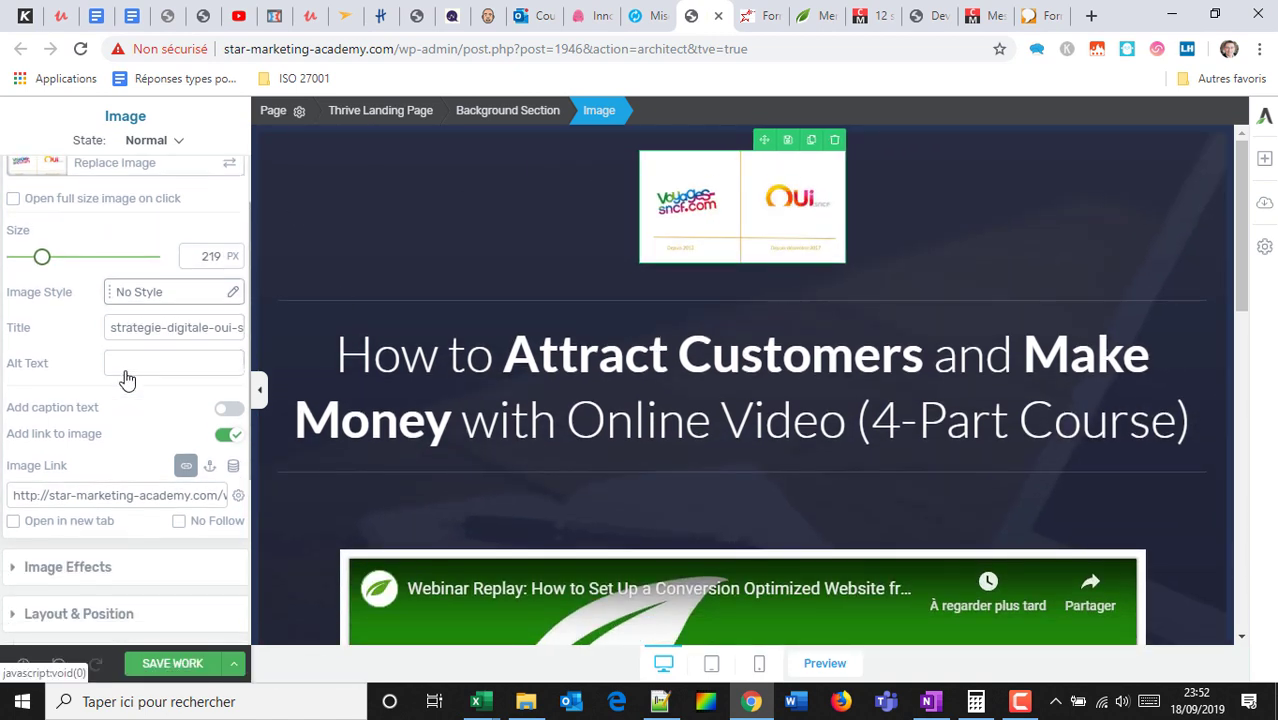
scroll(157, 302, down, 1)
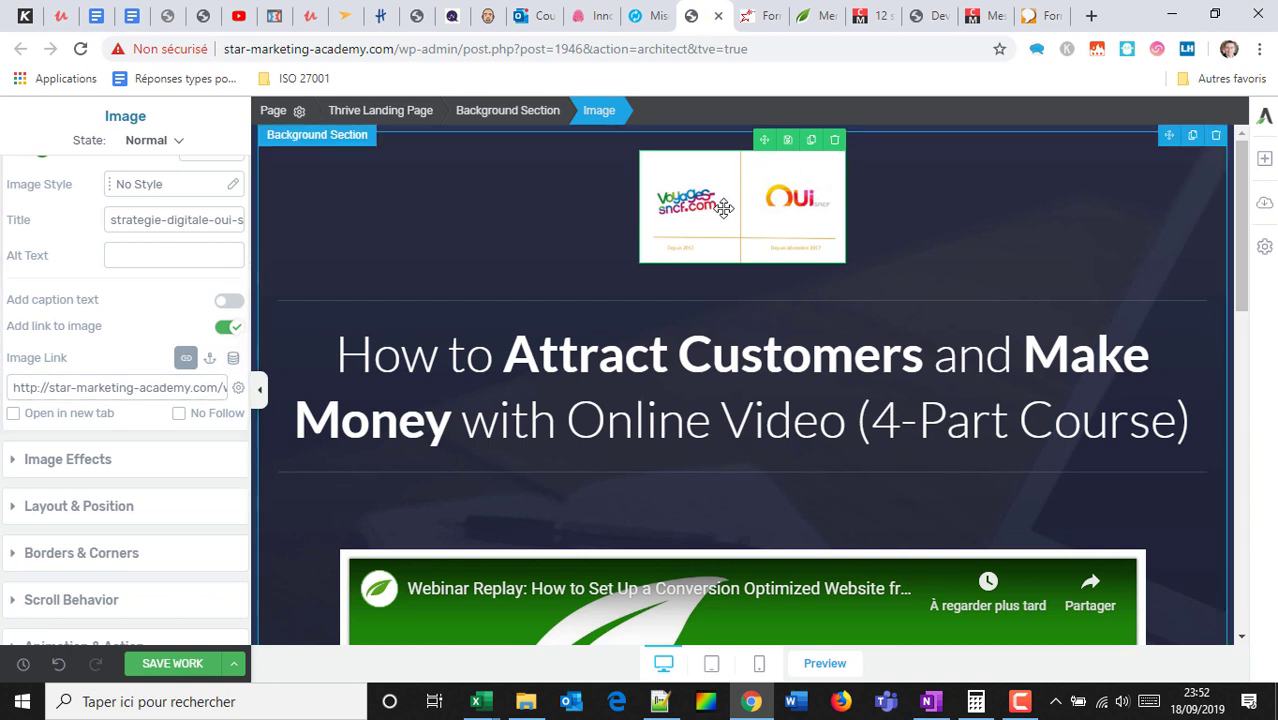
triple_click(165, 388)
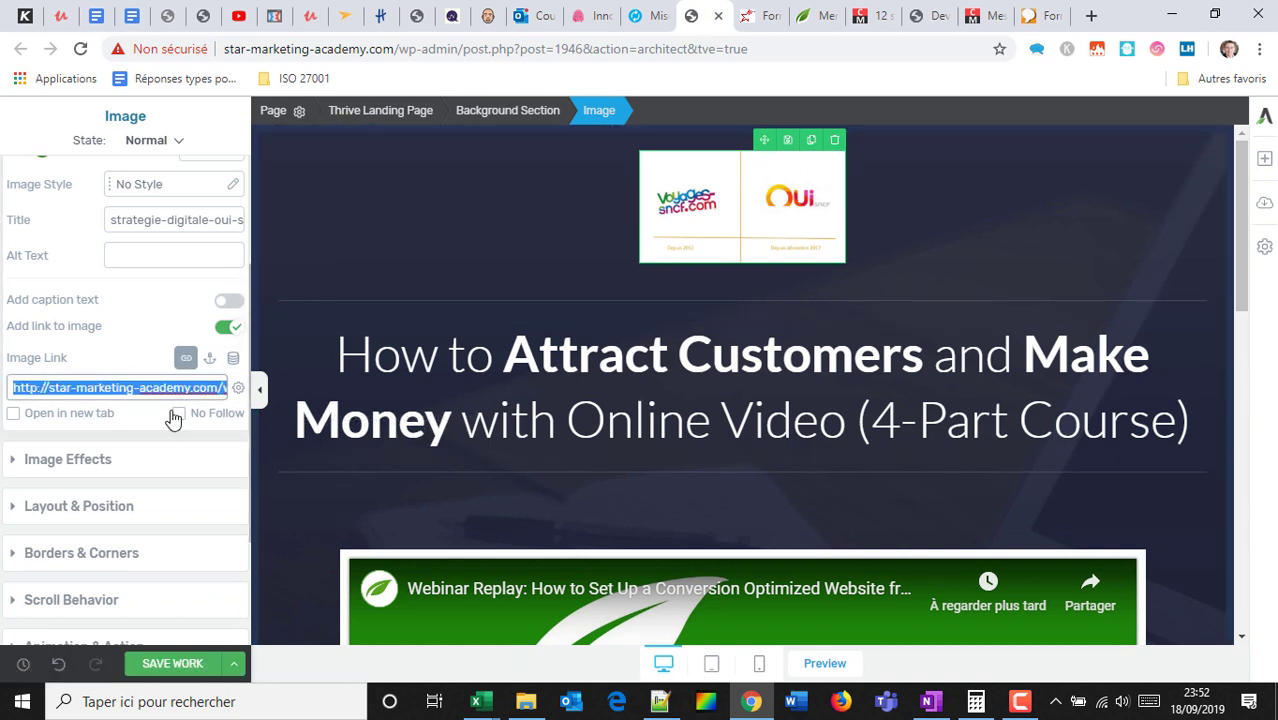
Fade the logo image to 81% opacity, previewing and resetting grayscale and blur.
click(46, 458)
mouse_move(14, 287)
mouse_down()
mouse_move(64, 285)
mouse_move(16, 285)
mouse_up()
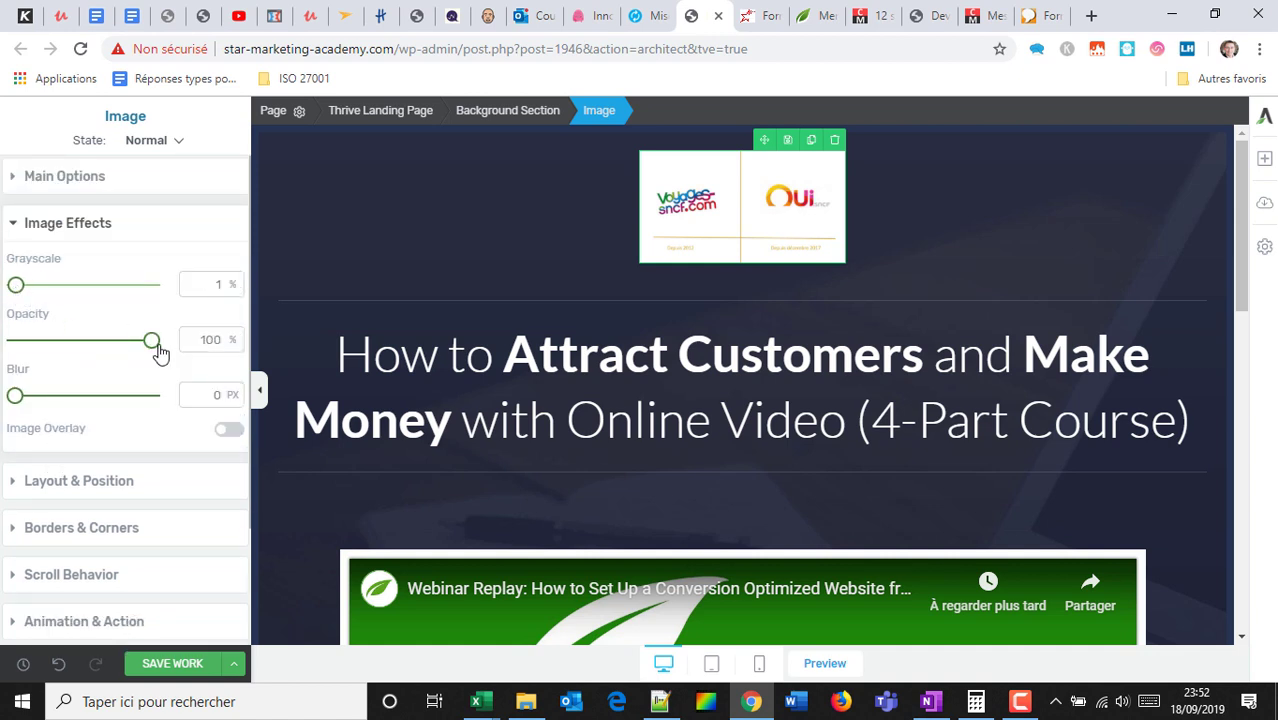
drag(157, 346, 110, 357)
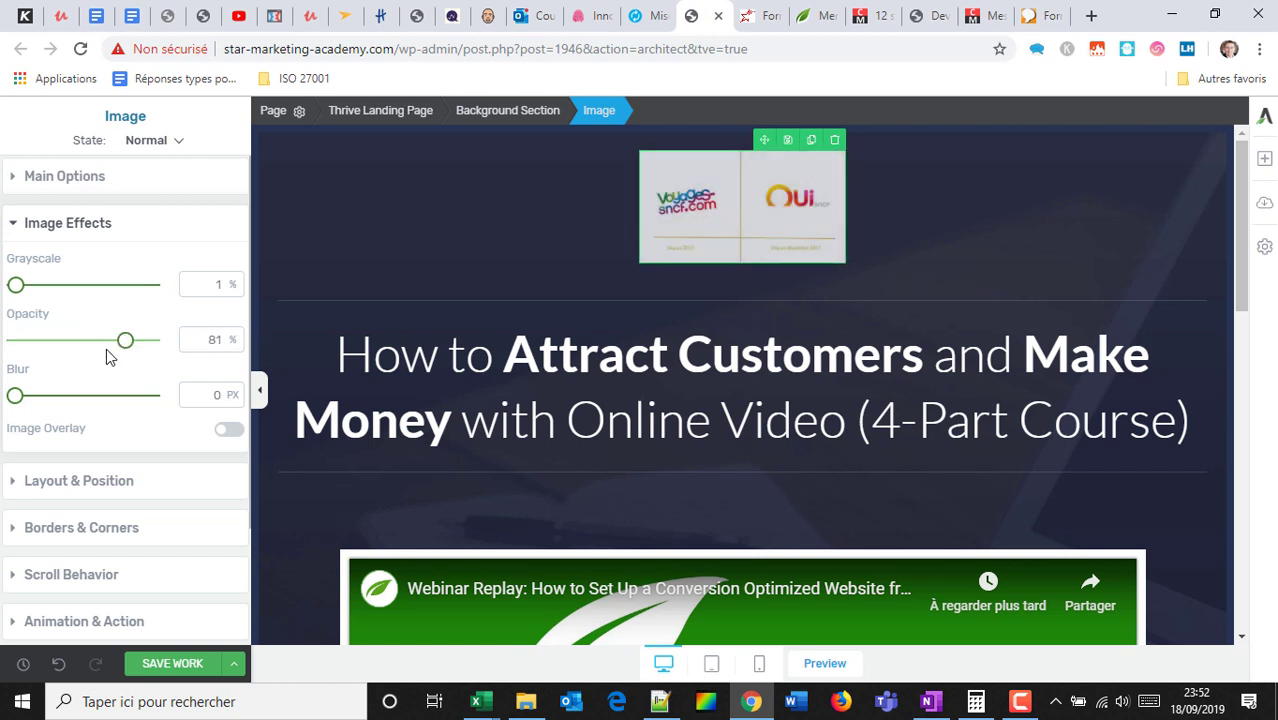
mouse_move(16, 395)
mouse_down()
mouse_move(122, 412)
mouse_move(4, 420)
mouse_move(86, 416)
mouse_move(74, 428)
mouse_move(4, 413)
mouse_up()
Give the logo image a 40 px top margin.
scroll(145, 472, down, 1)
click(85, 390)
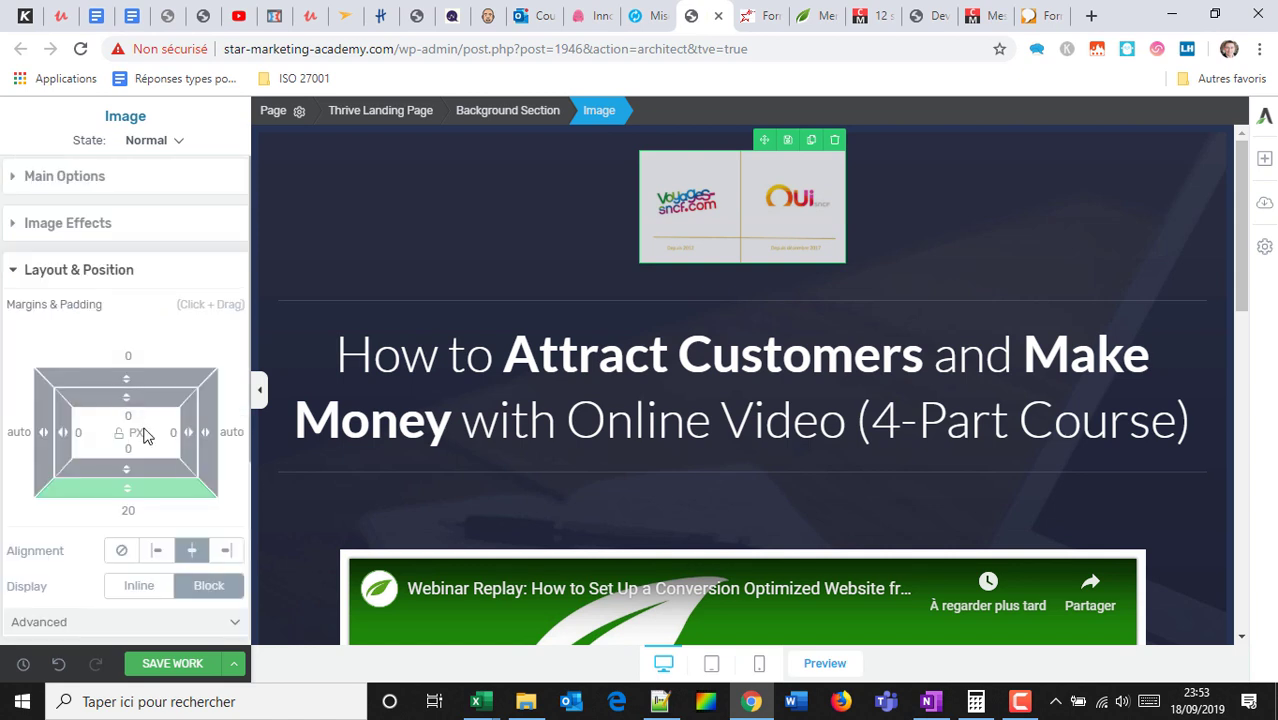
text(40)
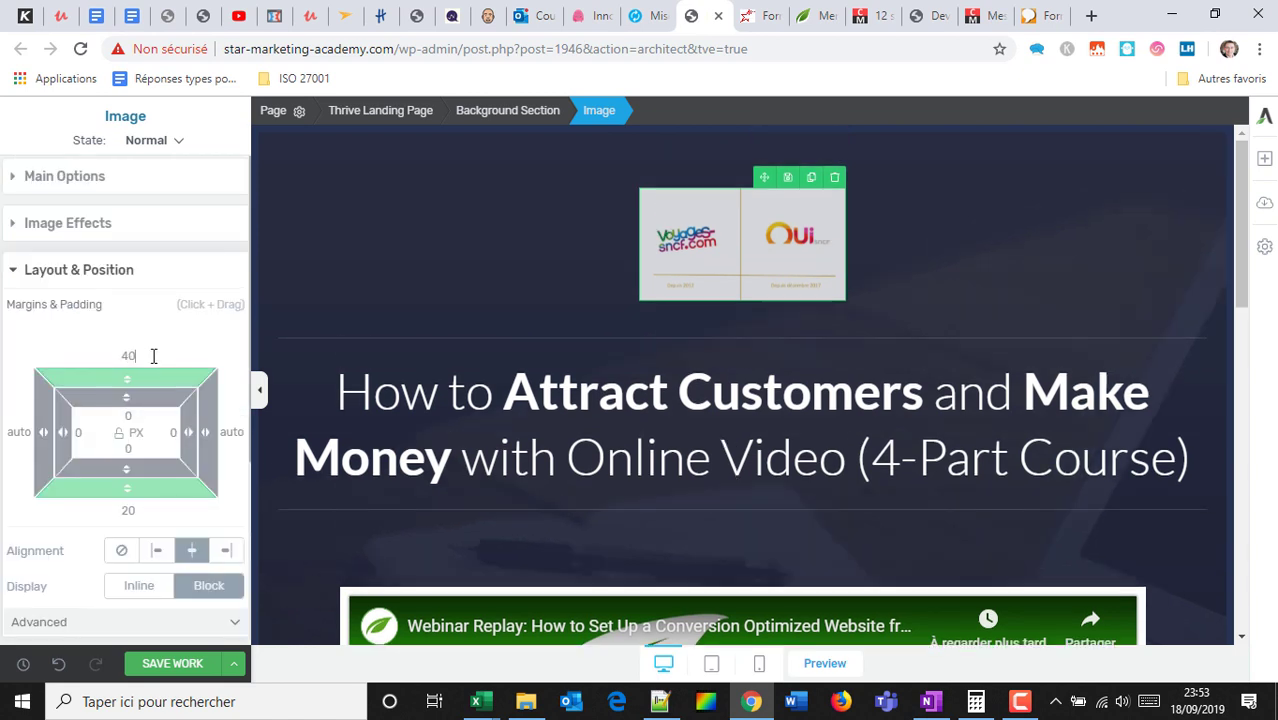
scroll(195, 387, down, 3)
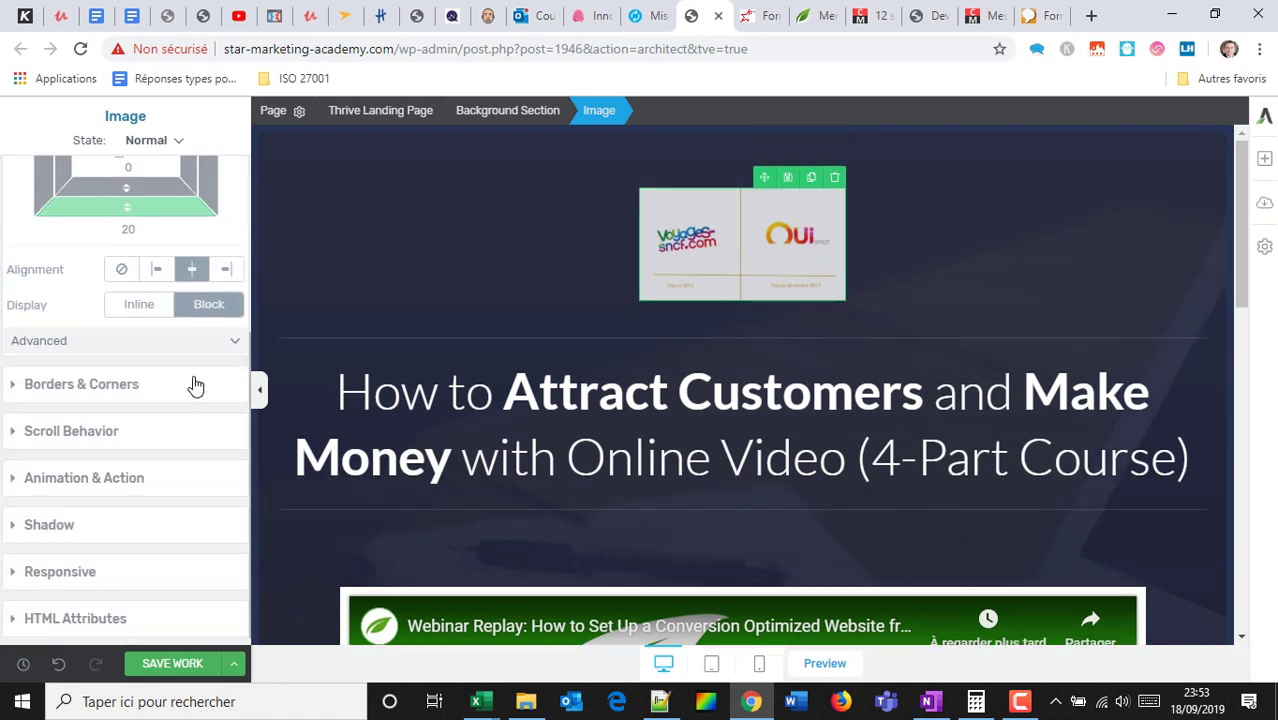
scroll(132, 375, down, 1)
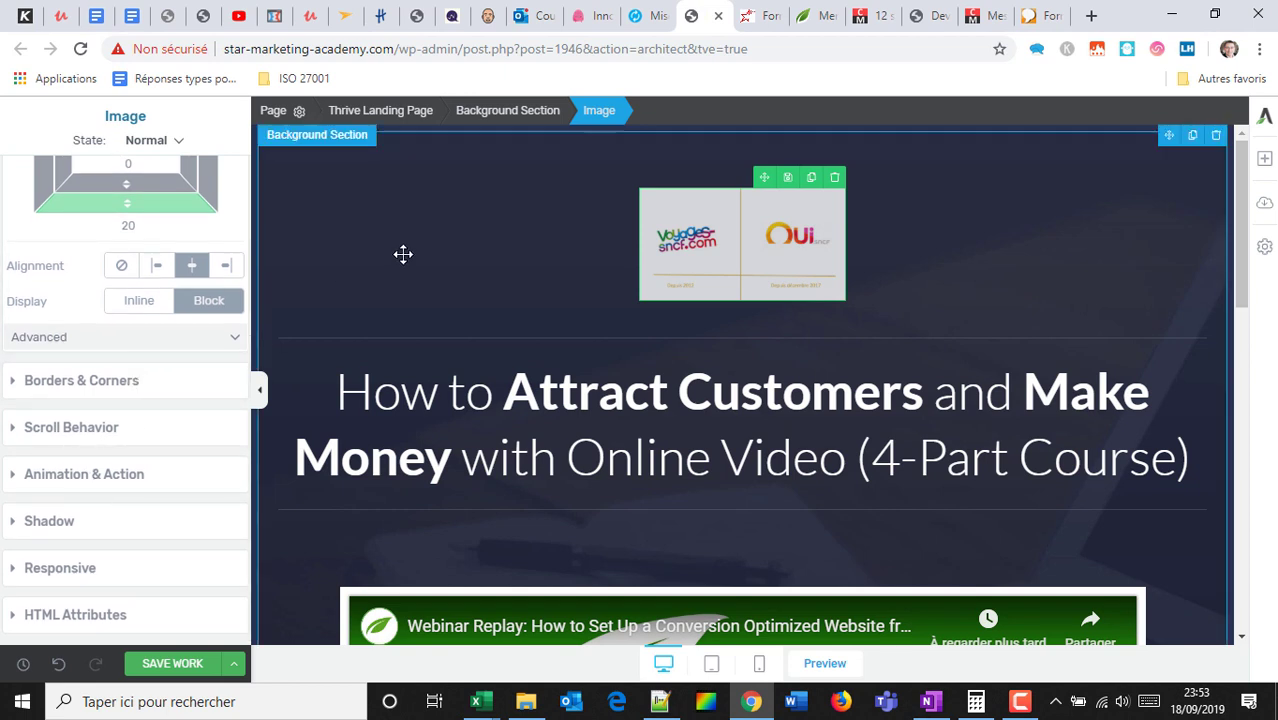
Drag the logo image out from above the course title.
click(469, 279)
click(795, 226)
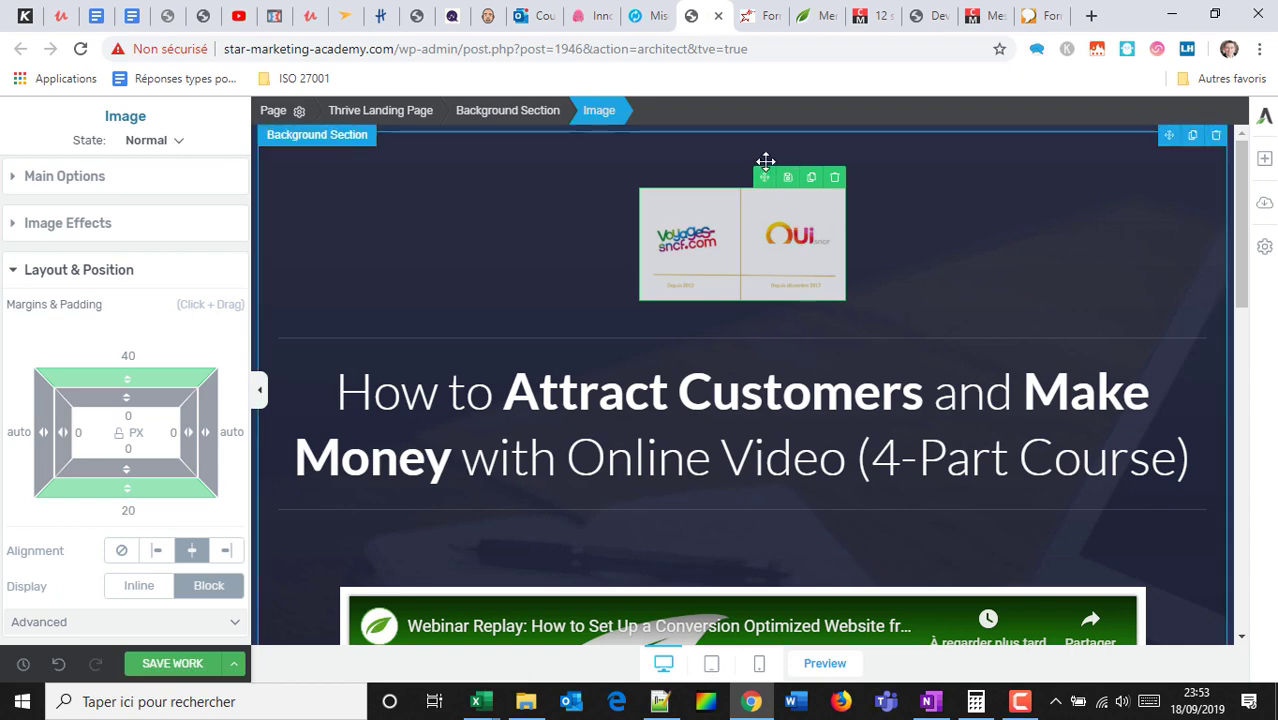
drag(763, 187, 697, 520)
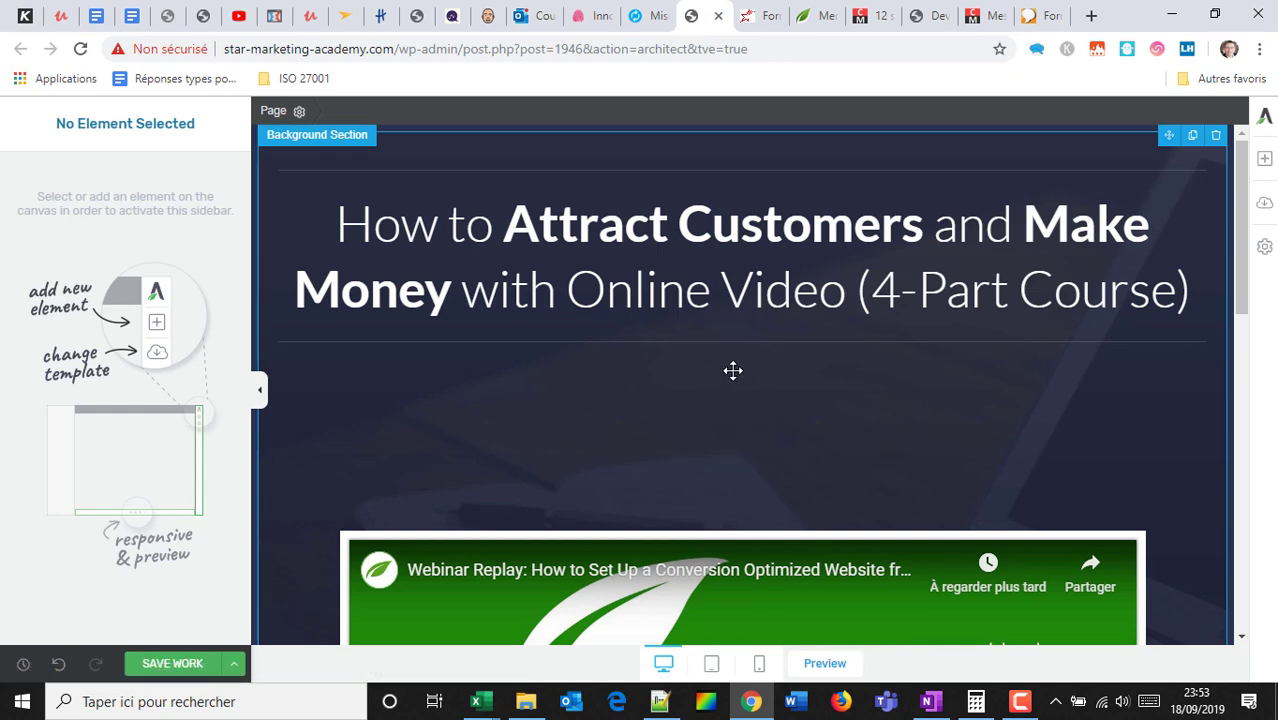
Undo the move and reposition the logo image below the course title.
scroll(770, 325, down, 4)
scroll(784, 333, up, 4)
key(ctrl+z)
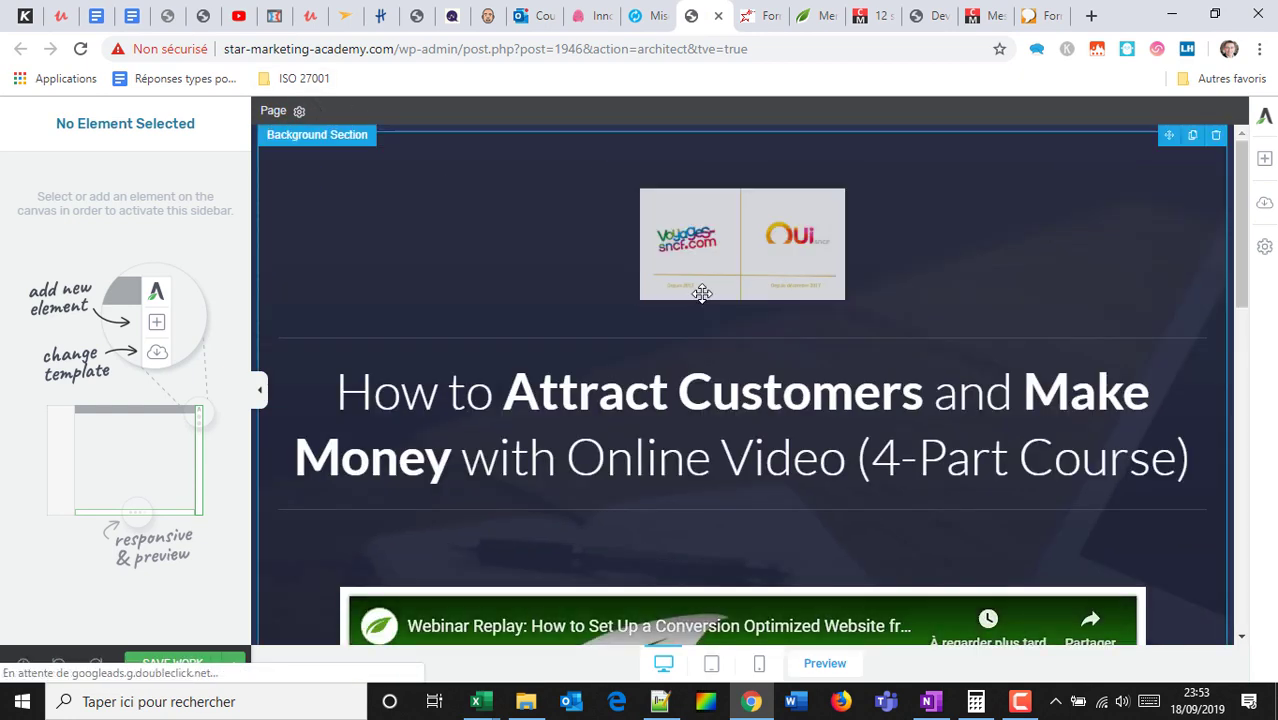
click(754, 197)
drag(754, 197, 775, 337)
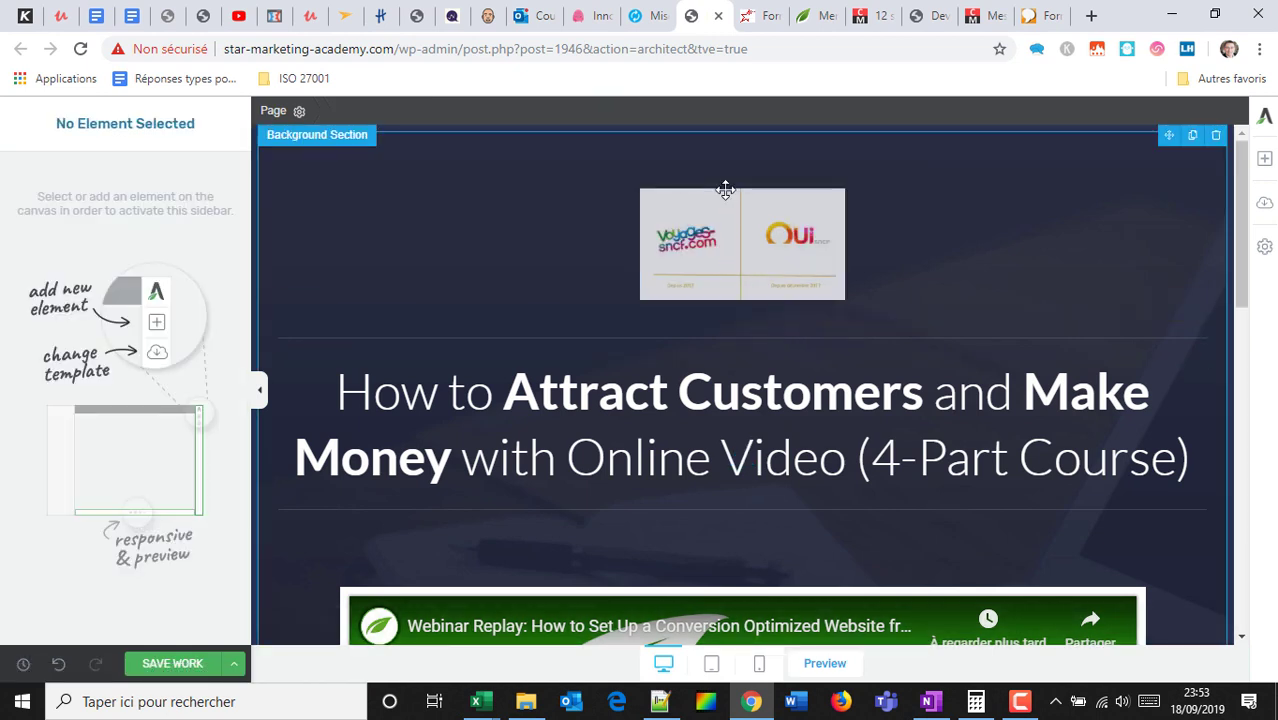
drag(790, 240, 758, 482)
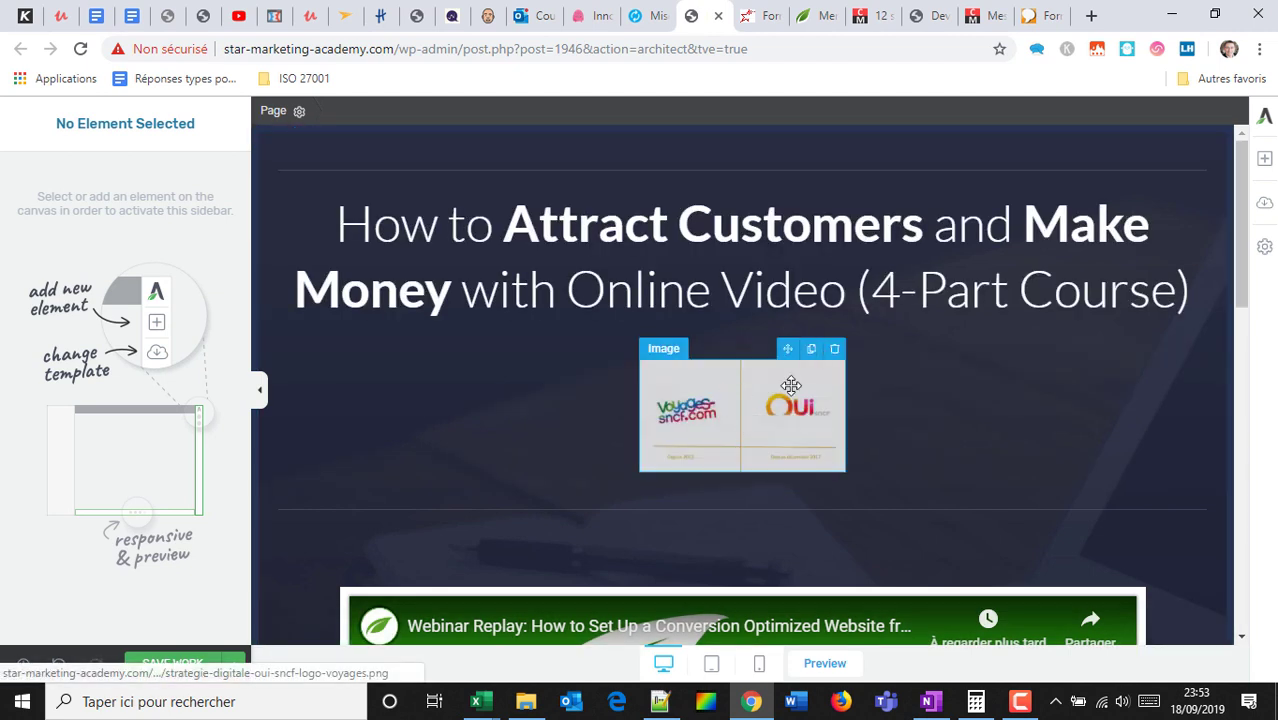
Duplicate the logo image, then delete both the copy and the original.
click(811, 352)
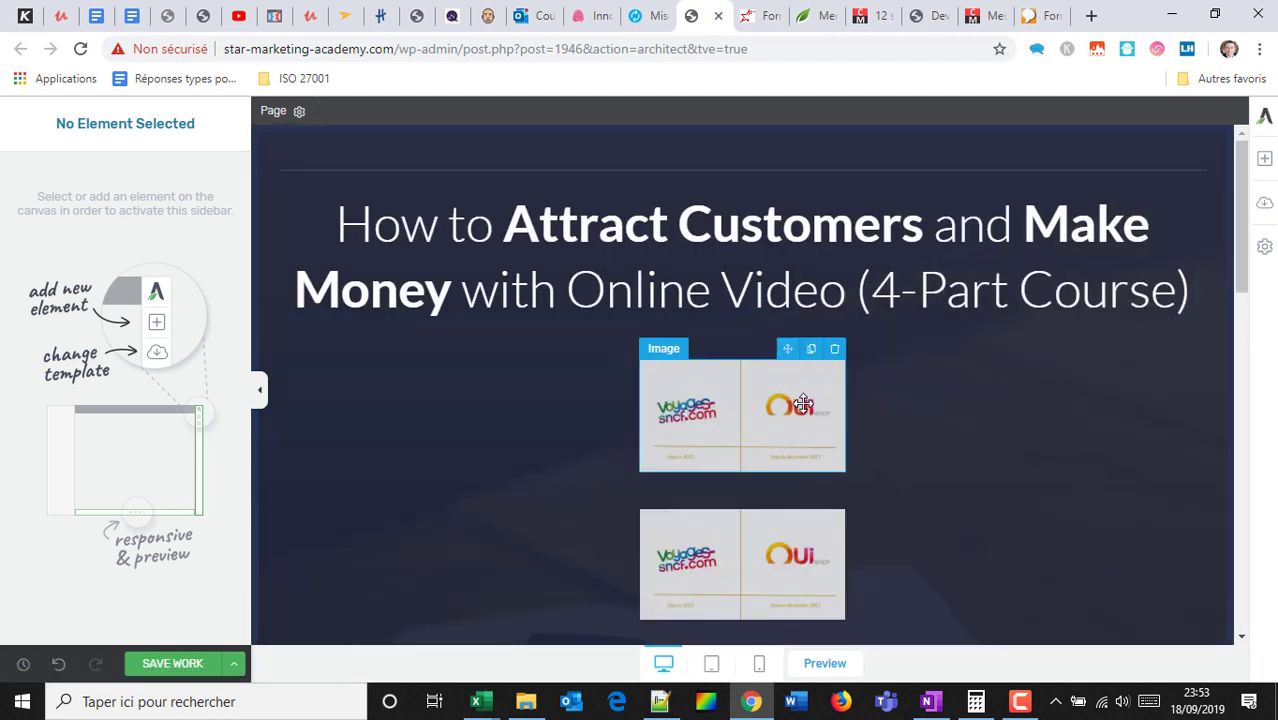
click(810, 530)
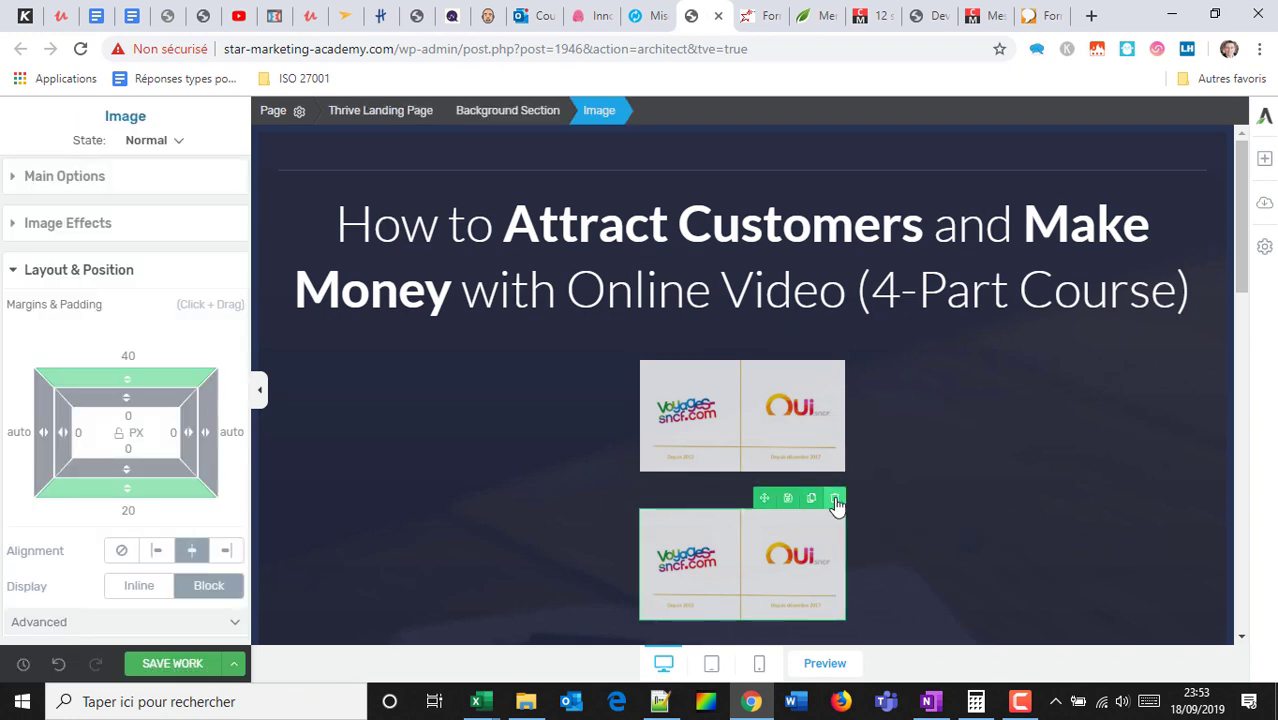
click(835, 497)
click(836, 350)
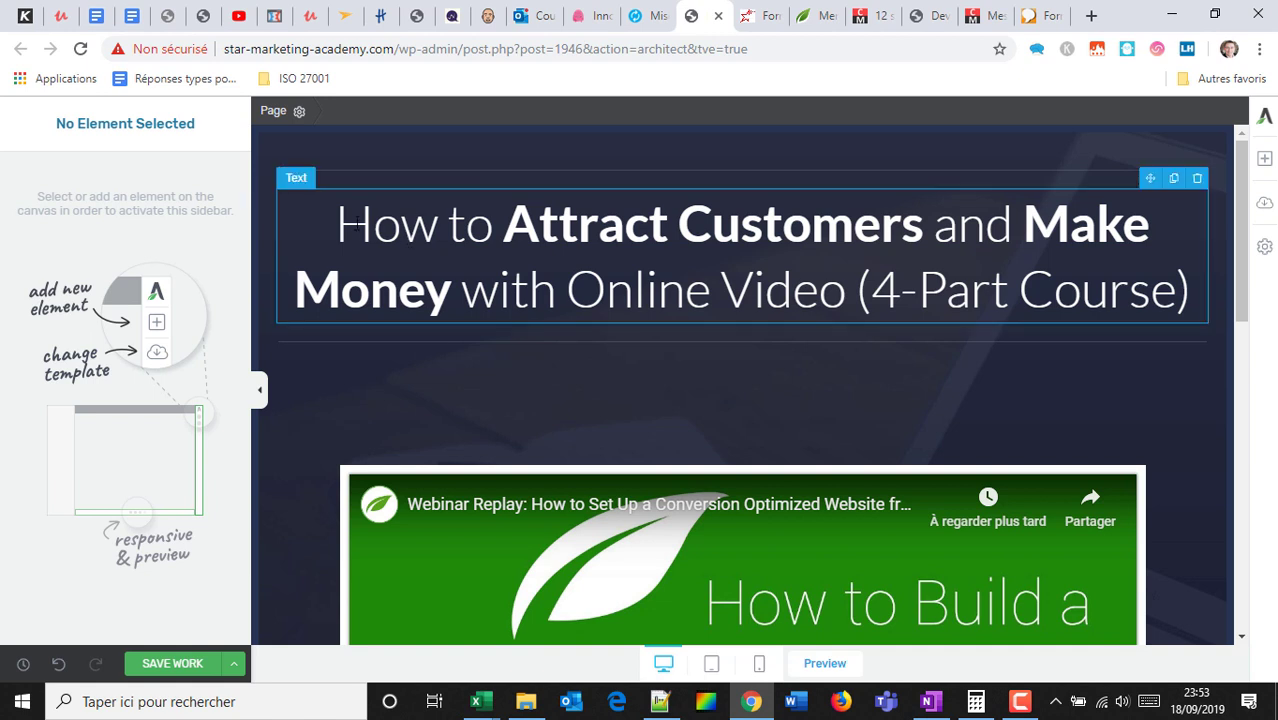
Replace the heading text with 'qdfmkgjldjgkldfg', removing the leftover 'ourse)'.
drag(355, 225, 1054, 292)
text(qdfmkgjldjgkldfg)
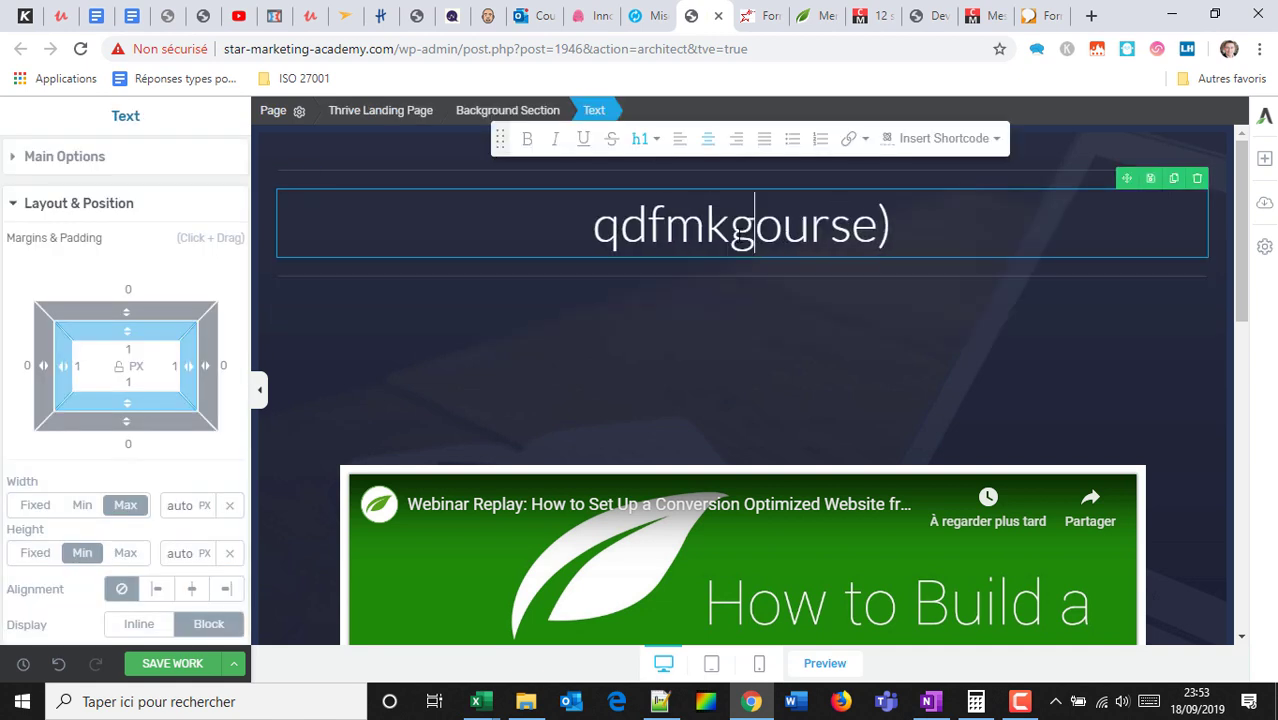
key(shift+End)
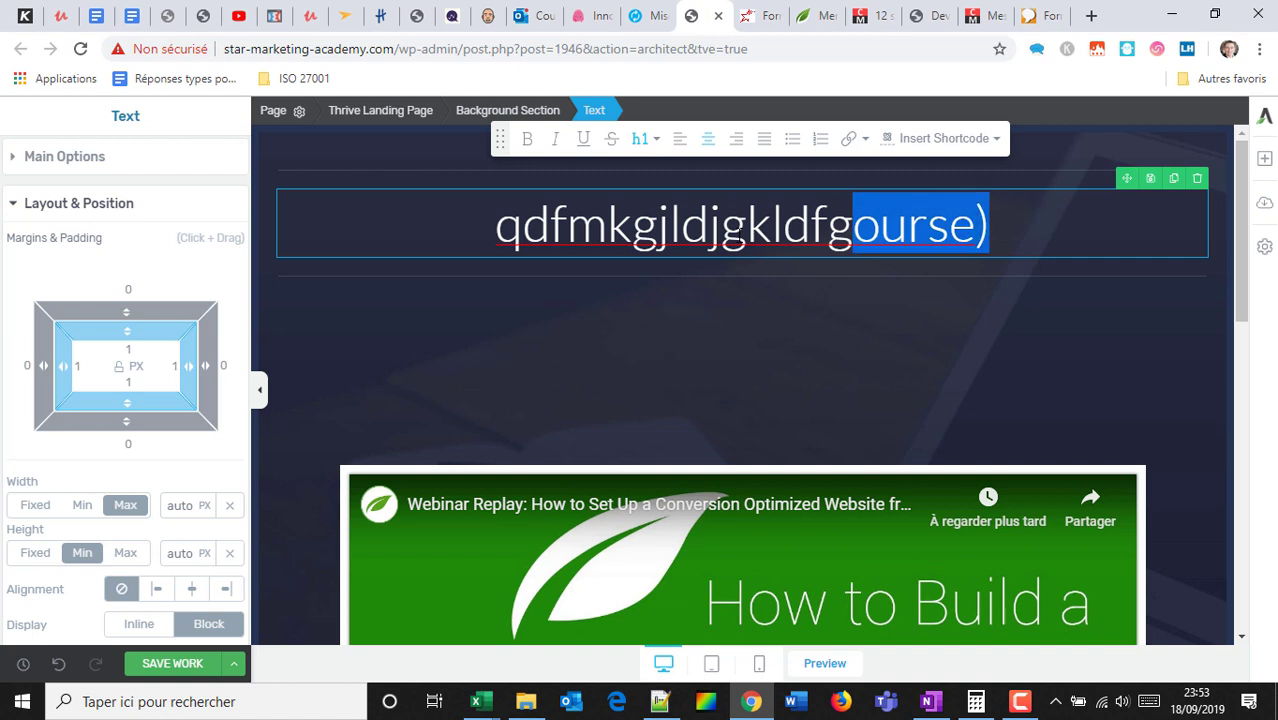
key(Delete)
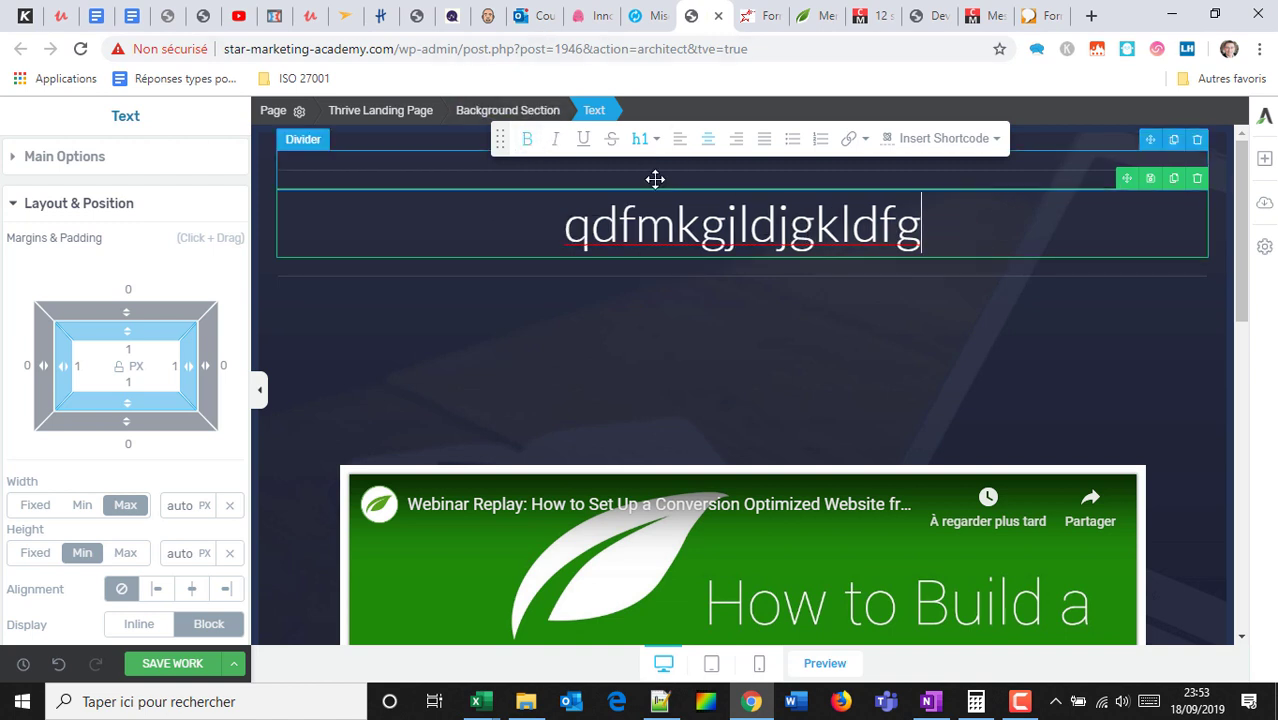
Bold 'mkgj' in the heading and change it to an h4 heading.
drag(636, 225, 738, 225)
click(528, 140)
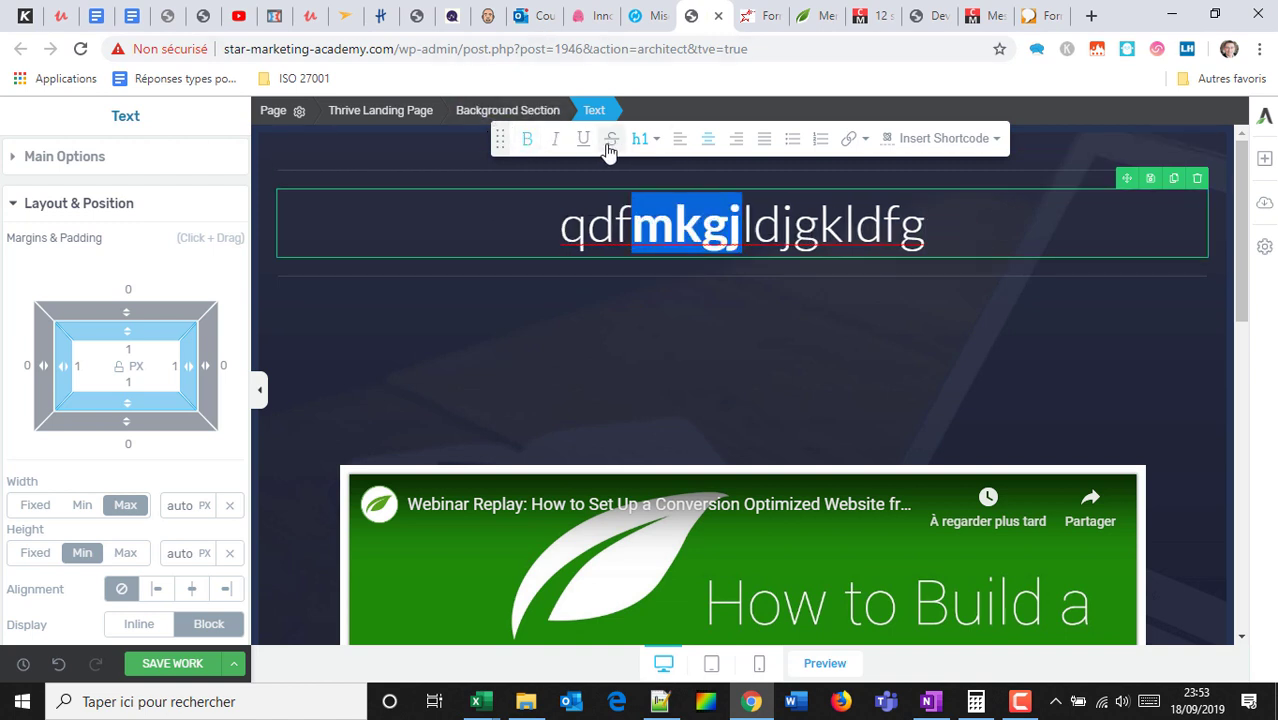
click(646, 139)
click(662, 272)
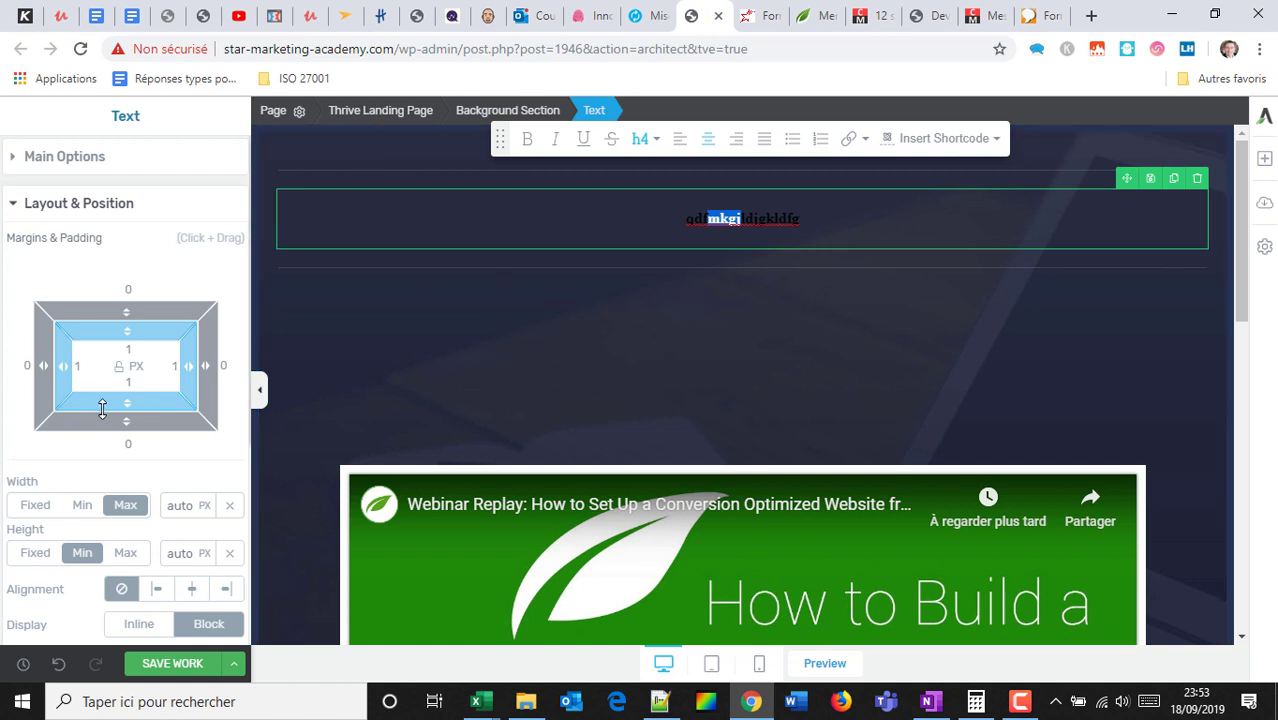
scroll(174, 398, down, 3)
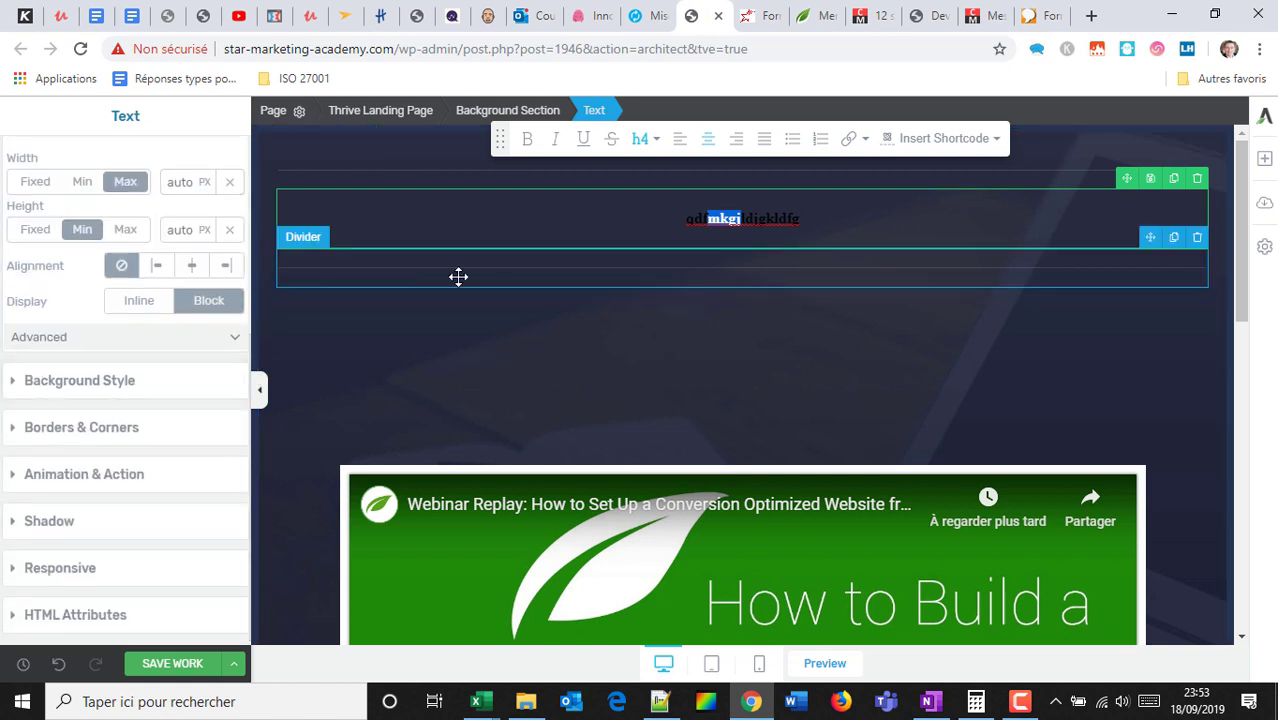
Add a text block under the heading with two test lines and an empty bullet.
click(1266, 159)
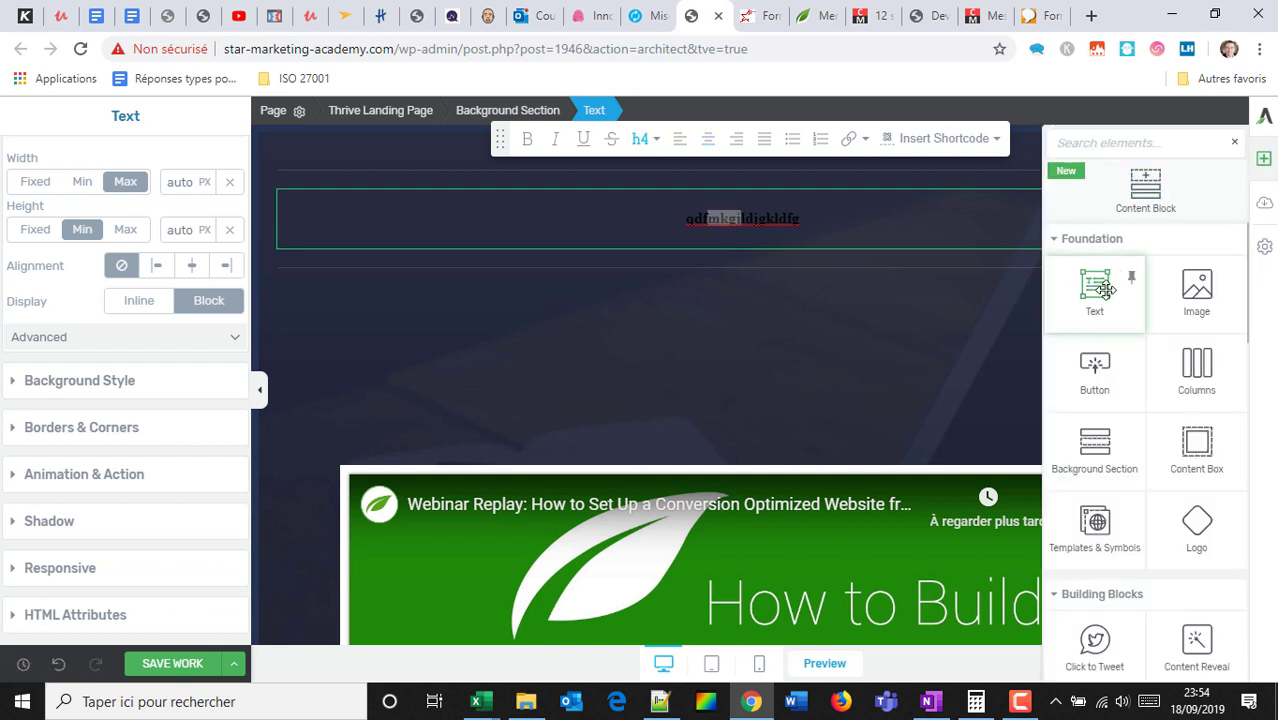
drag(1105, 289, 725, 272)
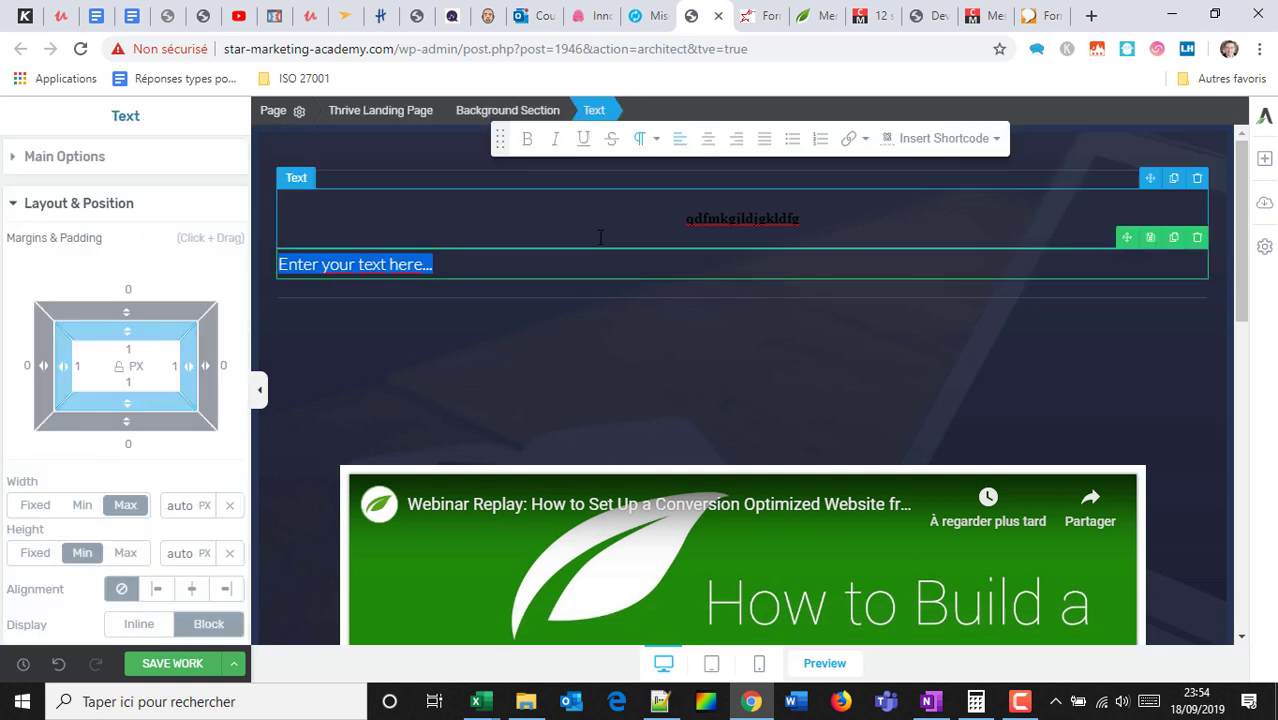
text(sdgmkqhfgmkljsdgkl)
key(Return)
text(dfg)
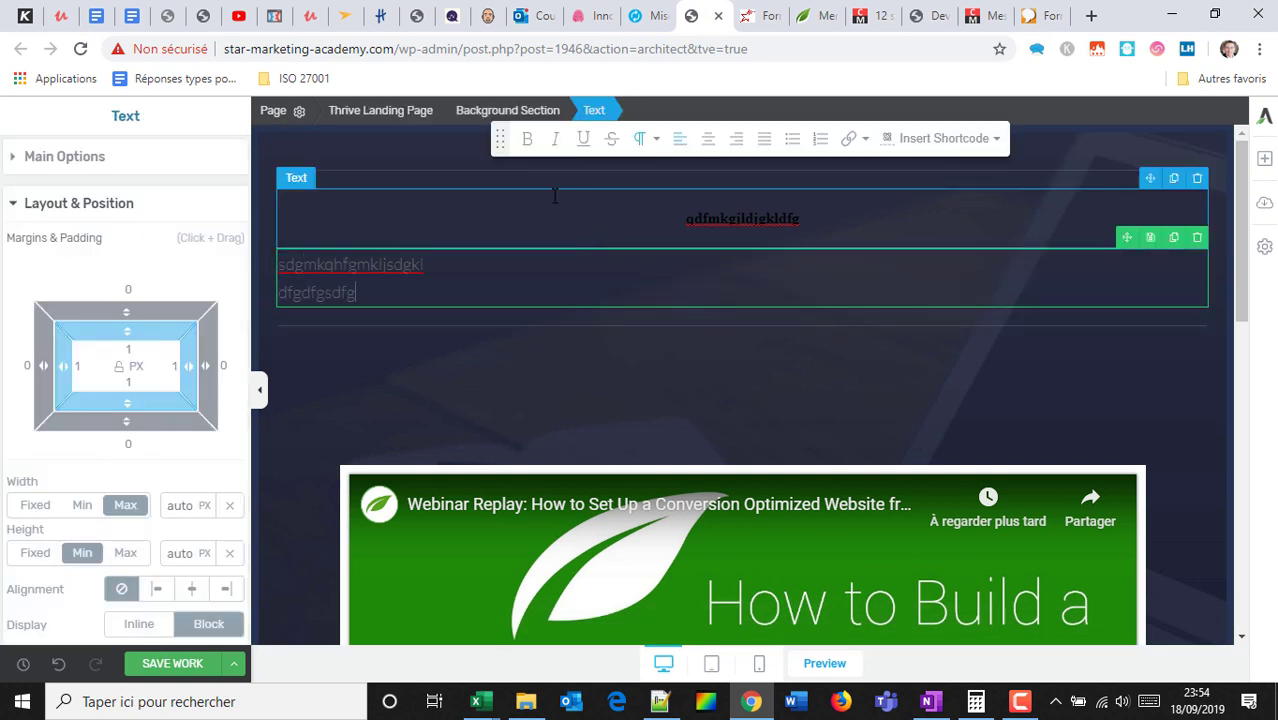
text(dfgsdfg)
key(Return)
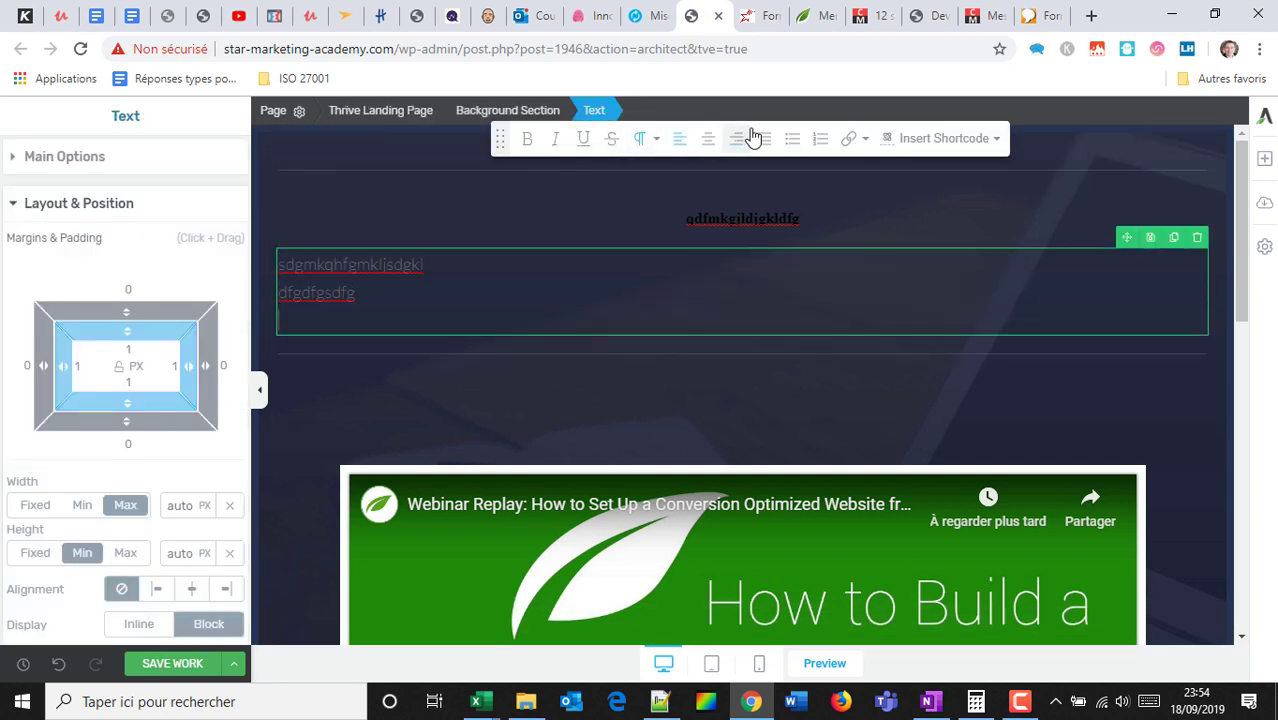
click(792, 138)
Style the new text white #ffffff, bold, 23 px and all caps.
key(ctrl+a)
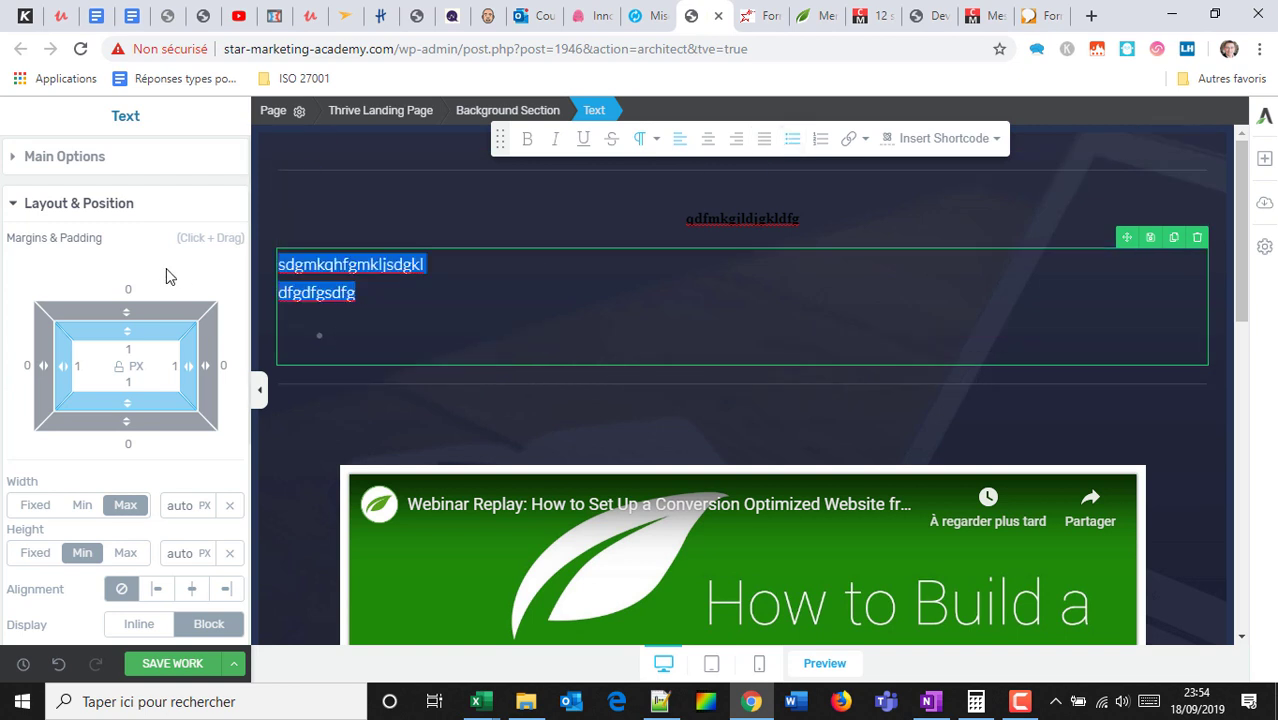
click(134, 160)
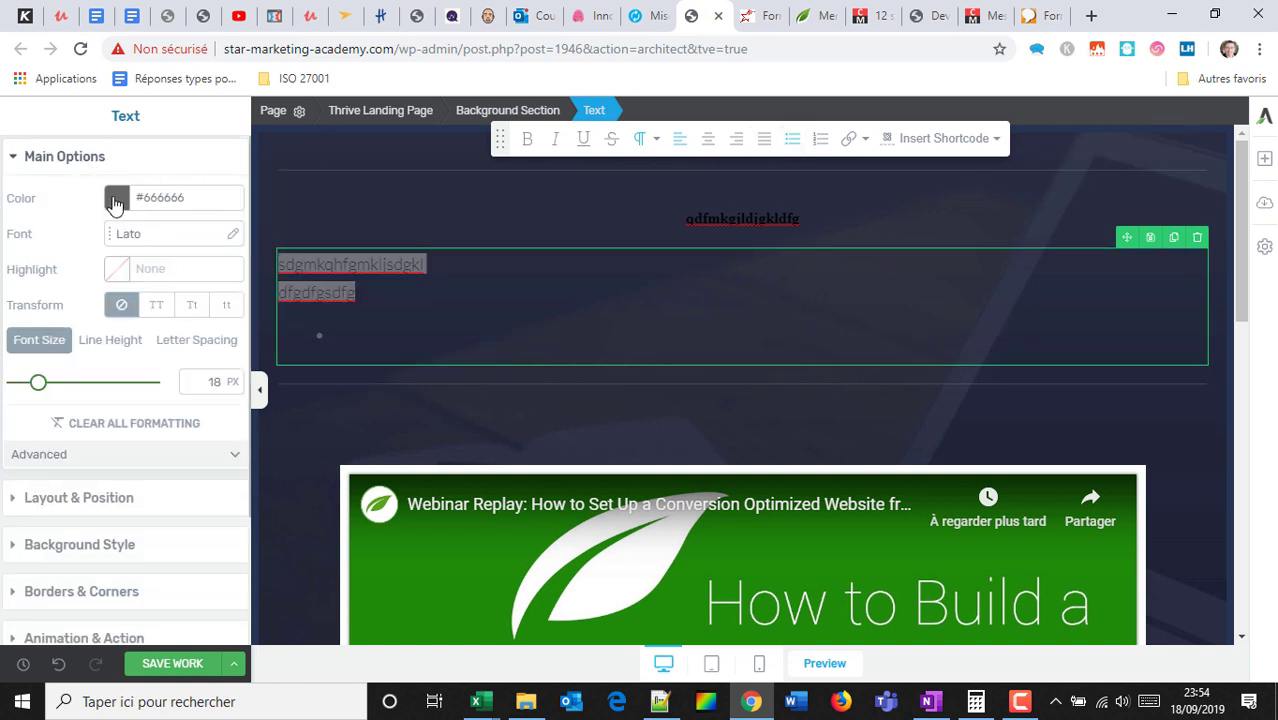
click(116, 204)
drag(134, 232, 5, 215)
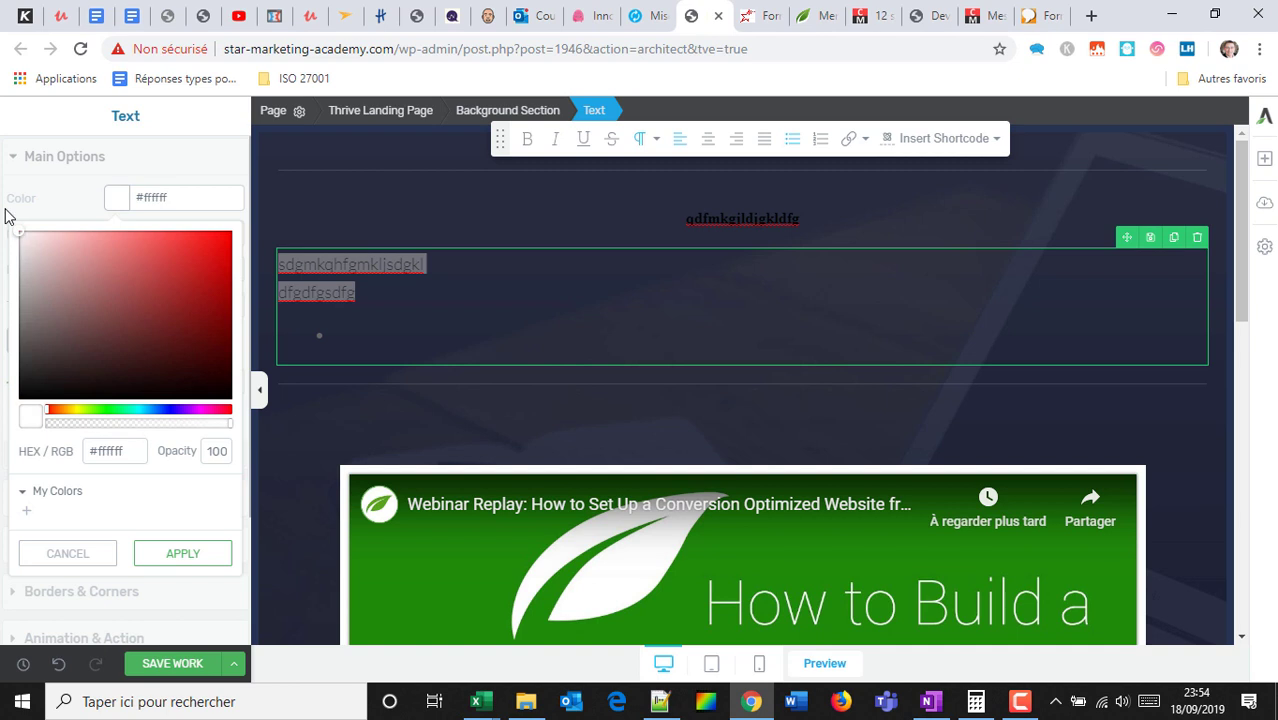
click(177, 557)
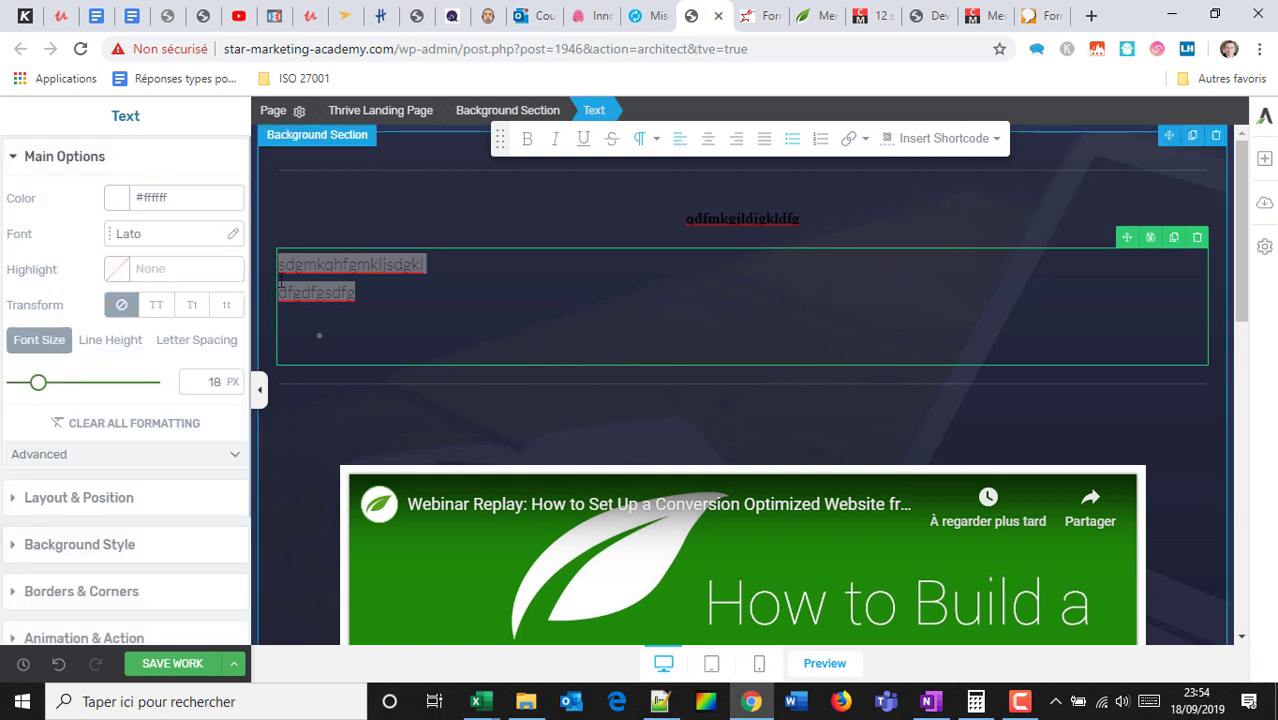
click(527, 138)
drag(33, 390, 57, 393)
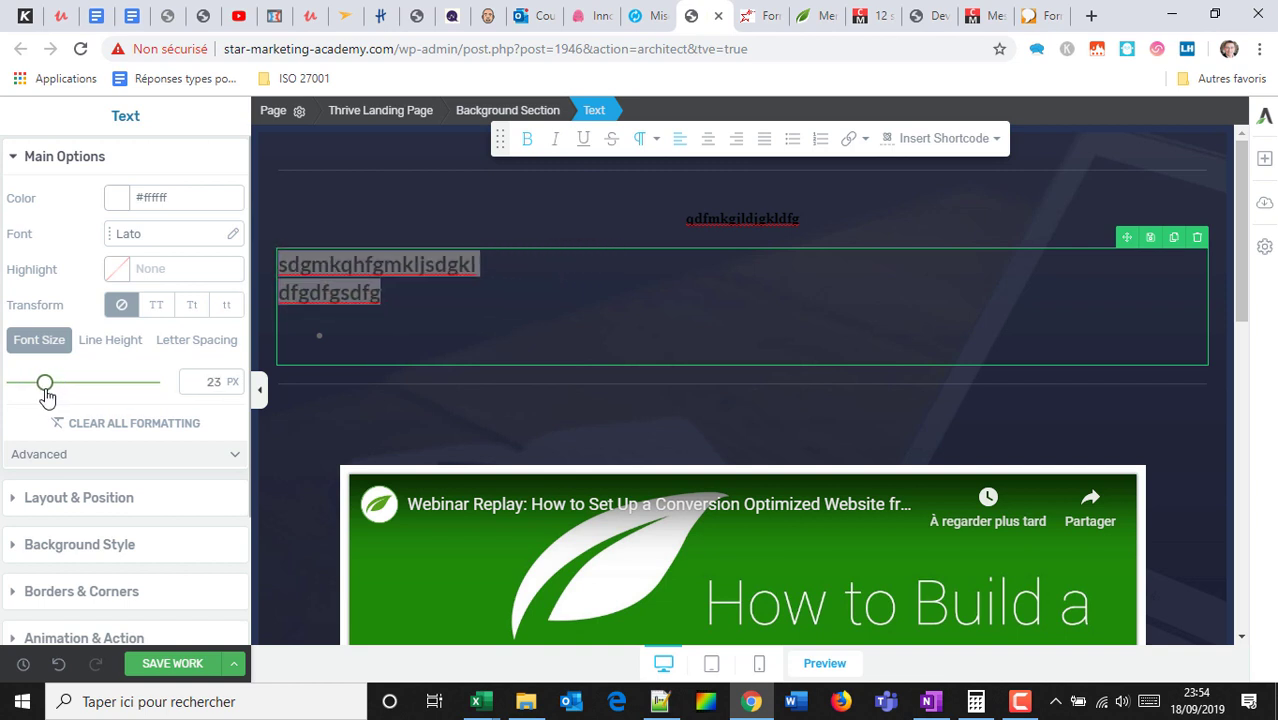
click(196, 314)
click(159, 310)
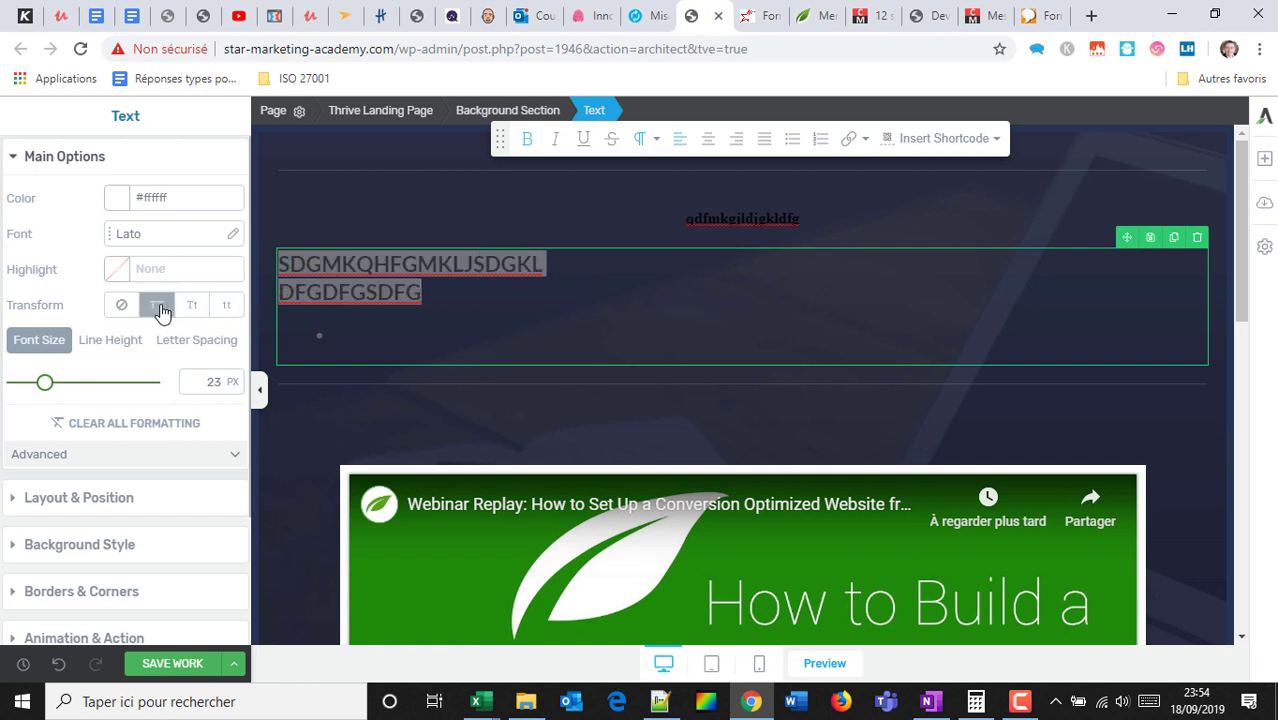
scroll(150, 340, down, 1)
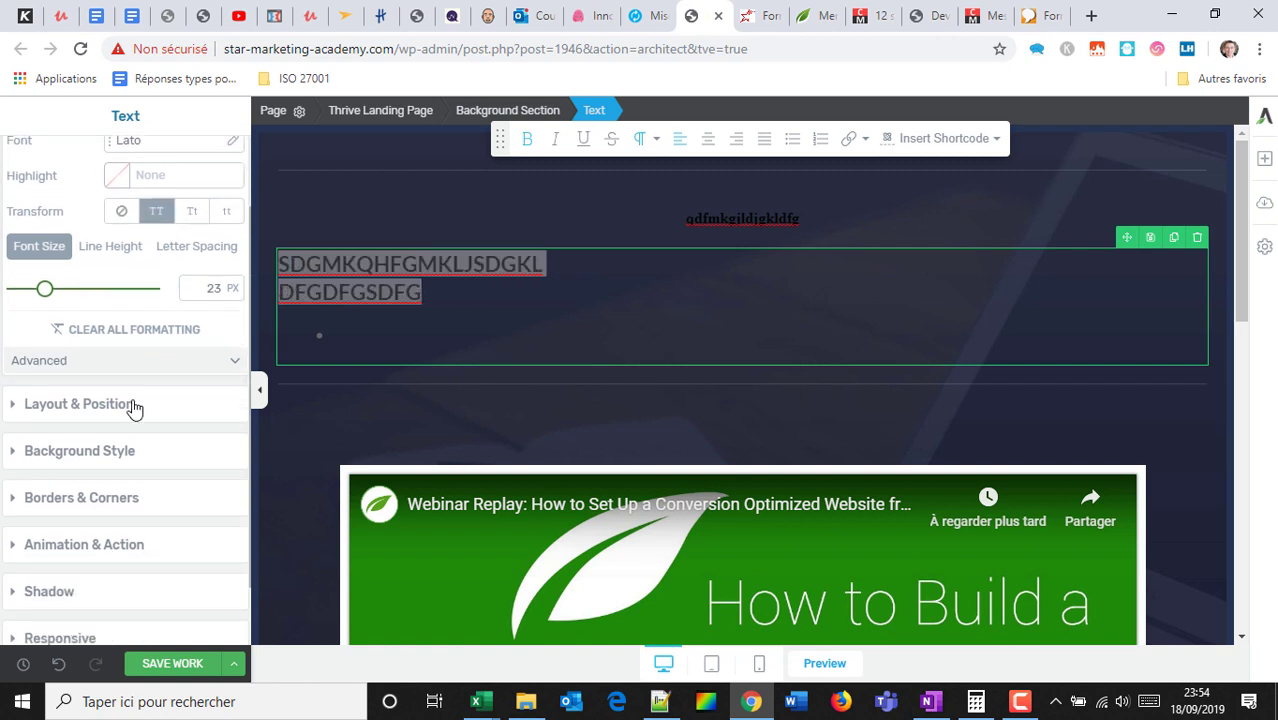
click(777, 217)
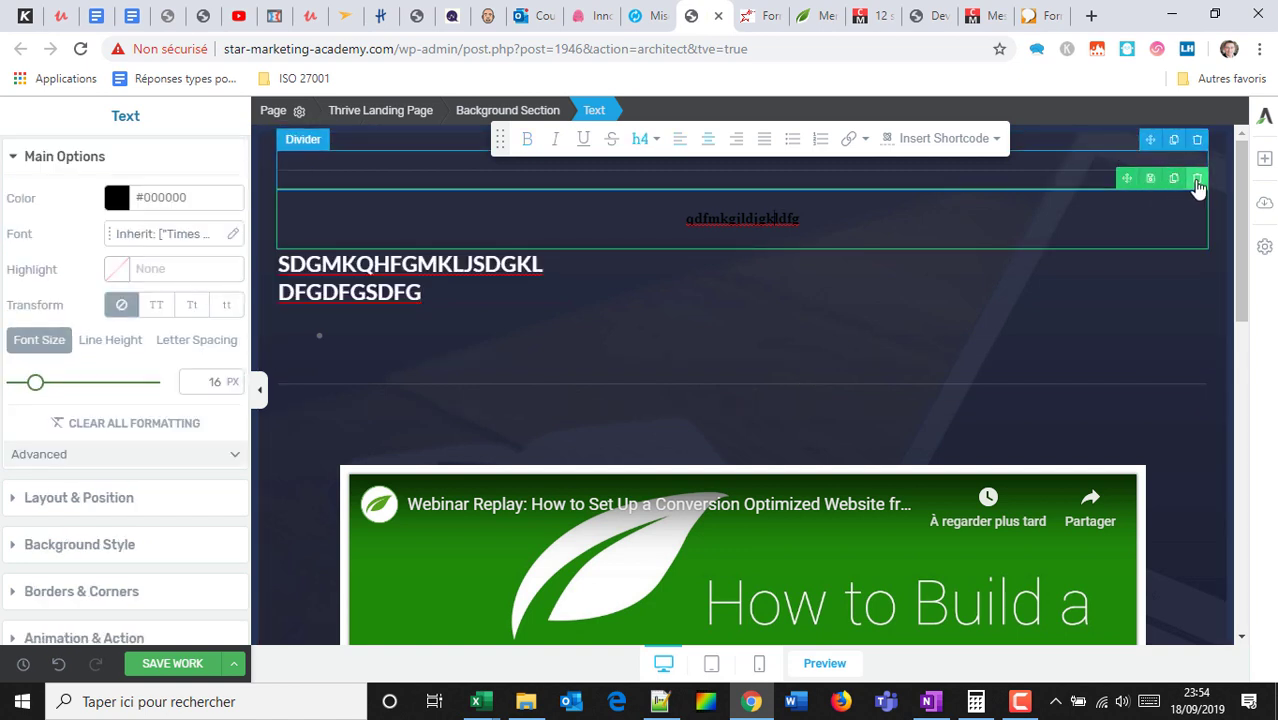
Delete the qdfmkgjldjgkldfg heading, then add and remove a trial Content Hacking image.
click(1197, 179)
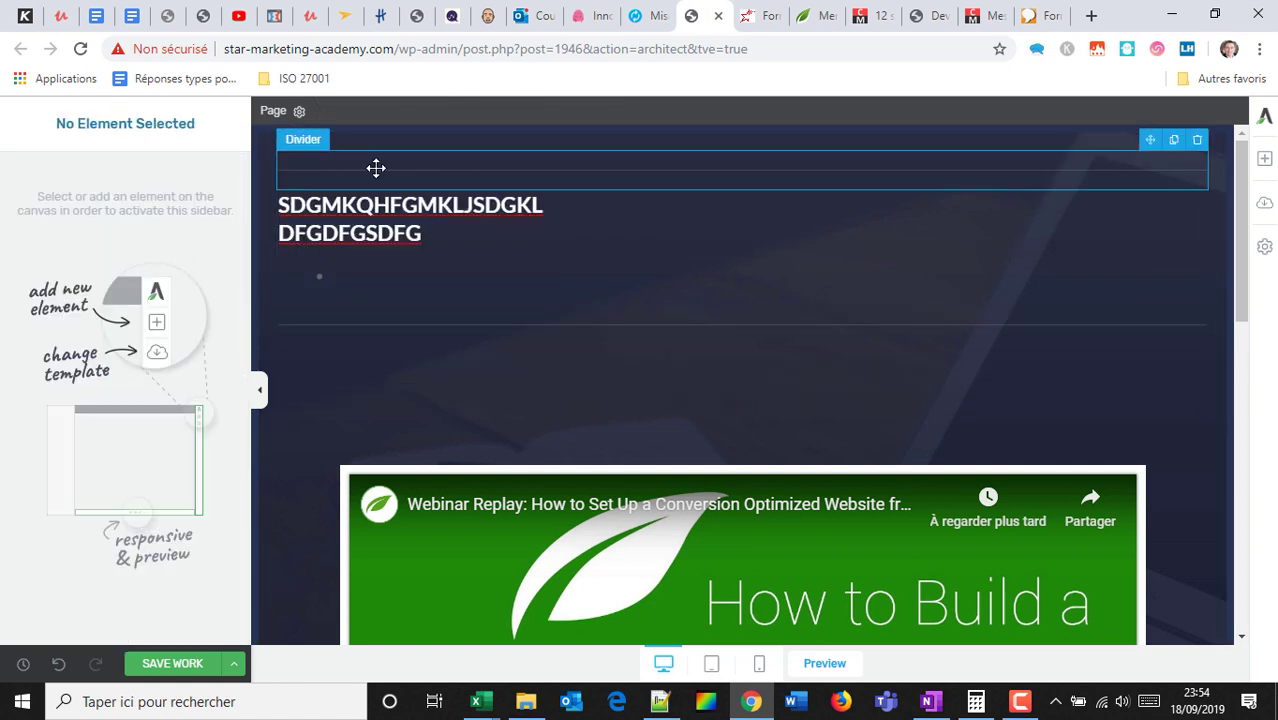
click(1262, 158)
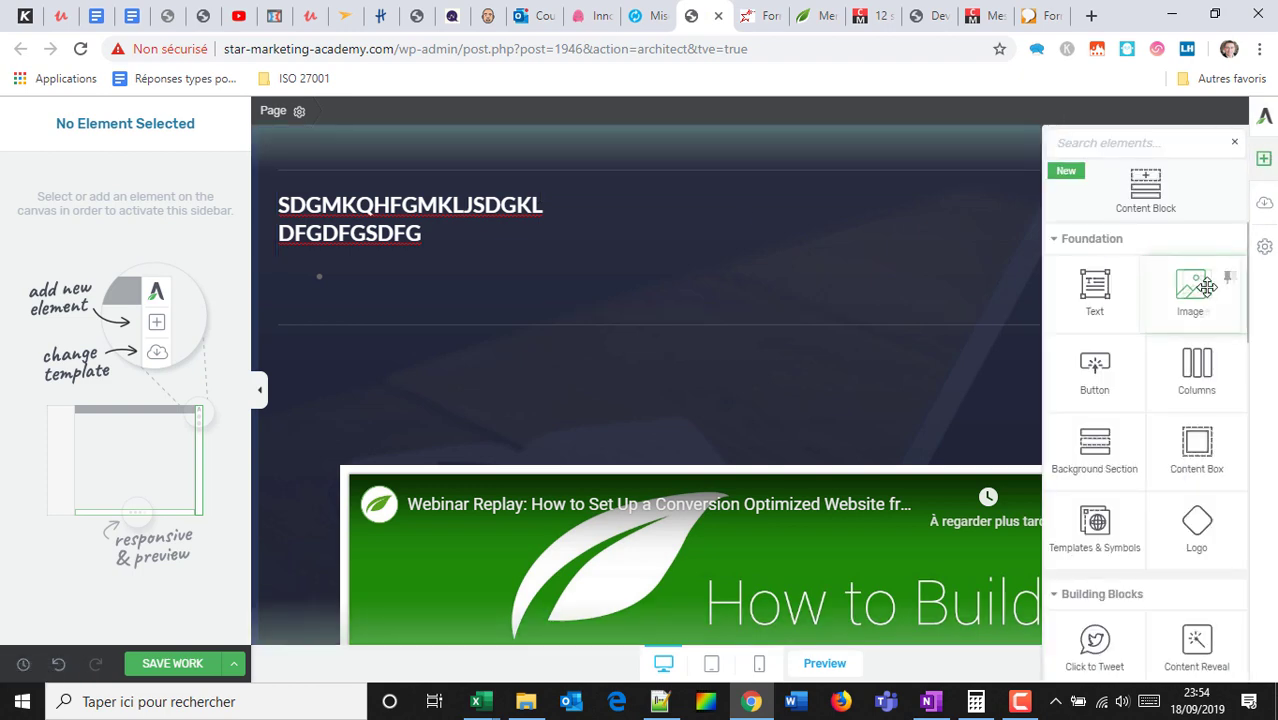
drag(1213, 287, 762, 354)
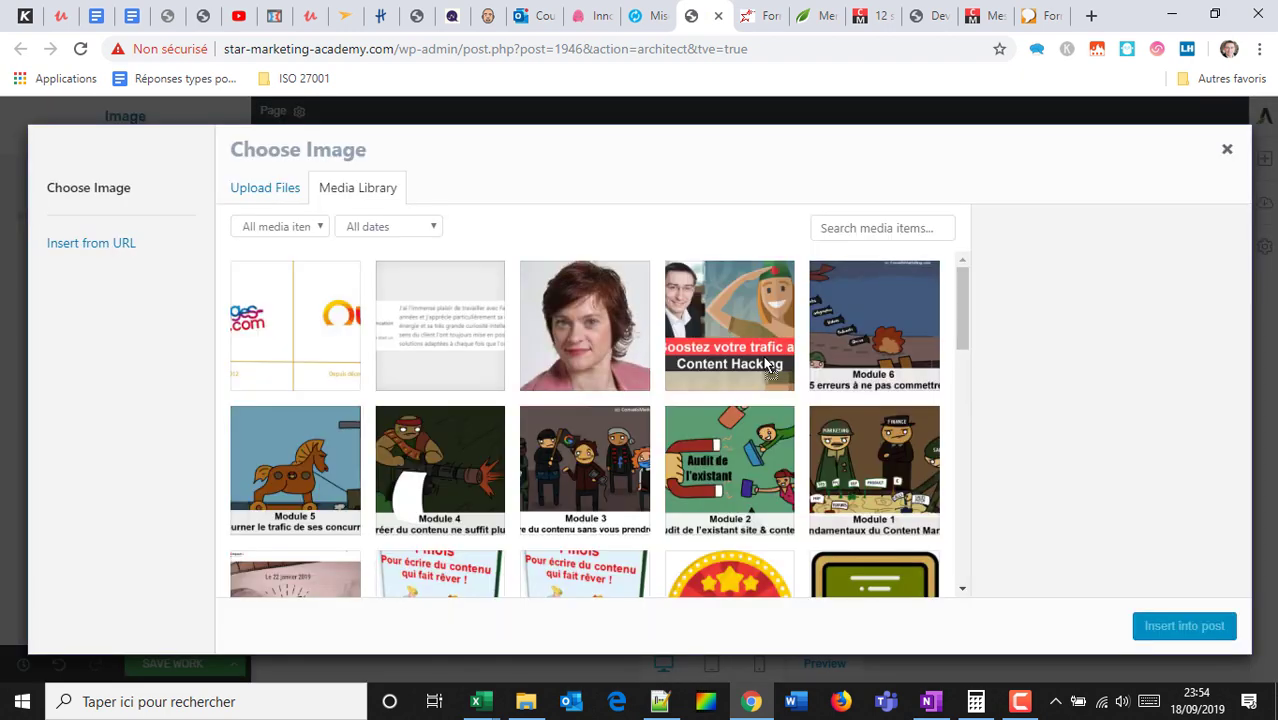
click(712, 318)
click(1188, 627)
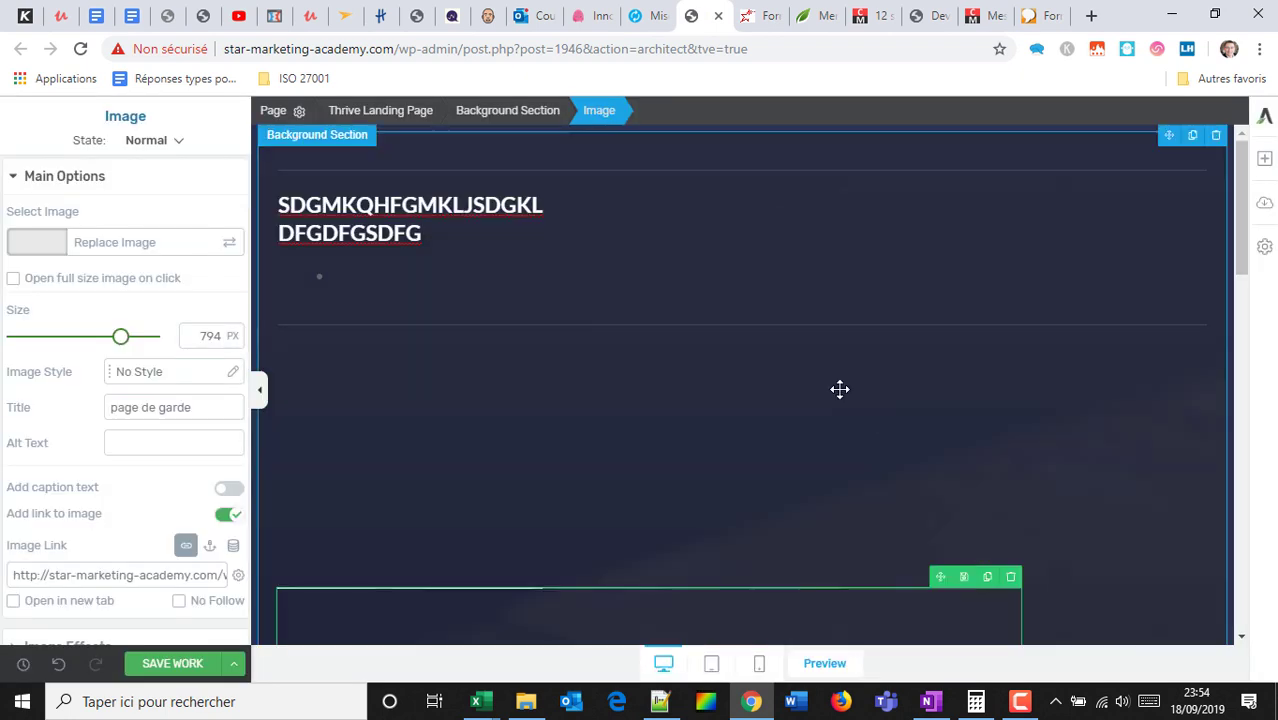
scroll(856, 280, down, 4)
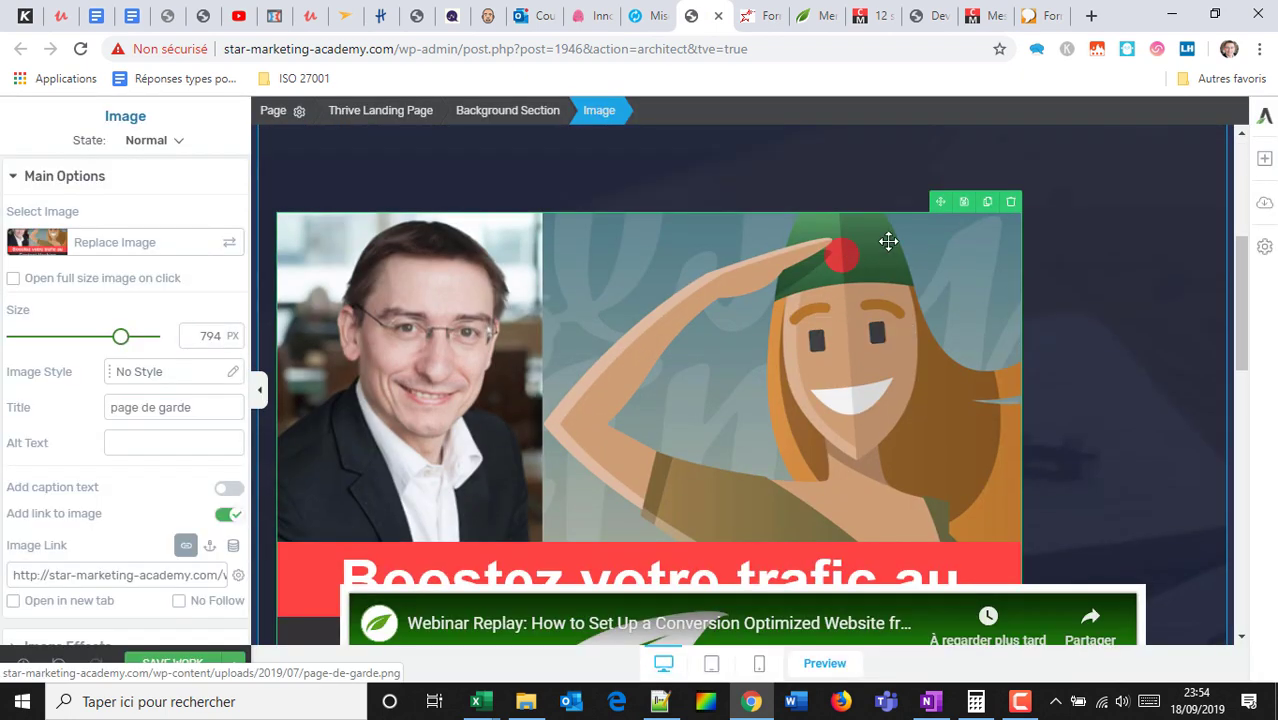
click(1012, 204)
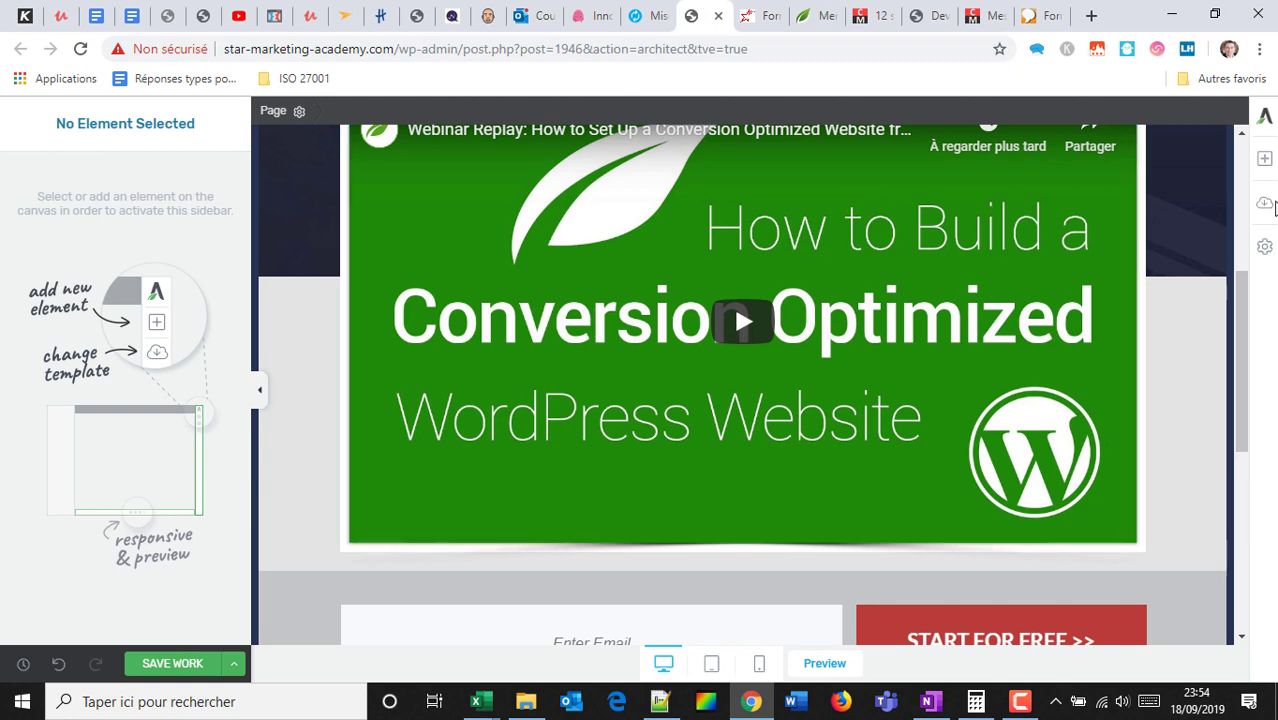
scroll(1030, 240, up, 4)
scroll(1047, 256, down, 4)
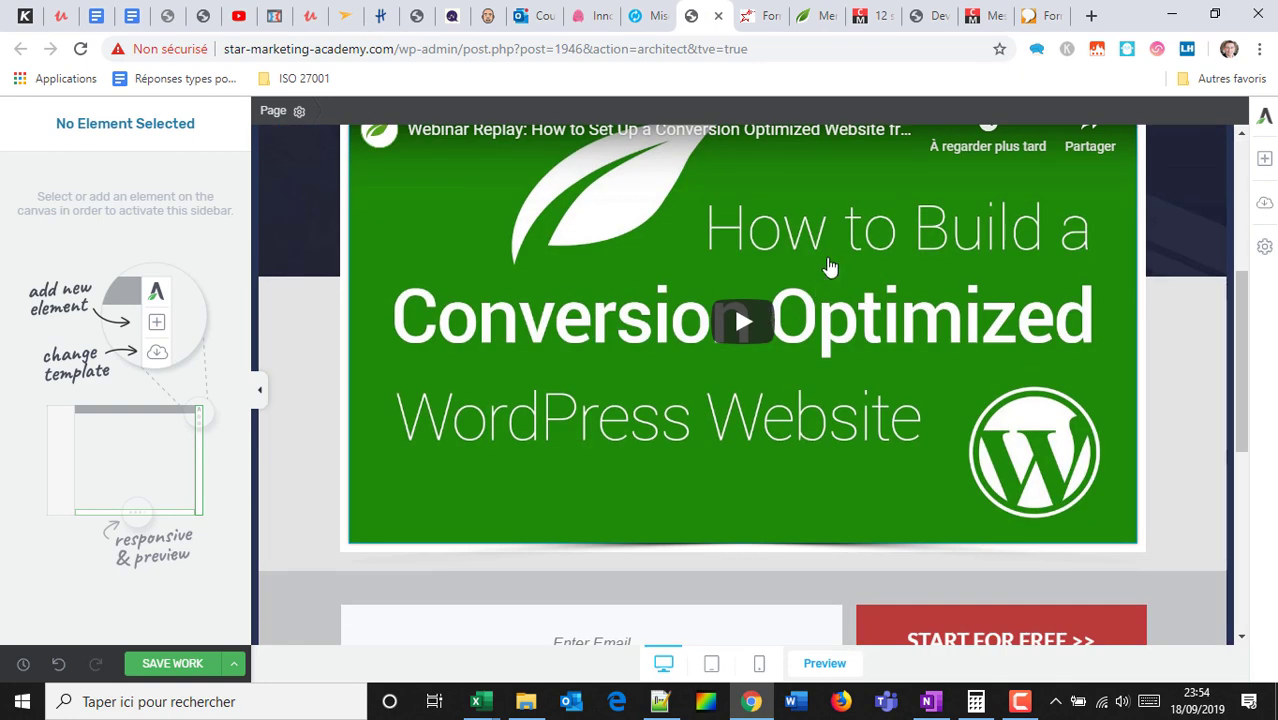
Select the webinar video and copy a YouTube music mix video's address from a temporary tab.
click(622, 245)
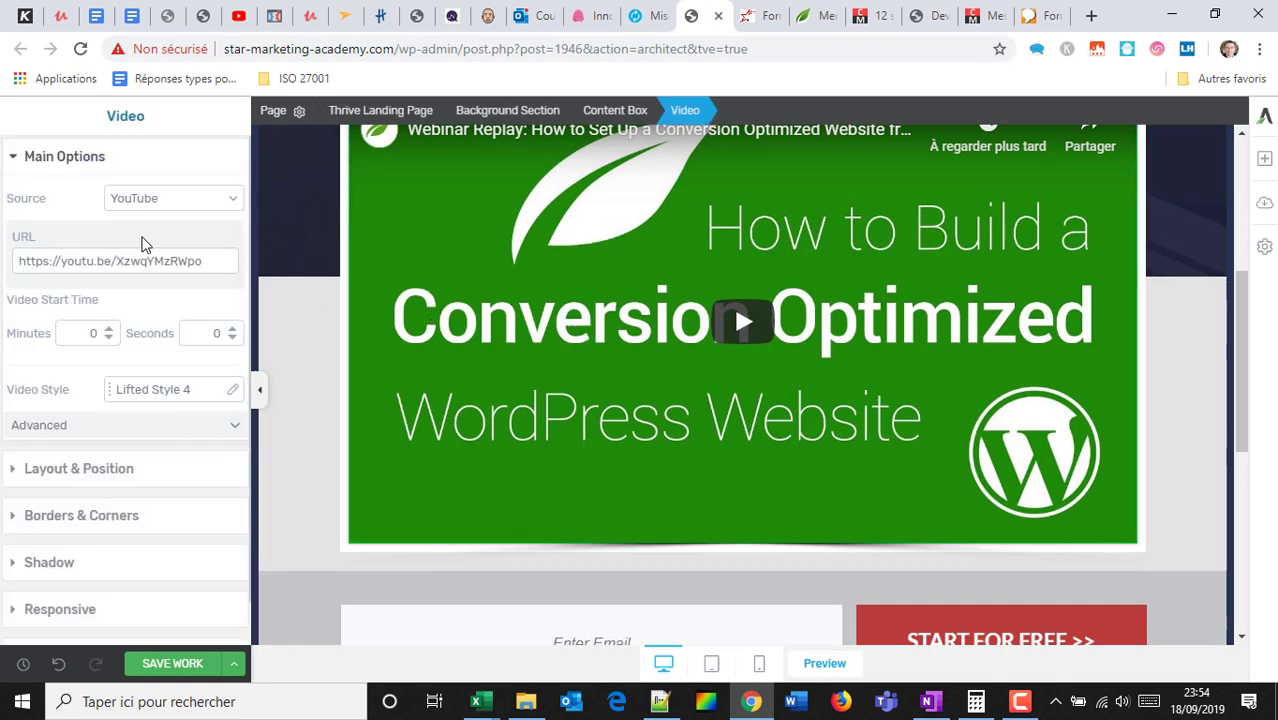
click(1096, 15)
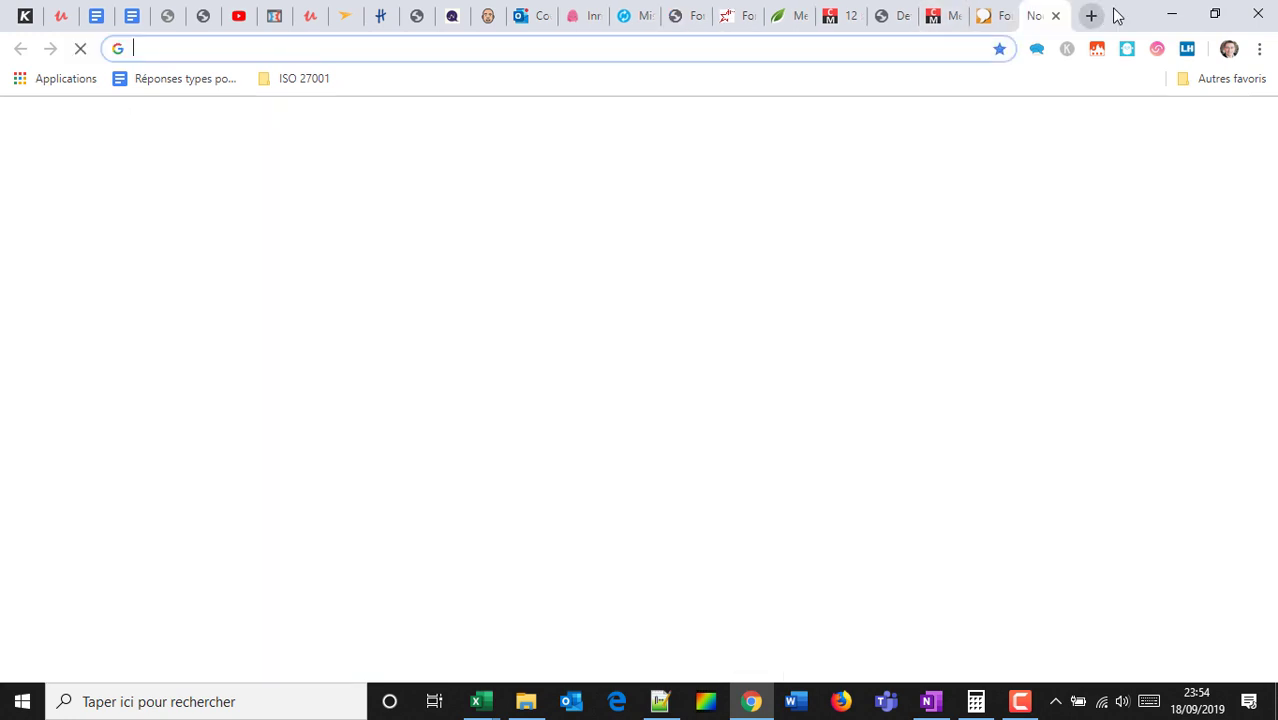
text(you)
key(Return)
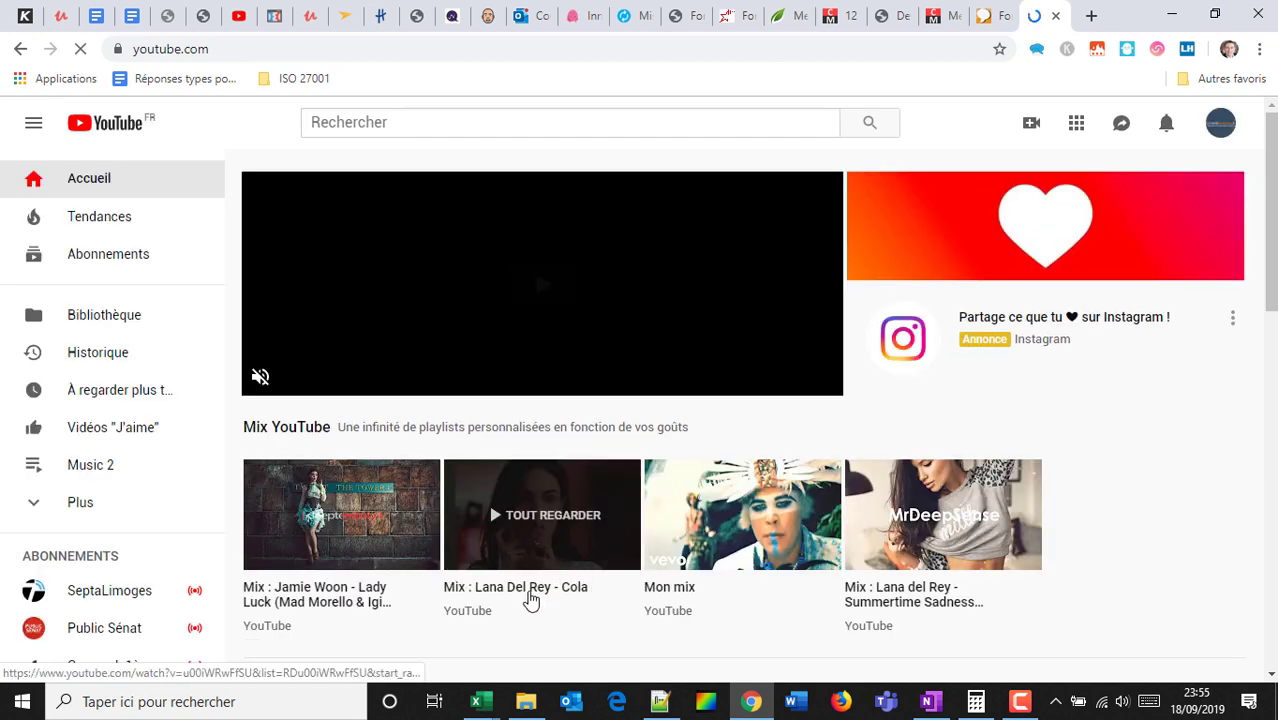
click(530, 598)
click(626, 50)
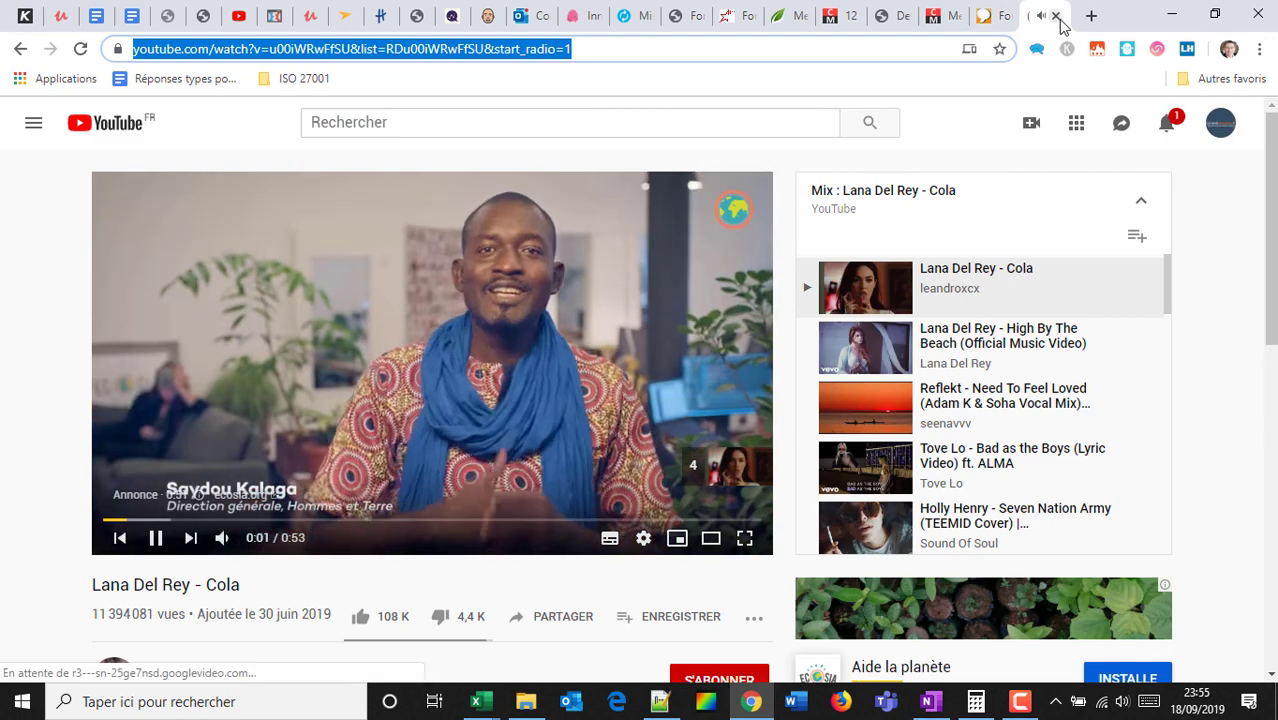
click(1055, 15)
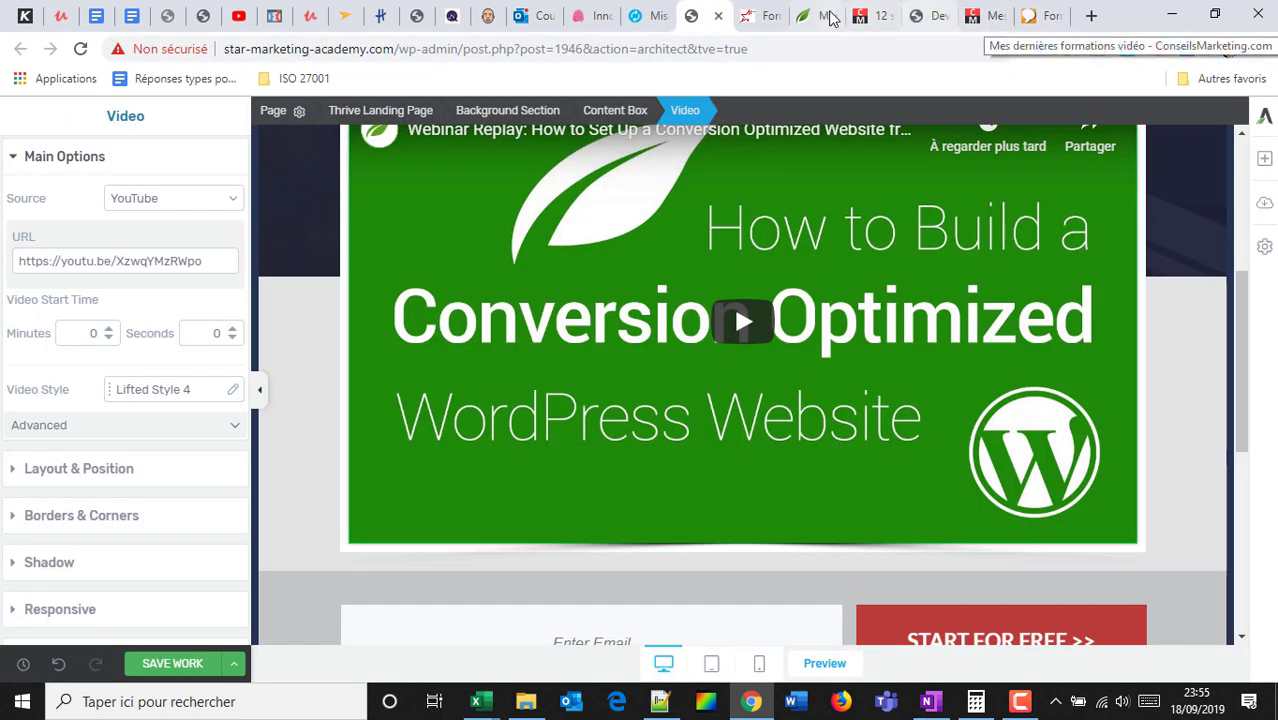
Cycle through the other open browser tabs and return to the landing page editor.
click(800, 18)
click(928, 16)
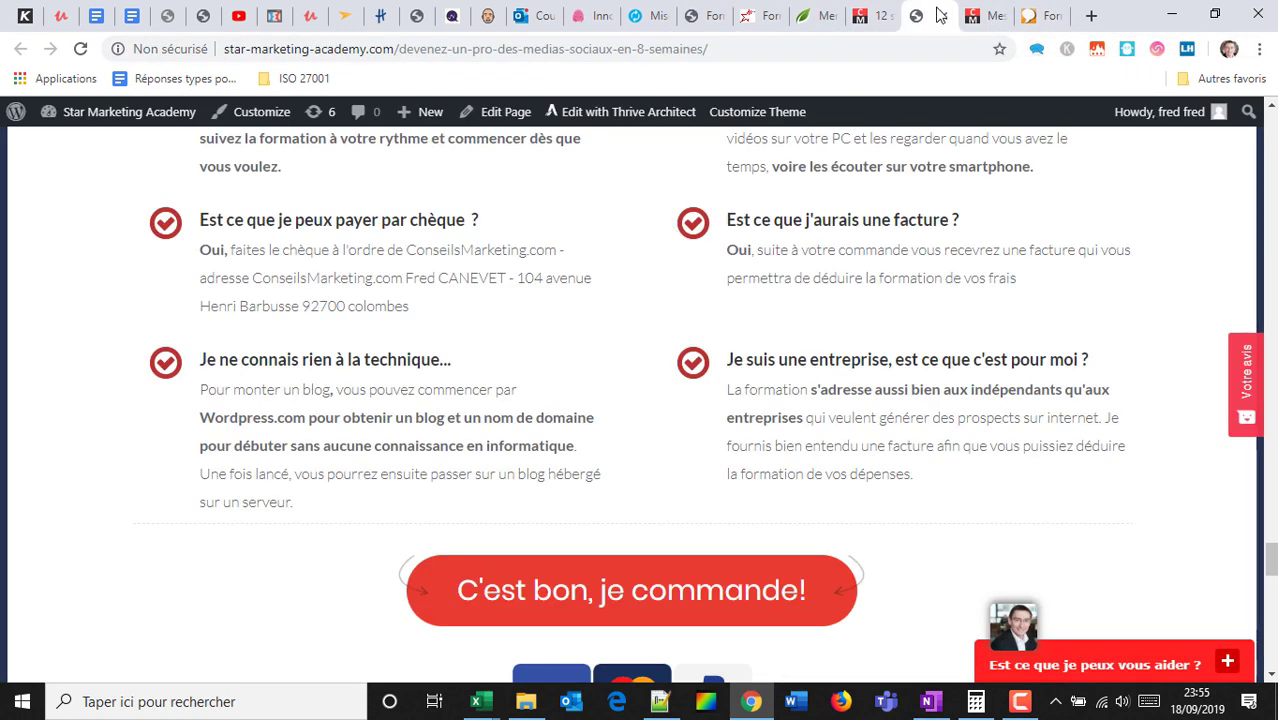
click(1040, 15)
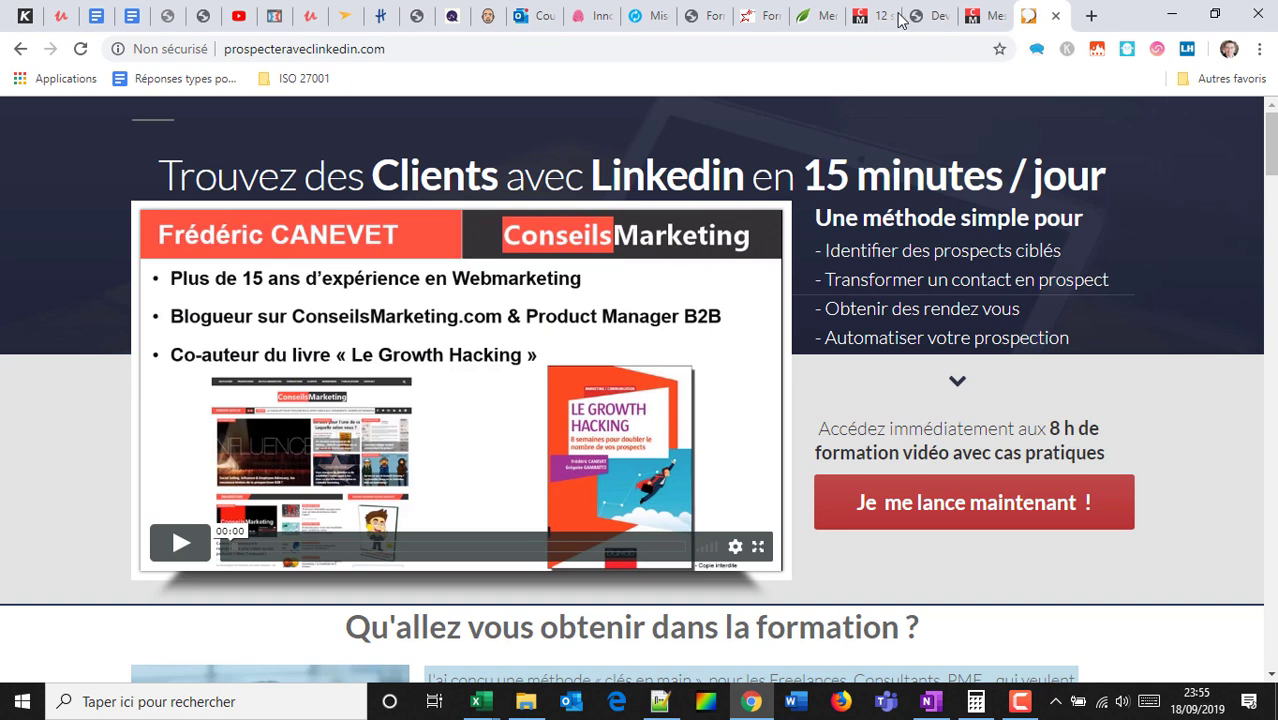
click(990, 12)
click(748, 19)
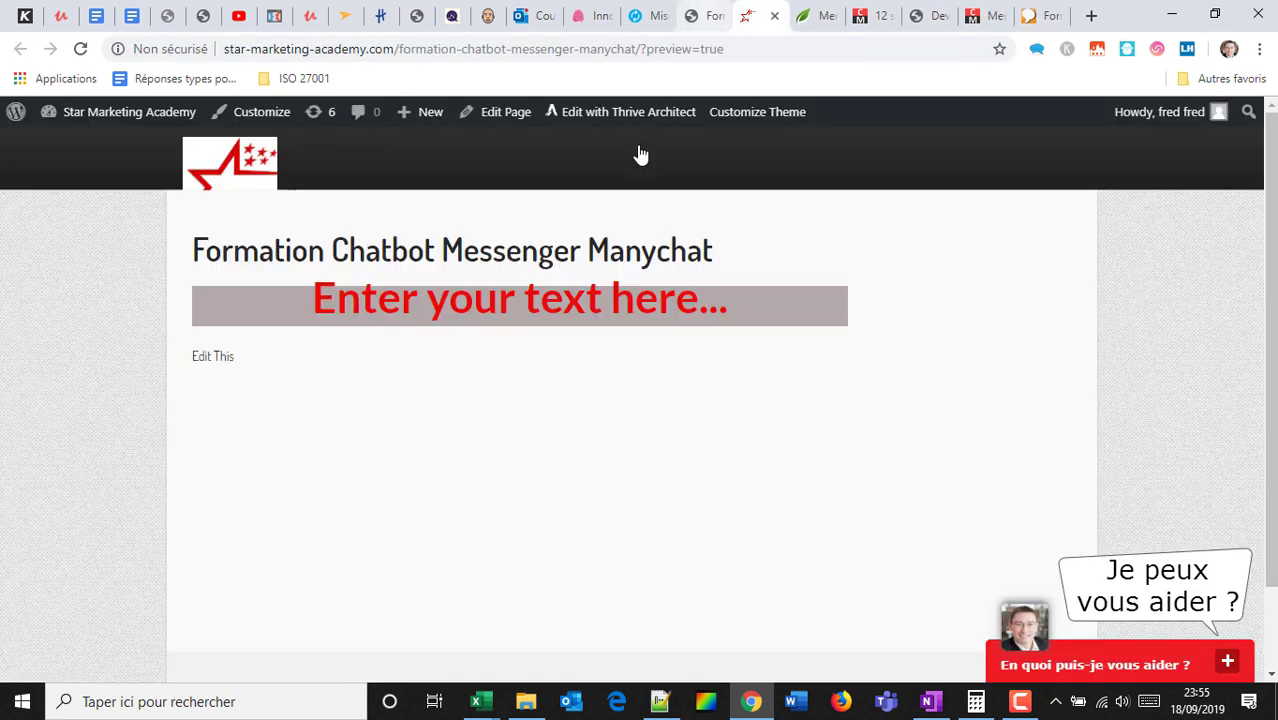
click(712, 16)
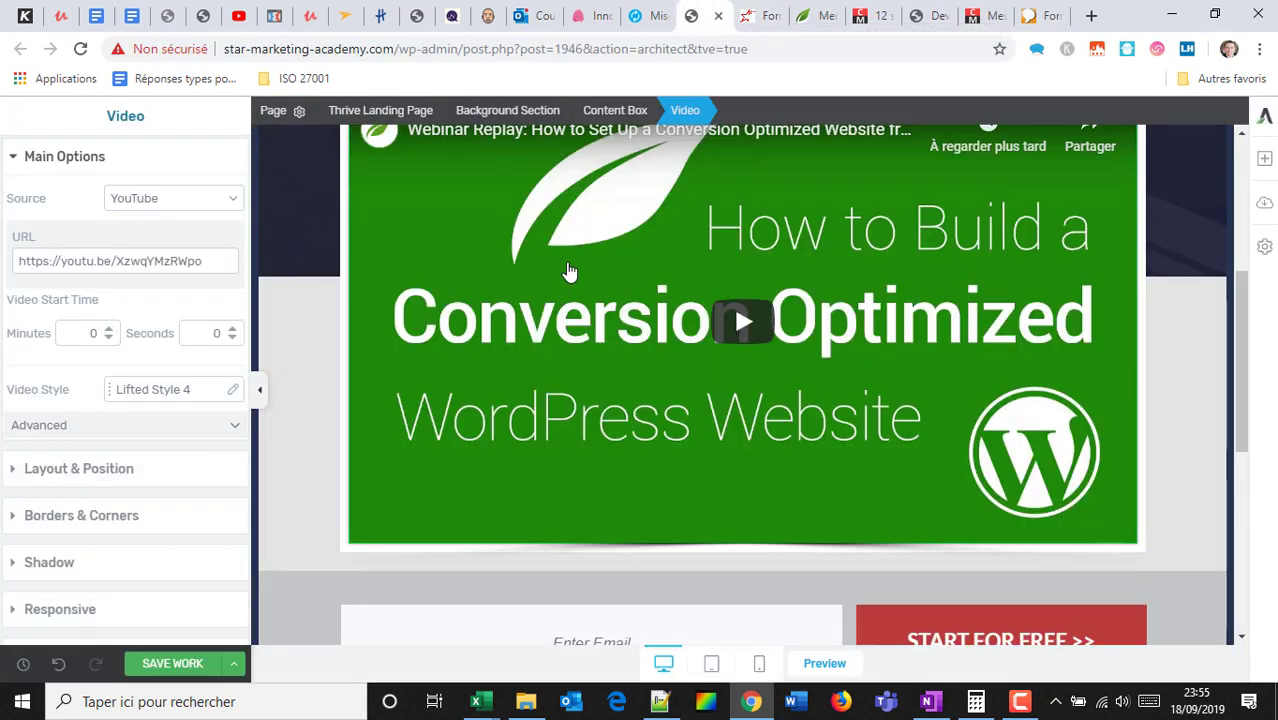
Paste the copied YouTube link so the video element embeds 'Lana Del Rey - Cola'.
drag(205, 258, 5, 244)
key(ctrl+v)
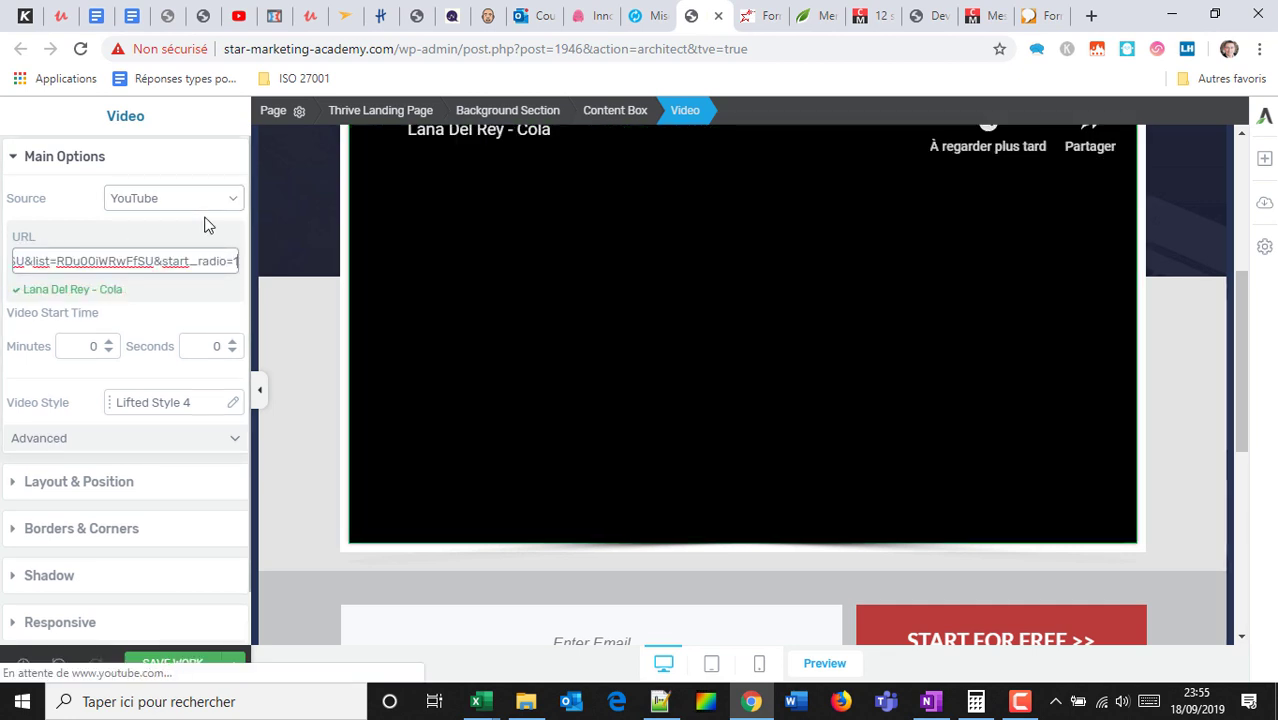
scroll(782, 331, up, 3)
scroll(765, 320, down, 2)
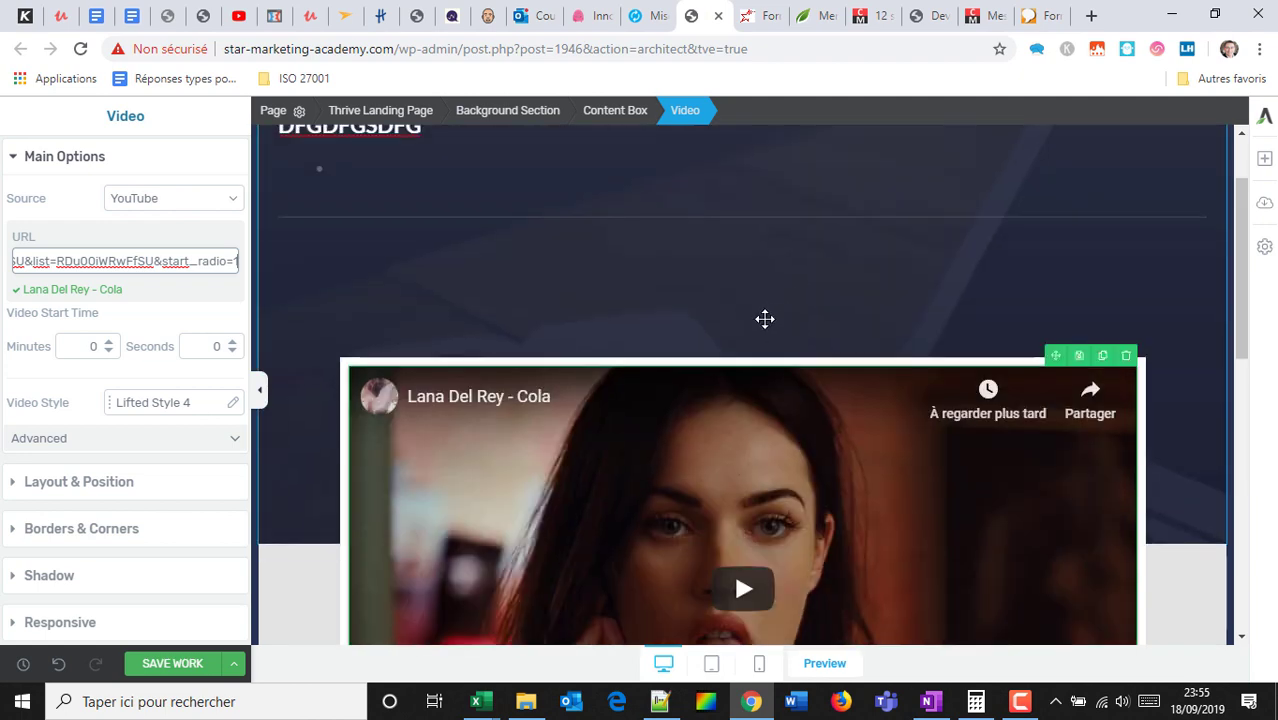
click(77, 345)
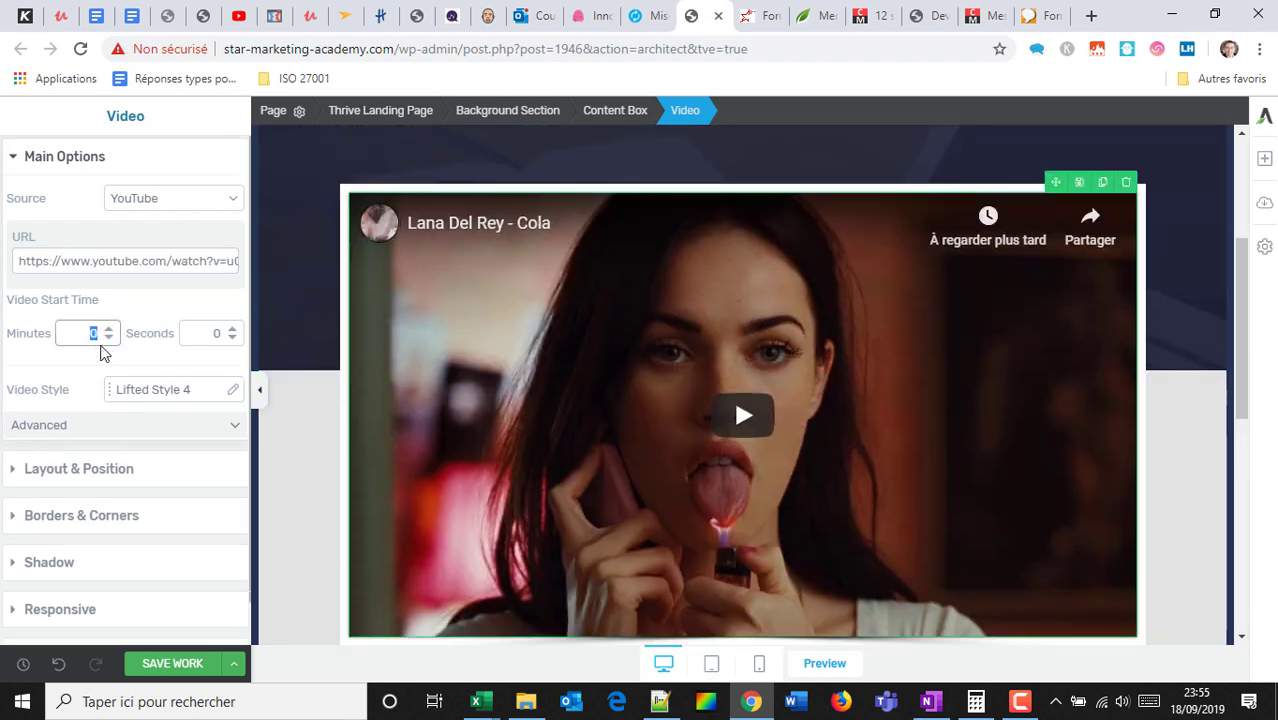
Preview the Gray Monitor, Black Monitor, Black/White Tablet, White Frame and Dark Frame video styles.
click(165, 396)
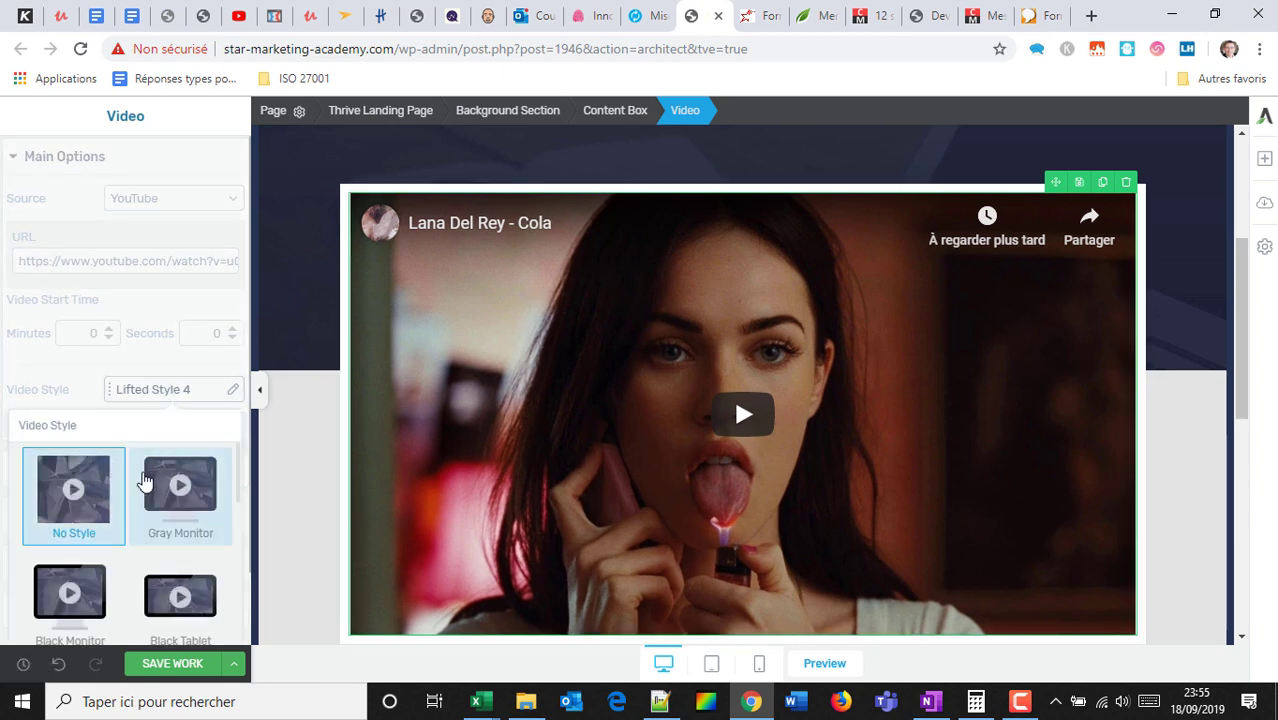
click(167, 490)
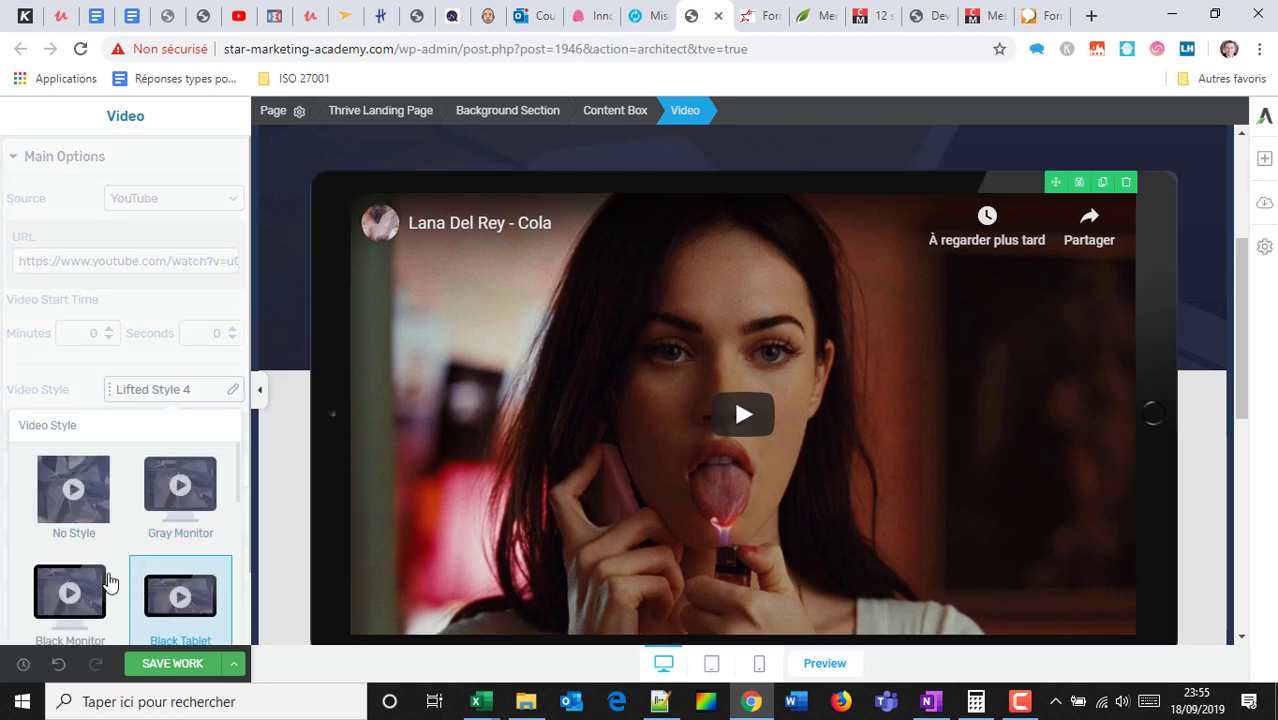
click(88, 588)
click(172, 582)
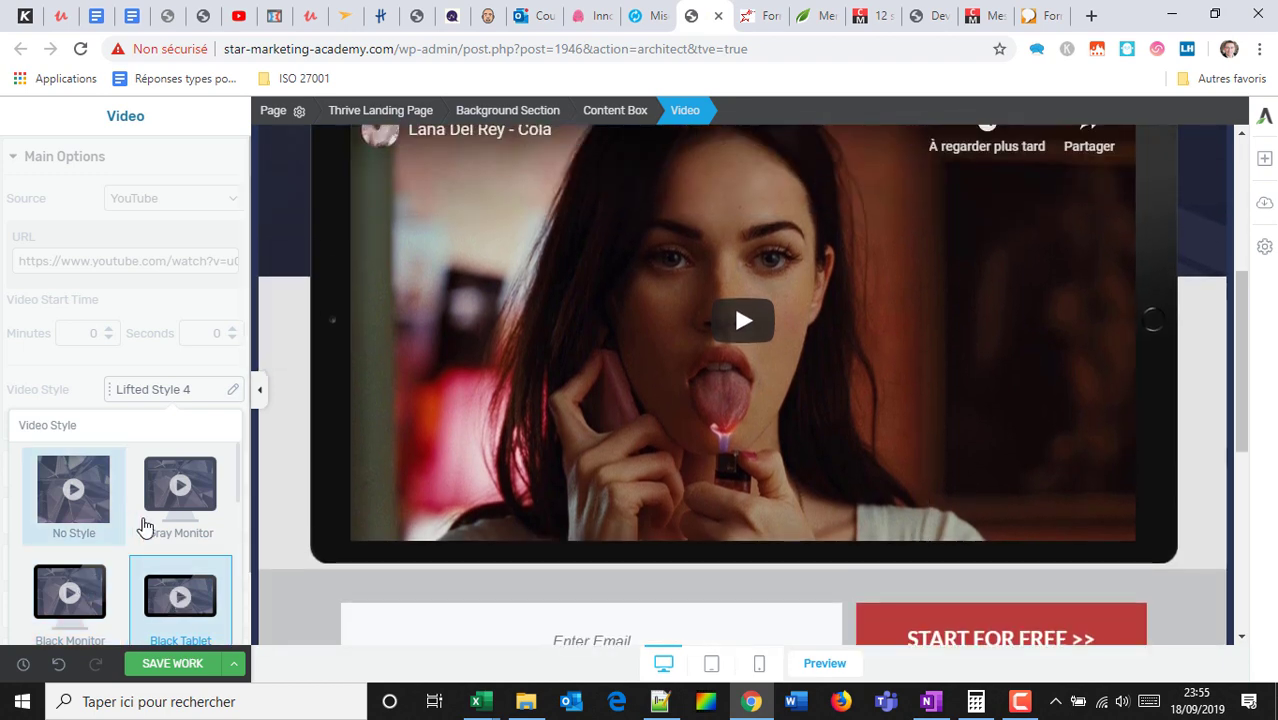
scroll(145, 527, down, 2)
click(63, 491)
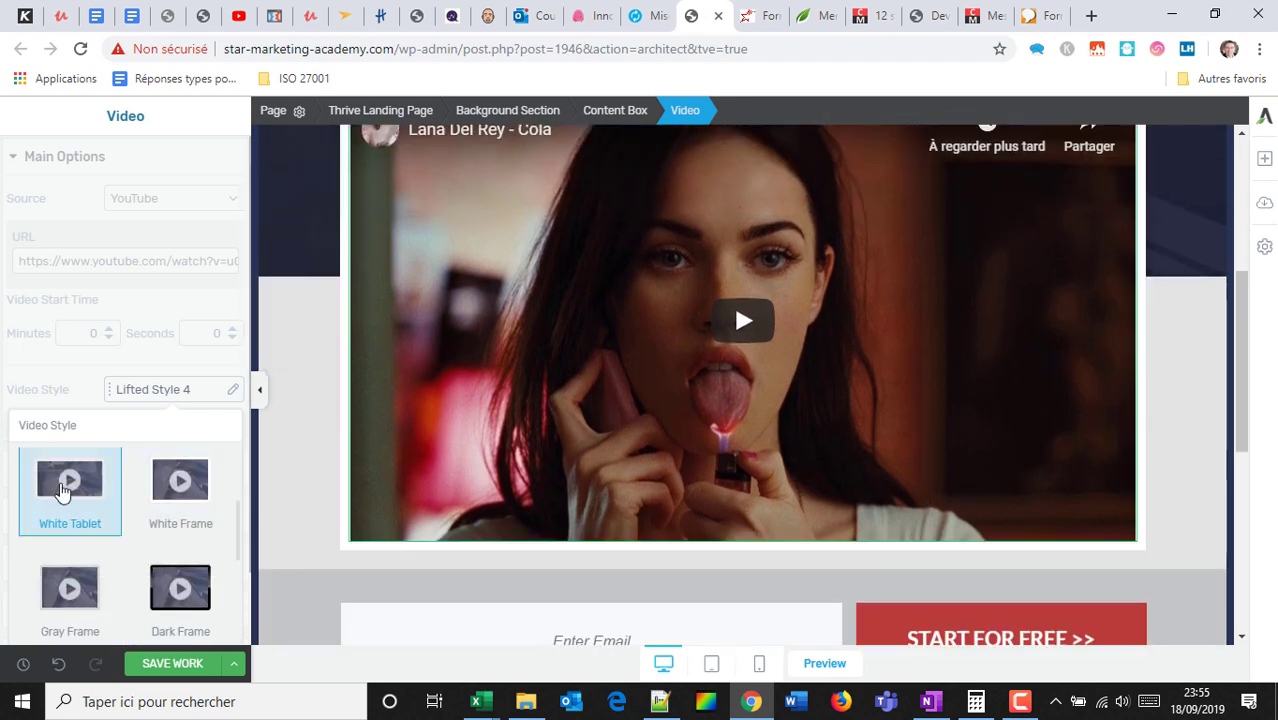
click(157, 521)
scroll(165, 528, down, 1)
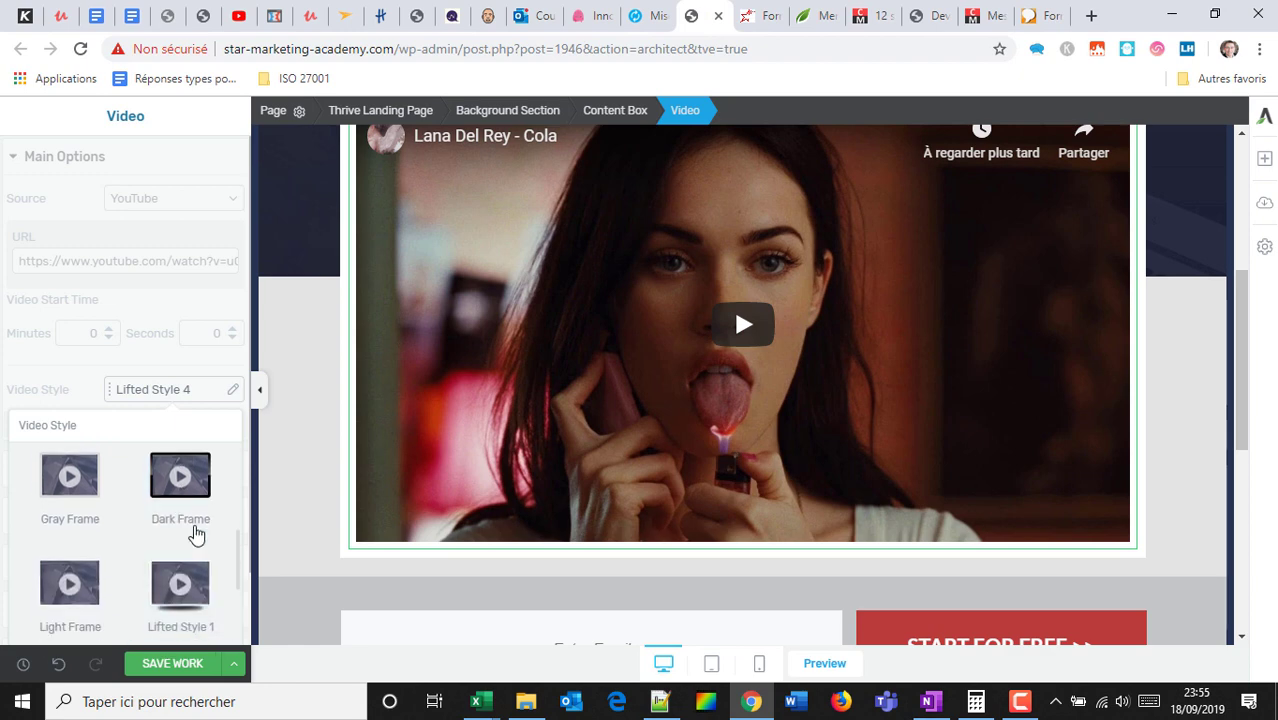
click(184, 484)
Preview Lifted Style 1 and 6, save the work, then cancel to keep Lifted Style 4.
click(172, 596)
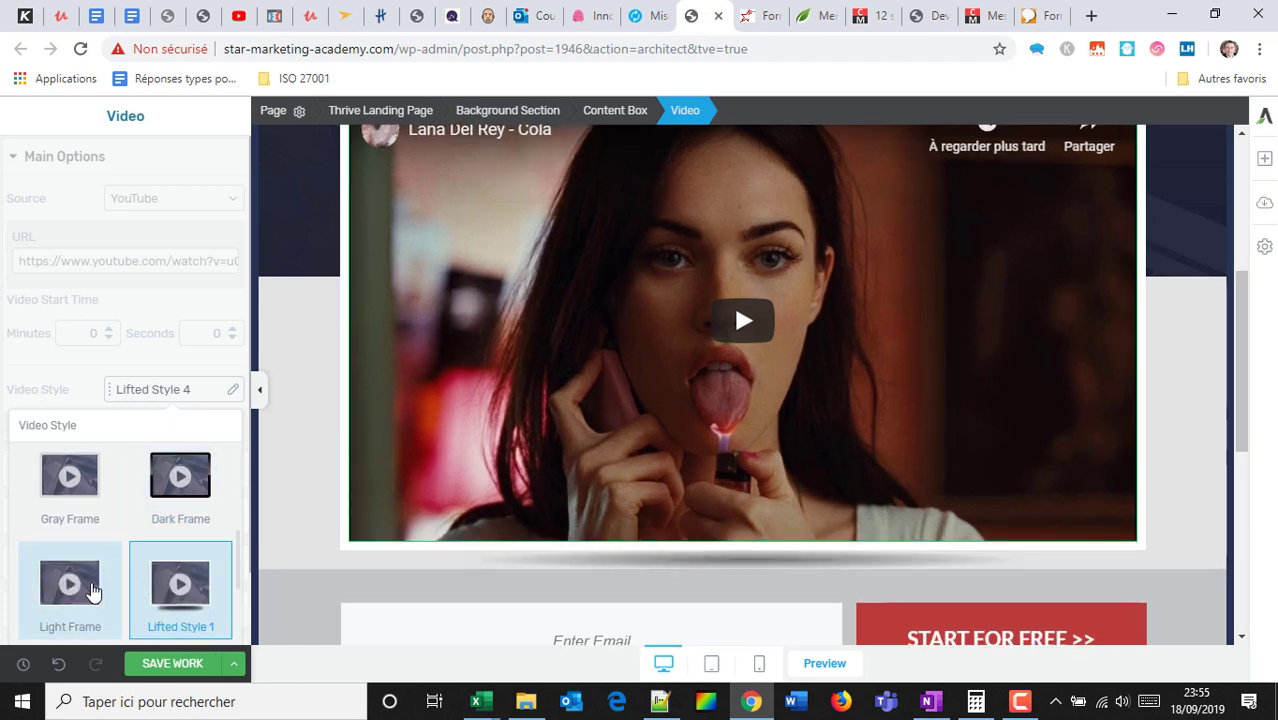
scroll(140, 540, down, 3)
click(69, 605)
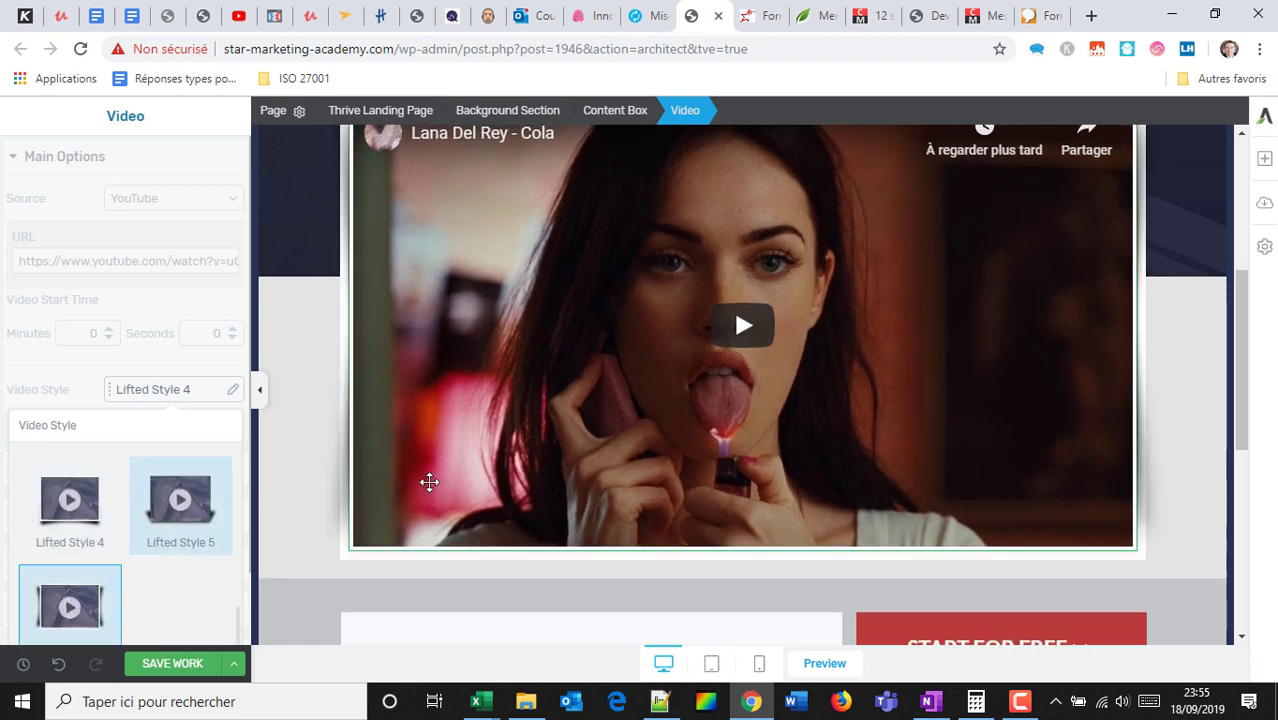
scroll(702, 371, up, 2)
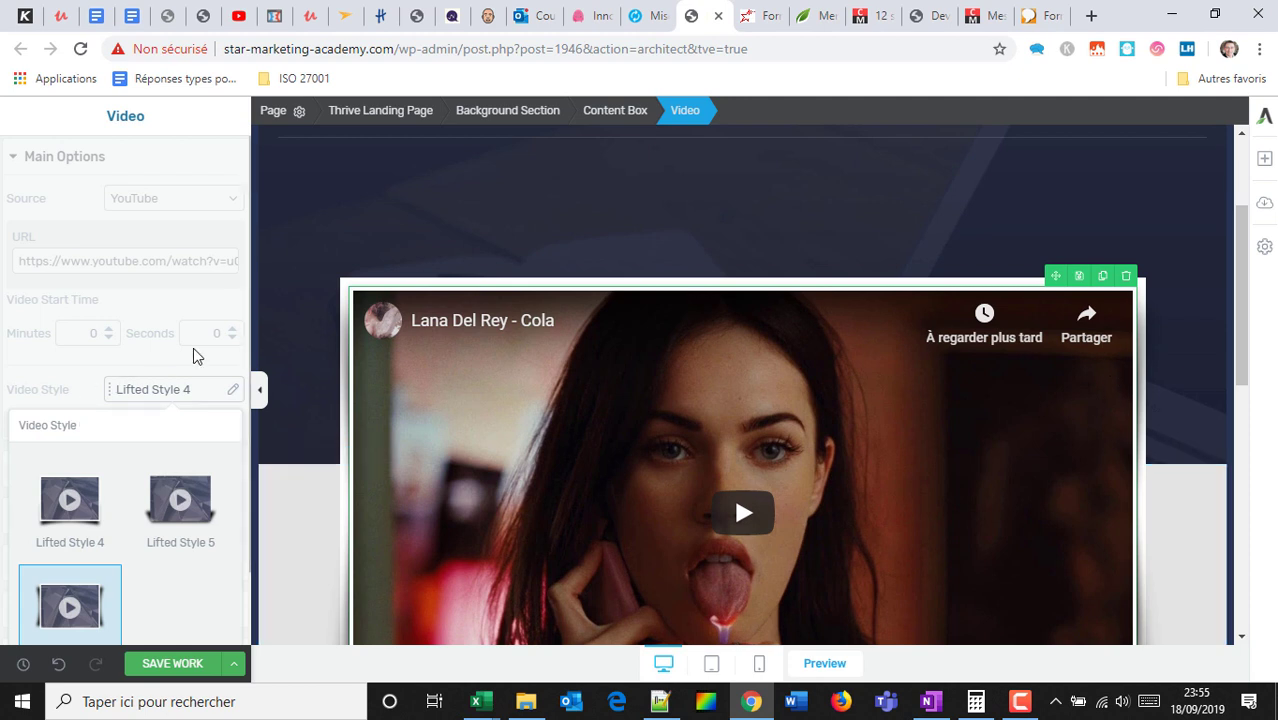
click(174, 664)
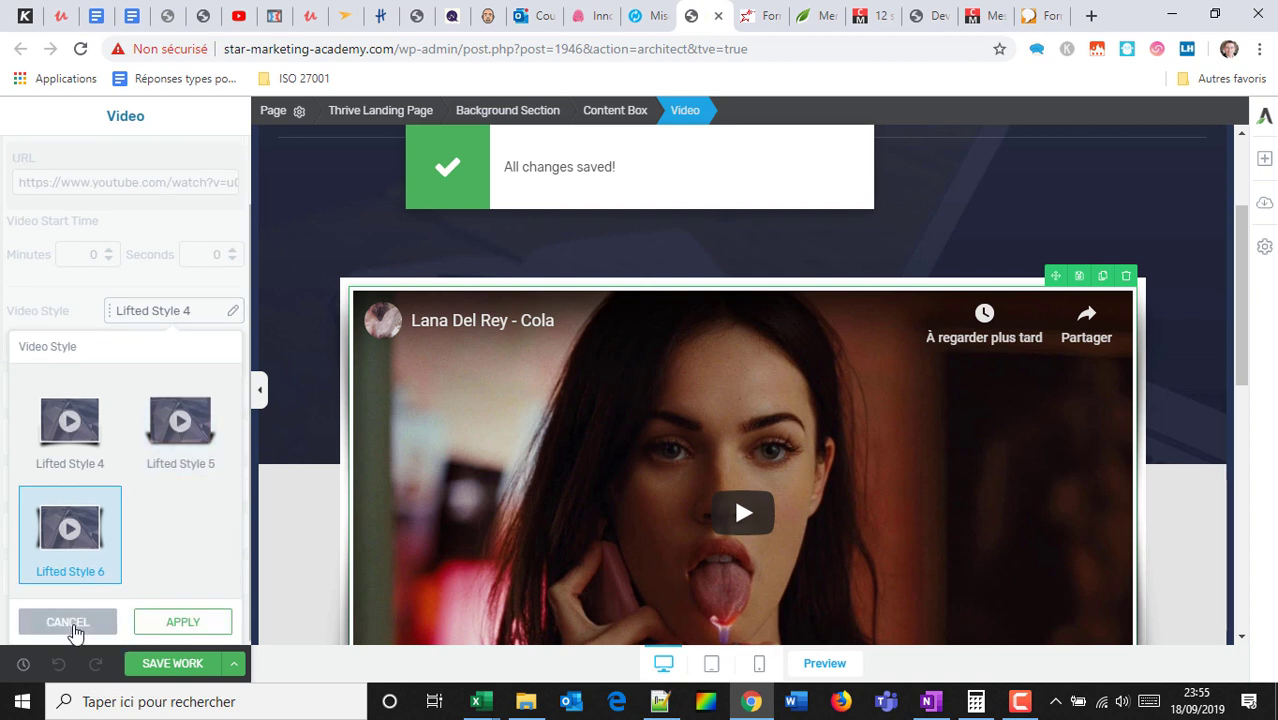
click(68, 623)
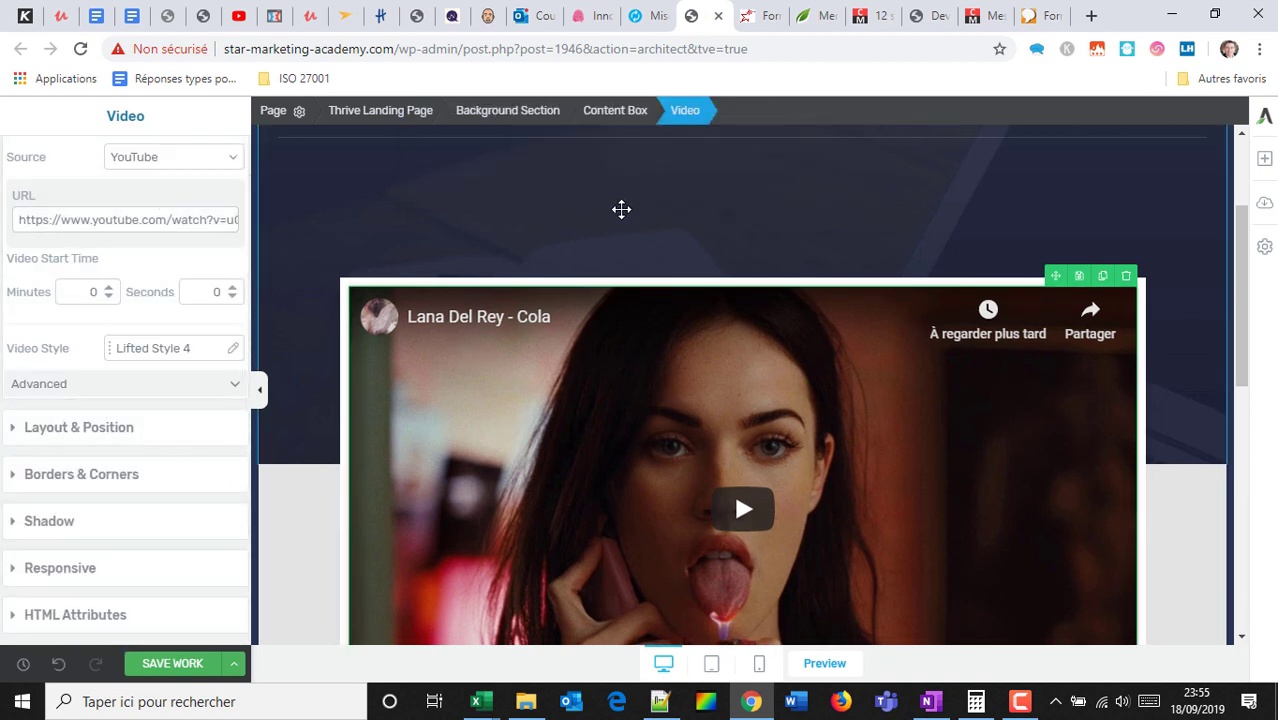
Show the video's Layout & Position settings and select the box containing the video.
click(138, 428)
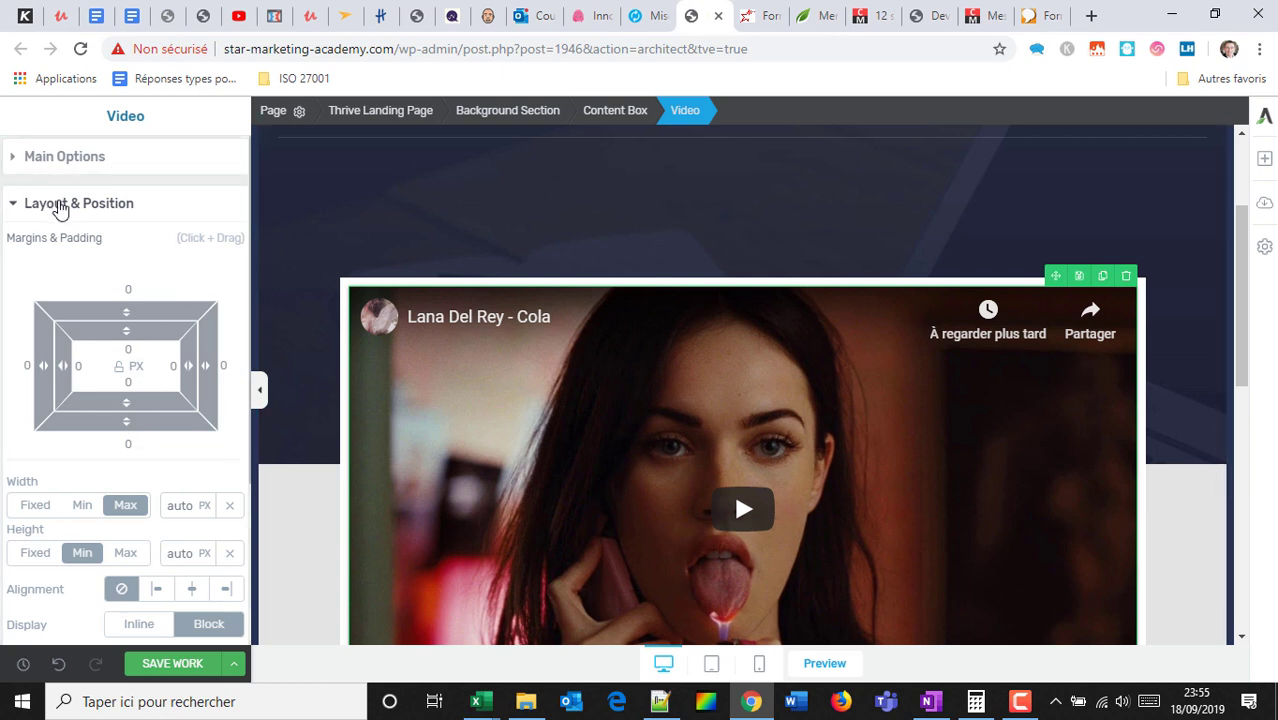
click(476, 277)
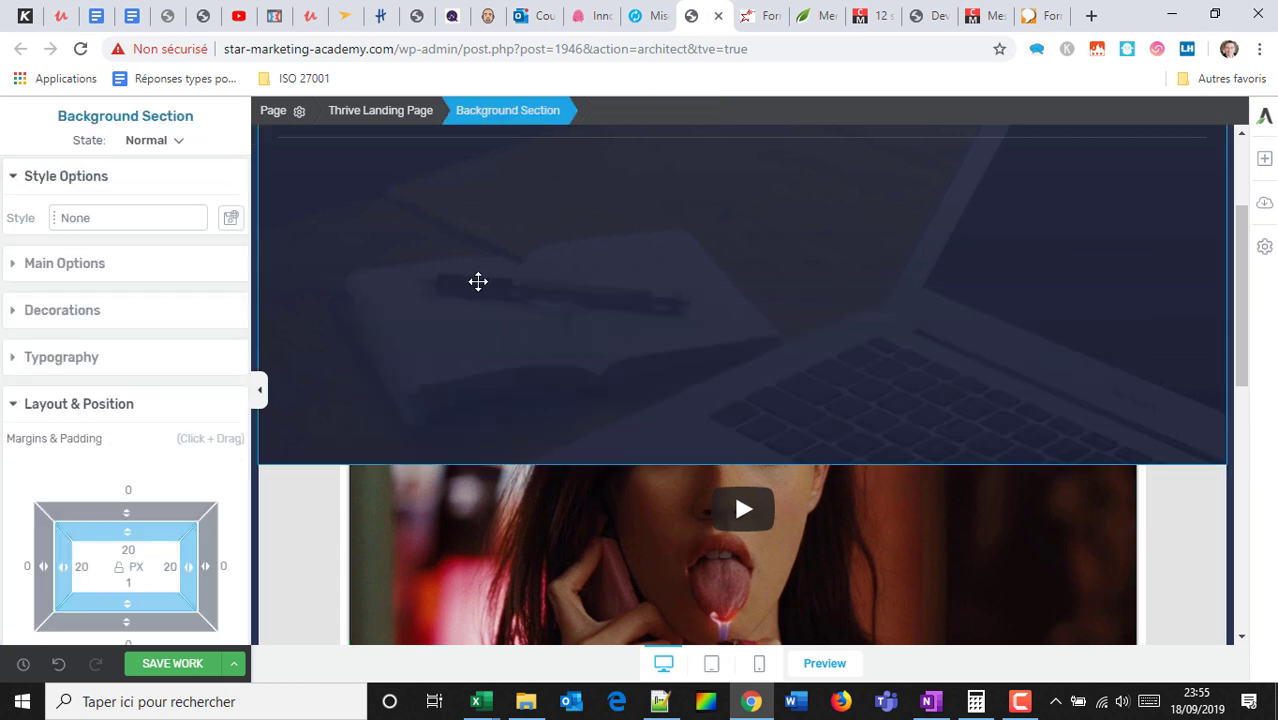
click(458, 509)
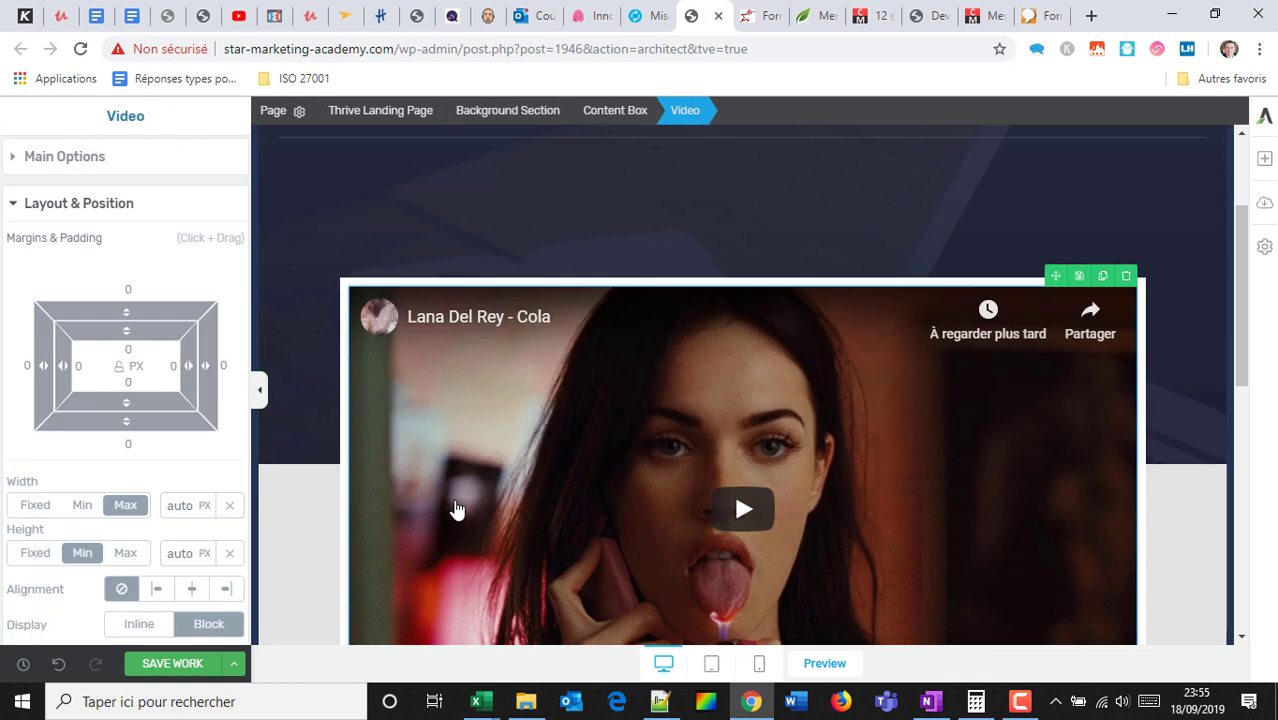
click(493, 277)
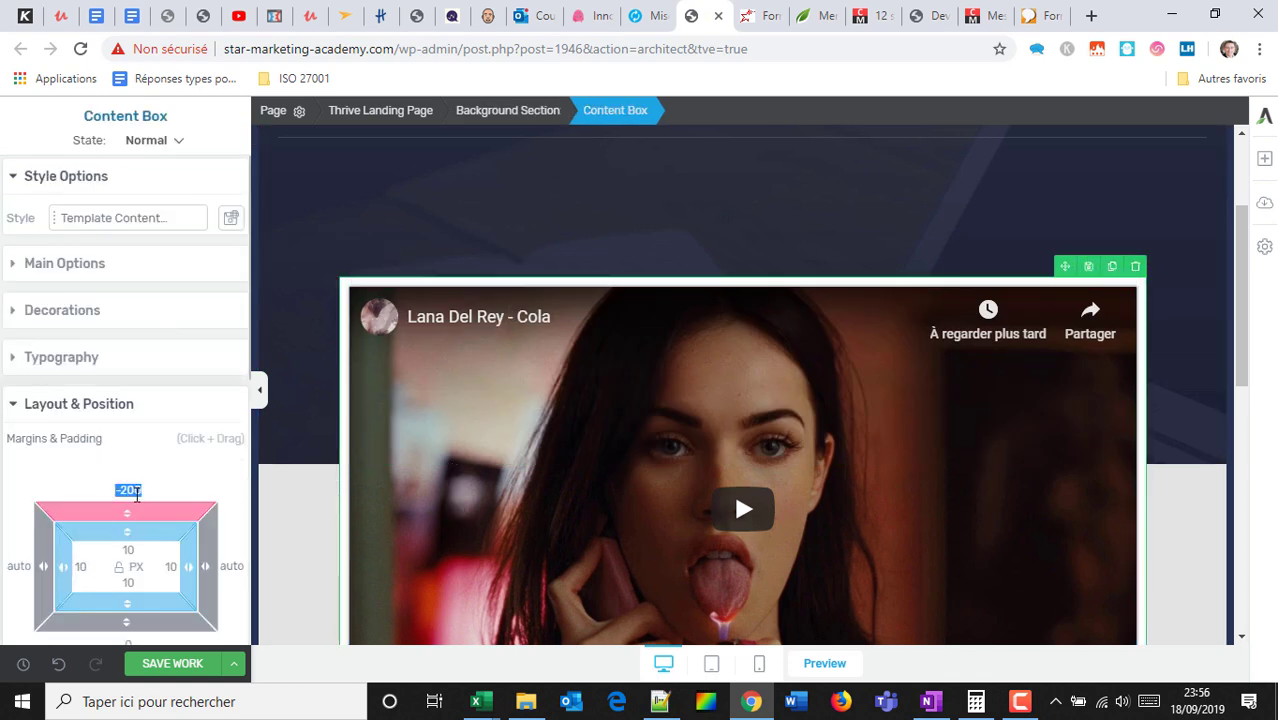
Change the content box's top margin from -200 to -100 px, then reselect the video.
key(BackSpace)
key(BackSpace)
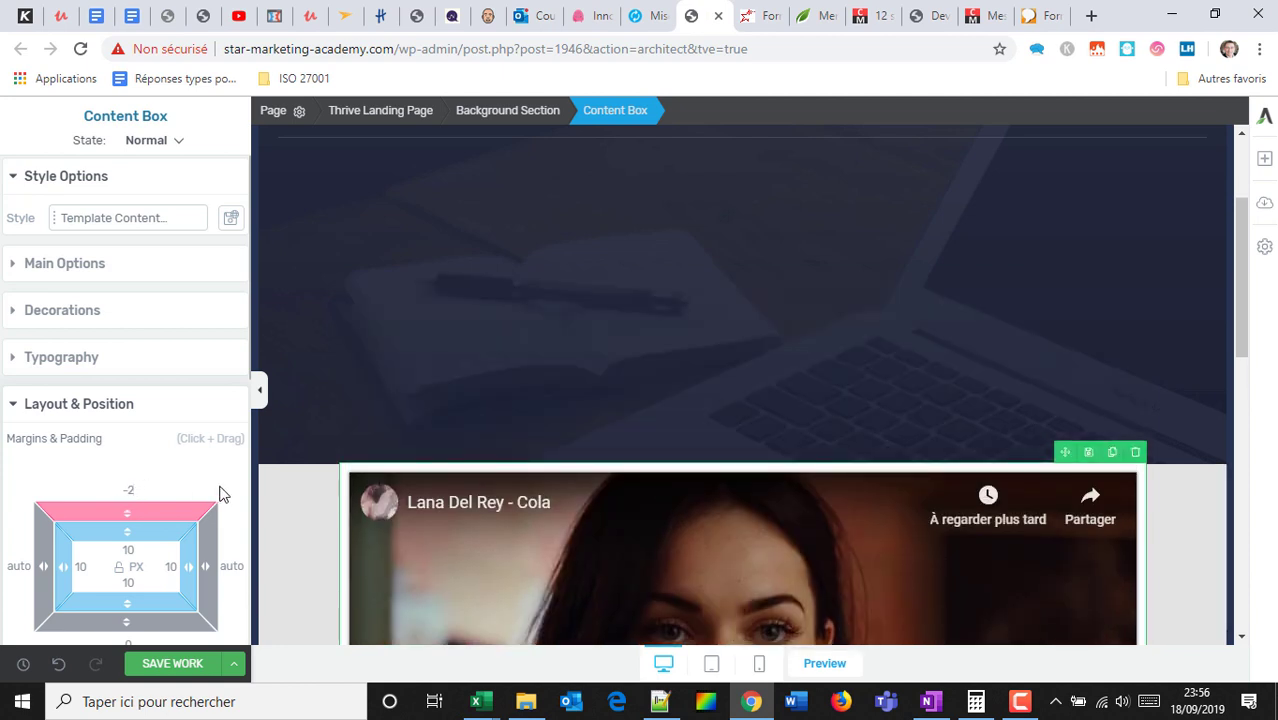
key(BackSpace)
text(189)
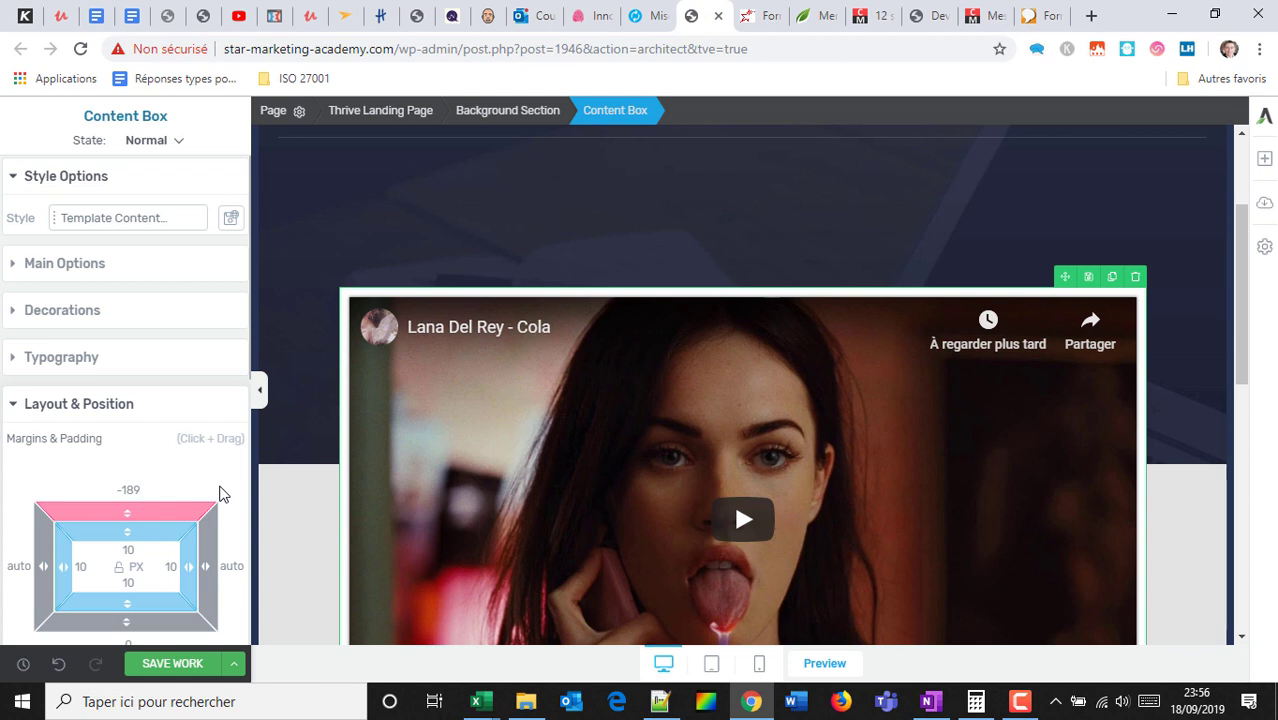
key(BackSpace)
key(BackSpace)
key(BackSpace)
text(0)
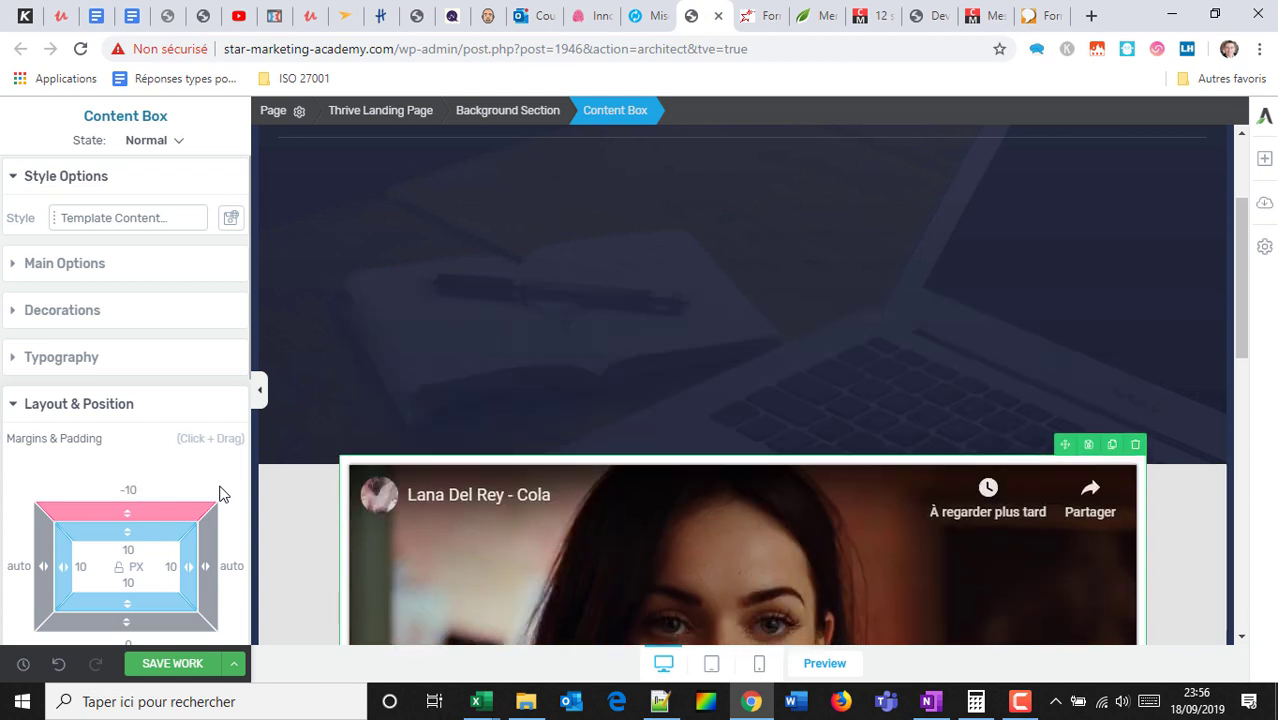
text(0)
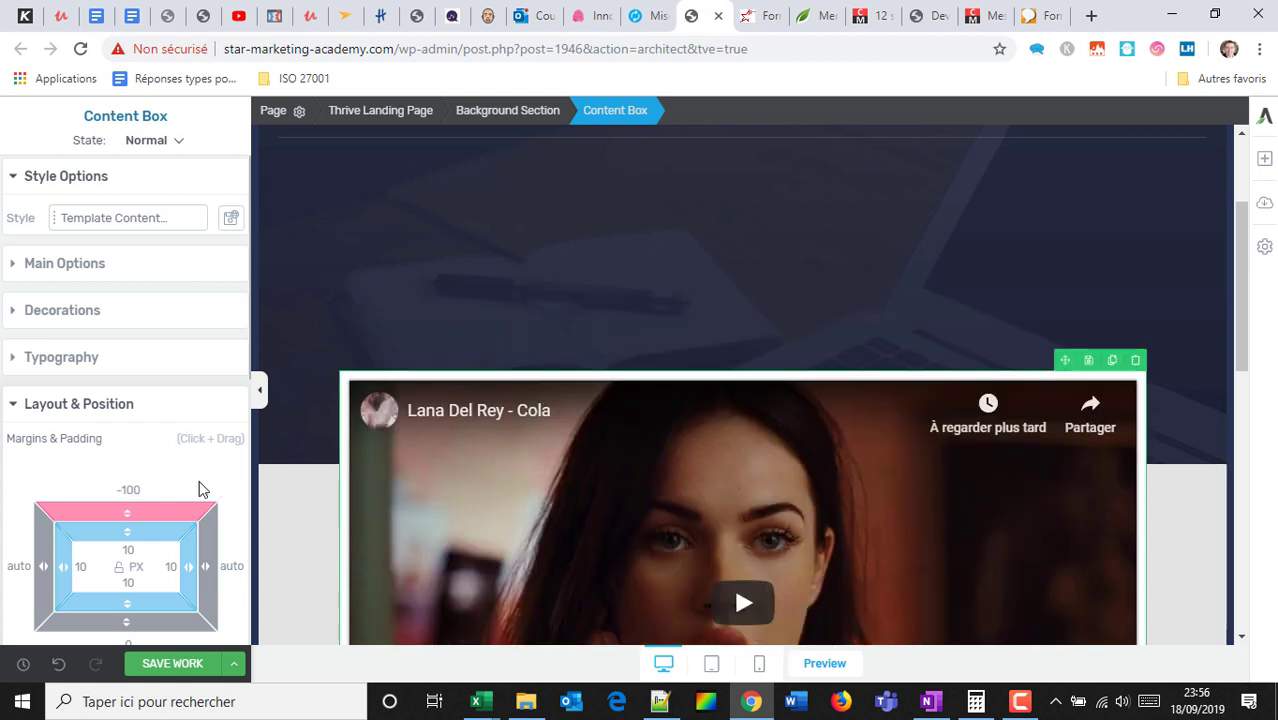
click(512, 245)
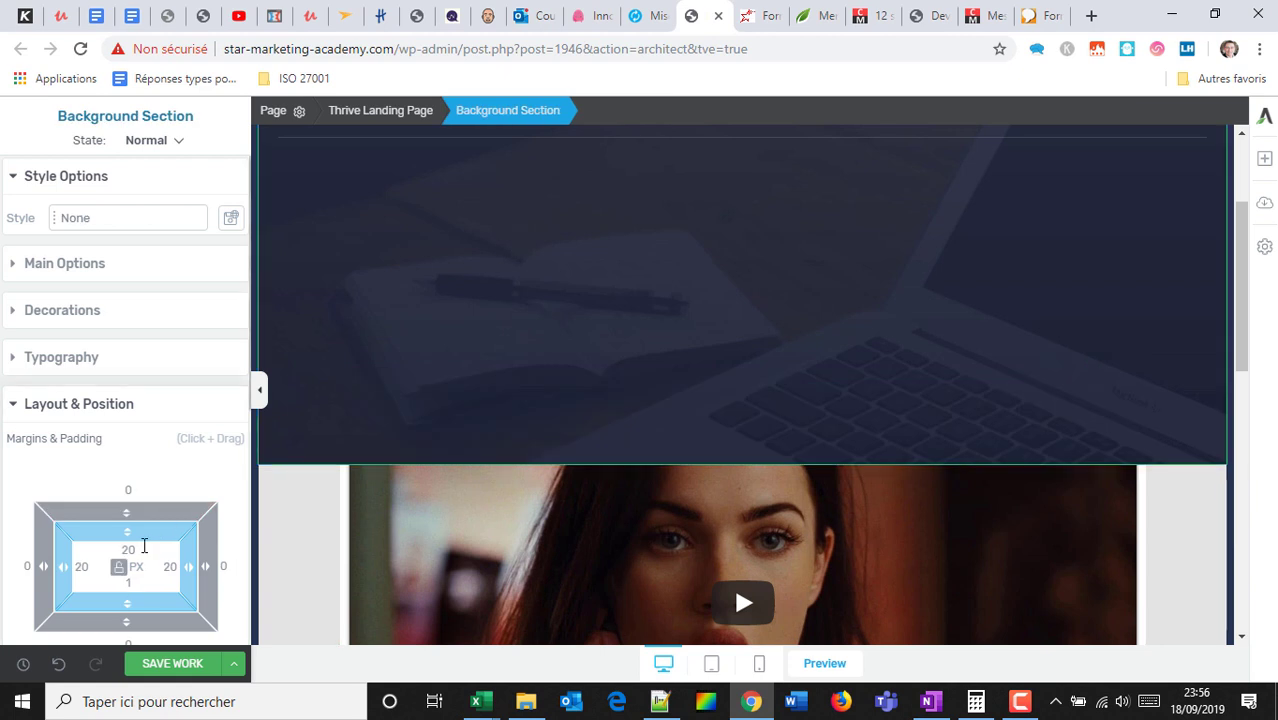
scroll(143, 520, down, 2)
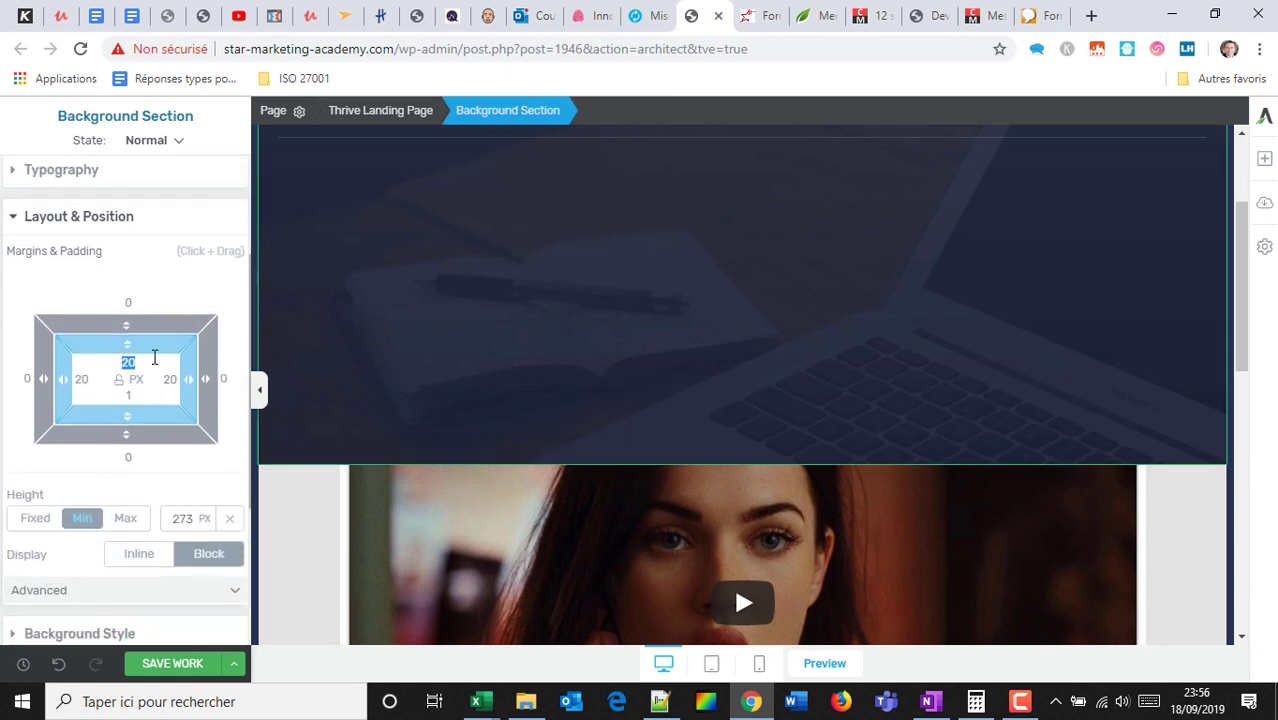
text(20)
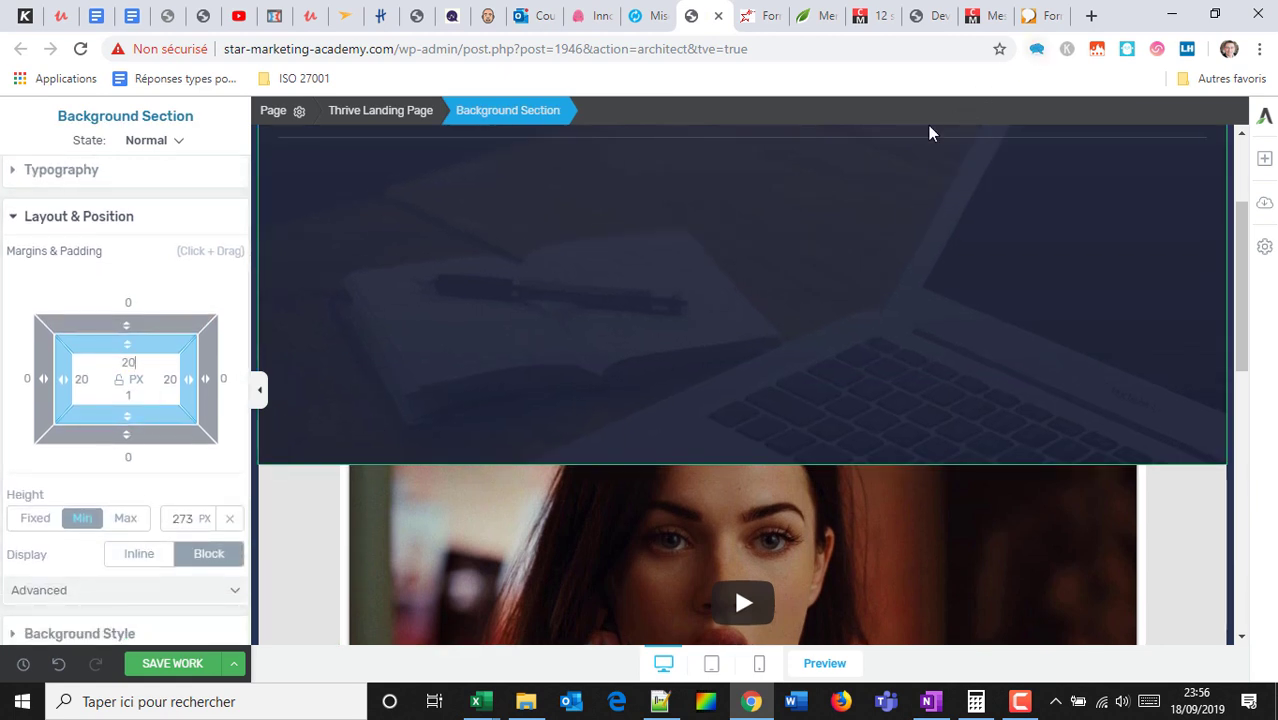
click(902, 565)
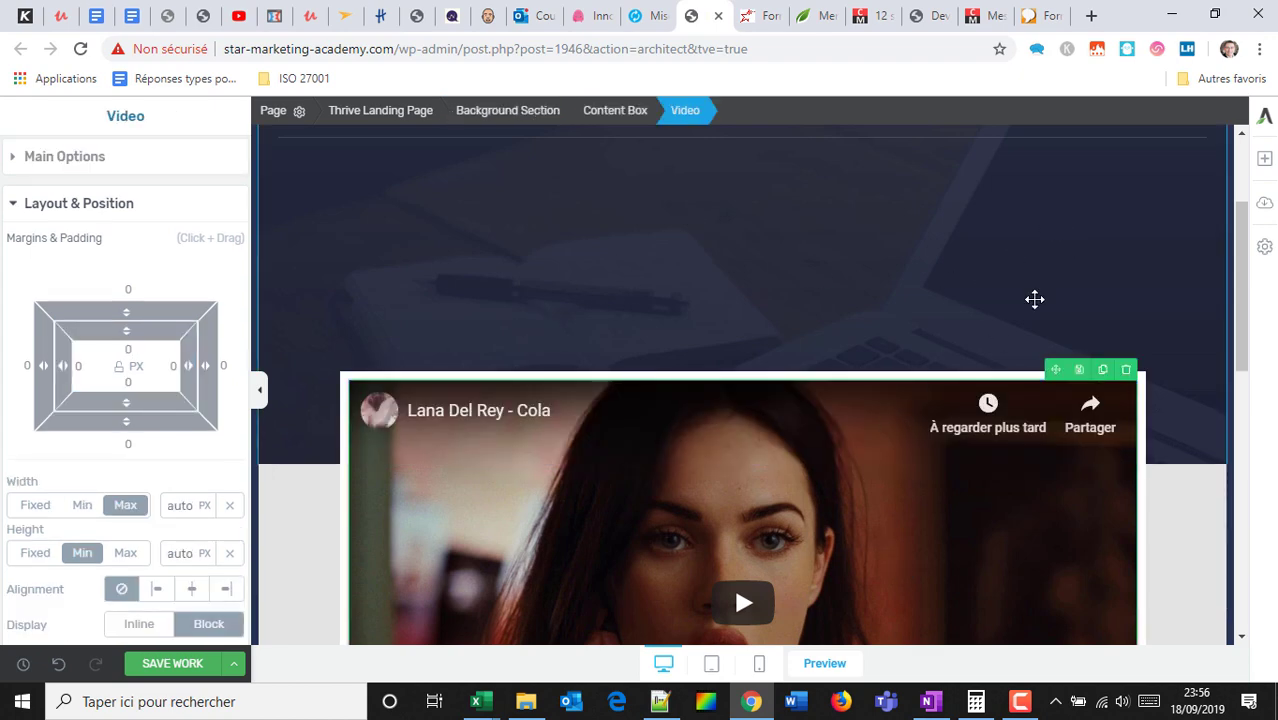
scroll(1036, 297, up, 2)
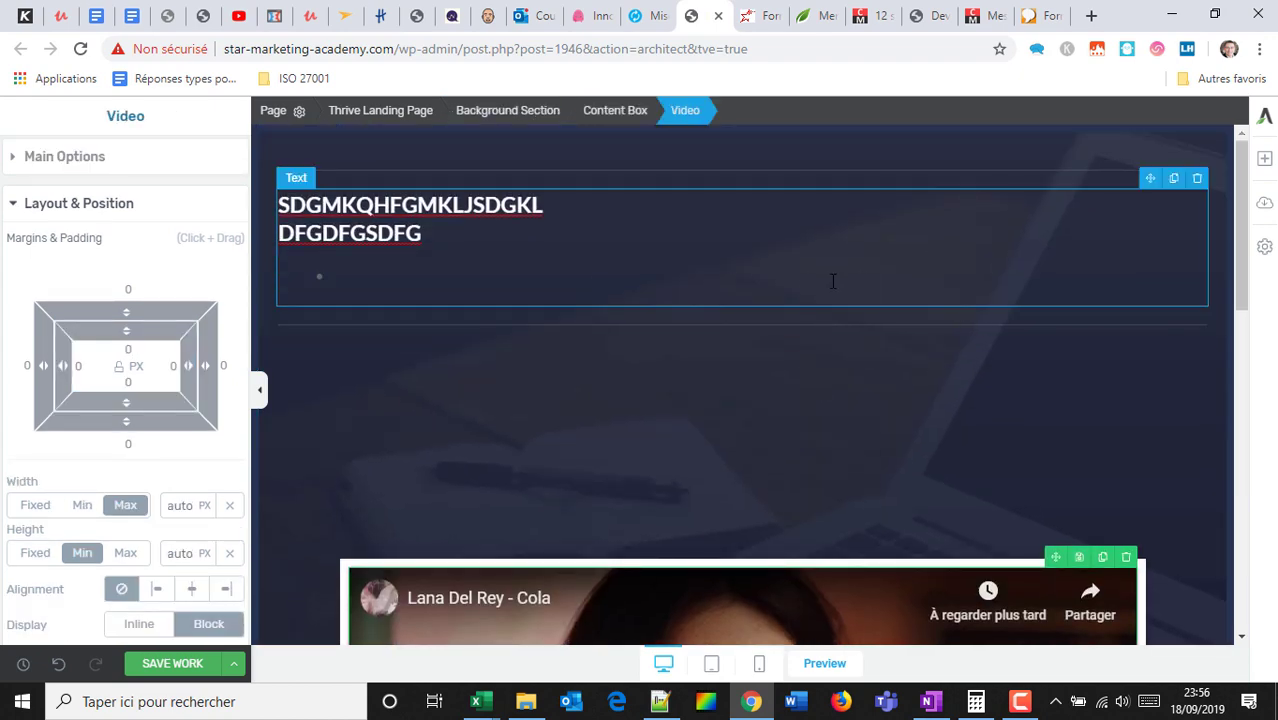
Select the Lead Generation email form below the video, expand Main Options, and choose Edit Form Elements.
scroll(836, 277, down, 2)
scroll(950, 345, down, 7)
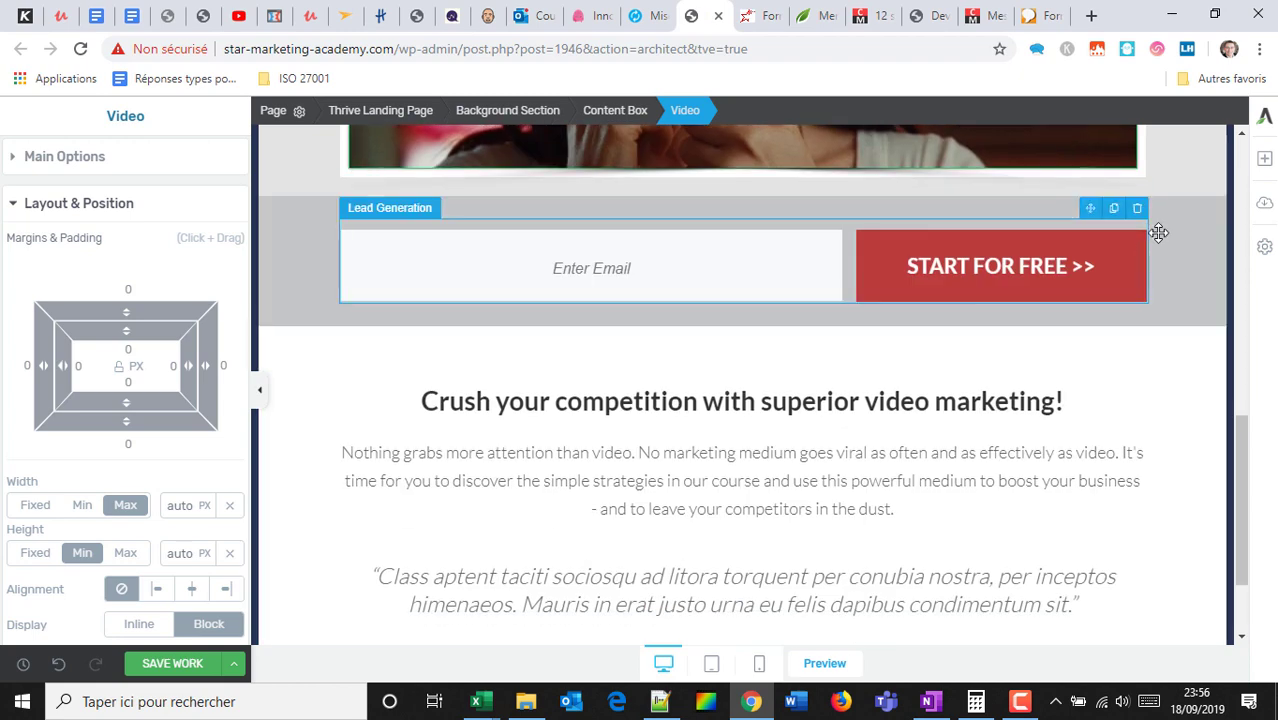
click(987, 265)
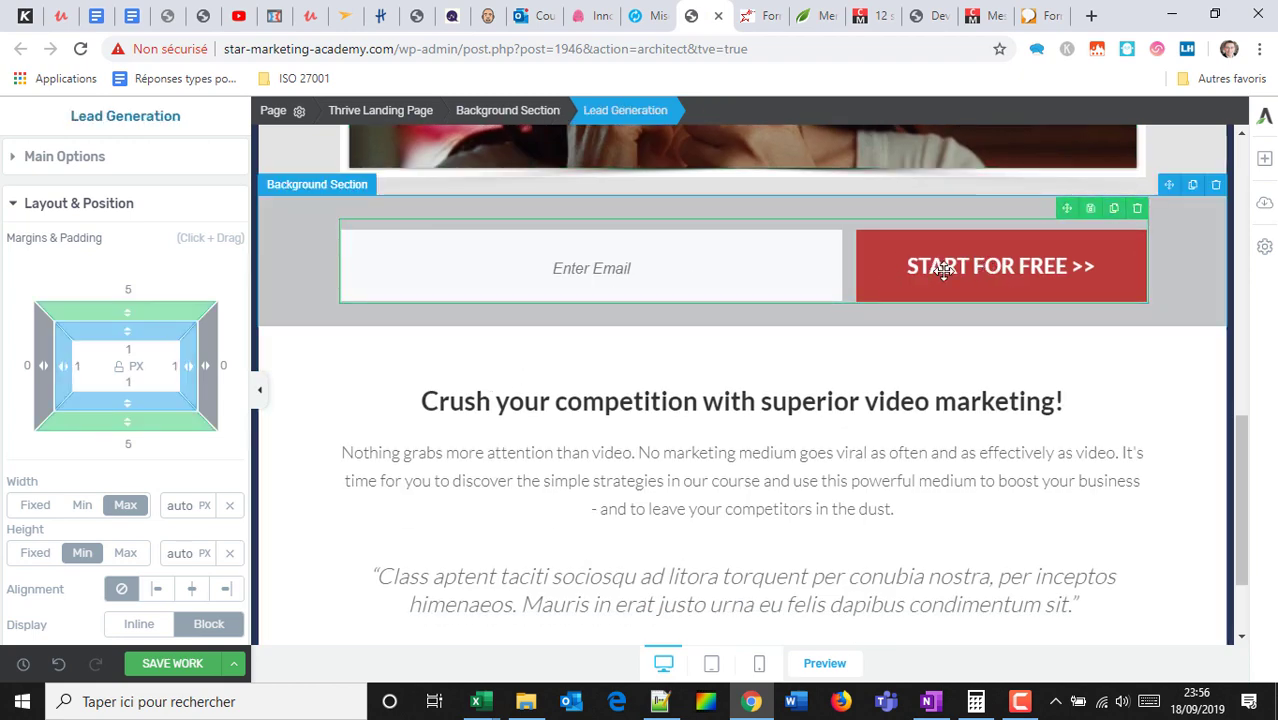
click(40, 163)
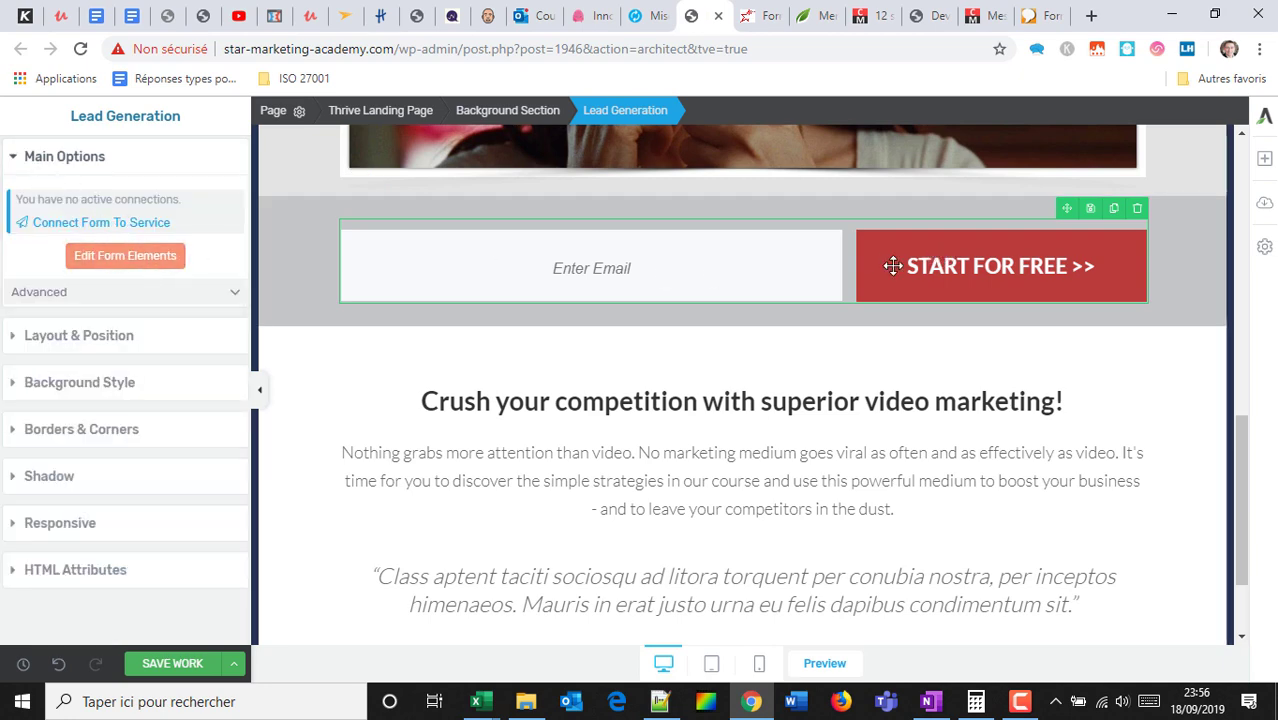
scroll(801, 269, up, 3)
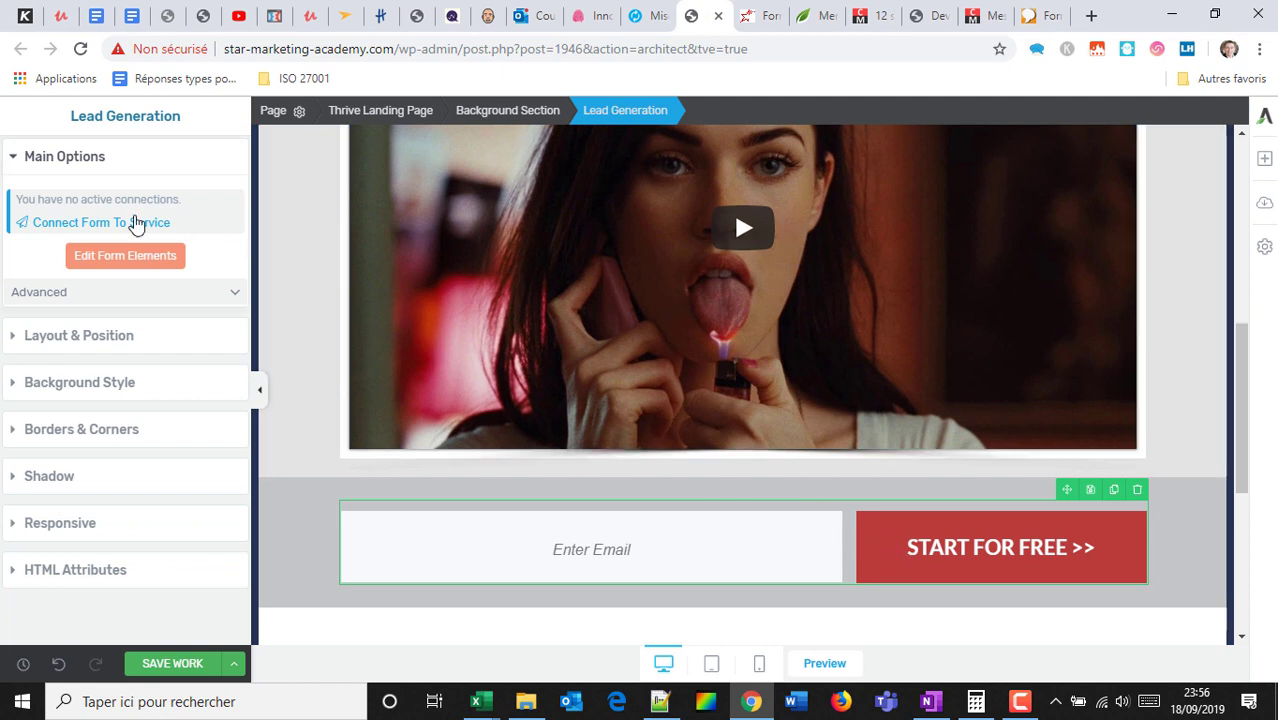
click(123, 256)
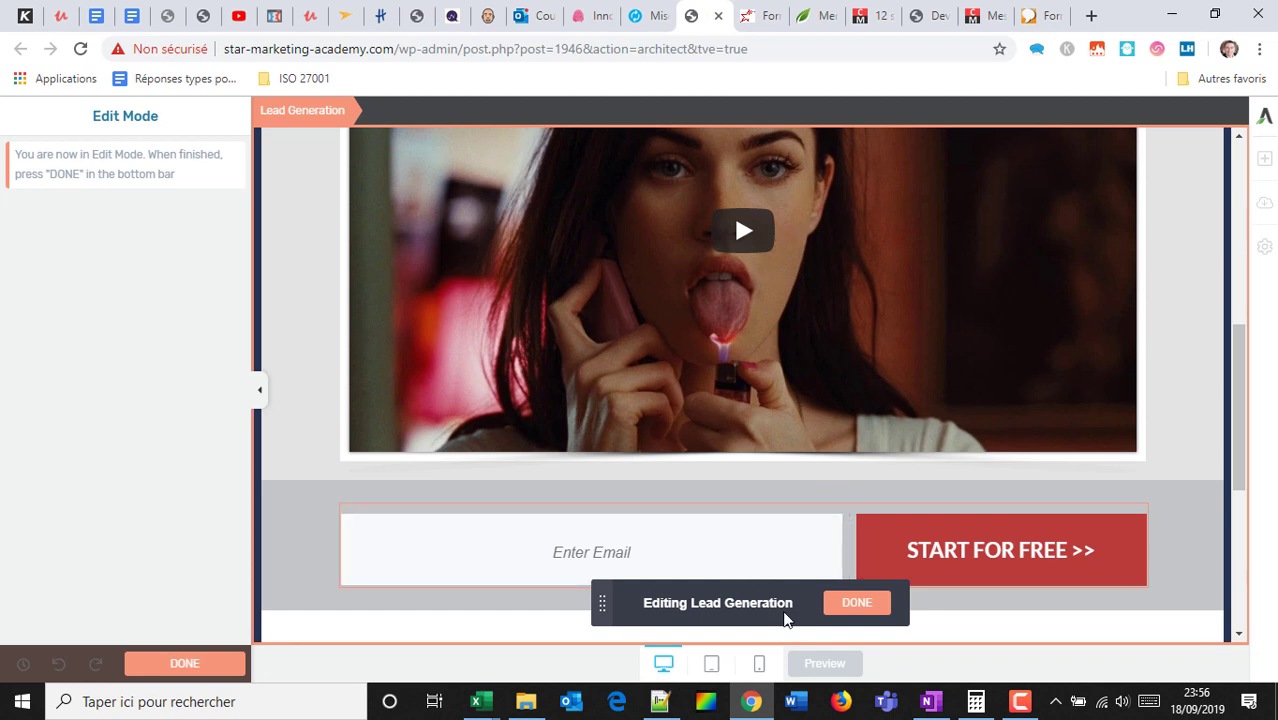
Finish form editing and follow Connect Form To Service > New API connection to add a connection.
click(852, 605)
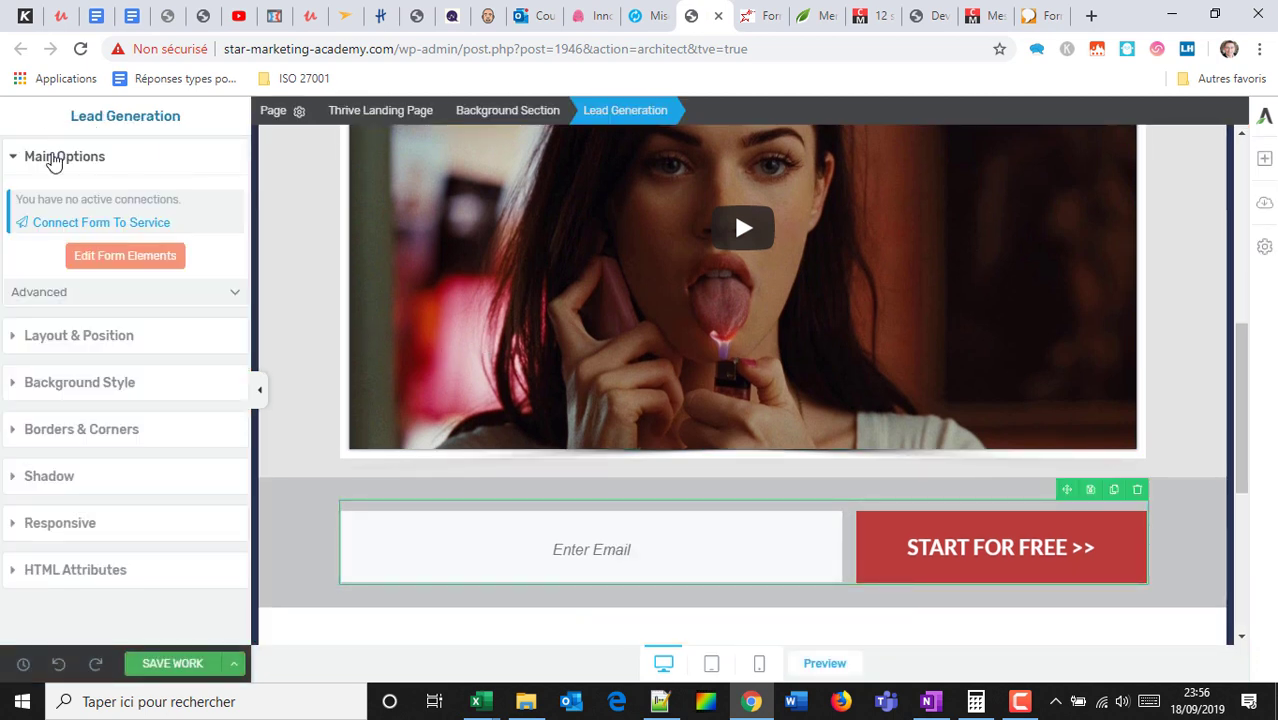
click(101, 225)
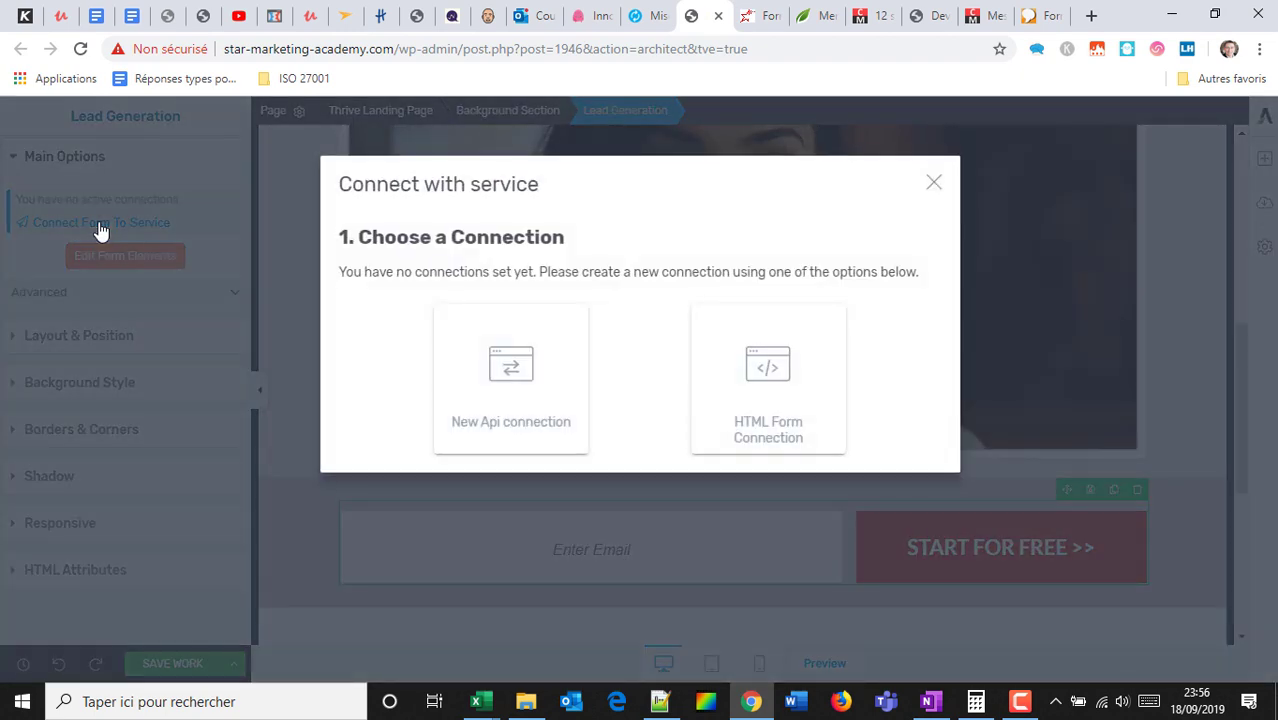
click(520, 376)
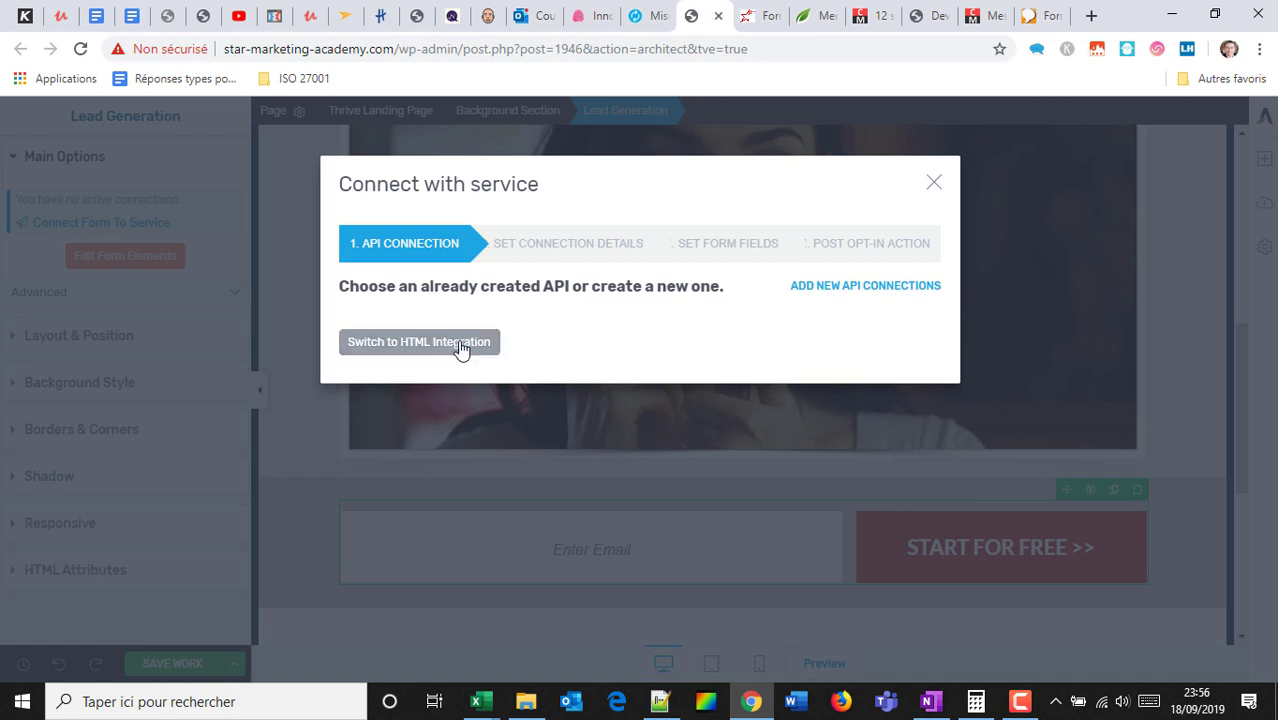
click(824, 288)
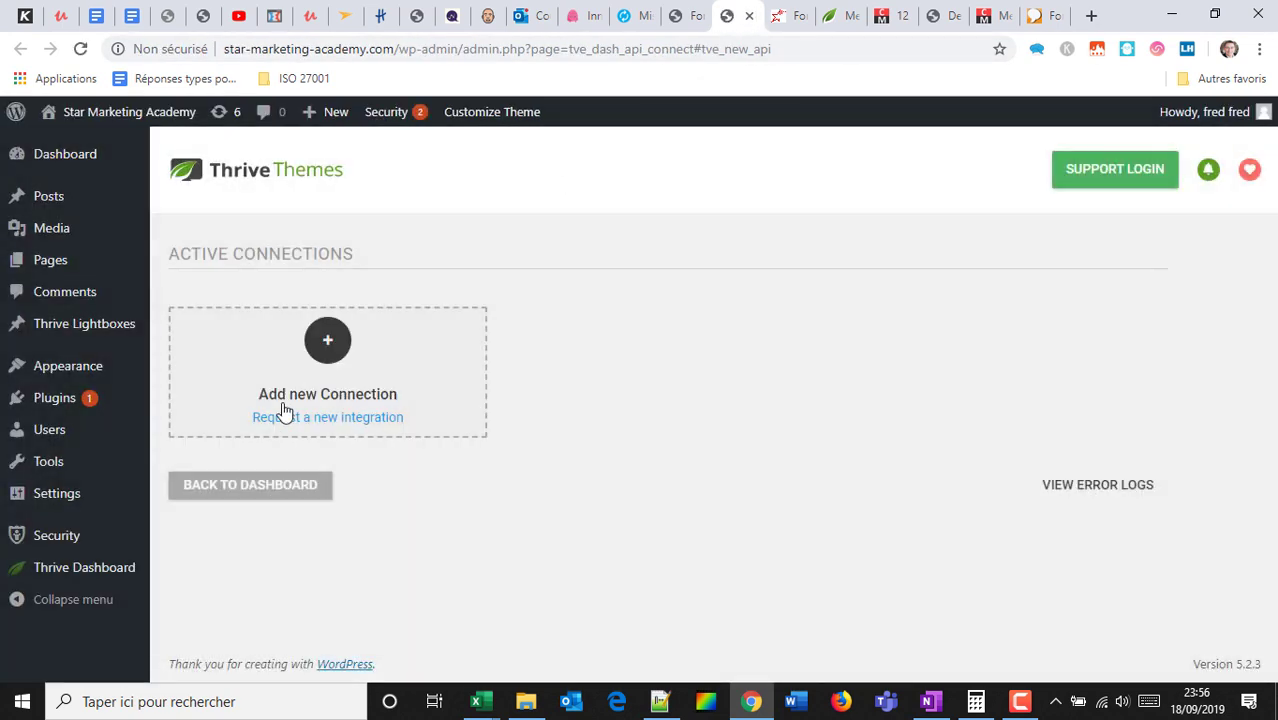
Add an AWeber connection, allow account access, and return to the editor tab.
click(324, 372)
click(416, 343)
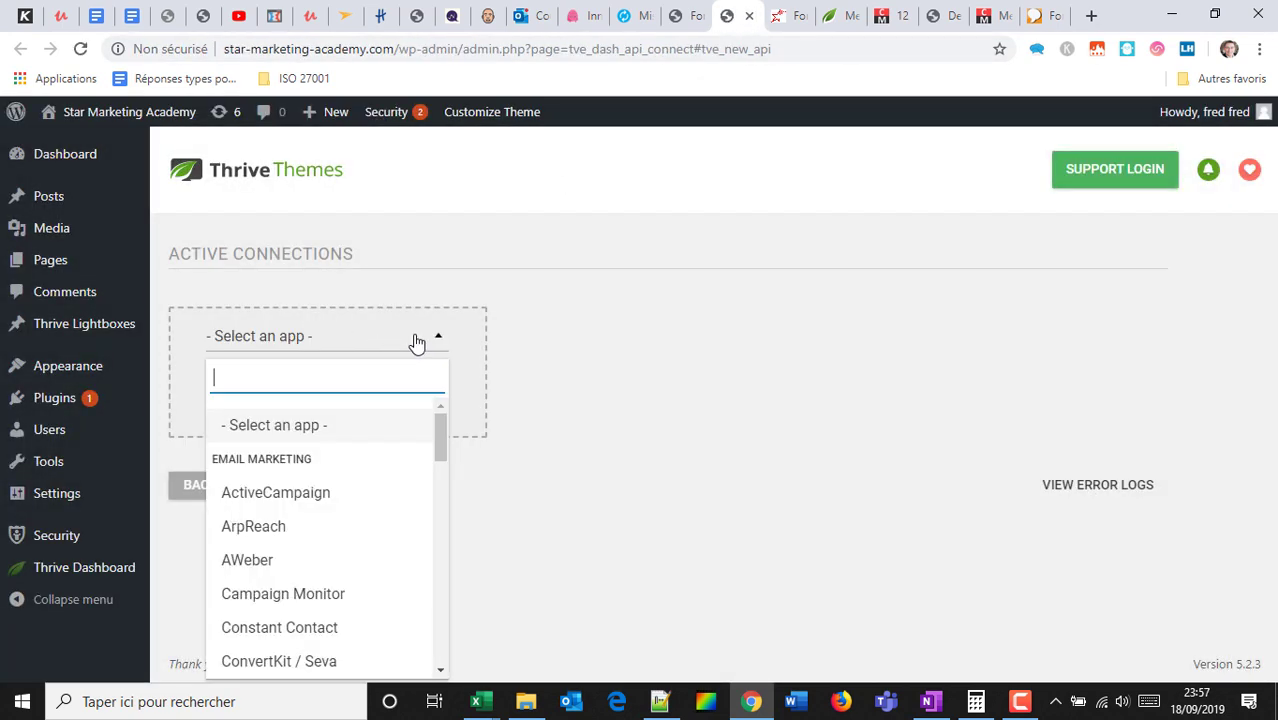
scroll(297, 471, down, 1)
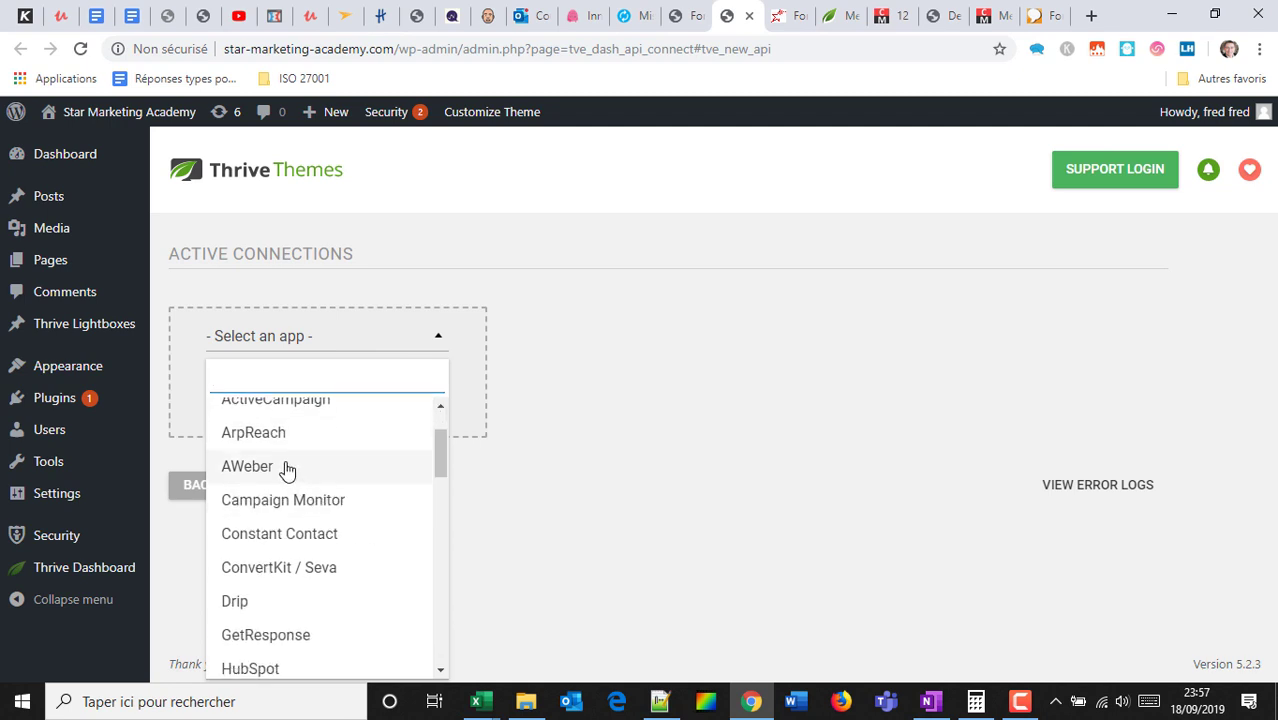
click(285, 468)
click(370, 508)
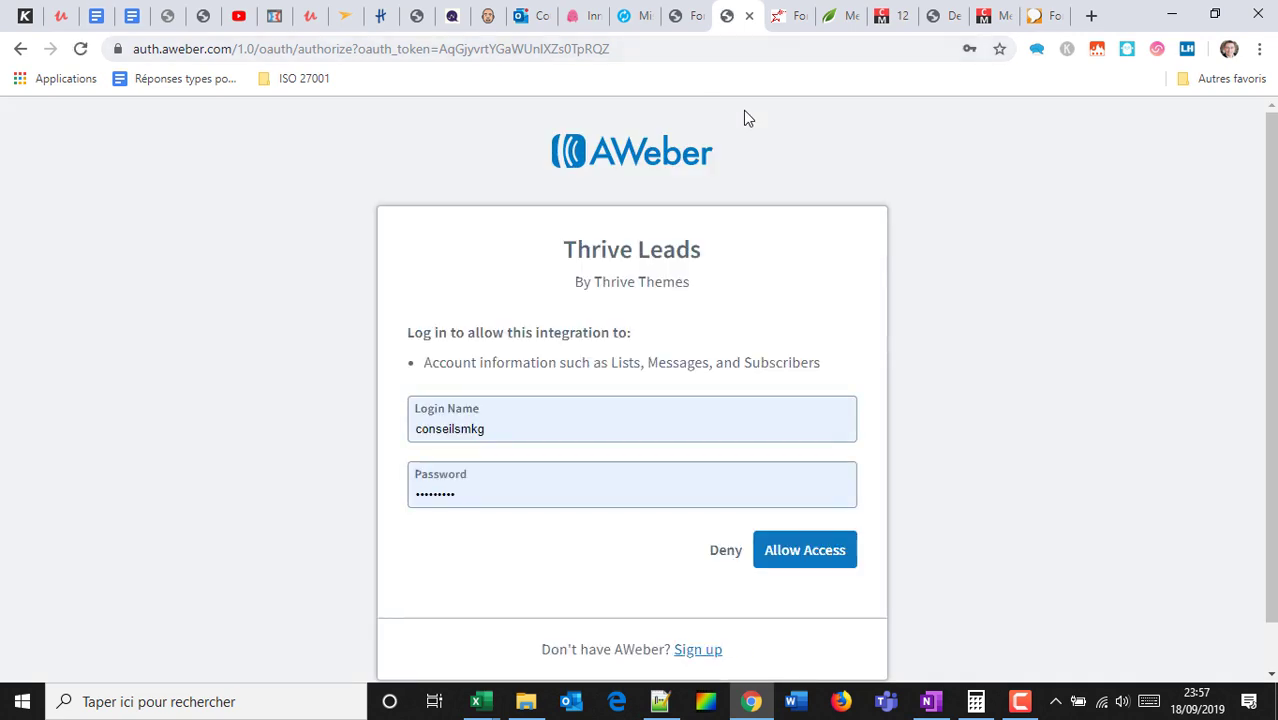
click(797, 553)
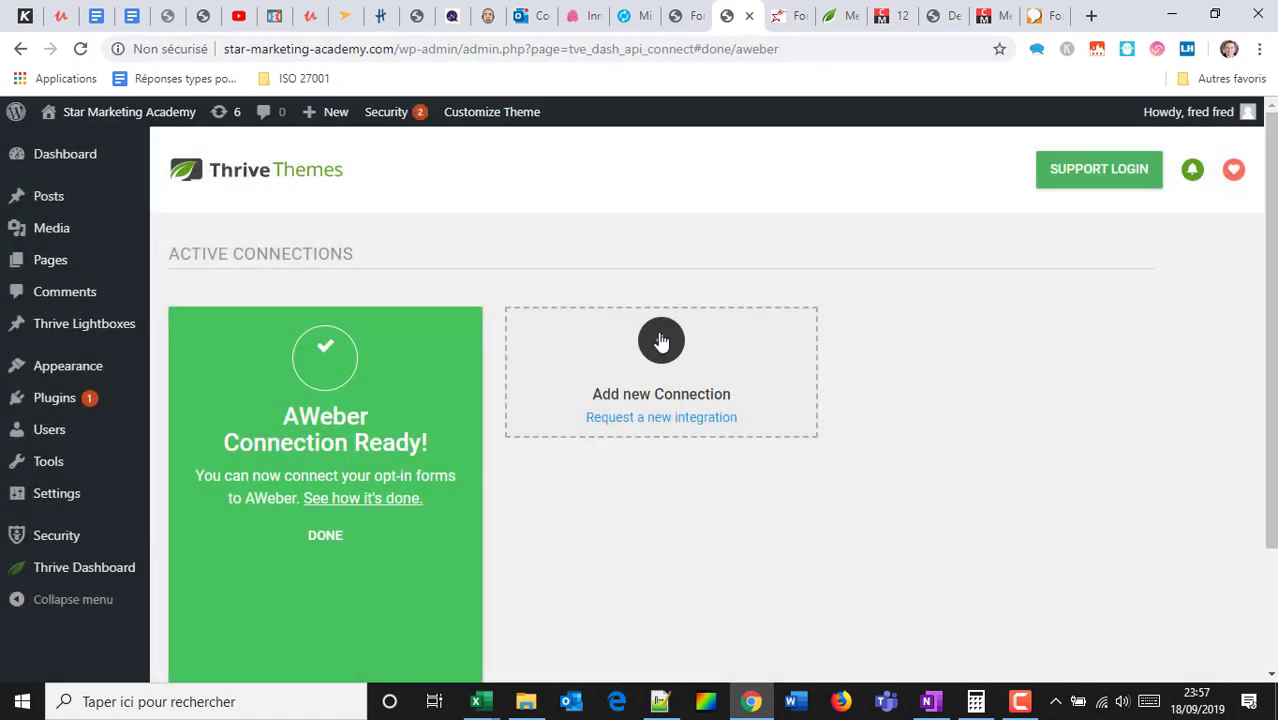
mouse_move(76, 480)
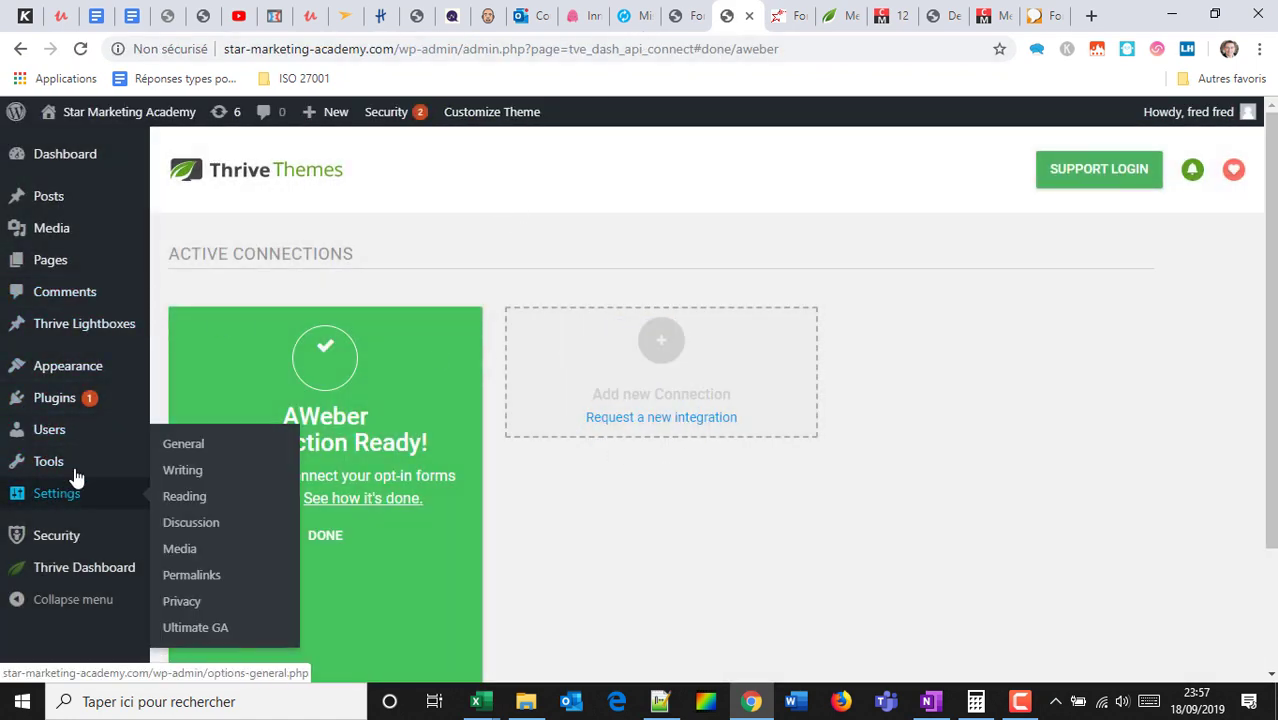
click(693, 18)
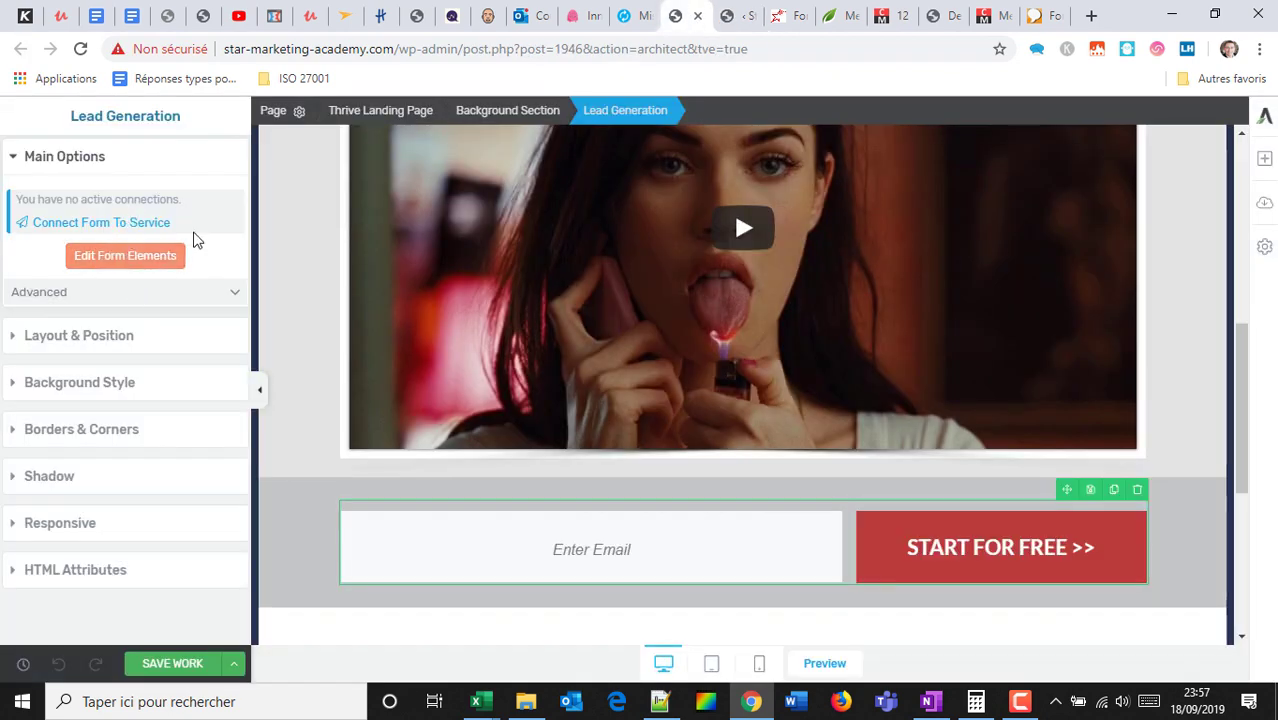
Reload the editor and connect the form to the AWeber list devenirefficace with tag LPformation.
click(80, 48)
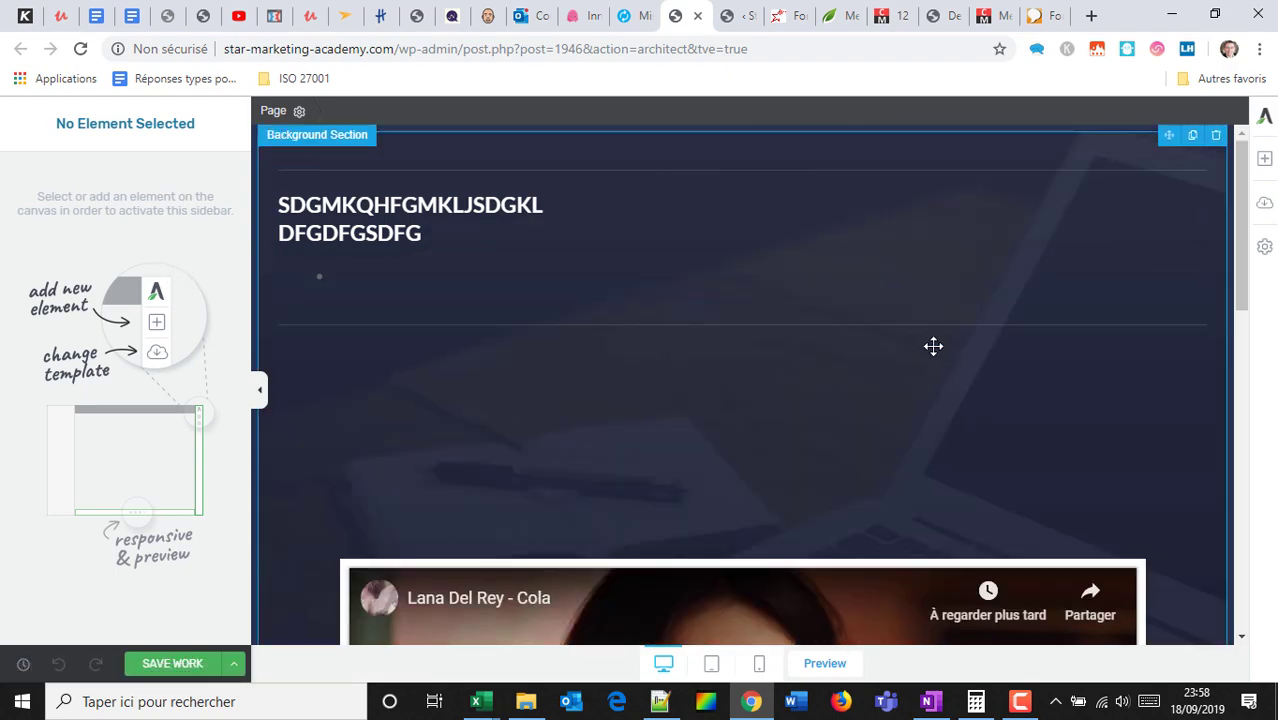
scroll(930, 345, down, 7)
click(940, 368)
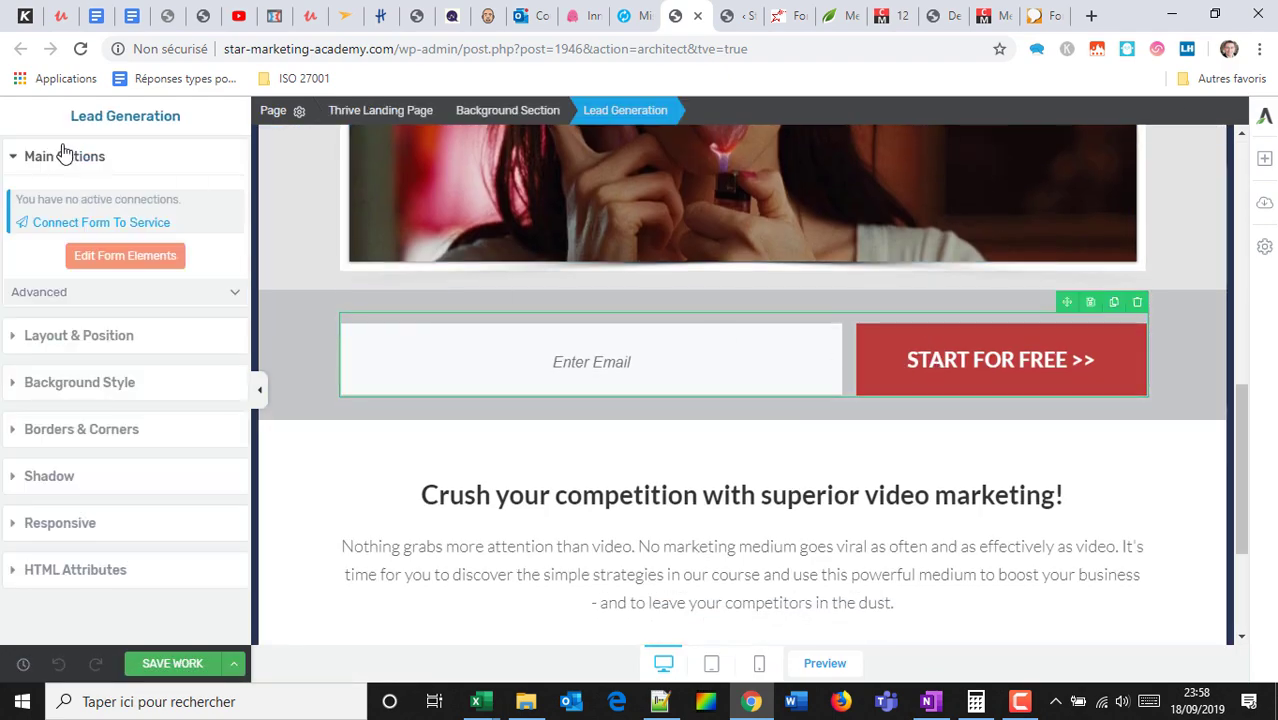
click(80, 223)
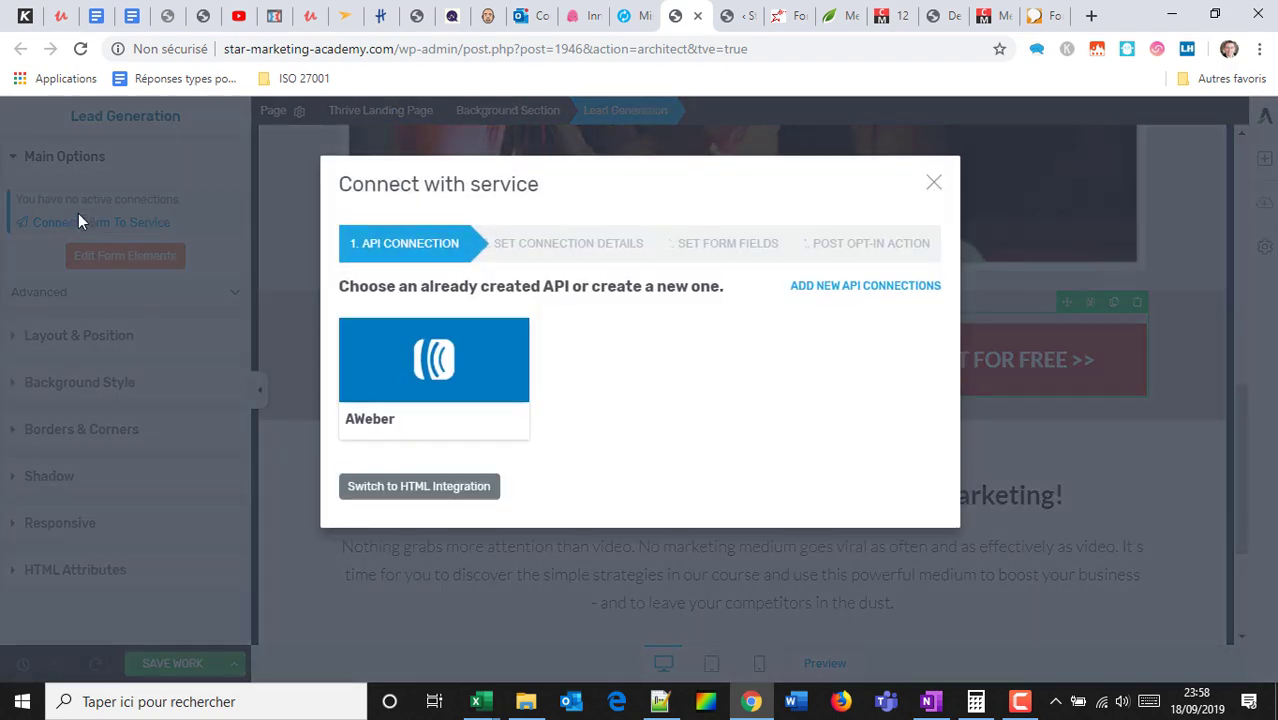
click(437, 370)
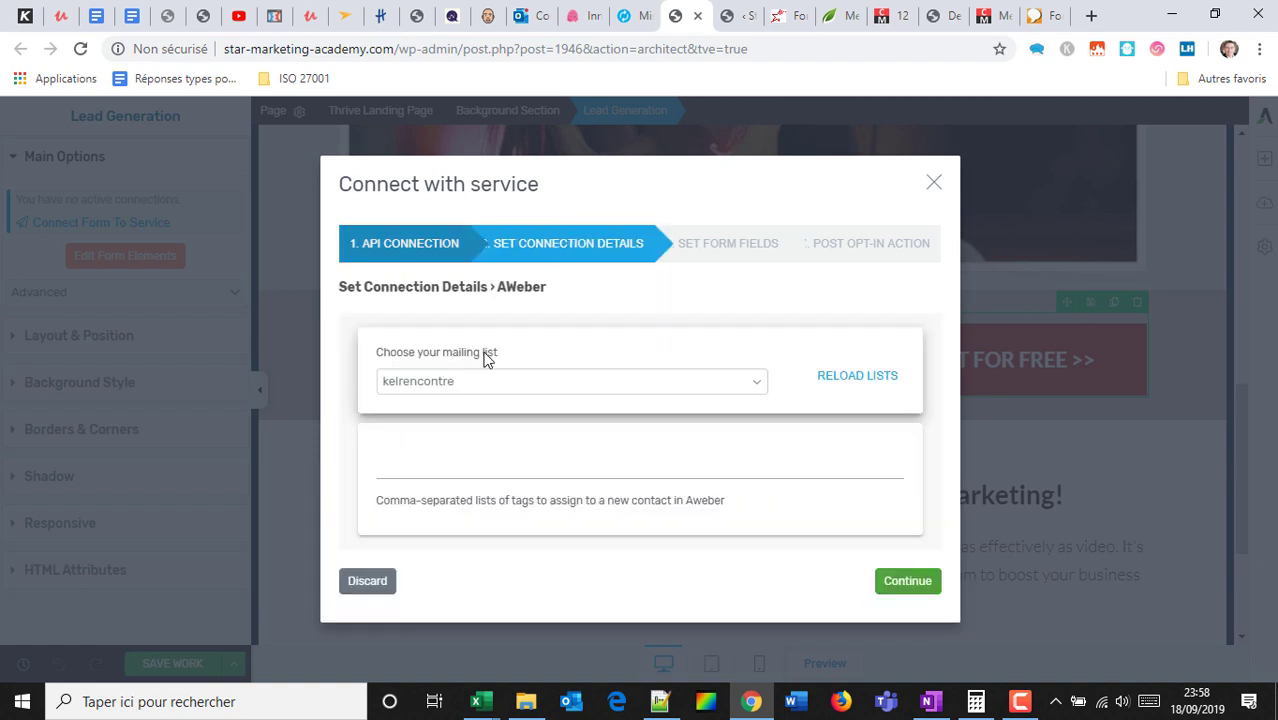
click(540, 388)
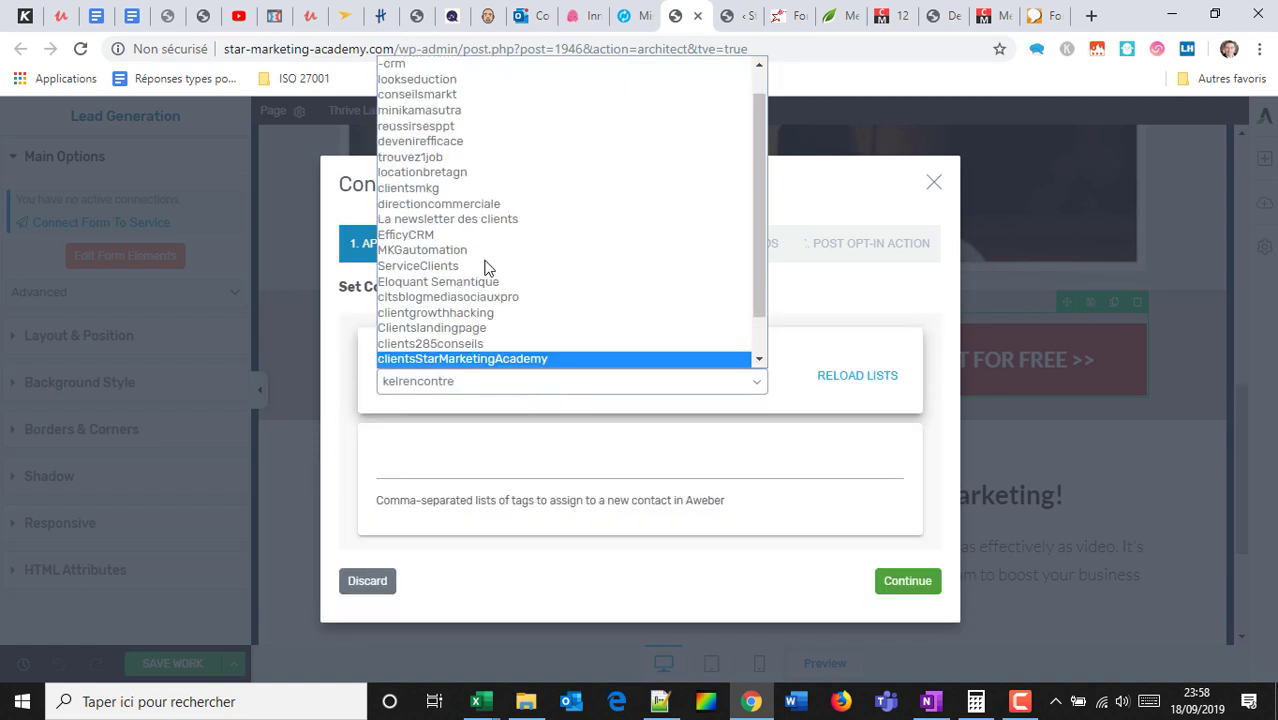
click(455, 145)
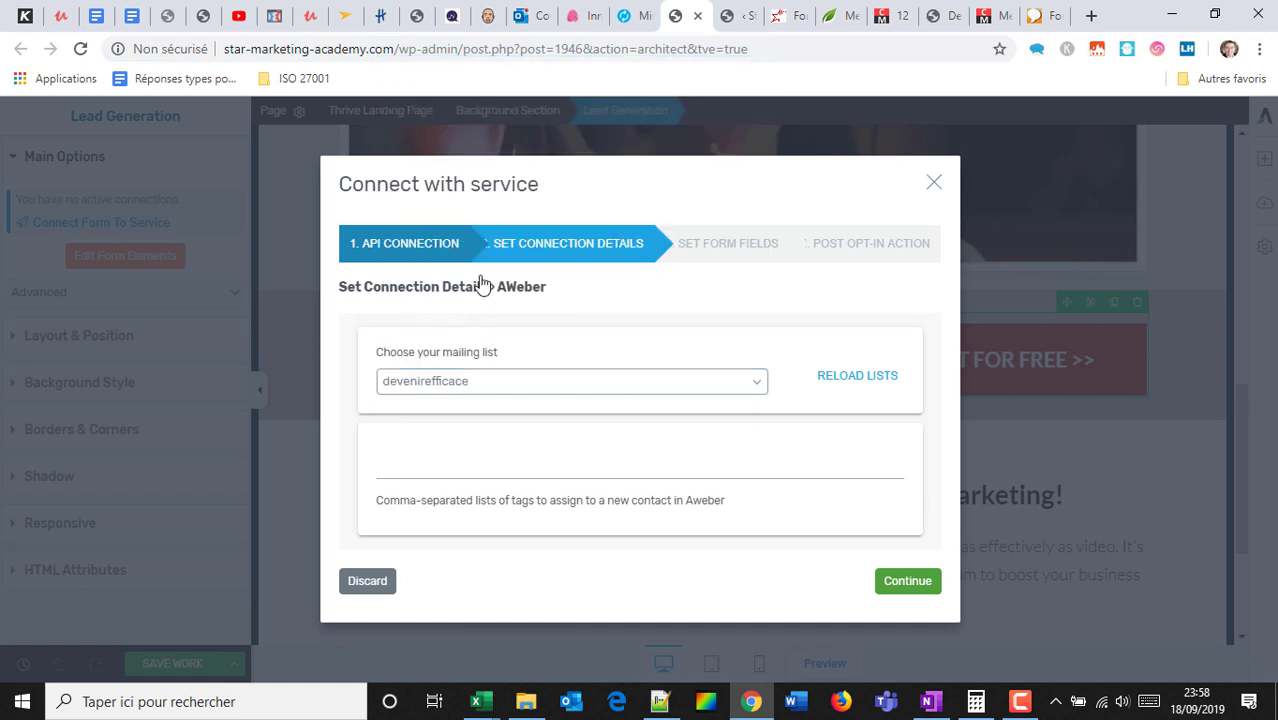
click(481, 462)
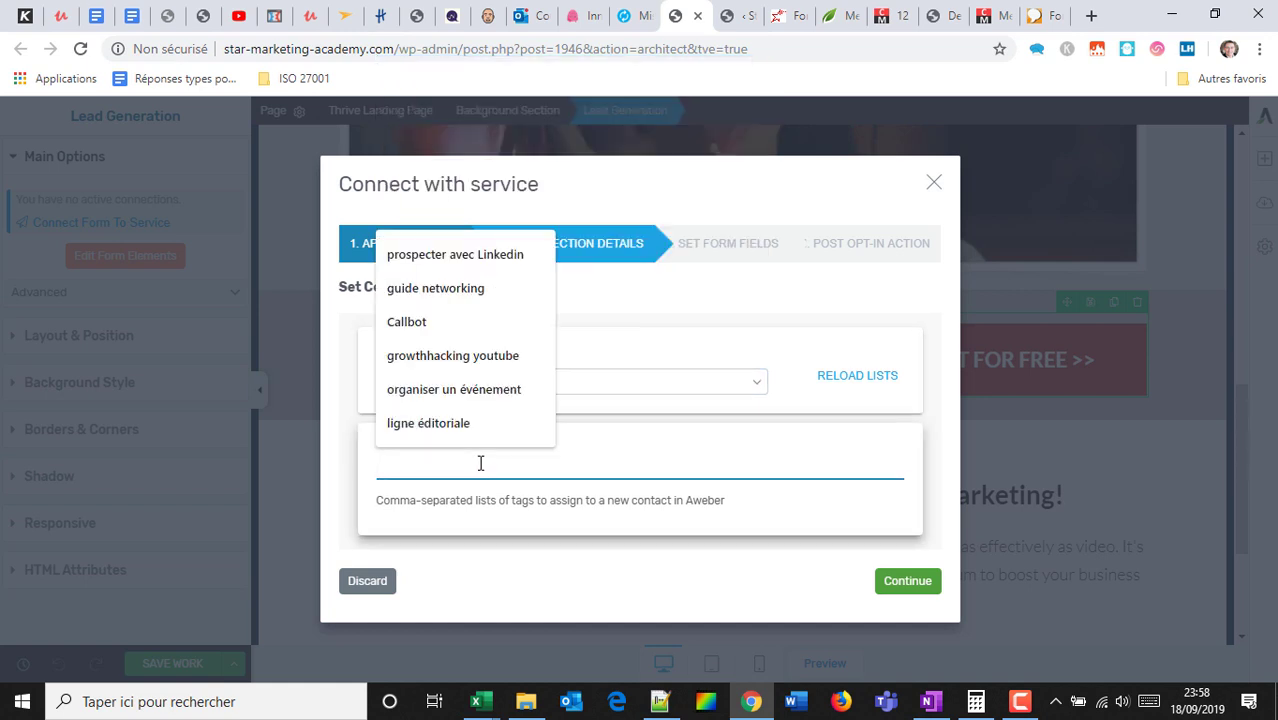
text(LPformatio)
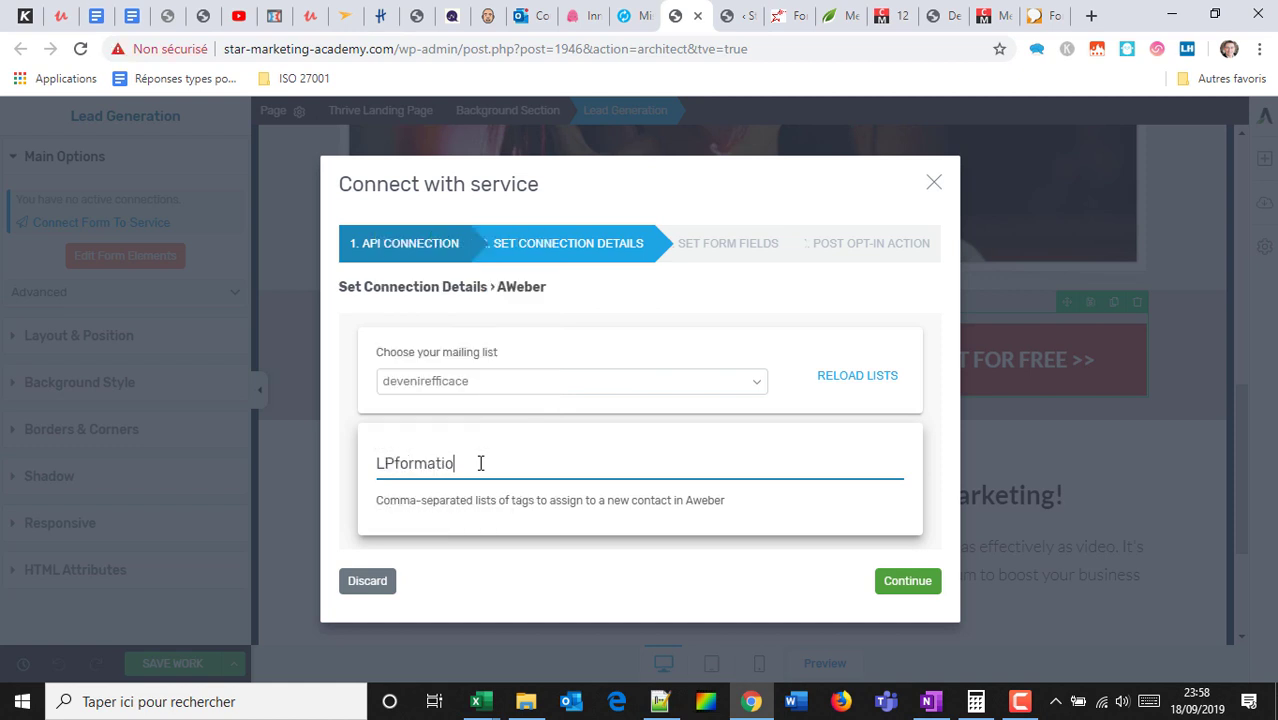
text(n)
click(907, 581)
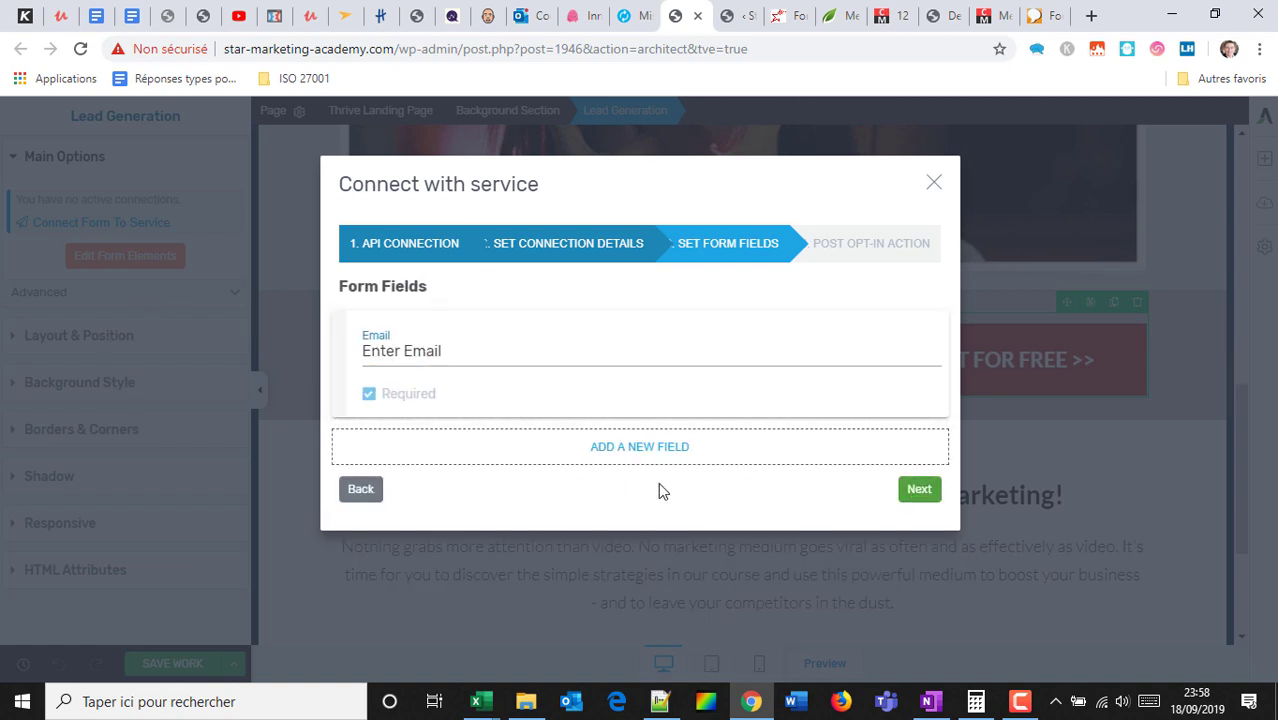
Add a required Name field to the form.
click(624, 452)
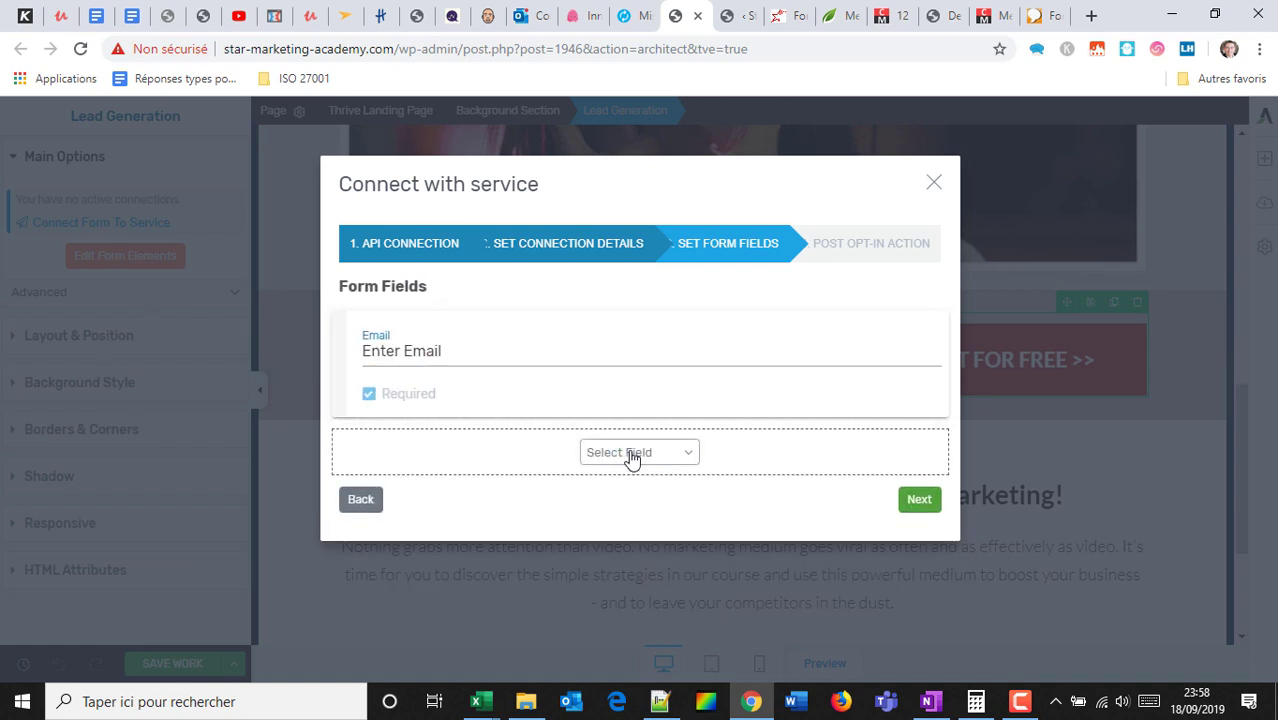
click(631, 455)
click(643, 494)
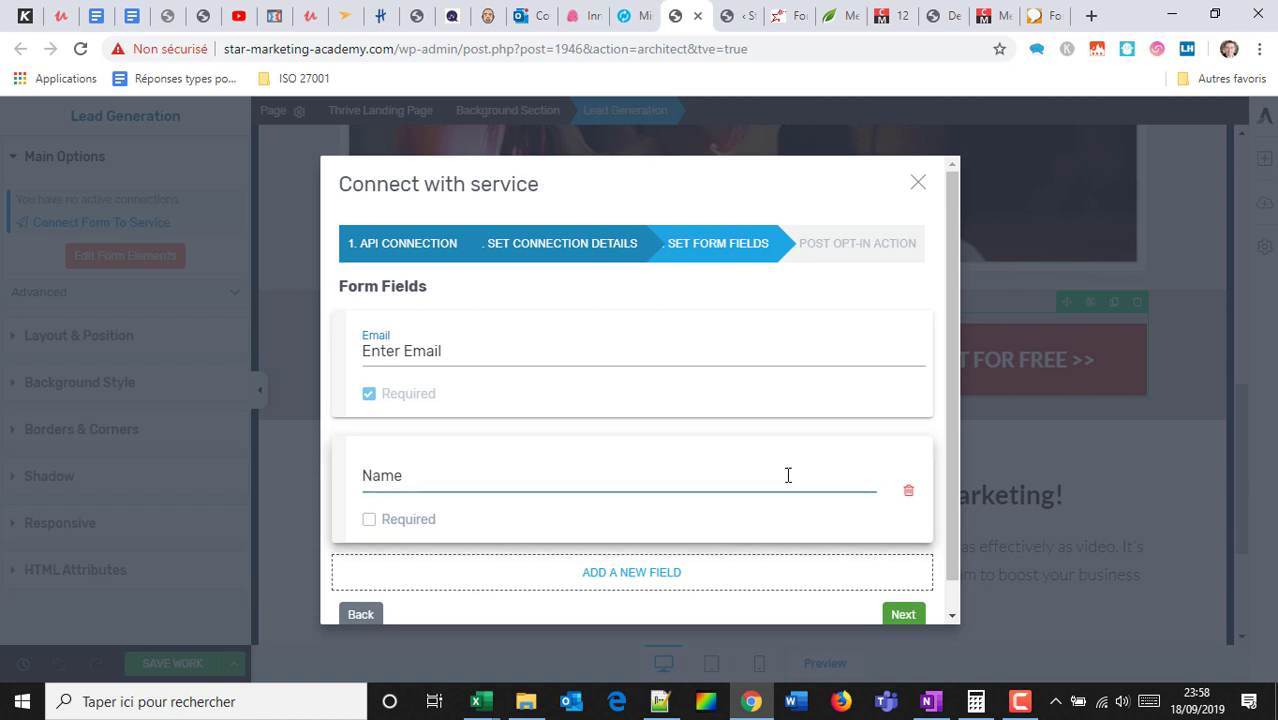
scroll(600, 490, down, 1)
click(368, 488)
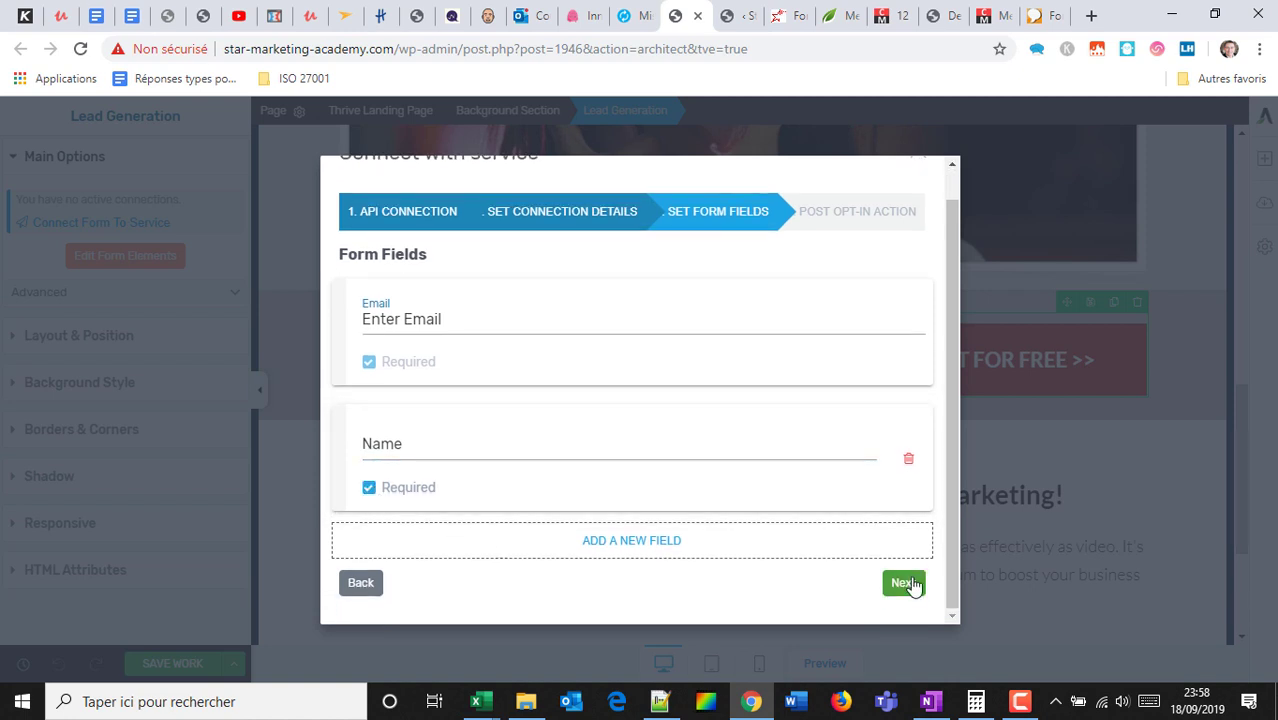
click(903, 583)
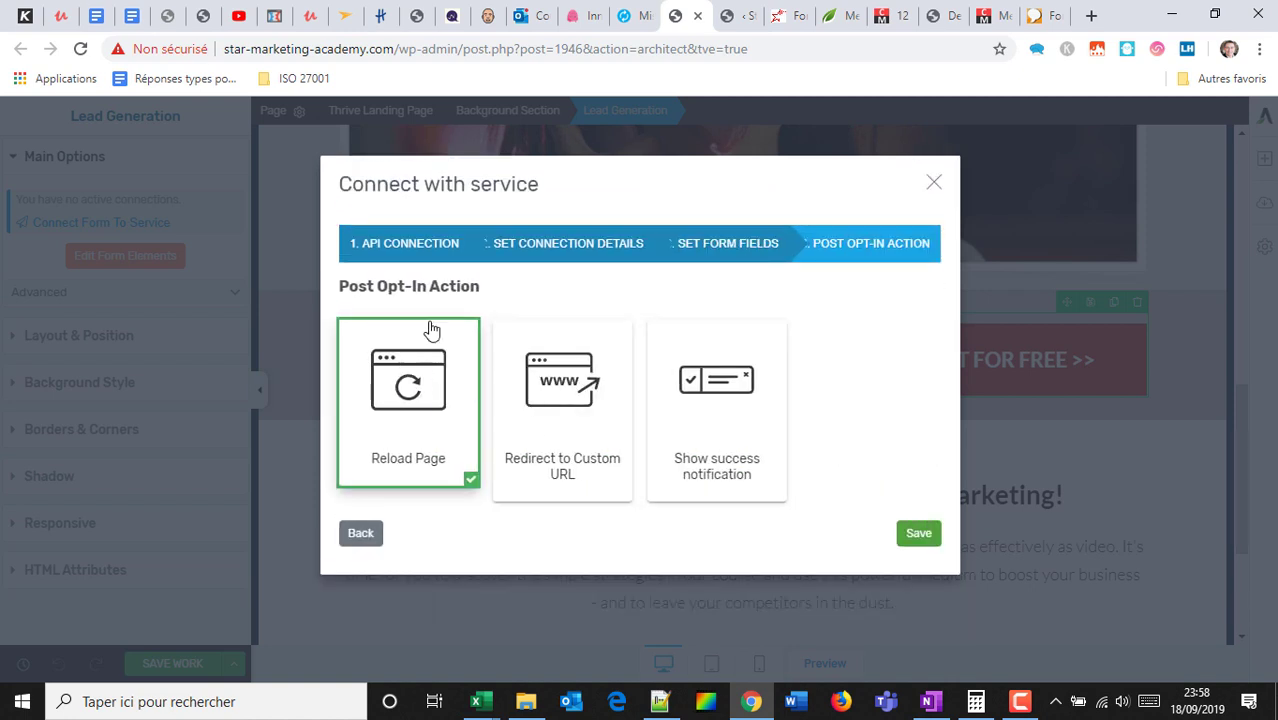
Redirect subscribers to the copied article URL after signup and save the connection settings.
click(540, 400)
scroll(577, 447, down, 2)
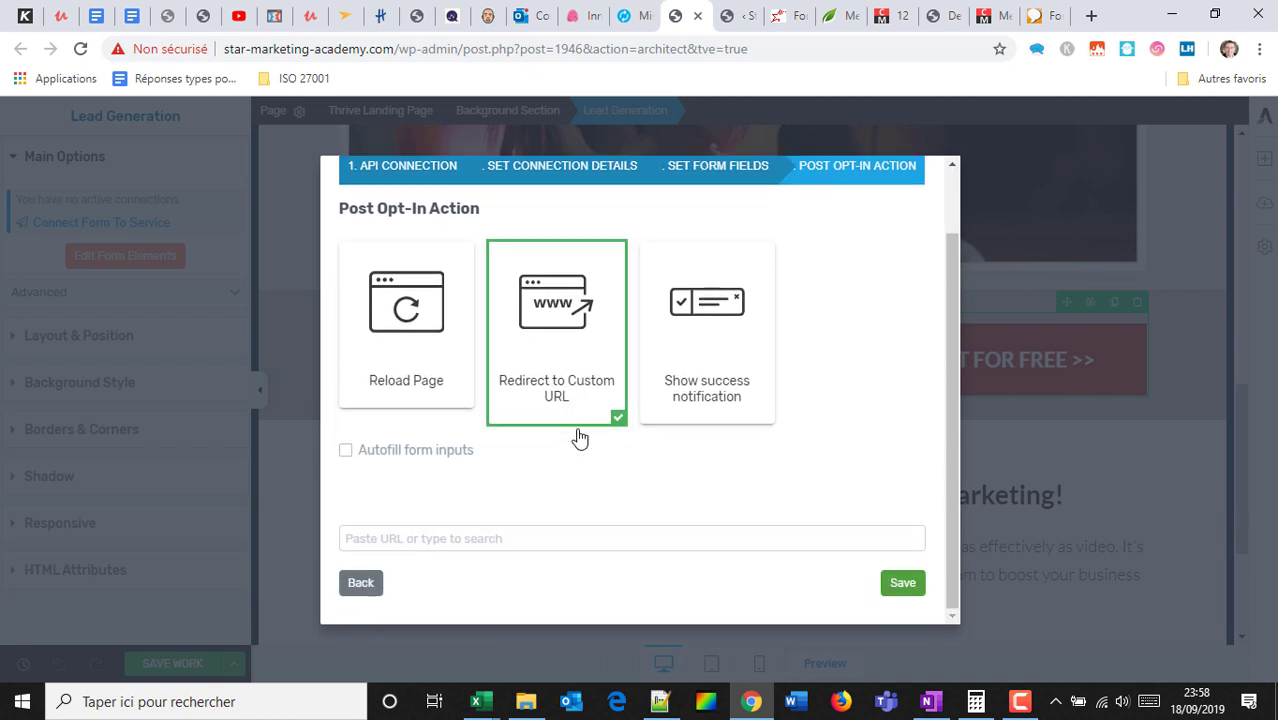
click(418, 537)
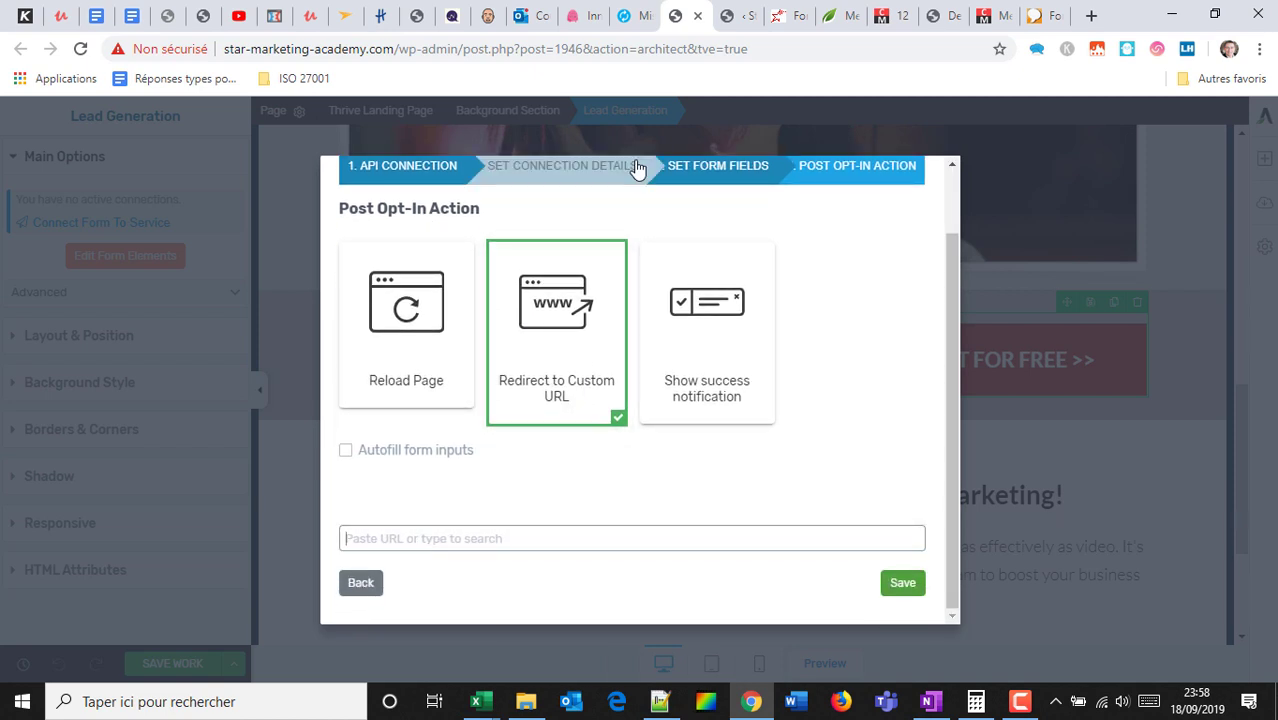
click(888, 15)
click(539, 46)
key(ctrl+c)
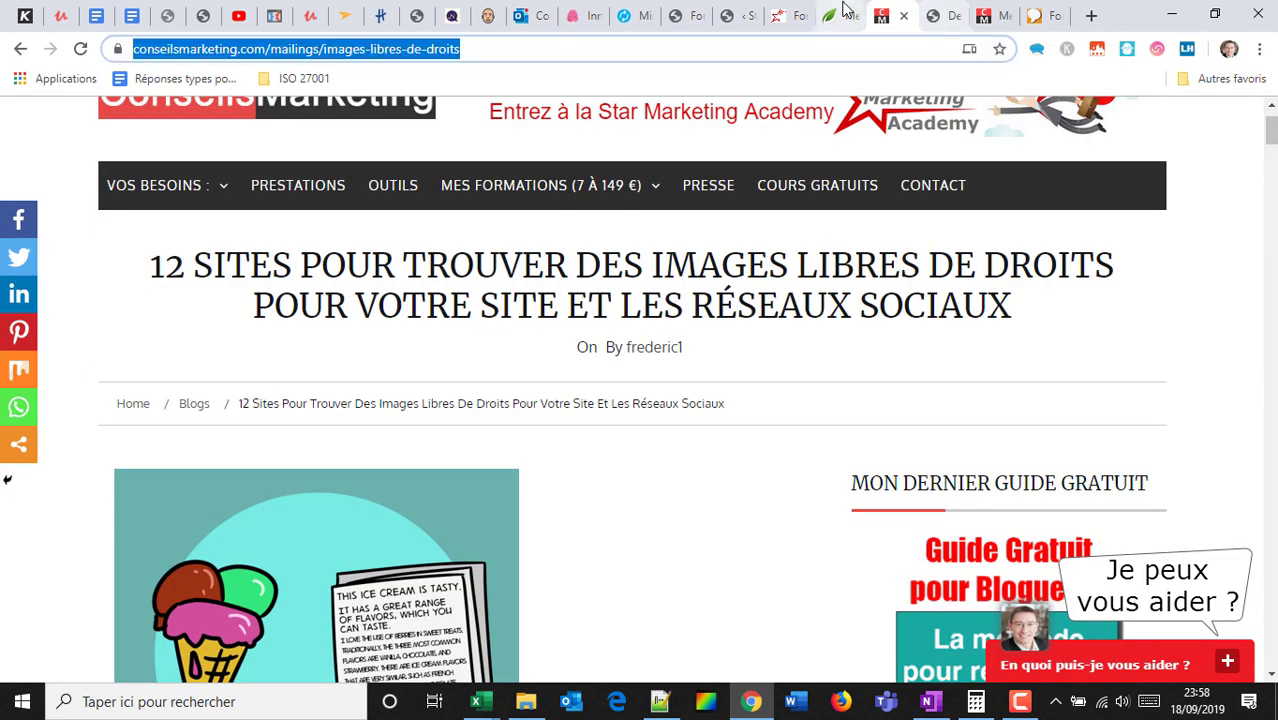
click(845, 15)
click(742, 15)
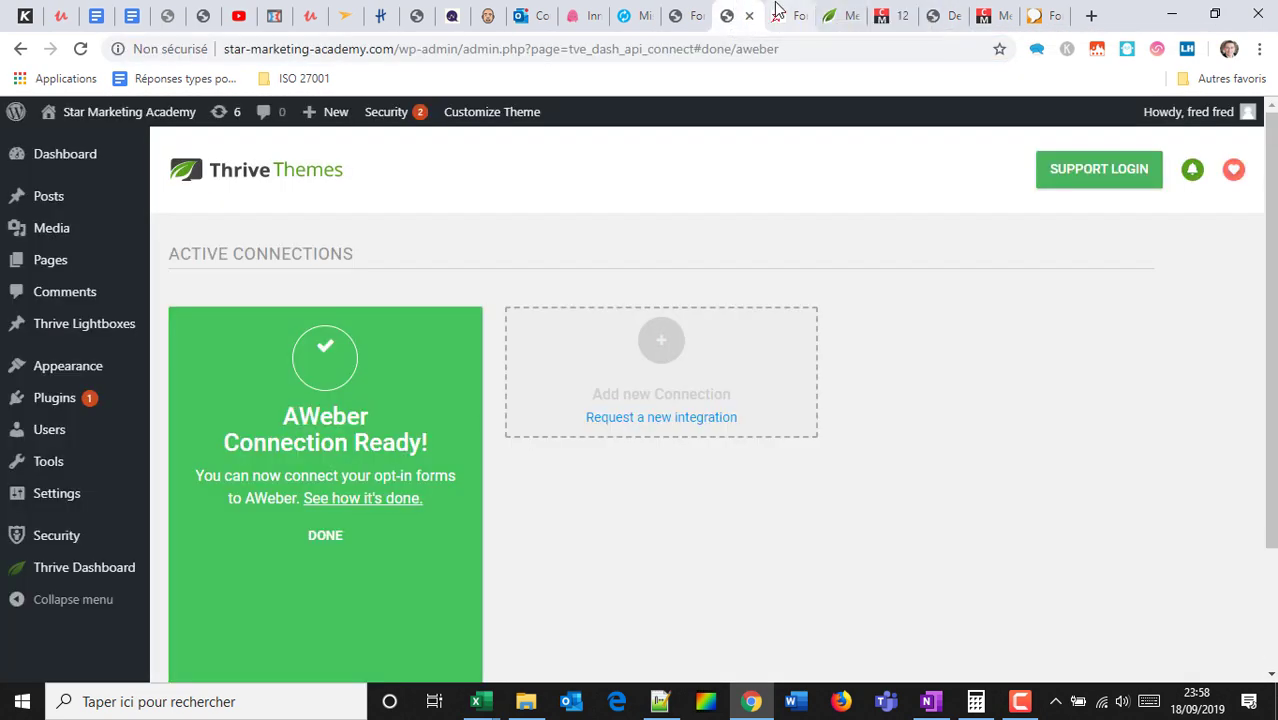
click(778, 15)
click(680, 15)
click(456, 530)
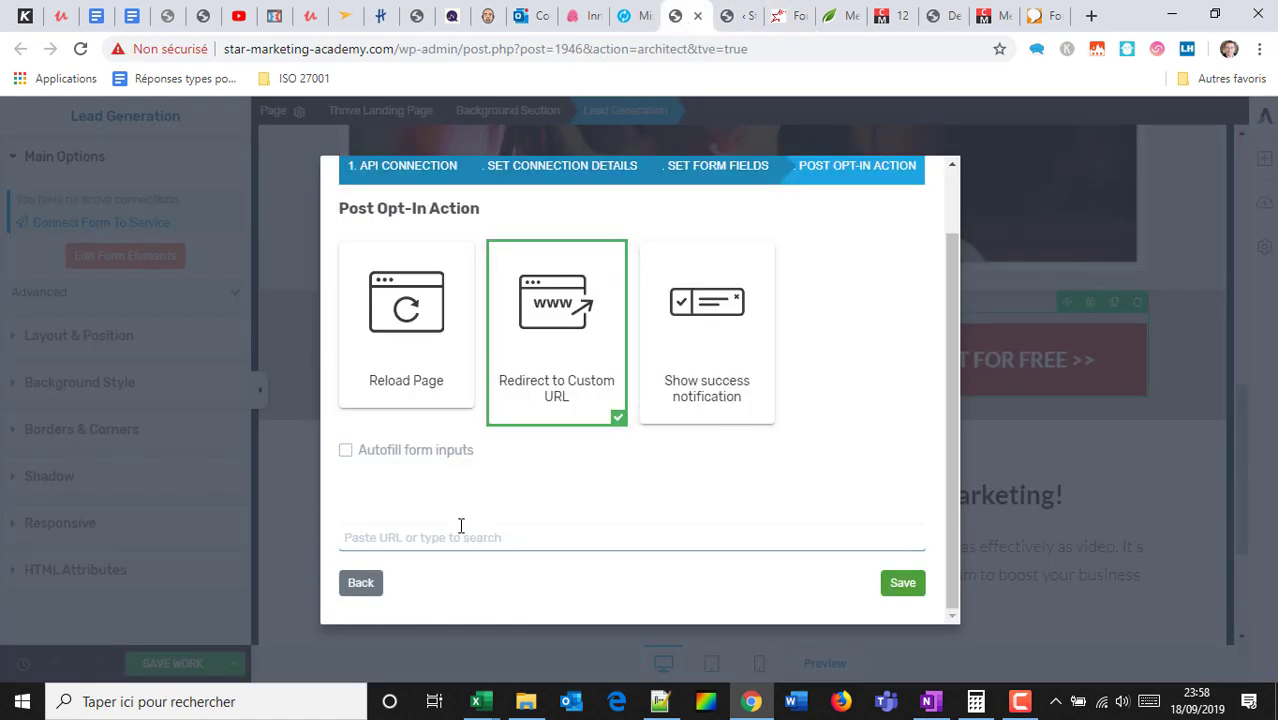
key(ctrl+v)
click(902, 582)
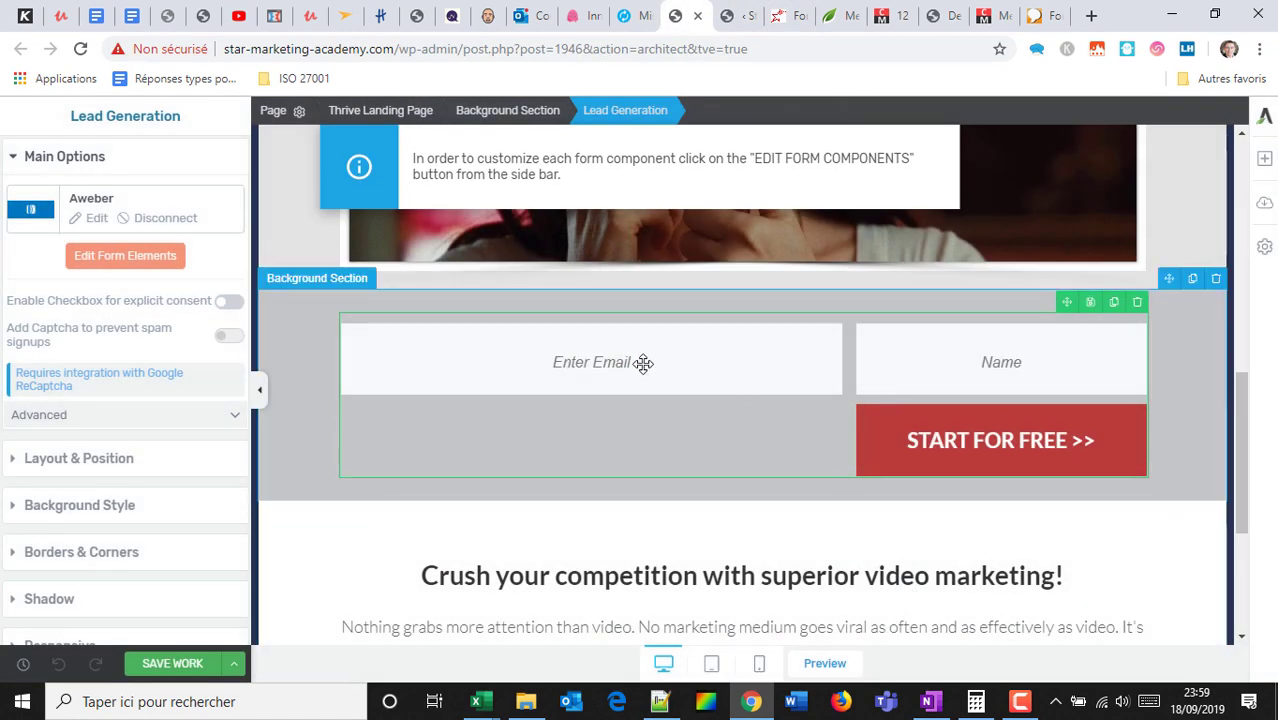
Save the page, preview it, and fill the form's email field with a saved address.
click(165, 664)
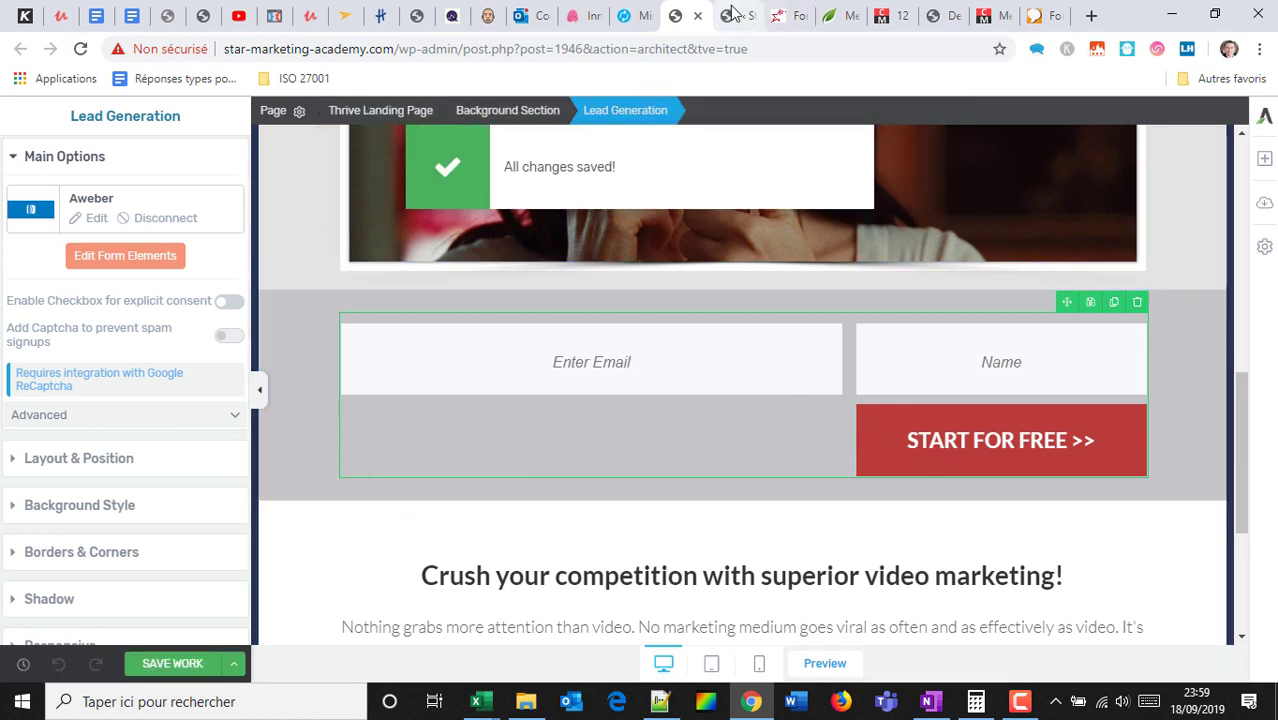
click(824, 663)
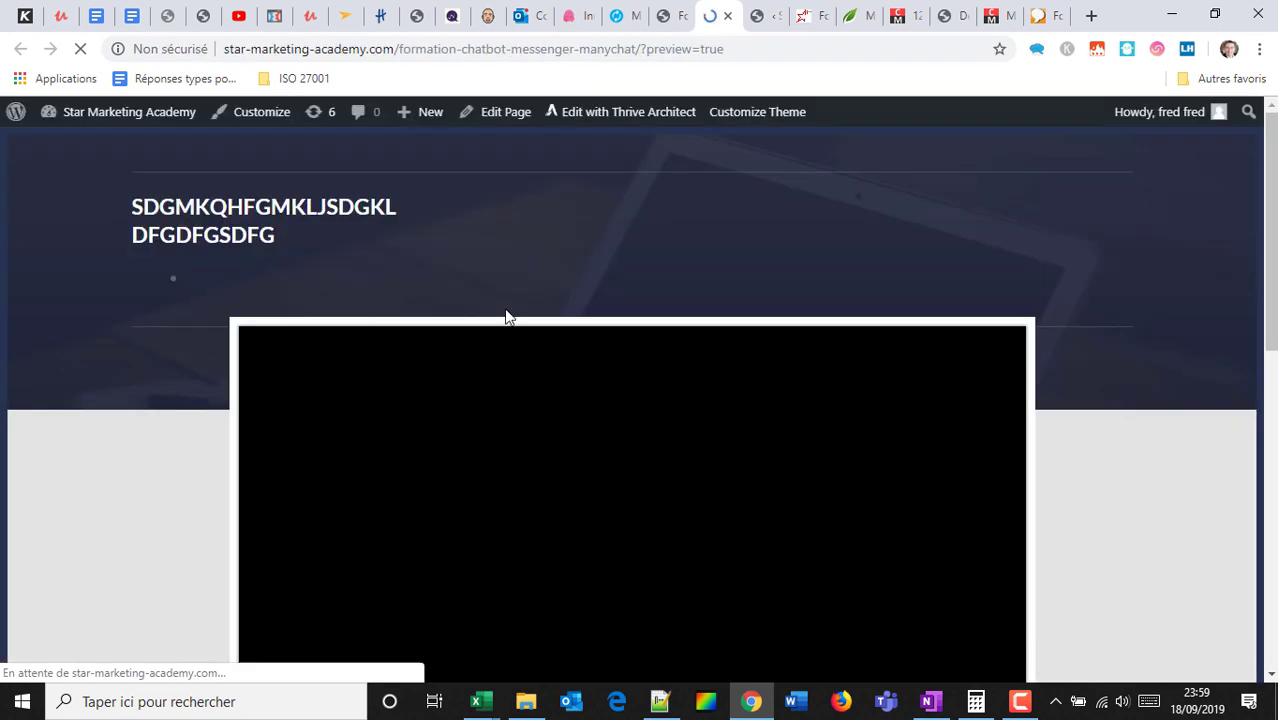
scroll(496, 322, down, 5)
click(491, 394)
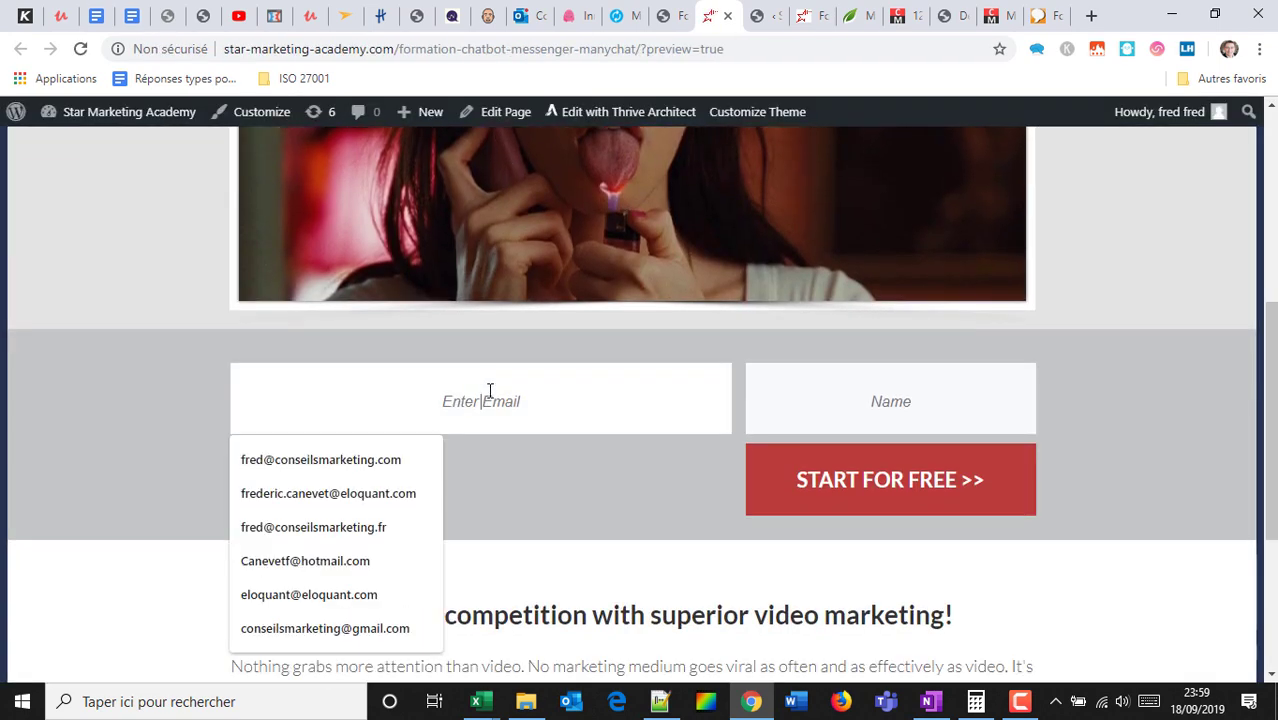
click(416, 459)
Enter a test name, submit START FOR FREE, and close the redirected article tab.
click(886, 404)
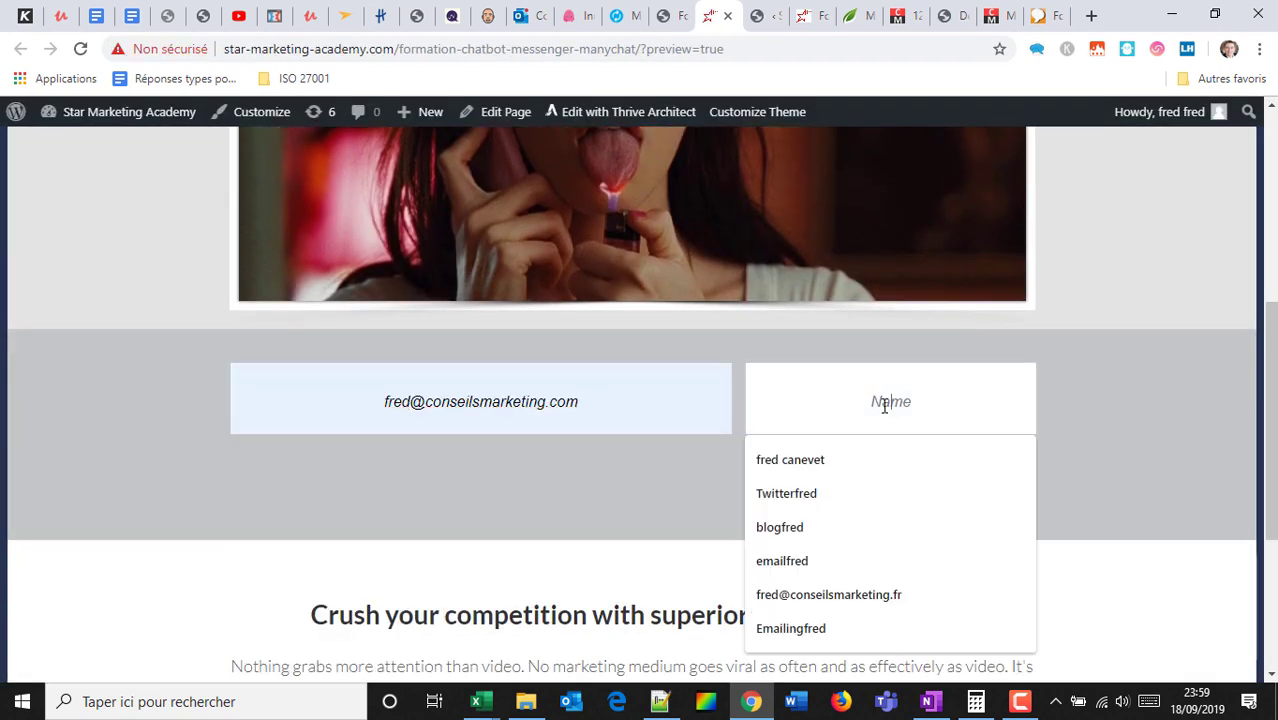
text(frd)
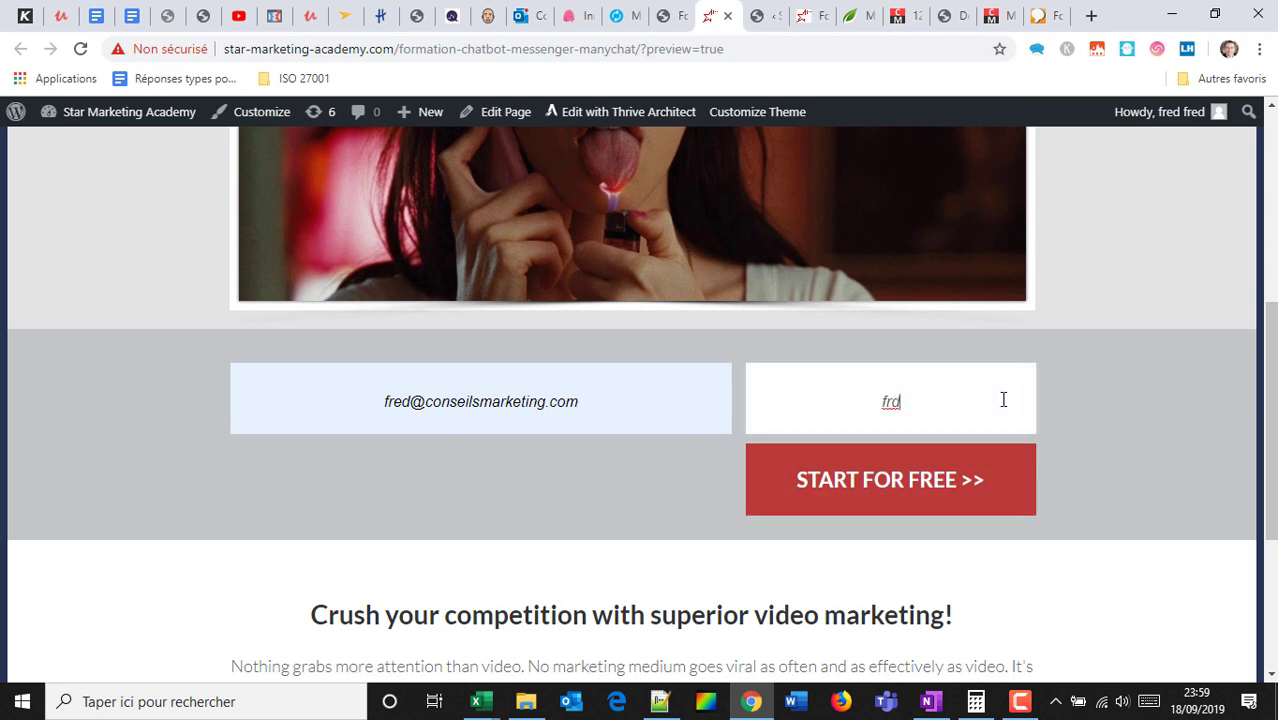
click(952, 500)
click(933, 483)
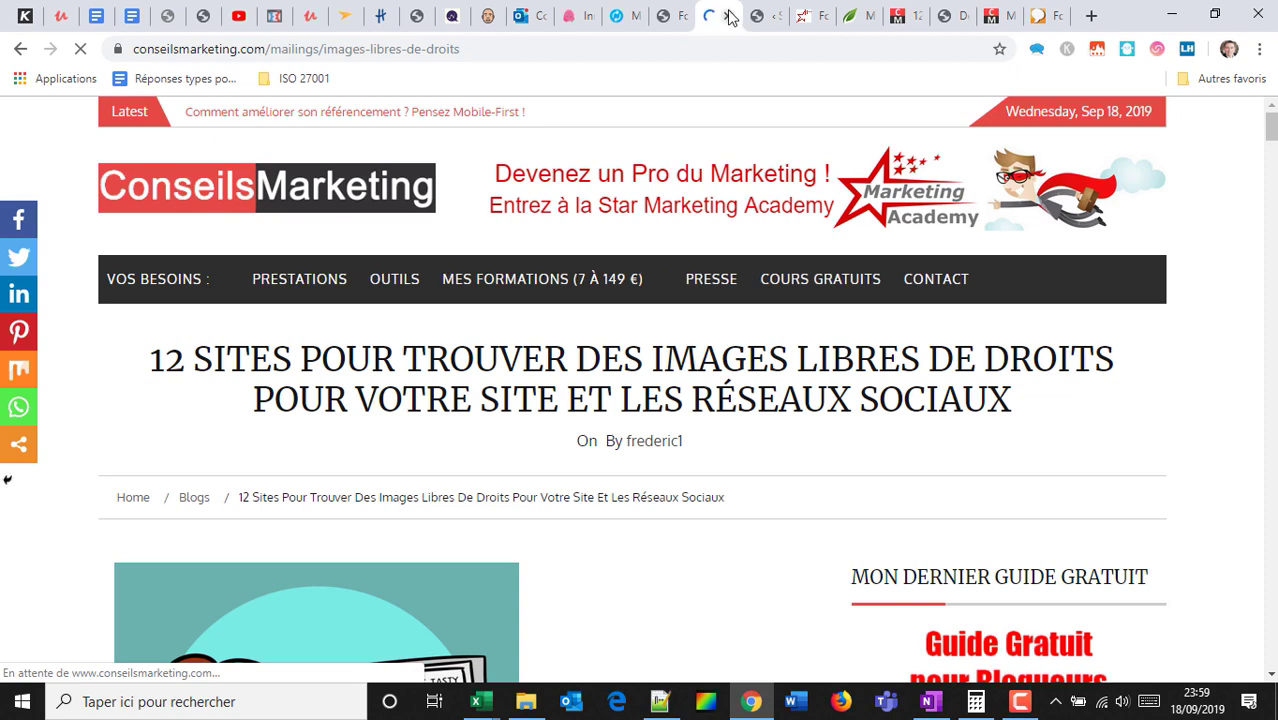
click(728, 15)
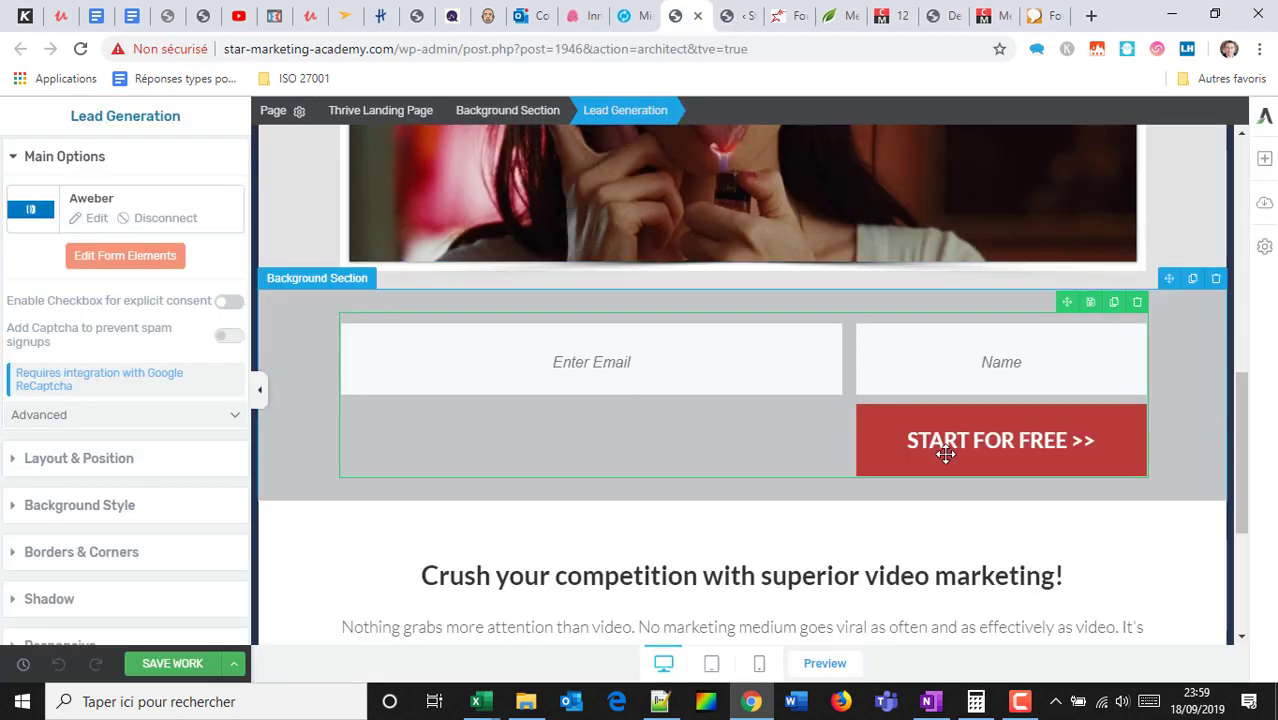
Narrow the email column and change the button text to 'Je veux le cours gratuit'.
click(134, 258)
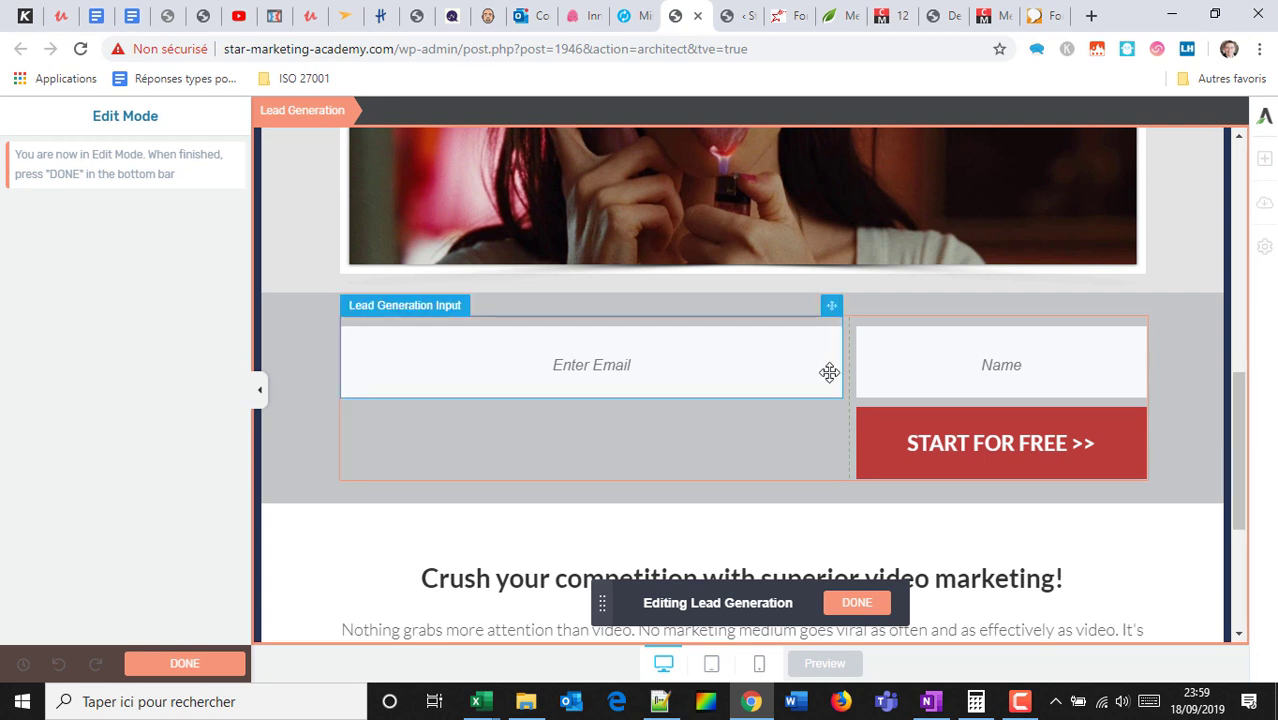
drag(845, 366, 719, 355)
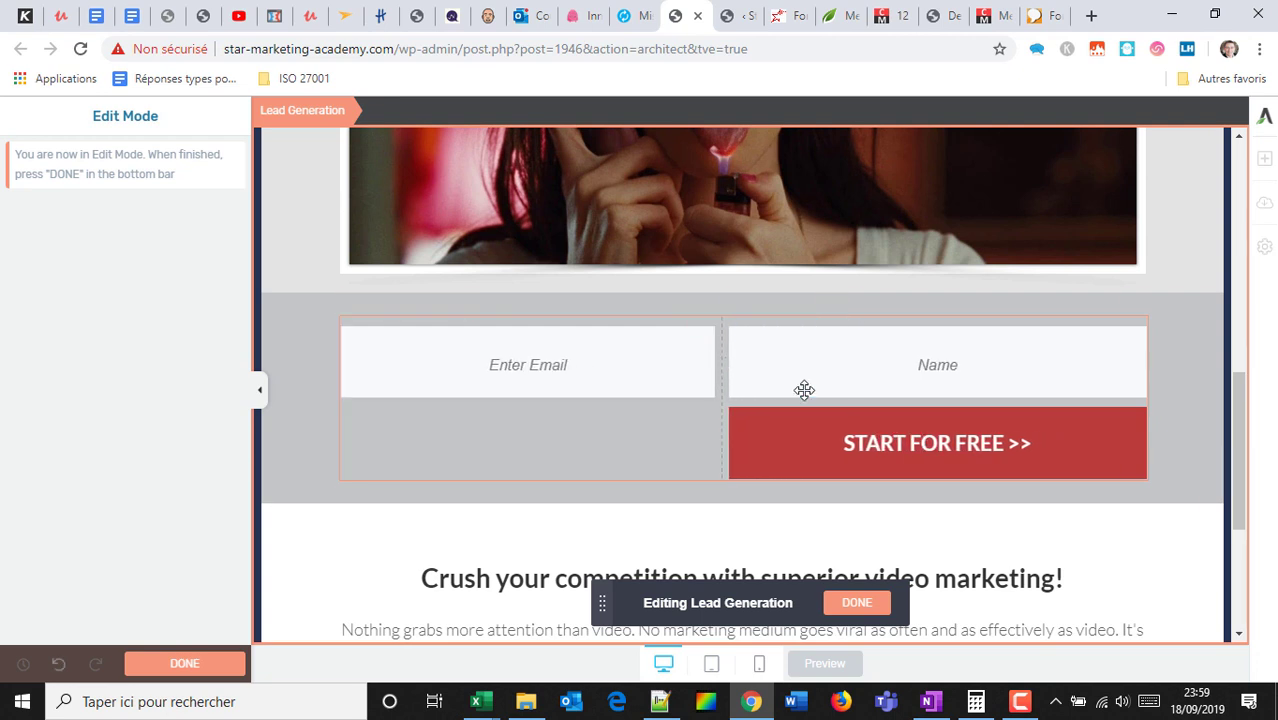
click(878, 445)
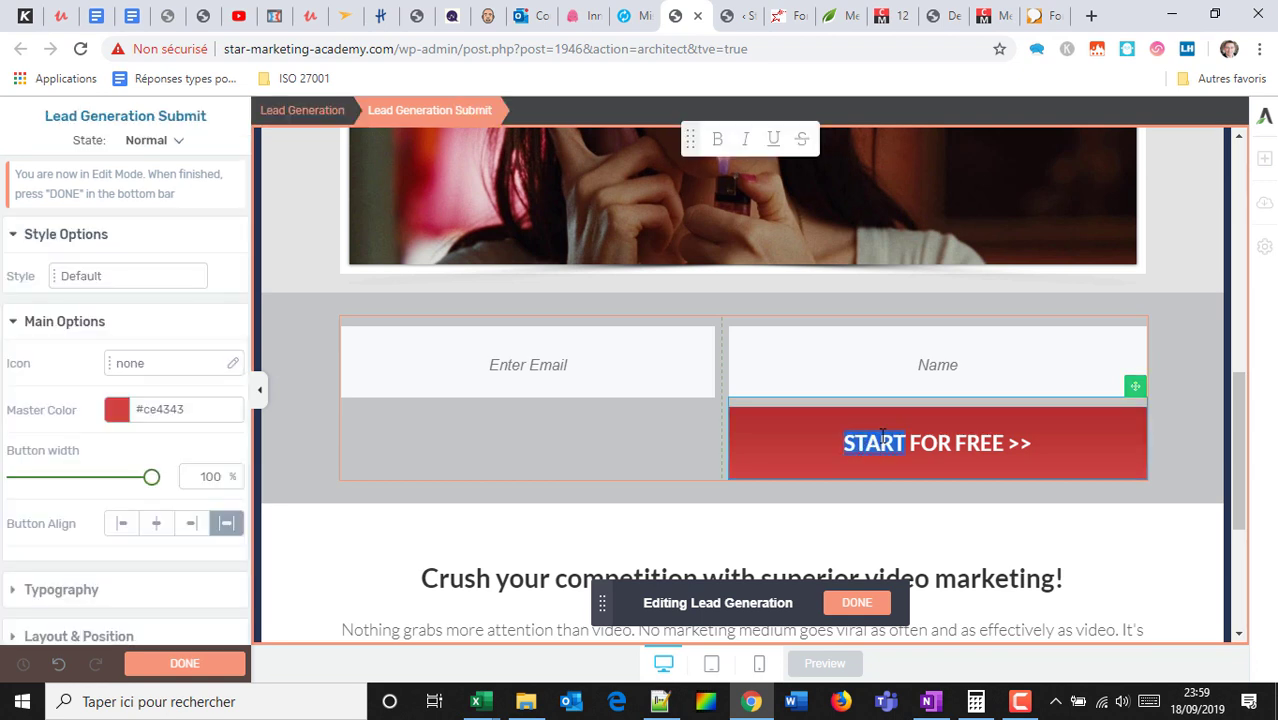
text(JE VEUX LE COUX)
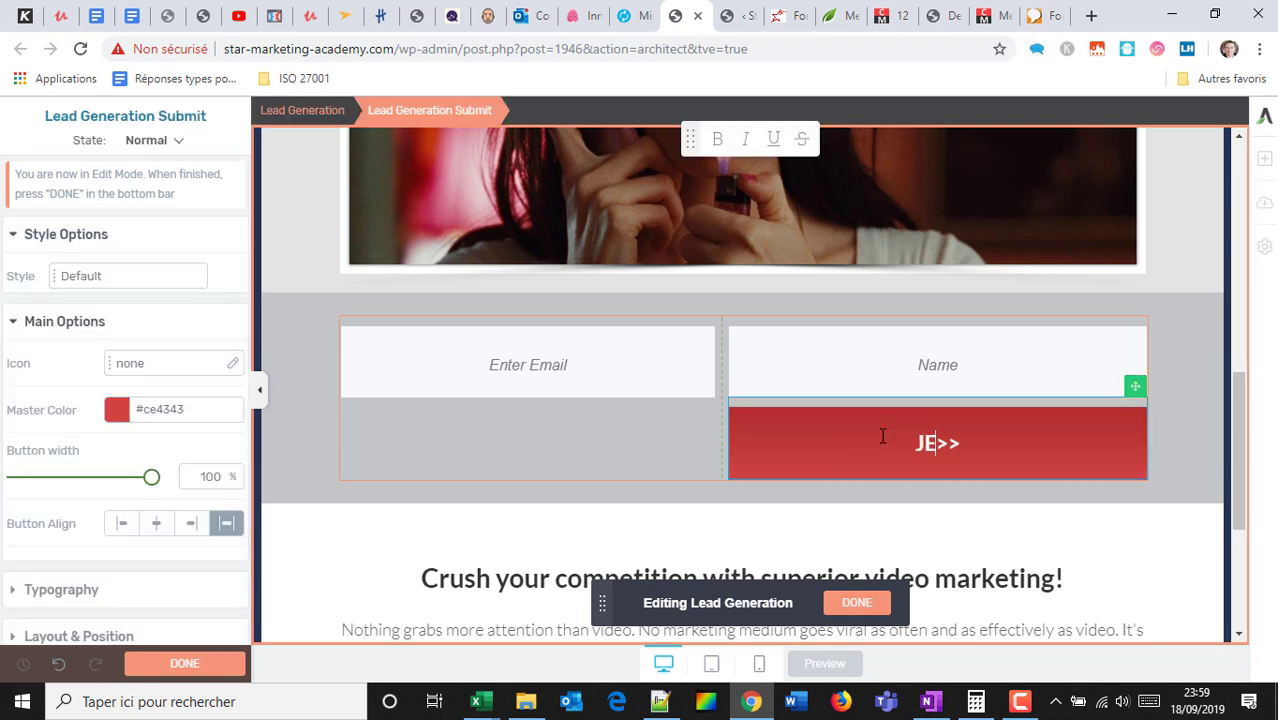
key(BackSpace)
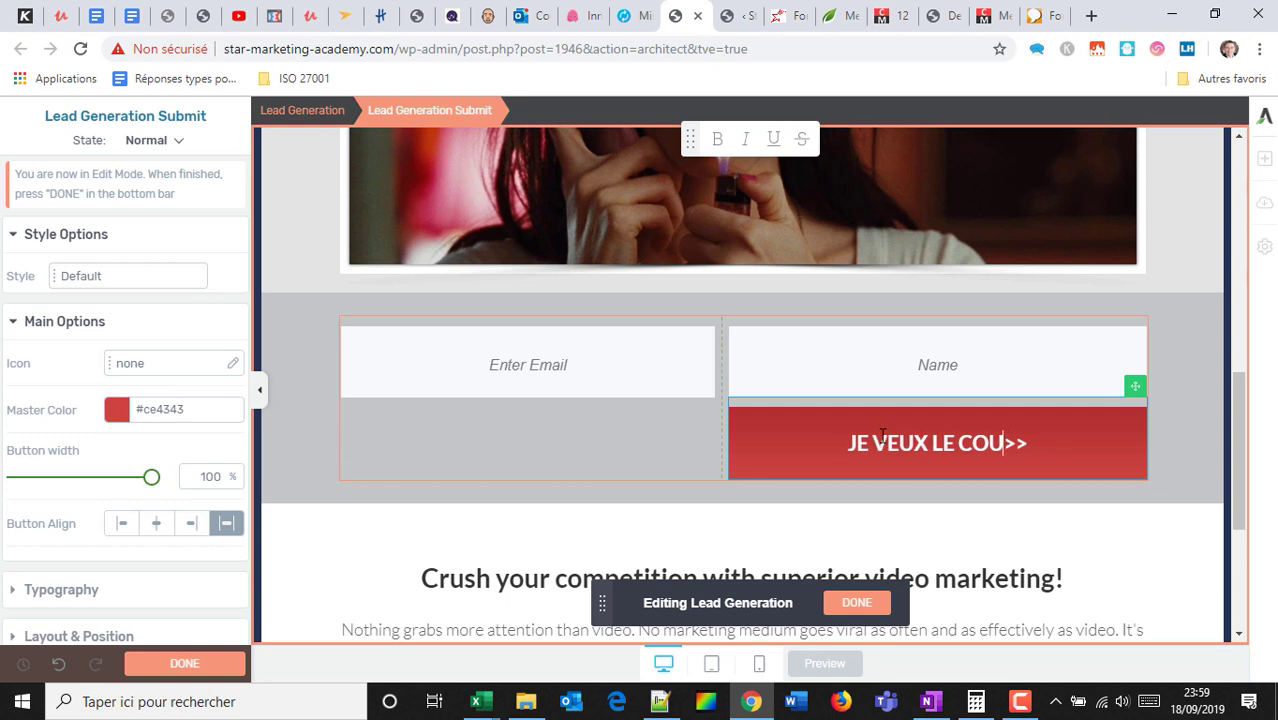
text(RS GRATUIT)
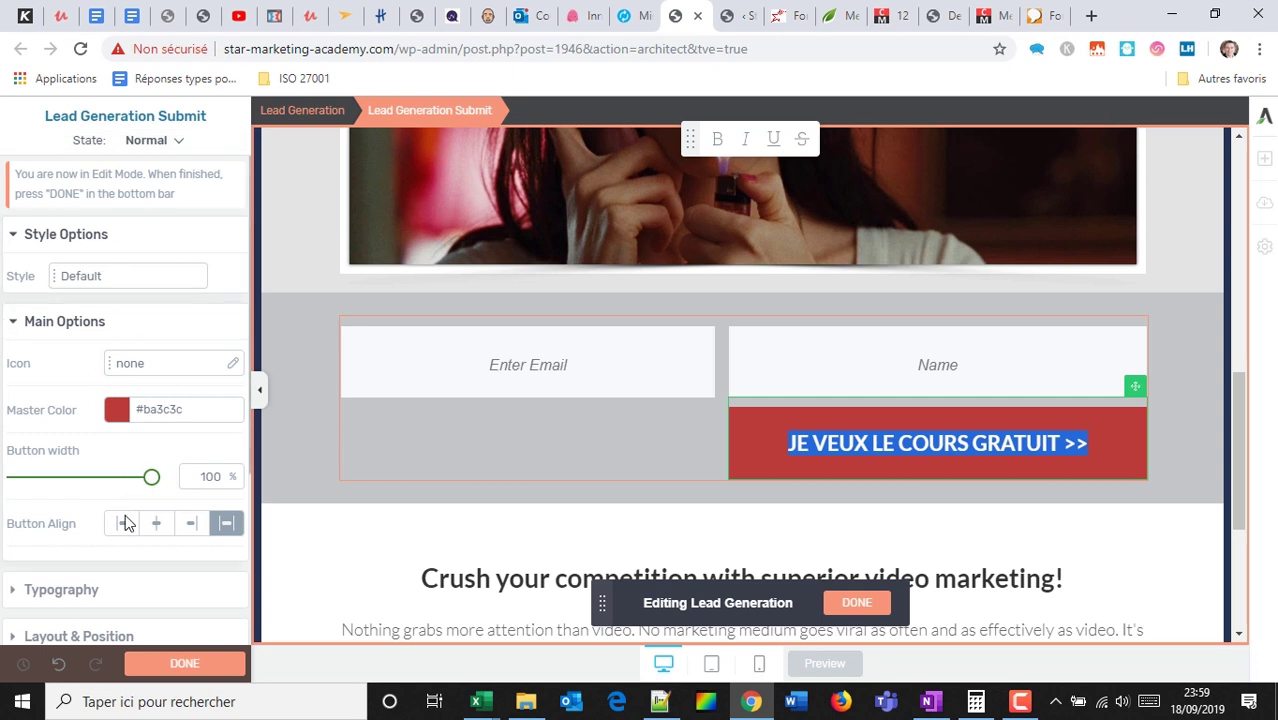
Set the button's text transform to None, finish form editing, and save the work.
click(100, 596)
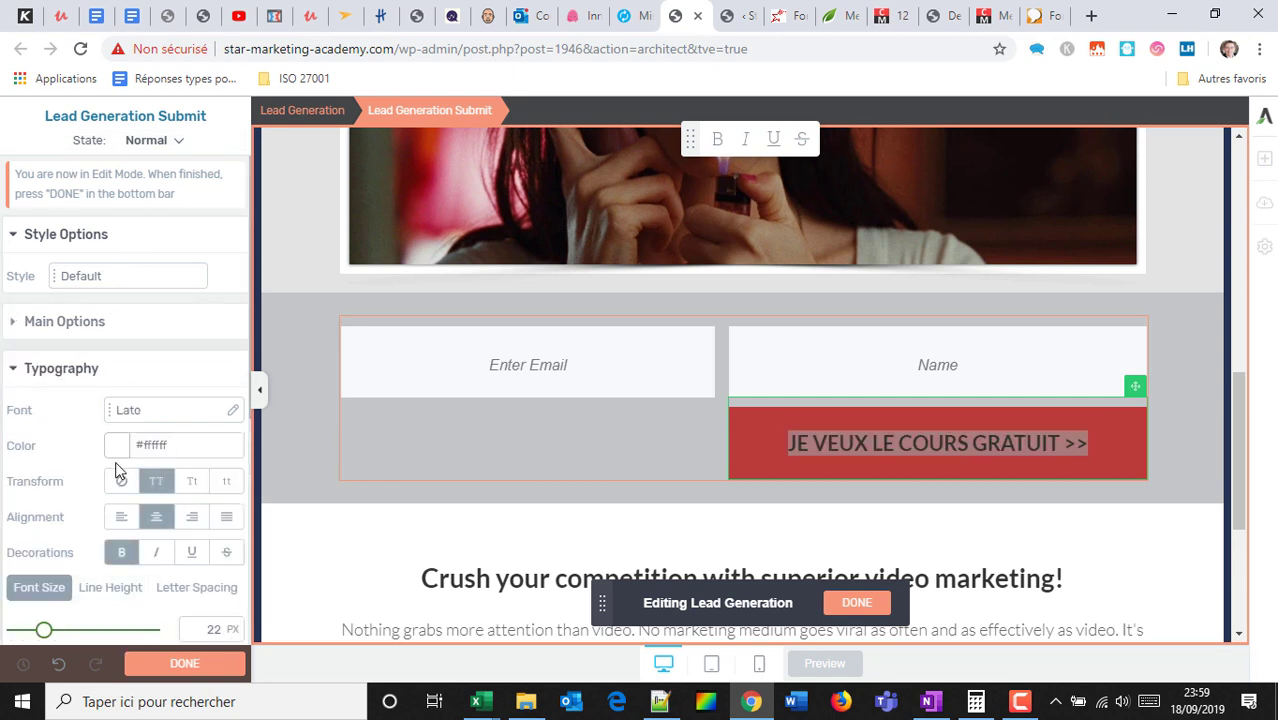
click(190, 484)
click(226, 484)
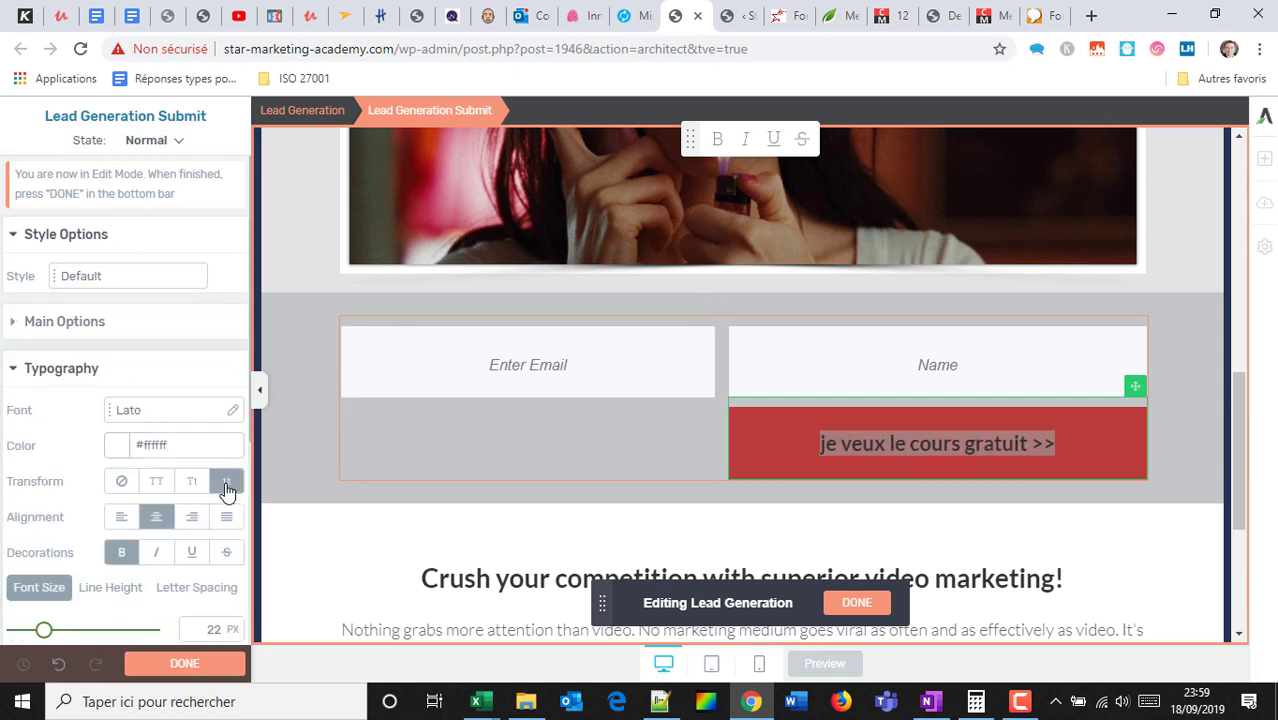
click(121, 484)
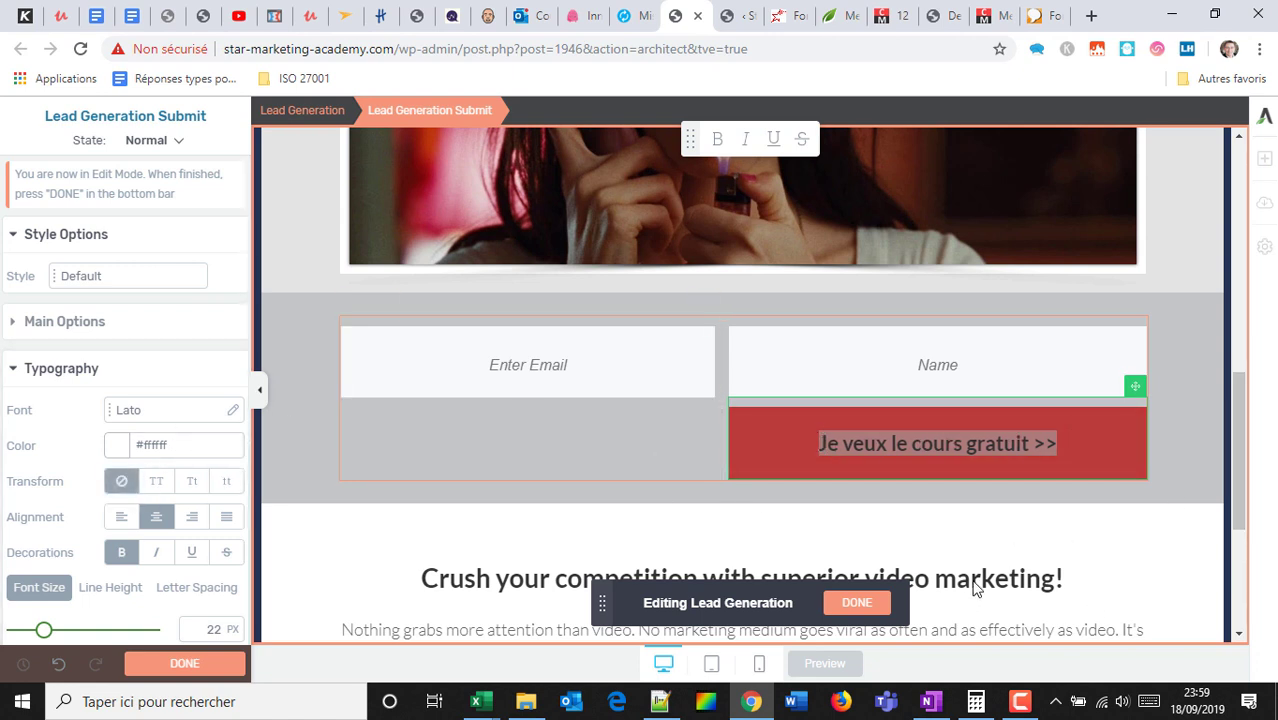
click(855, 602)
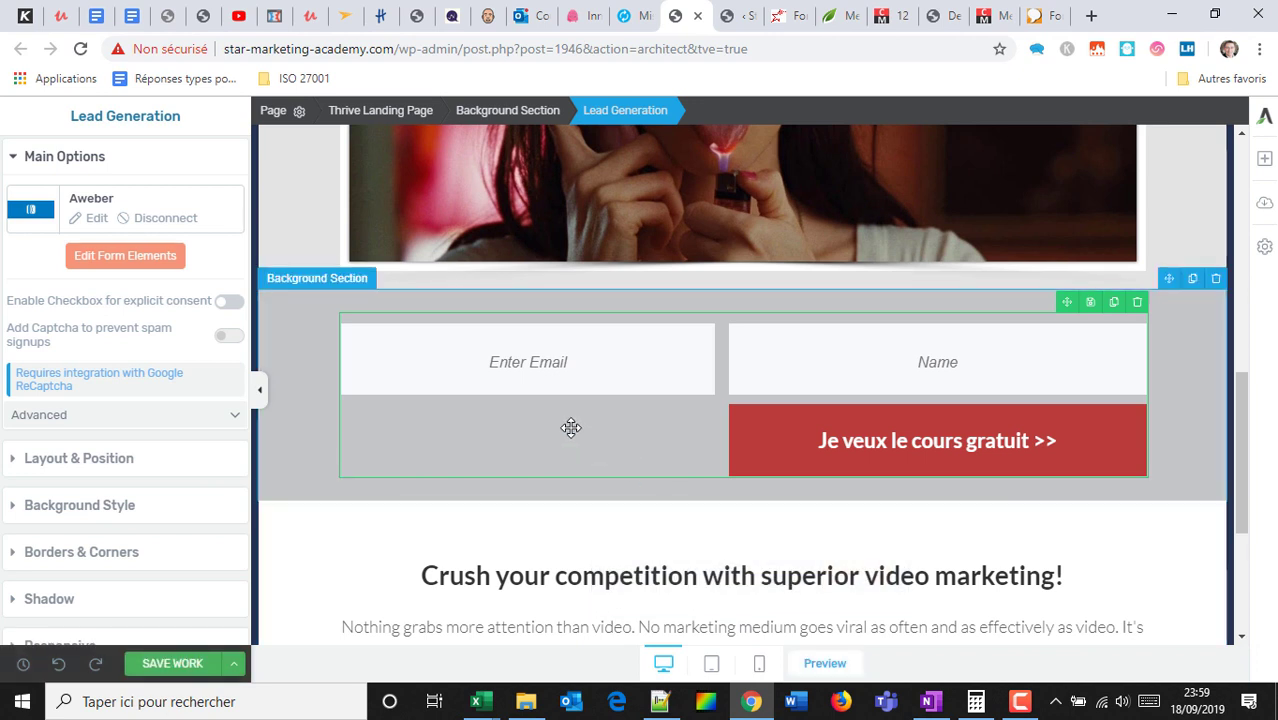
click(172, 663)
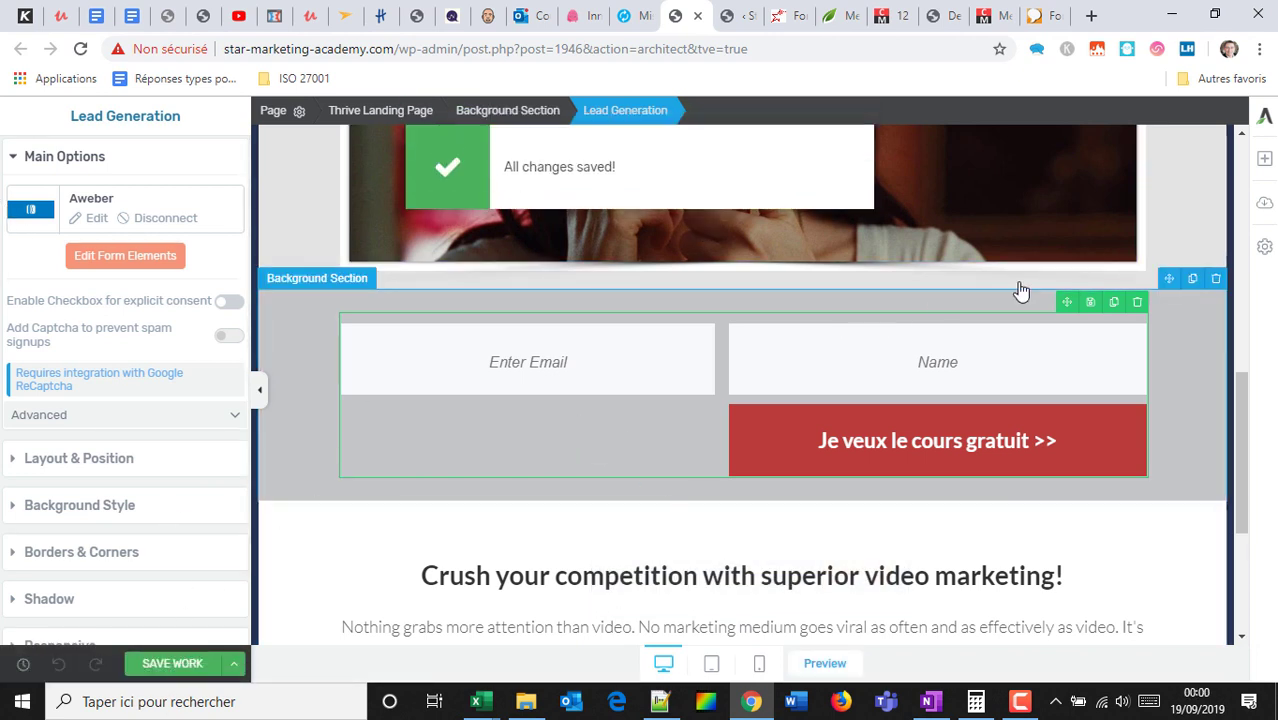
scroll(822, 372, down, 1)
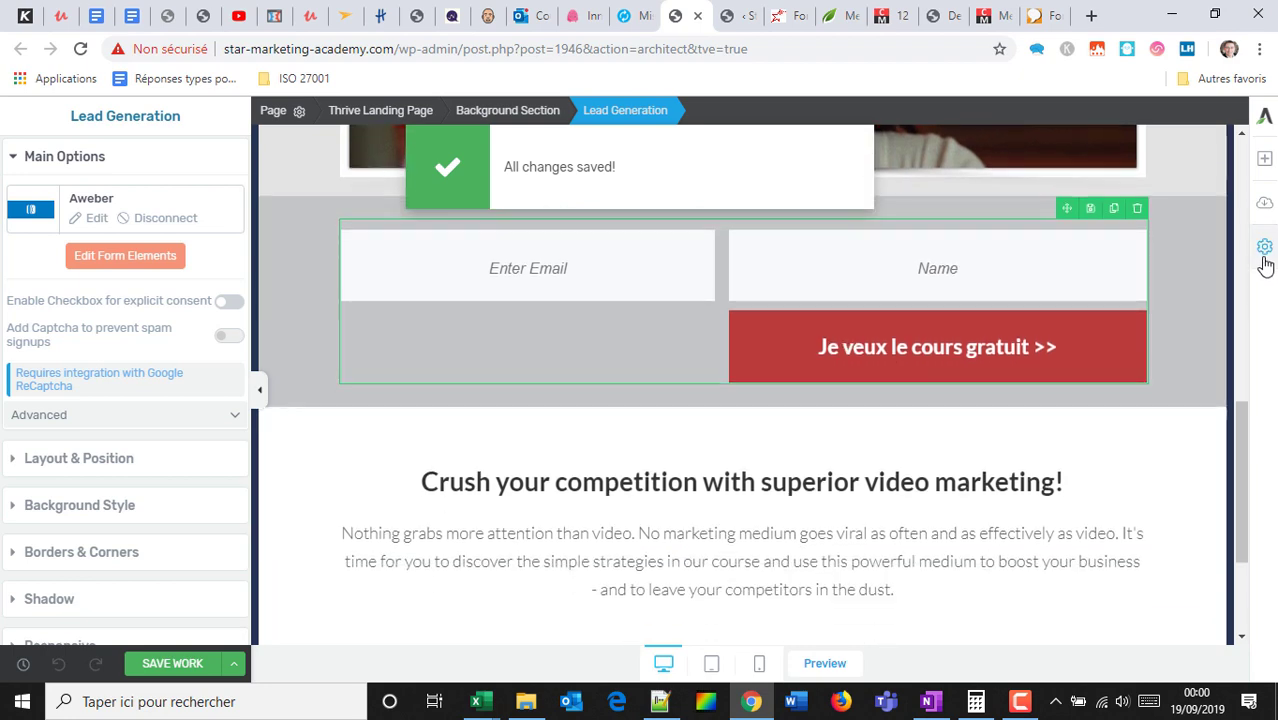
Add a Button element below the sign-up form and edit its label.
click(1264, 158)
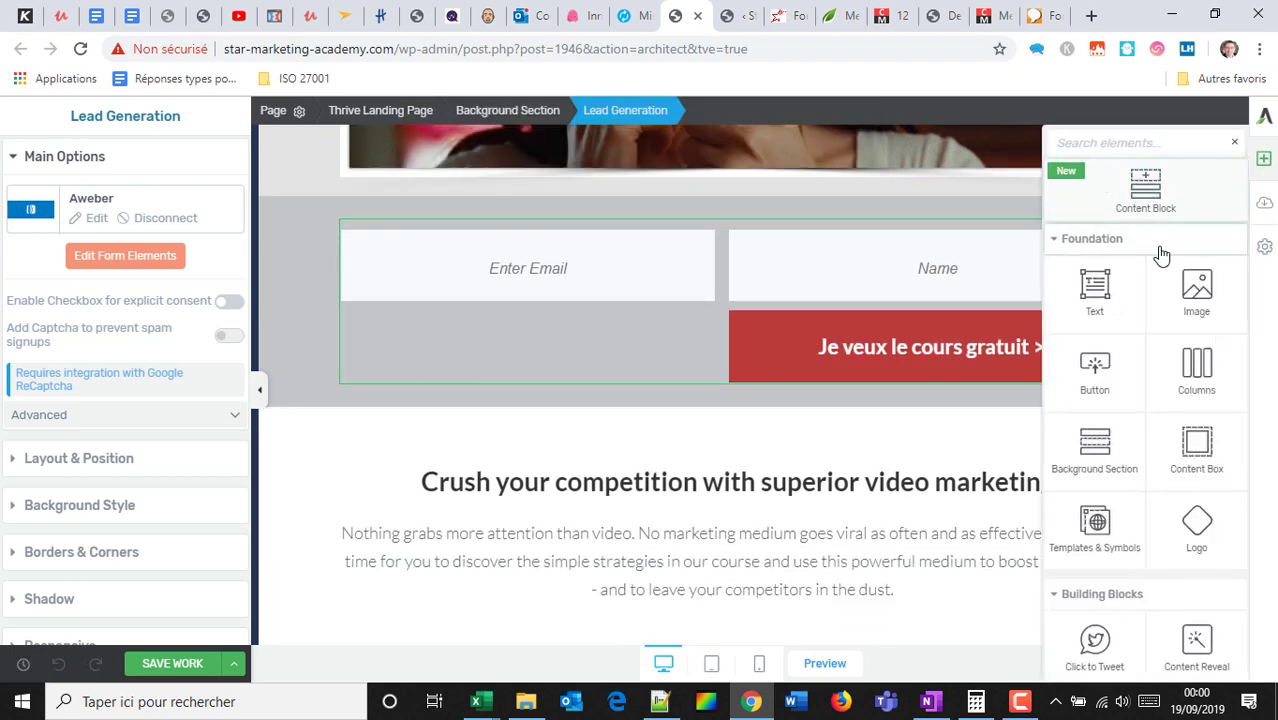
drag(1130, 358, 780, 426)
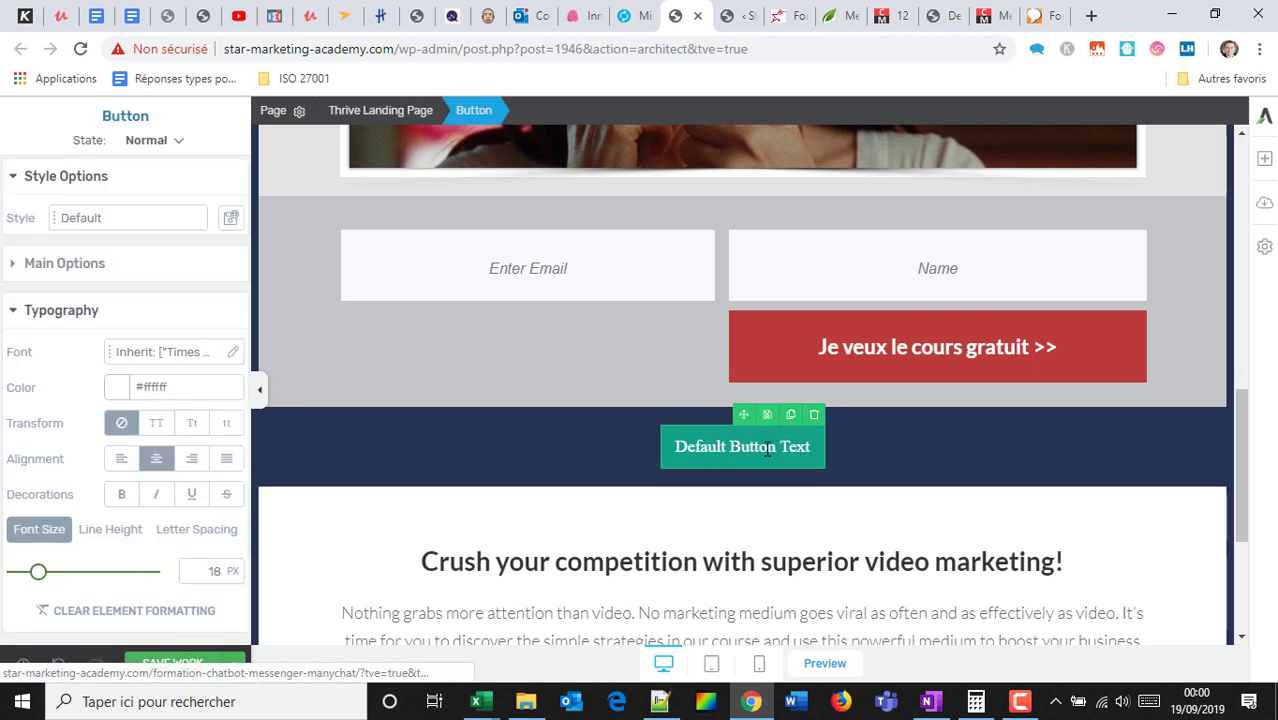
double_click(766, 448)
text(Je veux)
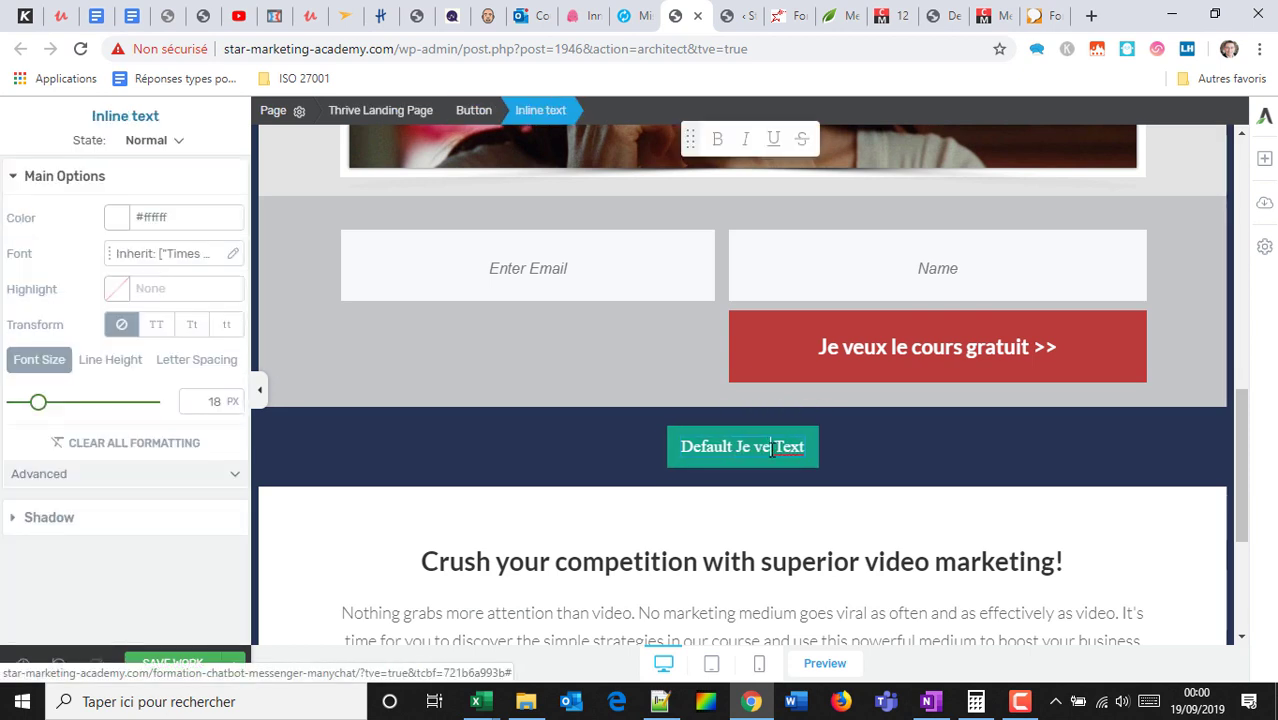
key(BackSpace)
key(BackSpace)
key(BackSpace)
key(shift+End)
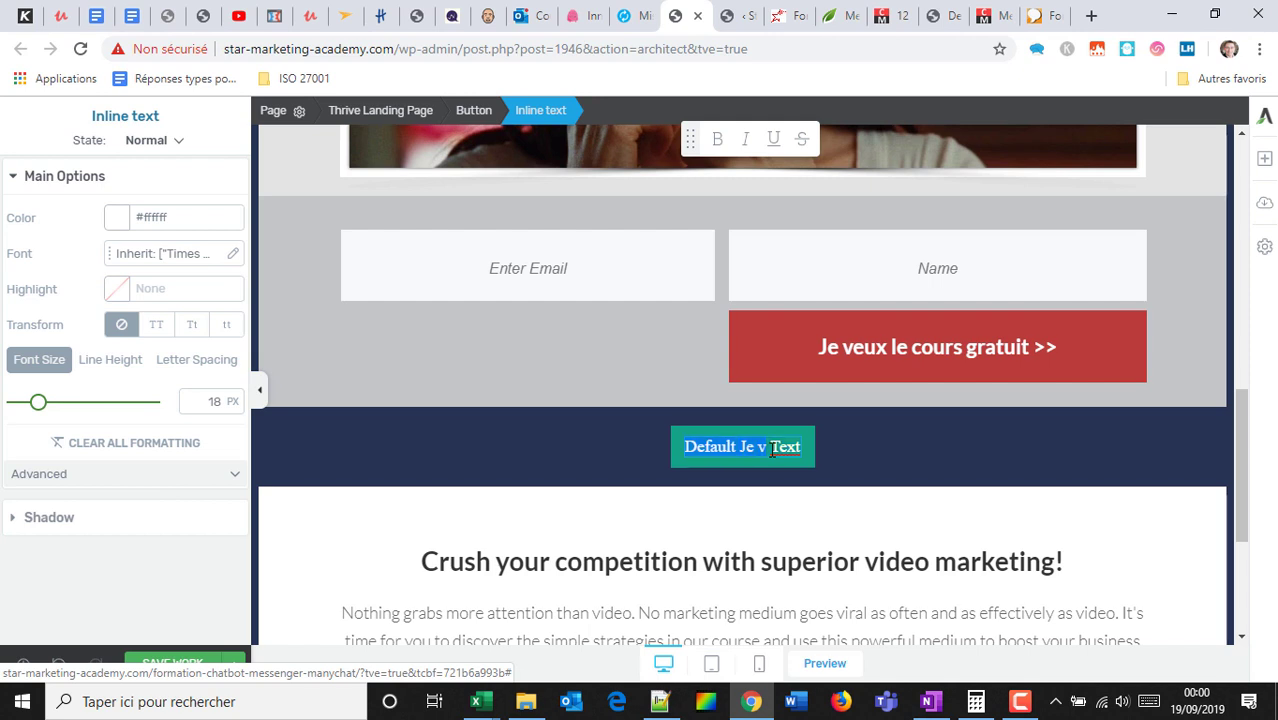
text(dfklgjslkjfg)
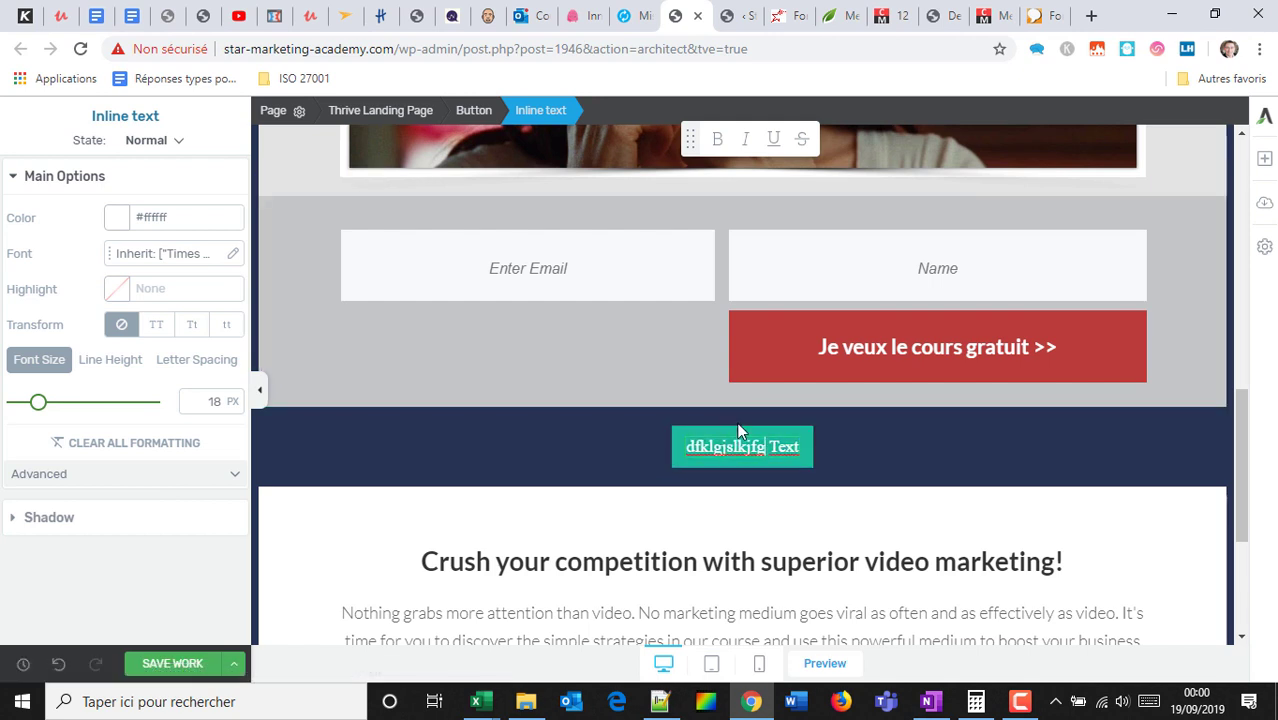
key(Escape)
Set the new button's width to about 52%.
click(742, 446)
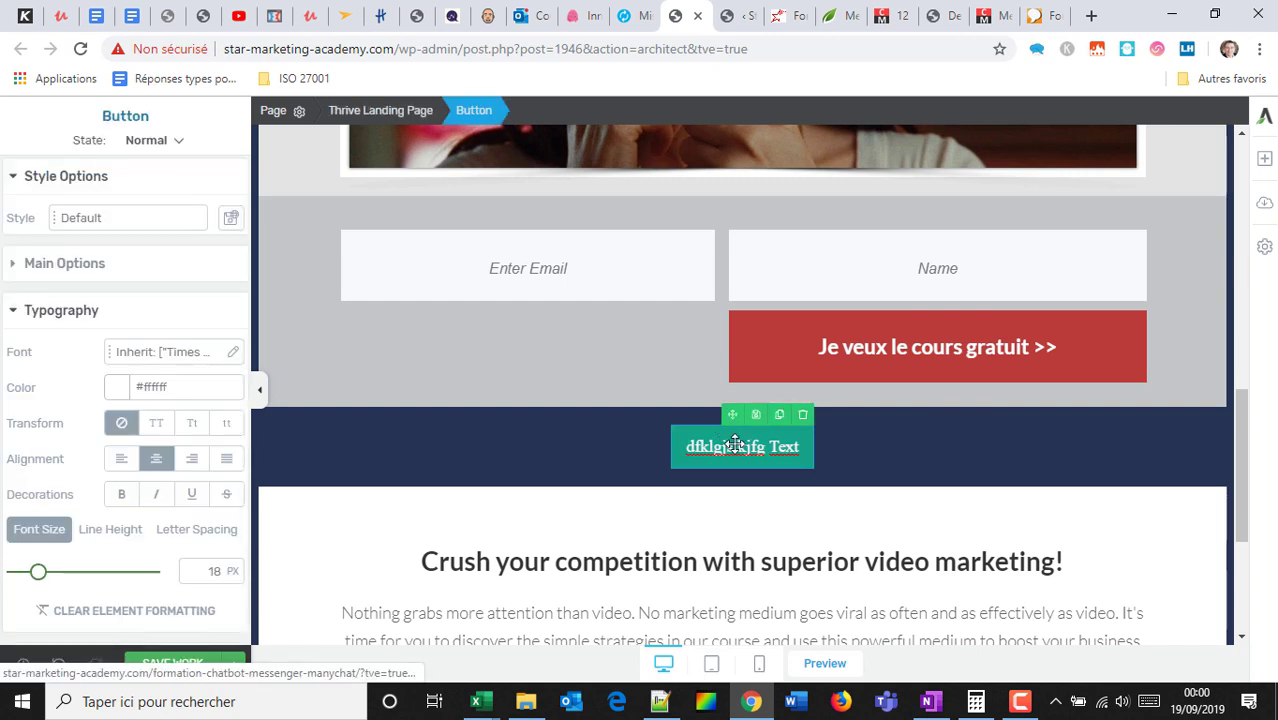
click(104, 266)
scroll(137, 452, down, 1)
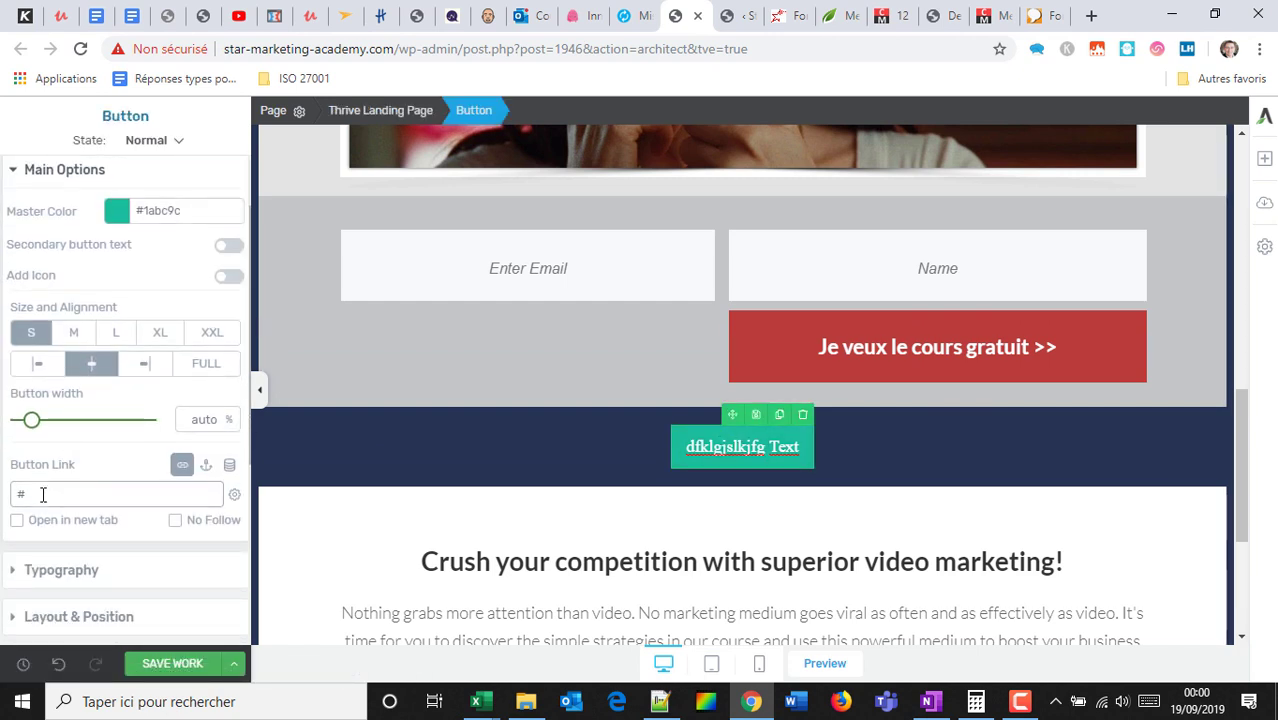
drag(43, 494, 3, 474)
drag(31, 420, 85, 430)
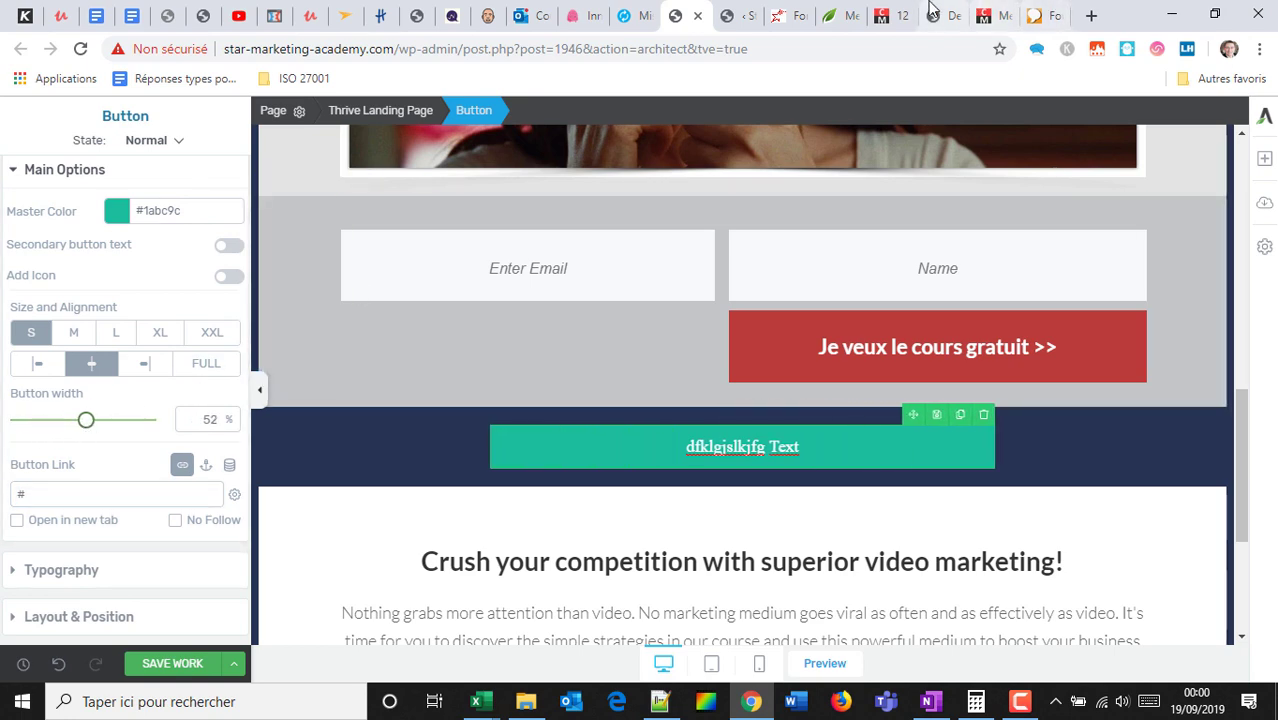
Link the button to the images-libres-de-droits article, save, and drop a columns block below it.
click(889, 16)
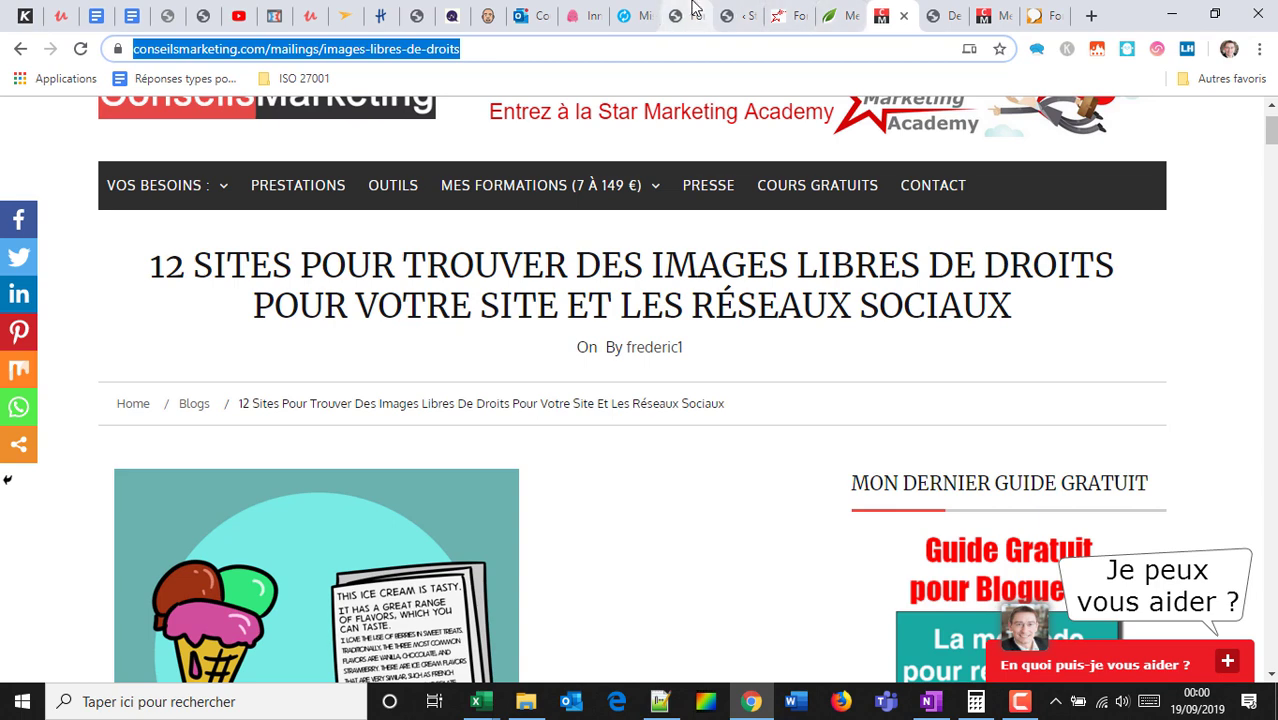
click(690, 12)
double_click(25, 494)
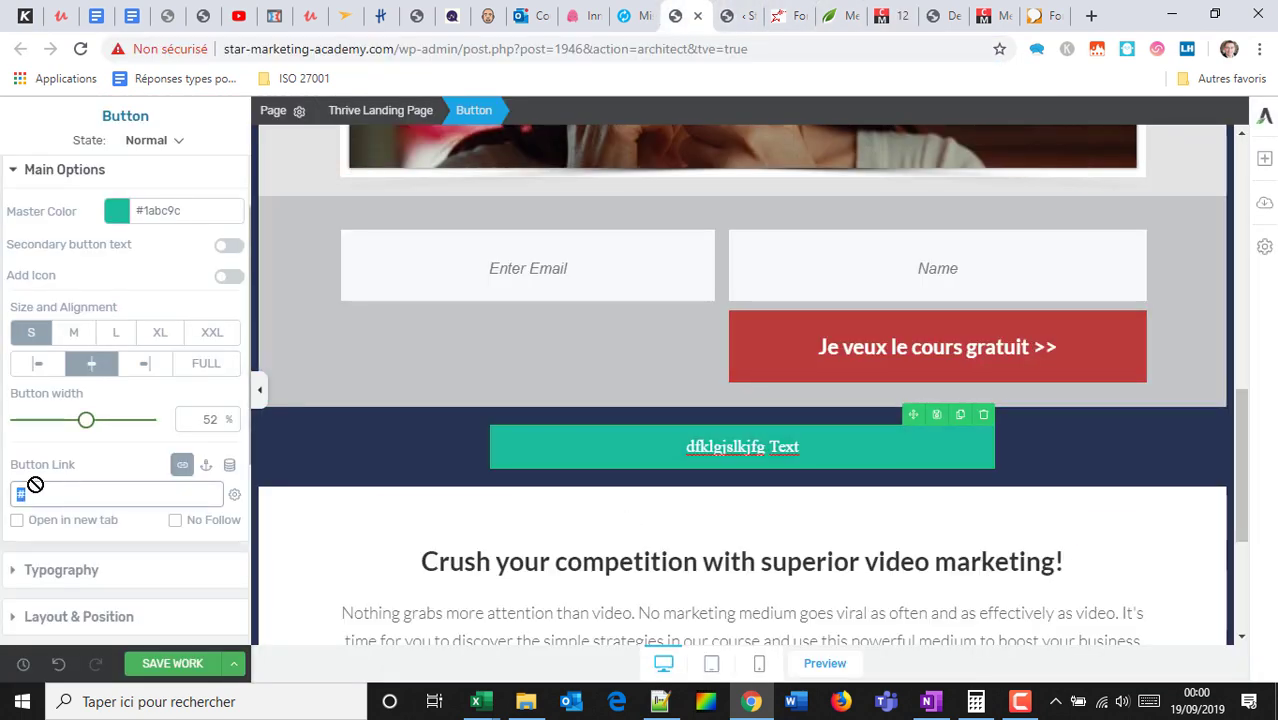
key(ctrl+v)
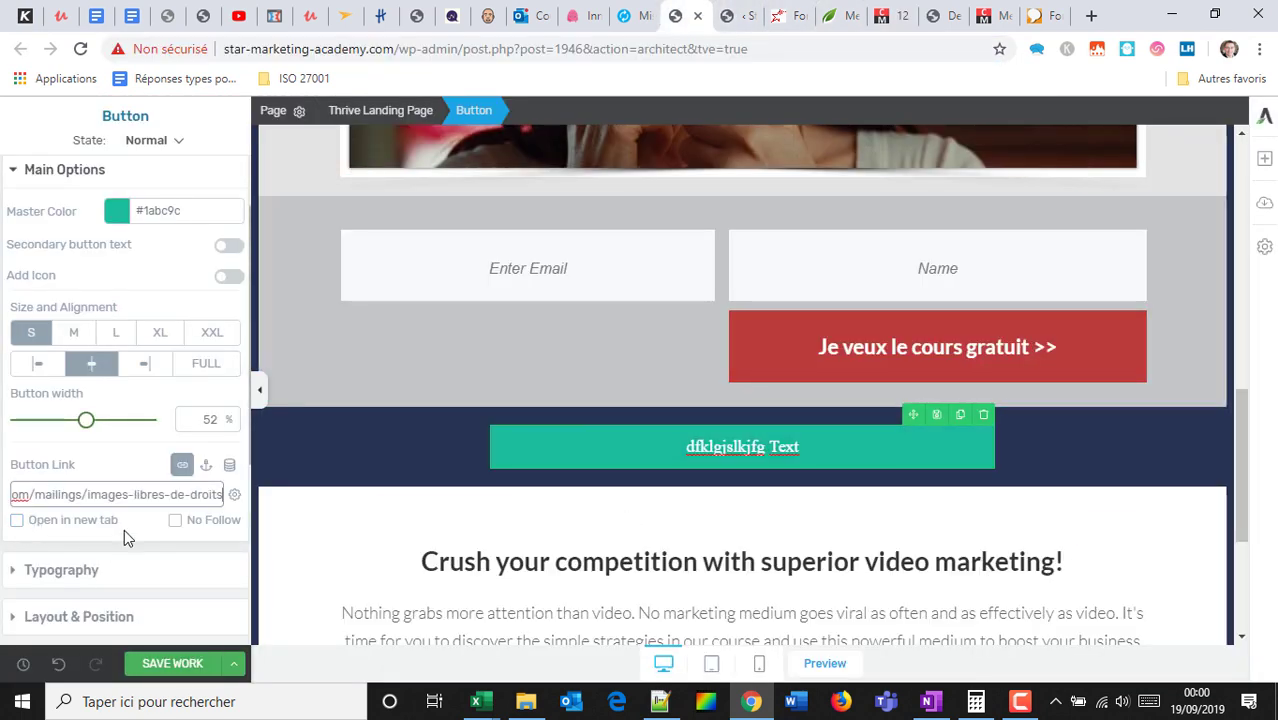
click(172, 663)
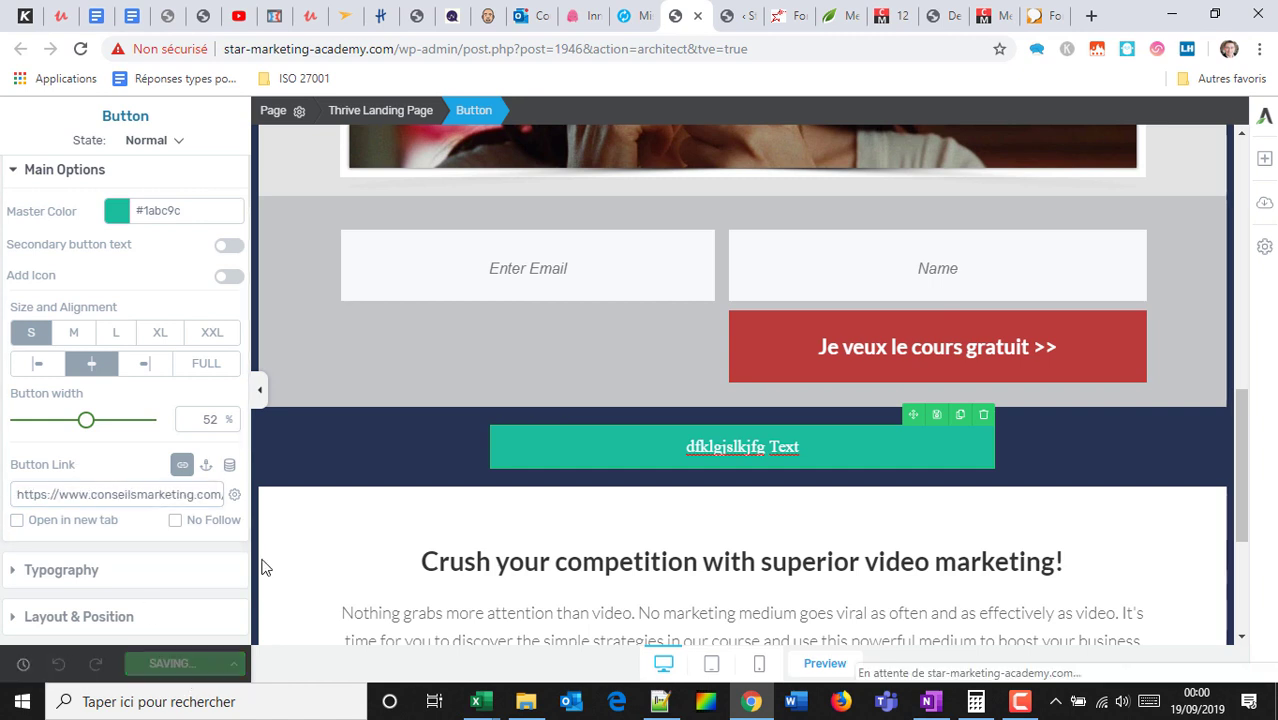
click(1264, 158)
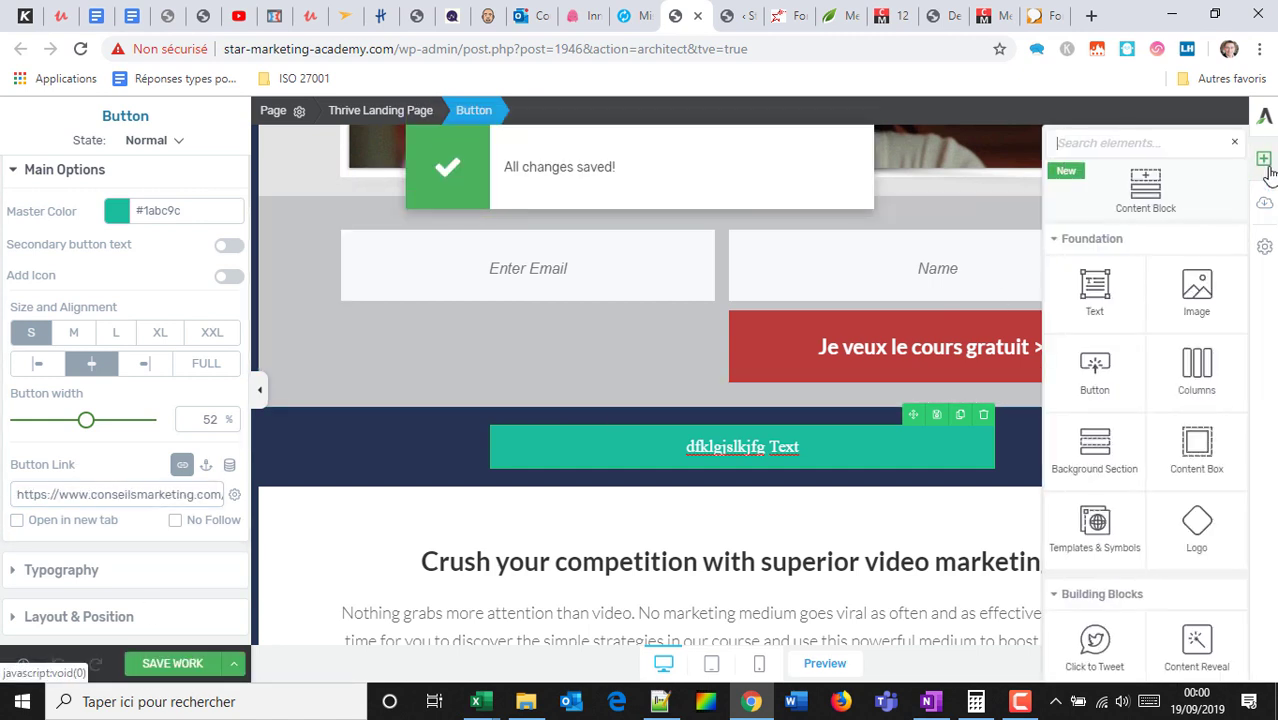
drag(1194, 362, 814, 497)
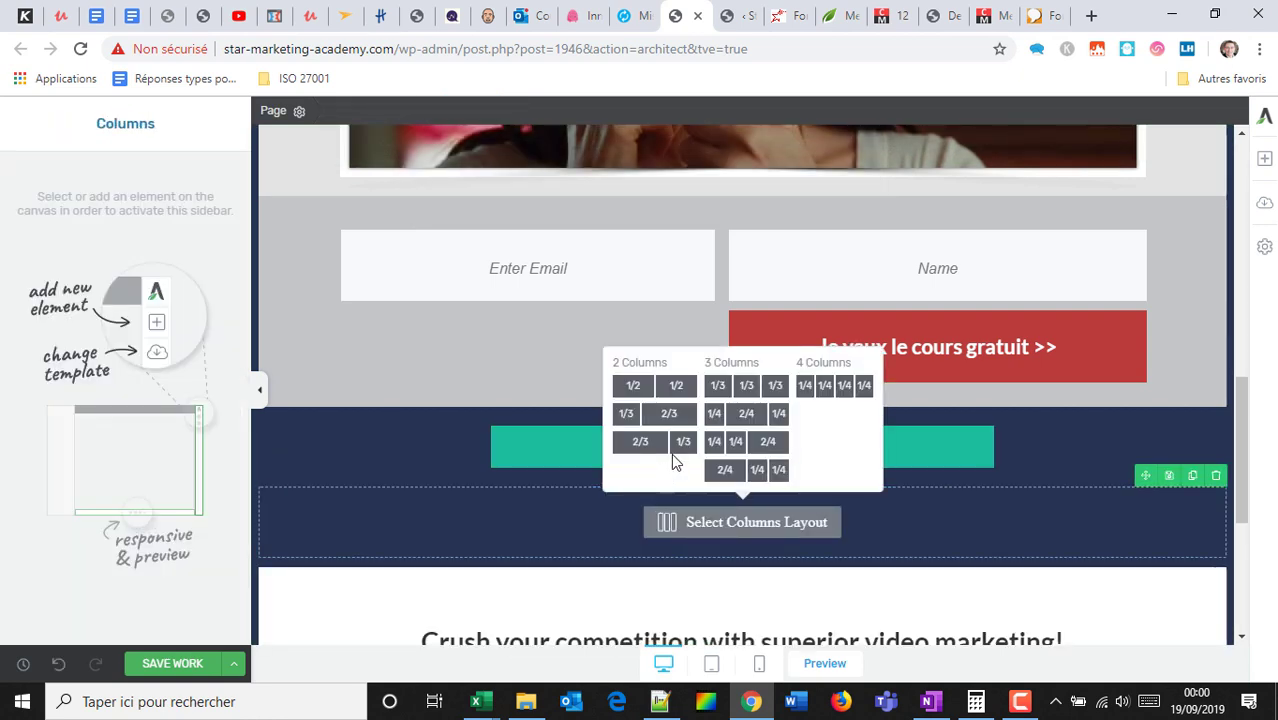
Choose three equal columns, review the reference page's FAQ, and return to the editor.
click(746, 386)
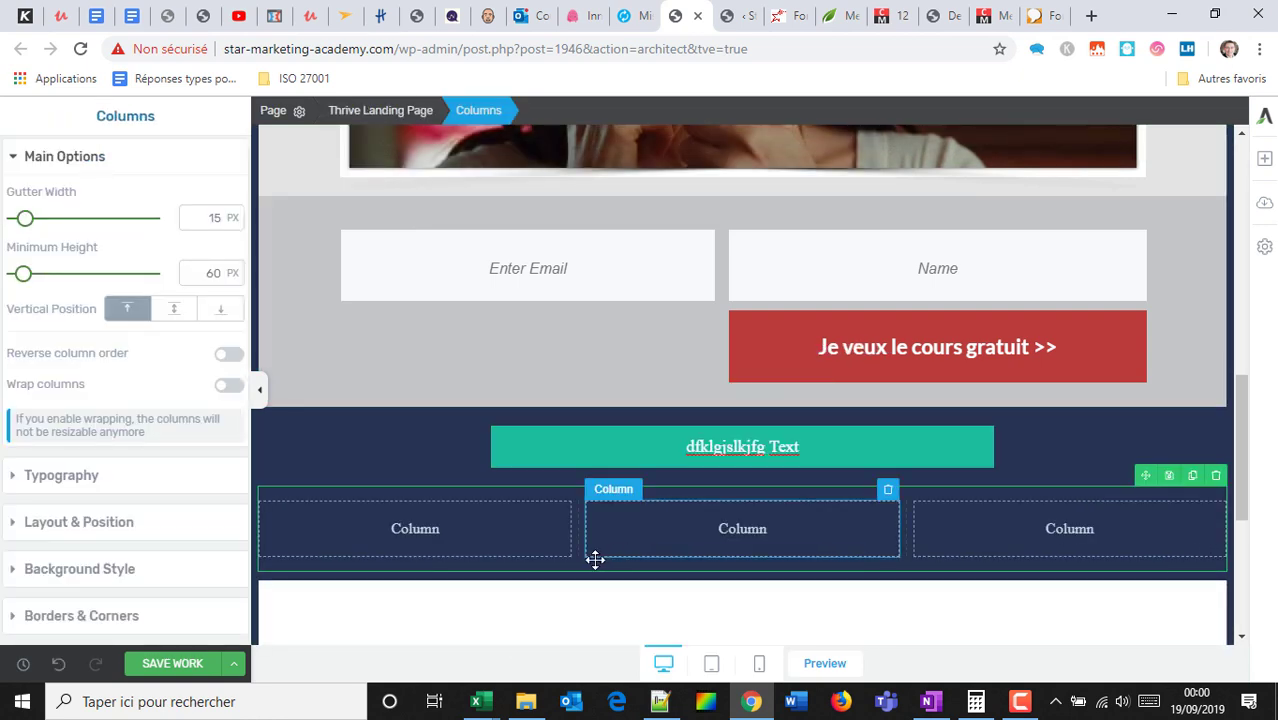
scroll(595, 560, down, 1)
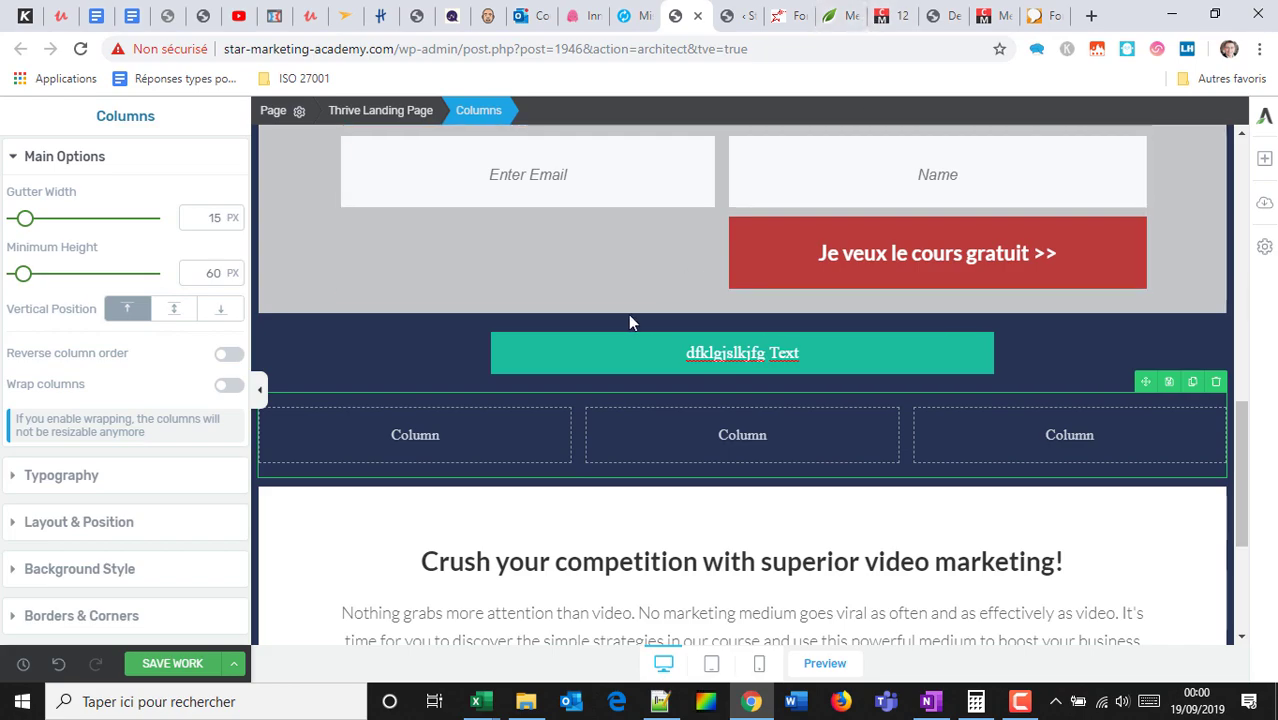
click(1034, 15)
scroll(850, 320, down, 15)
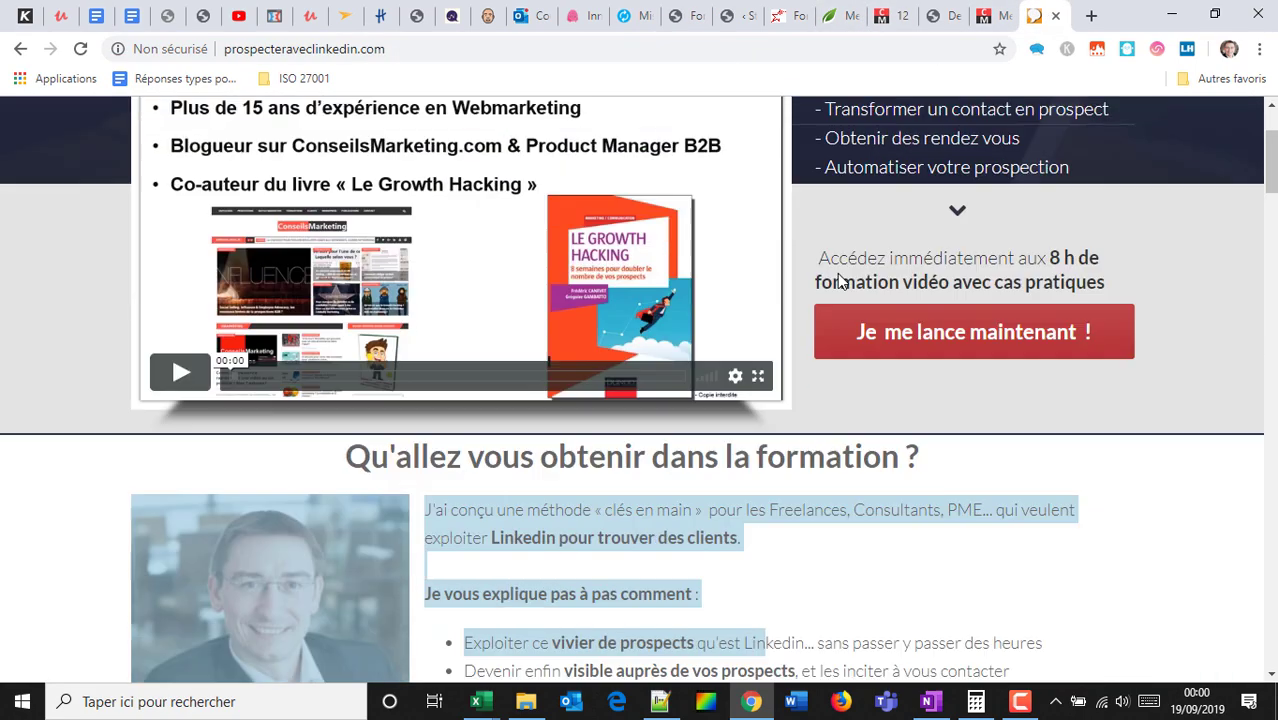
scroll(839, 315, down, 10)
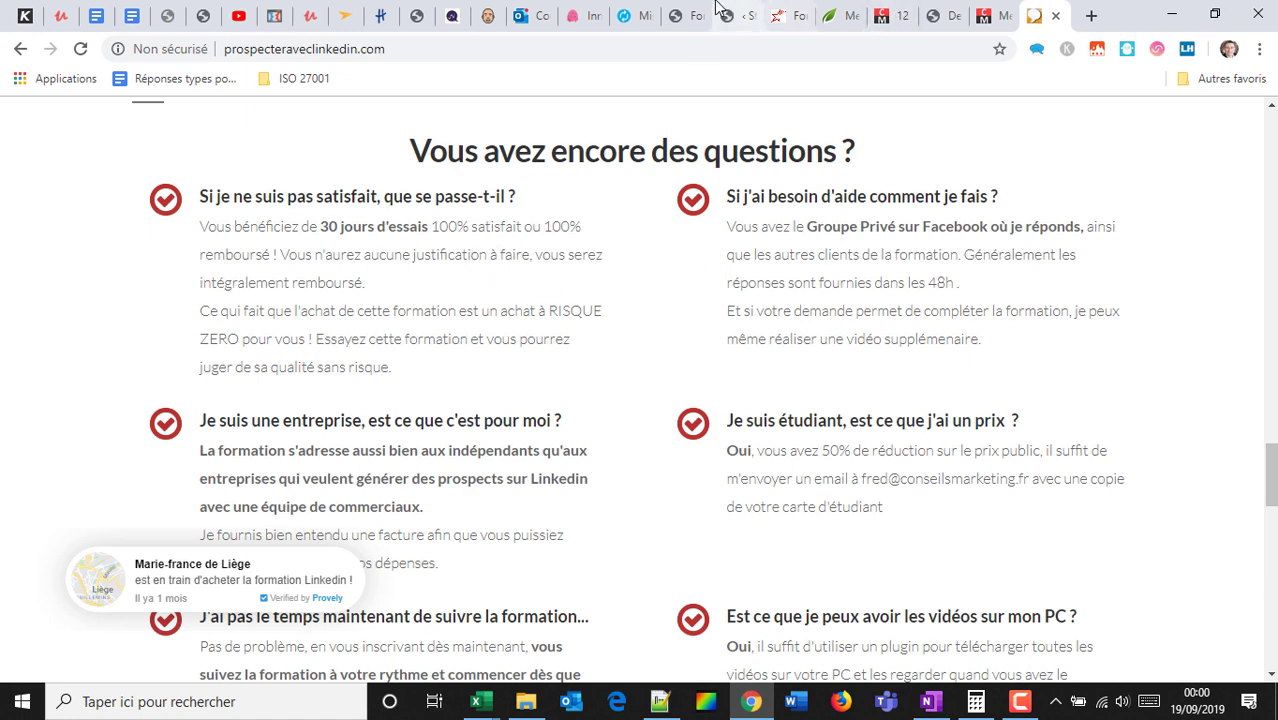
click(690, 15)
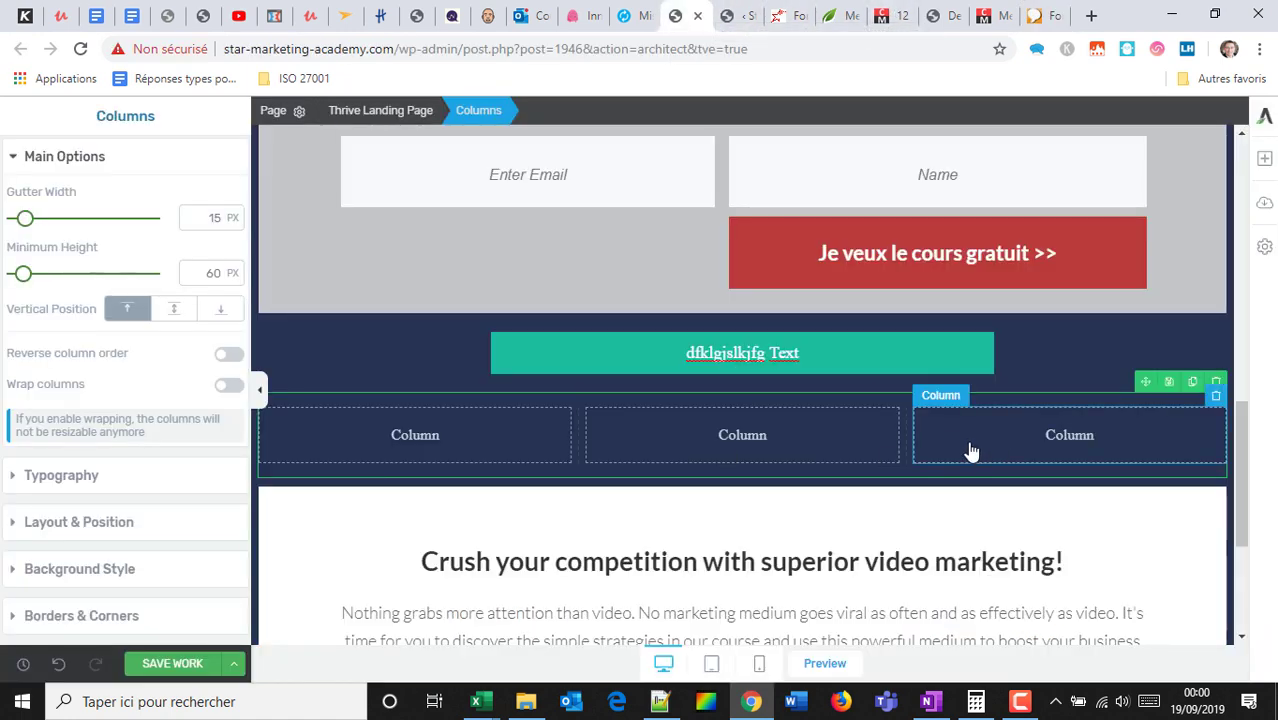
click(1055, 18)
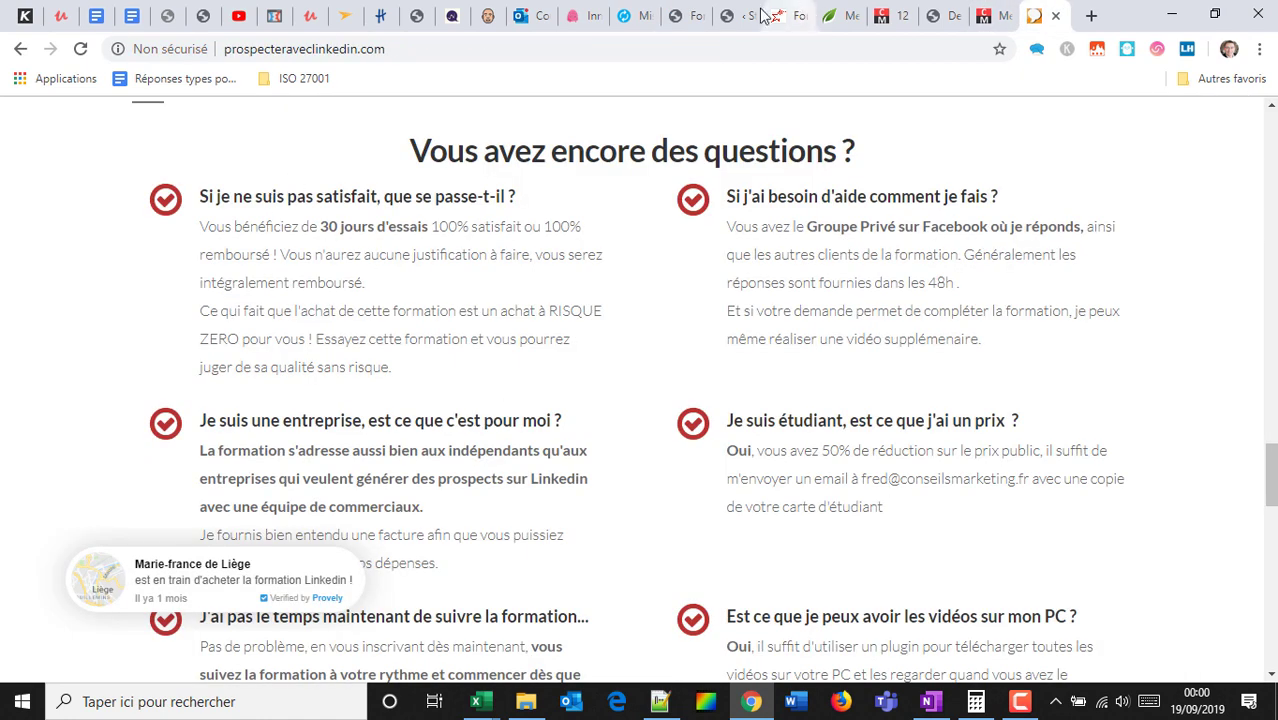
click(682, 15)
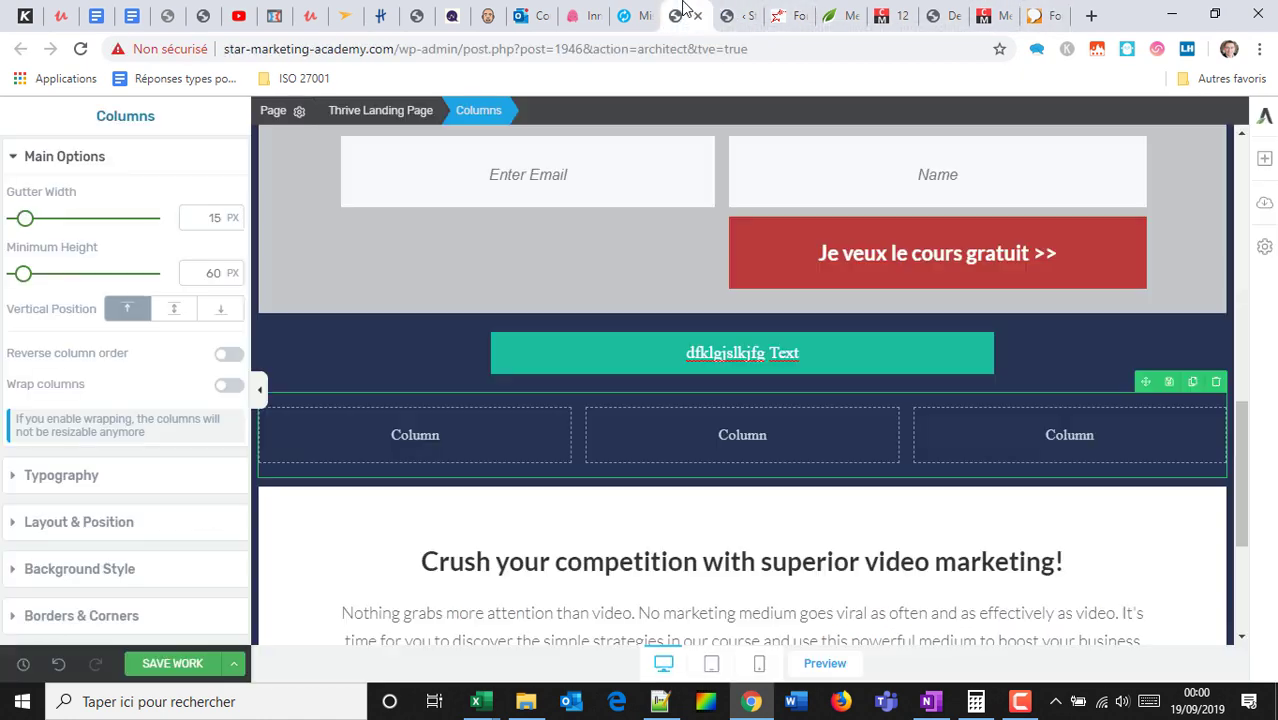
Drag a Click to Tweet box onto the page below the three empty columns.
click(1266, 165)
scroll(1130, 290, down, 2)
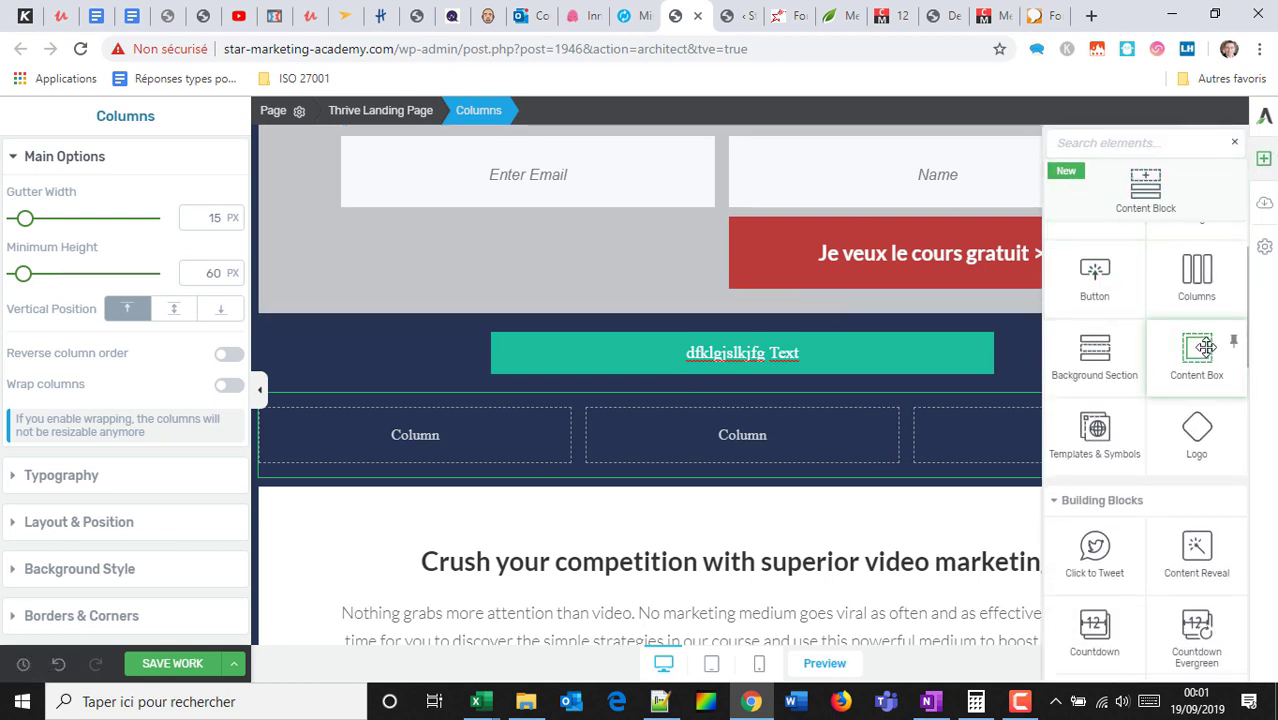
scroll(1150, 350, down, 1)
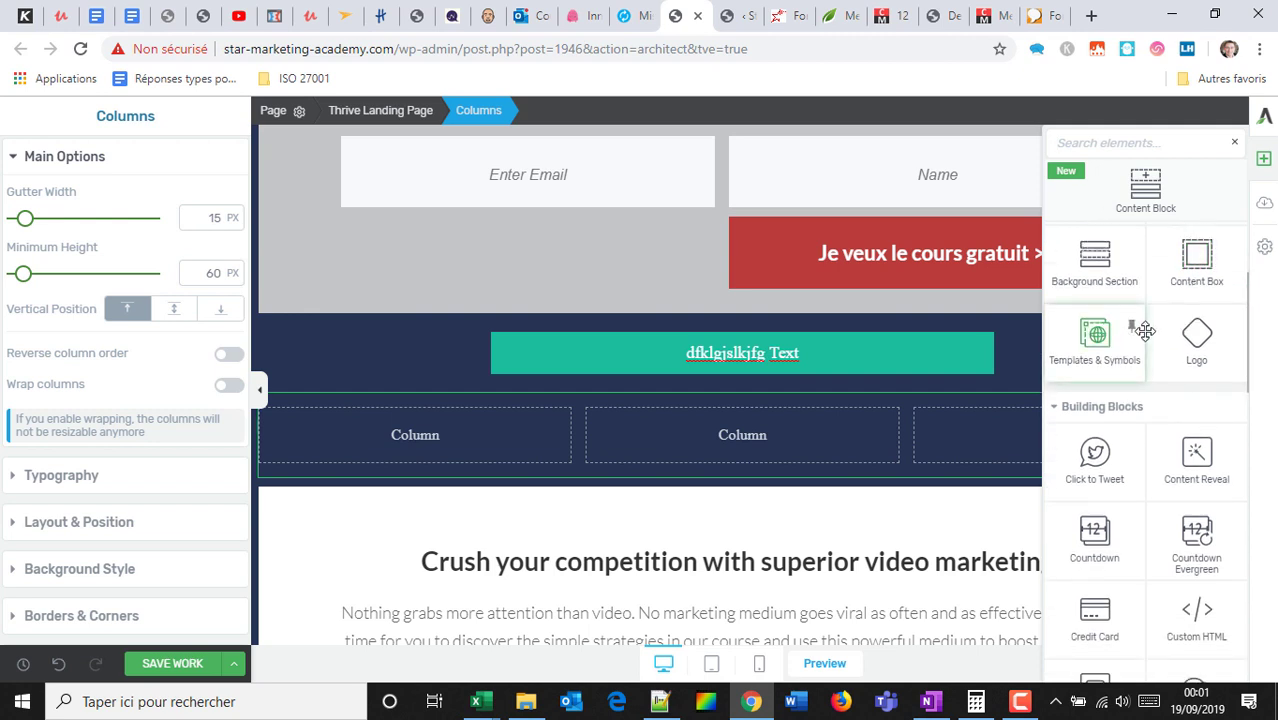
scroll(1202, 337, down, 1)
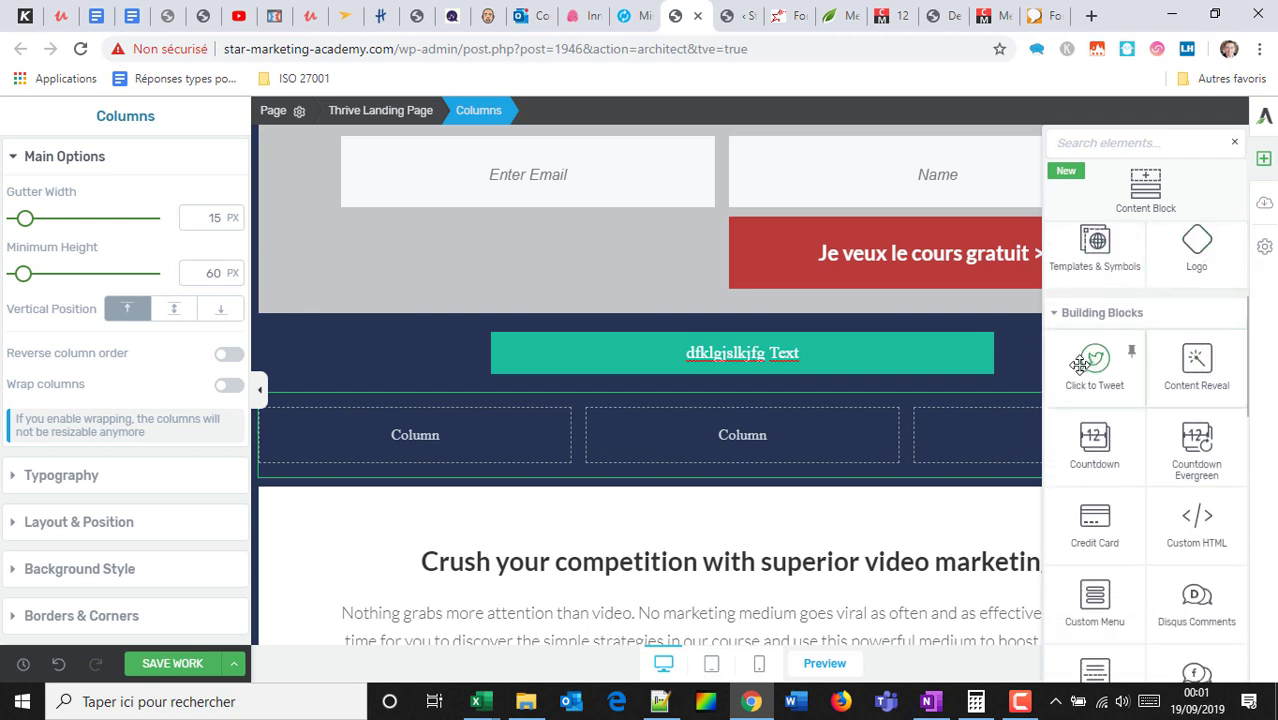
drag(1099, 374, 838, 502)
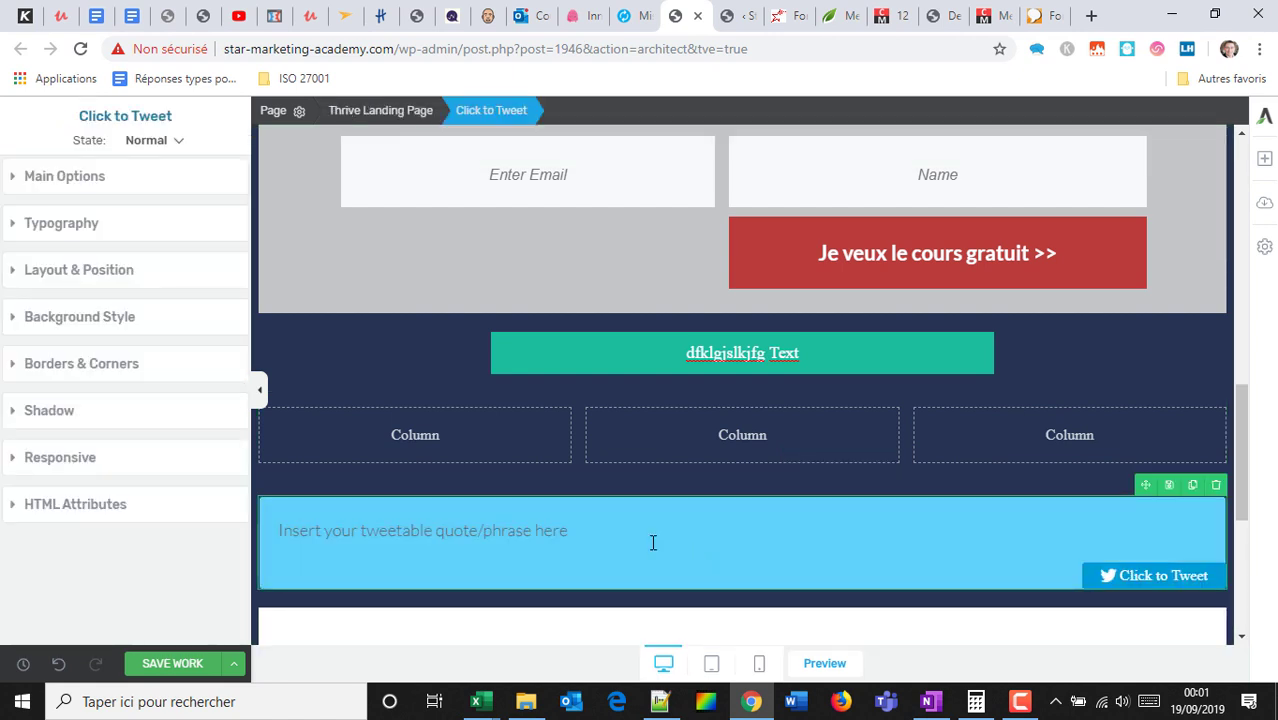
Replace the placeholder tweet quote with 'cbwfbwcvb'.
click(541, 525)
drag(567, 535, 265, 514)
text(cbwfbwcvb)
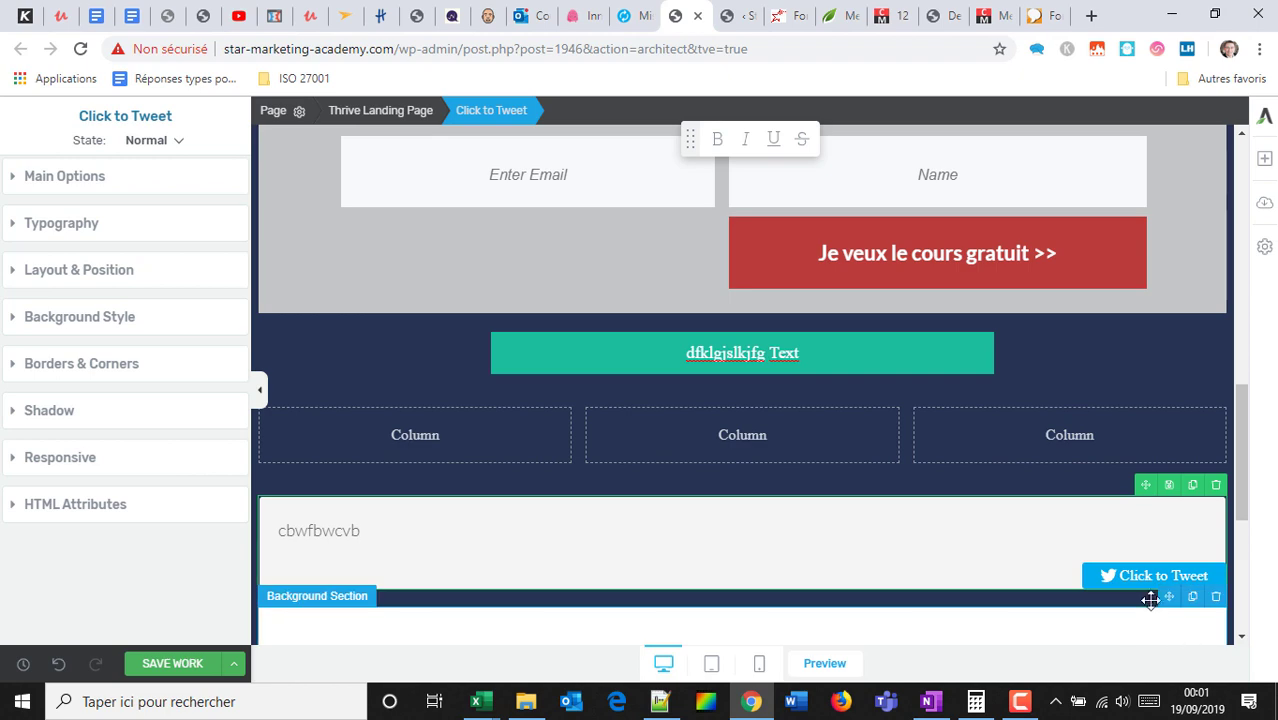
scroll(1205, 330, down, 3)
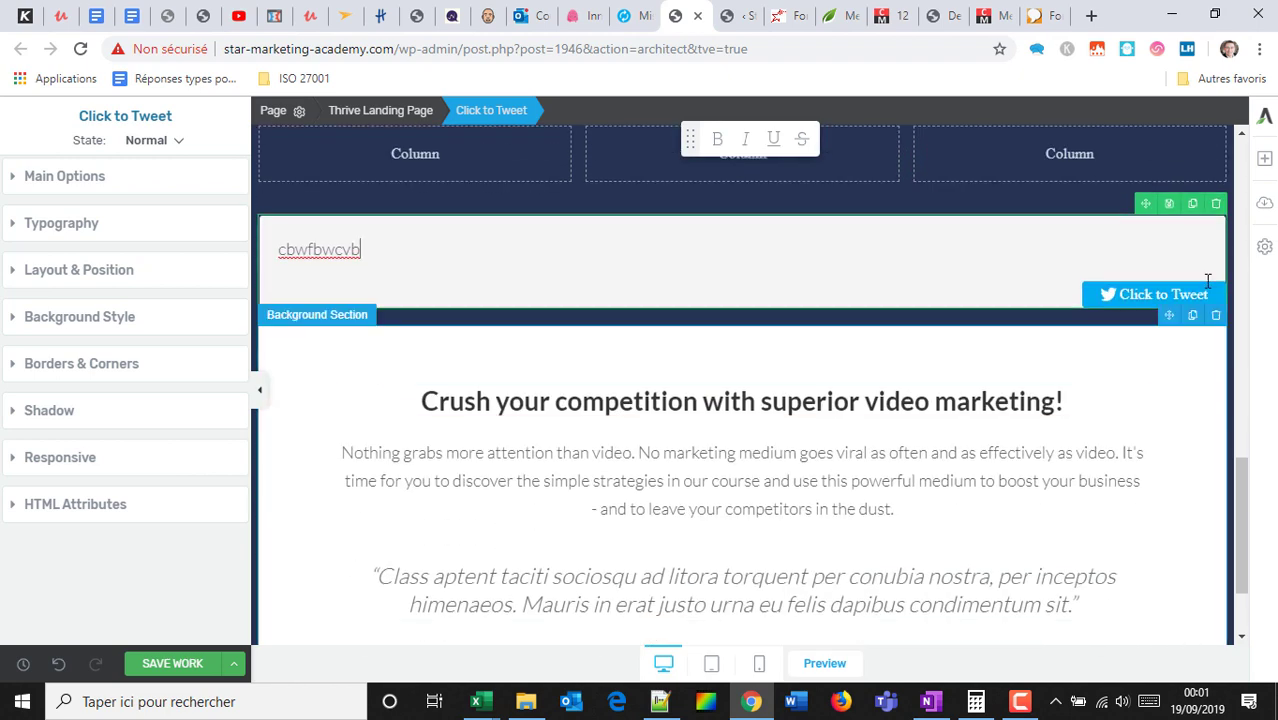
click(1265, 160)
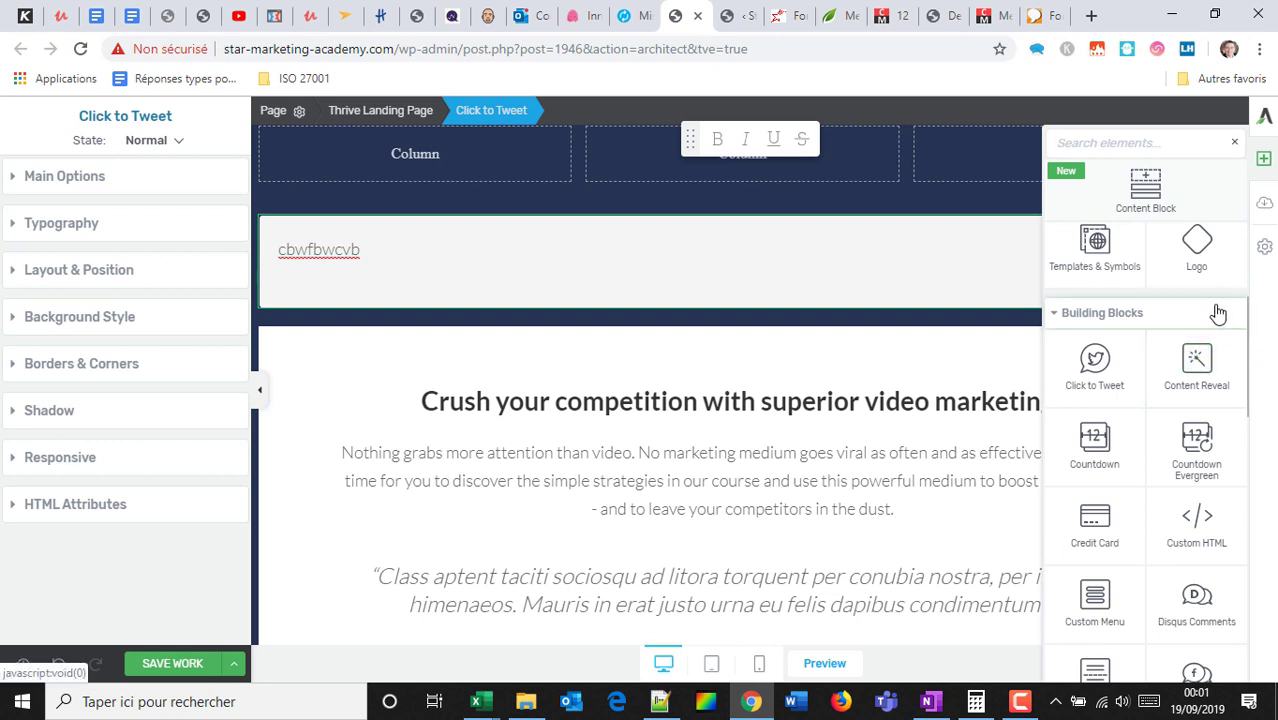
Add a Content Reveal block and a countdown timer below the tweet box.
drag(1197, 360, 807, 366)
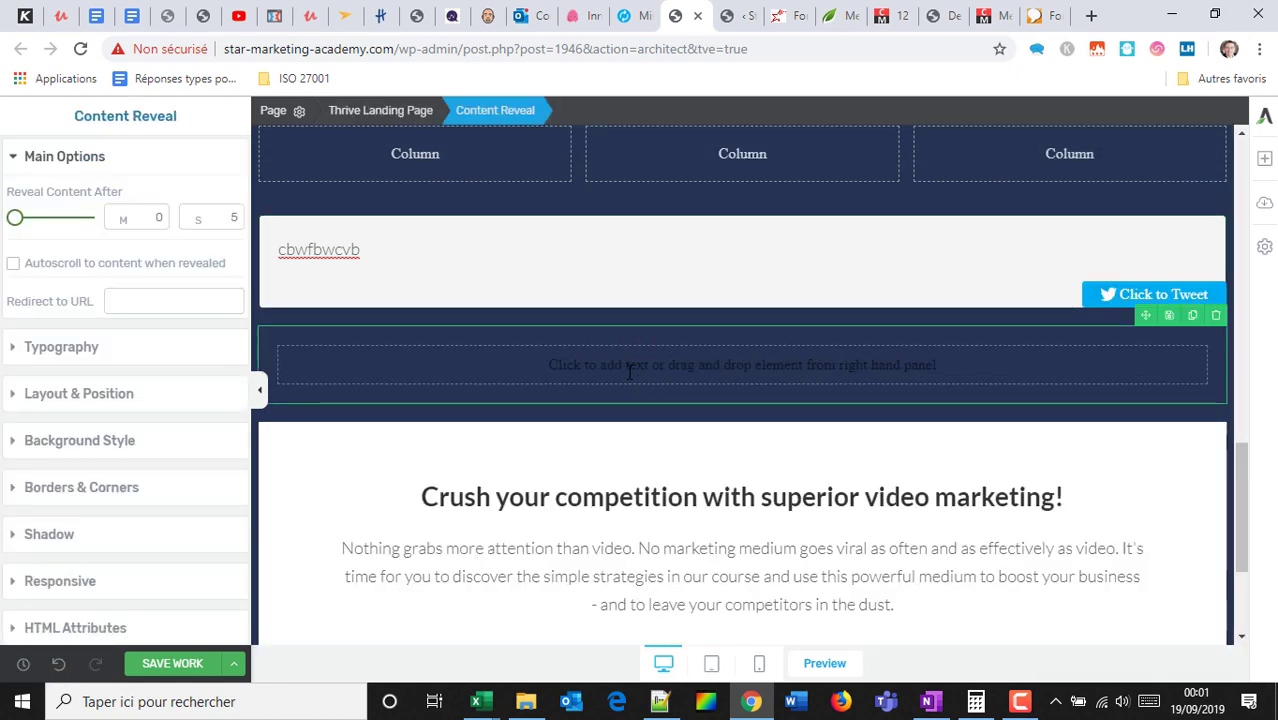
click(588, 376)
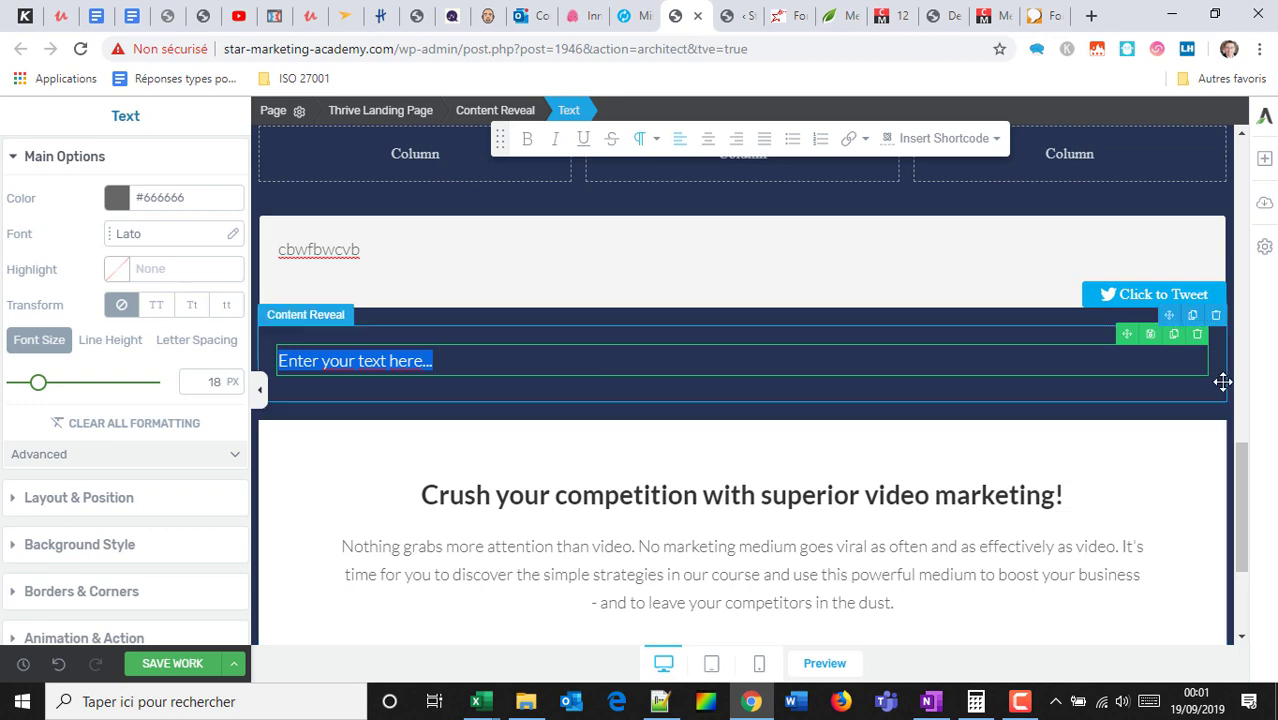
click(1264, 158)
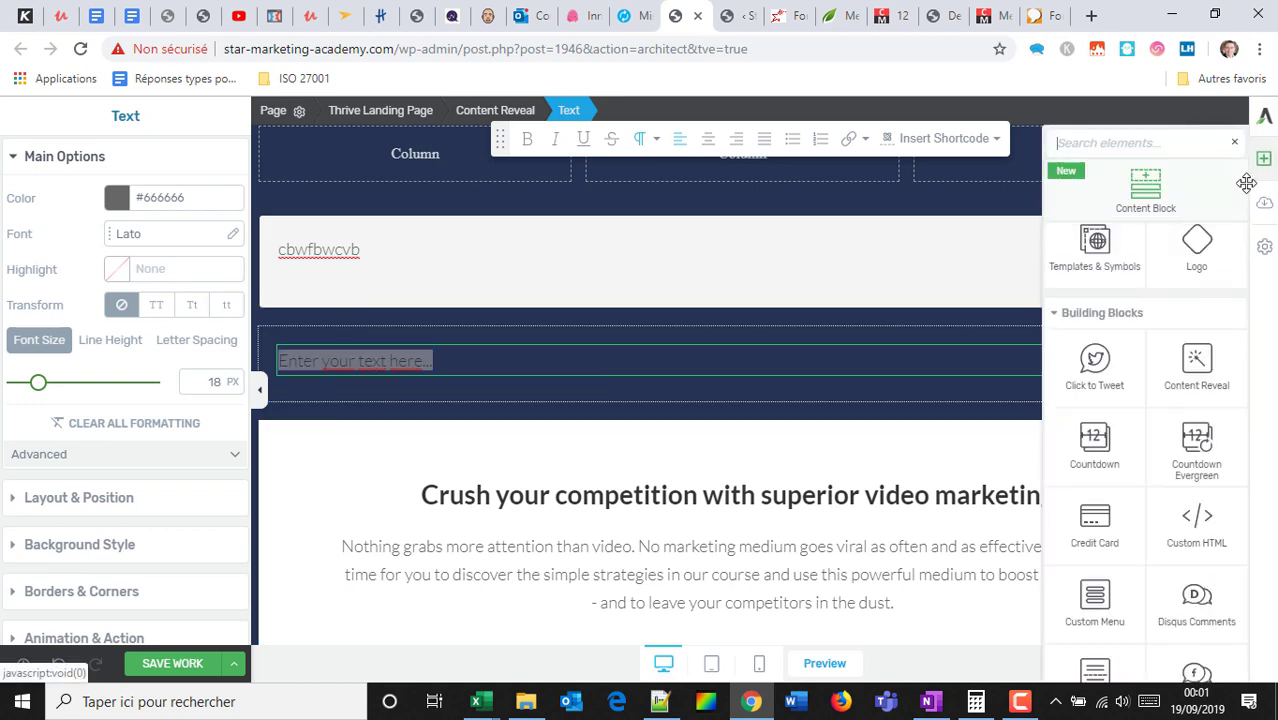
drag(1094, 445, 845, 451)
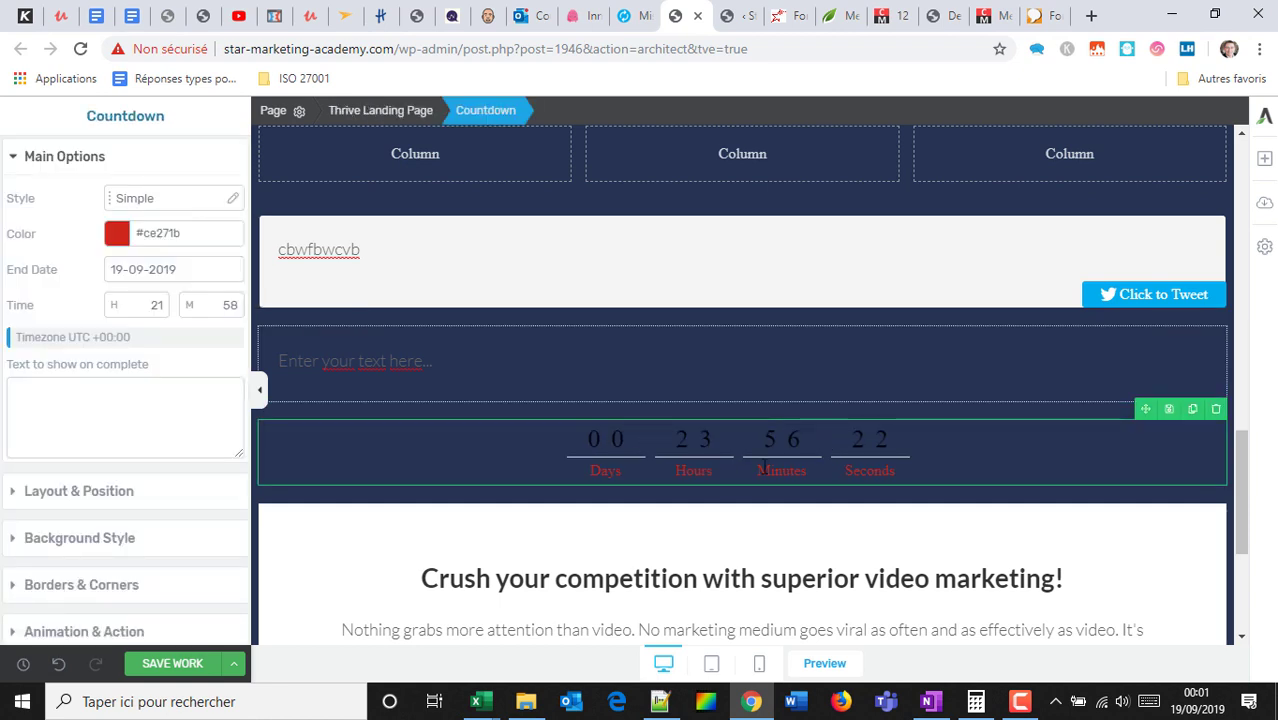
Add a Countdown Evergreen timer beneath the red countdown.
click(1263, 158)
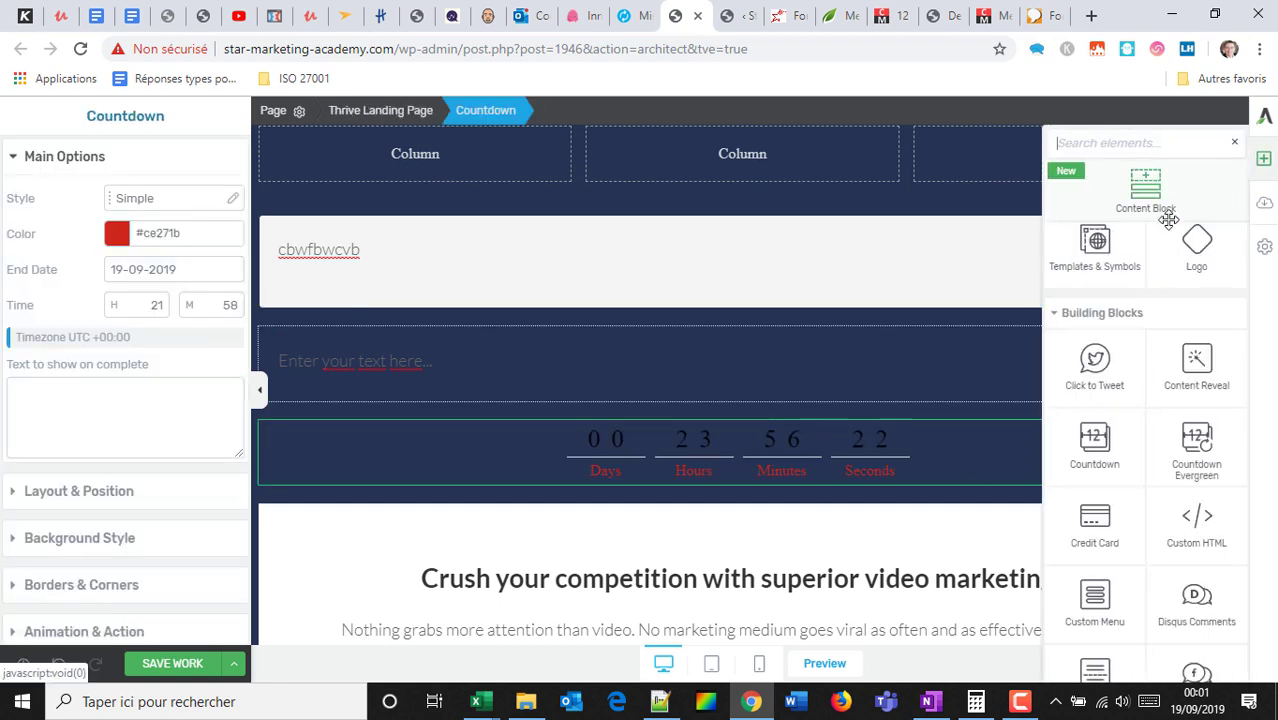
scroll(1159, 388, down, 1)
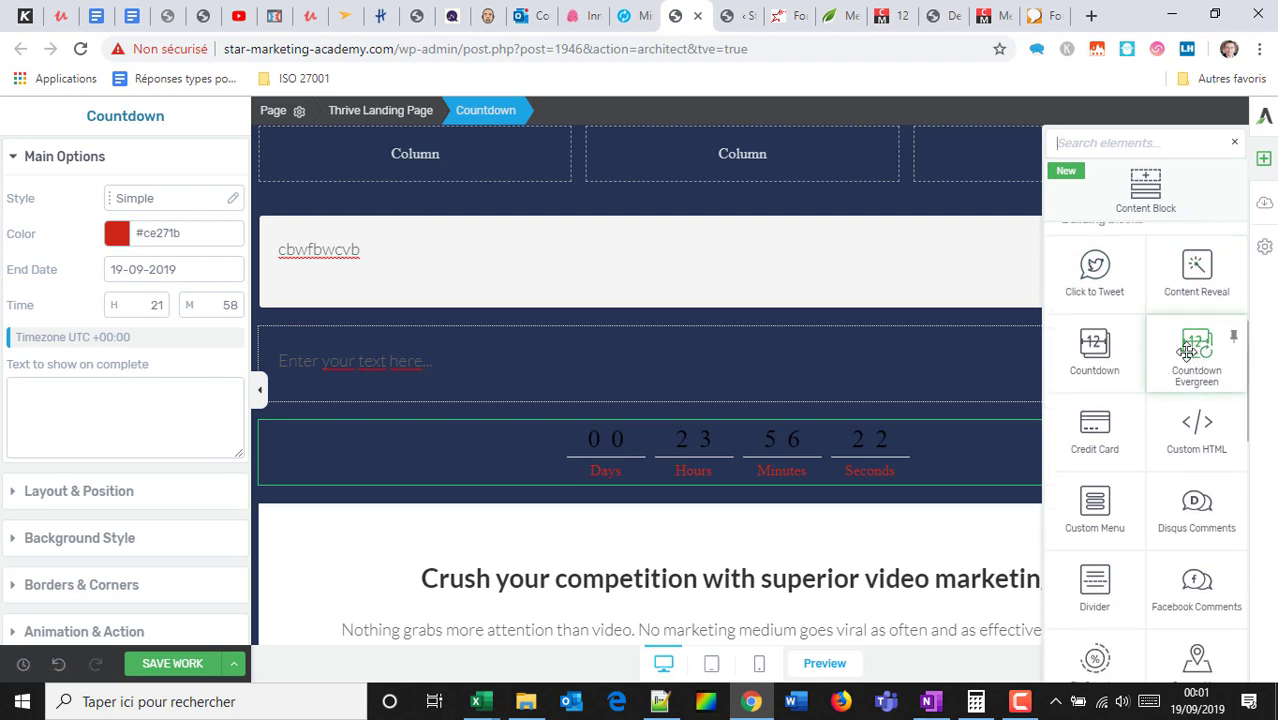
drag(1187, 352, 790, 416)
scroll(880, 432, down, 3)
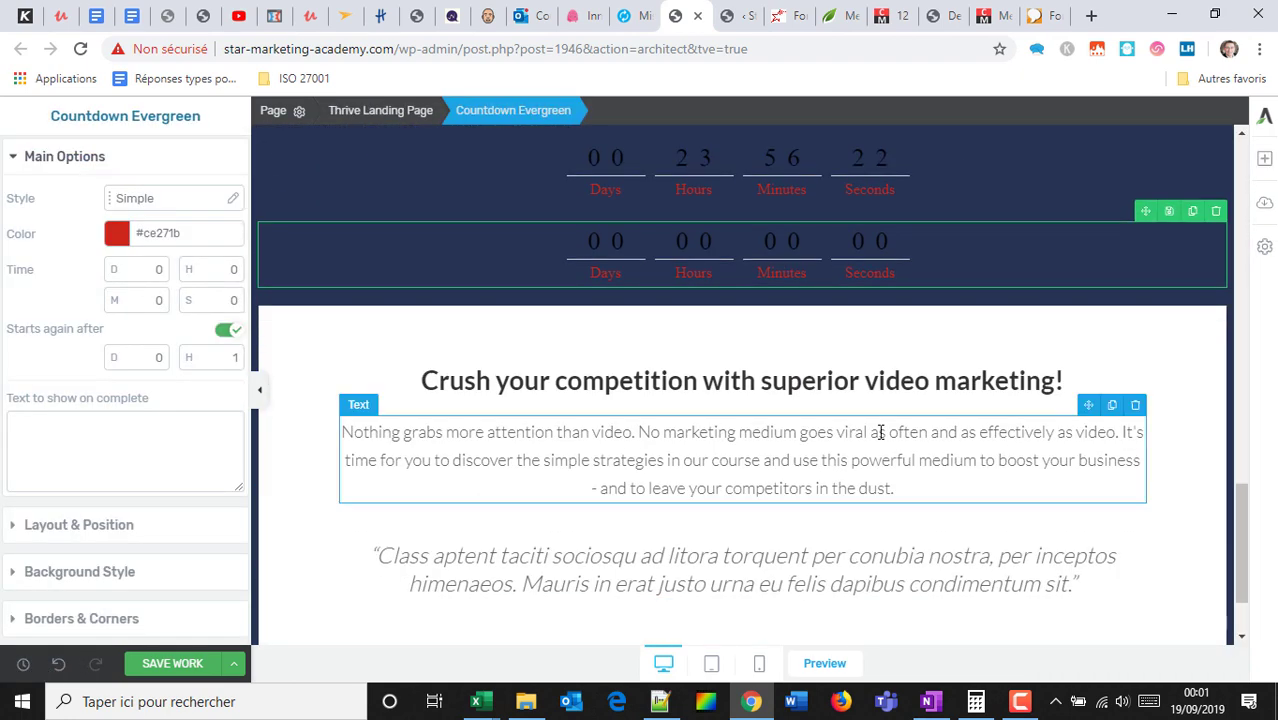
click(1264, 162)
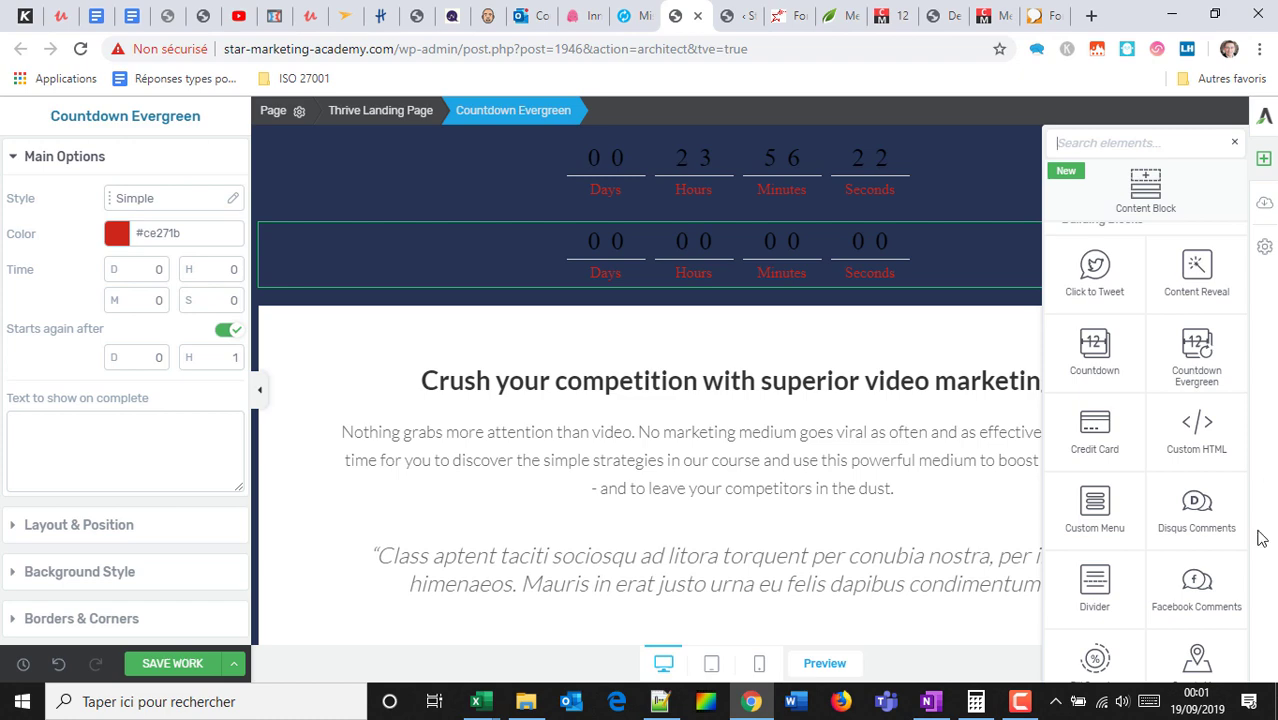
Add Credit Card icons below the countdowns and remove AMEX, Google Pay, Apple Pay and Bitcoin.
drag(1117, 405, 790, 318)
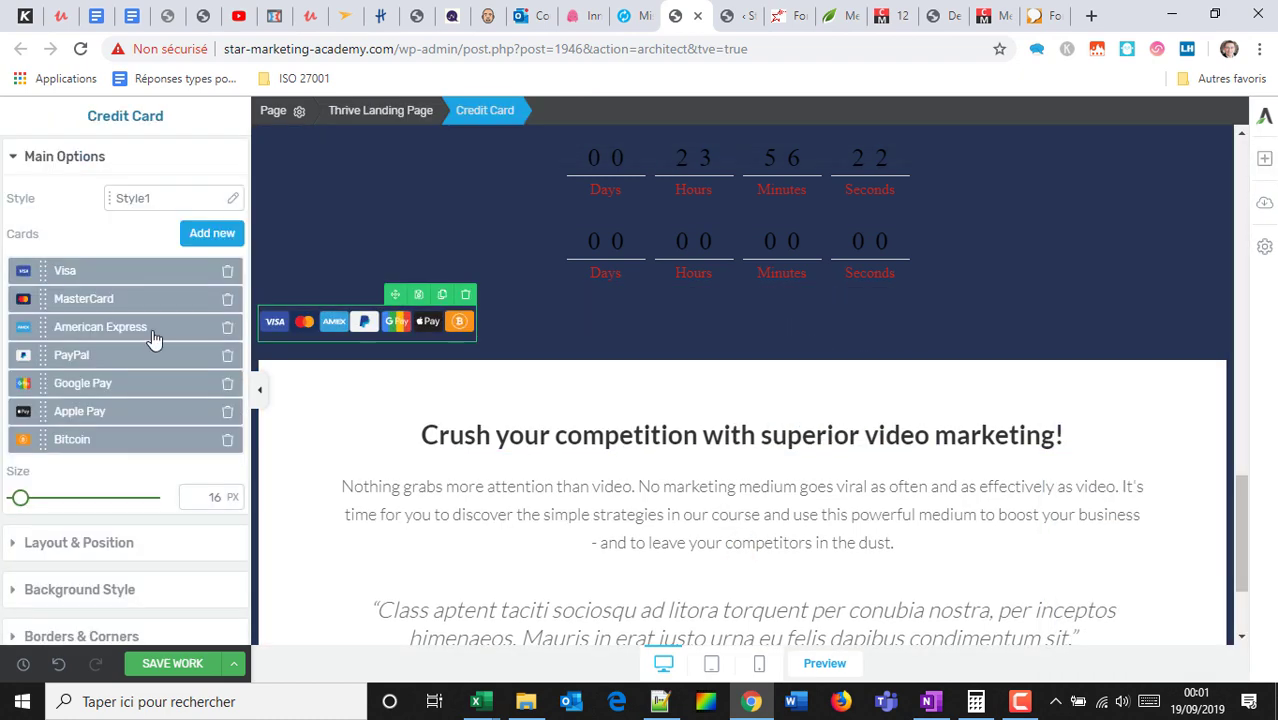
click(227, 329)
click(227, 357)
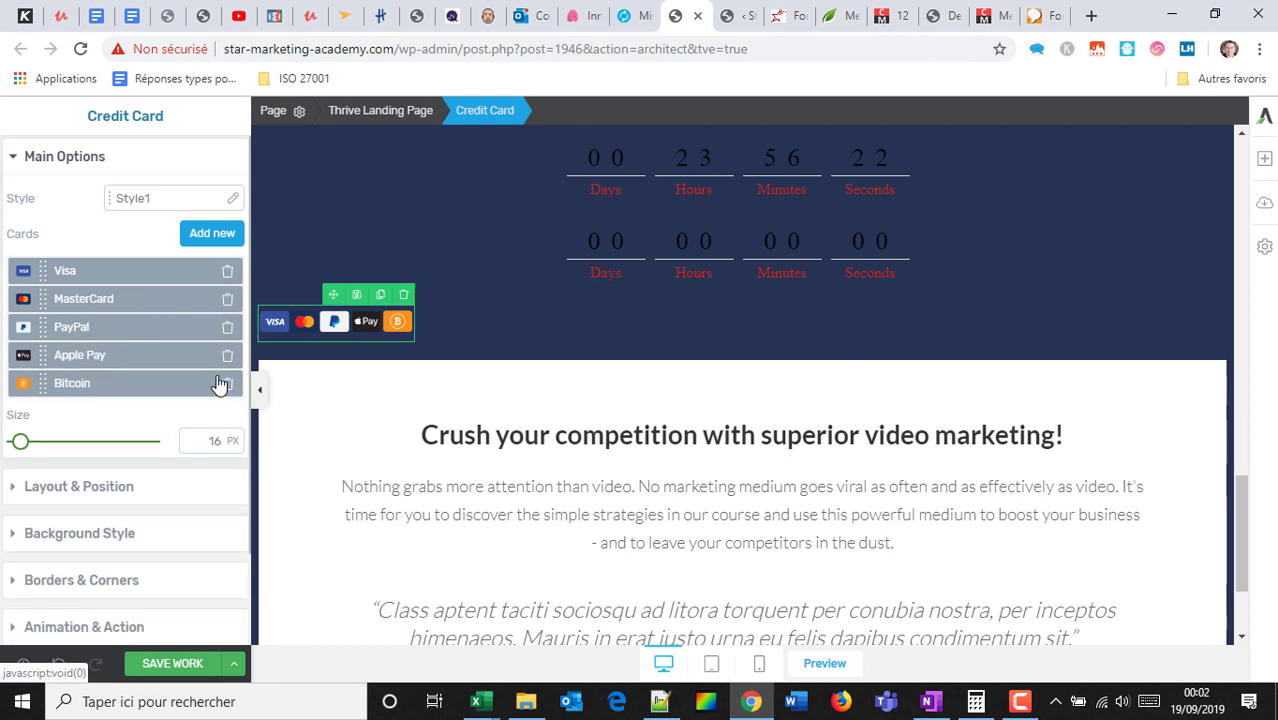
click(226, 364)
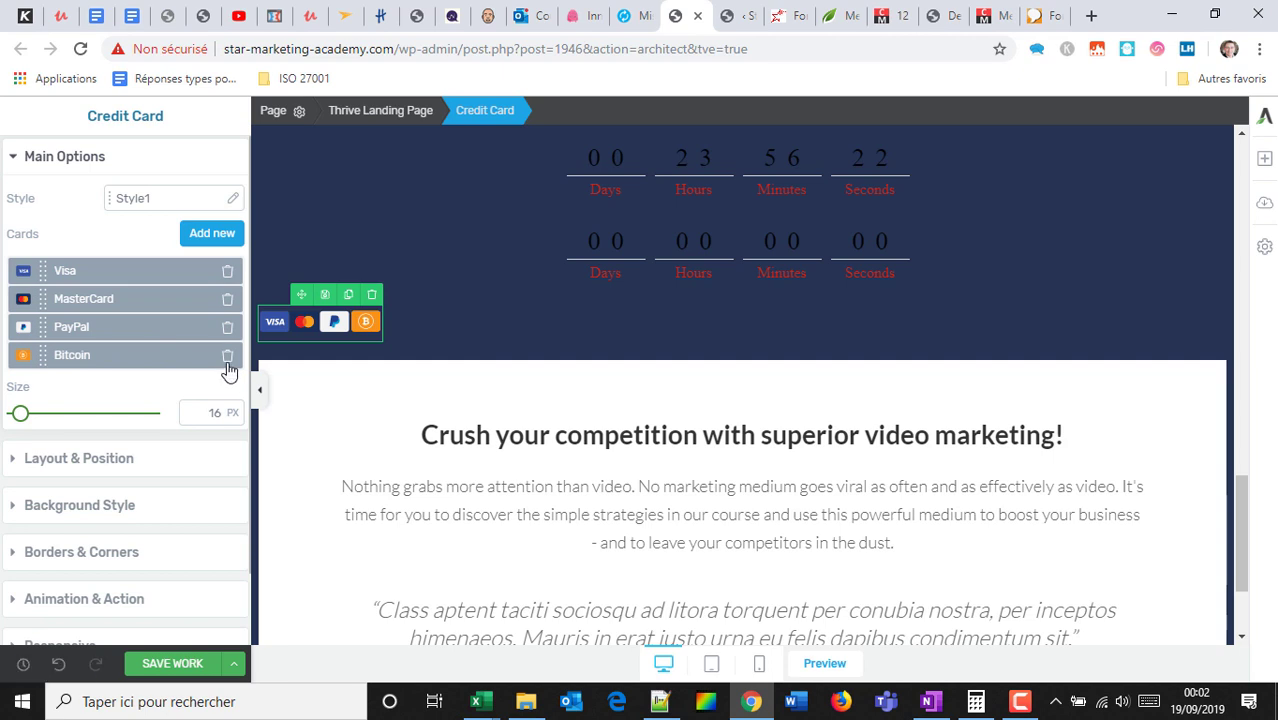
click(227, 357)
Enlarge the Visa, MasterCard and PayPal icons to 54 px and centre them.
drag(20, 387, 57, 388)
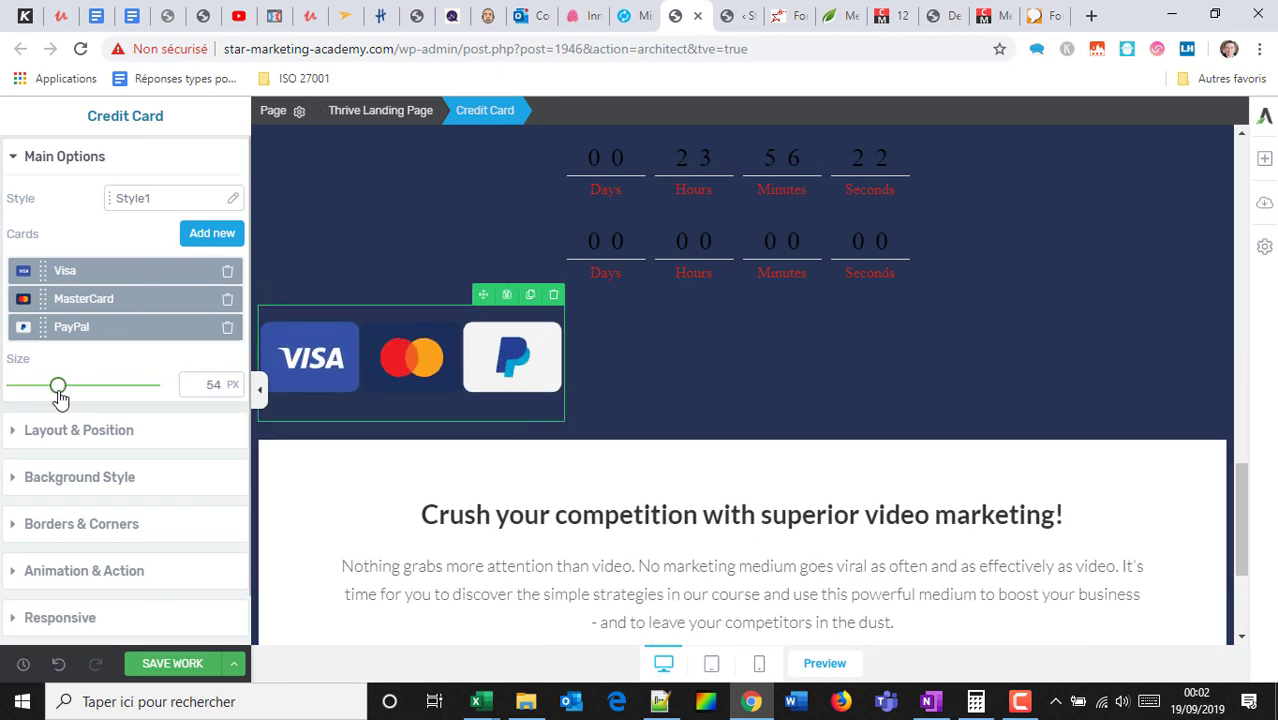
click(100, 432)
click(190, 589)
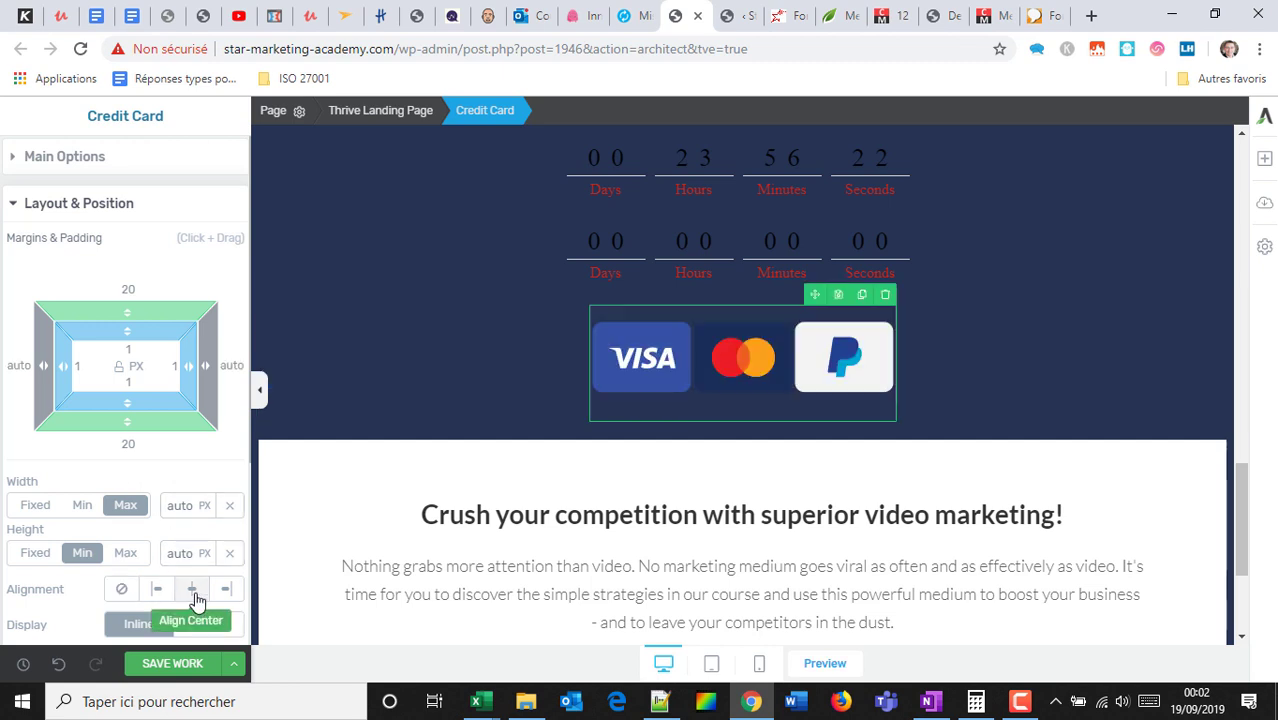
click(956, 456)
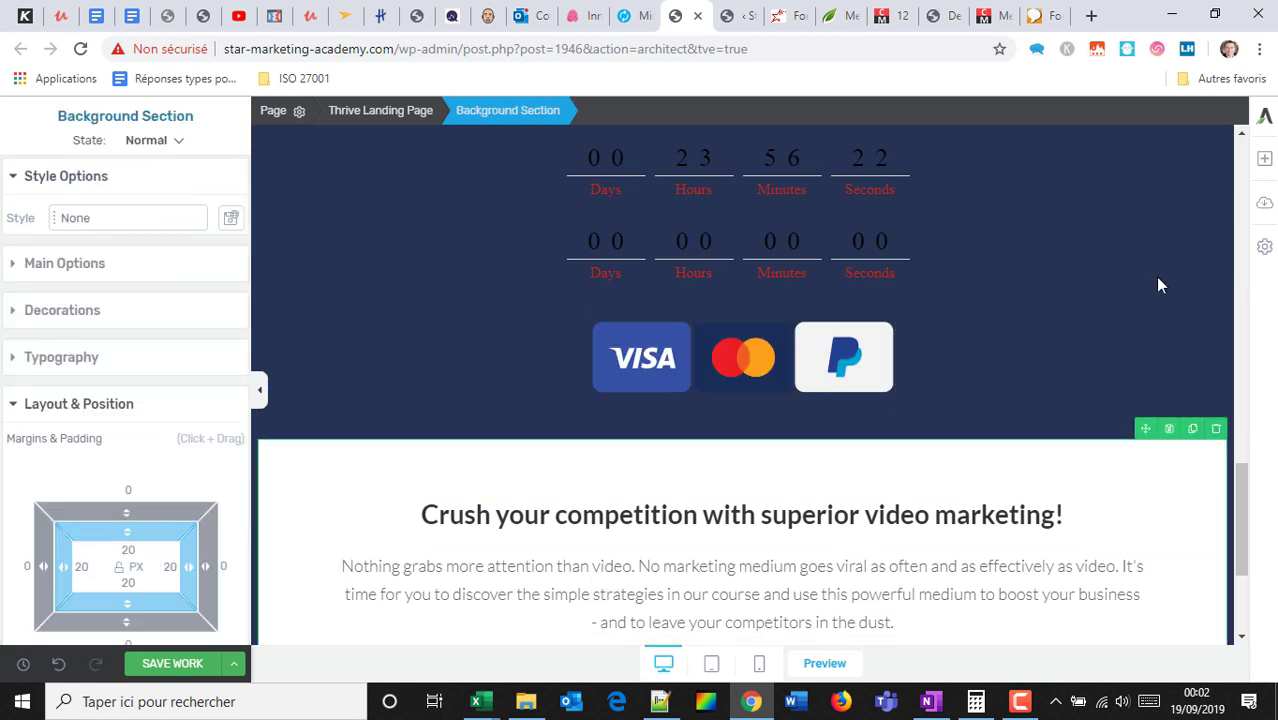
Place a Lead Generation form with Name, Email and Sign Up button below the card icons.
click(1267, 157)
scroll(1163, 330, down, 1)
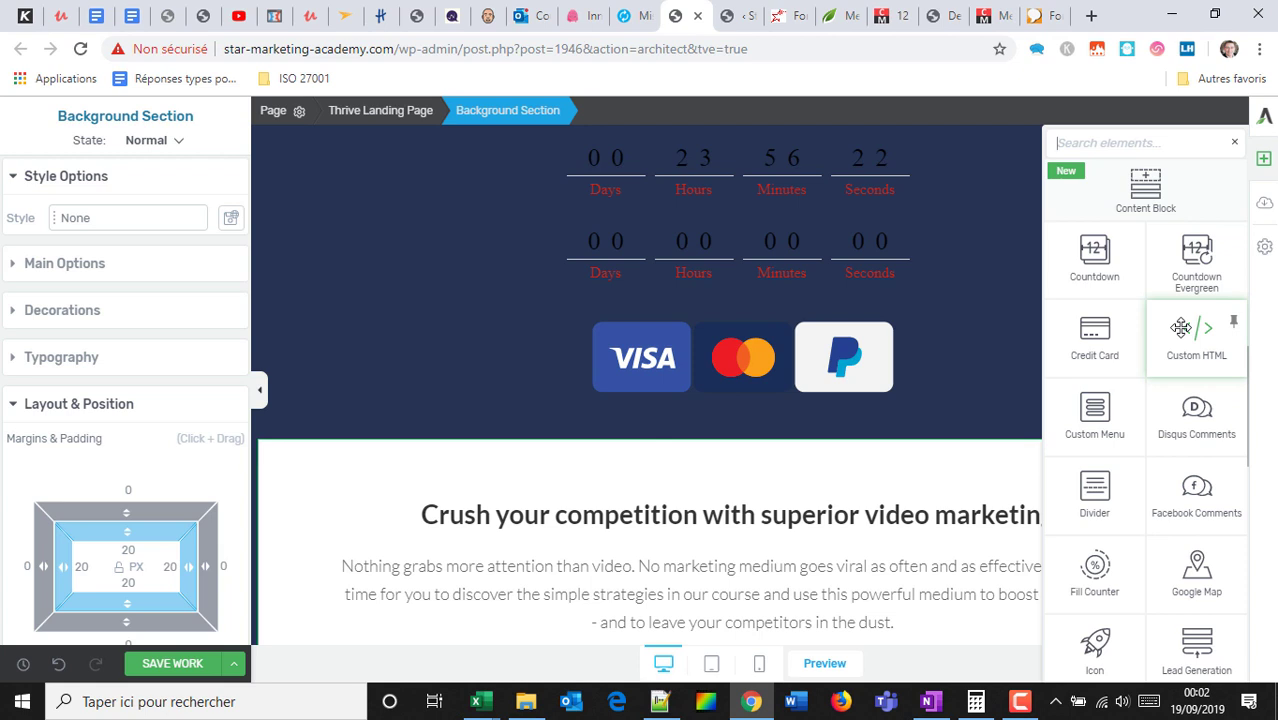
scroll(1182, 355, down, 1)
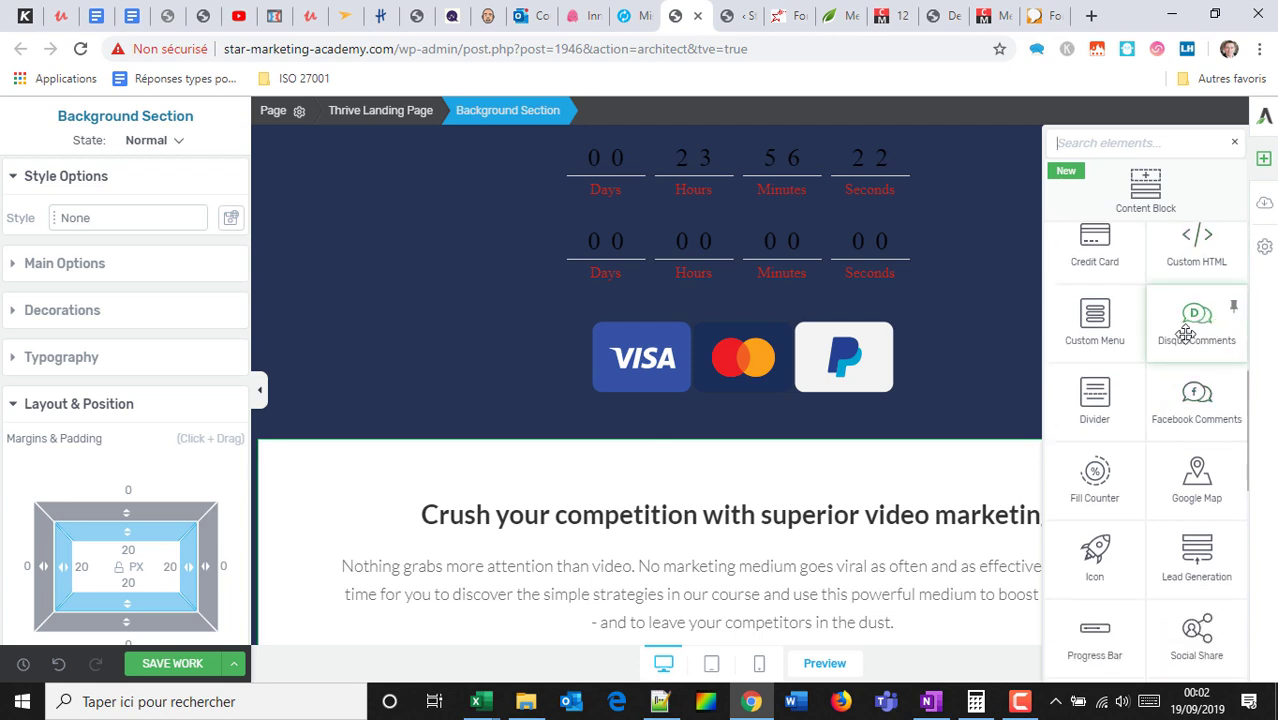
scroll(1190, 352, down, 1)
scroll(1187, 340, down, 1)
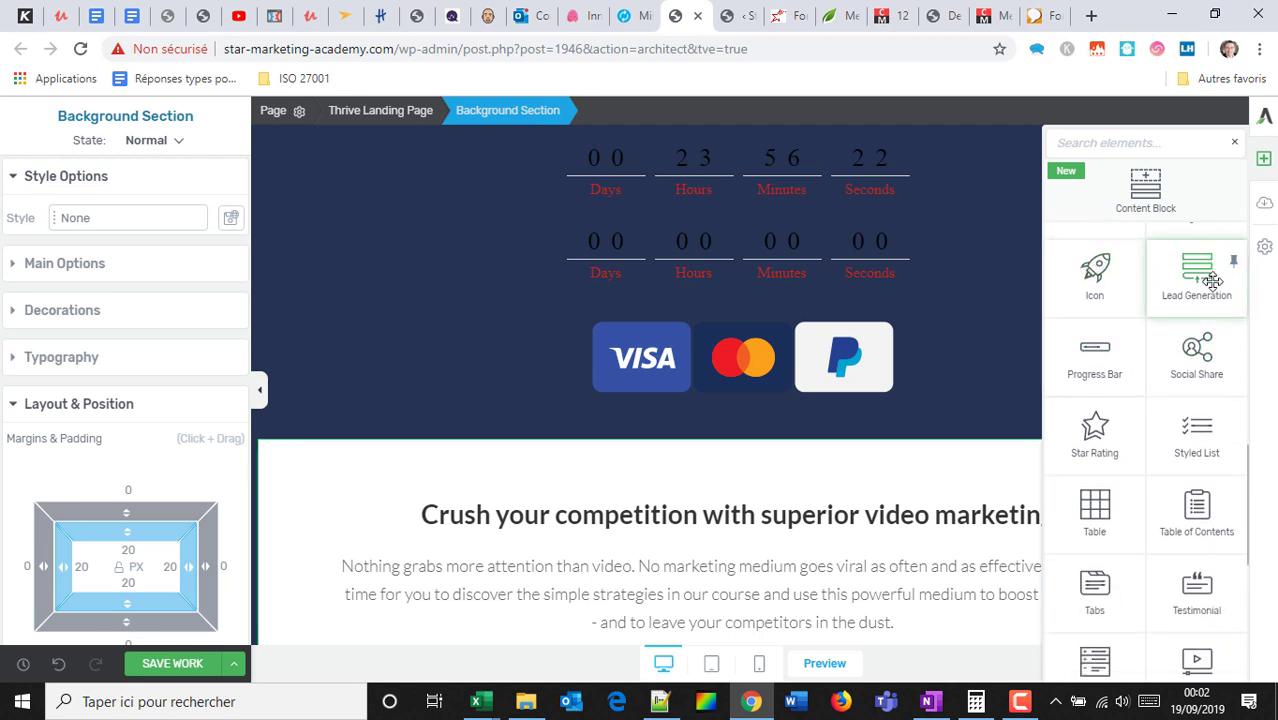
drag(1228, 268, 815, 480)
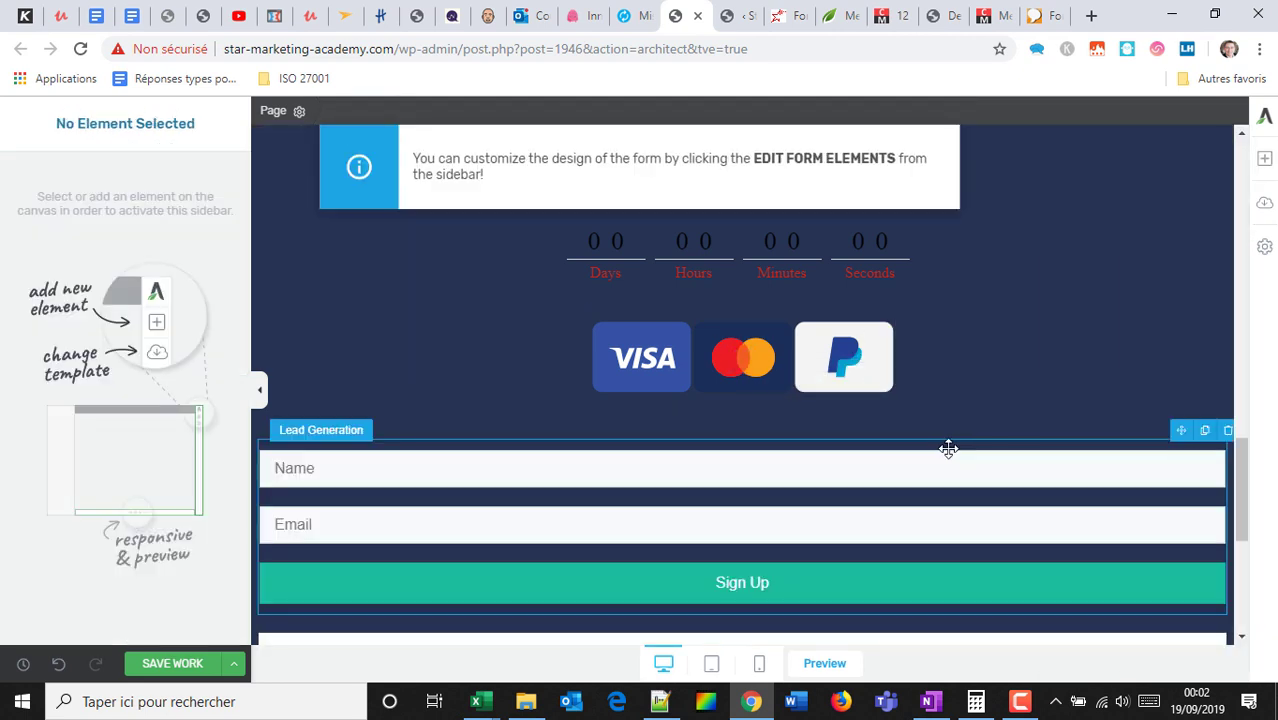
click(1263, 163)
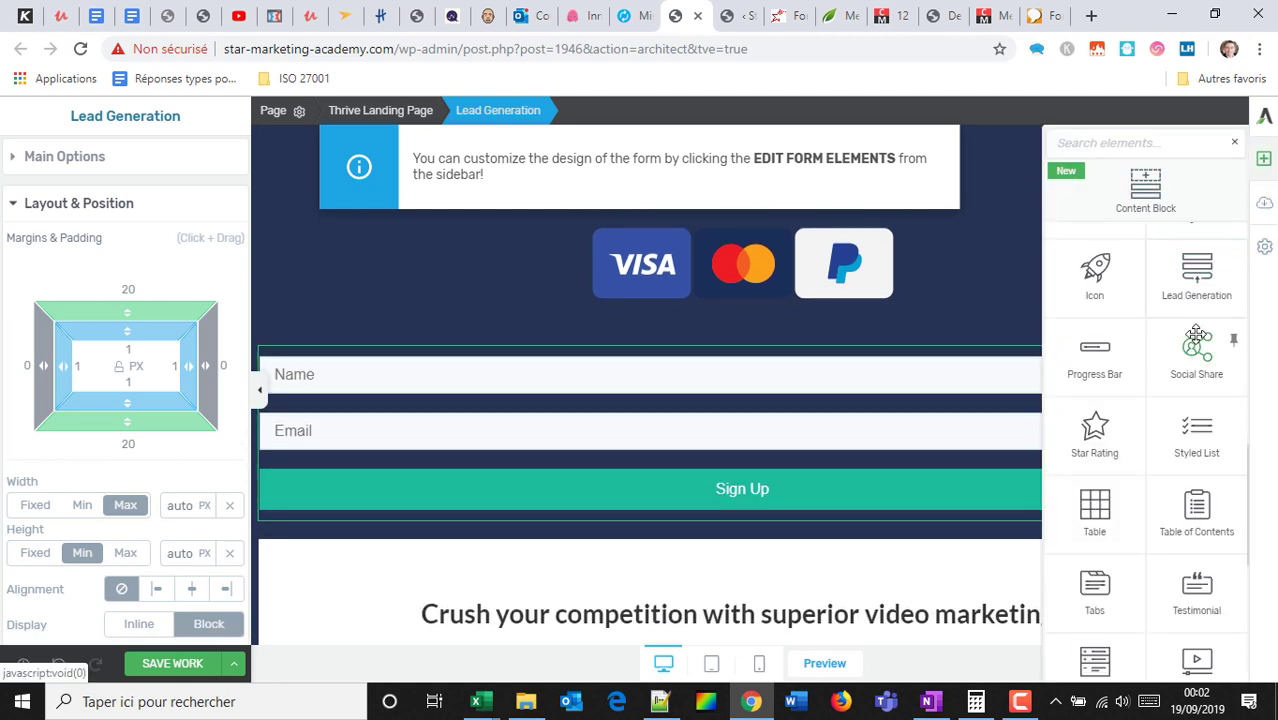
scroll(1196, 335, down, 2)
scroll(1183, 362, up, 1)
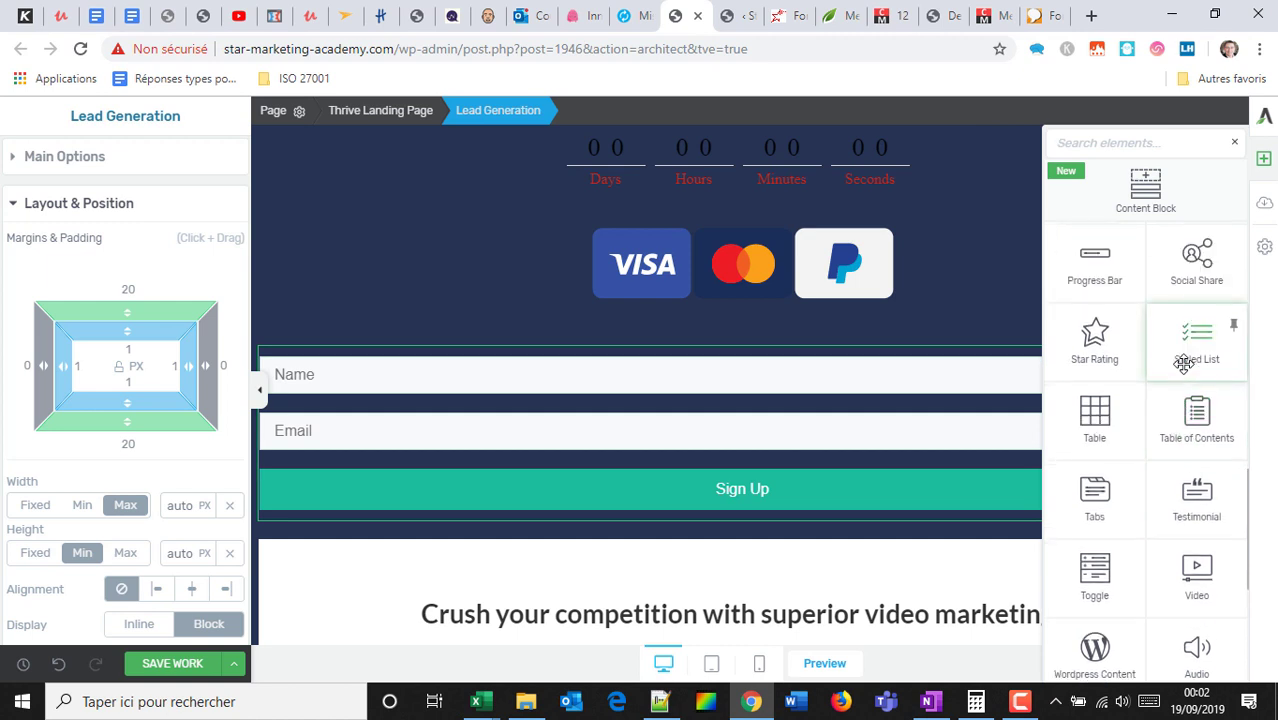
Insert a three-tab Tabs element below the Sign Up form, then drop a Testimonial beneath it.
scroll(1181, 350, down, 1)
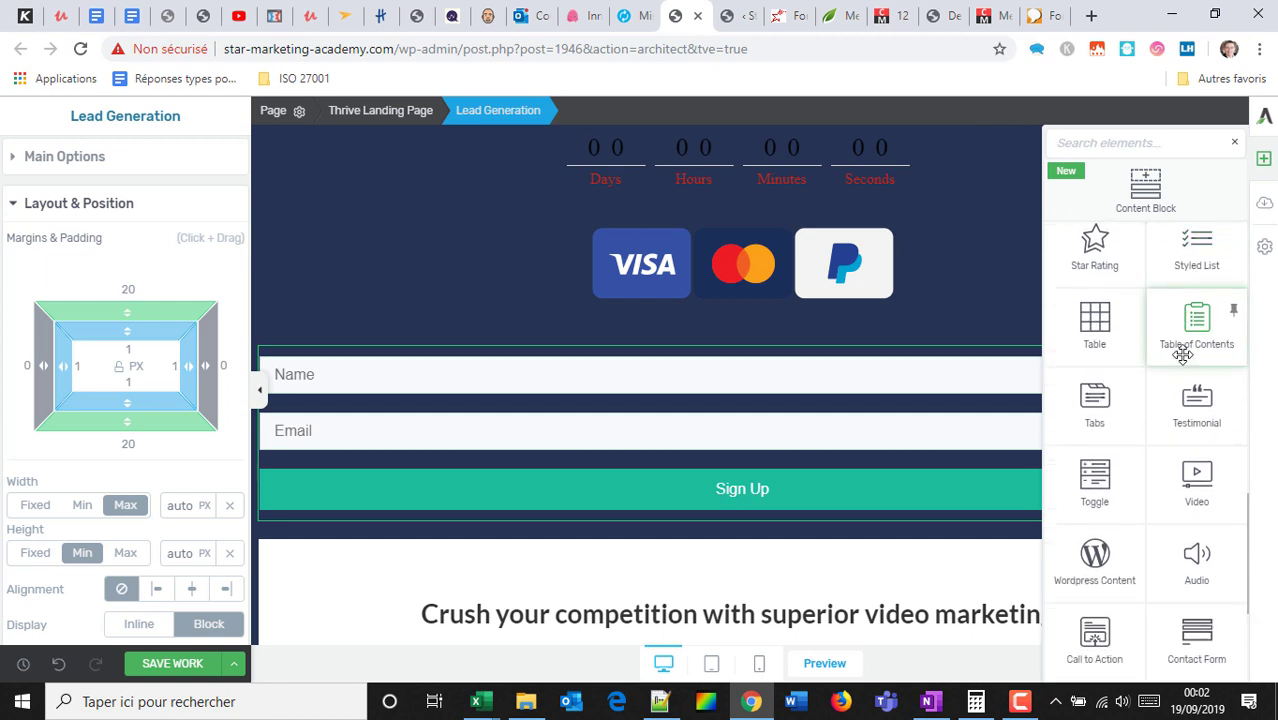
scroll(1192, 380, down, 1)
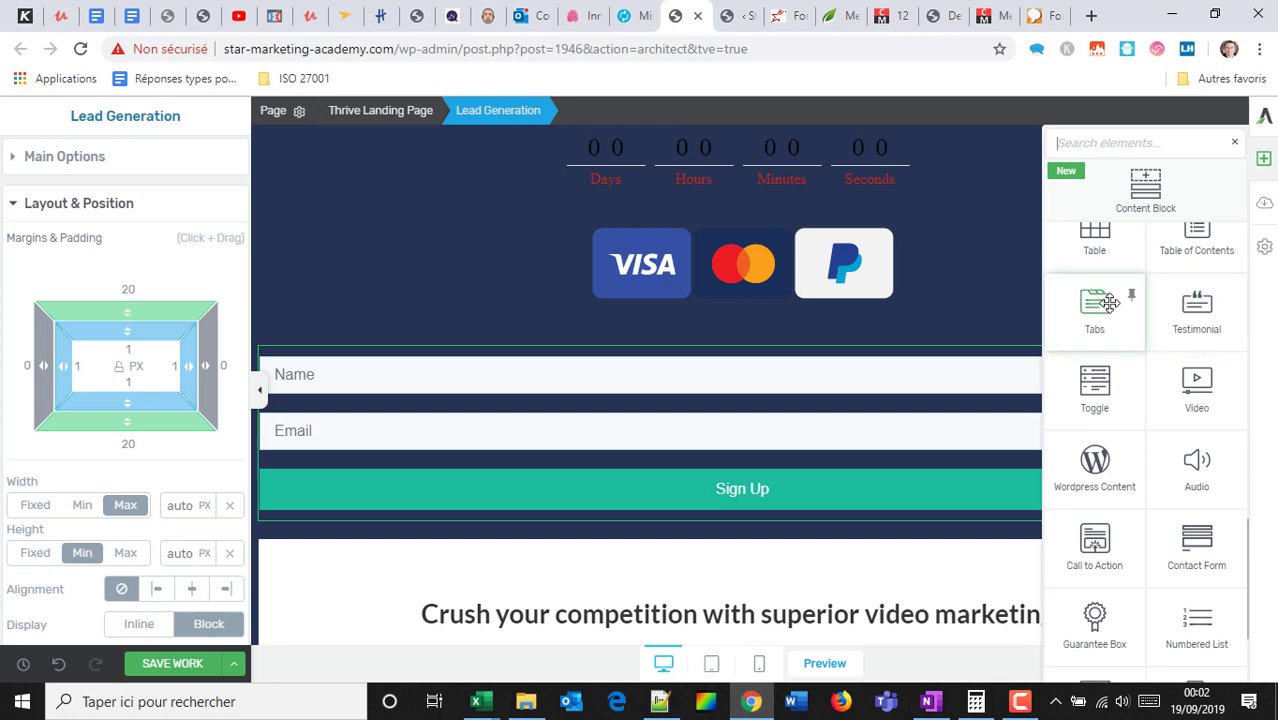
drag(1110, 303, 759, 571)
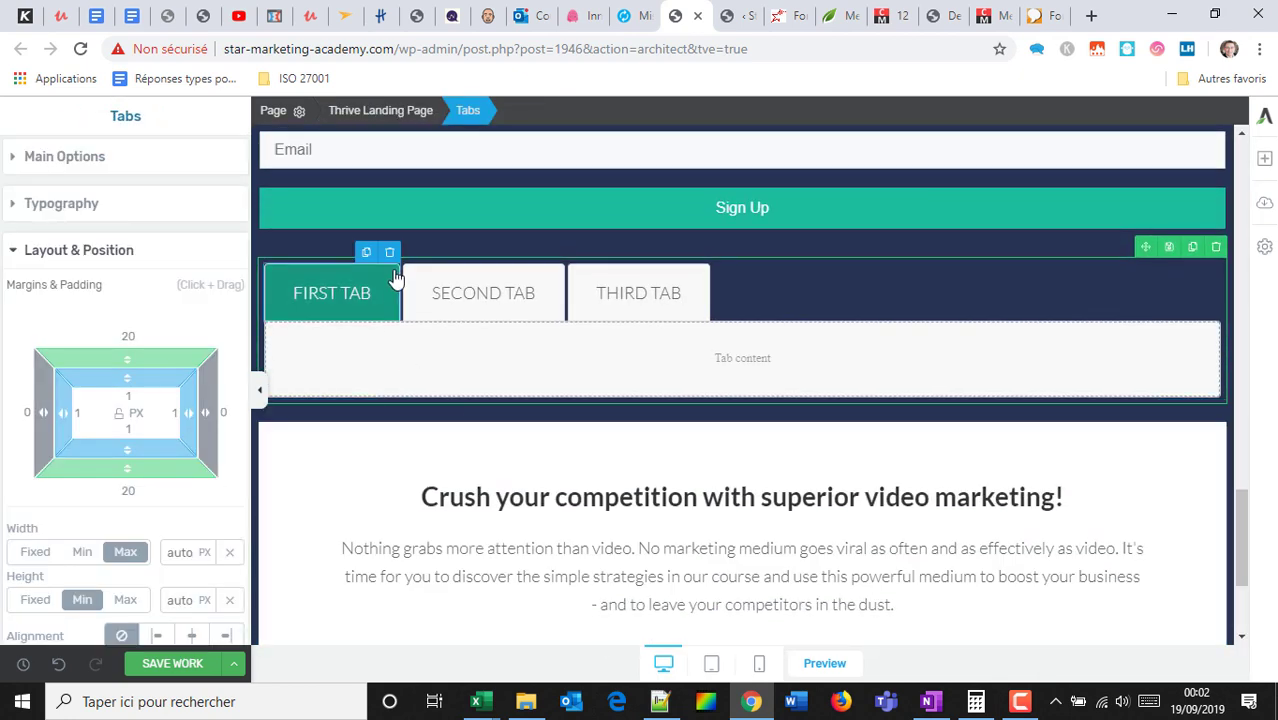
click(1264, 165)
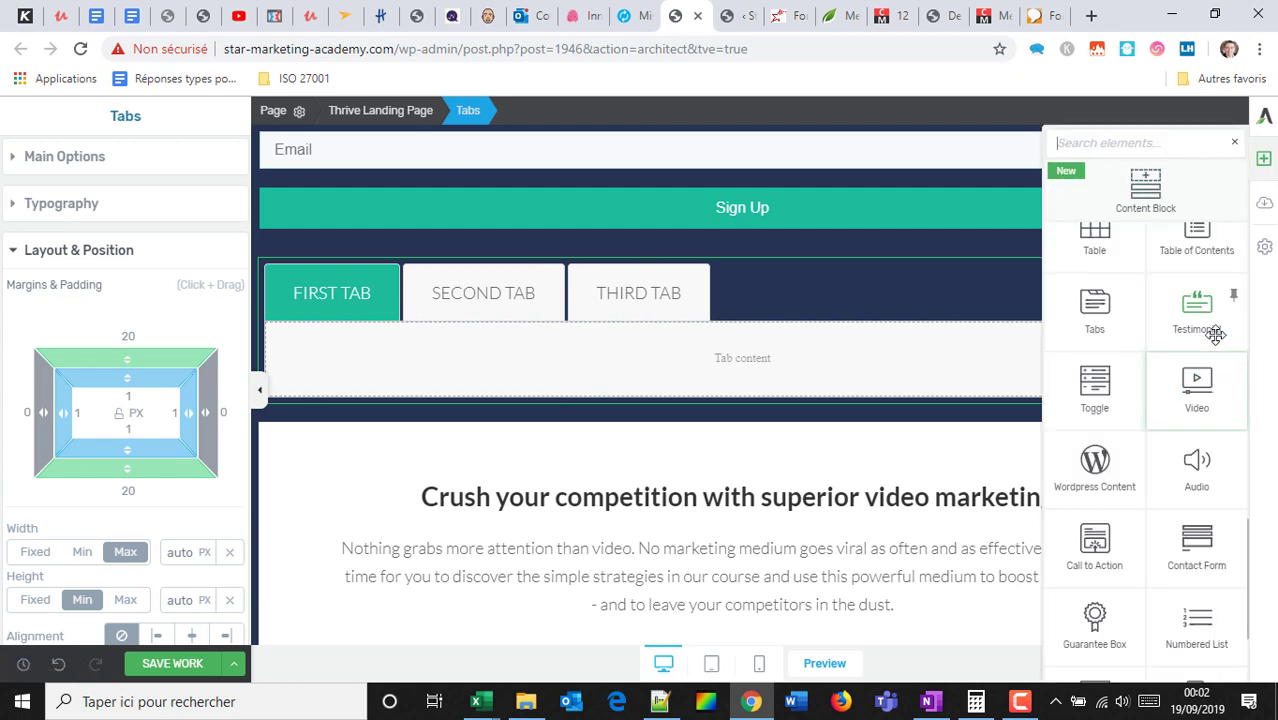
drag(1205, 305, 764, 453)
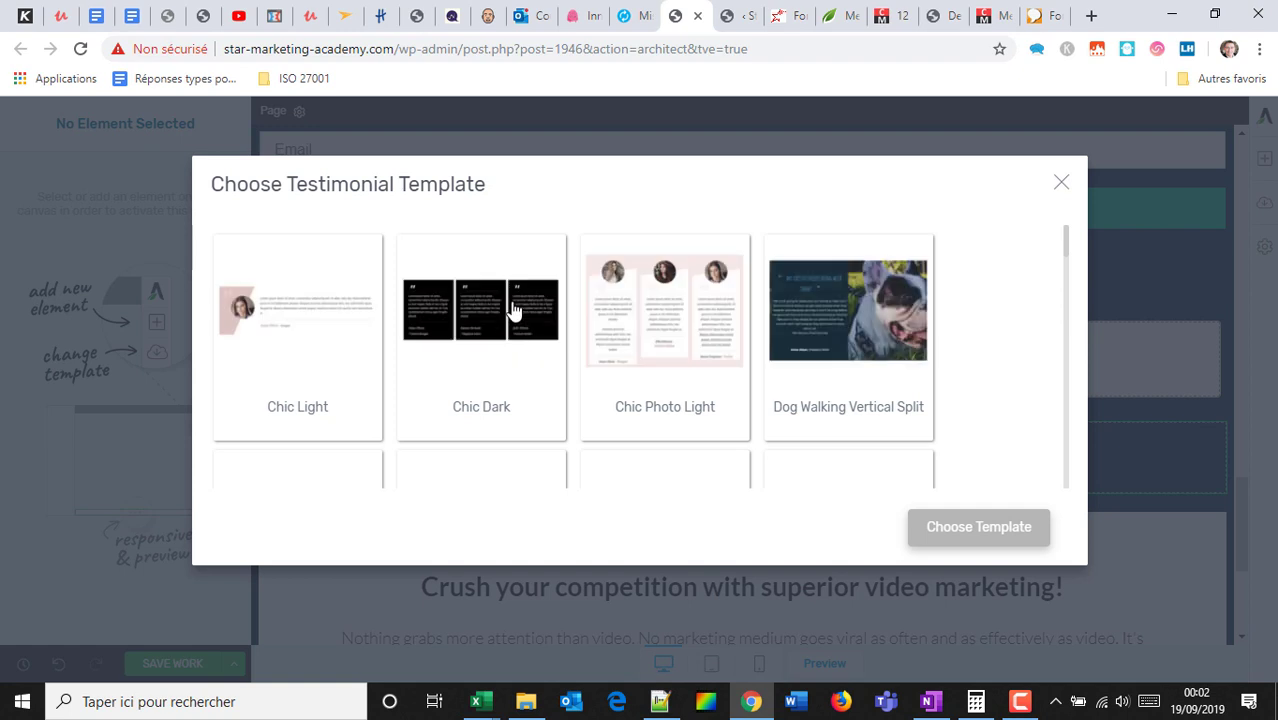
Apply the Chic Photo Light design to the new testimonial block.
click(665, 318)
scroll(787, 393, down, 5)
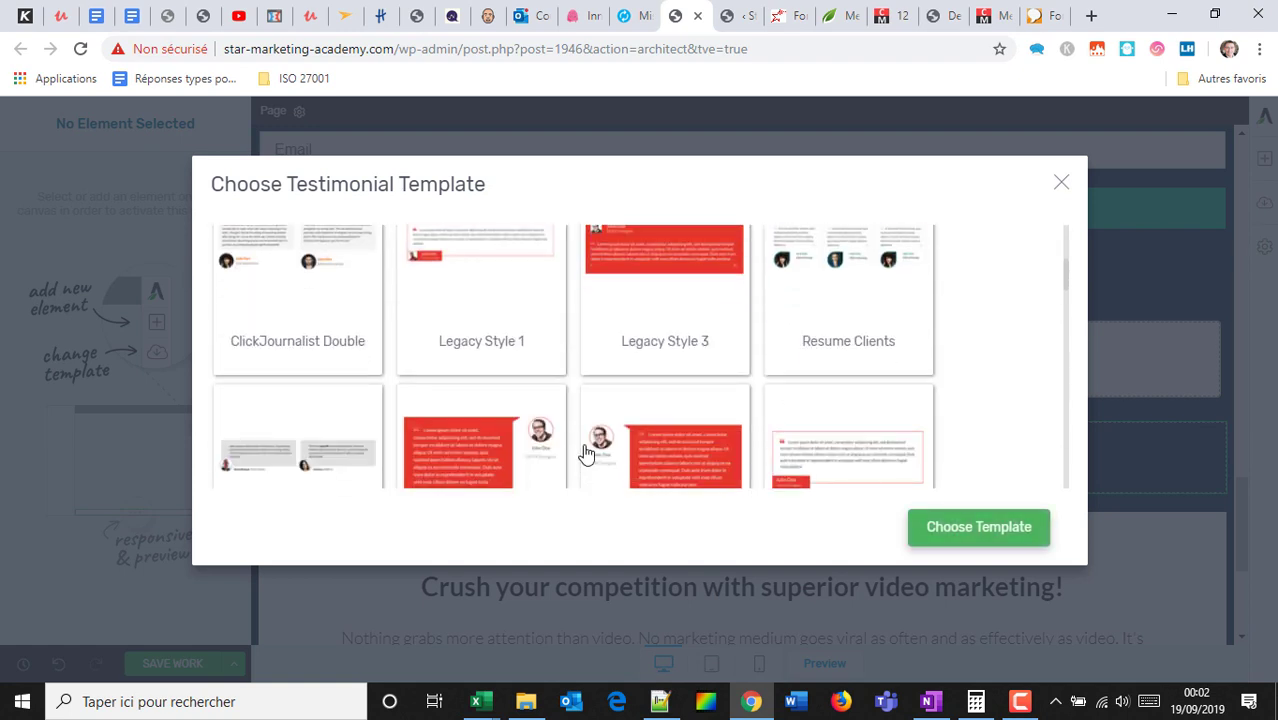
scroll(586, 453, down, 1)
click(943, 523)
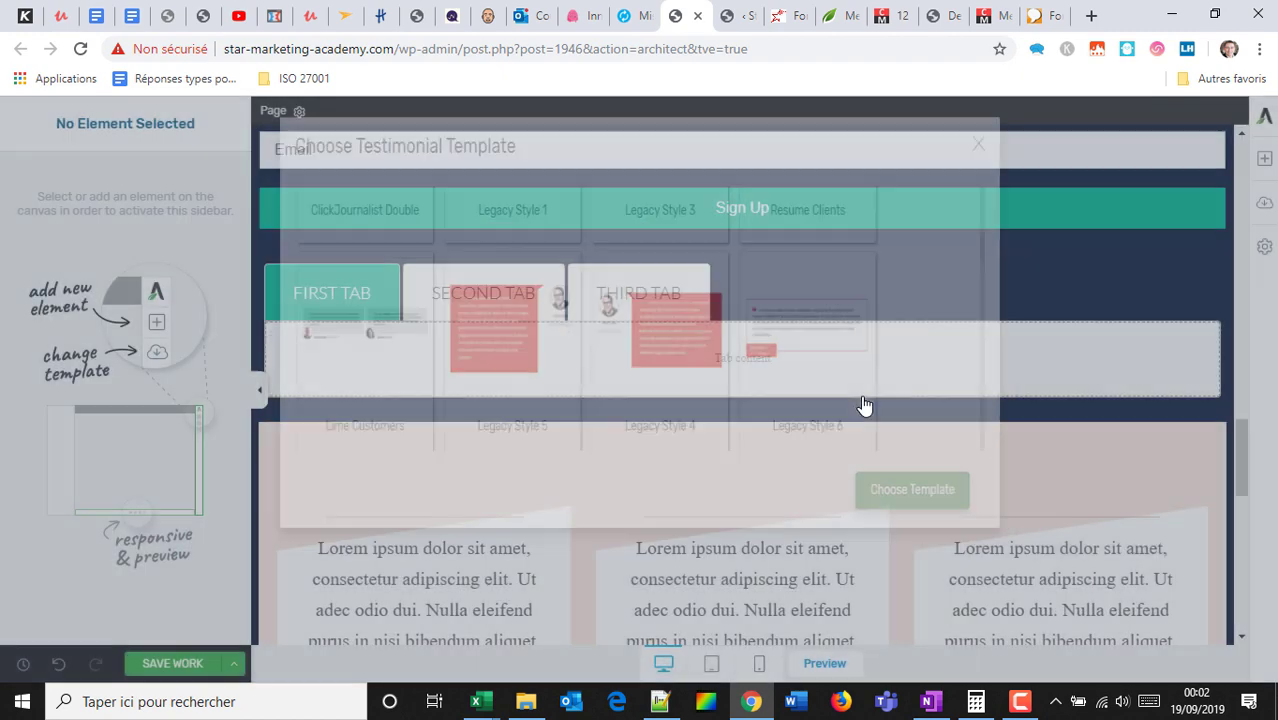
scroll(856, 414, down, 4)
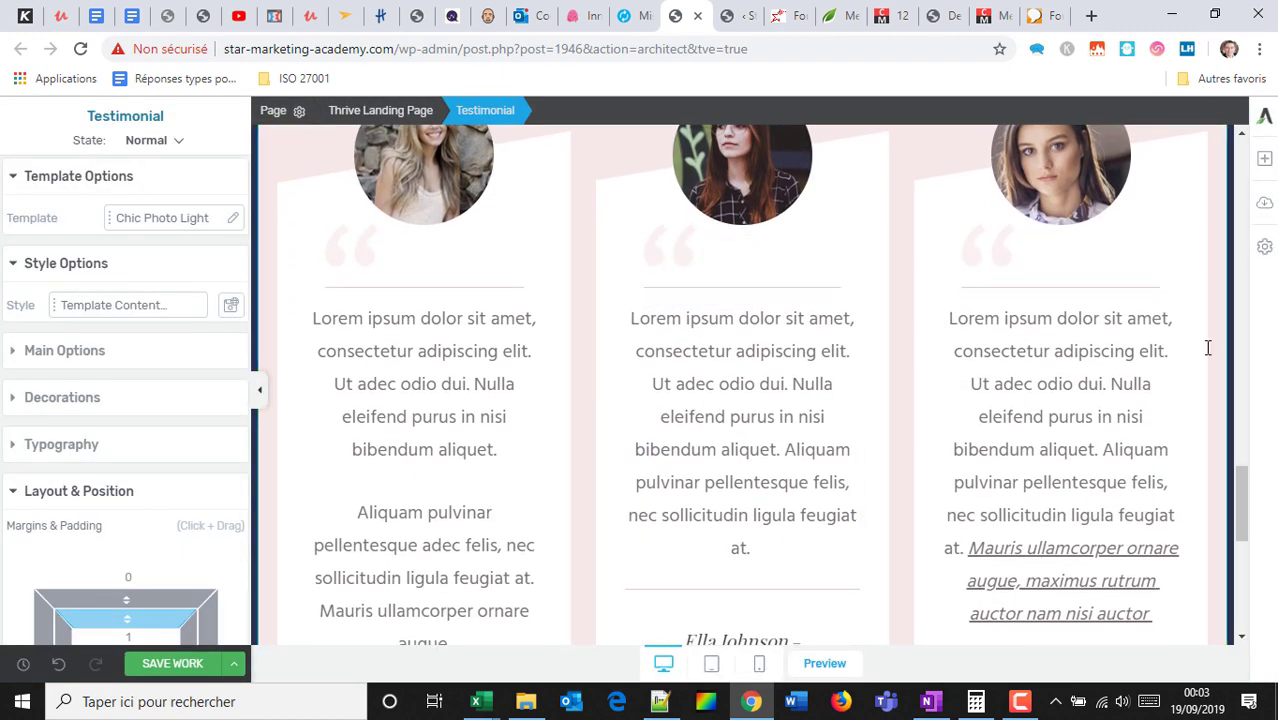
scroll(1087, 306, down, 2)
scroll(936, 266, up, 3)
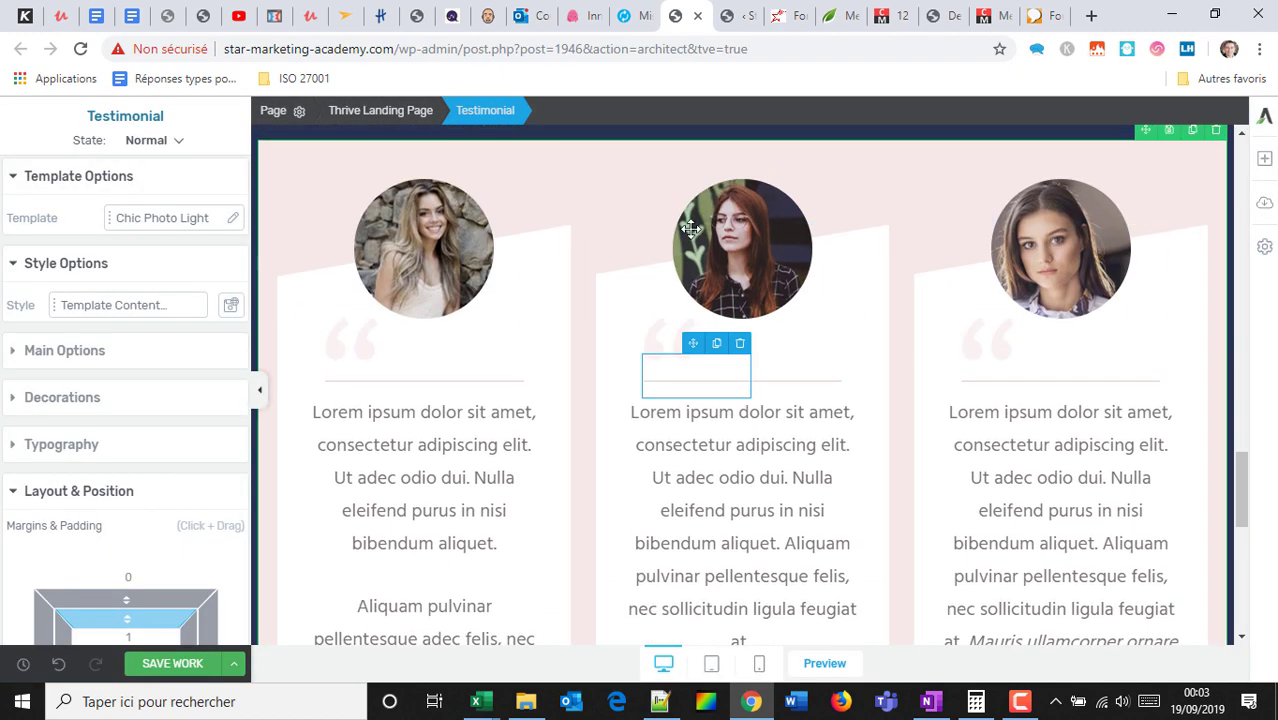
Replace the middle testimonial photo with a different woman's portrait from the media library.
click(690, 229)
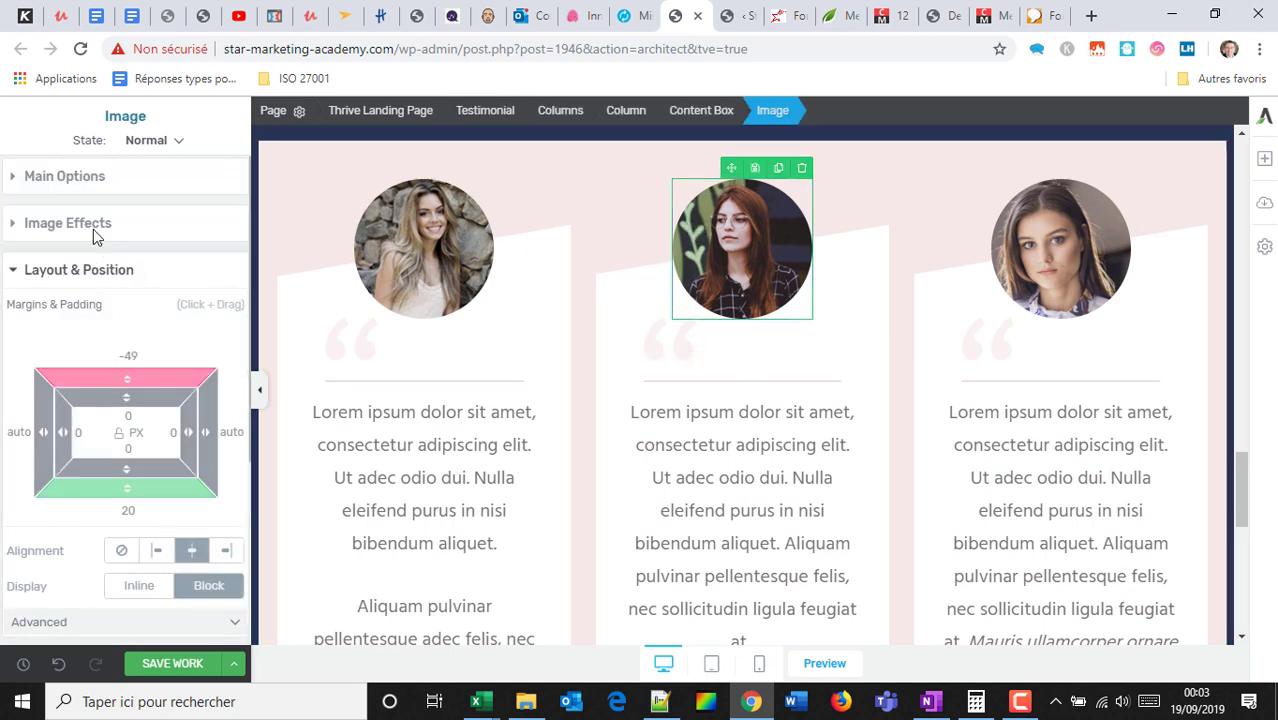
click(90, 180)
click(104, 258)
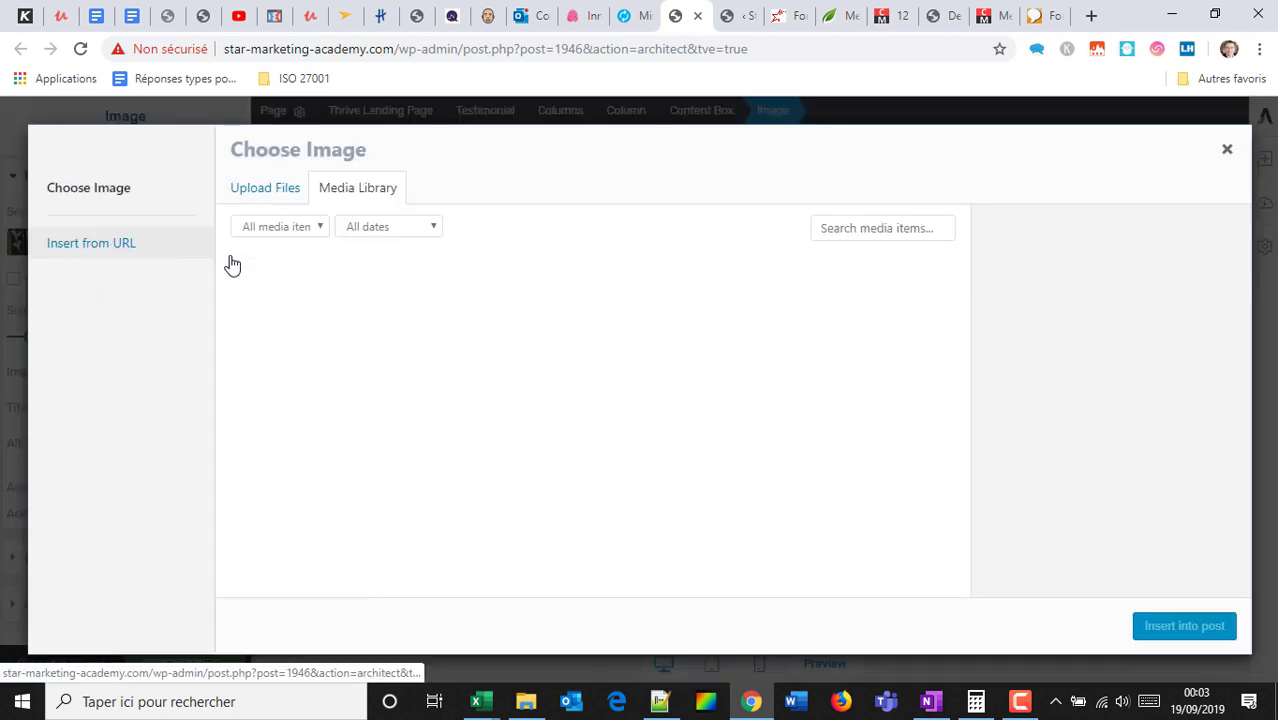
click(572, 338)
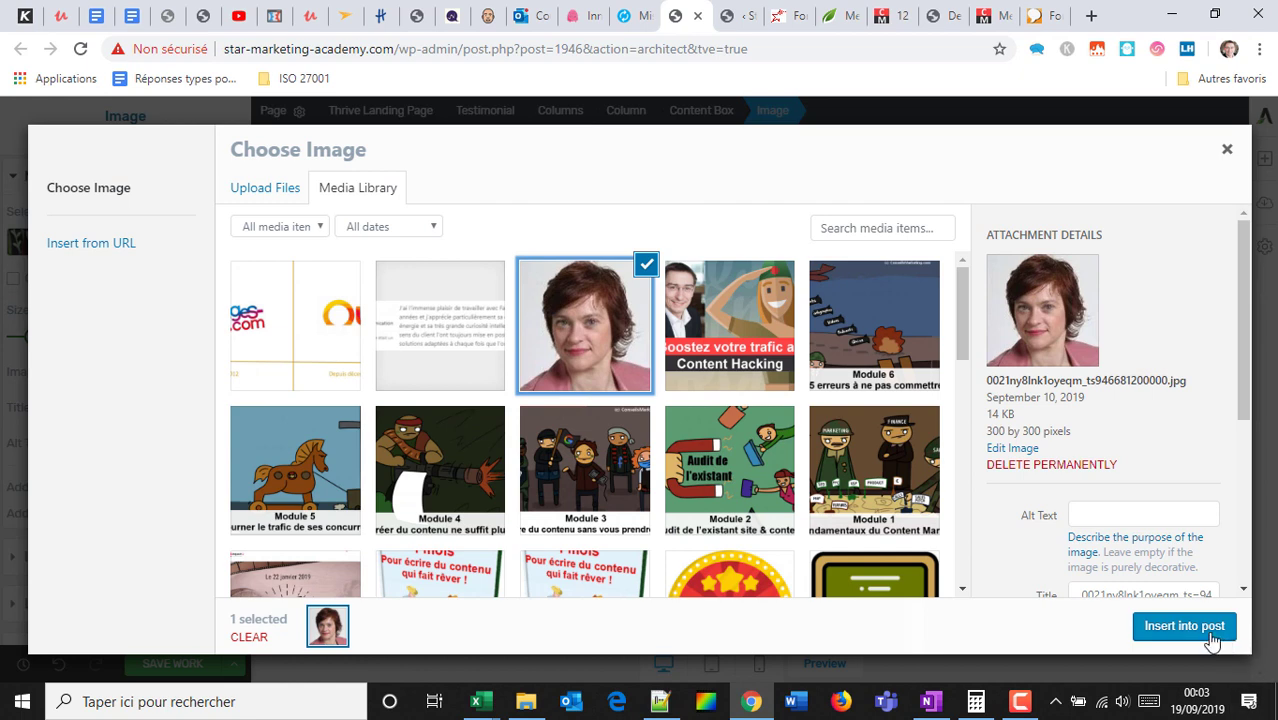
click(1184, 626)
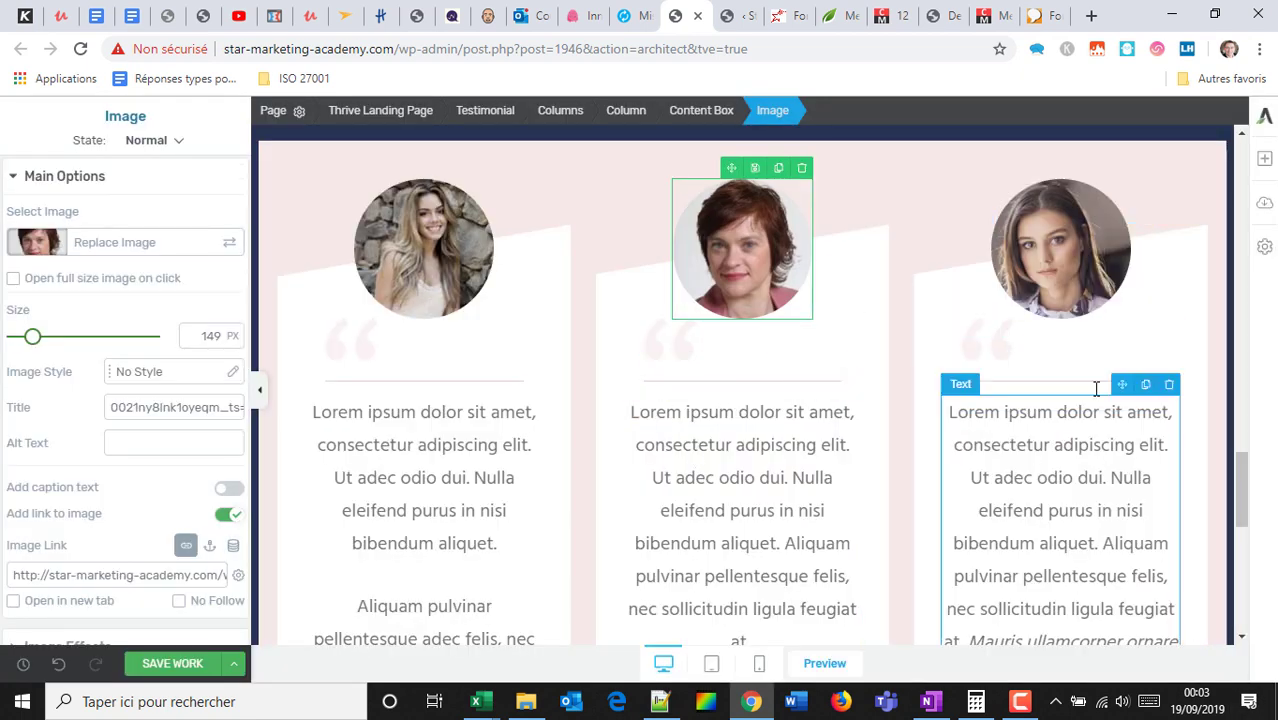
click(1264, 158)
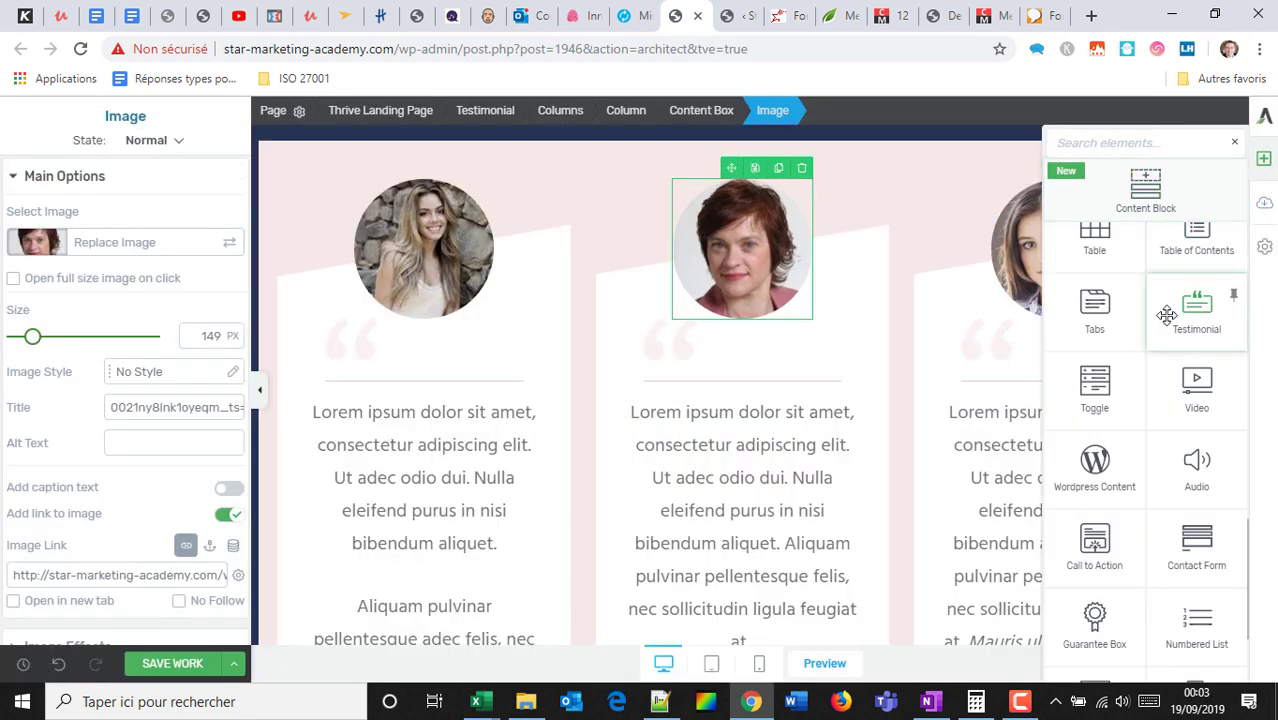
Drag a Video element into the middle testimonial column above its quote text.
scroll(1200, 330, down, 3)
scroll(1153, 340, up, 6)
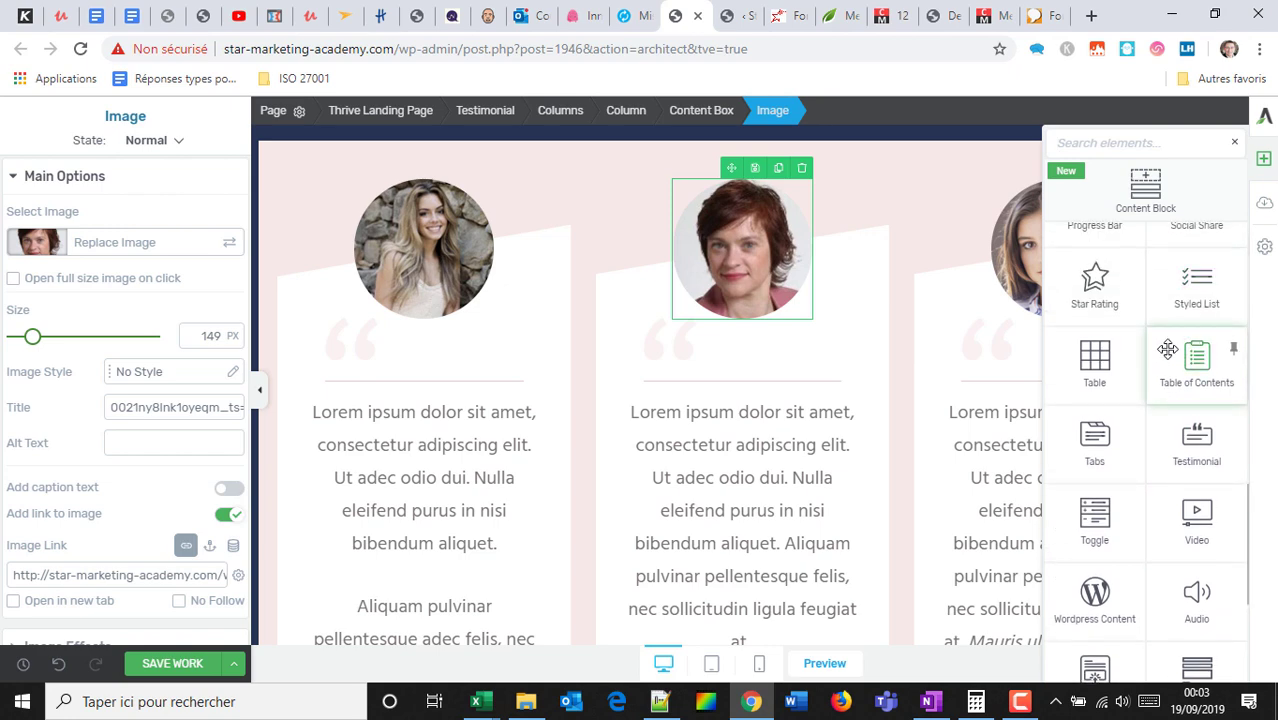
scroll(1172, 358, down, 3)
drag(1183, 367, 729, 205)
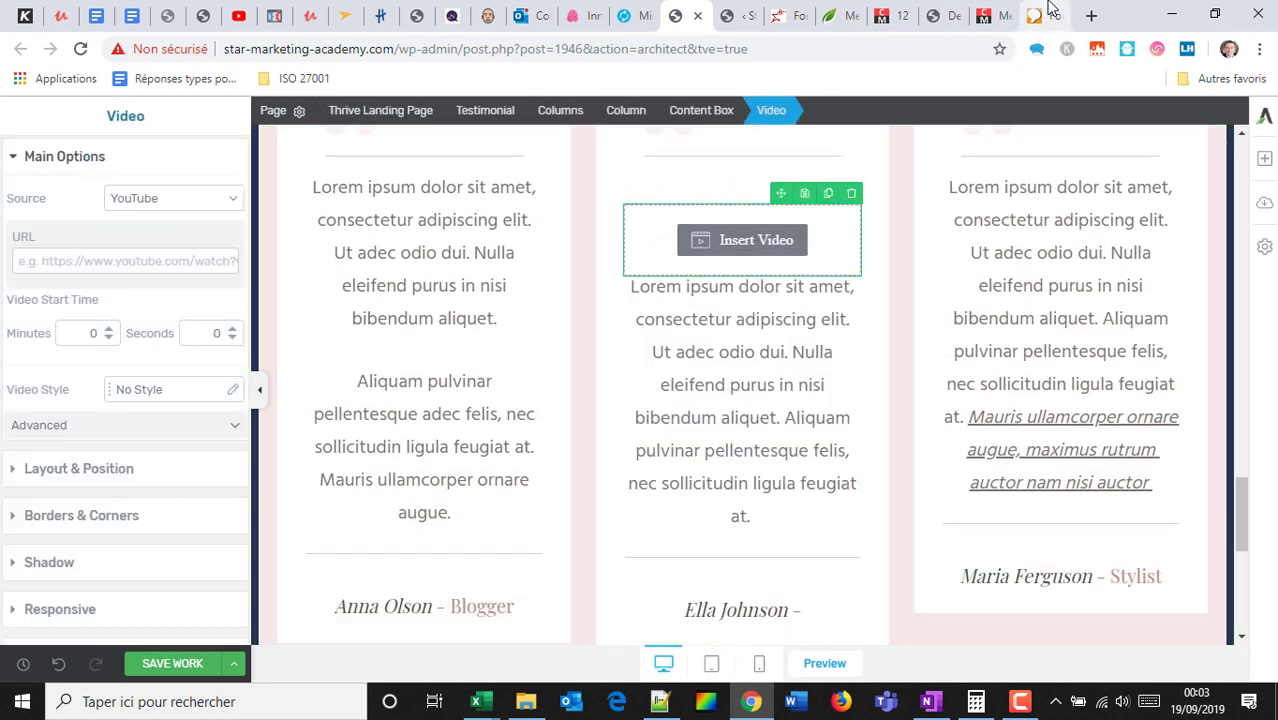
Copy the Thor.VS the Frost Giants video link from youtube.com in a new tab, then return to the editor.
click(1091, 15)
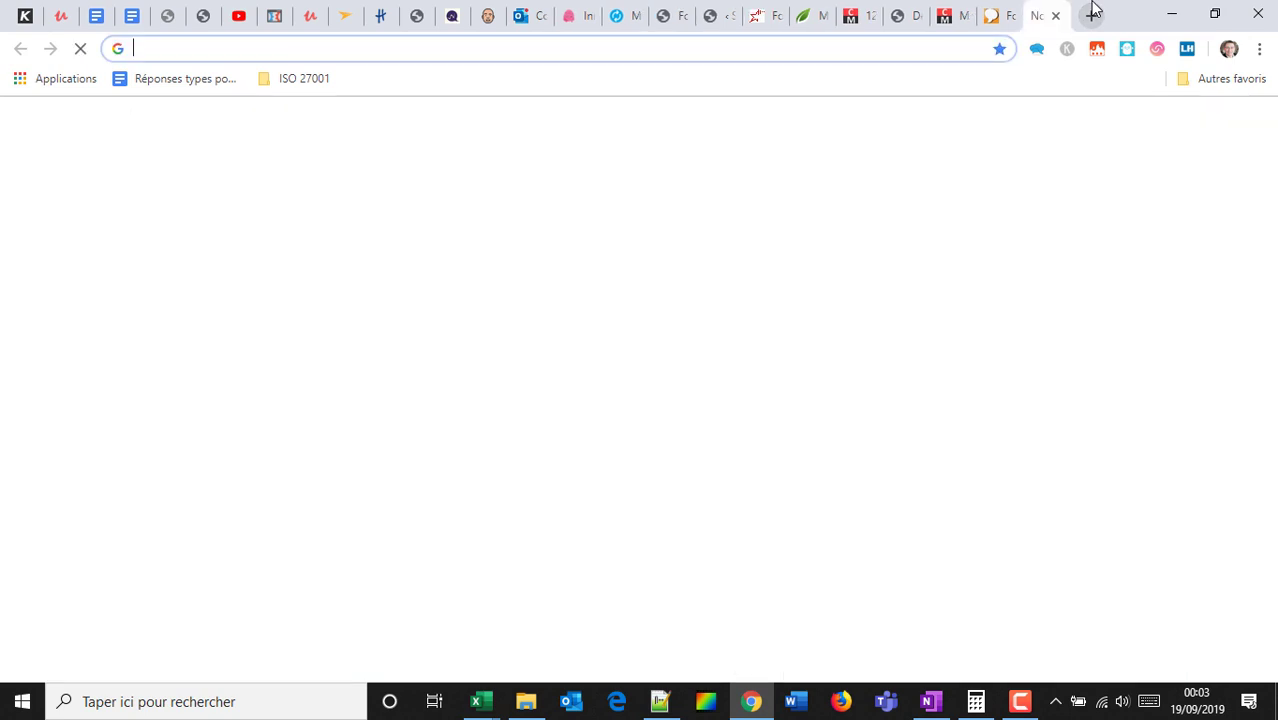
text(youtube.com)
key(Return)
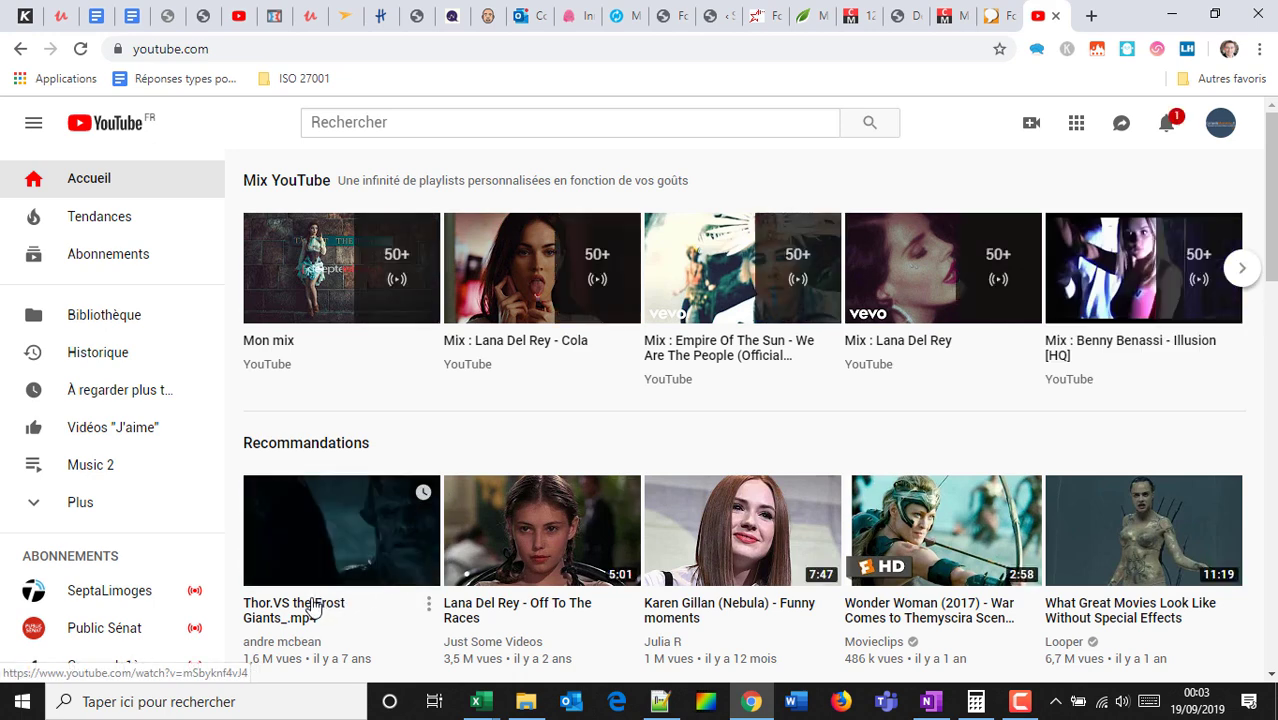
right_click(315, 600)
click(420, 518)
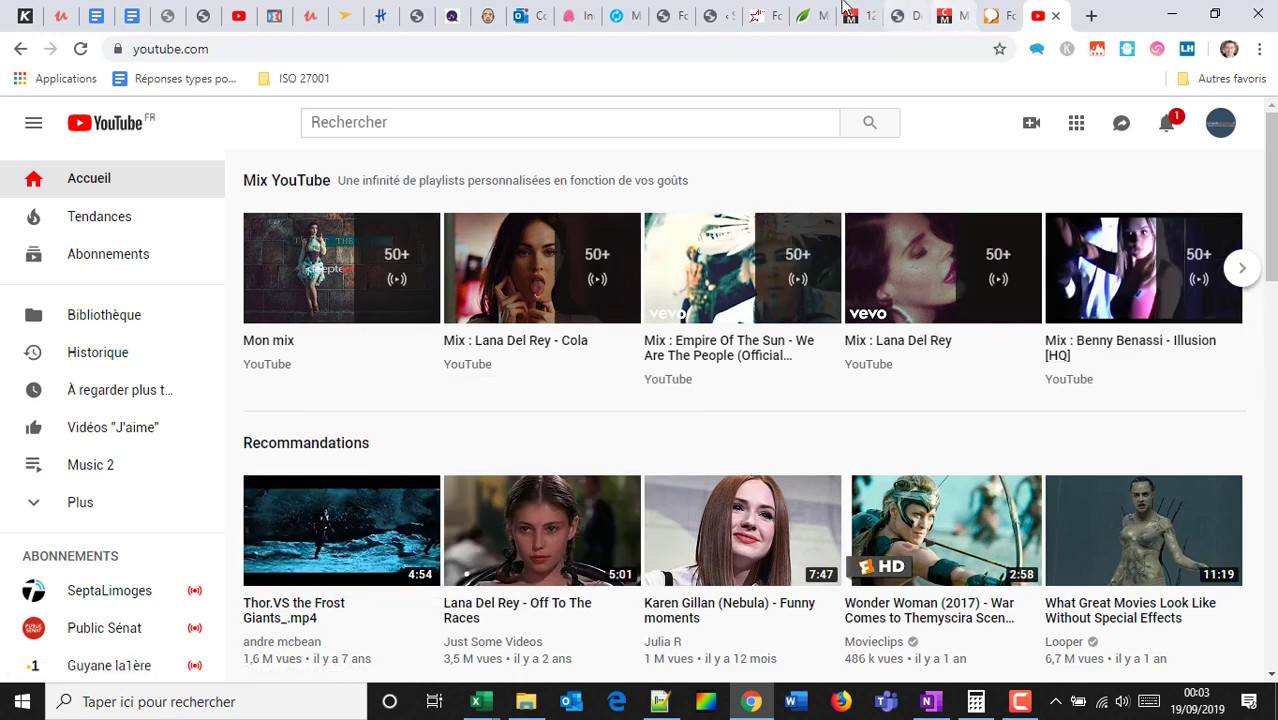
click(705, 14)
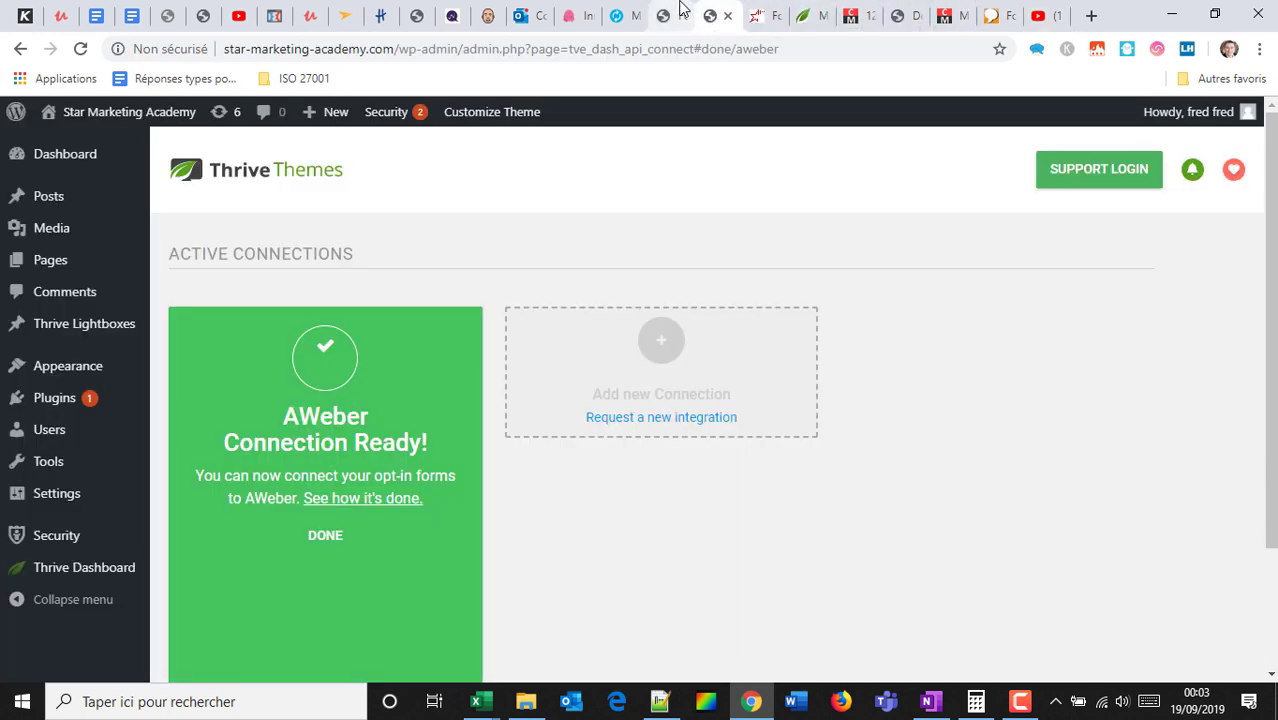
click(668, 15)
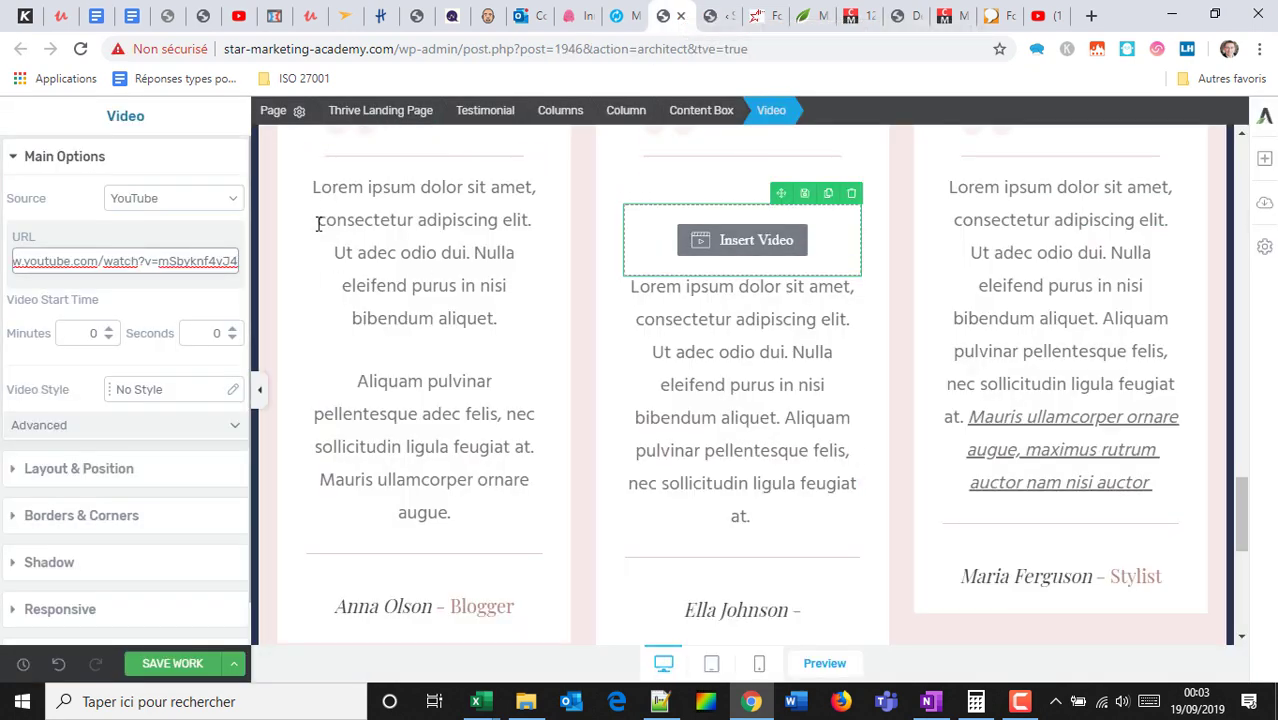
Keep YouTube as the source for the Thor video embed and save the work.
click(208, 204)
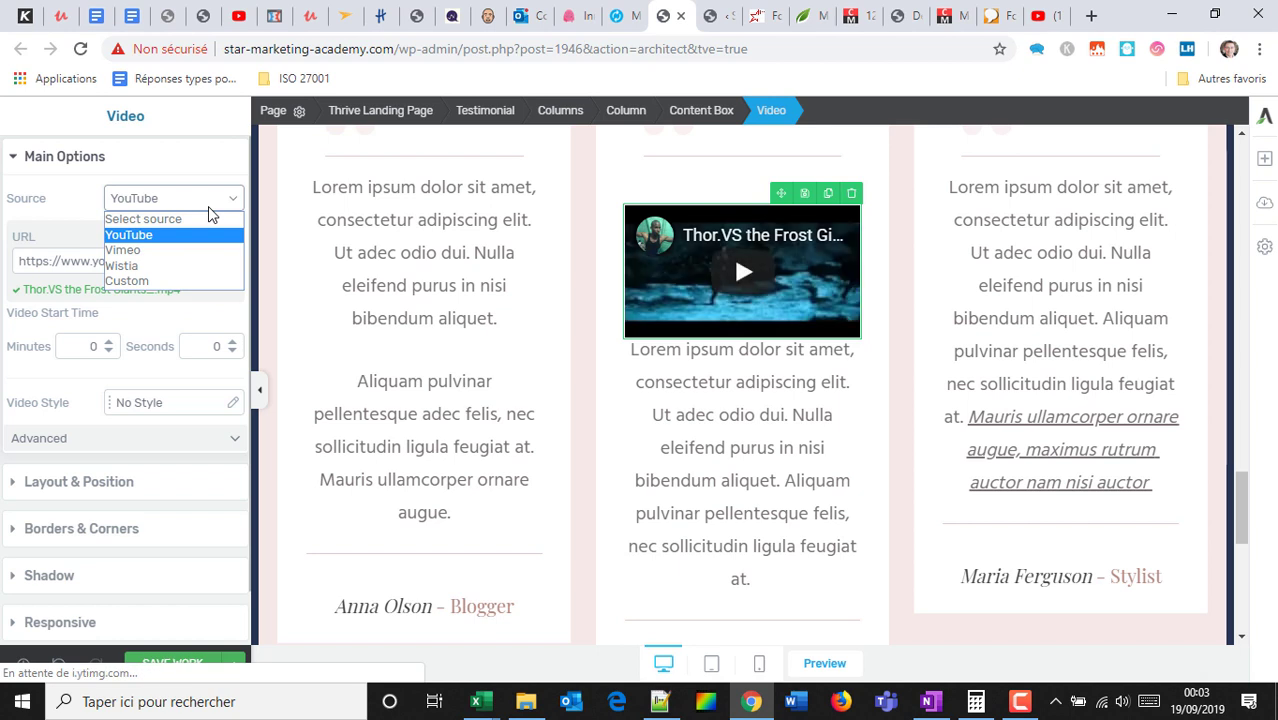
click(85, 195)
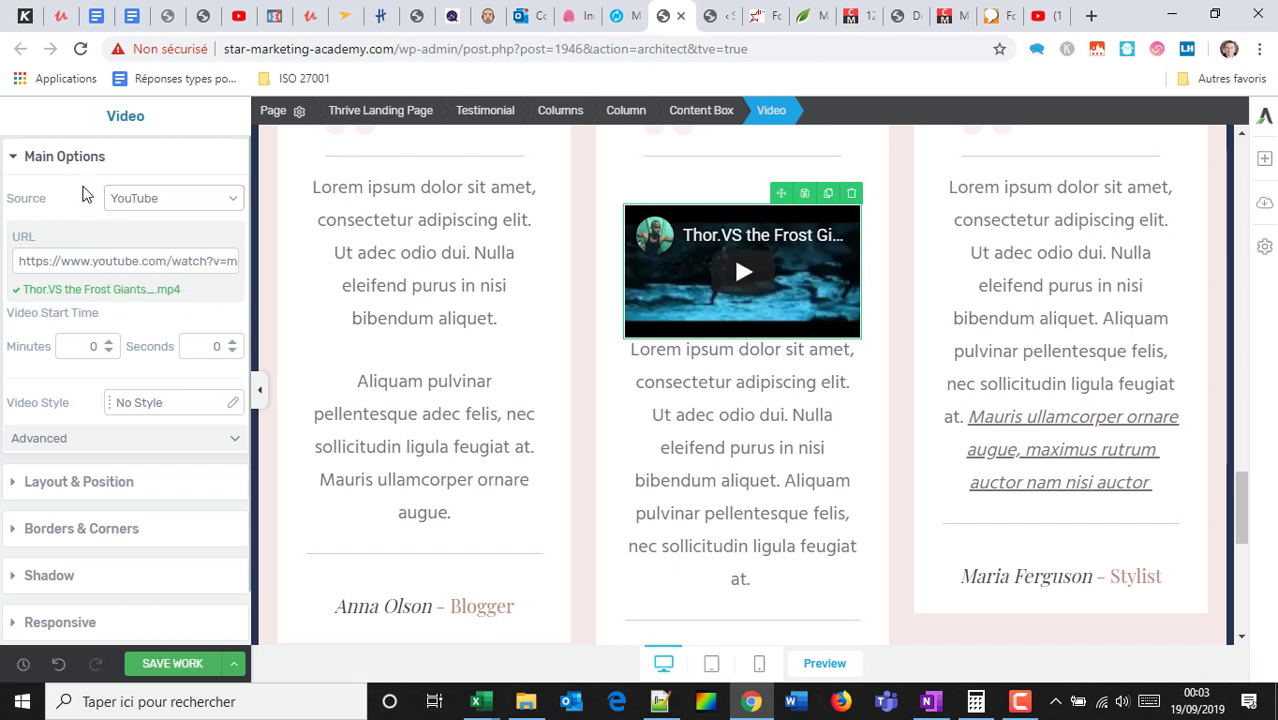
click(140, 665)
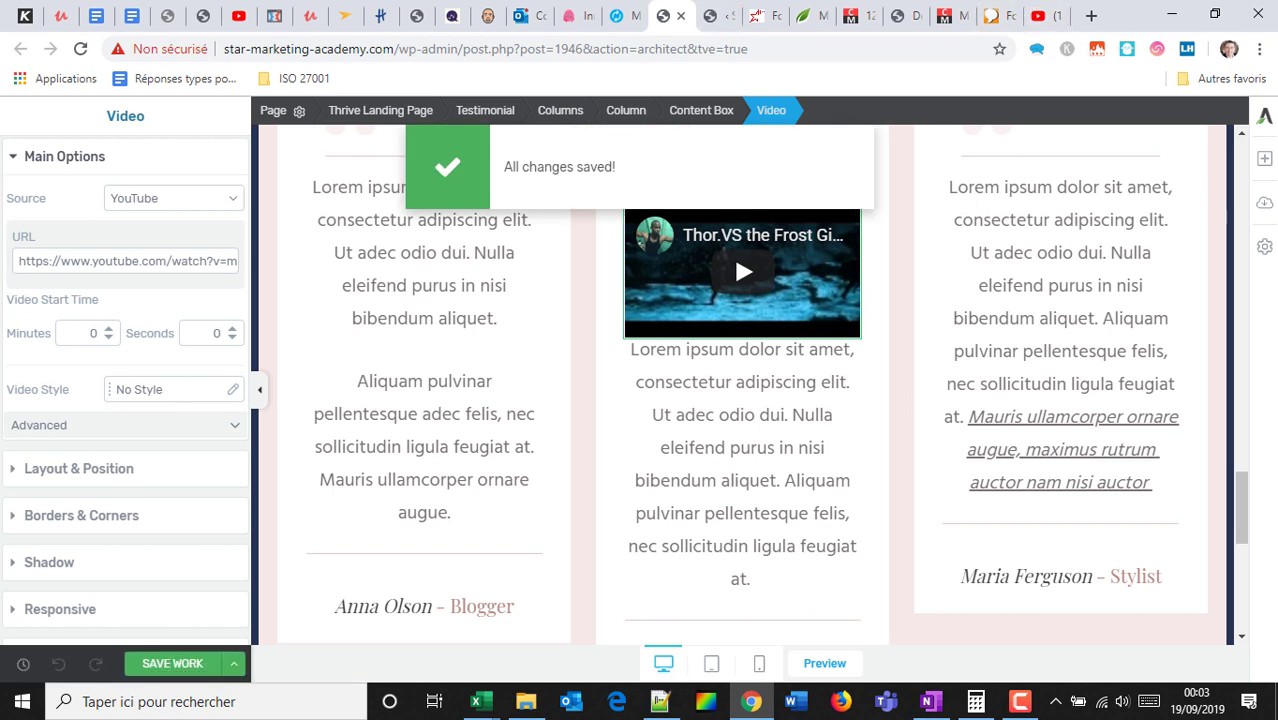
click(1264, 158)
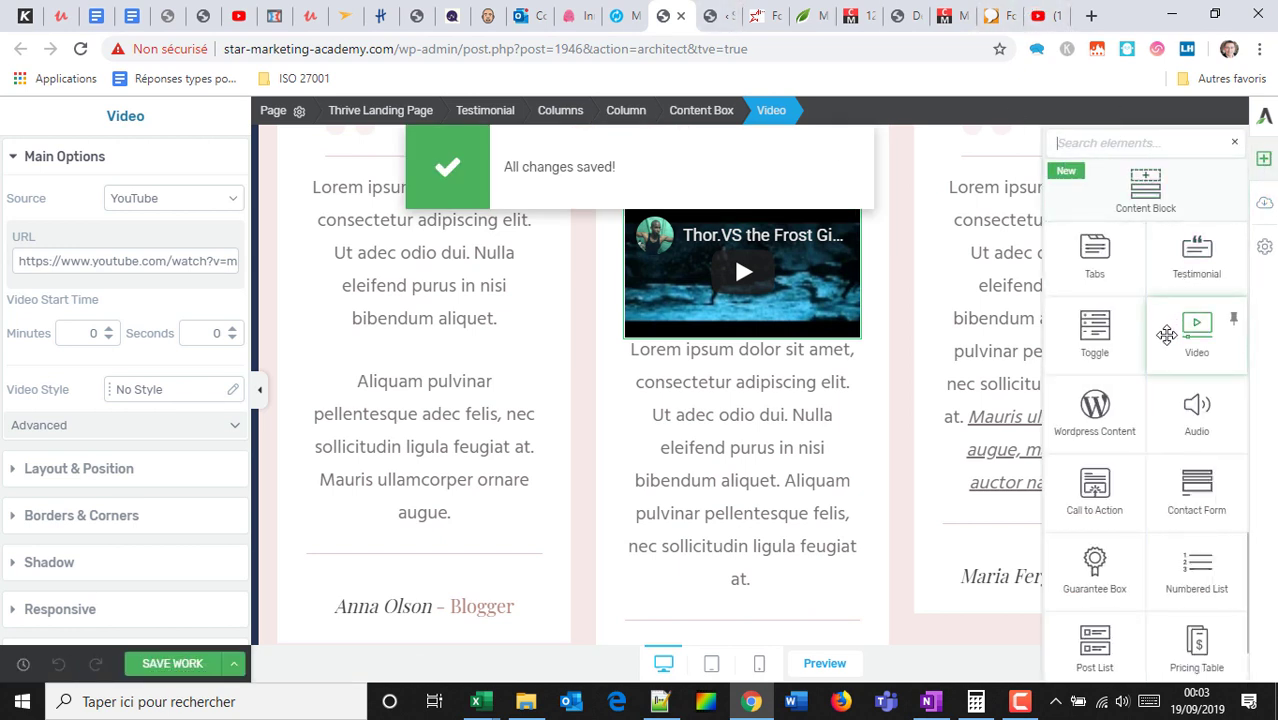
scroll(1160, 340, down, 1)
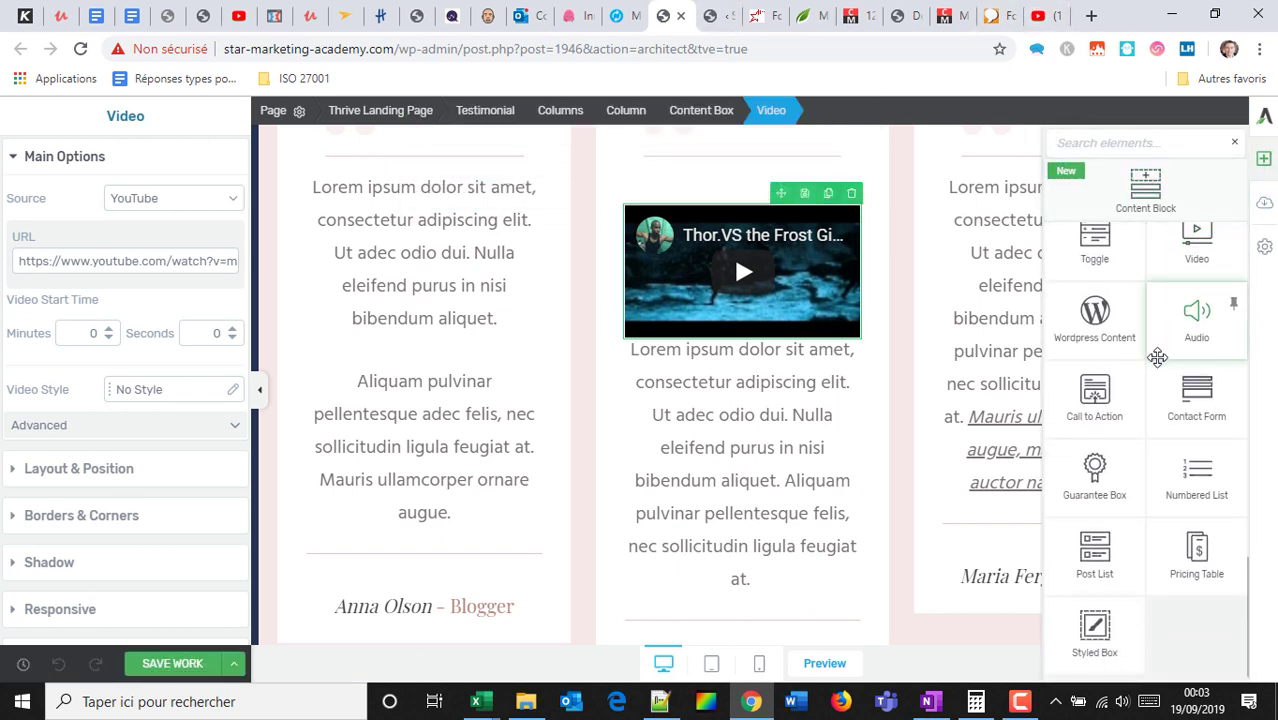
Add a call-to-action block using the Classy 4 design.
drag(1108, 397, 734, 519)
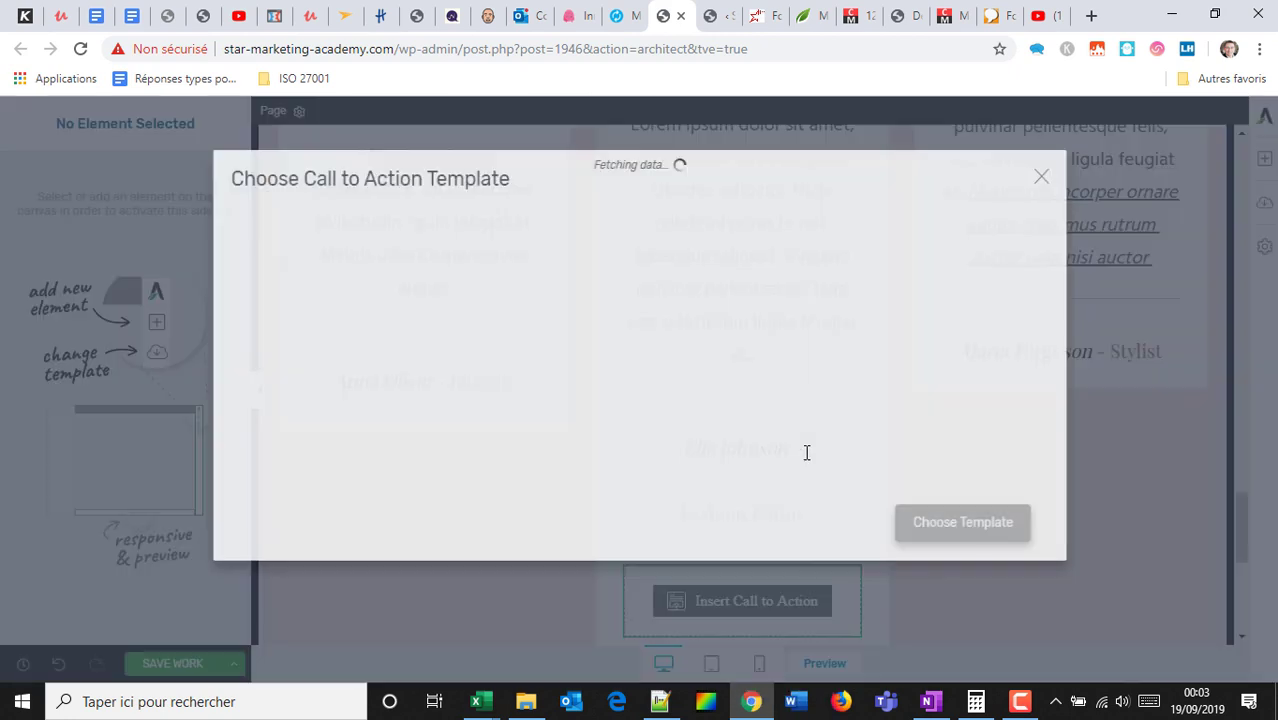
scroll(417, 339, down, 2)
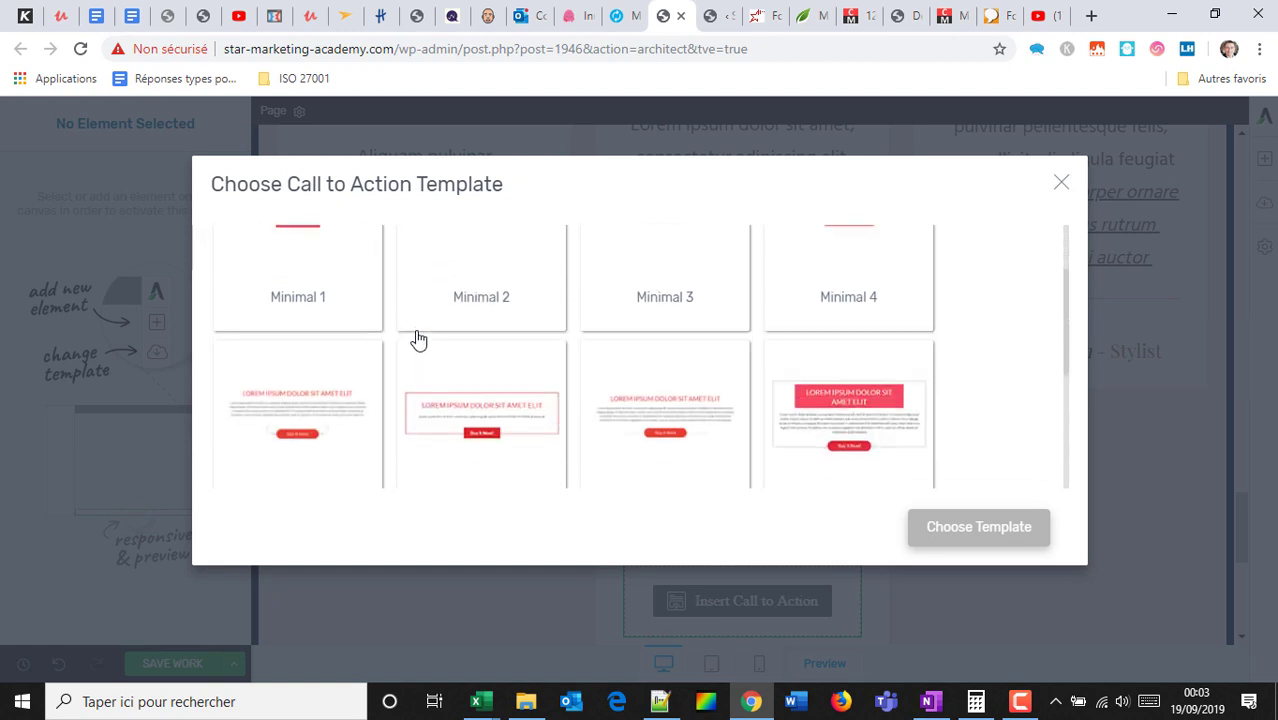
scroll(772, 342, down, 2)
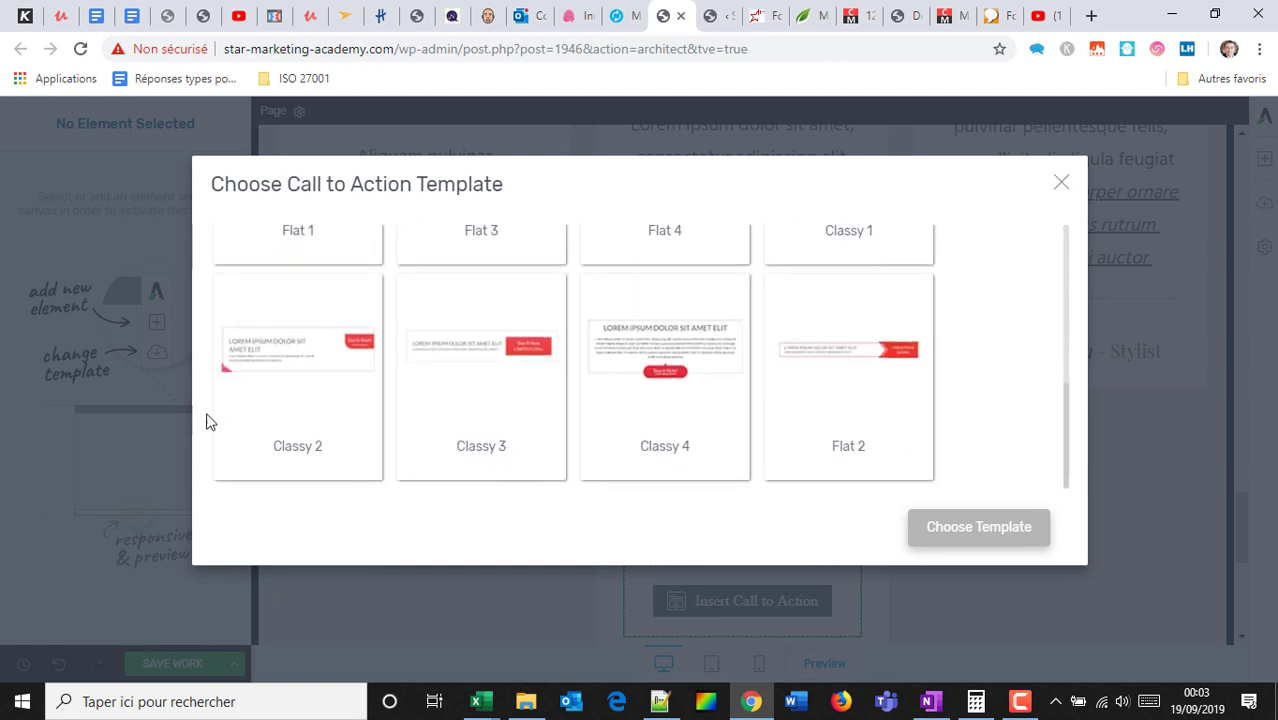
scroll(755, 380, up, 5)
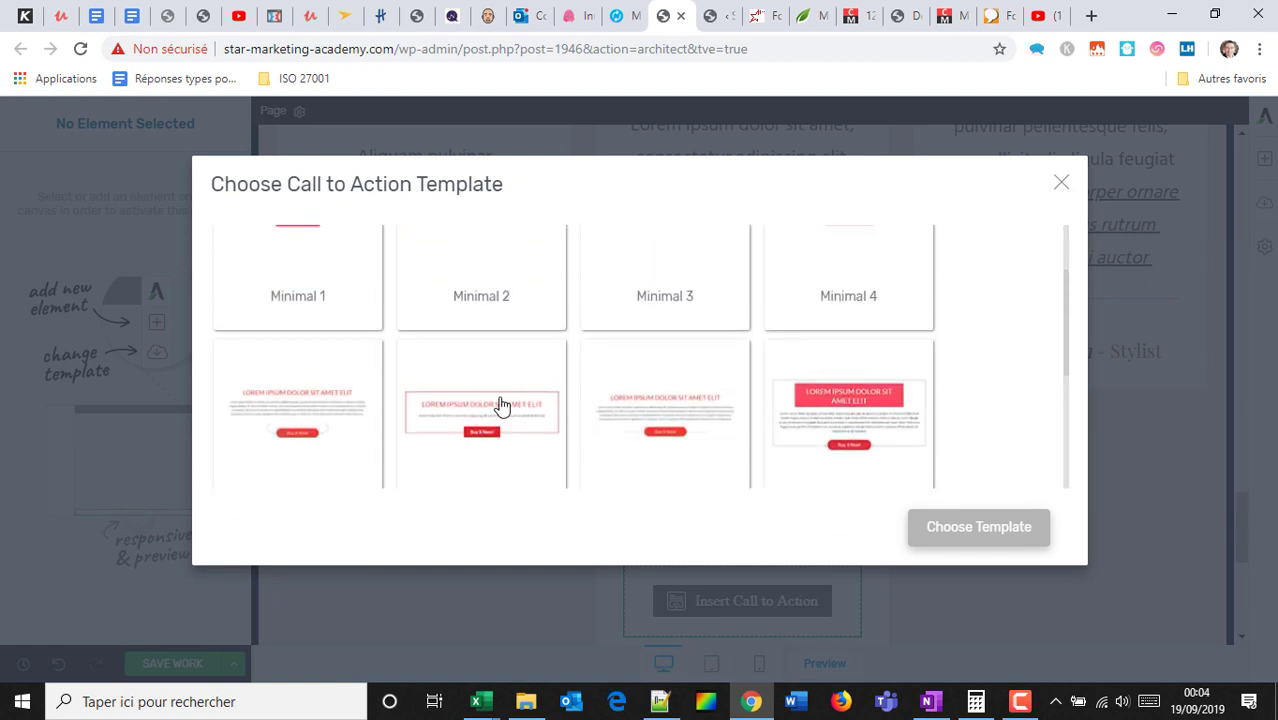
scroll(648, 338, down, 4)
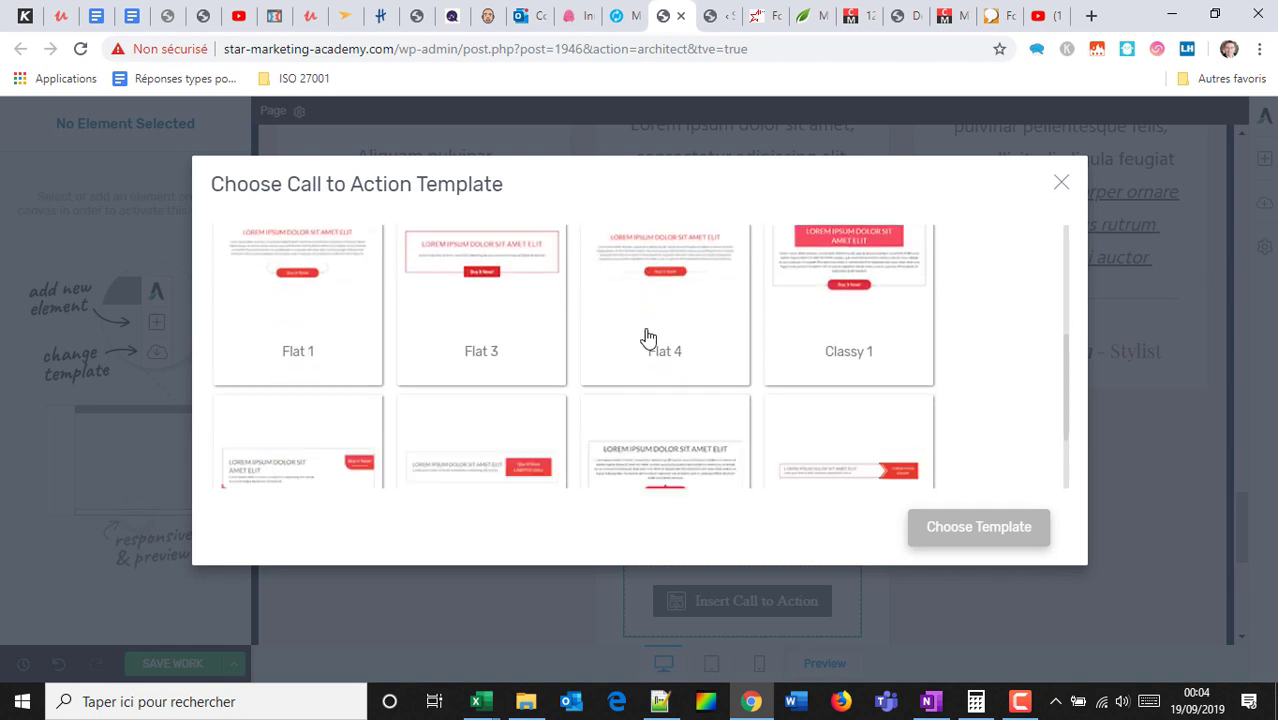
click(708, 359)
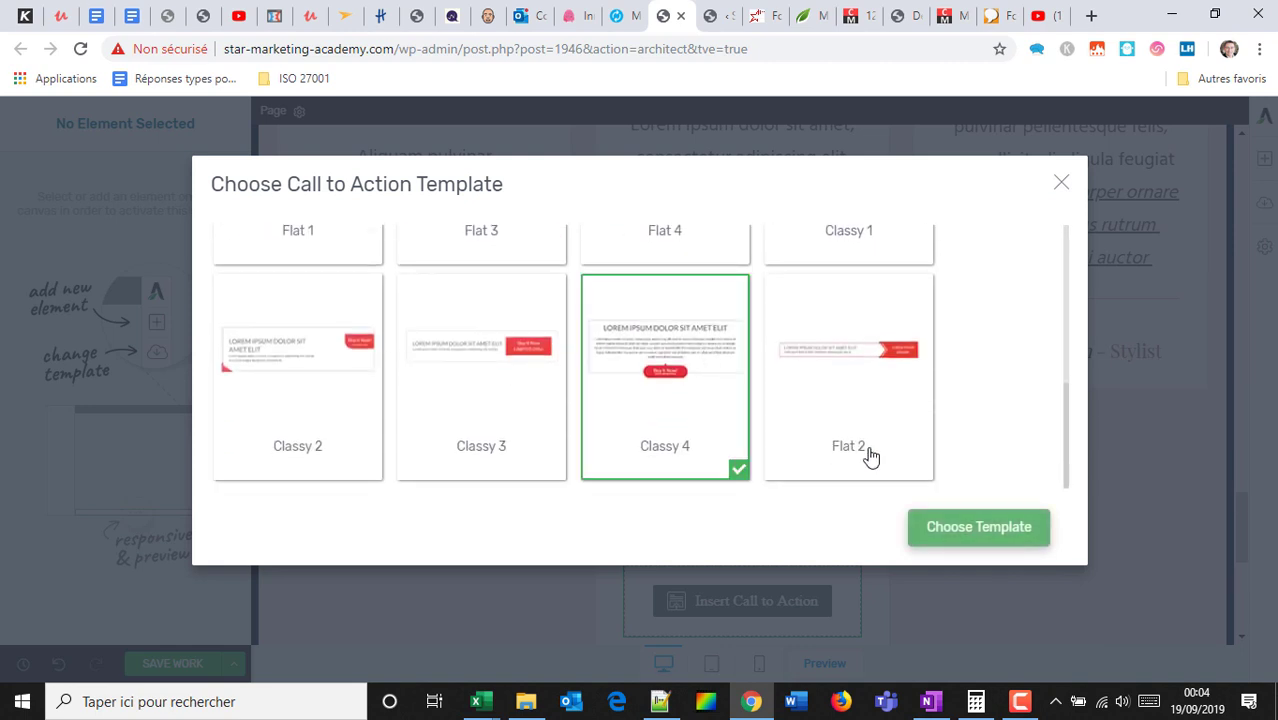
click(967, 528)
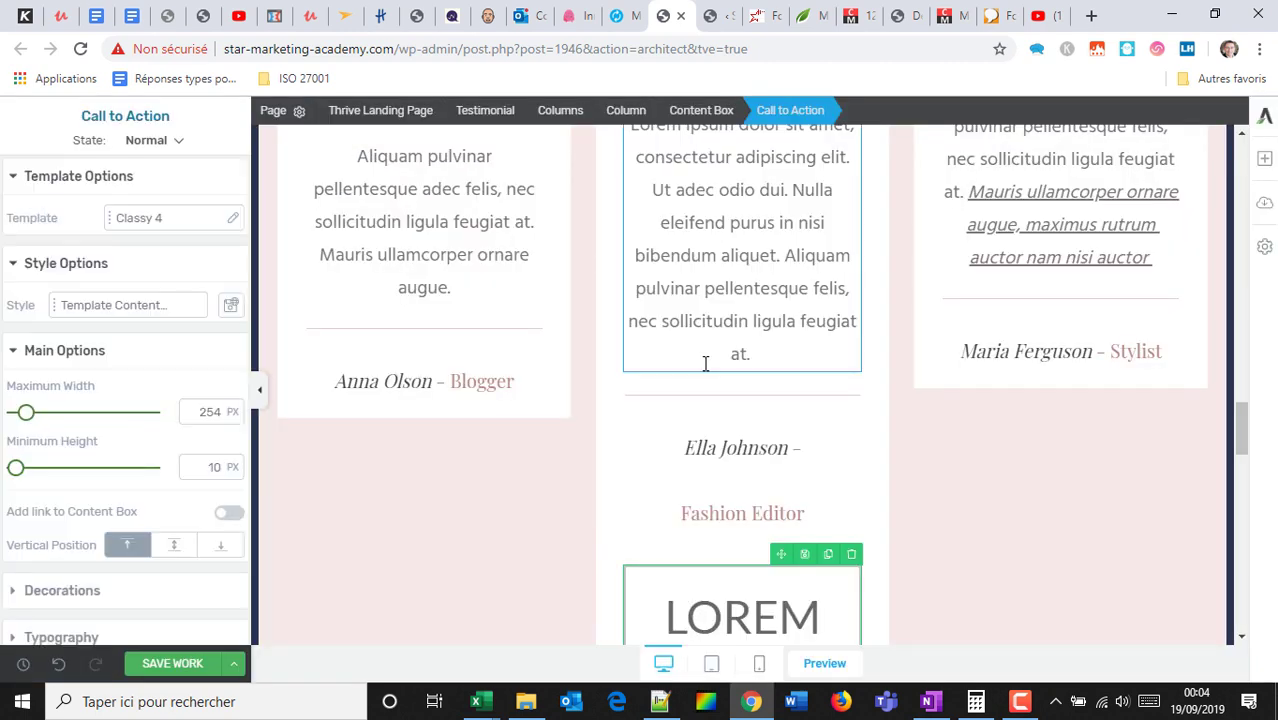
Move the Buy It Now call-to-action into the First Tab's content area.
scroll(706, 362, down, 6)
scroll(727, 282, up, 2)
scroll(735, 241, up, 3)
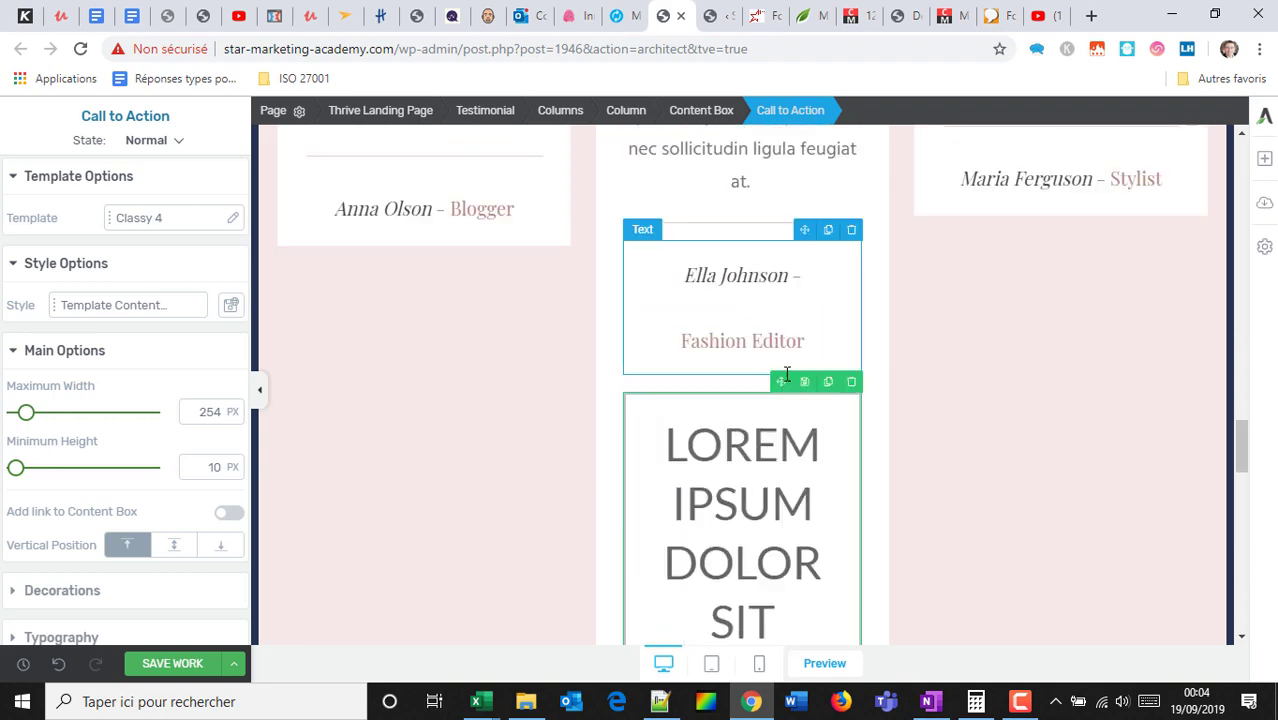
scroll(779, 257, up, 10)
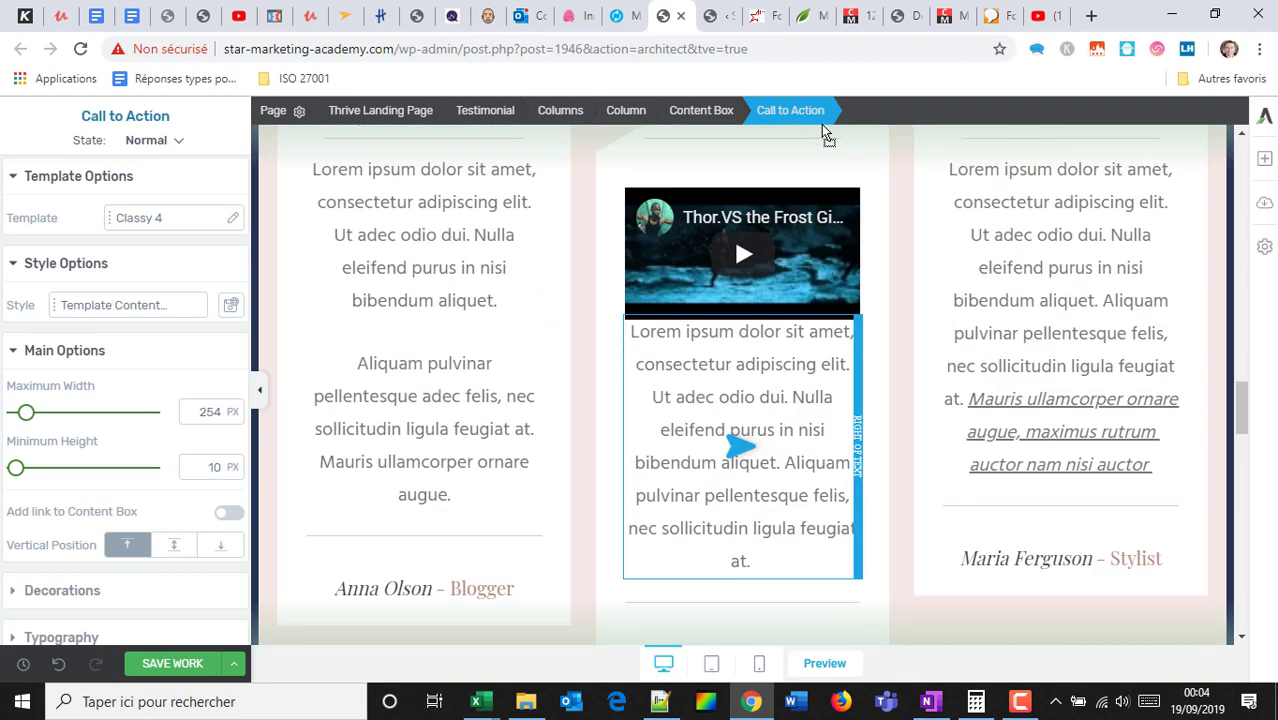
drag(715, 348, 715, 348)
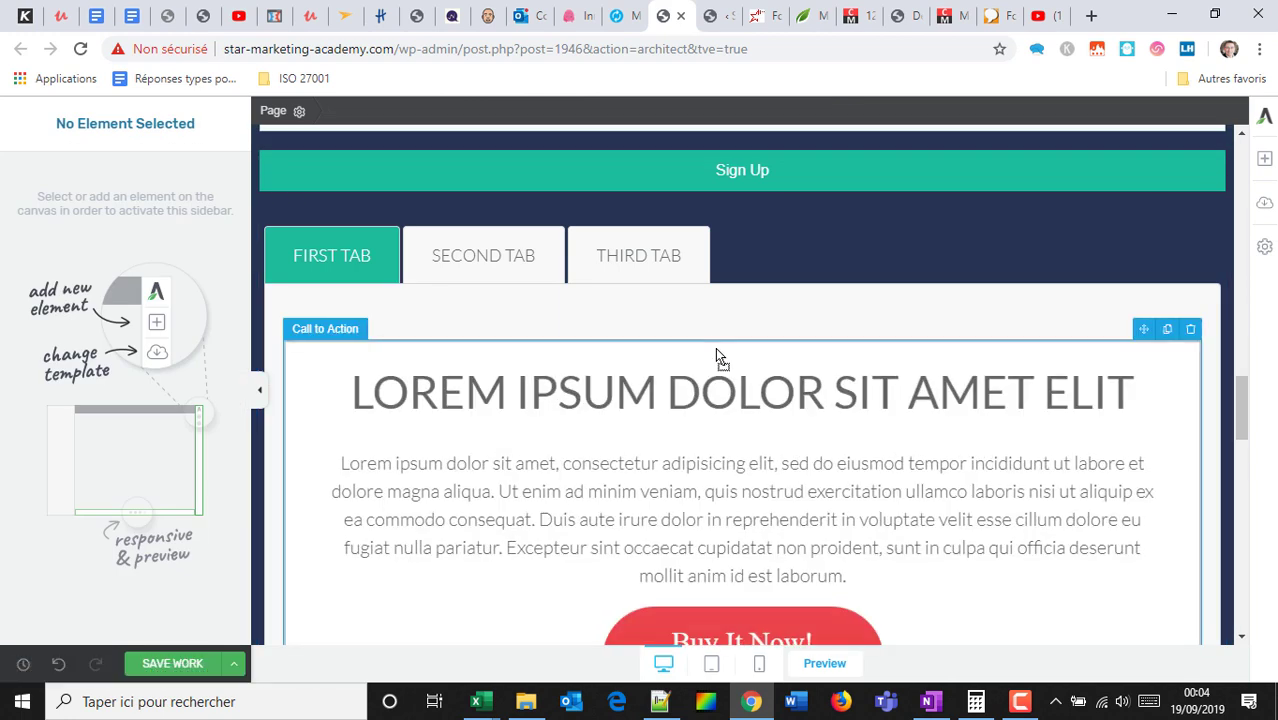
scroll(719, 370, down, 2)
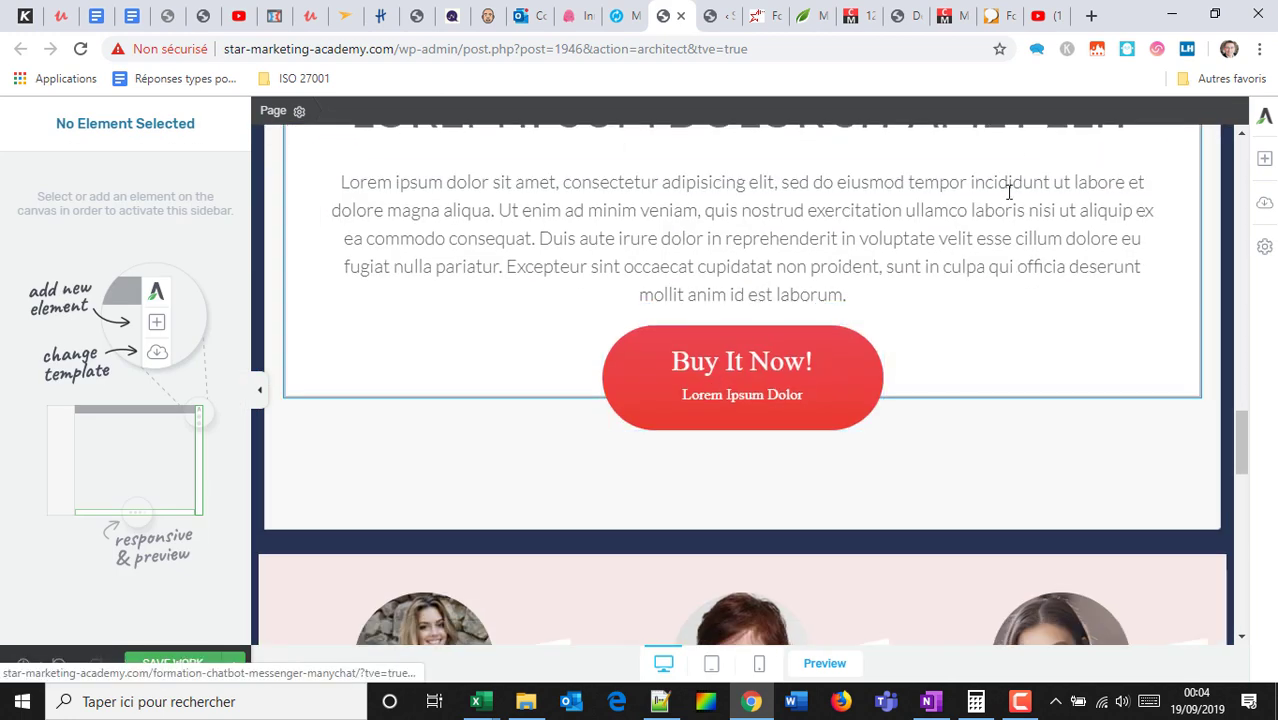
Add a Classy 3 guarantee box reading '100% MONEY BACK GUARANTEE' below the tabs section.
click(1264, 158)
drag(1096, 465, 719, 452)
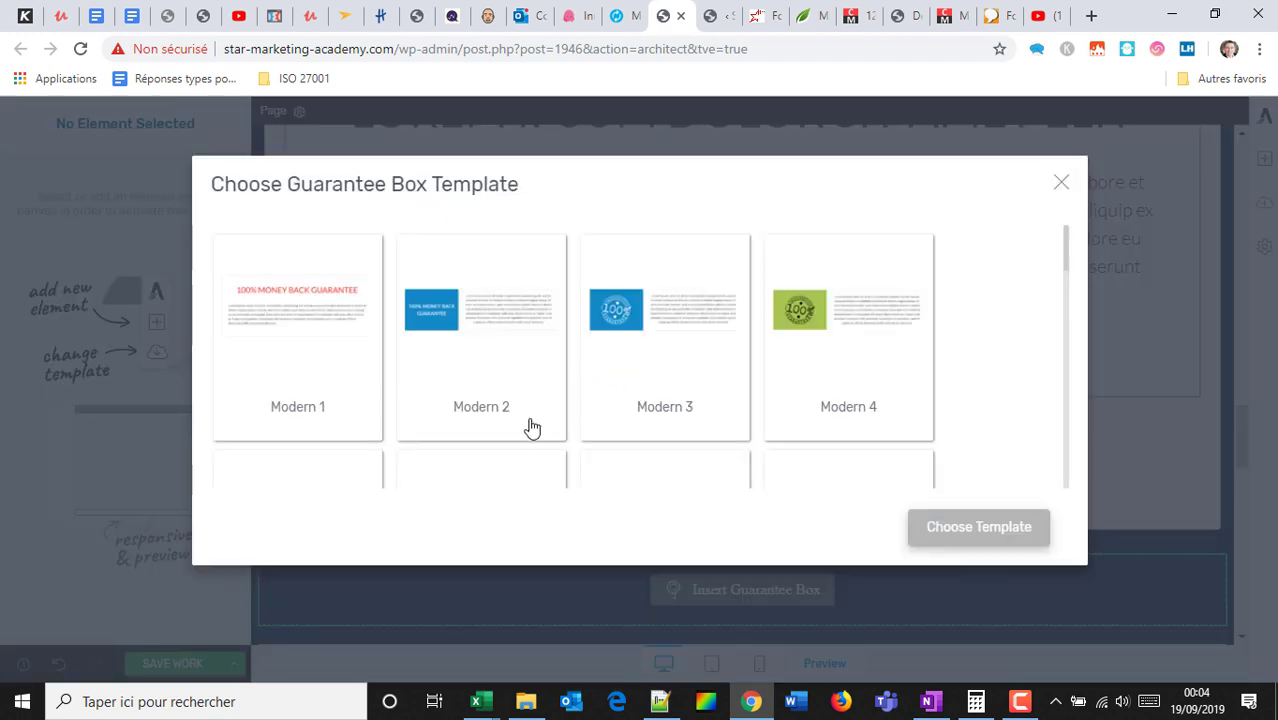
scroll(634, 345, down, 6)
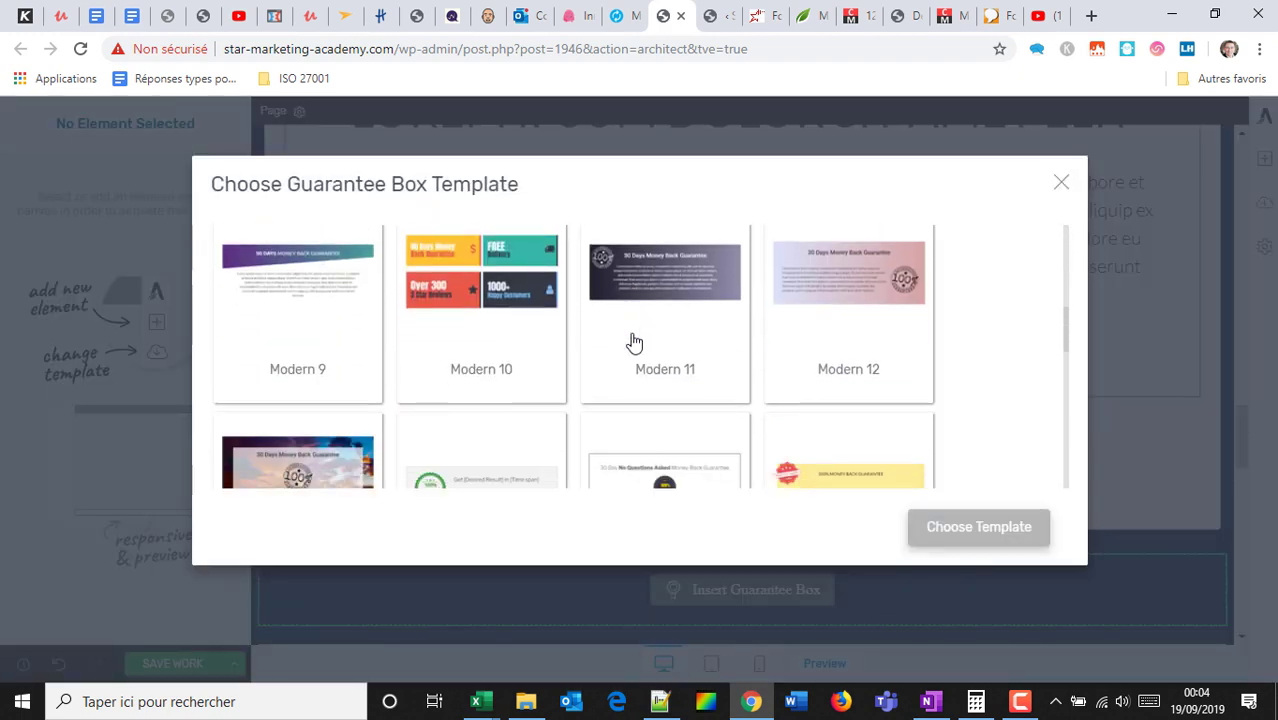
scroll(634, 341, down, 2)
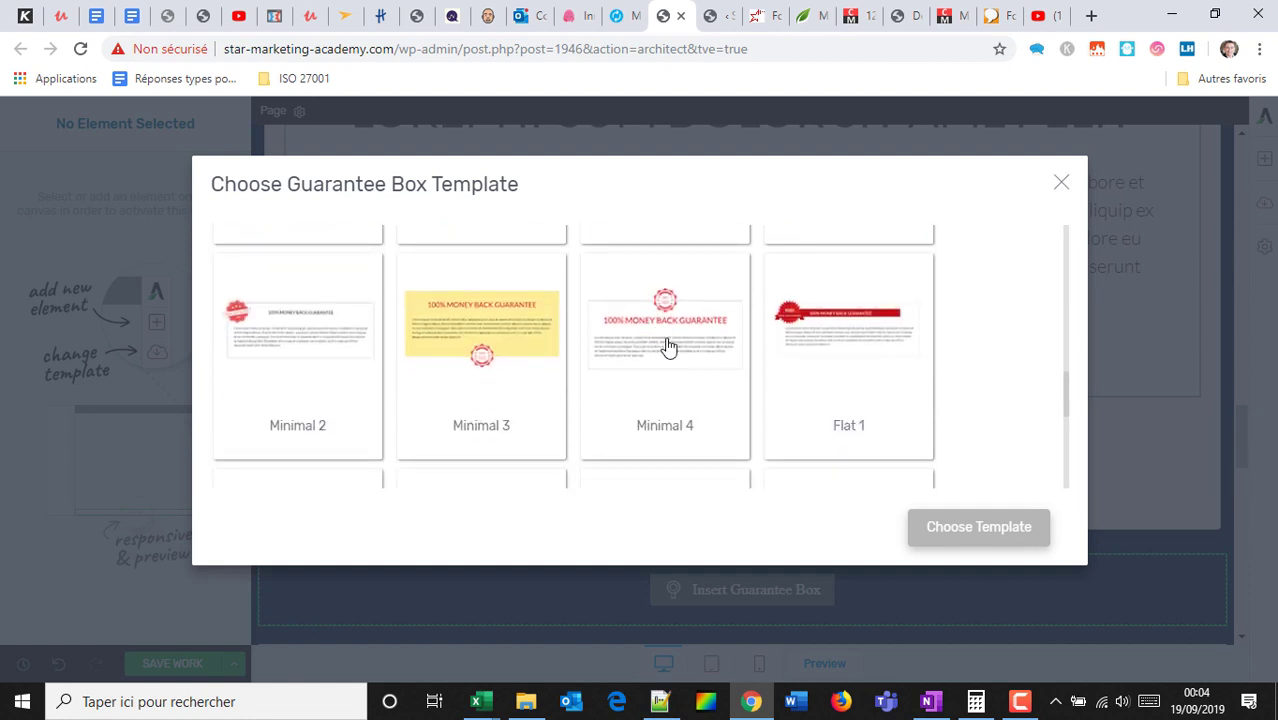
scroll(664, 345, down, 4)
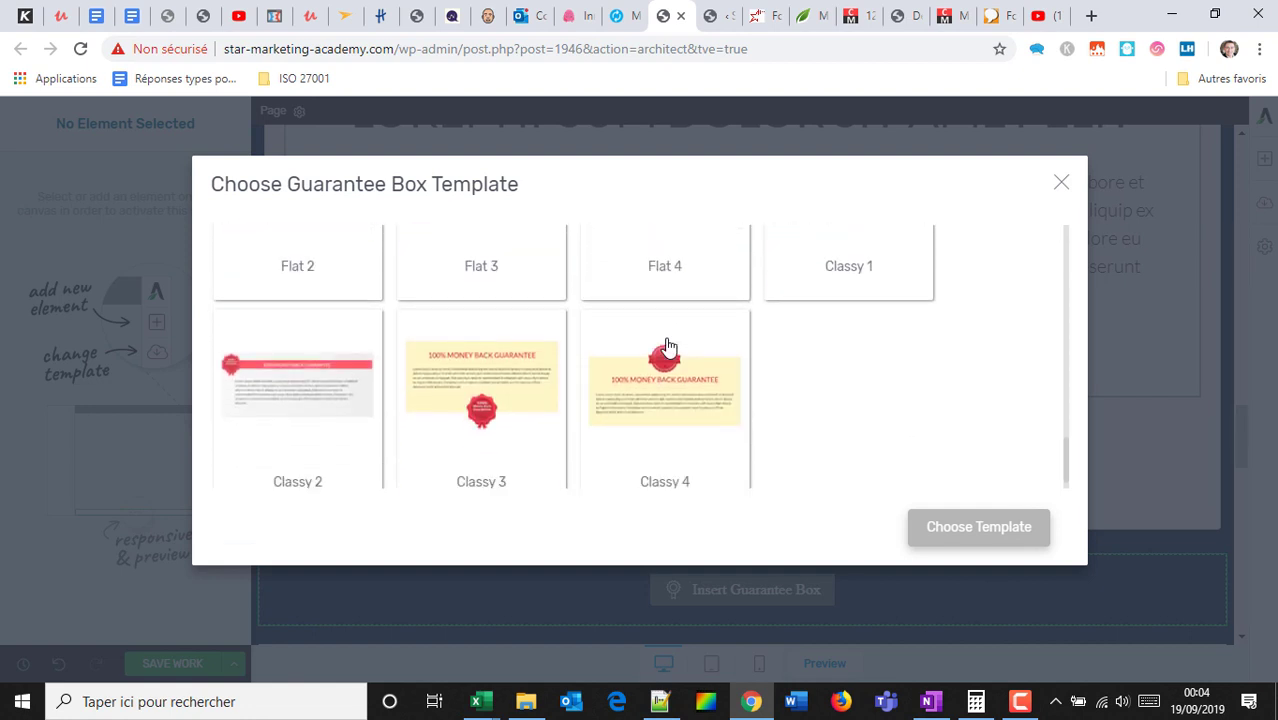
click(483, 372)
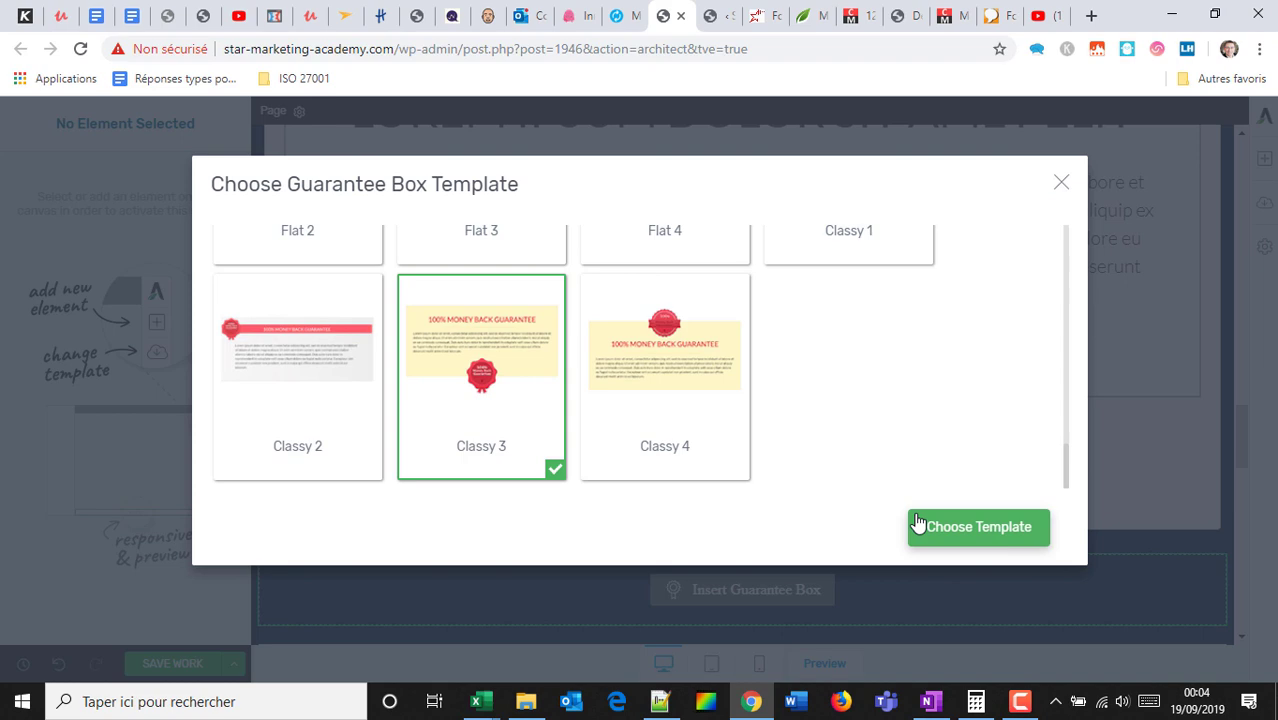
click(966, 528)
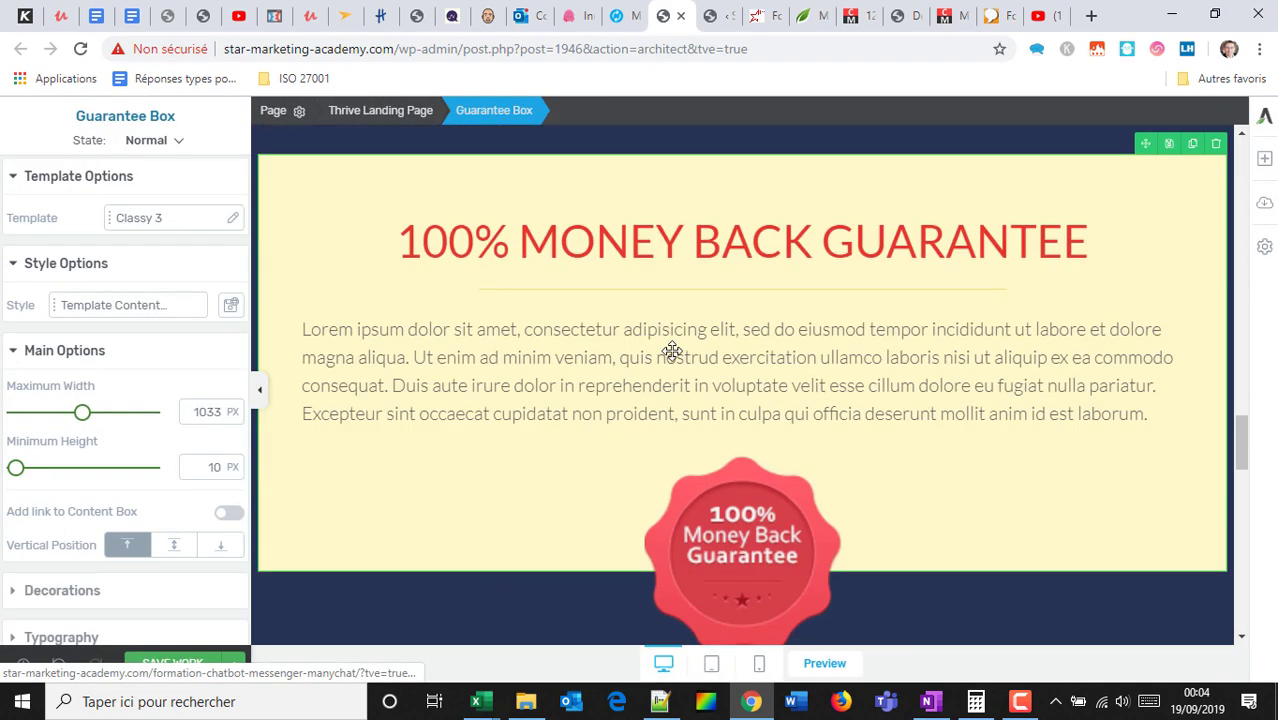
scroll(672, 351, down, 1)
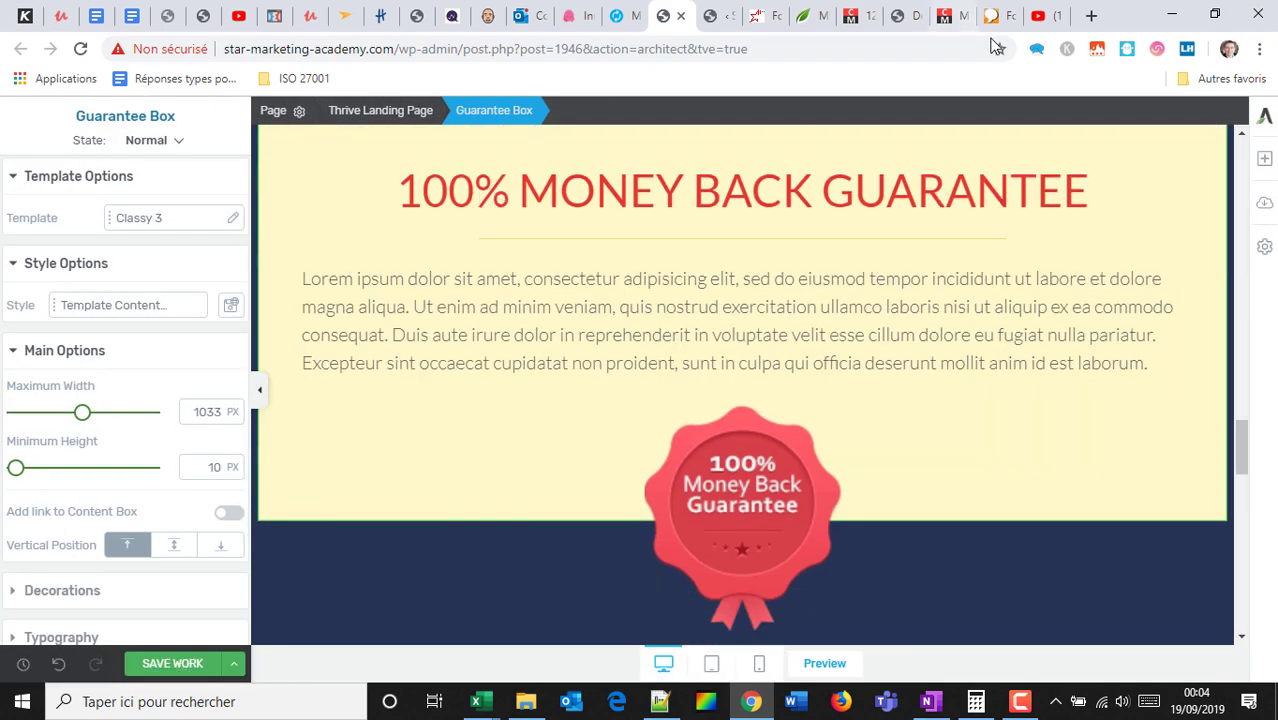
Swap the guarantee box's red badge for the 'Satisfaction 100% Garantie' seal from the Media Library.
click(735, 470)
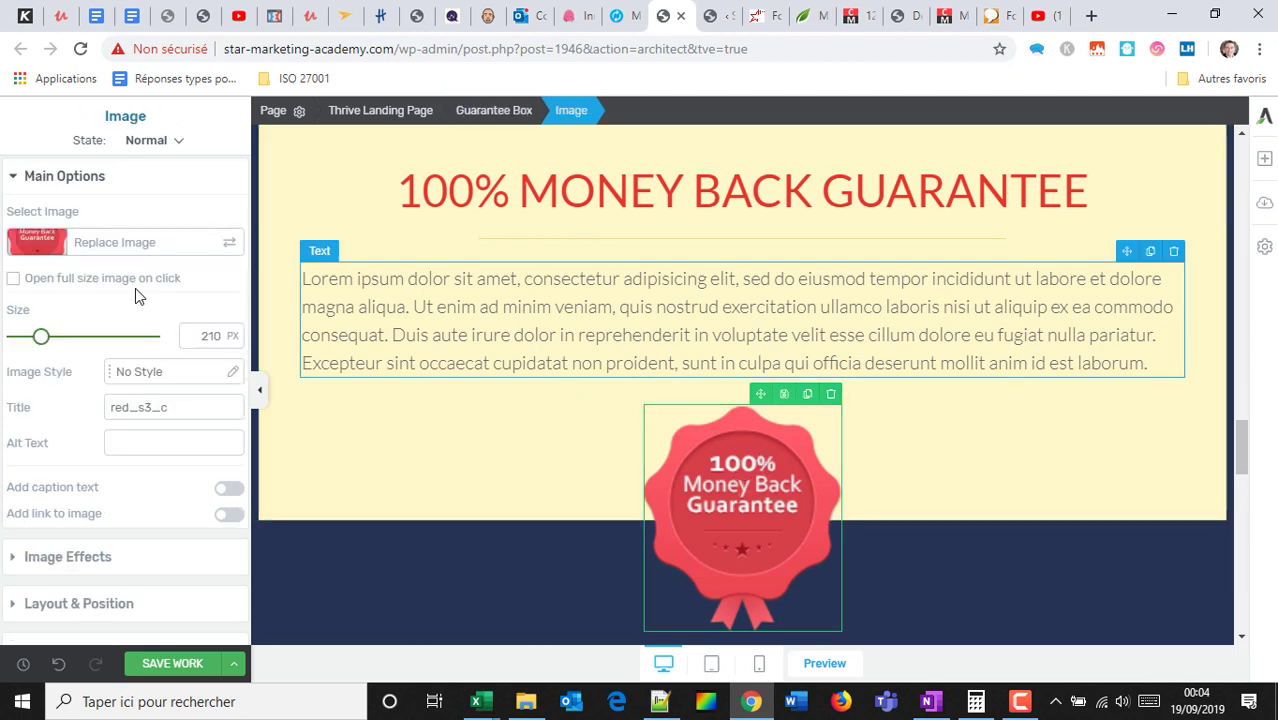
click(108, 252)
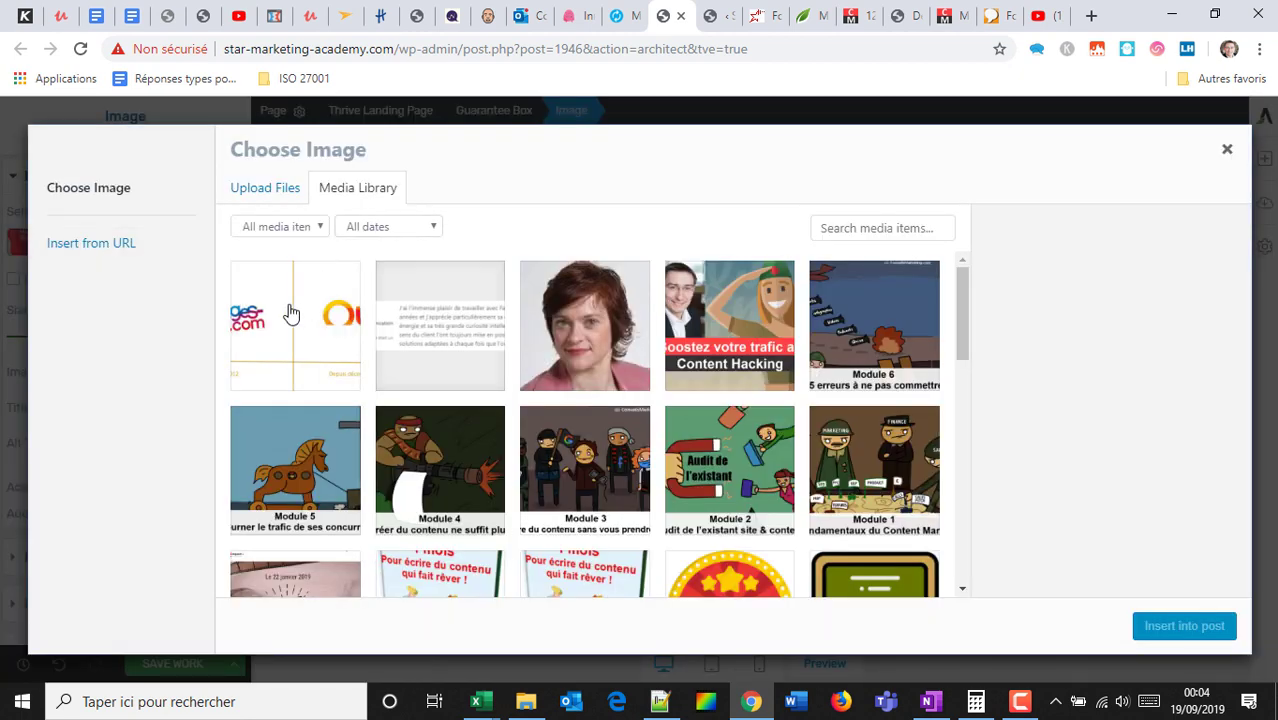
scroll(622, 318, down, 3)
scroll(622, 318, down, 3)
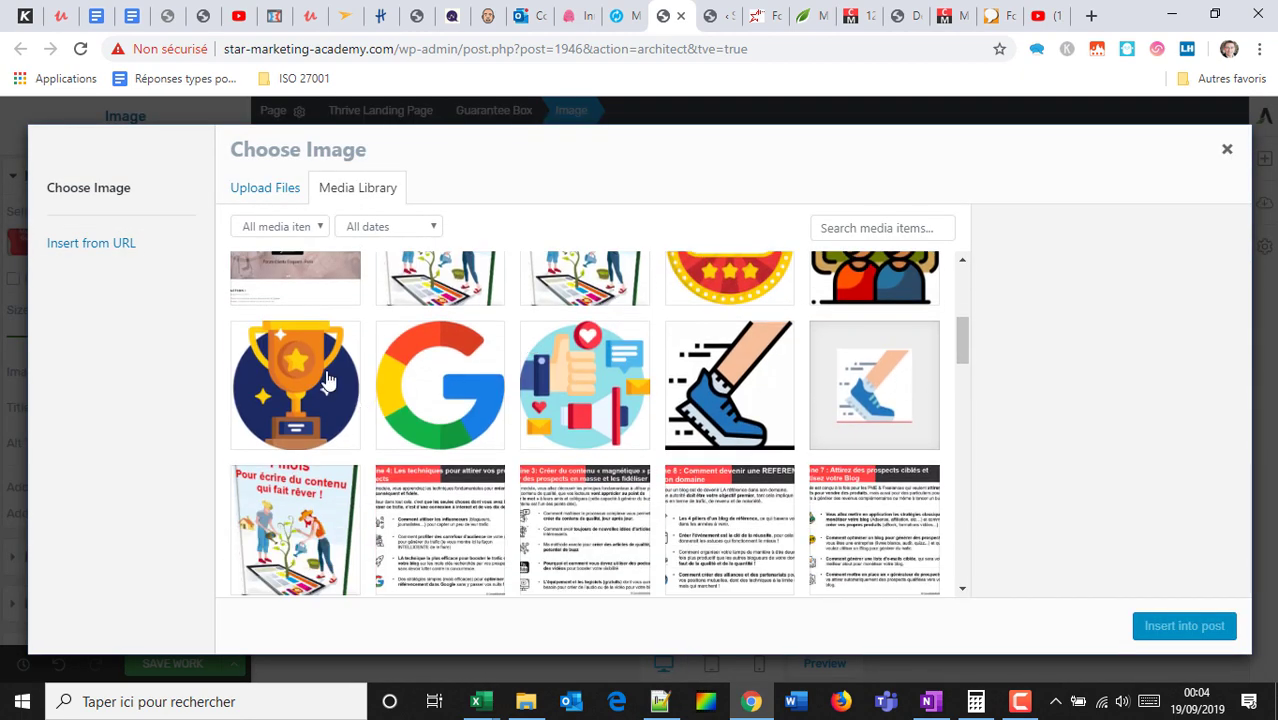
click(314, 370)
scroll(700, 370, down, 10)
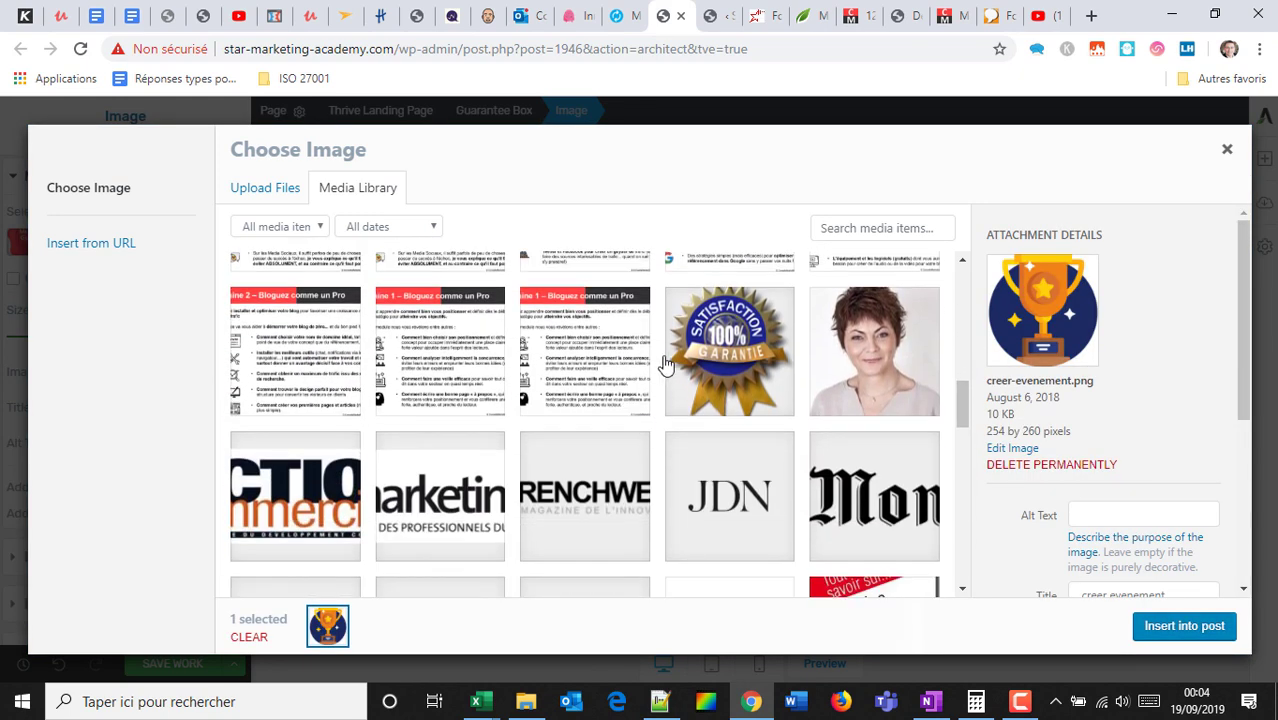
click(715, 375)
click(1175, 628)
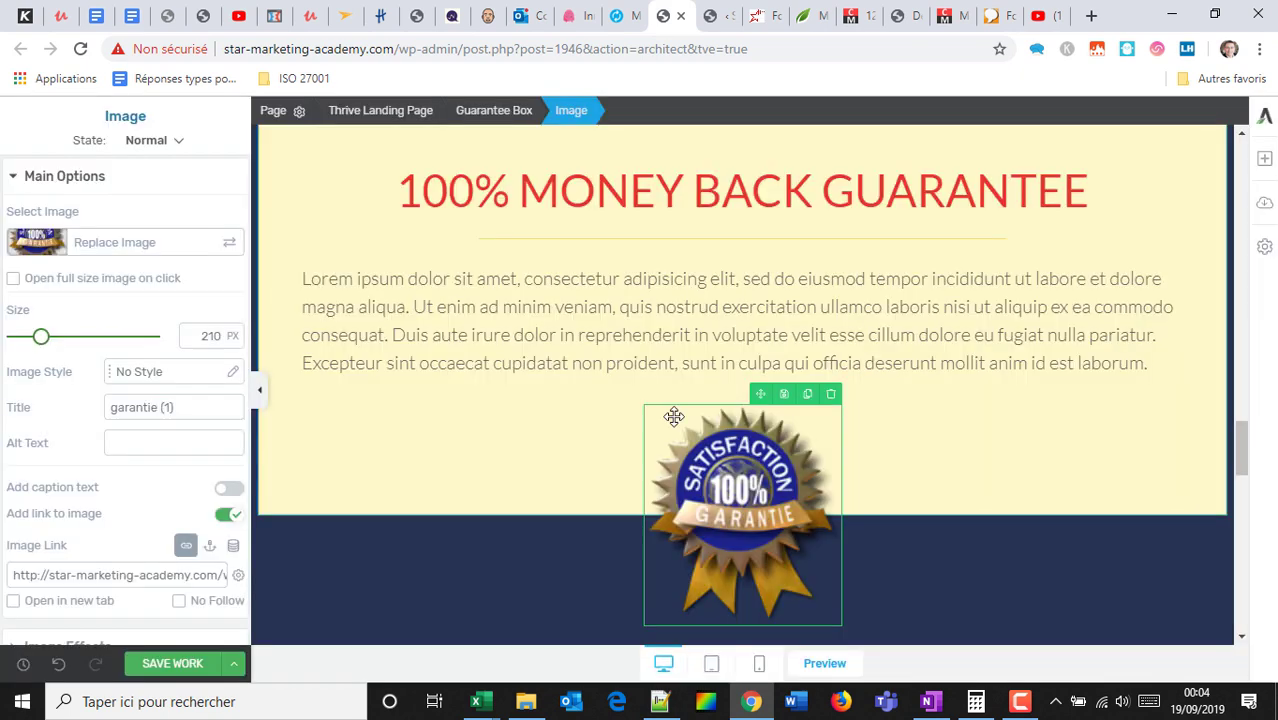
In a new browser tab, go to Pixabay and search for 'logo garantee'.
click(1093, 17)
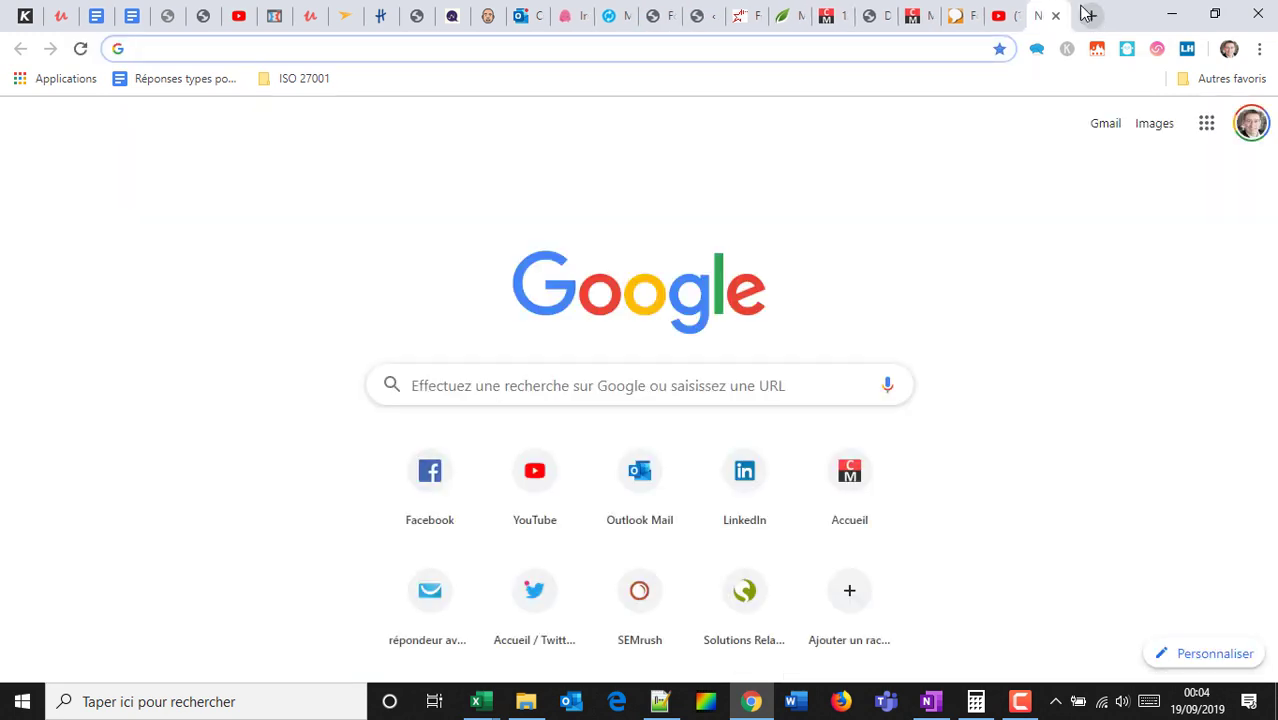
text(dr)
key(BackSpace)
key(BackSpace)
key(BackSpace)
text(pixabay.com)
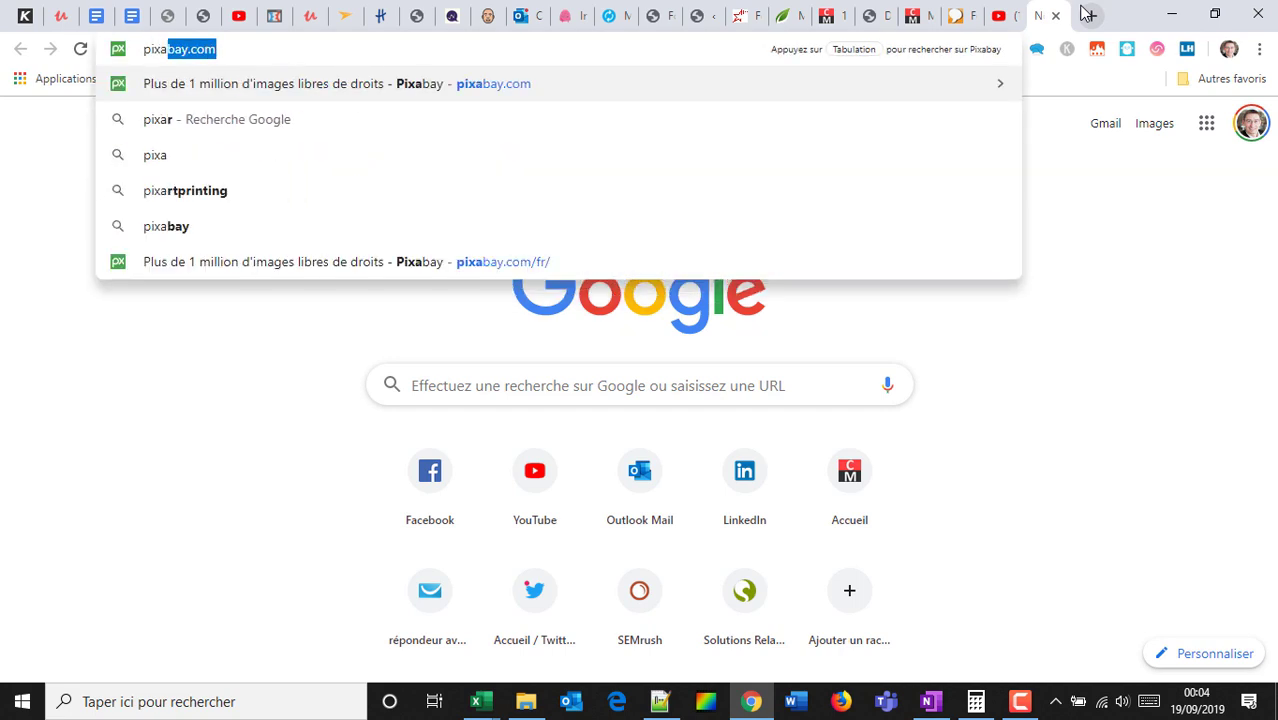
key(Return)
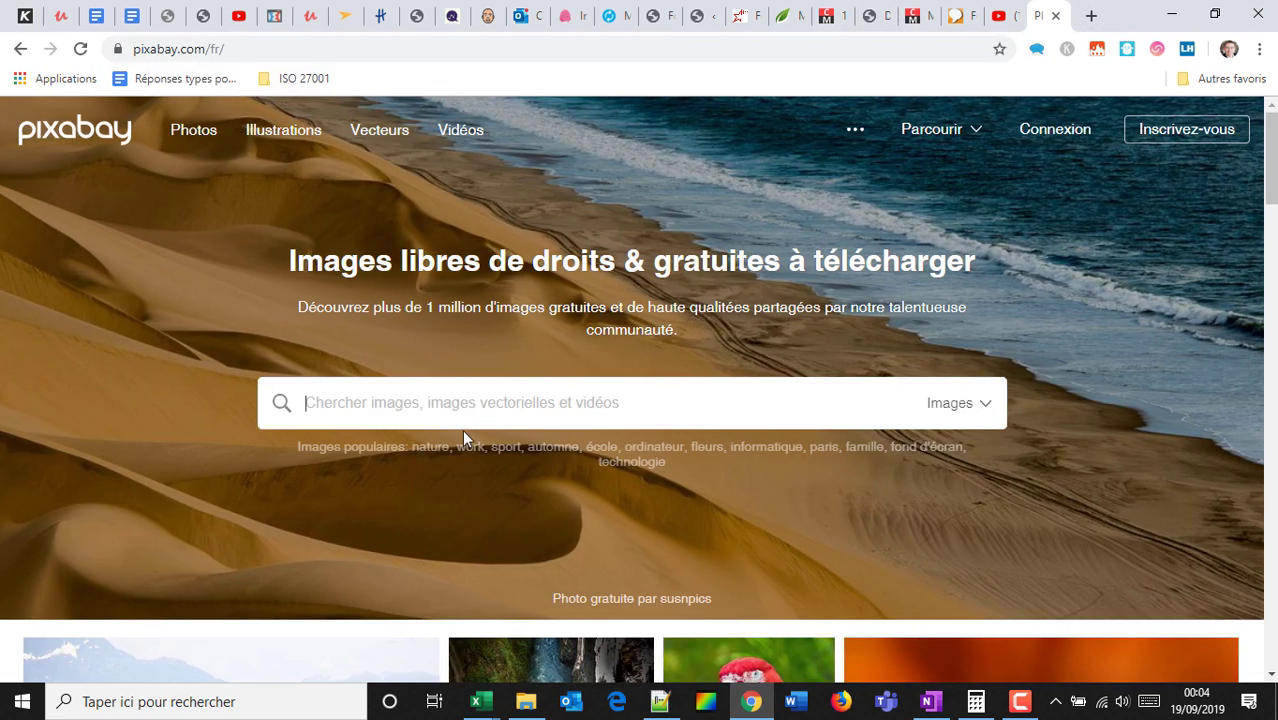
text(logo)
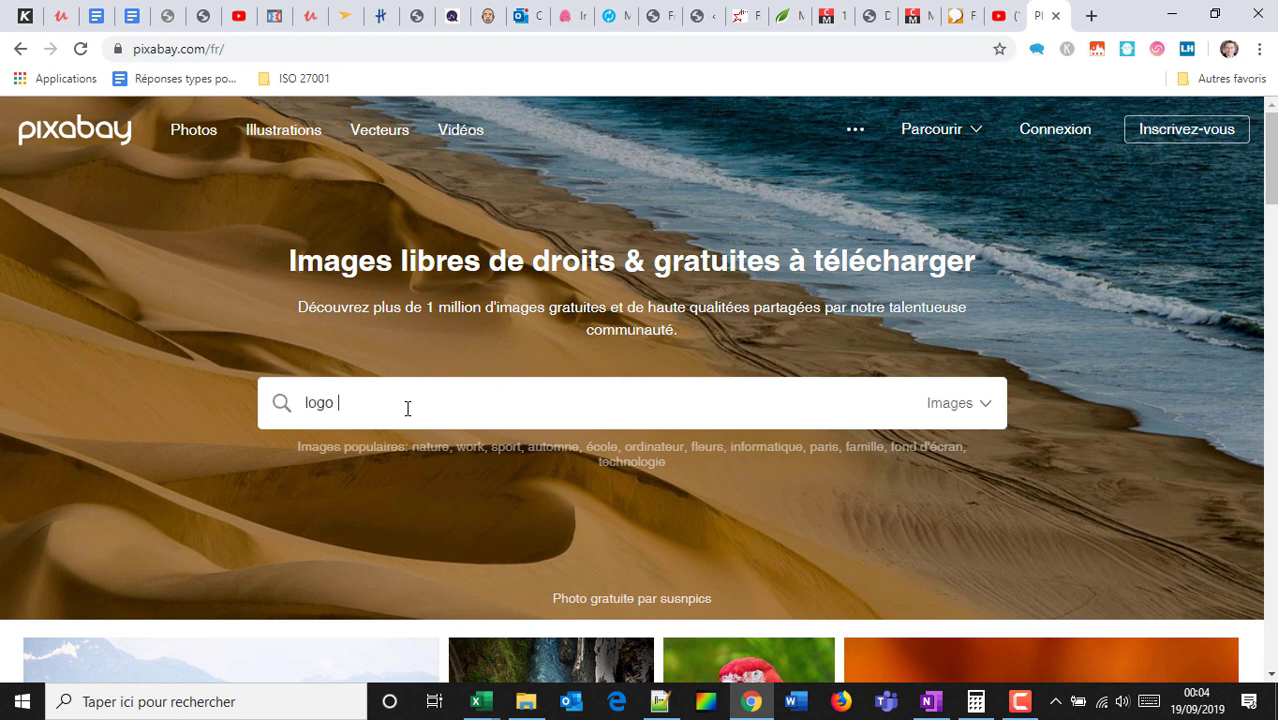
text( garantee)
key(Return)
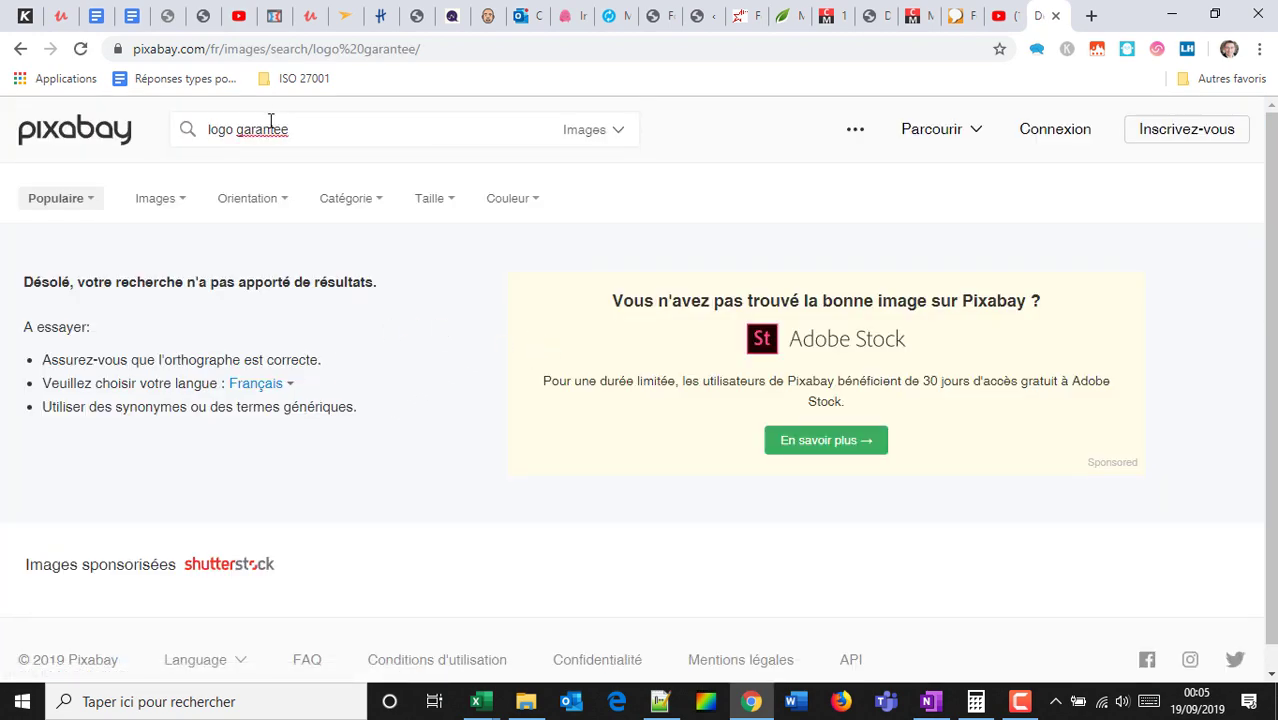
Search Pixabay photos for 'satisfay', then correct the search to 'satisfaction'.
click(200, 130)
click(215, 133)
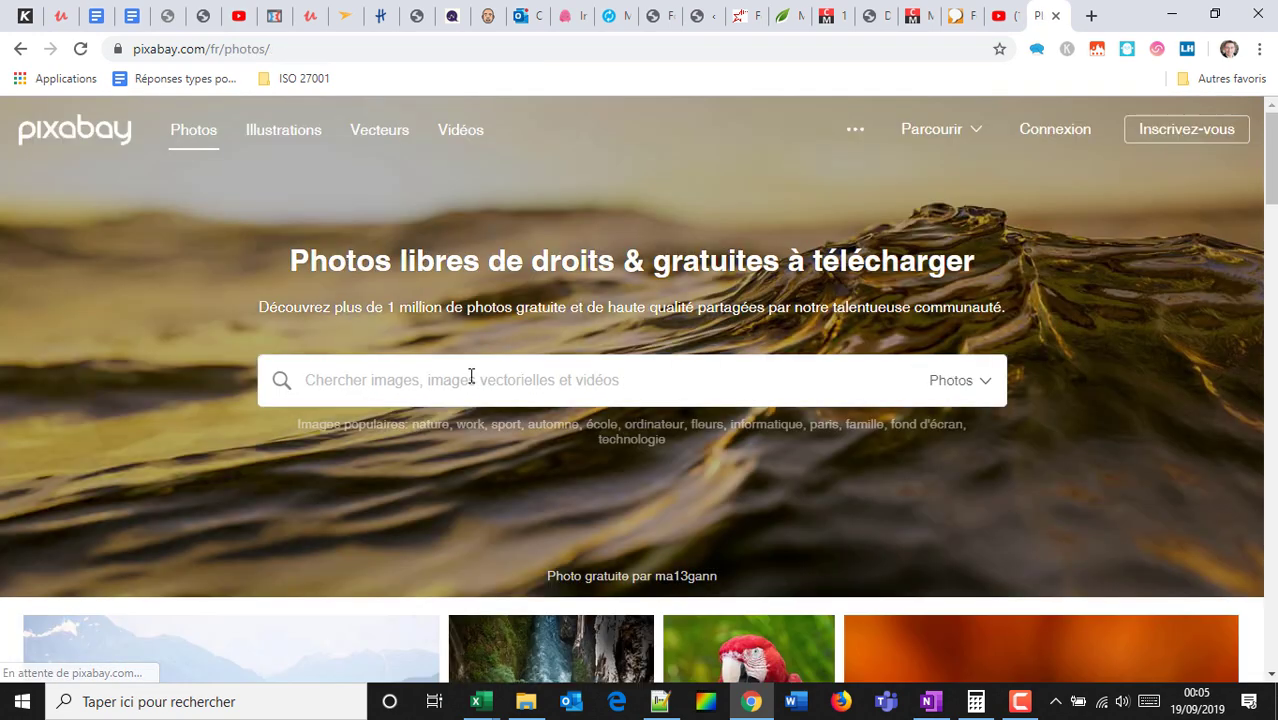
text(satis)
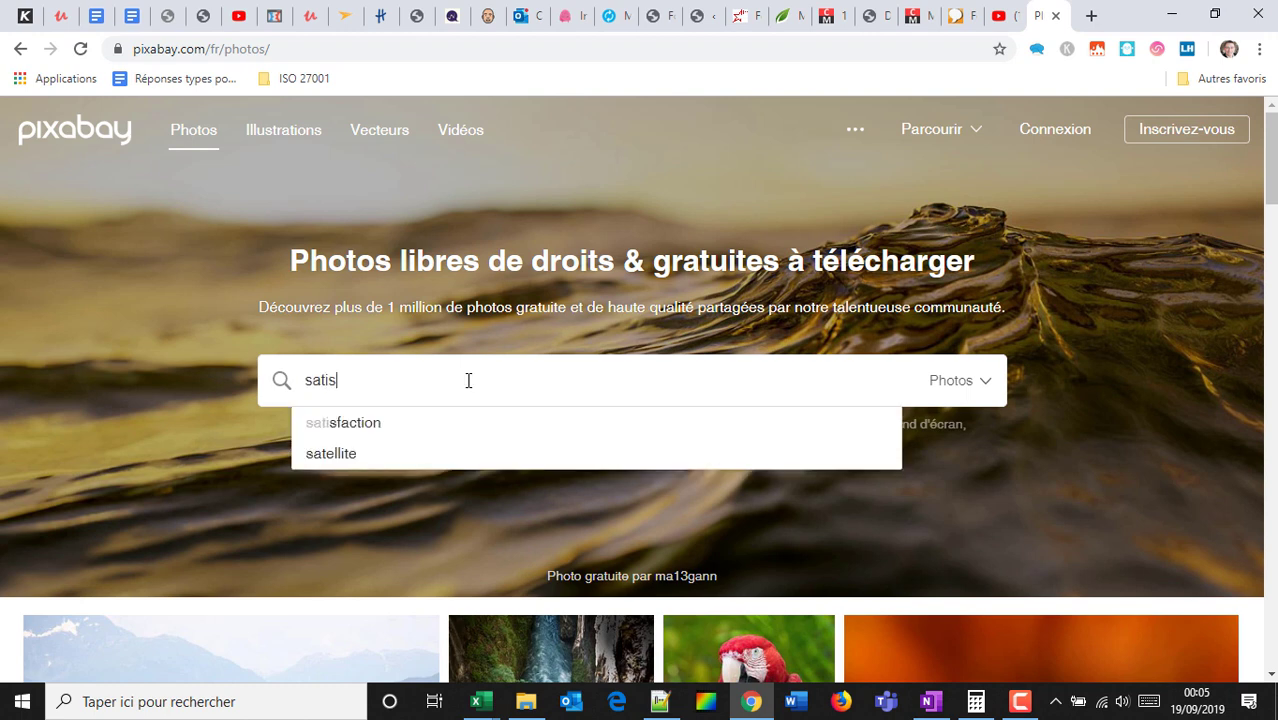
text(fay)
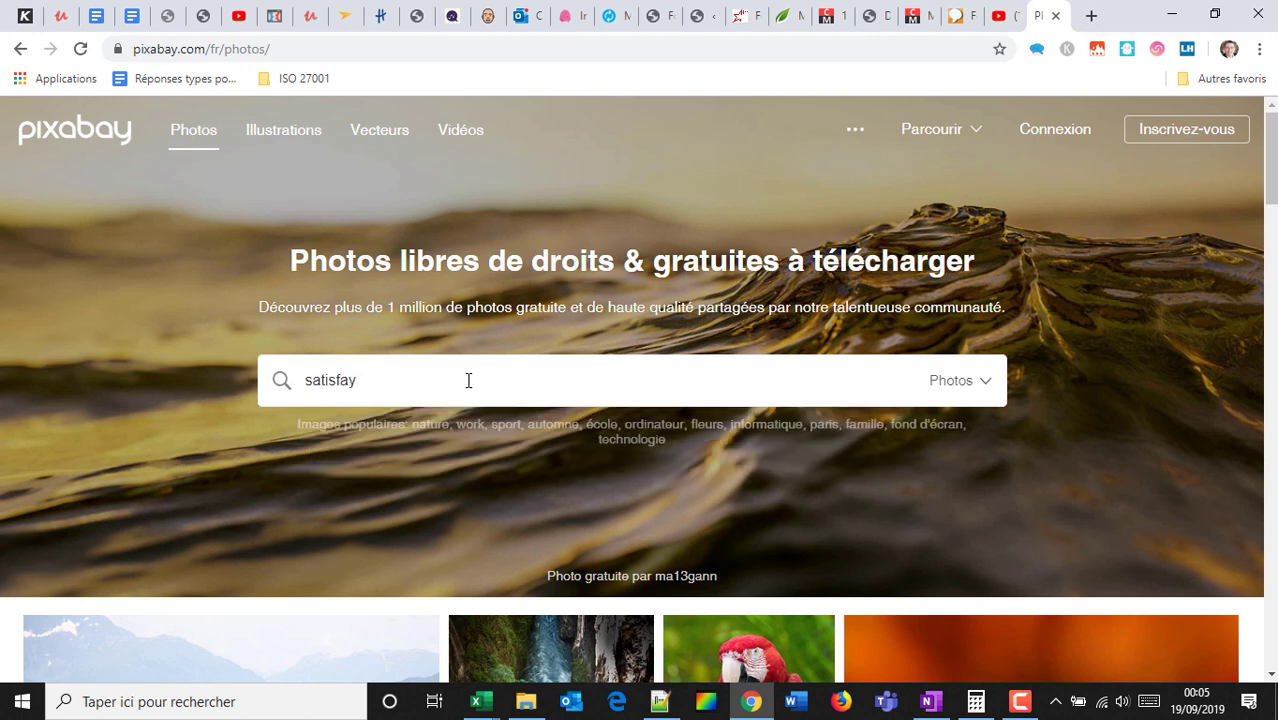
key(Return)
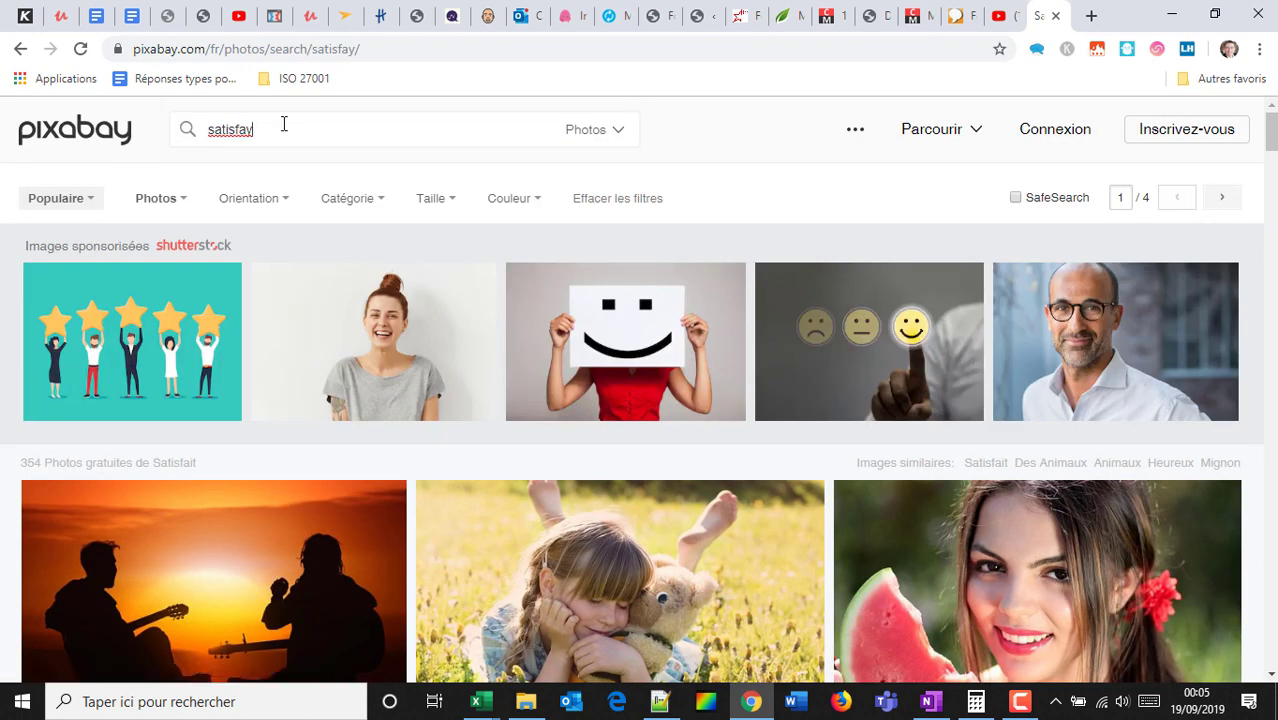
scroll(413, 304, down, 4)
scroll(285, 222, up, 4)
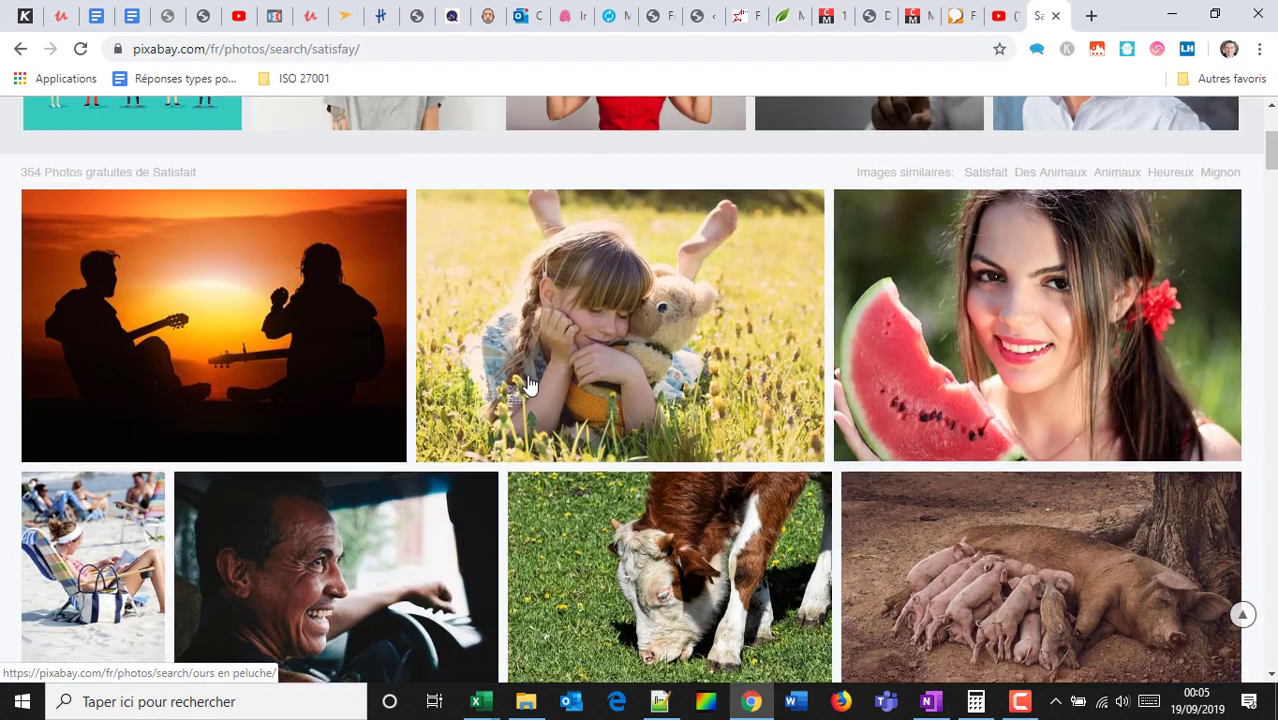
click(268, 123)
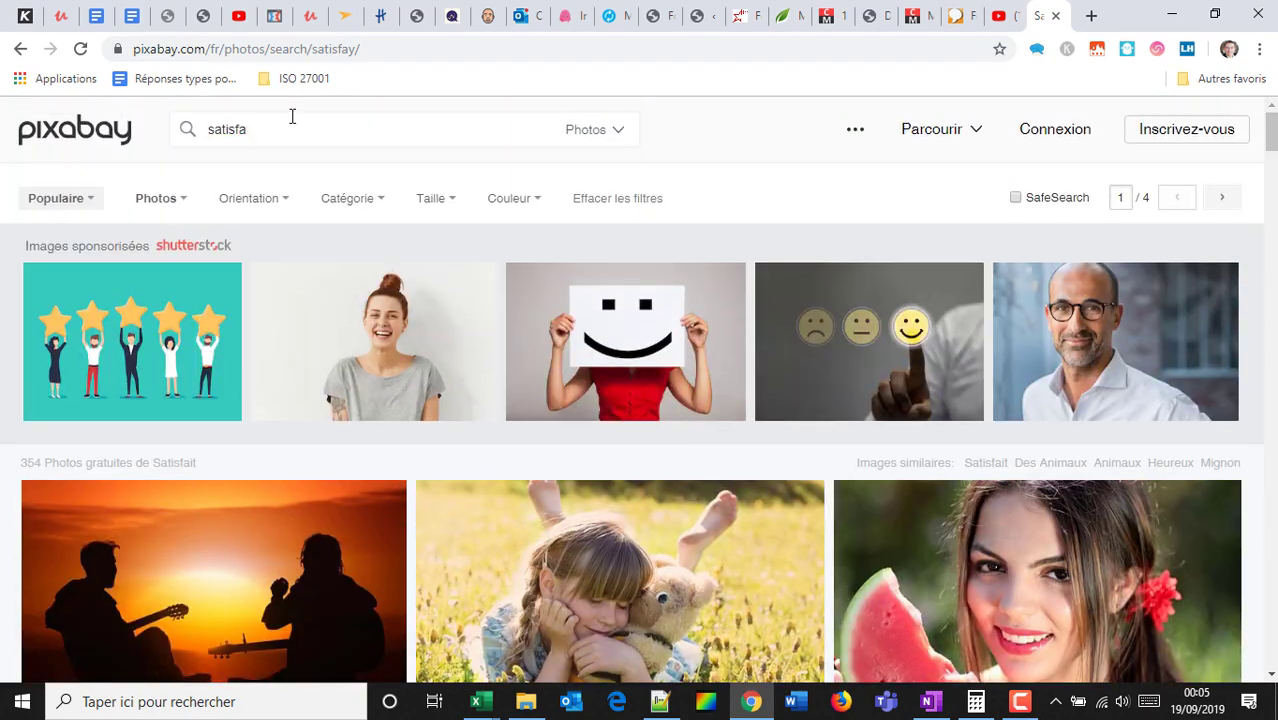
key(BackSpace)
click(245, 164)
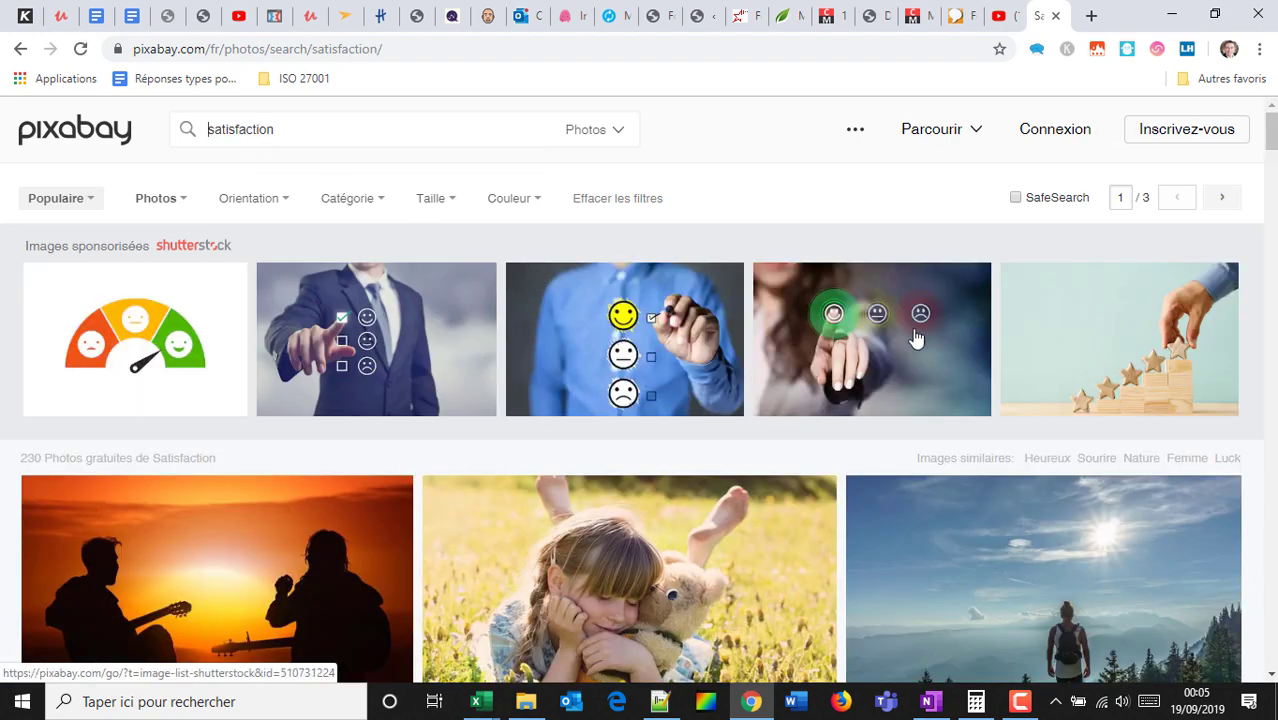
scroll(448, 285, down, 3)
scroll(192, 308, up, 3)
View a sponsored Shutterstock satisfaction image, then return to the landing page editor tab.
click(157, 337)
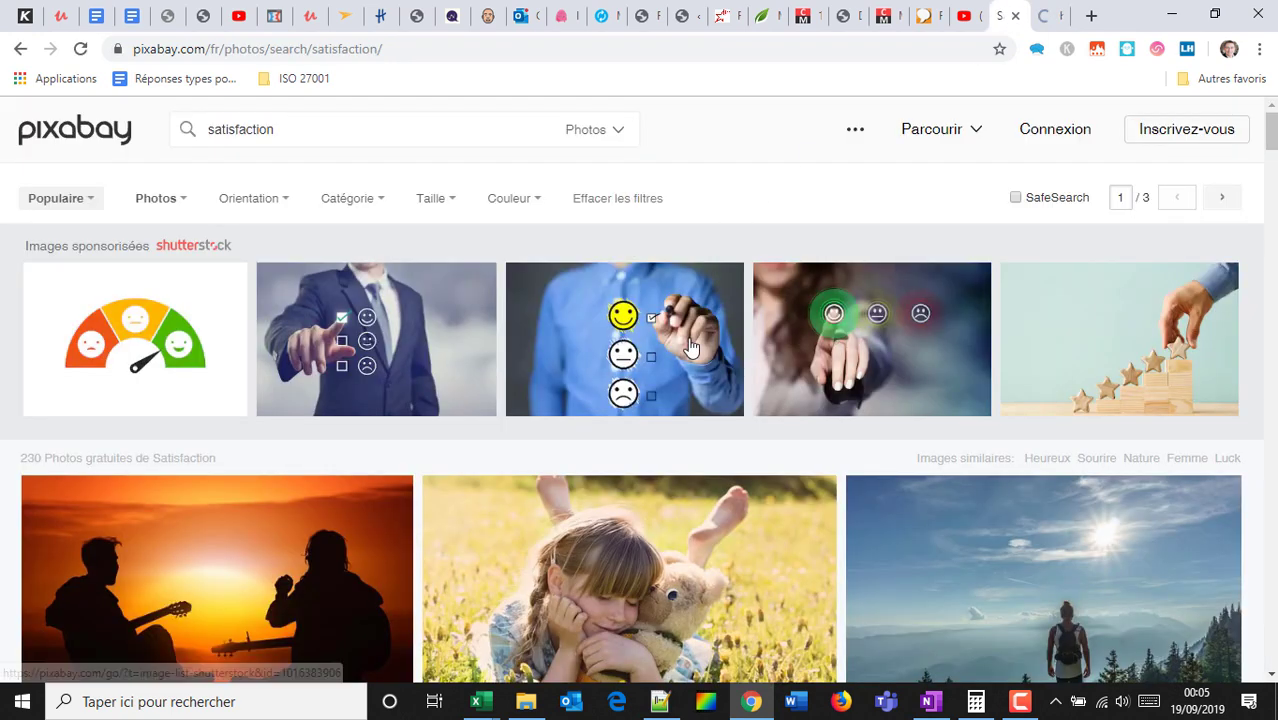
scroll(700, 355, down, 10)
scroll(707, 370, down, 5)
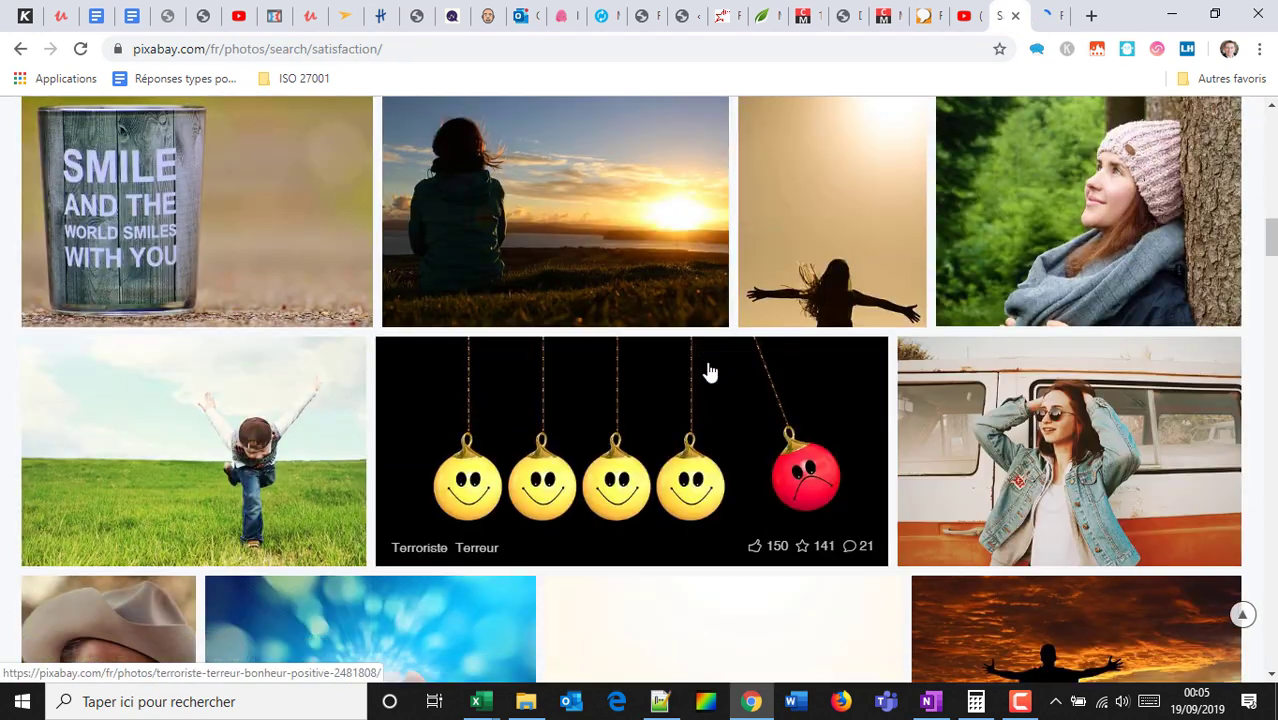
scroll(707, 371, down, 7)
scroll(711, 366, down, 4)
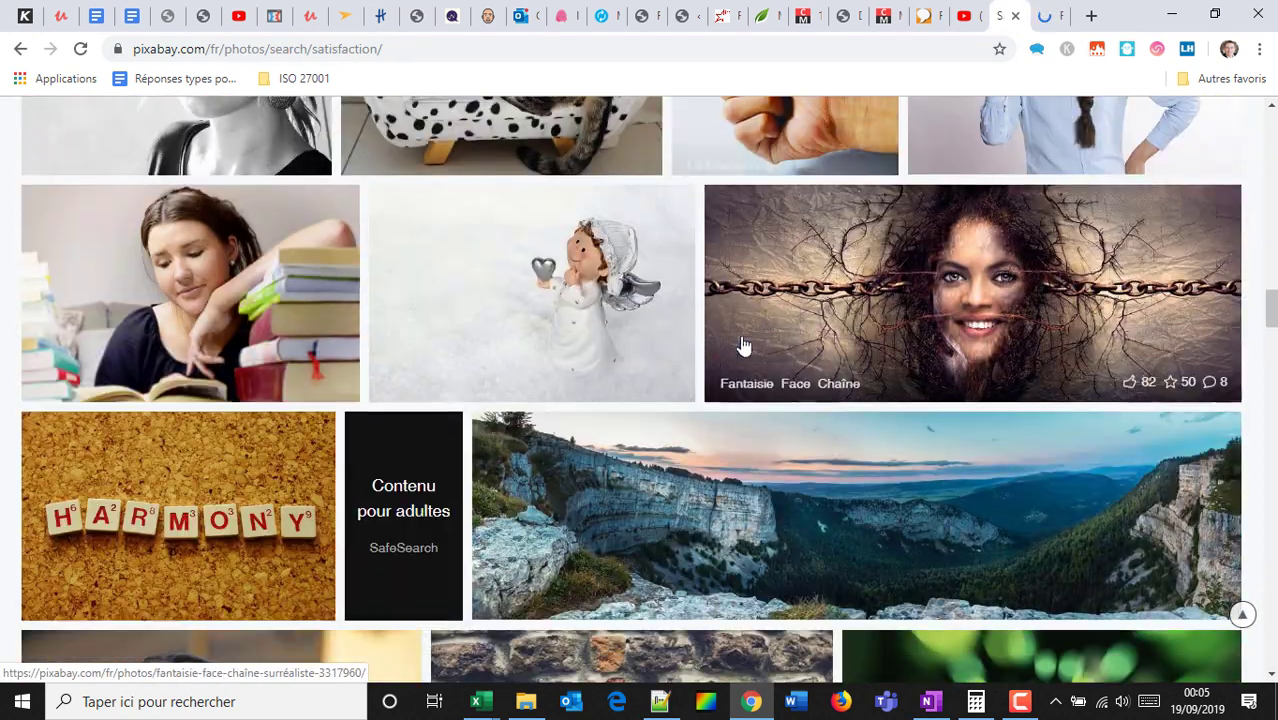
click(1058, 18)
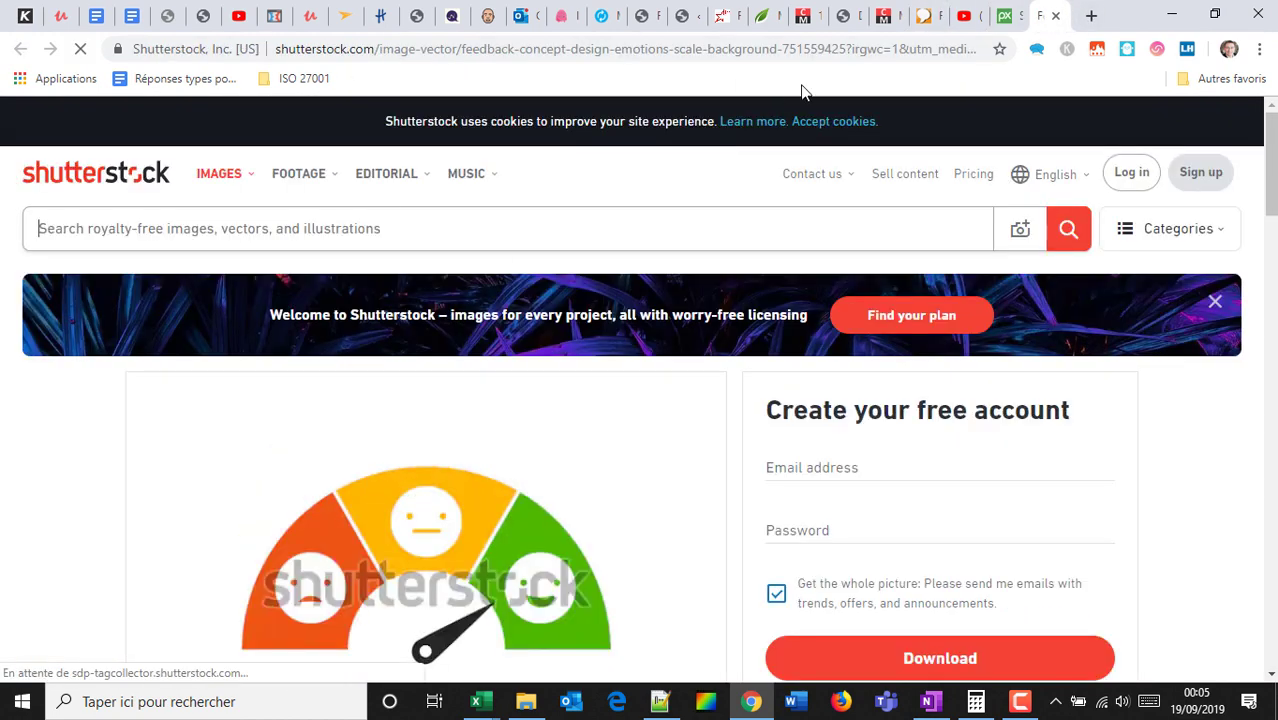
click(640, 15)
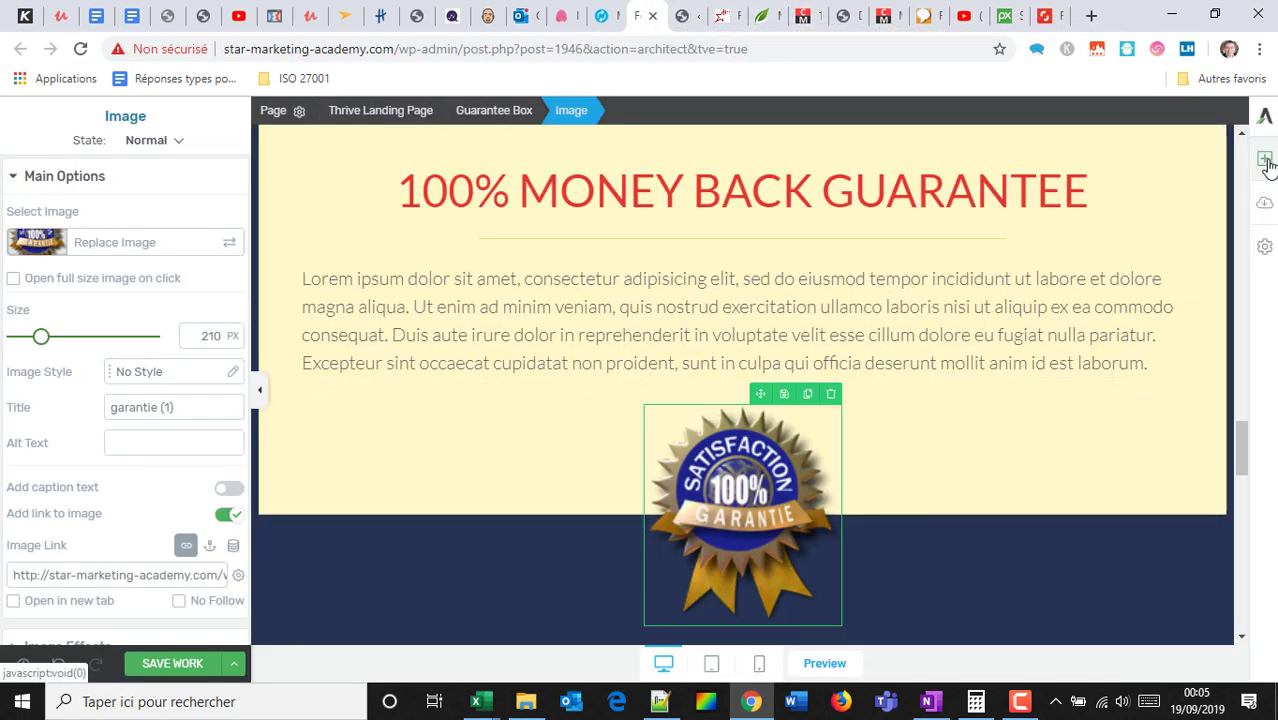
Place a numbered list beside the guarantee badge, then add the Basic/Fulltime/Private pricing table below.
click(1264, 158)
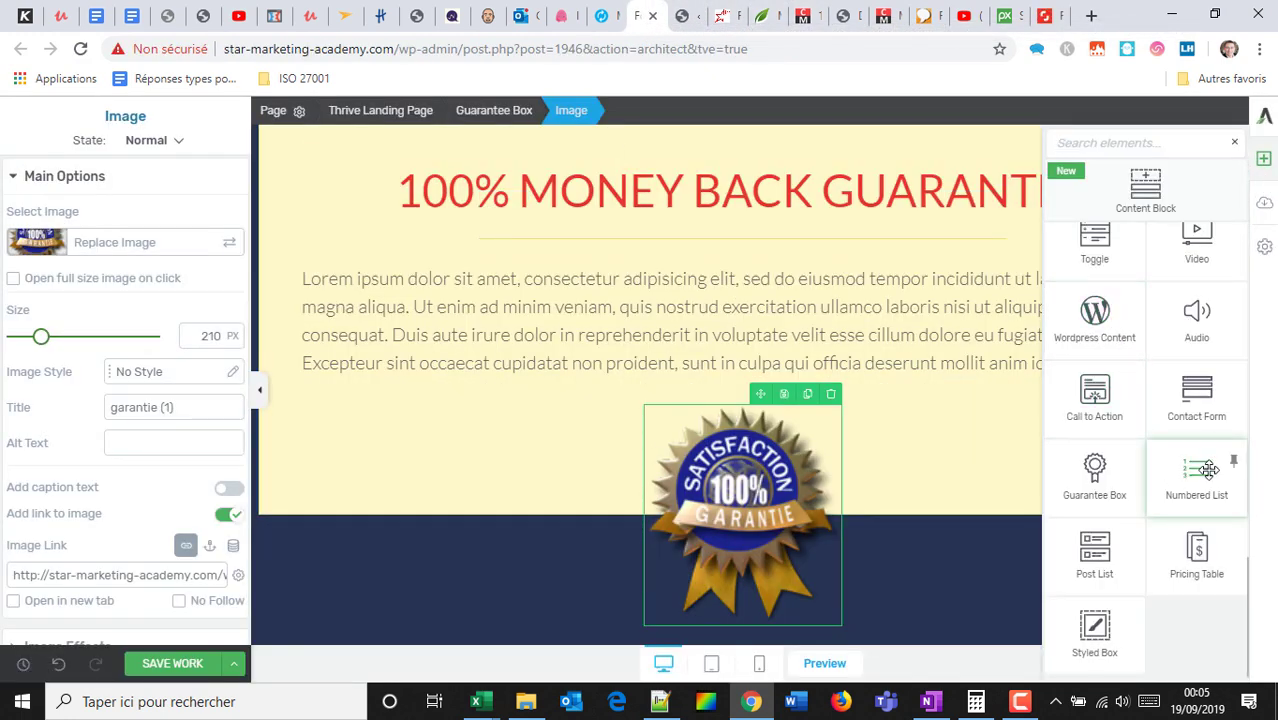
mouse_move(1205, 465)
mouse_down()
mouse_move(949, 539)
mouse_move(580, 600)
mouse_move(608, 516)
mouse_move(548, 428)
mouse_move(779, 450)
mouse_move(579, 180)
mouse_move(590, 190)
mouse_up()
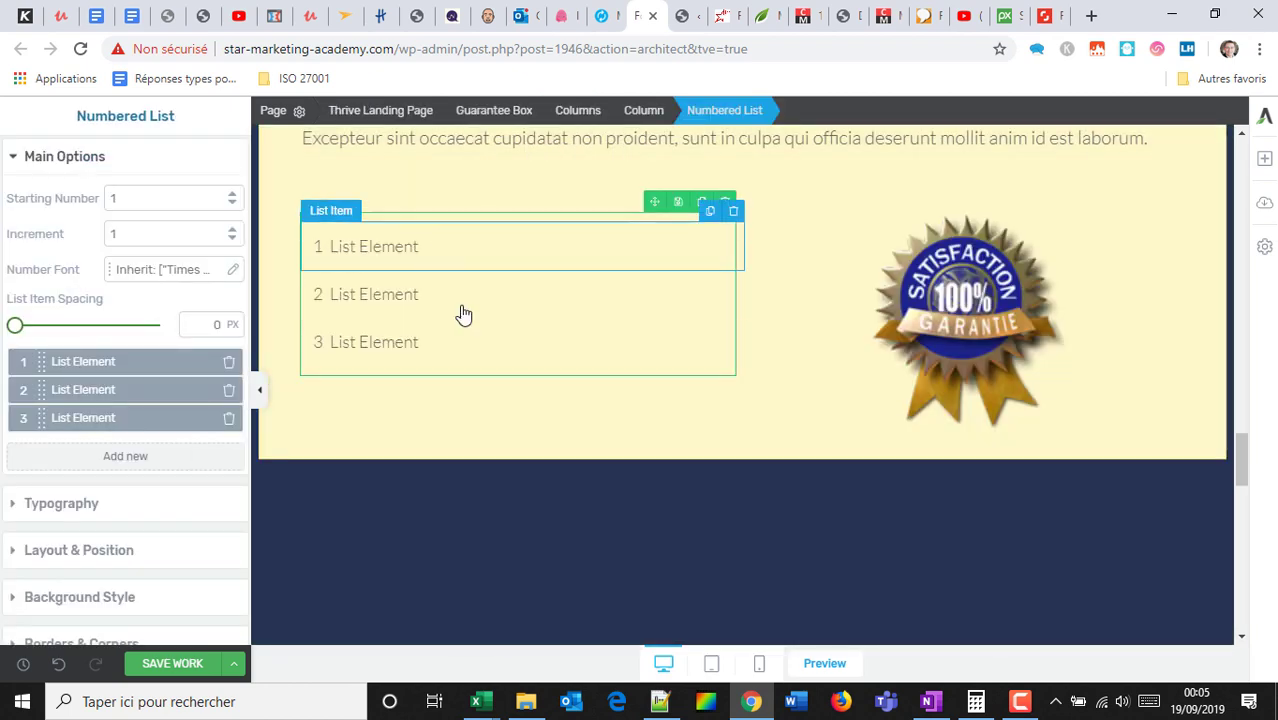
click(1264, 158)
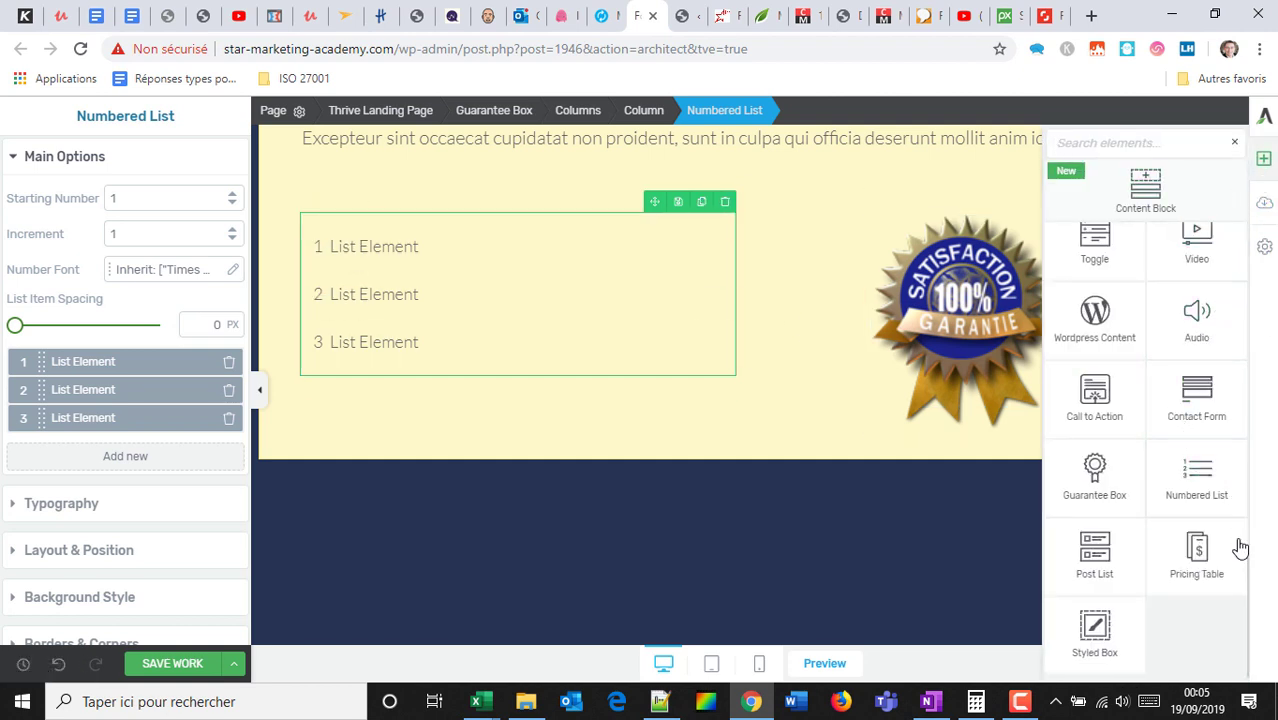
drag(1198, 557, 828, 471)
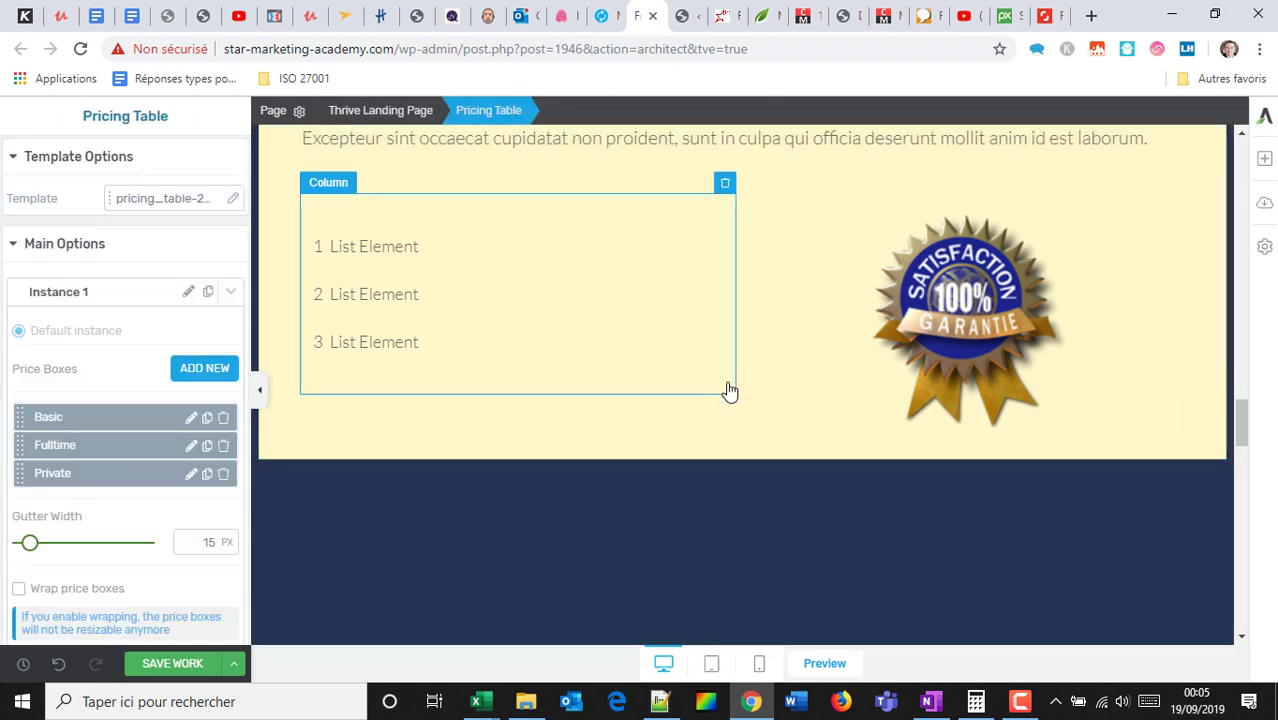
scroll(727, 372, down, 5)
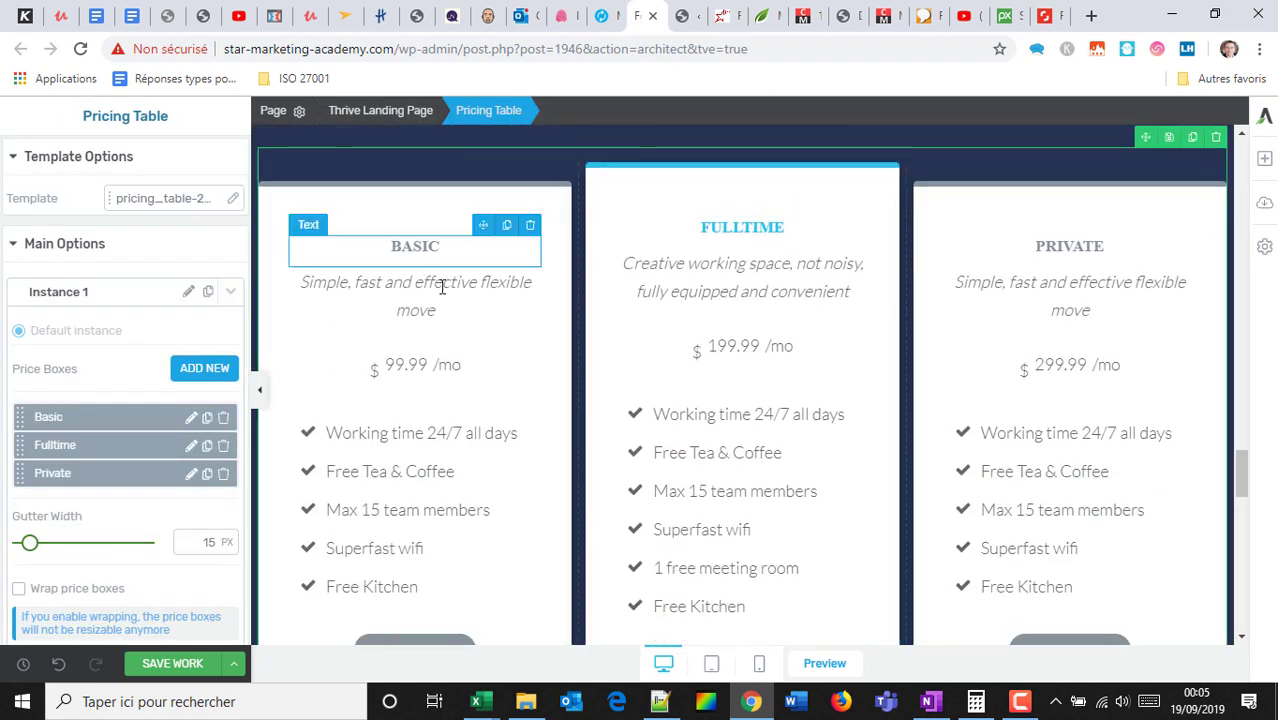
scroll(961, 500, down, 3)
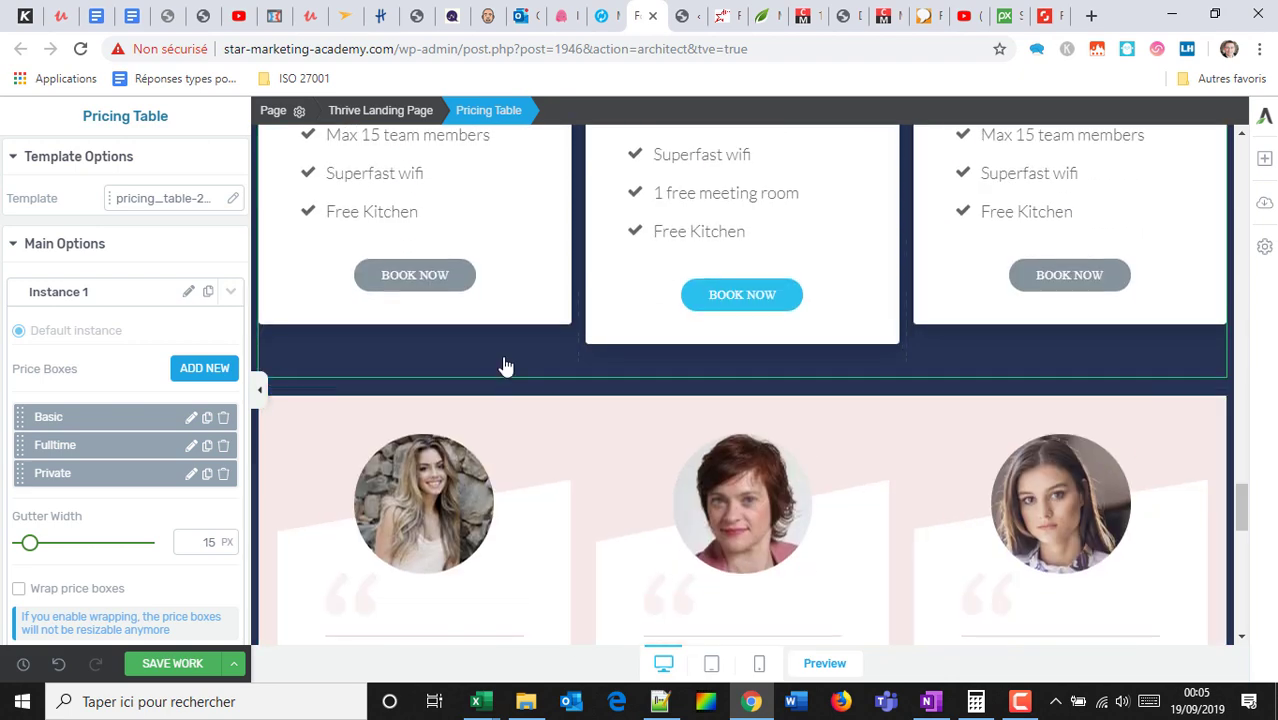
scroll(502, 362, up, 4)
scroll(1027, 517, down, 3)
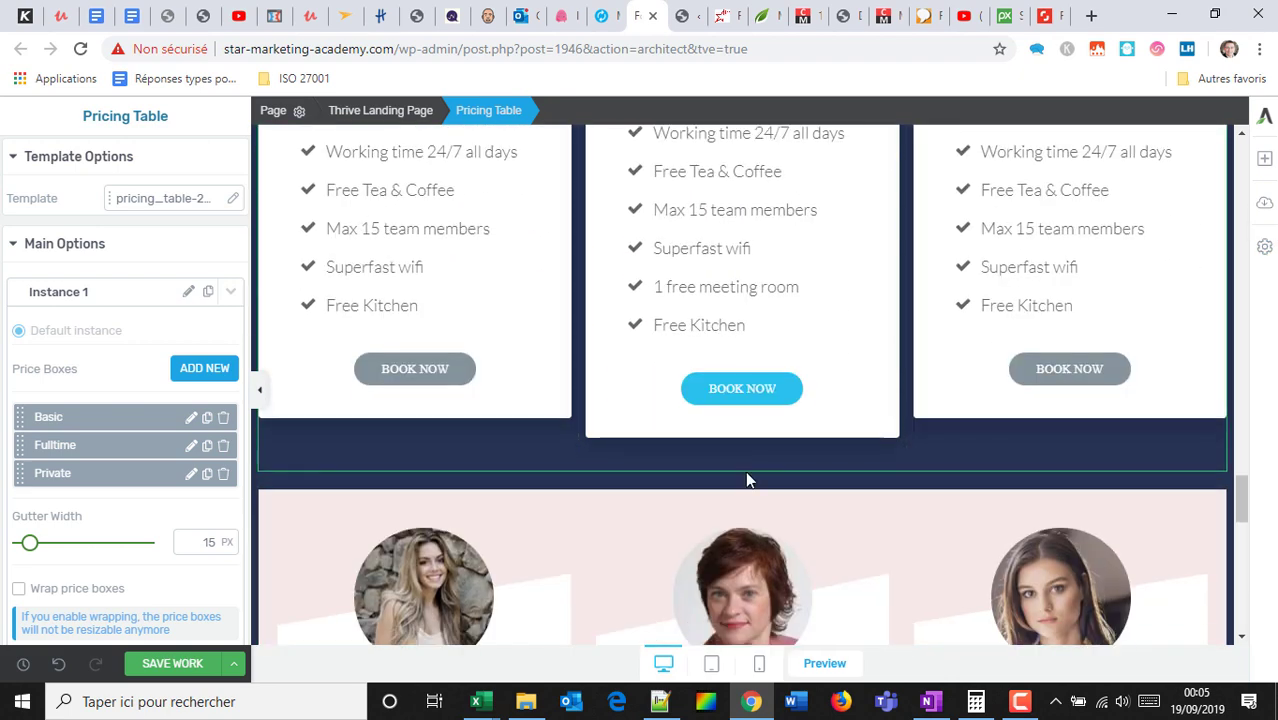
click(727, 392)
scroll(1196, 240, up, 3)
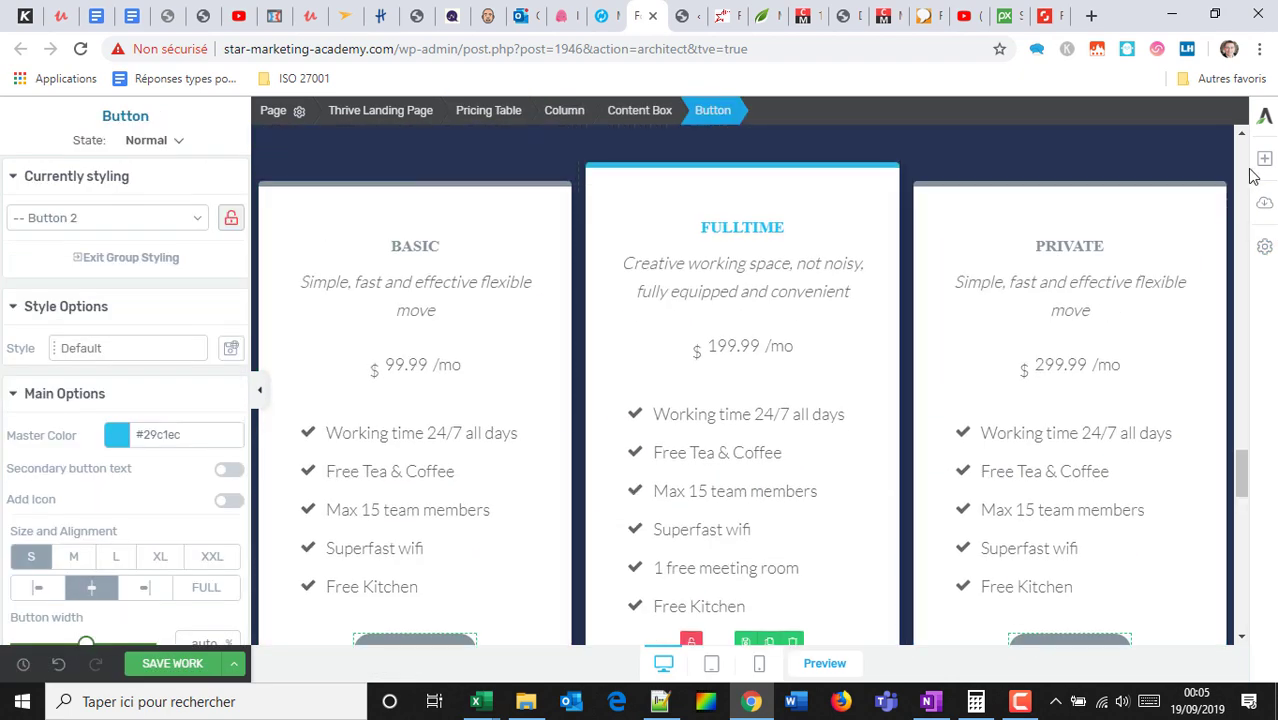
click(1264, 158)
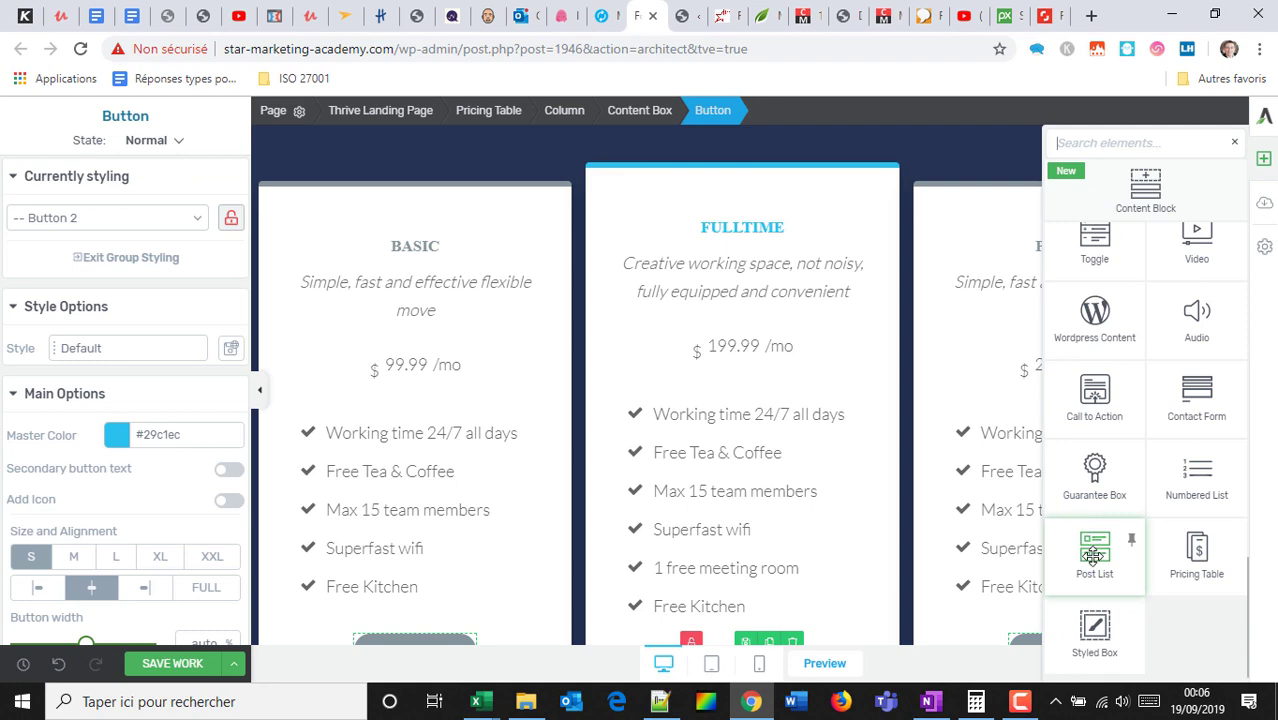
Insert a Default Post List template showing three posts side by side.
drag(1094, 556, 750, 388)
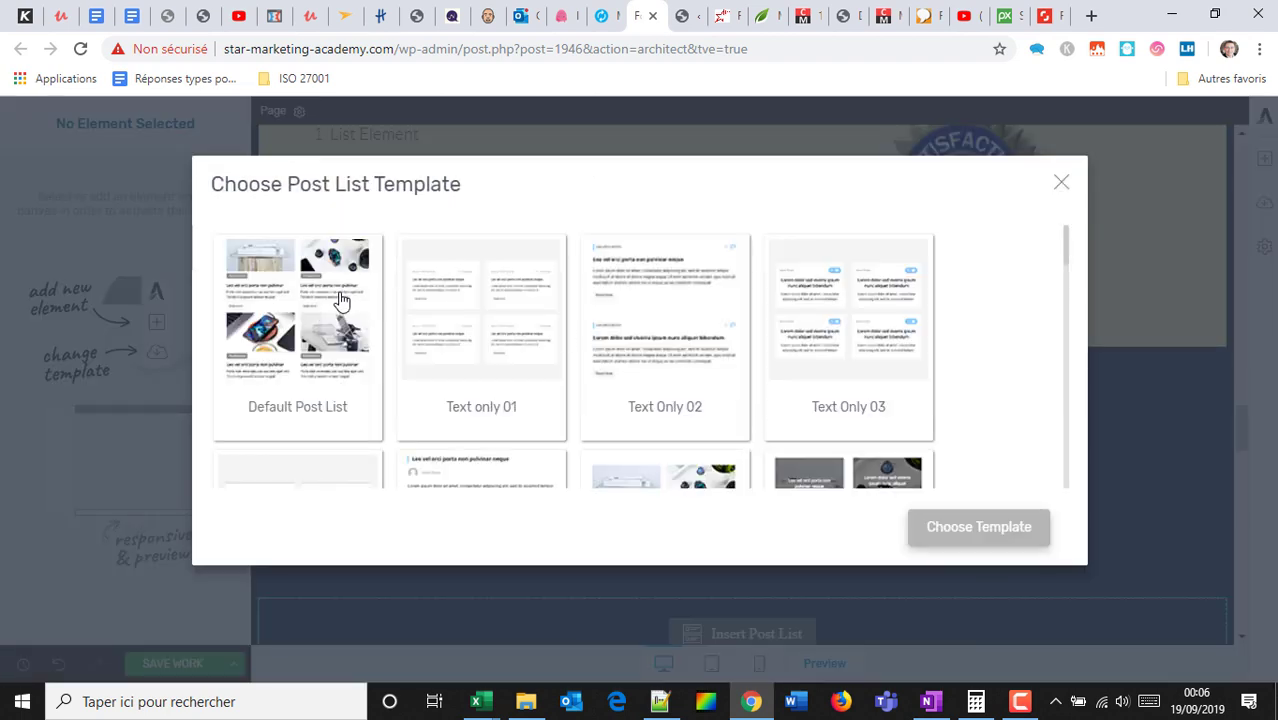
click(296, 316)
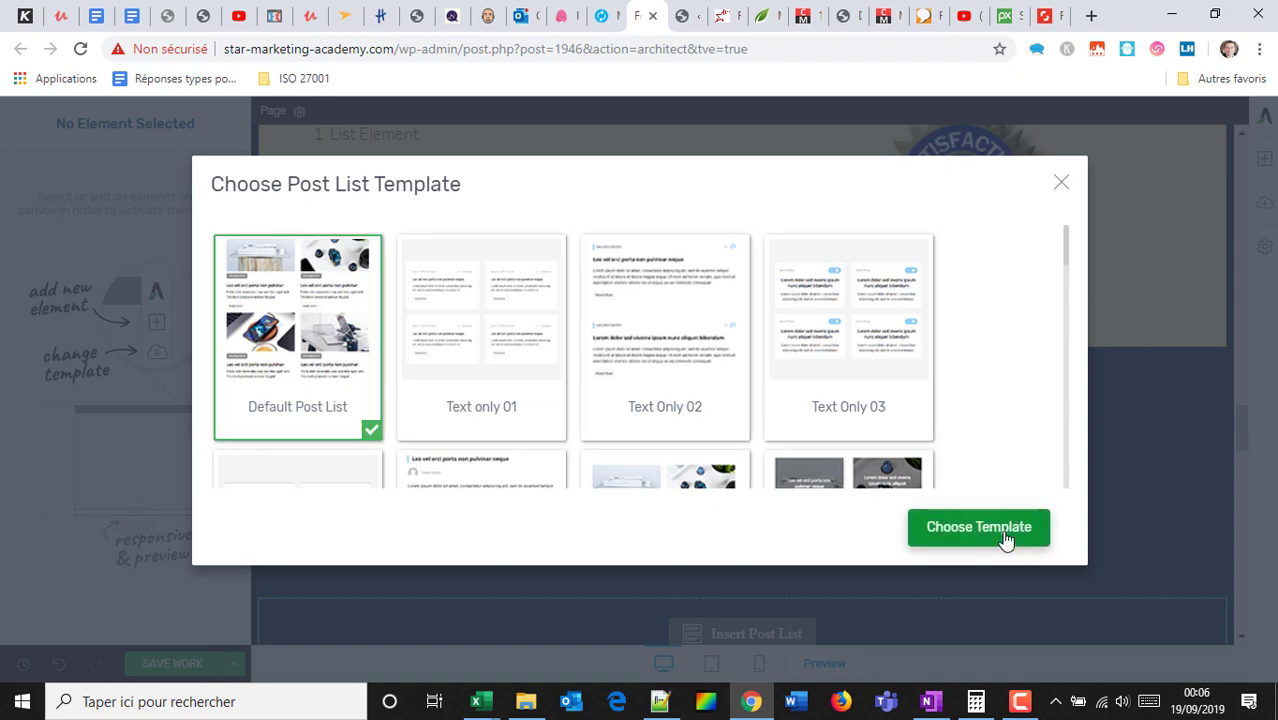
click(1004, 535)
scroll(765, 332, down, 4)
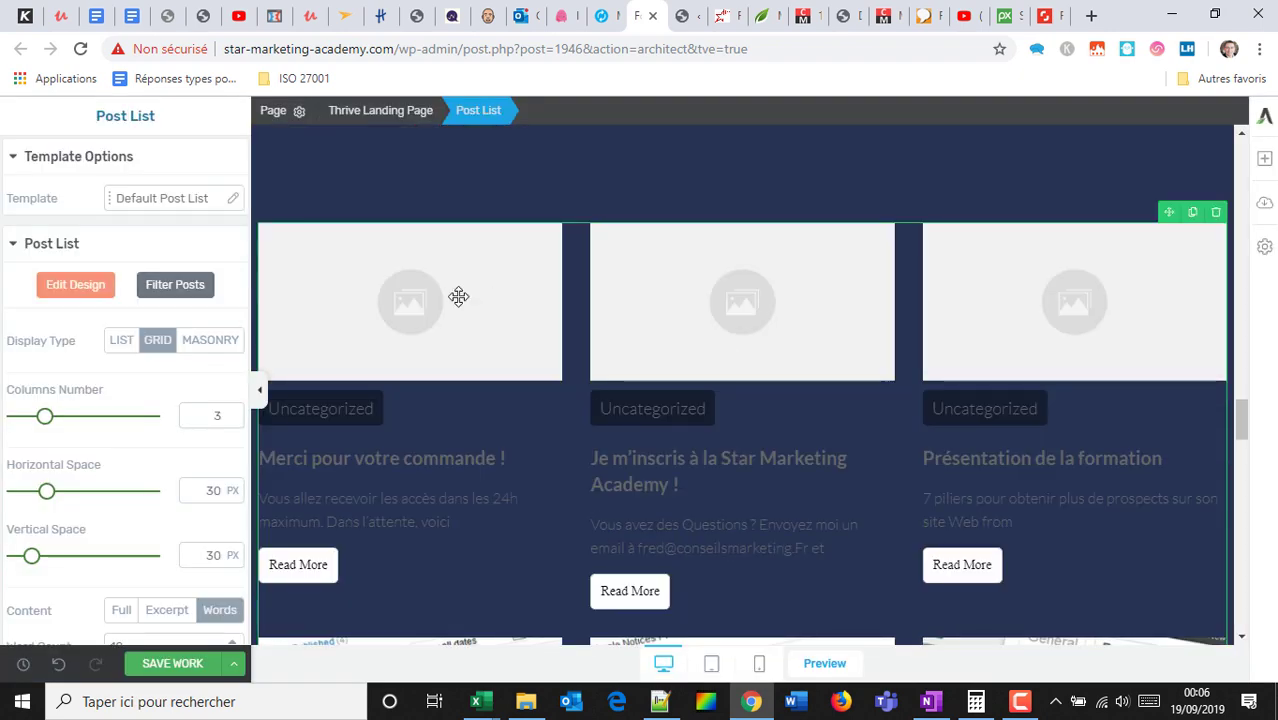
scroll(419, 330, down, 1)
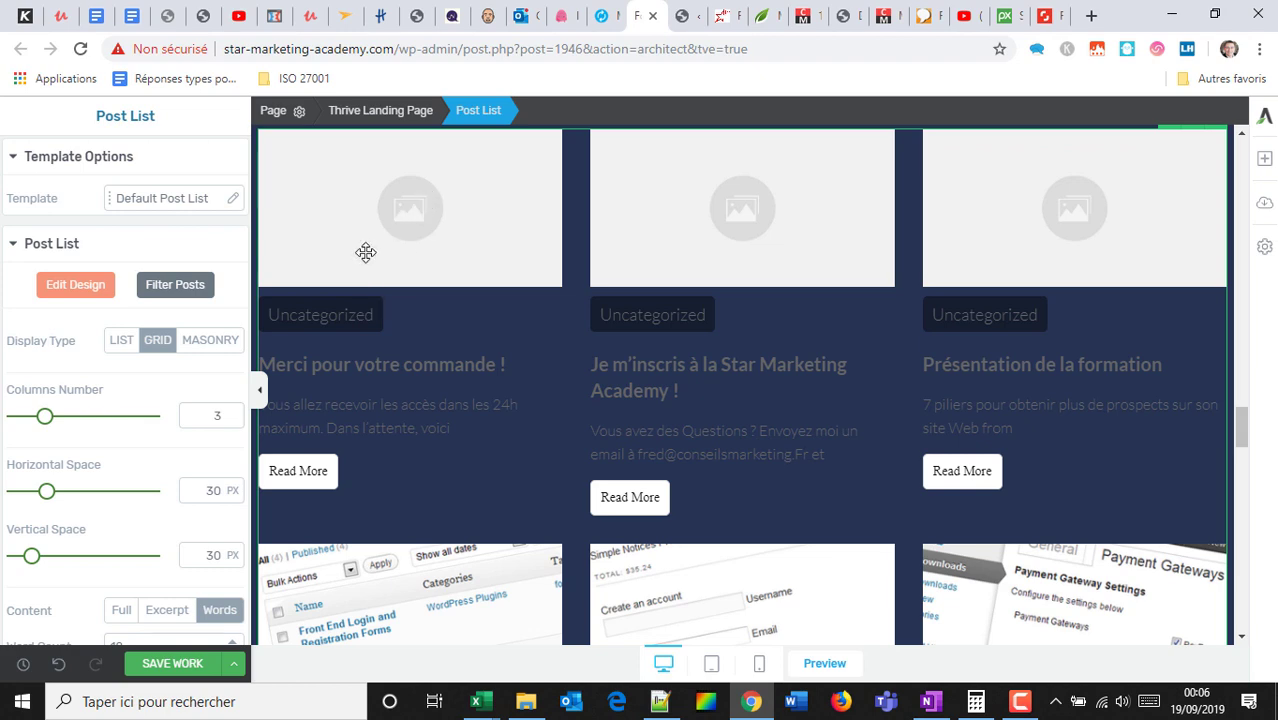
scroll(397, 264, up, 2)
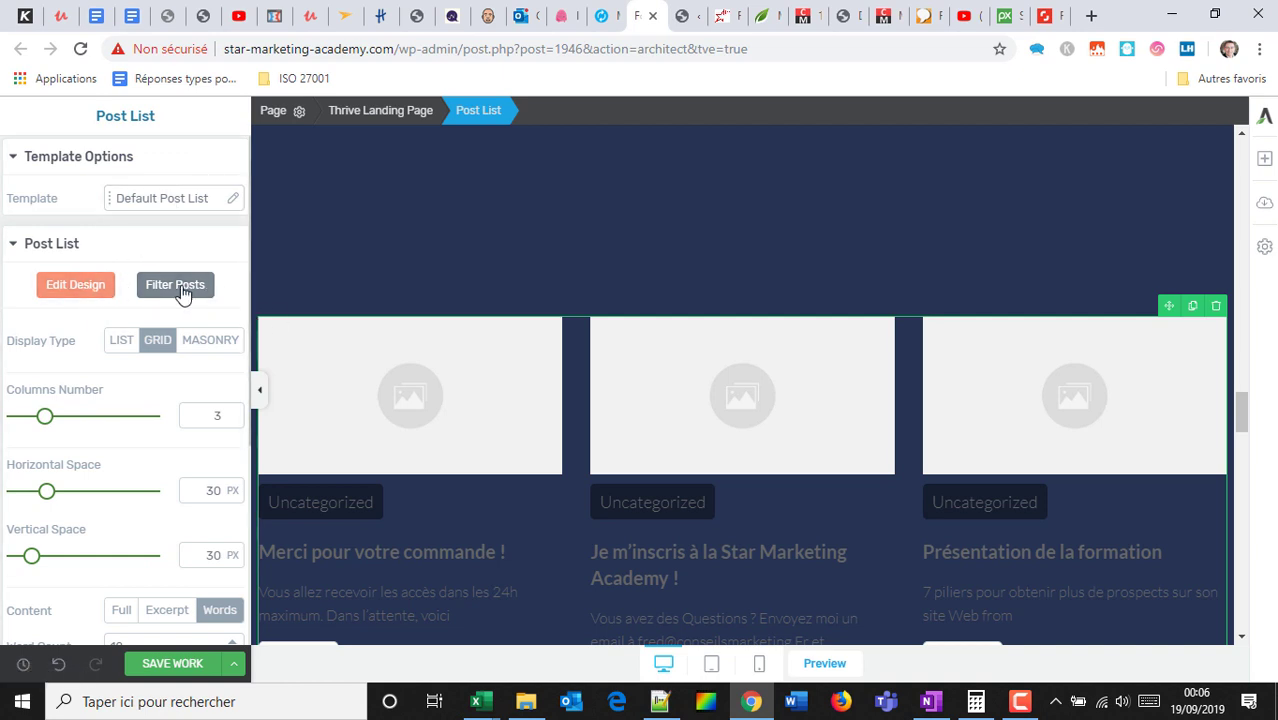
Enter the post list's design editing and select the first post's featured image.
click(90, 287)
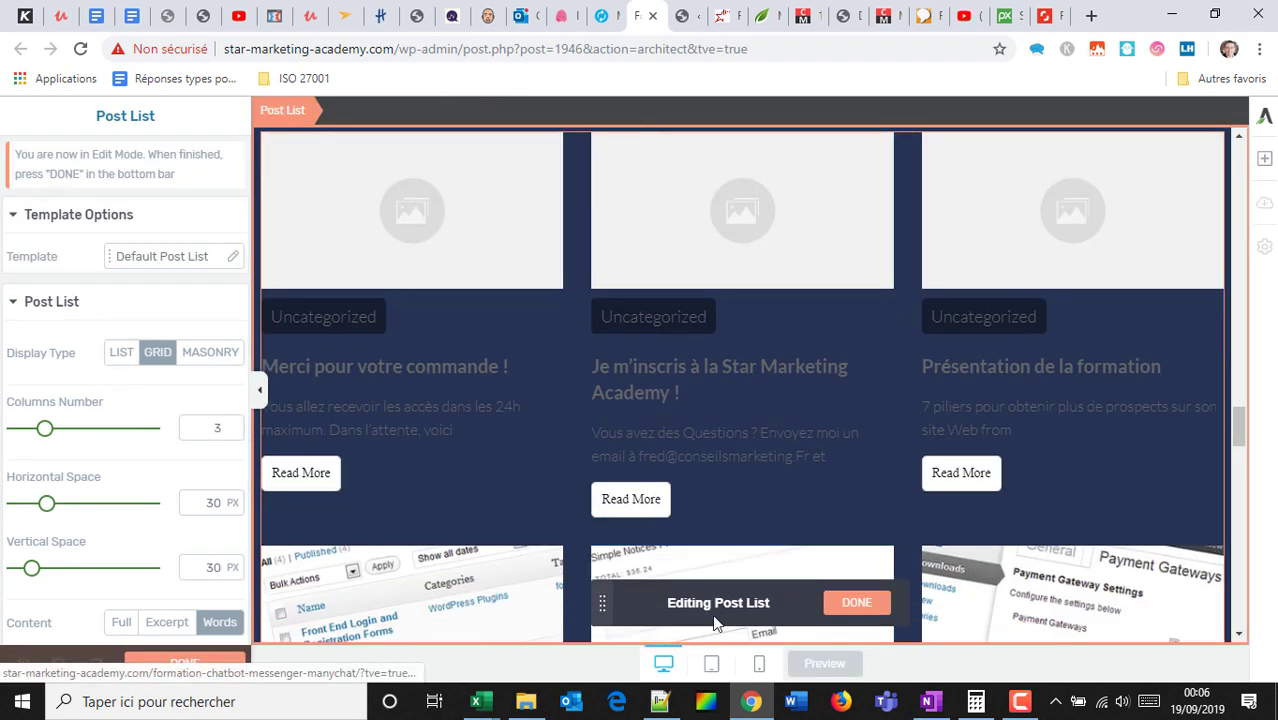
click(370, 216)
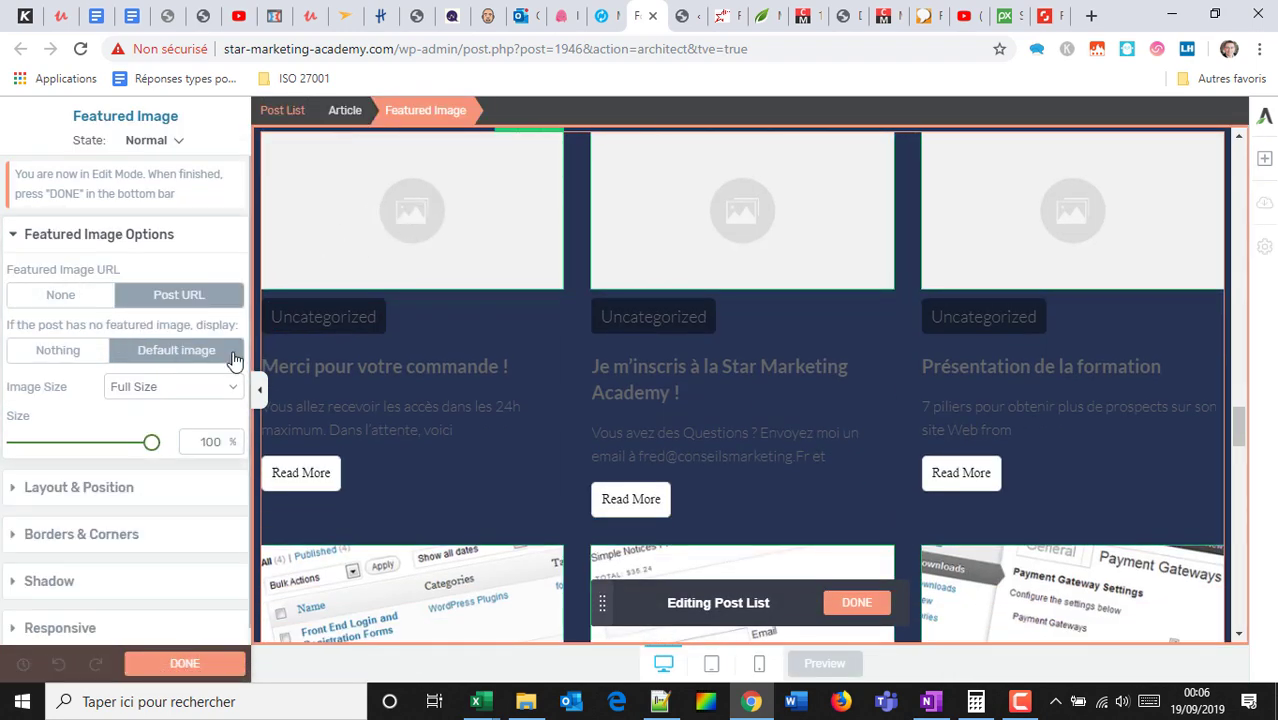
scroll(190, 370, down, 1)
scroll(704, 291, down, 4)
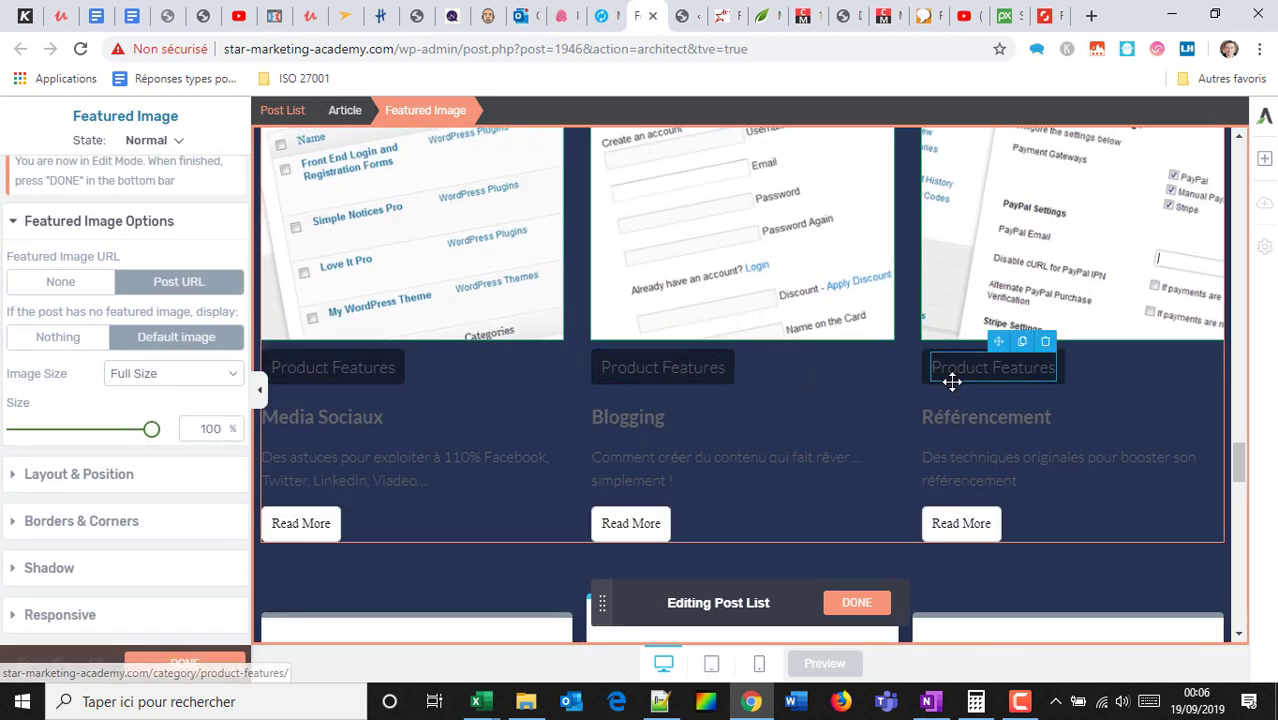
scroll(950, 380, up, 4)
scroll(1030, 318, up, 10)
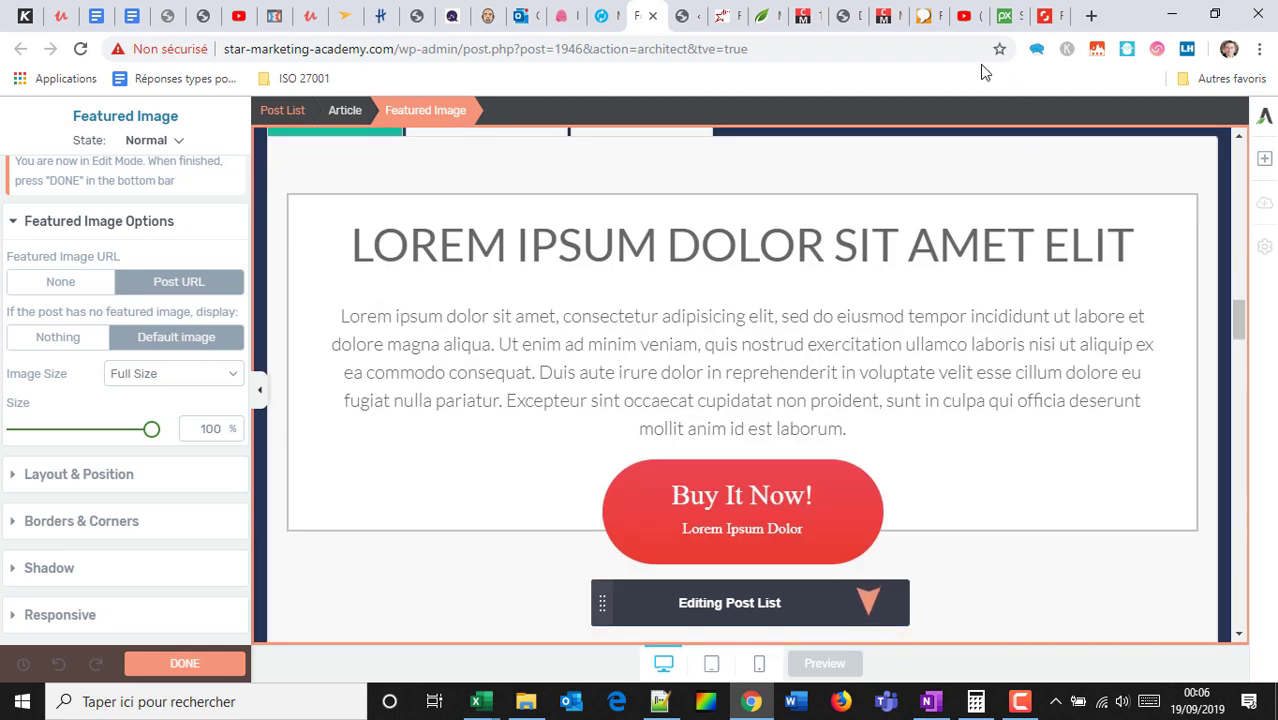
scroll(1155, 253, up, 5)
scroll(1158, 258, up, 10)
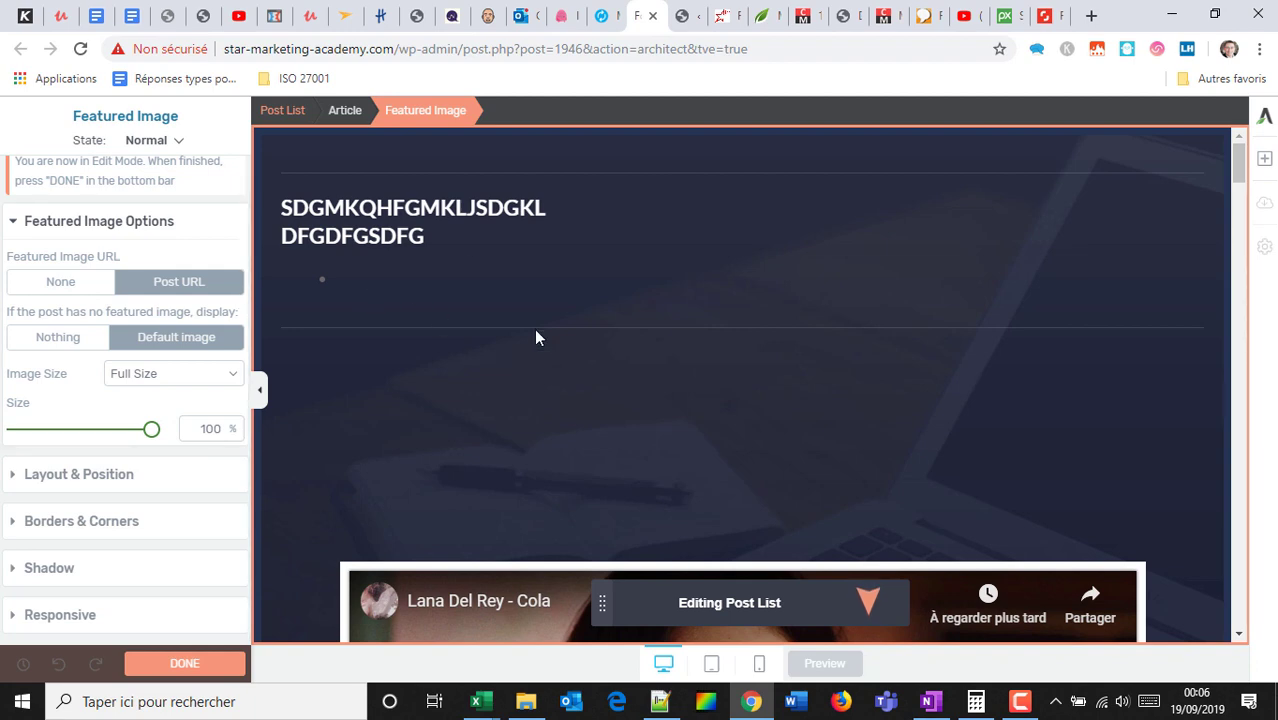
Finish the post list design editing and bring up the landing page template chooser.
scroll(536, 333, down, 6)
scroll(628, 326, up, 4)
scroll(649, 337, up, 2)
scroll(791, 268, down, 10)
scroll(855, 390, down, 5)
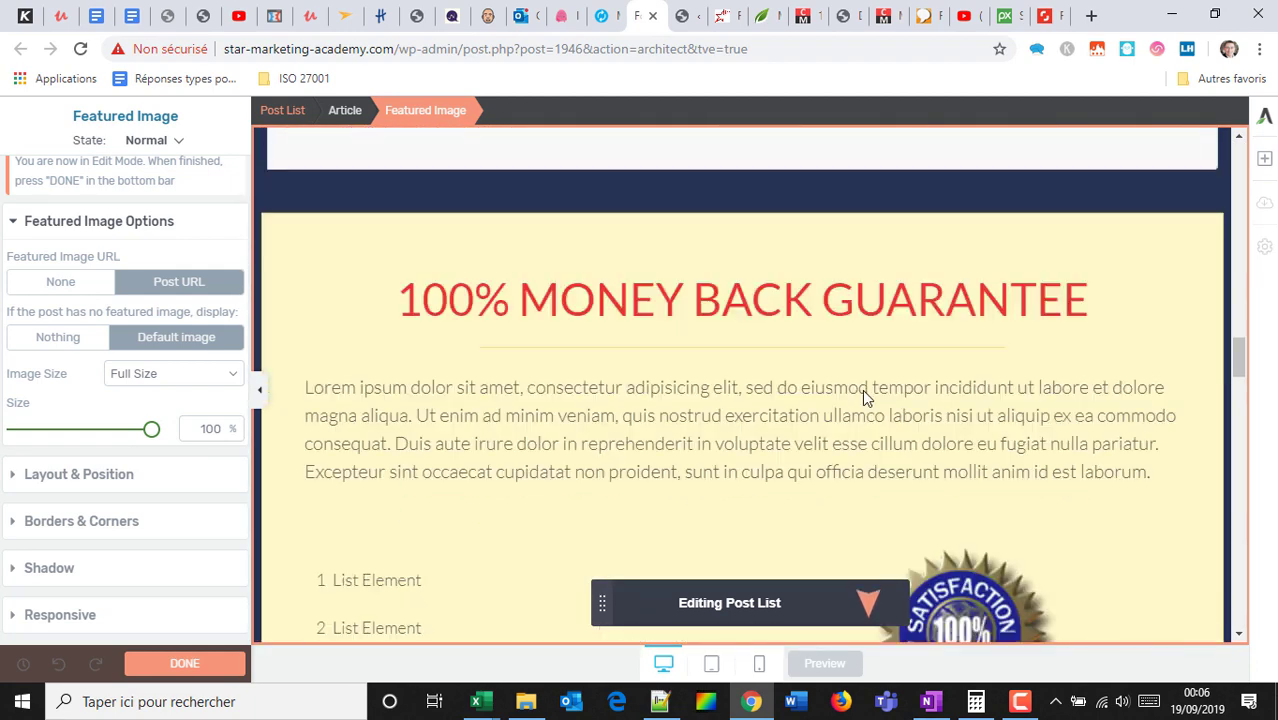
scroll(870, 370, up, 8)
scroll(876, 380, up, 10)
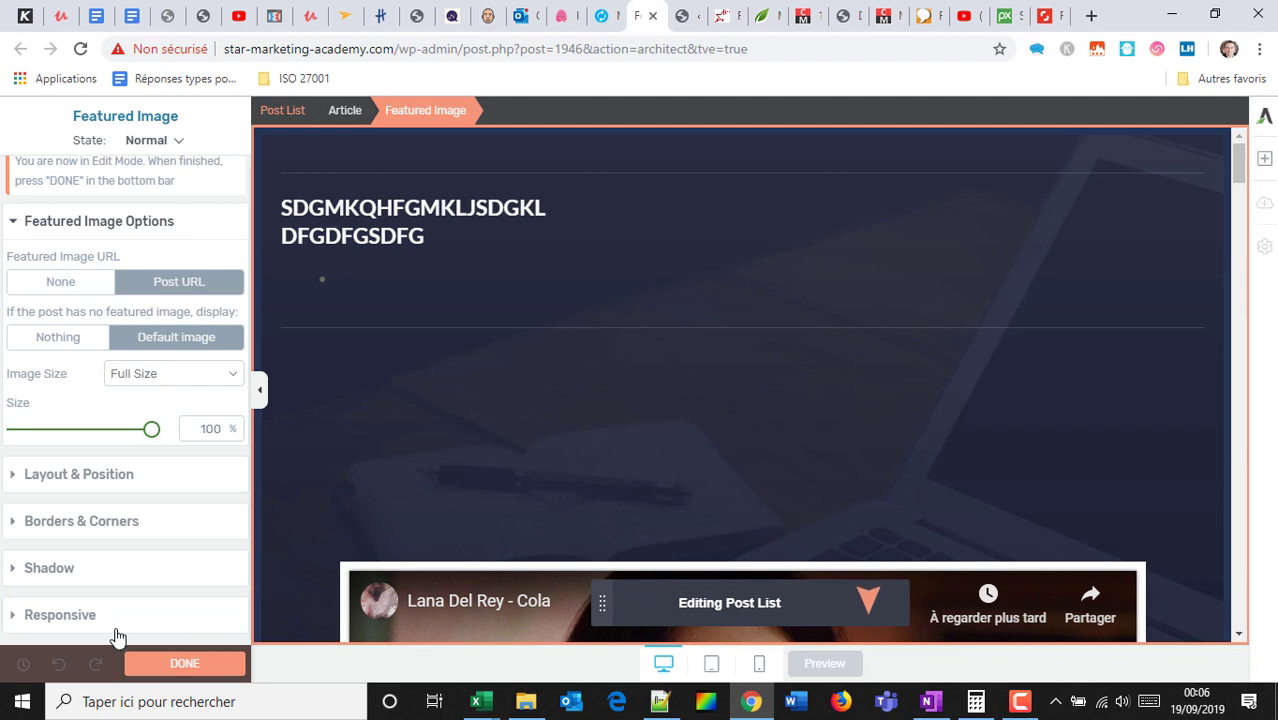
click(167, 664)
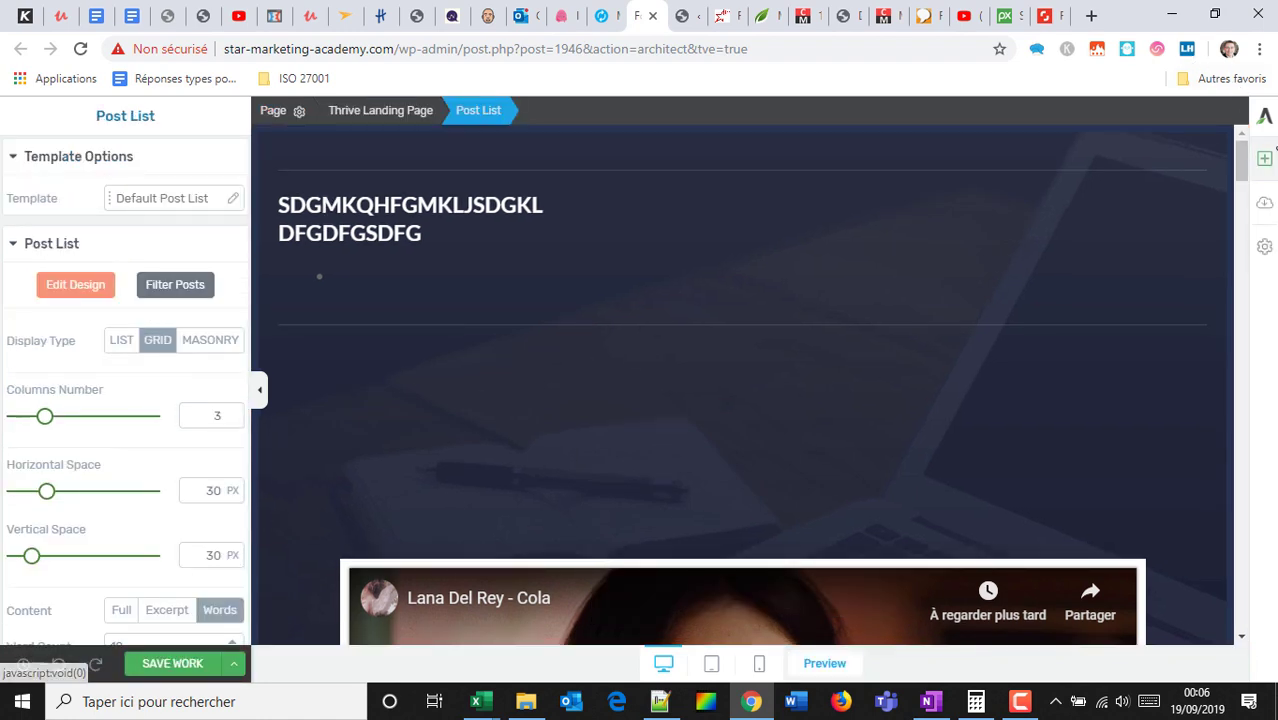
click(1266, 205)
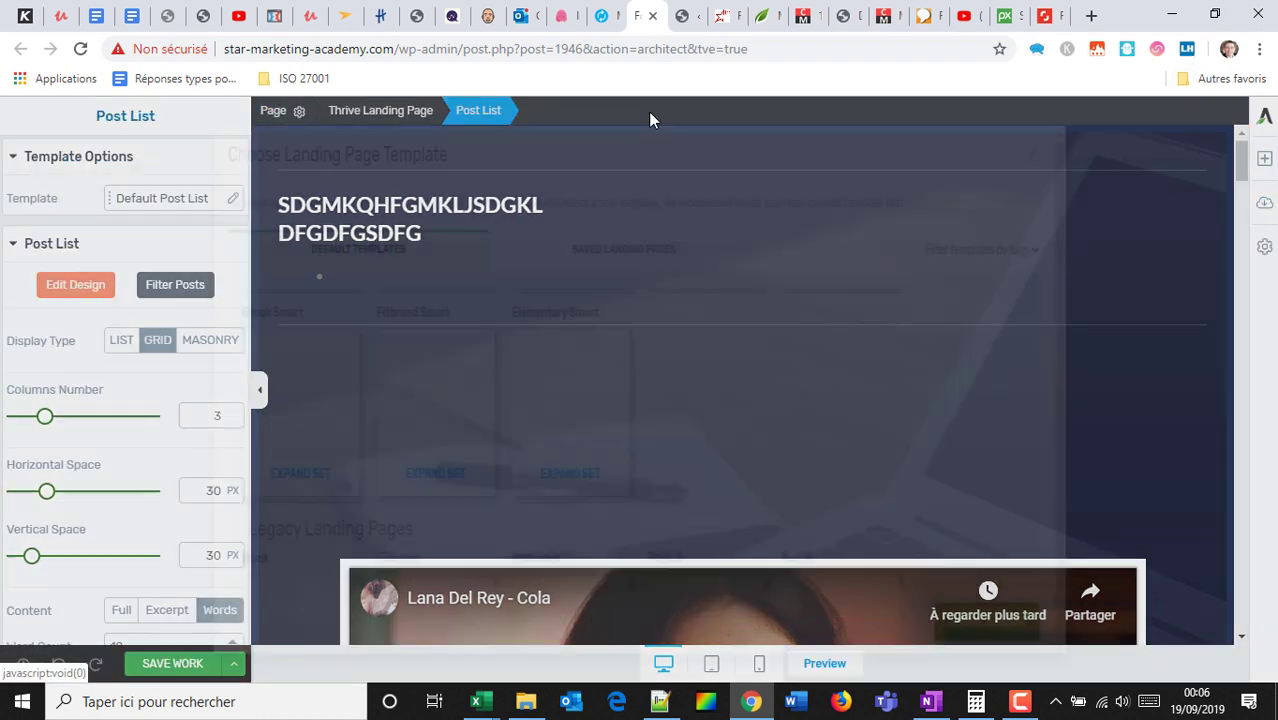
Expand the Consultant Smart template set and pick the Consultation Smart Booking template.
scroll(500, 420, up, 10)
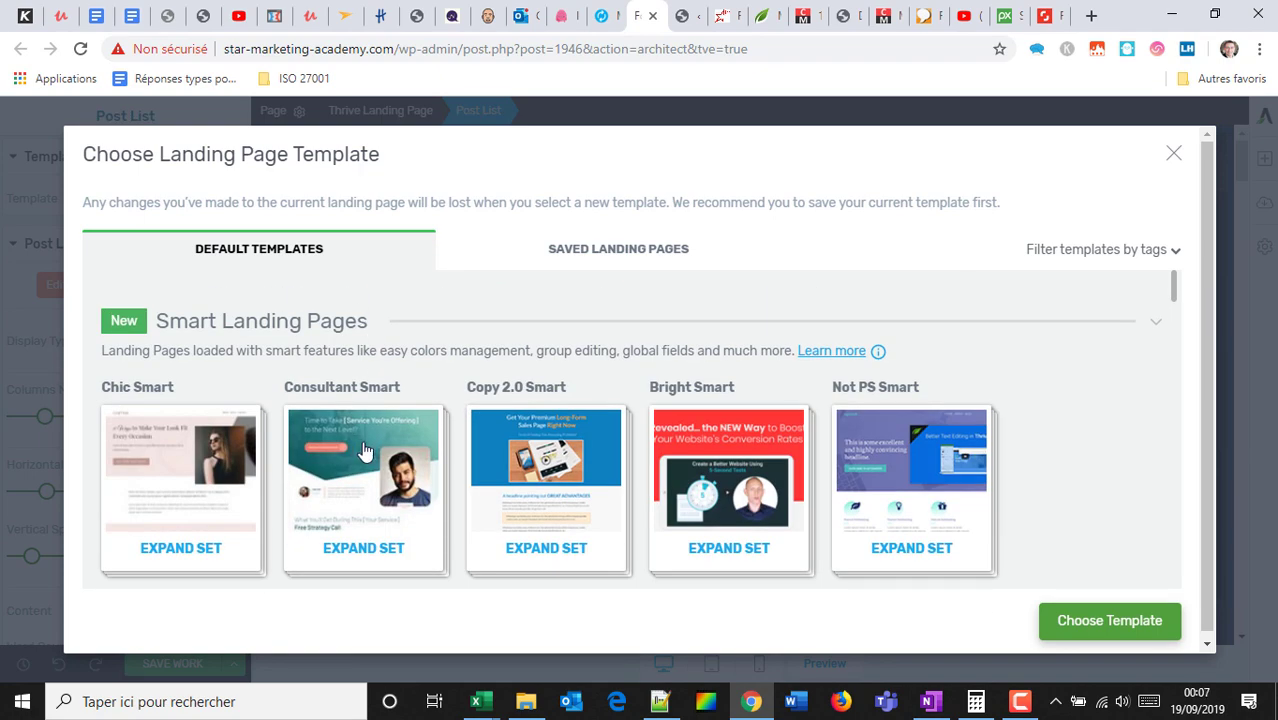
click(363, 452)
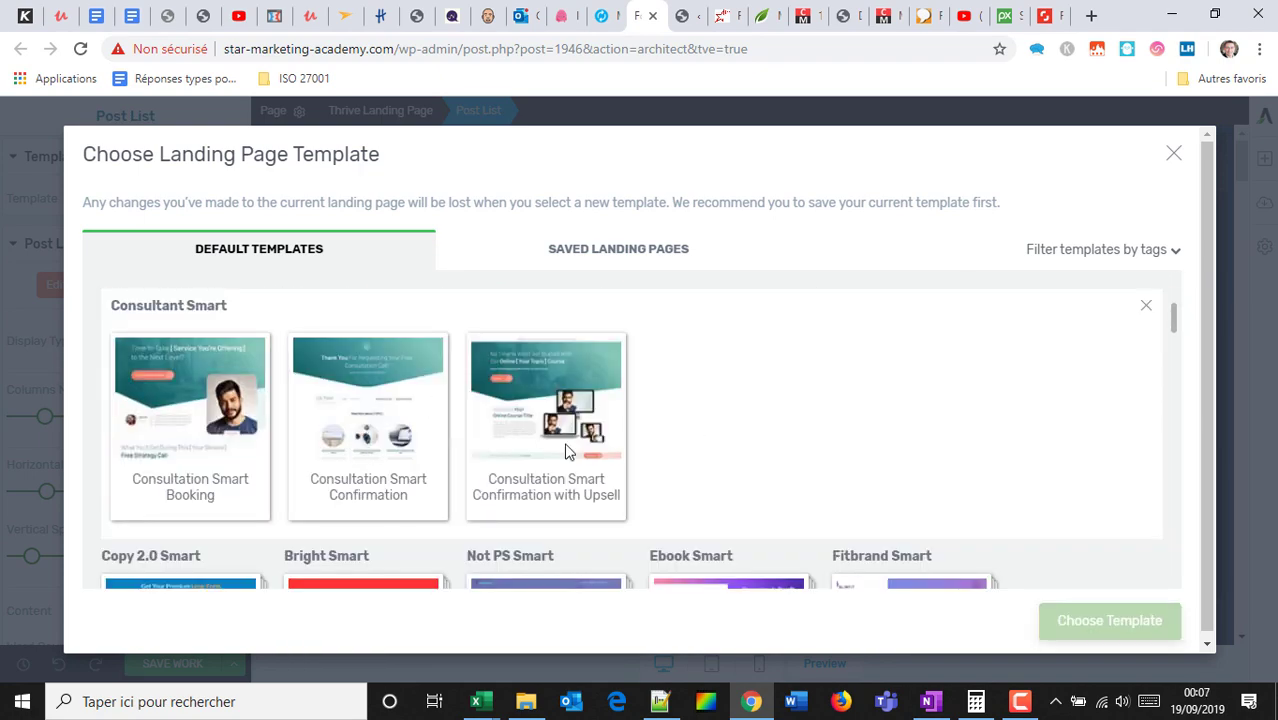
click(232, 430)
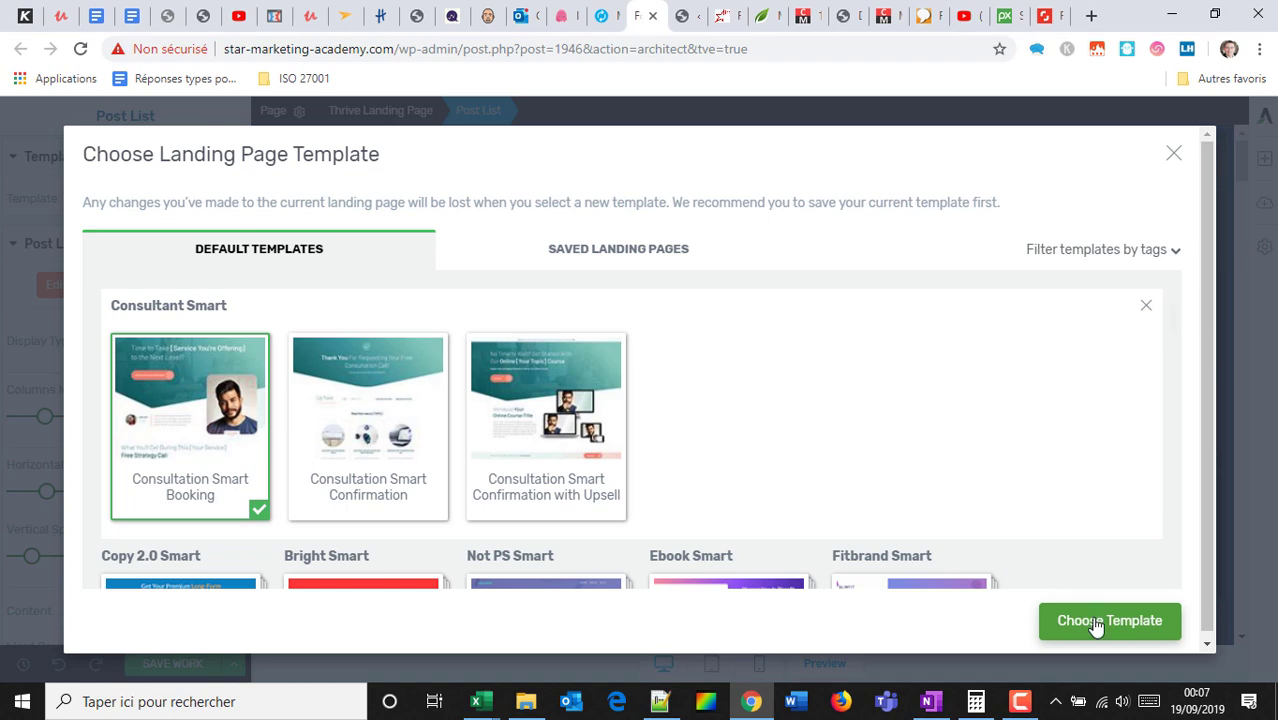
Apply the Consultation Smart Booking template to the landing page.
scroll(456, 414, down, 2)
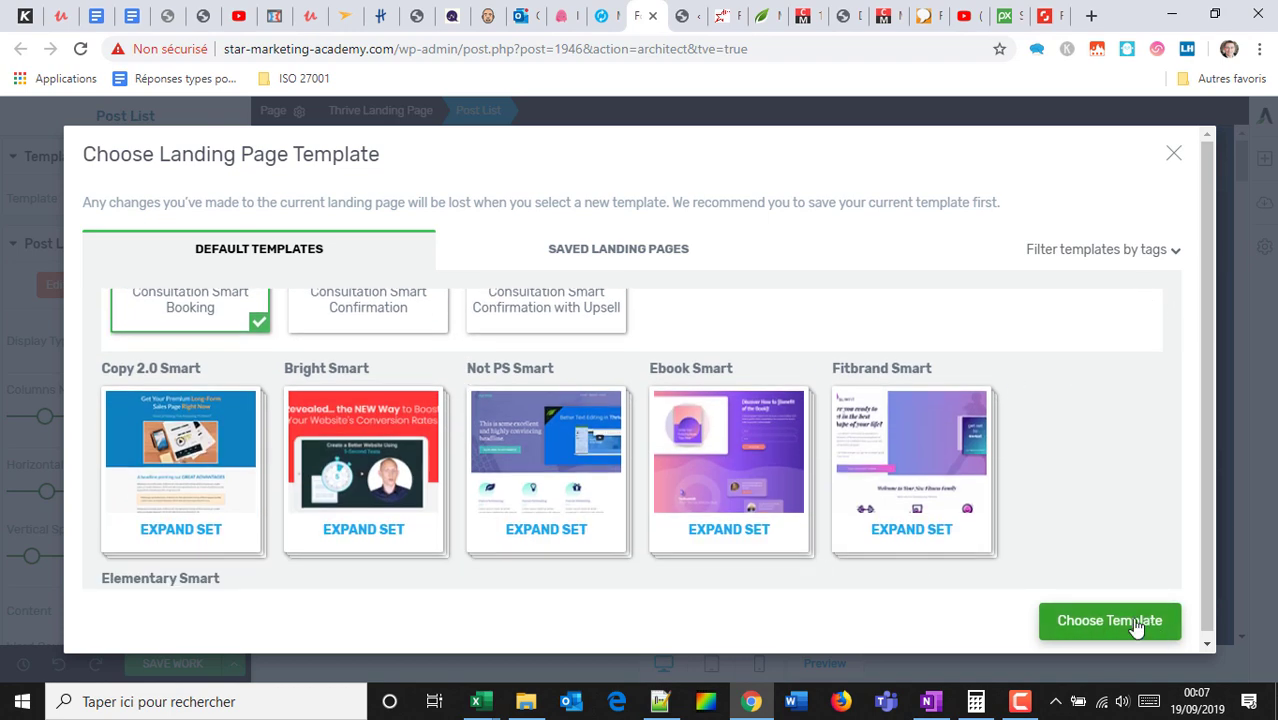
click(1137, 625)
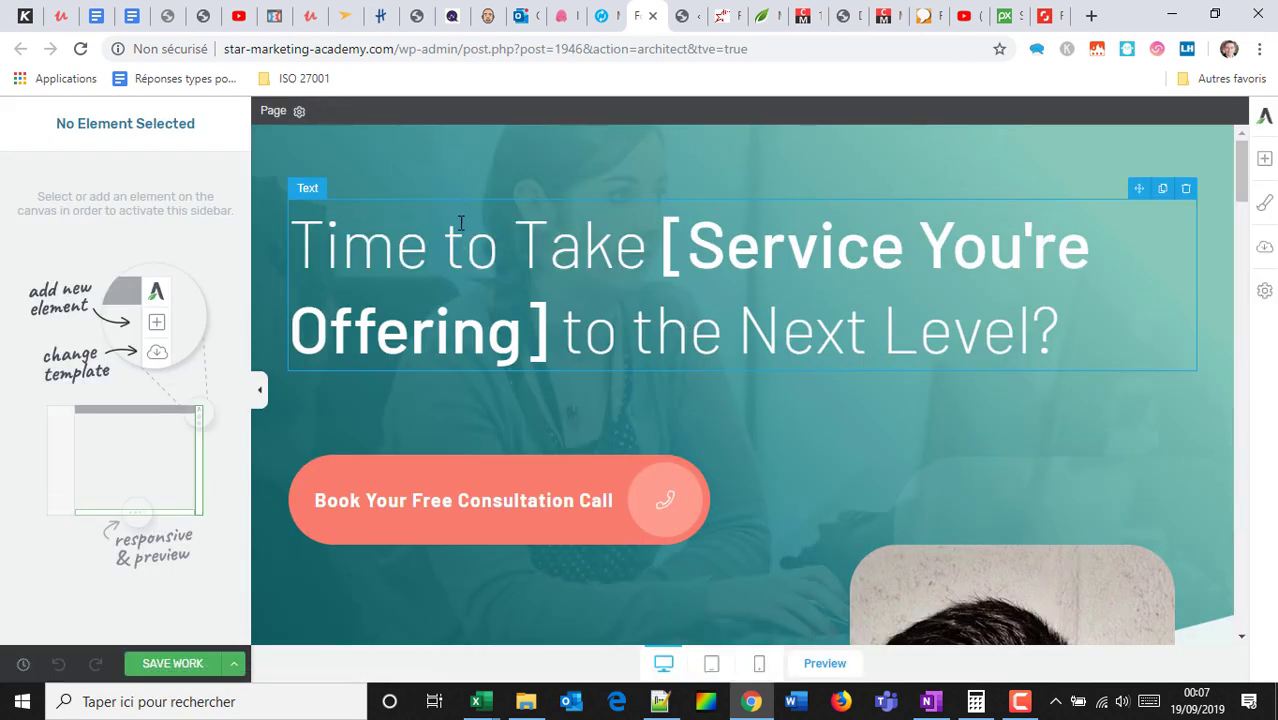
Replace the headline's opening words 'Time to Take' with 'Audit gratuit'.
click(659, 250)
drag(659, 250, 125, 200)
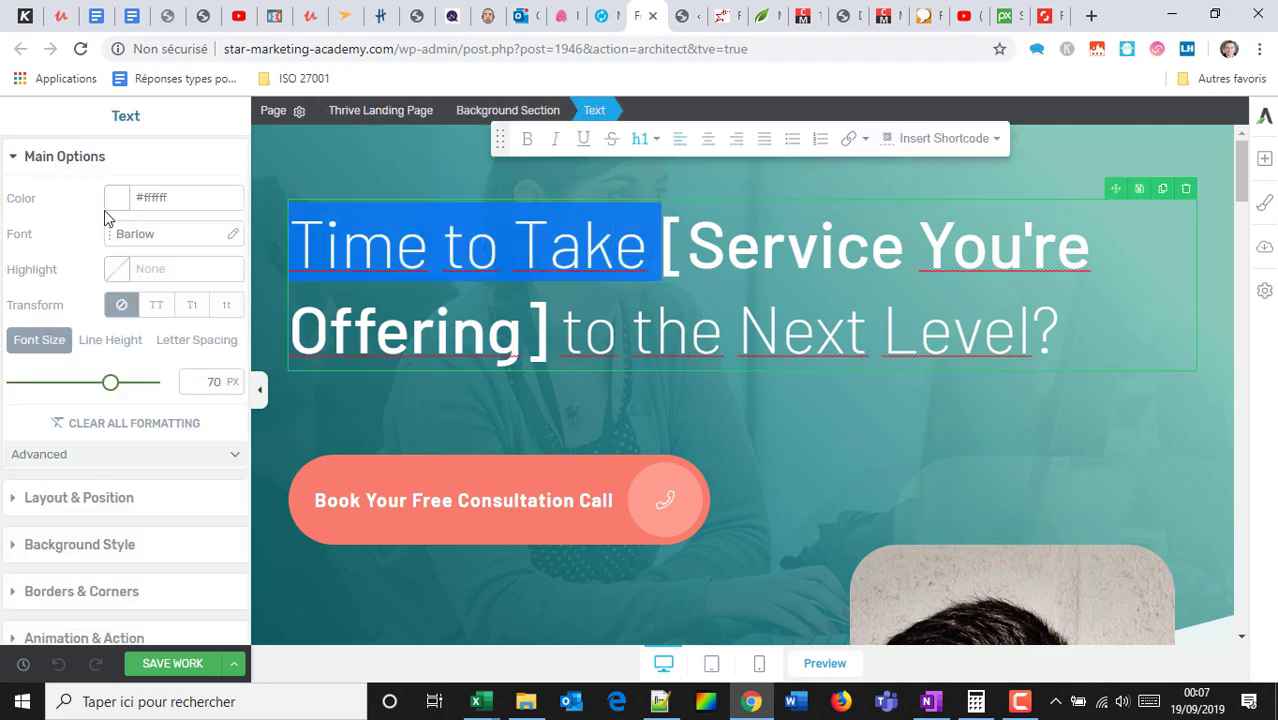
text(Audit hra)
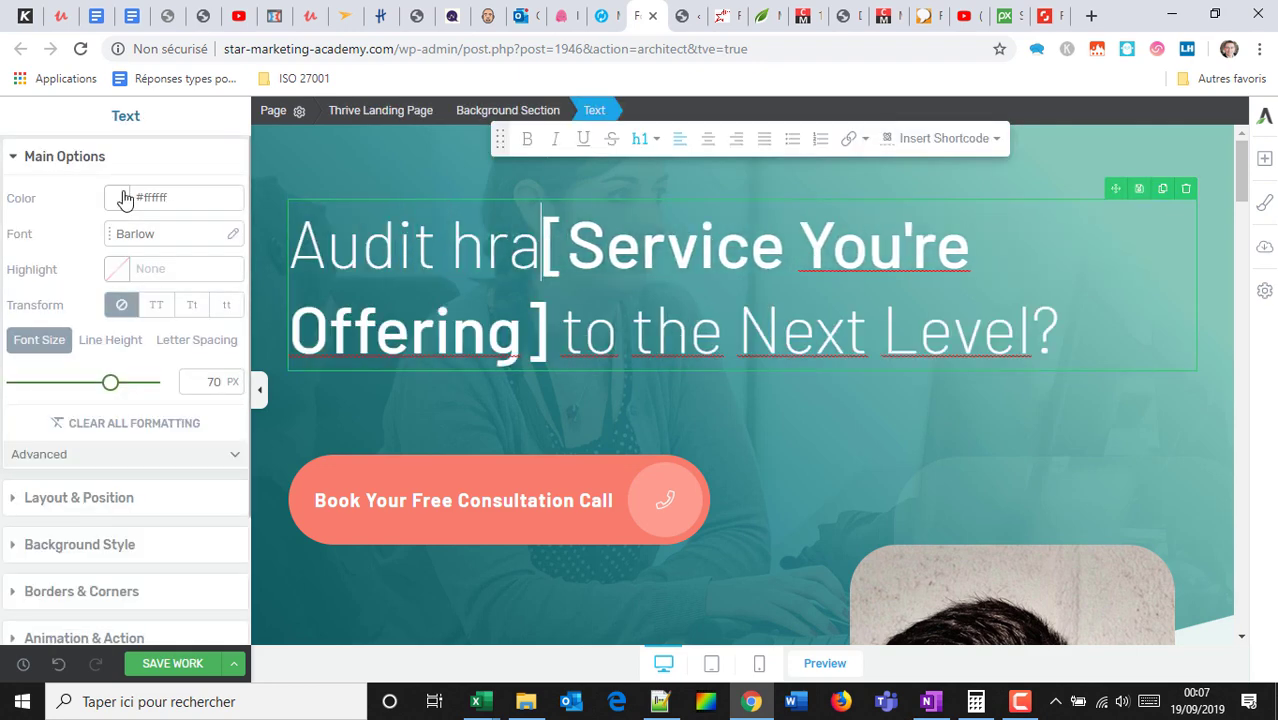
key(BackSpace)
key(BackSpace)
key(BackSpace)
text(gratuit)
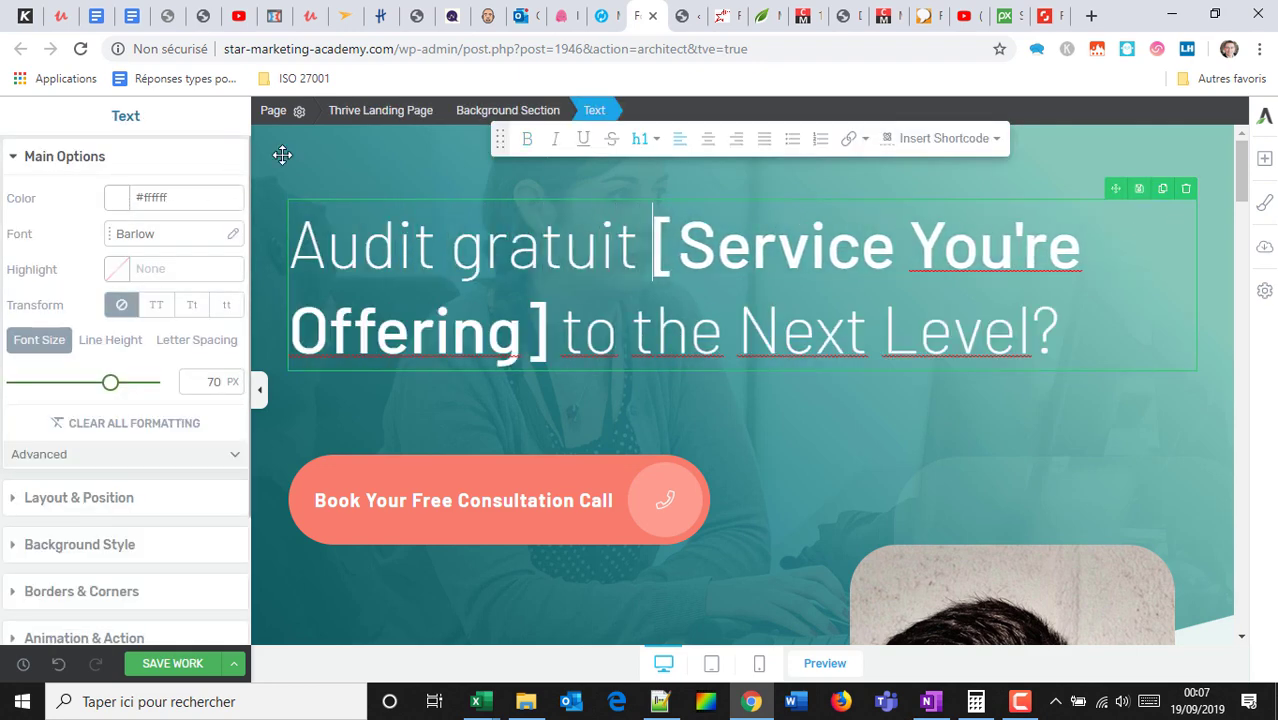
Replace the bracketed placeholder with 'Améliorer la conversion de votre site'.
drag(676, 255, 584, 287)
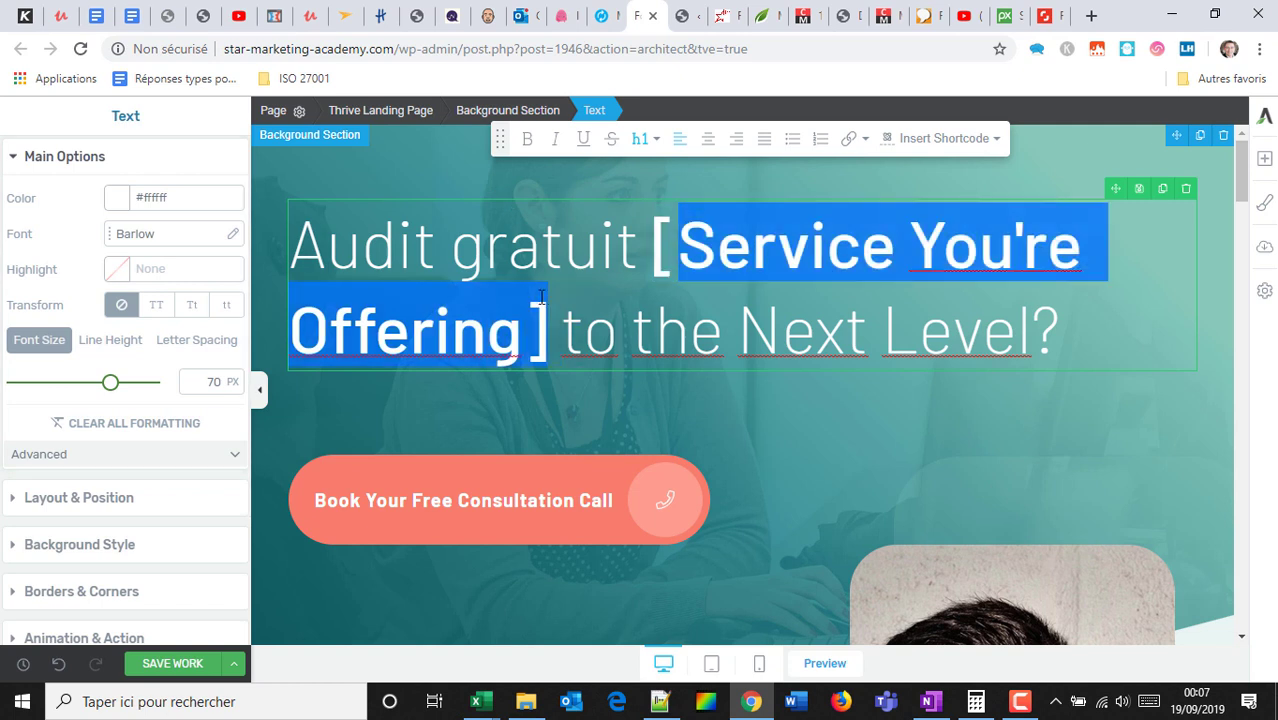
text(Améliotr)
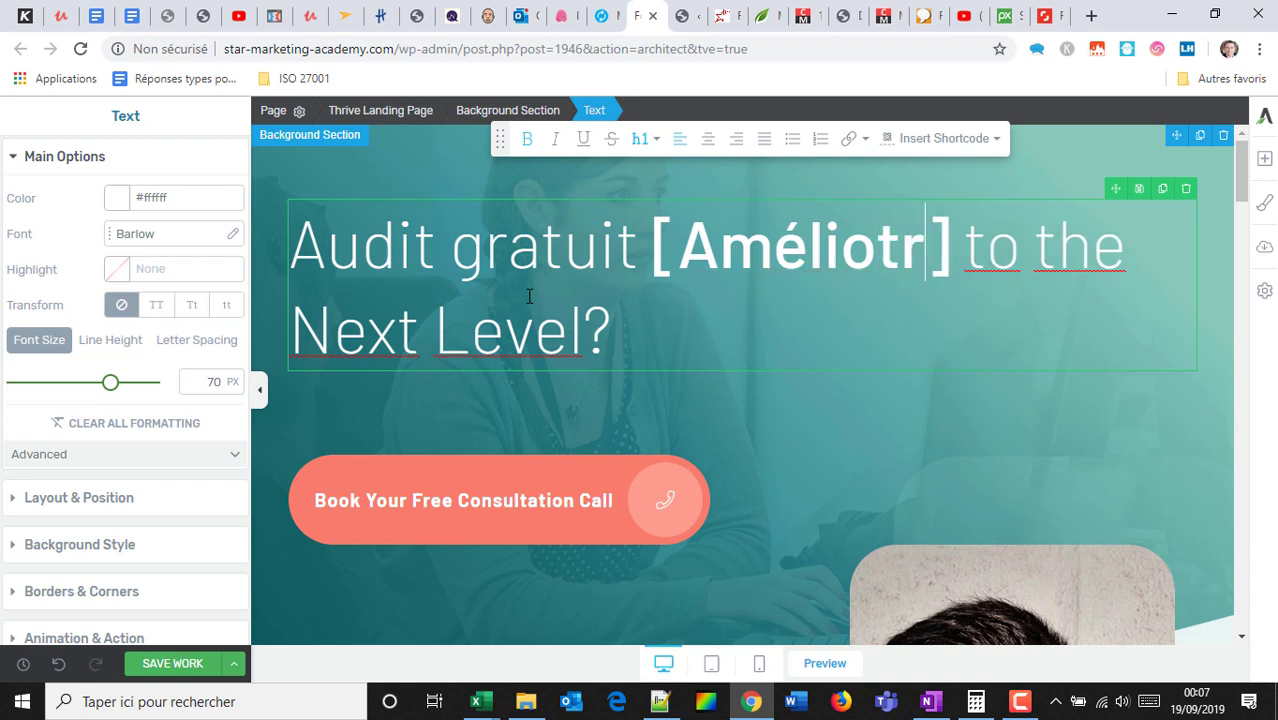
text(t)
key(BackSpace)
key(BackSpace)
key(BackSpace)
text(the)
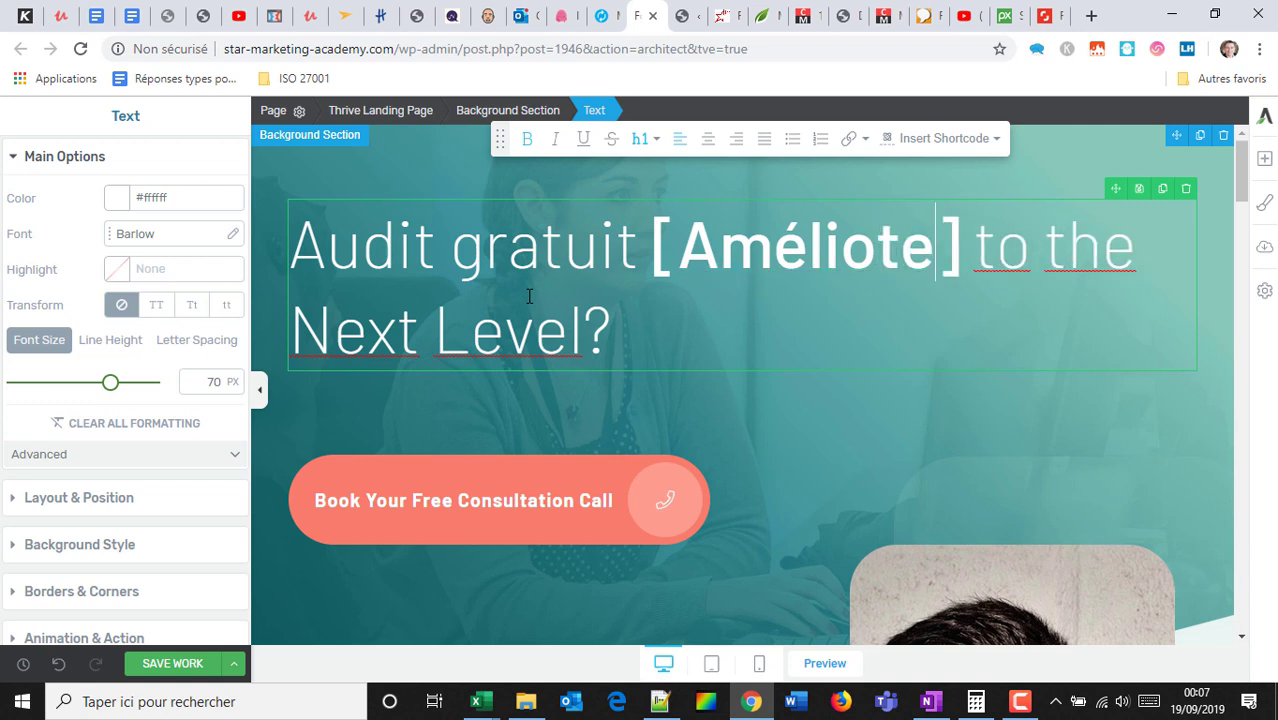
key(BackSpace)
key(BackSpace)
text(rer la c)
text(onvrtdi)
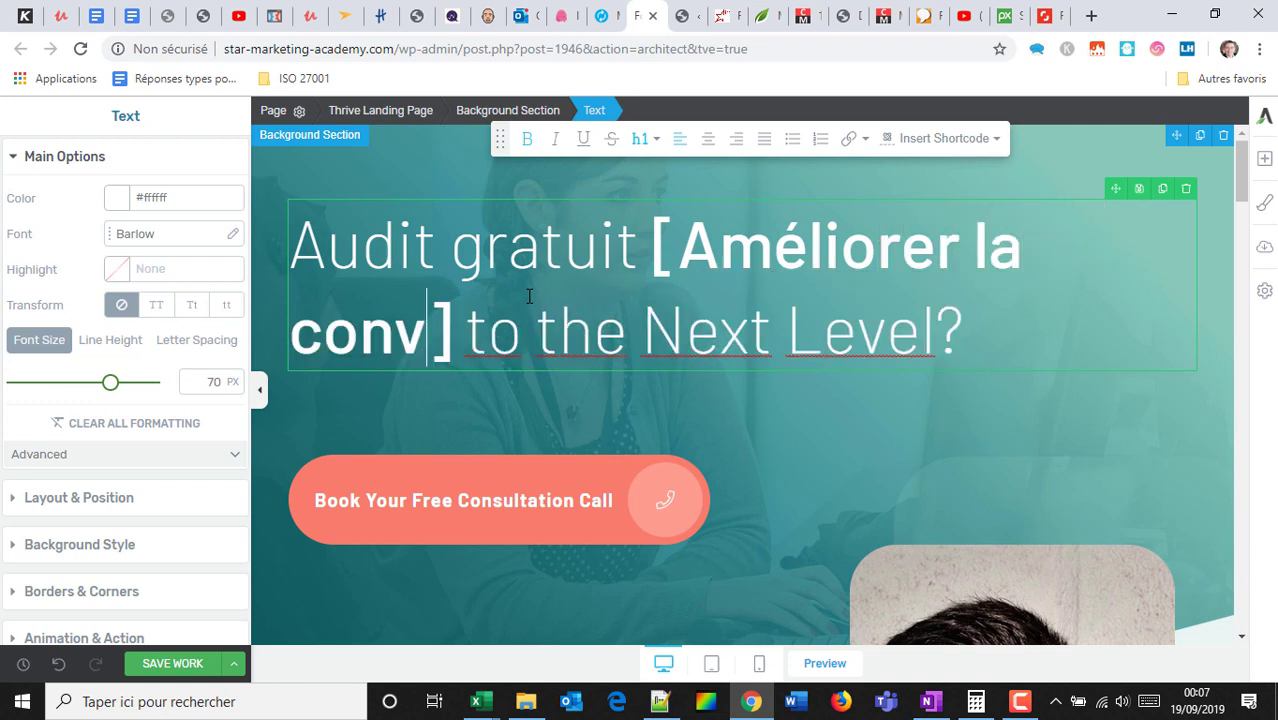
key(BackSpace)
key(BackSpace)
key(BackSpace)
key(BackSpace)
text(ersiond e vot)
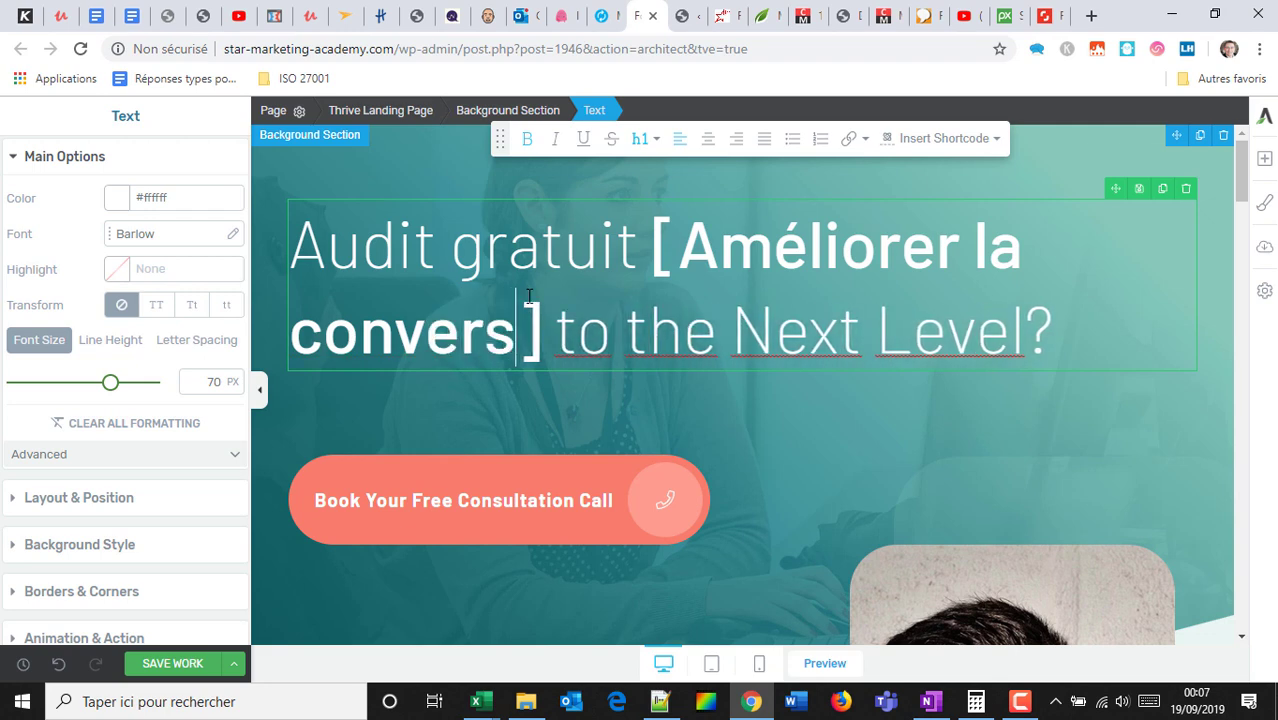
key(BackSpace)
key(BackSpace)
key(BackSpace)
key(BackSpace)
key(BackSpace)
key(BackSpace)
key(BackSpace)
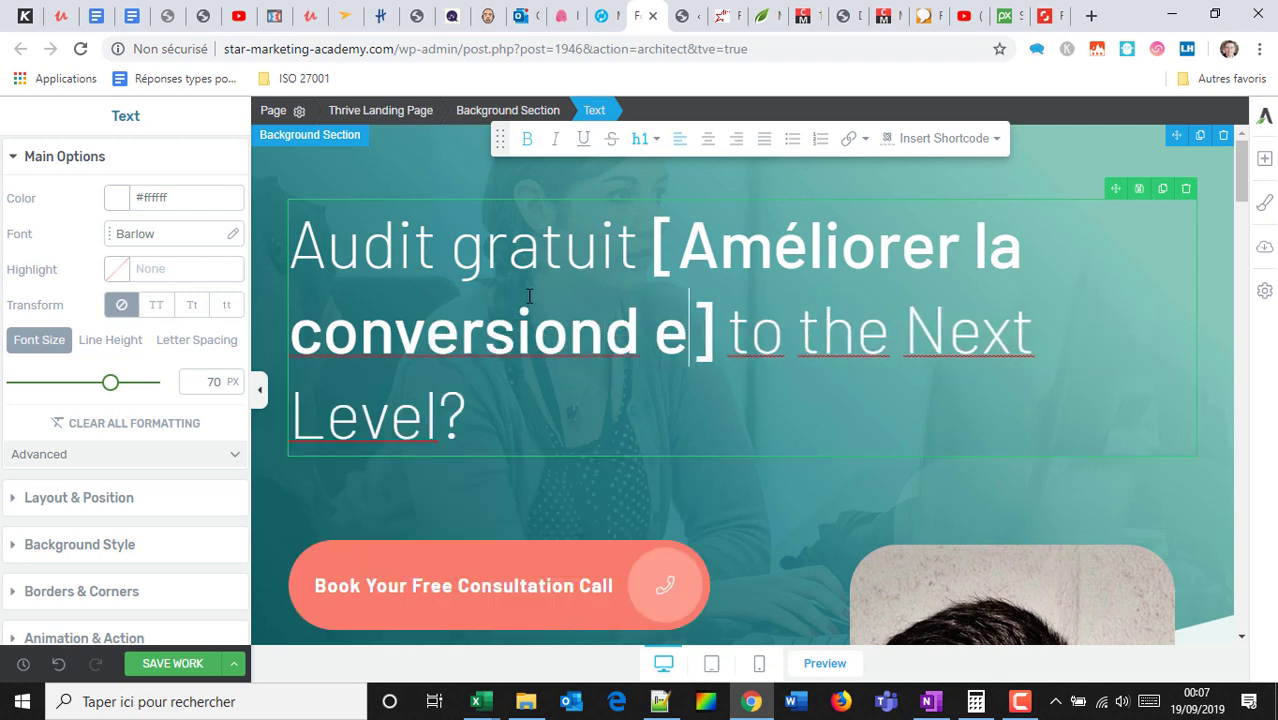
text(de vote site )
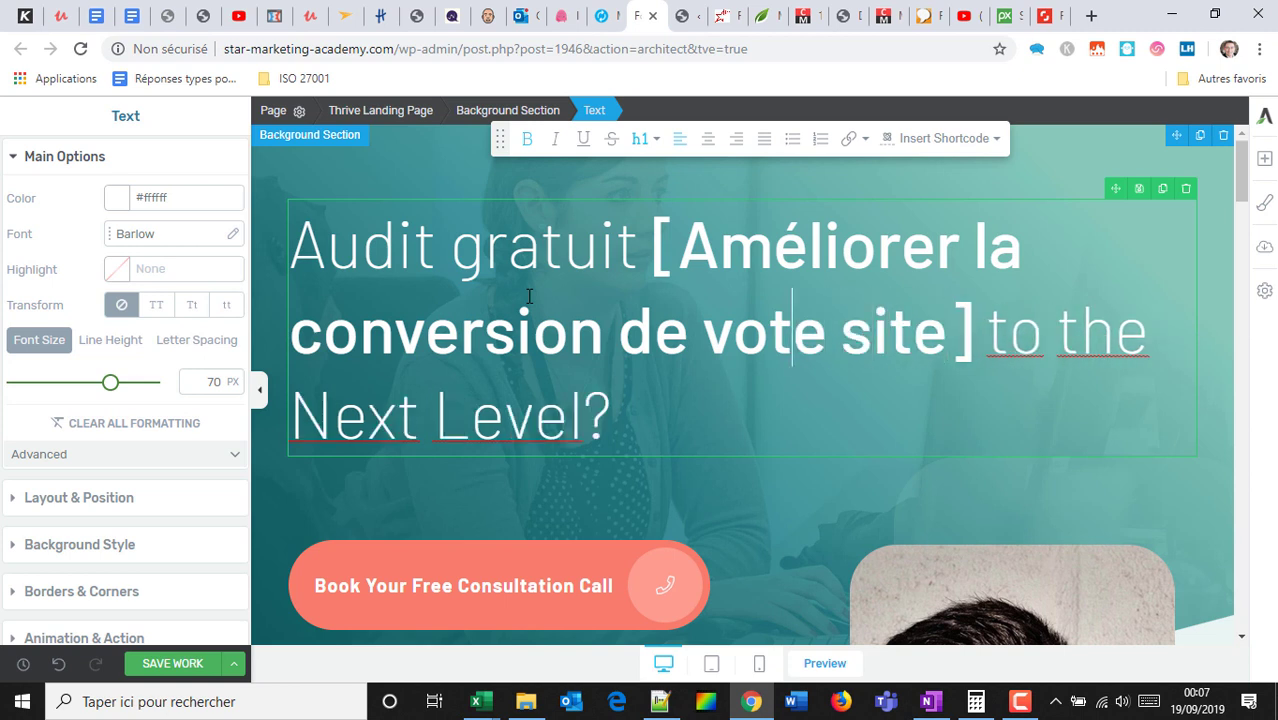
text(r)
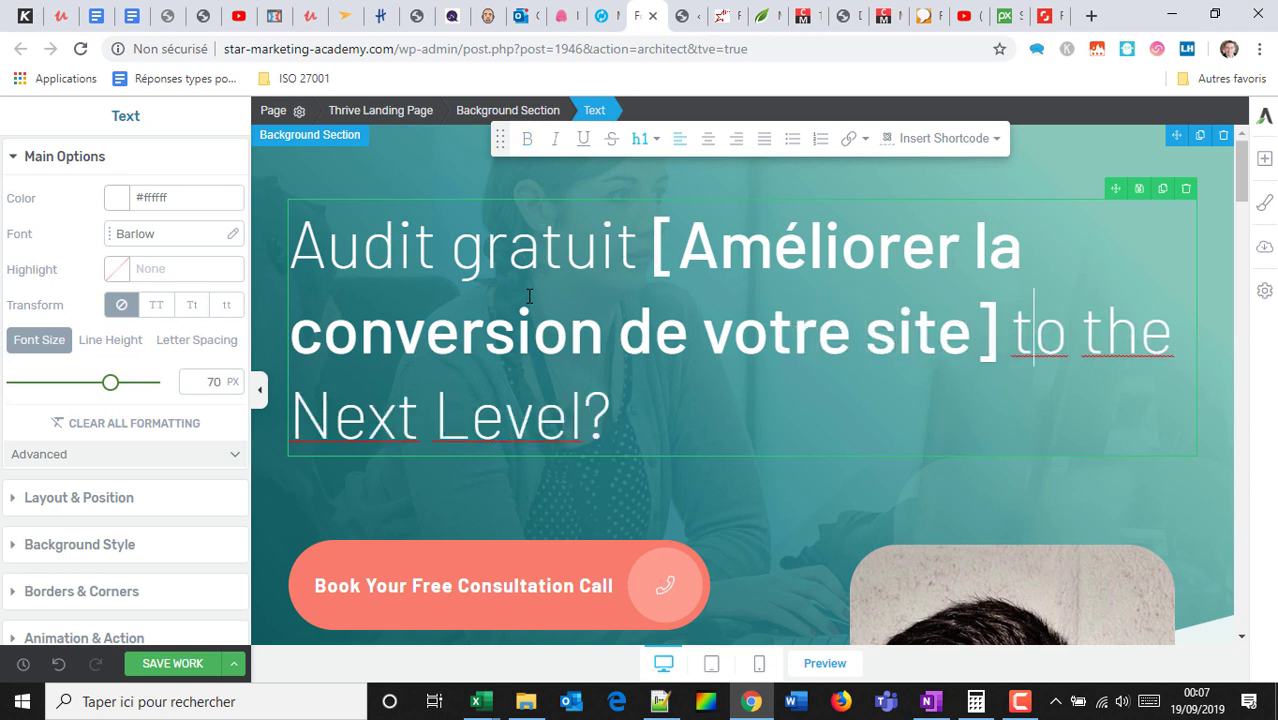
Replace the headline's remaining text with '- 30 minutes' and begin it with 'Demandez votre audit'.
key(ctrl+shift+End)
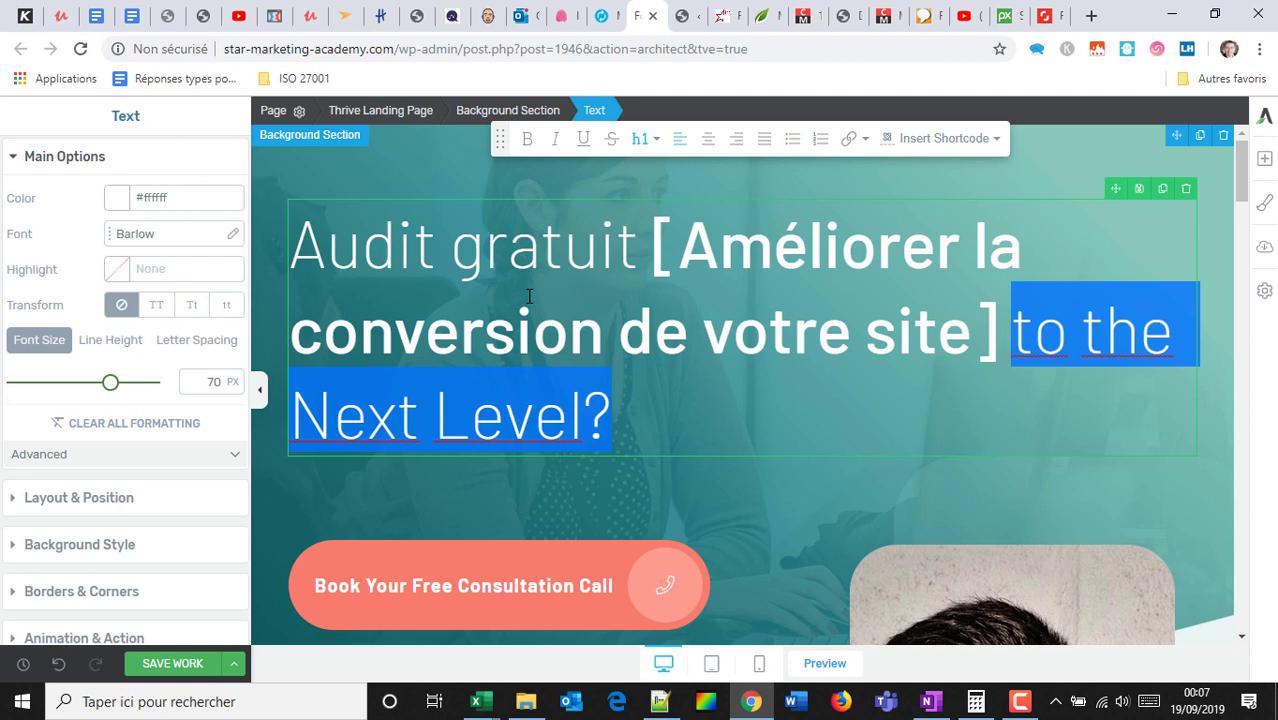
text(- )
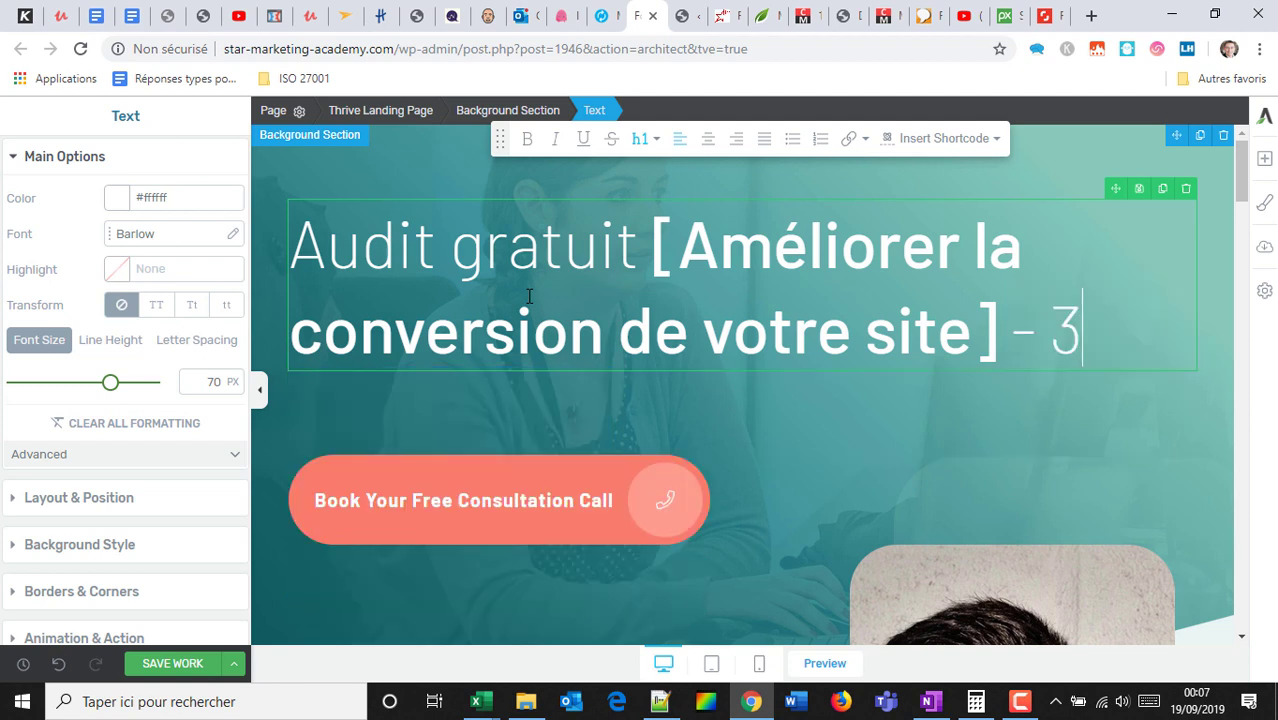
text(30 minutes)
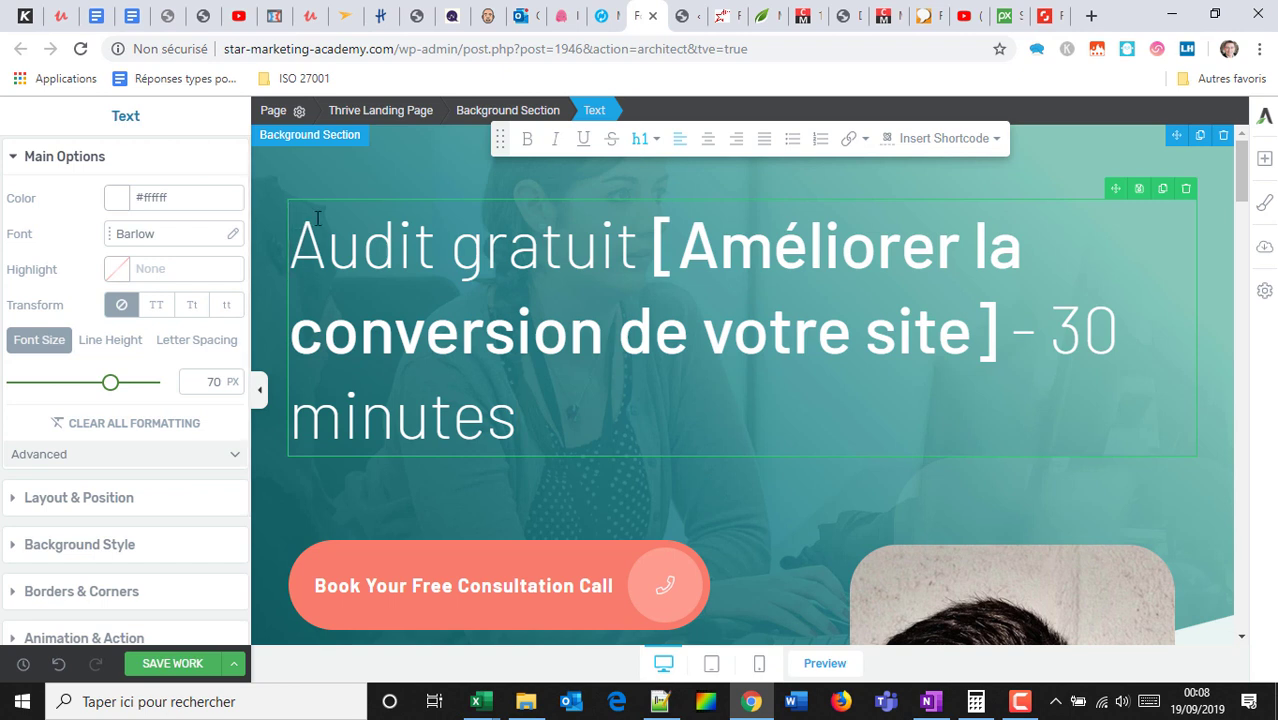
text(Demandez votre )
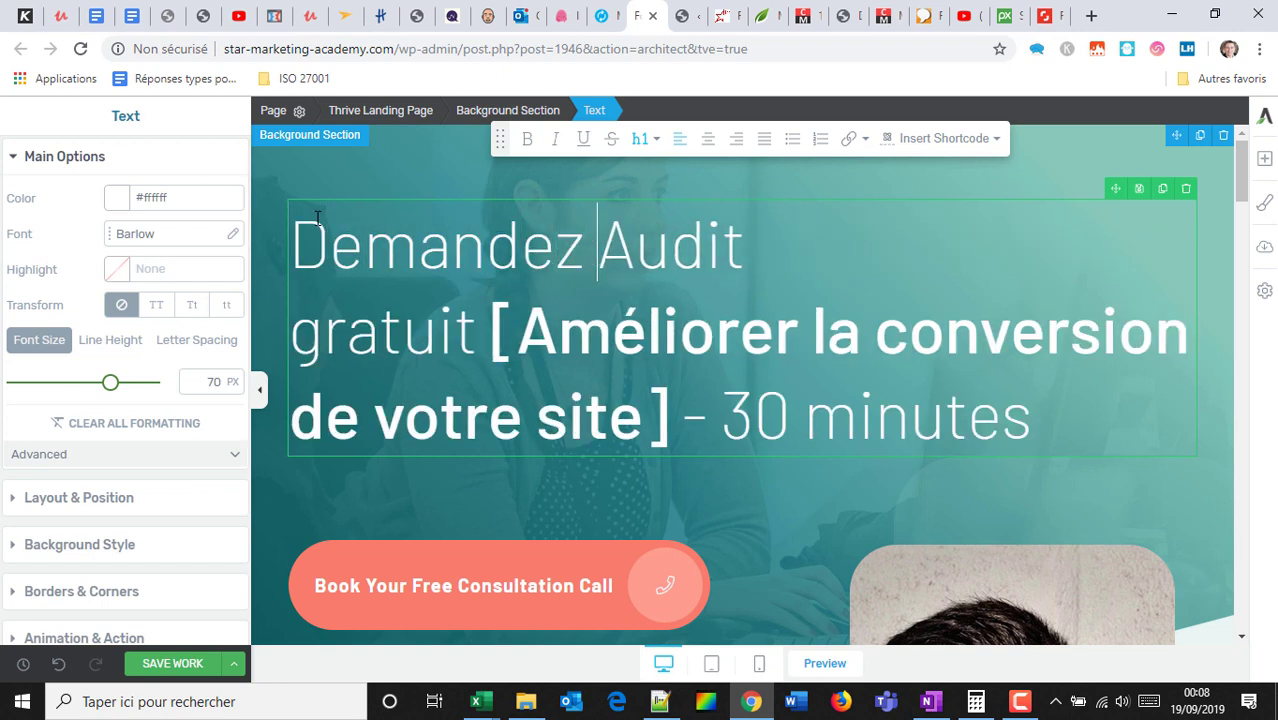
text(a)
key(Delete)
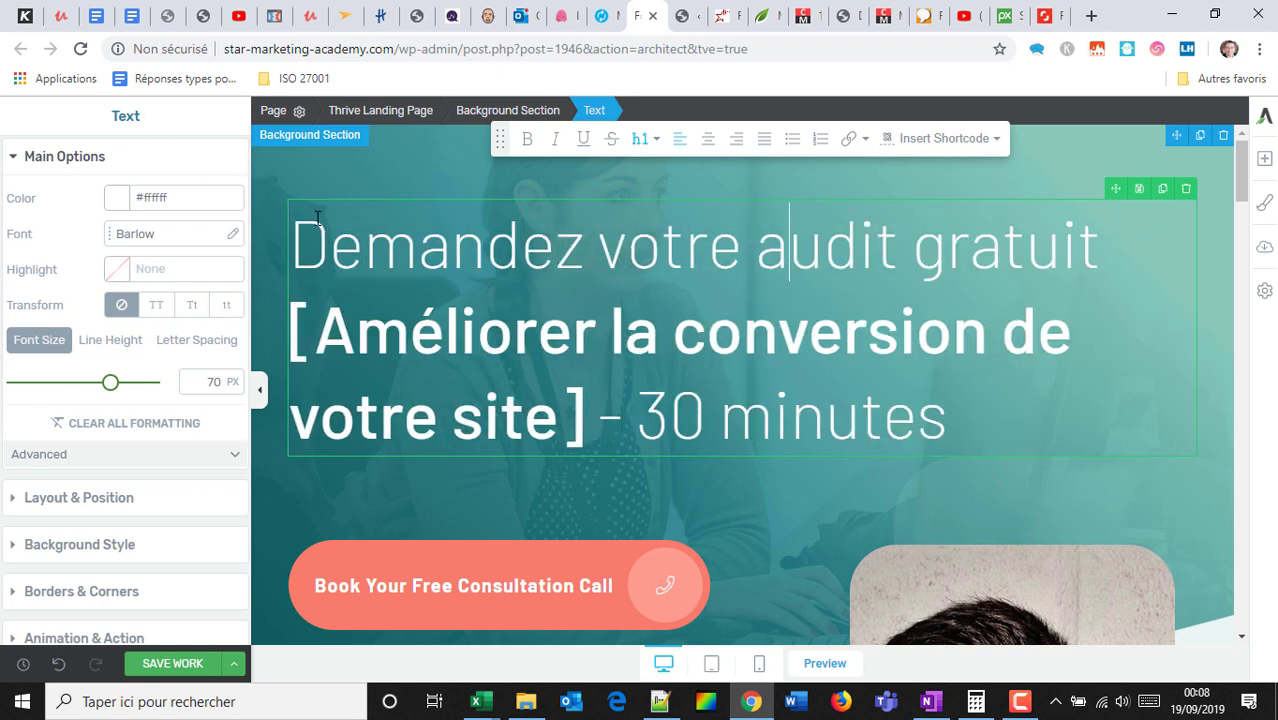
Set the whole headline to a 60 px font size and centre it.
drag(988, 412, 157, 245)
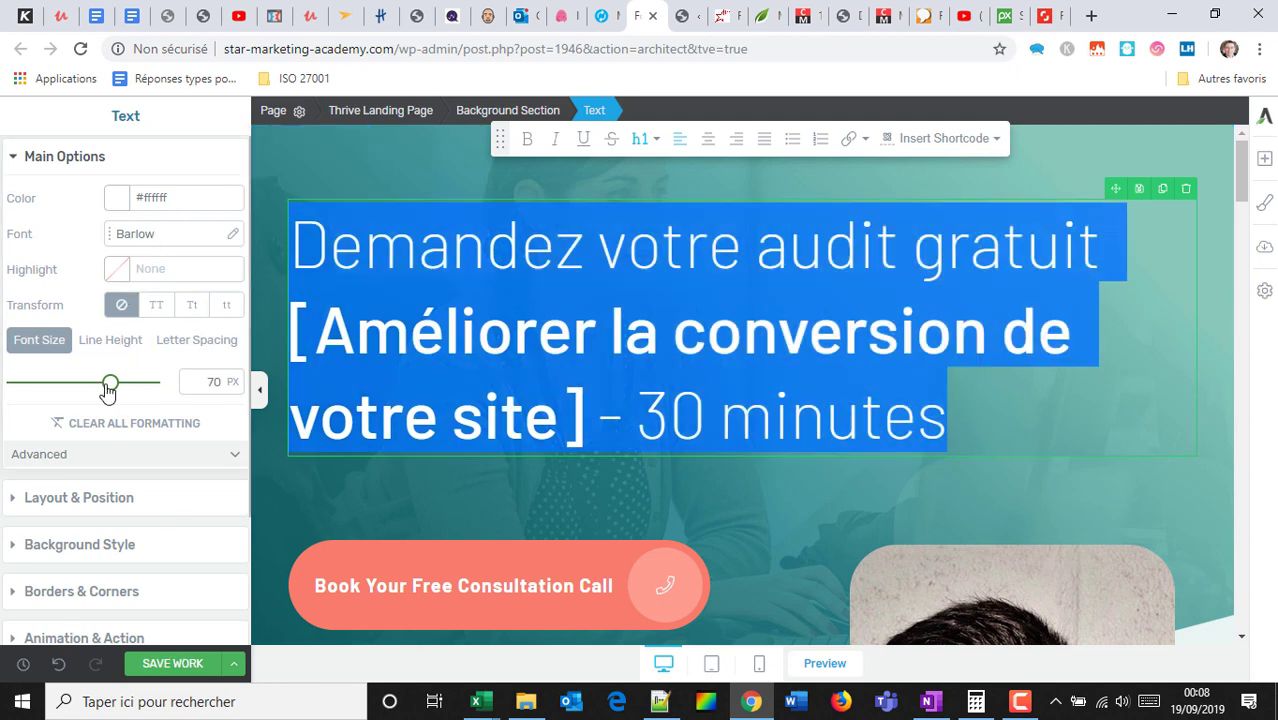
drag(108, 386, 78, 386)
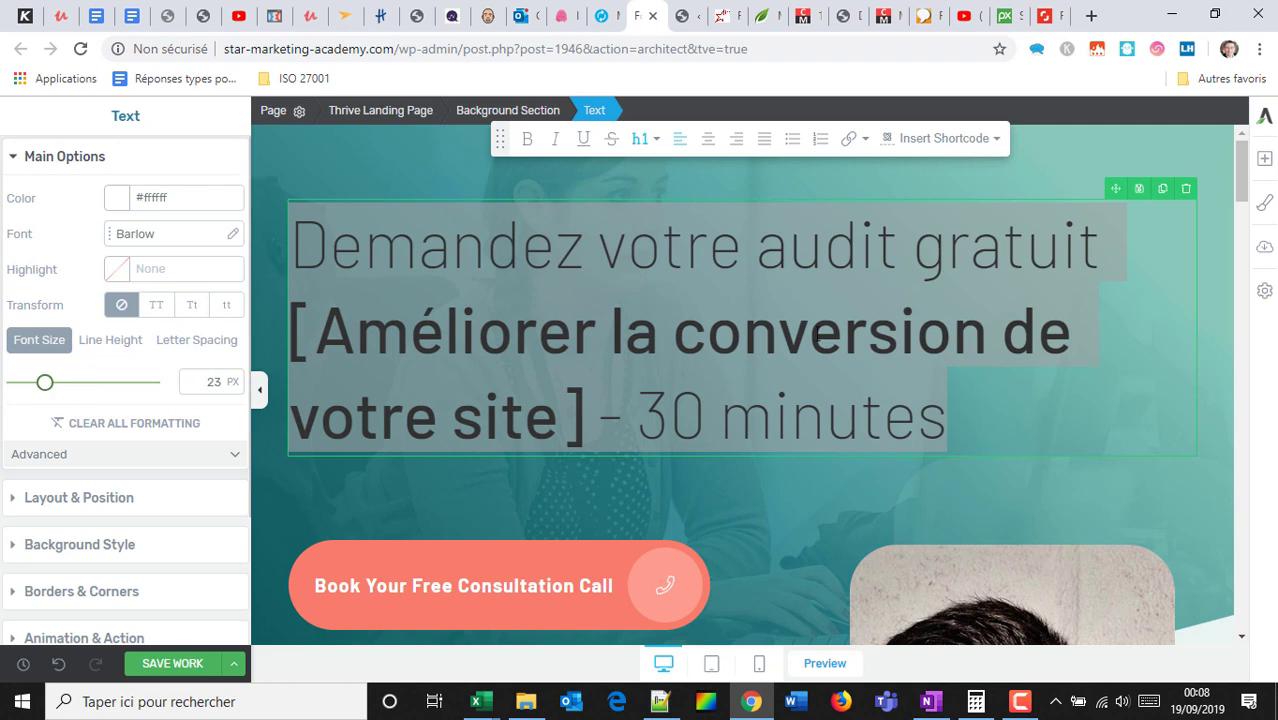
drag(966, 410, 262, 251)
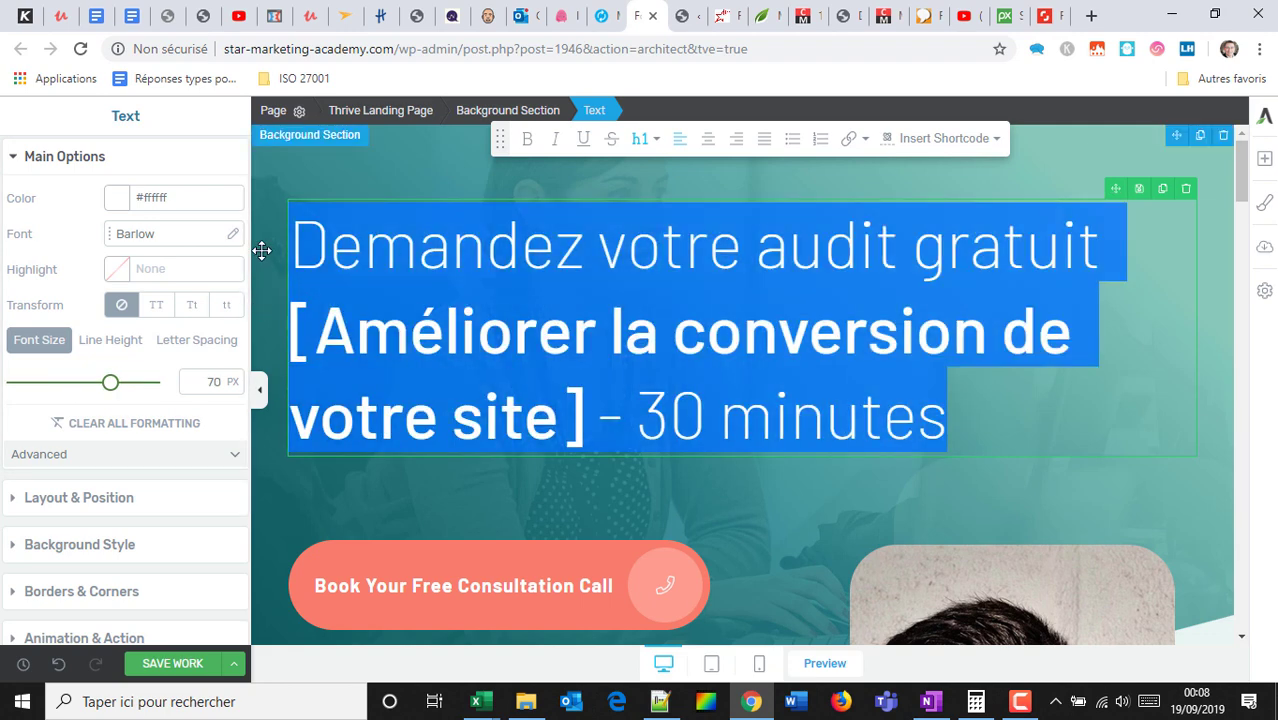
drag(110, 388, 110, 385)
drag(308, 233, 999, 444)
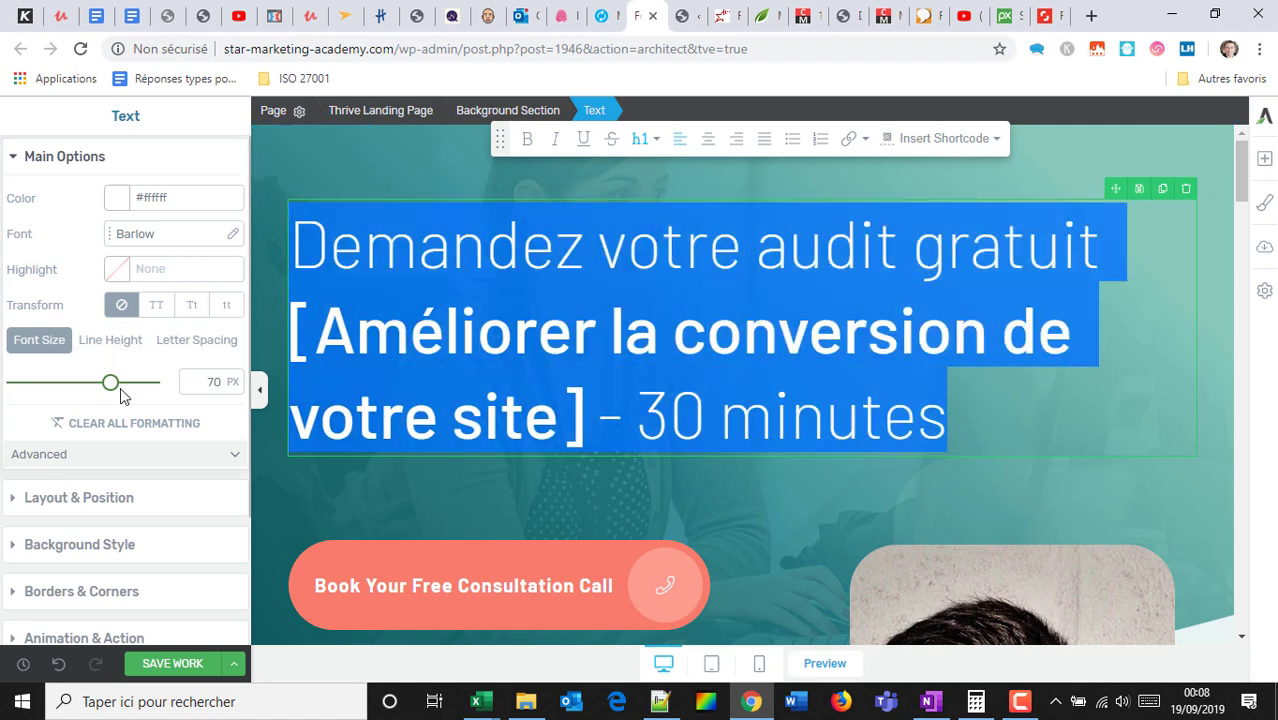
click(208, 380)
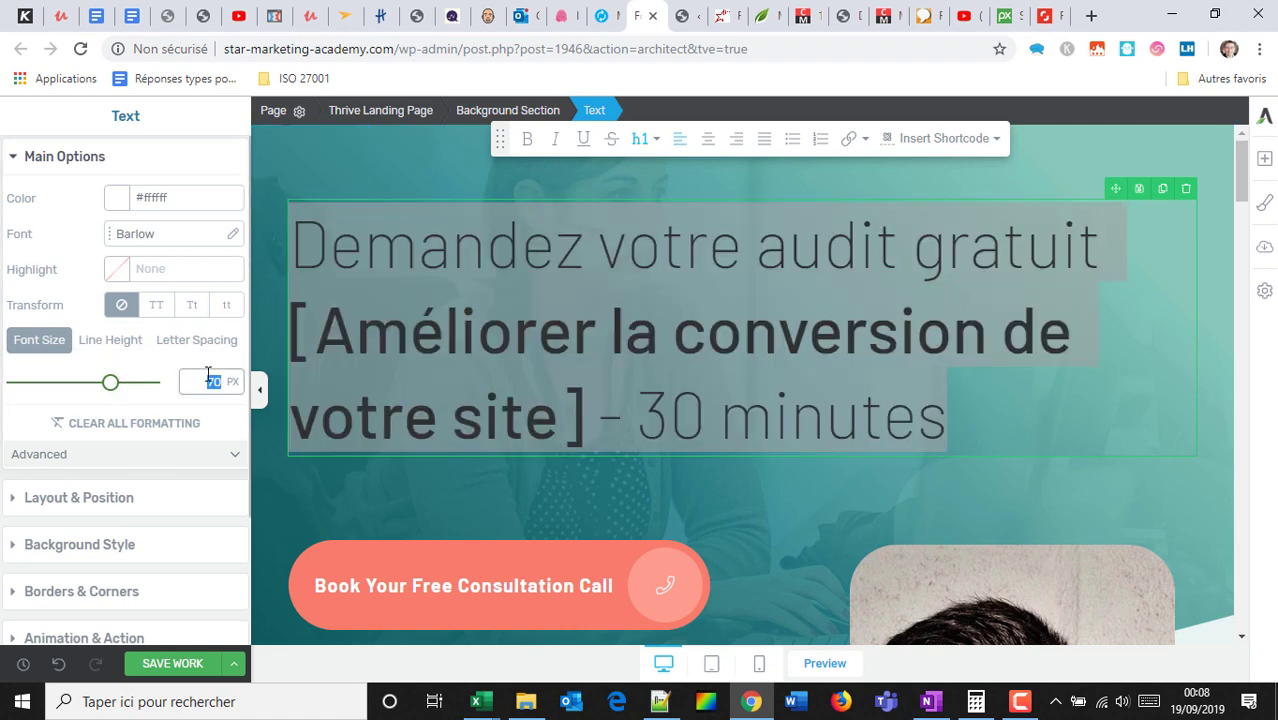
text(40)
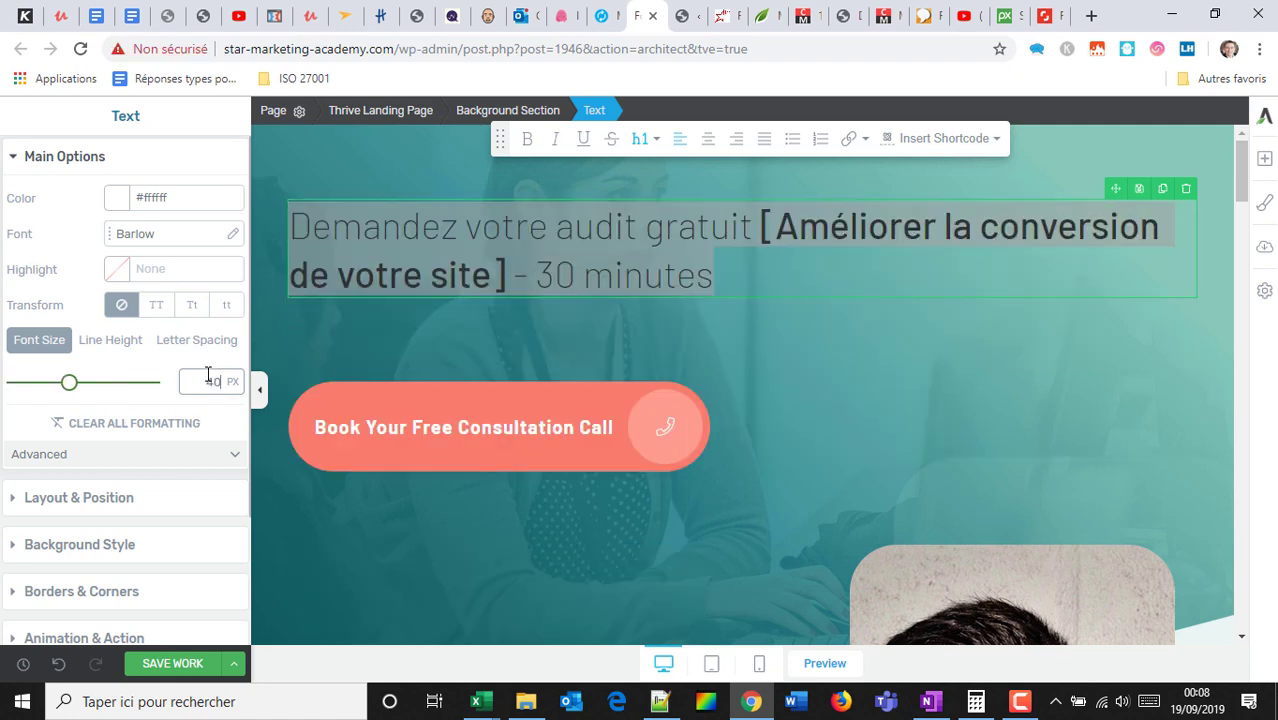
key(BackSpace)
text(60)
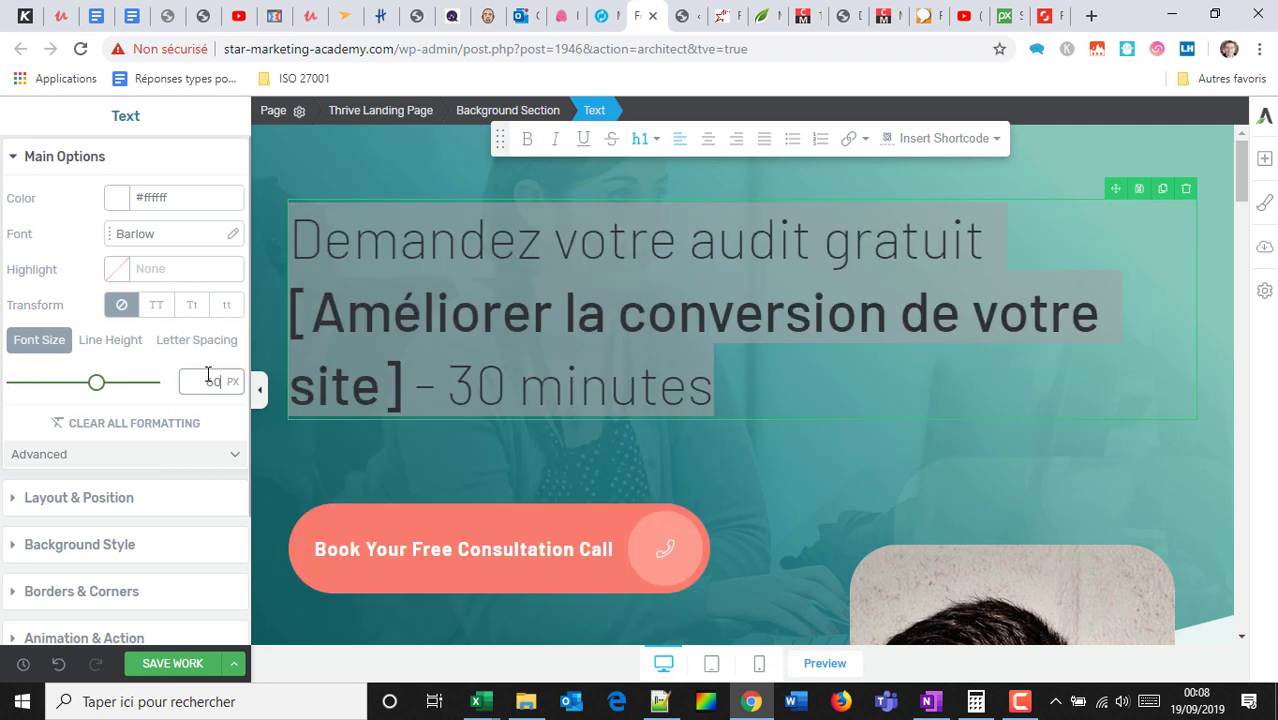
click(710, 138)
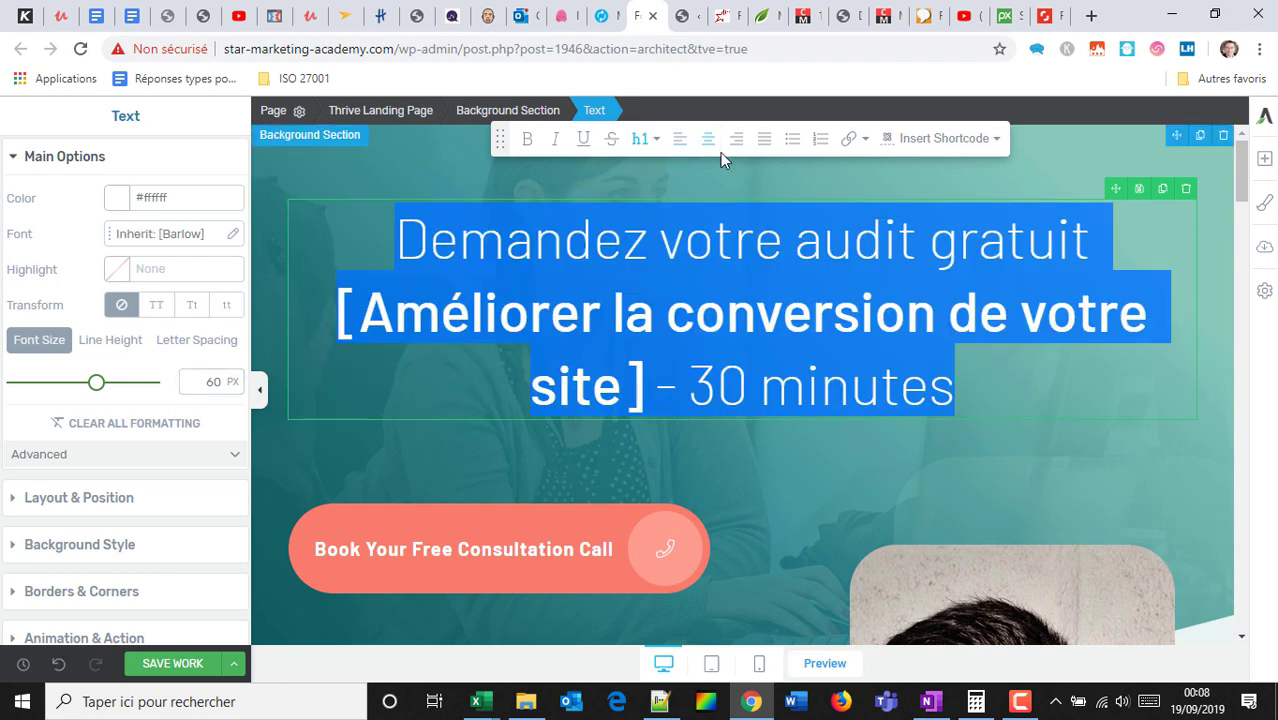
Insert 'Durée' before '30 minutes' in the headline.
click(850, 242)
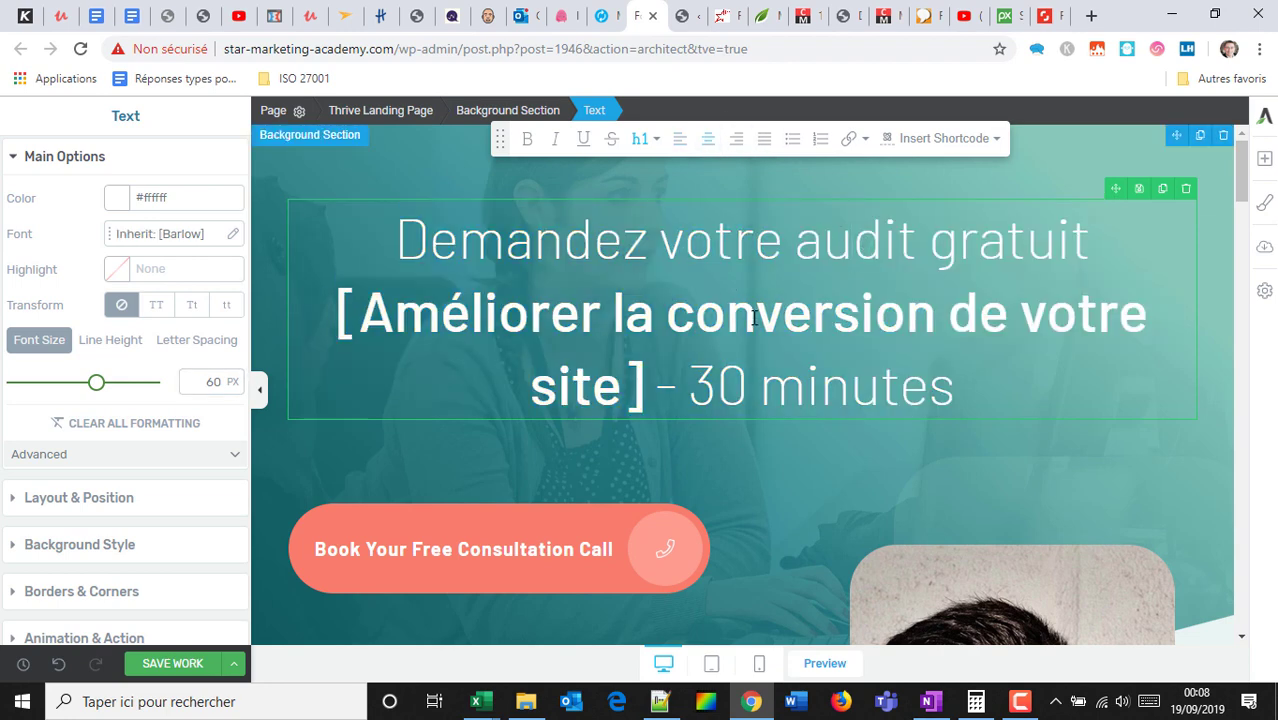
scroll(633, 365, down, 1)
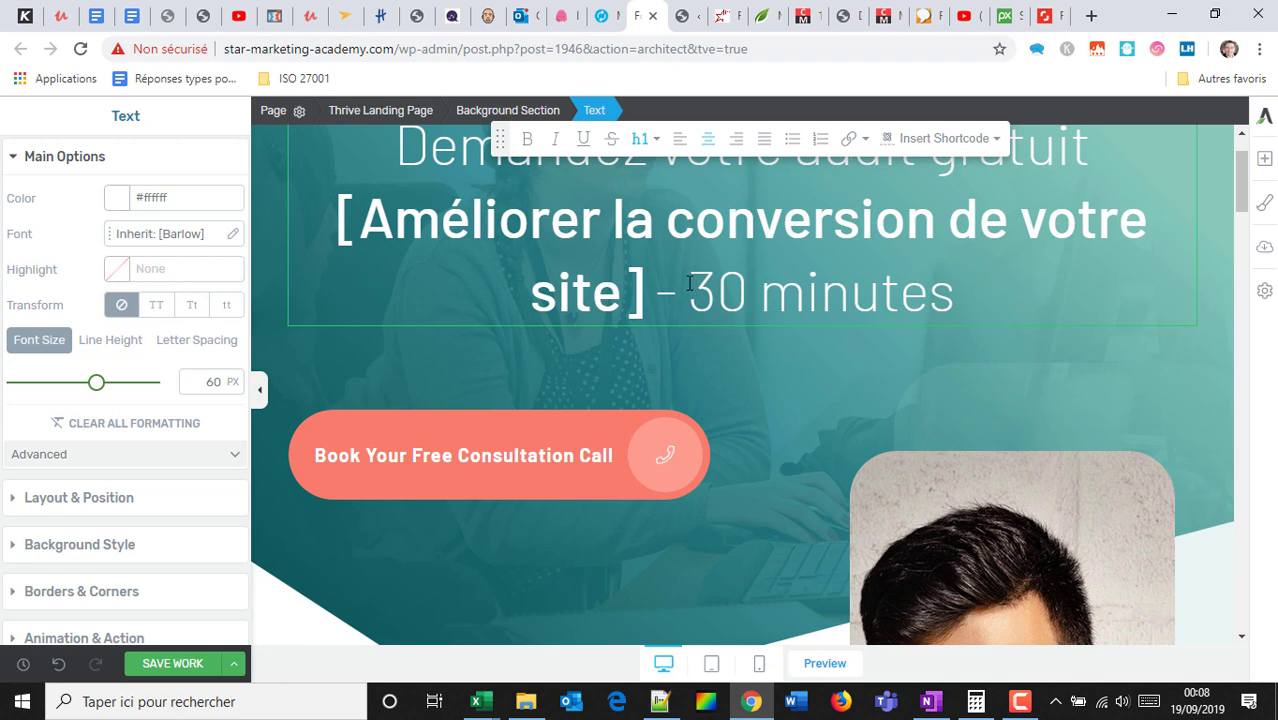
text(Durée)
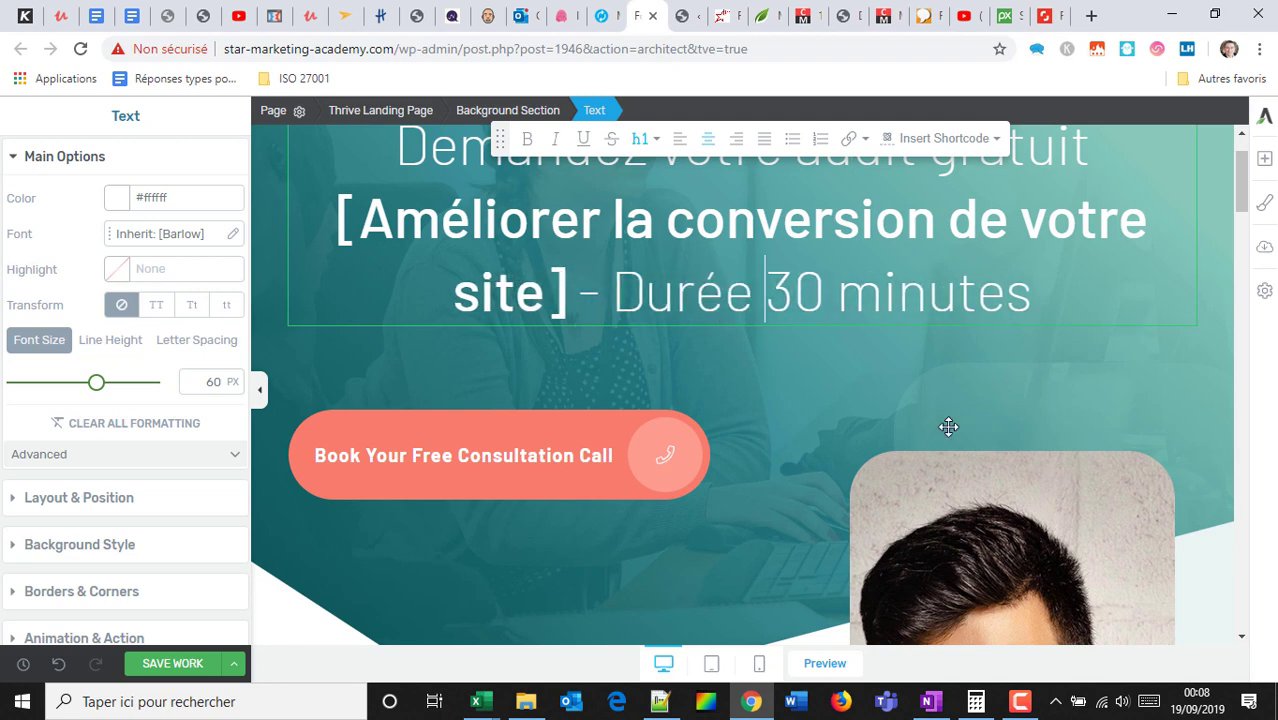
scroll(786, 456, down, 1)
Change the consultation button label to 'Réservez votre audit'.
click(466, 368)
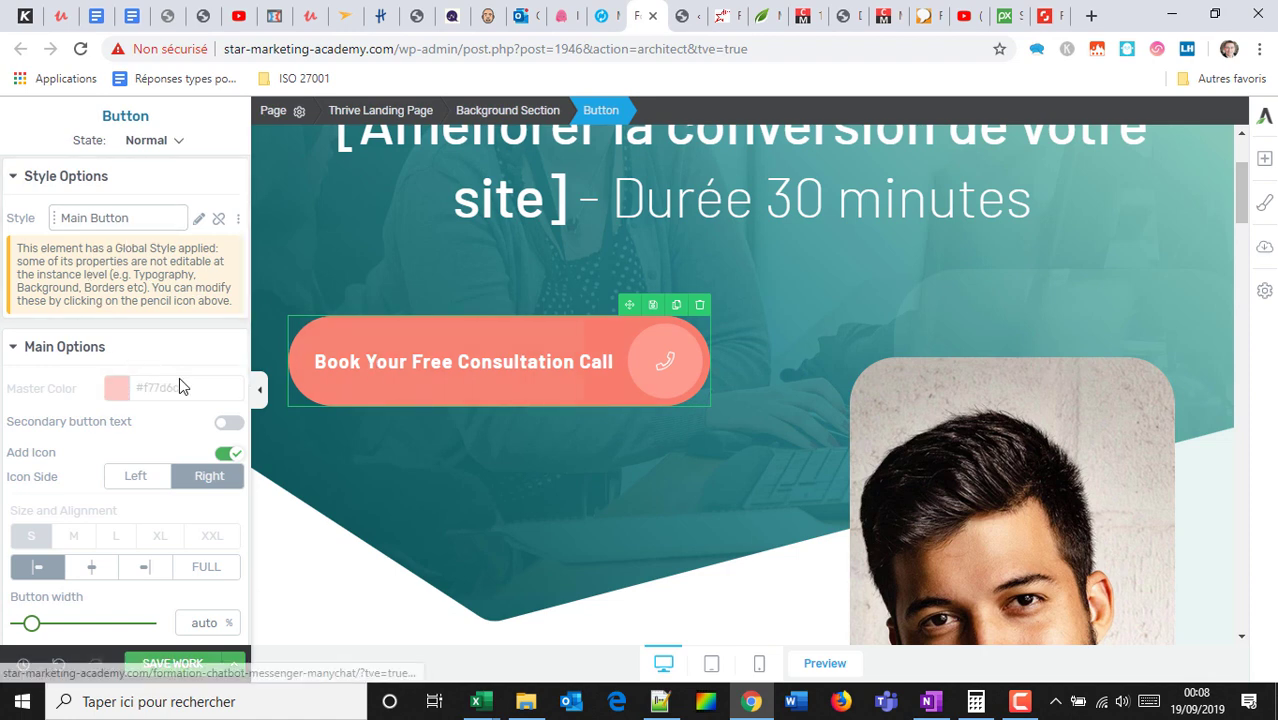
double_click(420, 364)
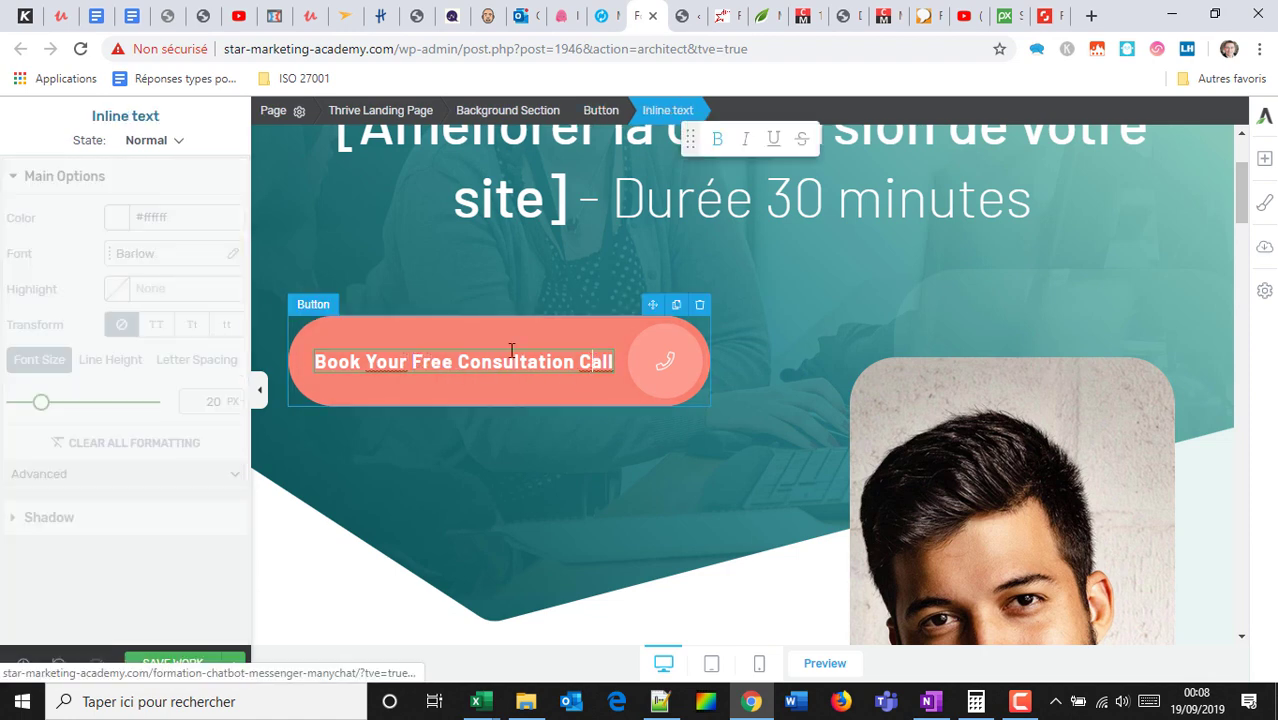
drag(318, 364, 688, 376)
text(Rése)
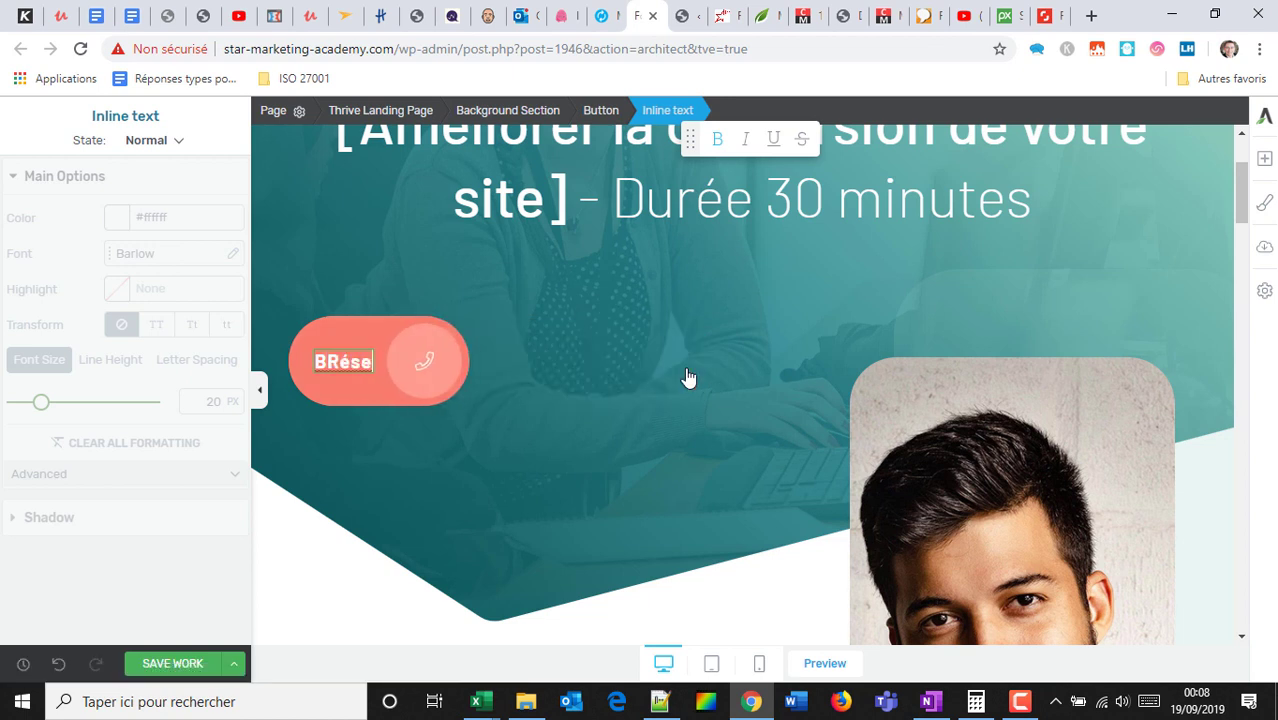
text(rvez votre audit)
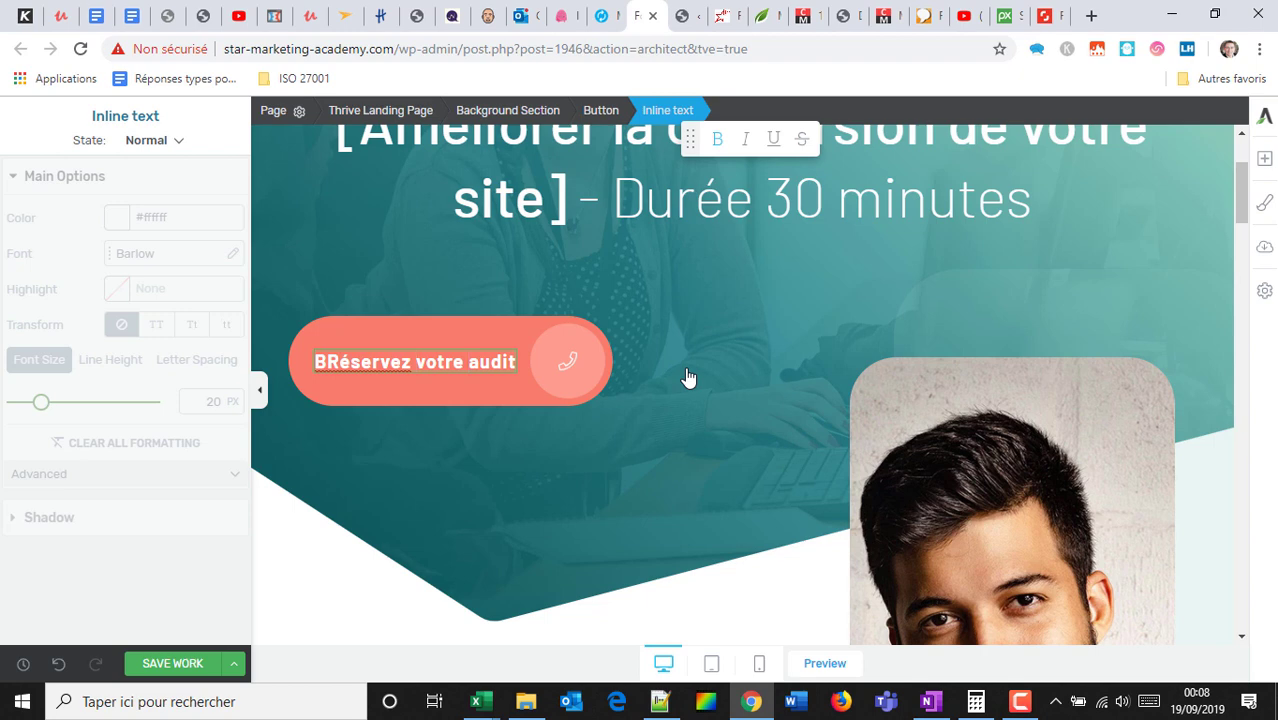
key(Delete)
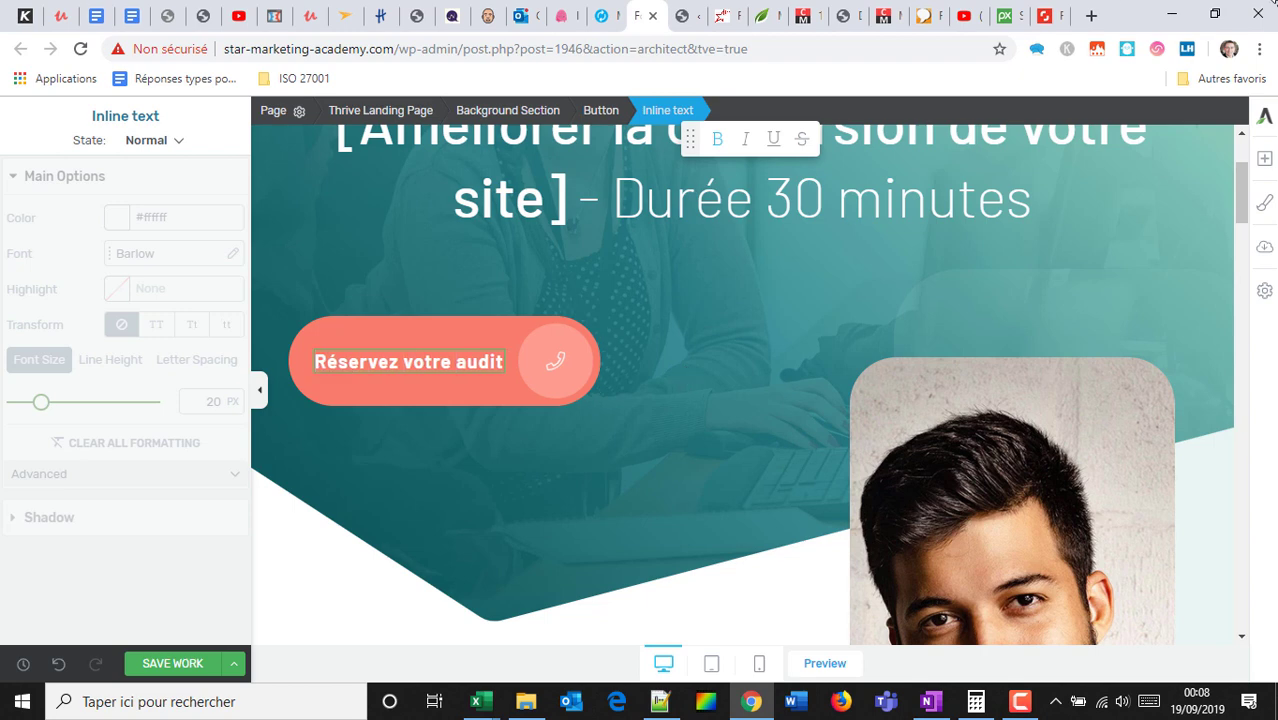
click(1094, 16)
Search 'youcanbookme', browse the YouCanBook.me site, then return to the landing page editor.
text(youcan)
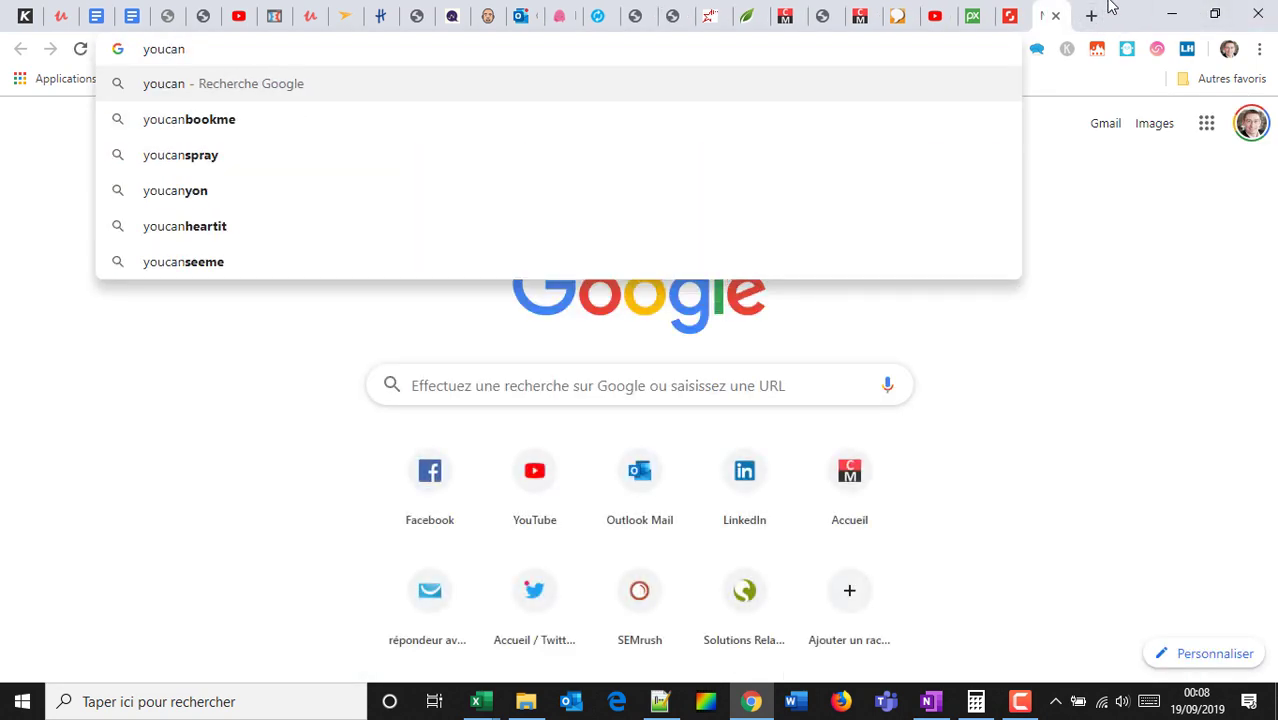
key(Down)
key(Return)
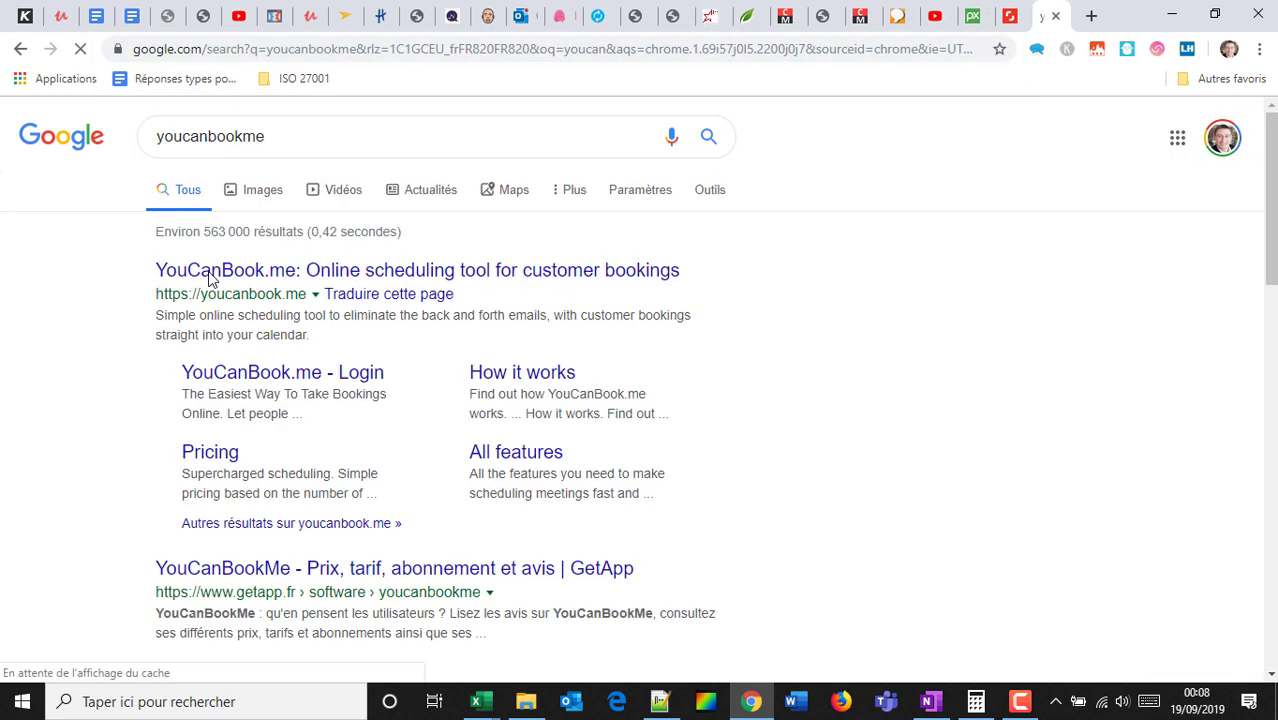
click(300, 272)
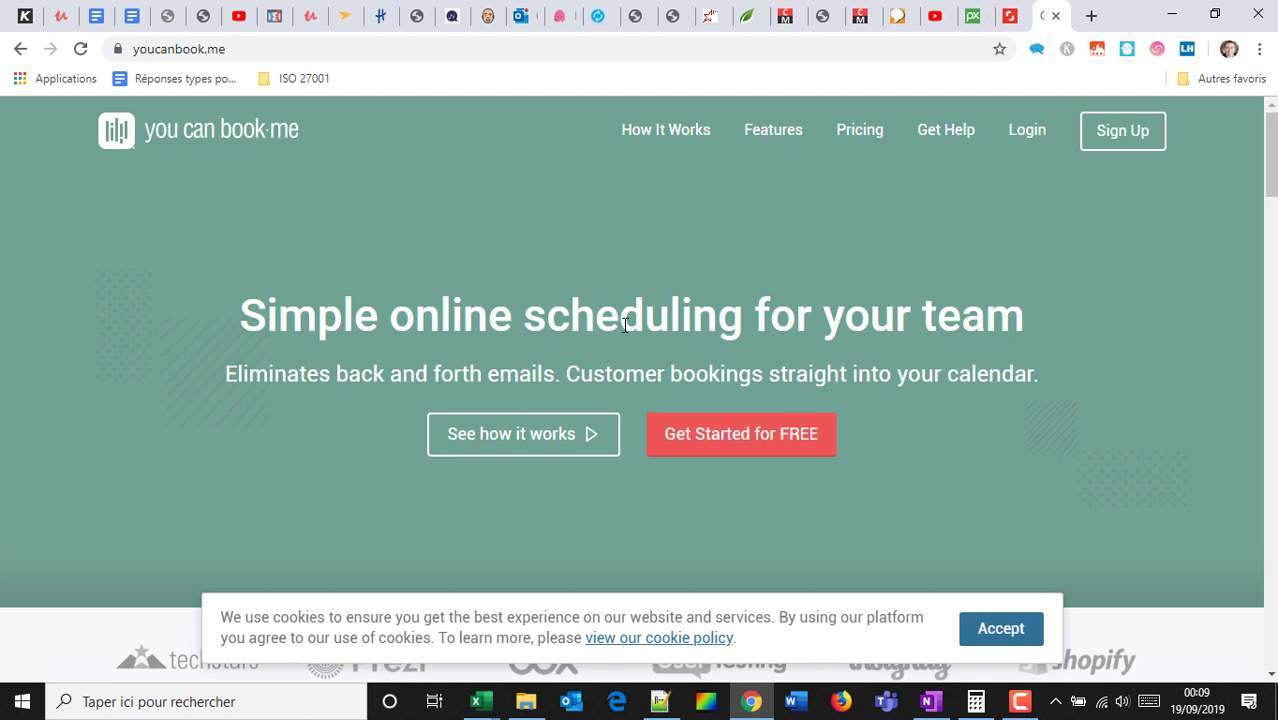
scroll(624, 325, down, 12)
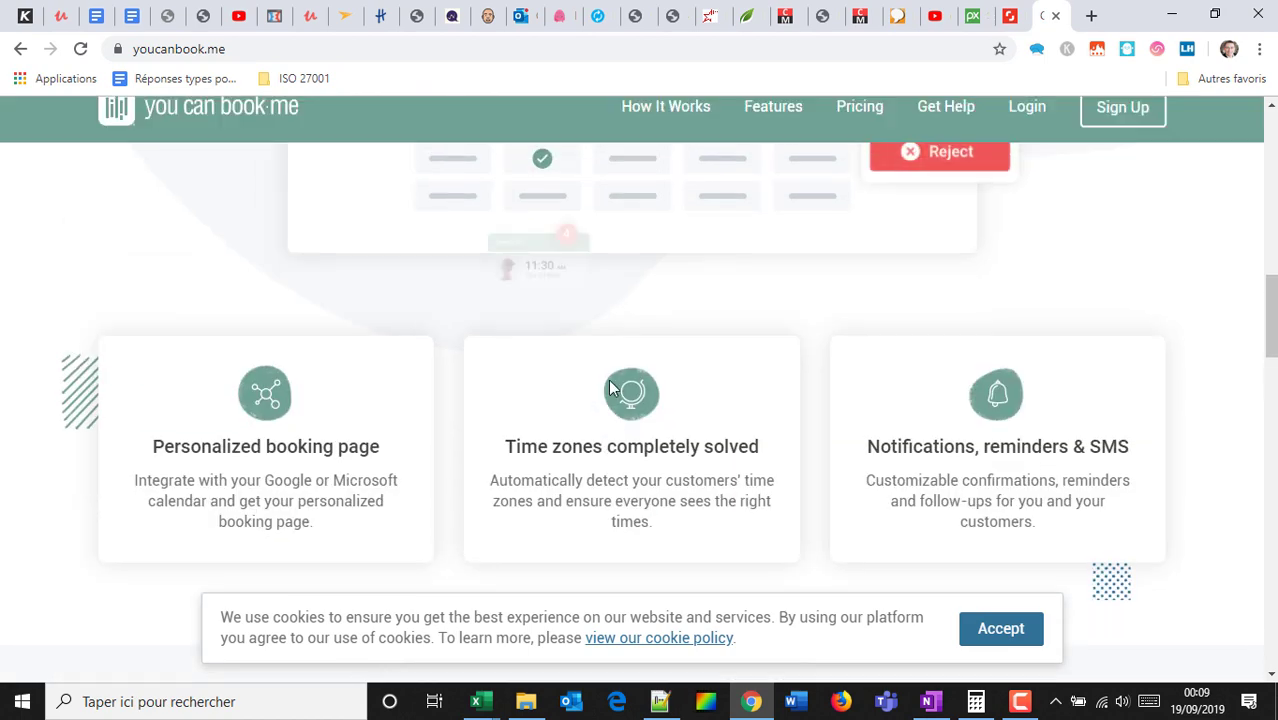
scroll(612, 388, up, 3)
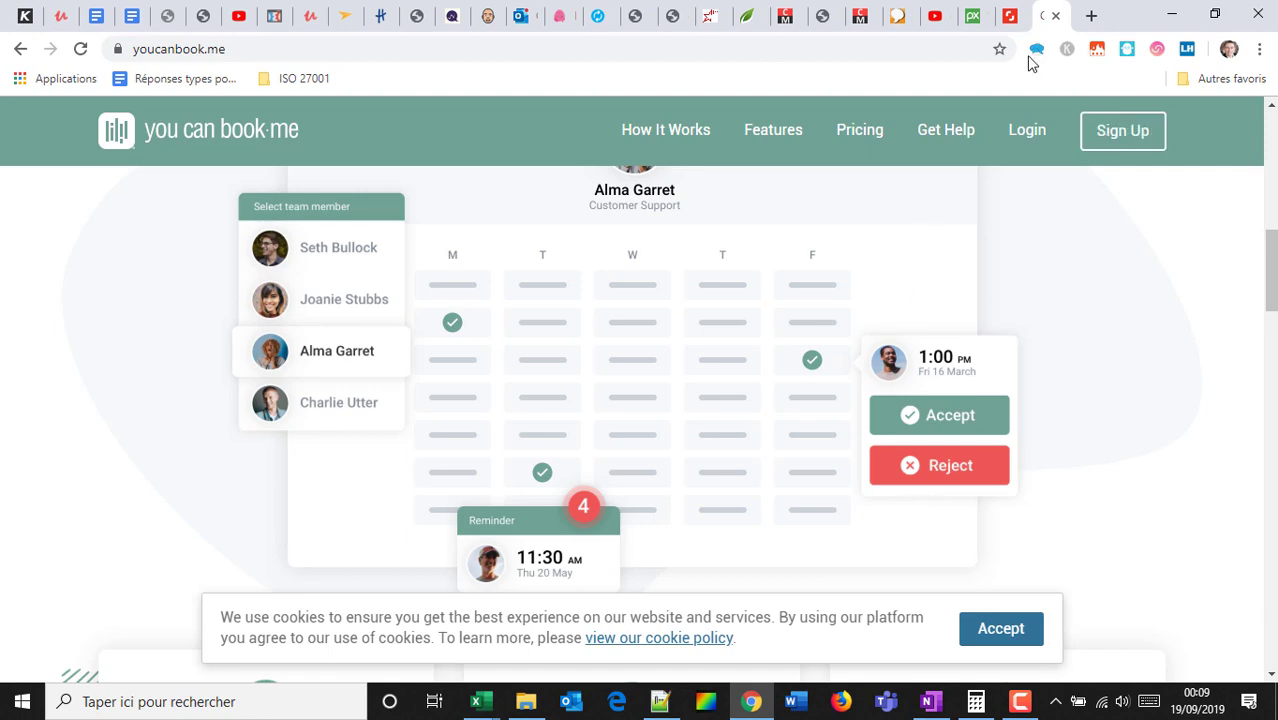
click(632, 15)
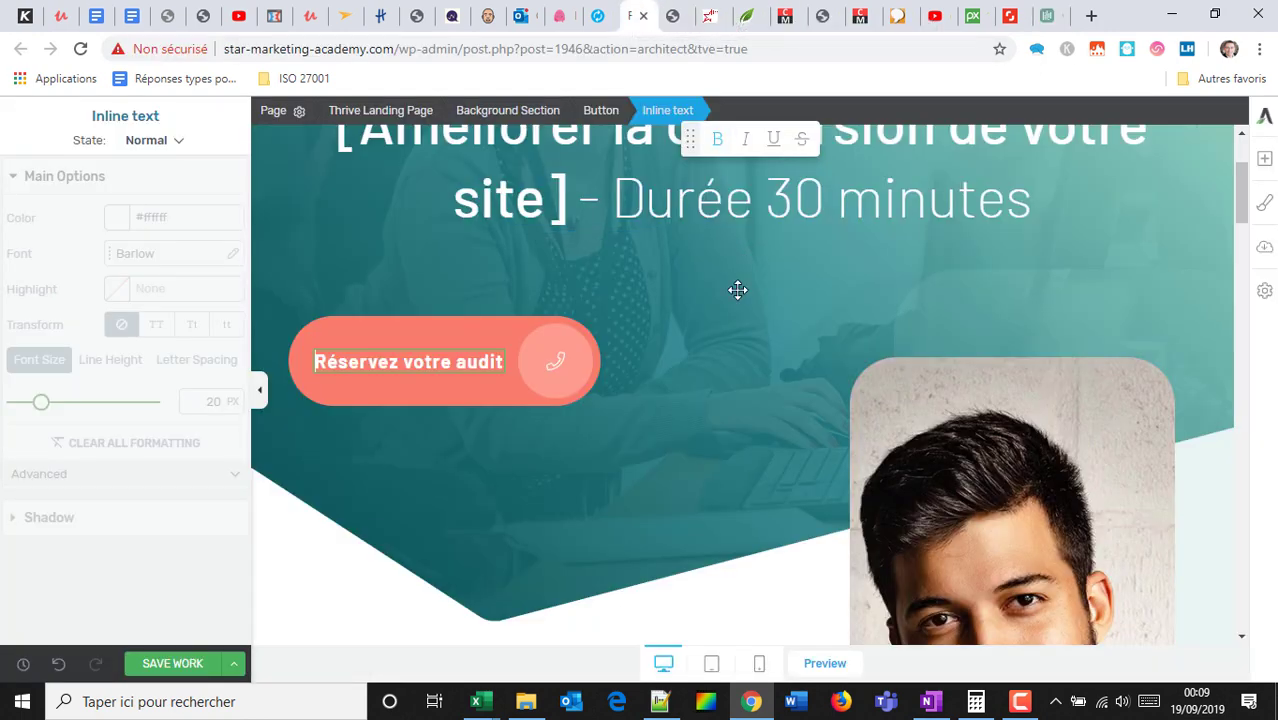
Select the portrait photo box and the placeholder name caption beneath it.
scroll(737, 290, down, 3)
click(1051, 308)
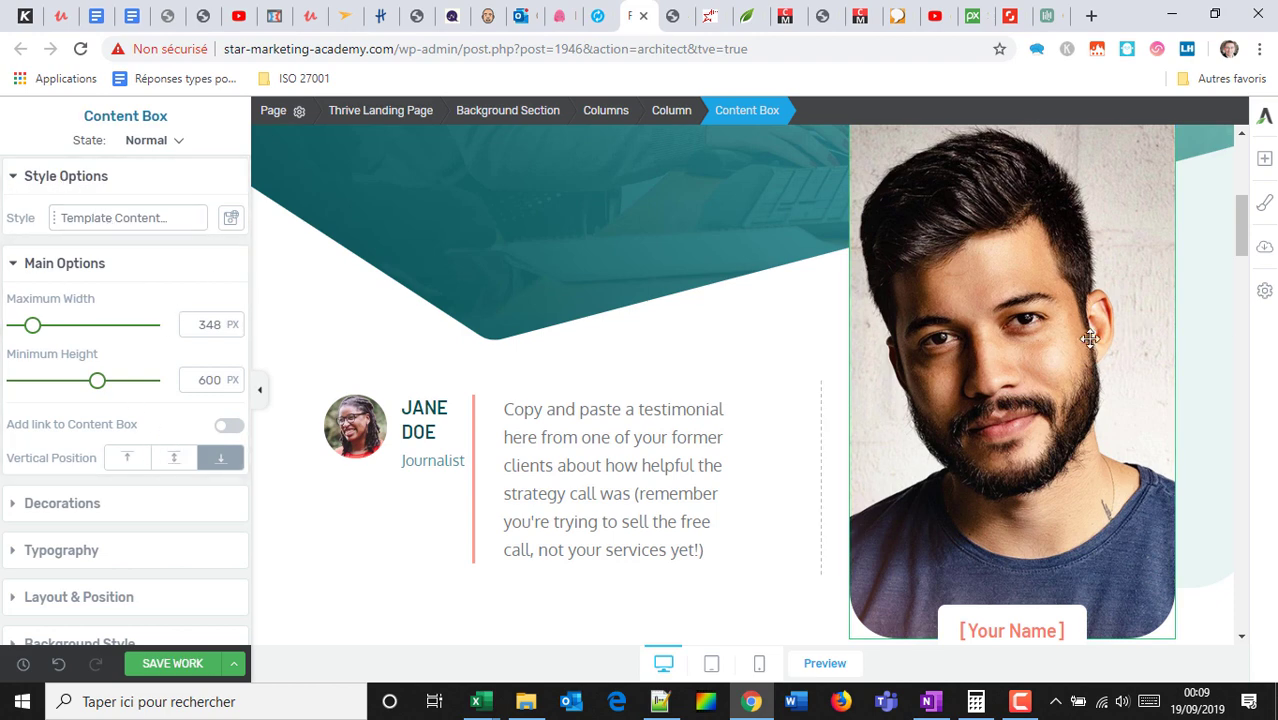
click(1012, 629)
scroll(1077, 504, down, 2)
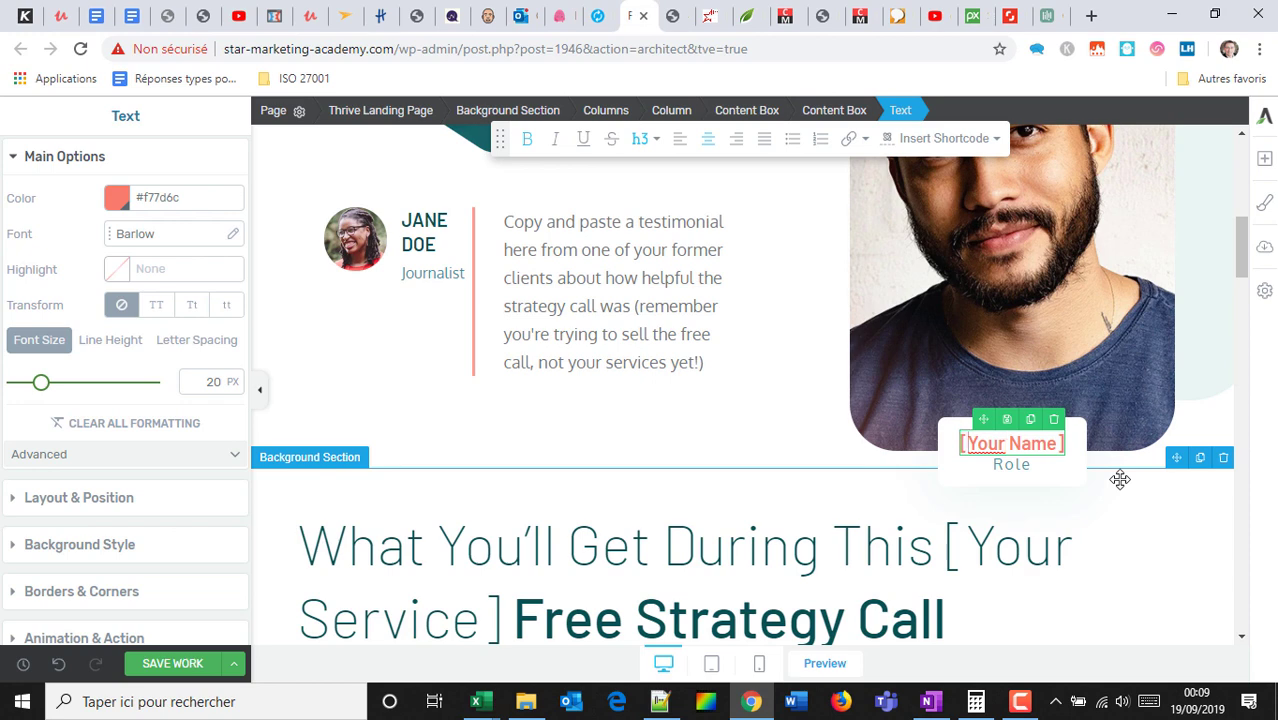
key(ctrl+shift+Right)
key(ctrl+shift+Right)
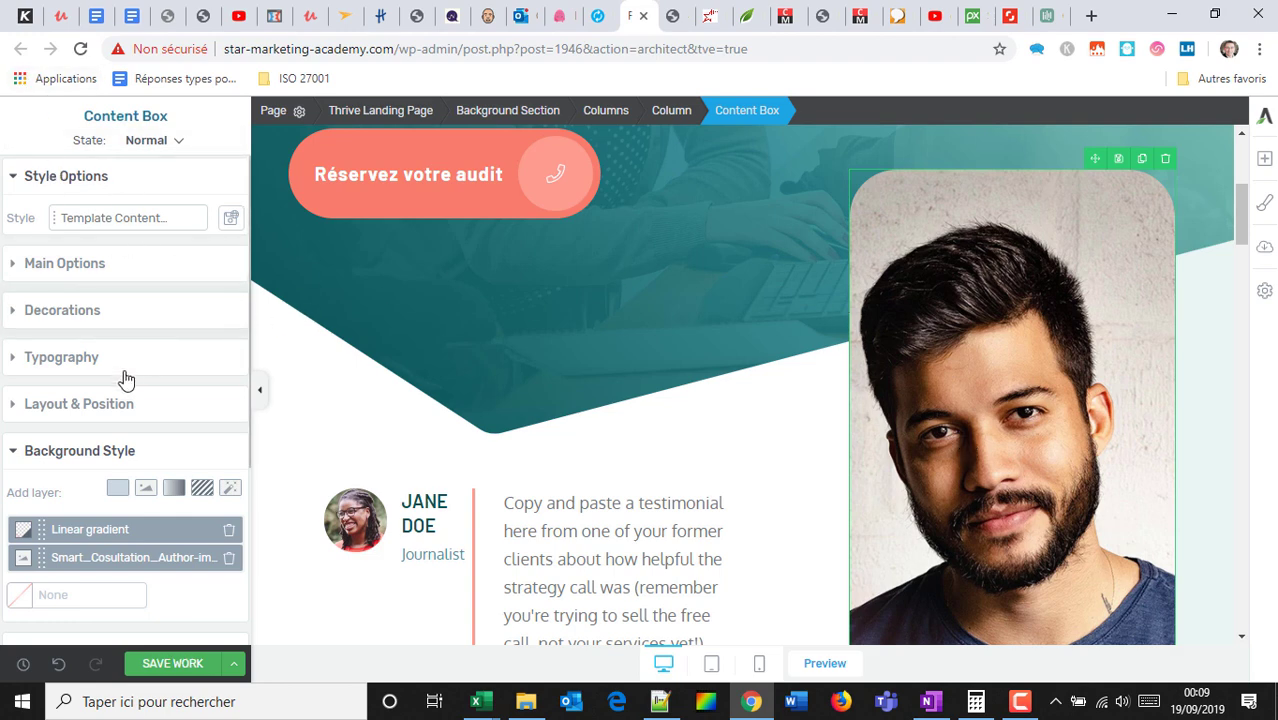
Open the portrait box's background image layer for replacement from the media library.
click(38, 450)
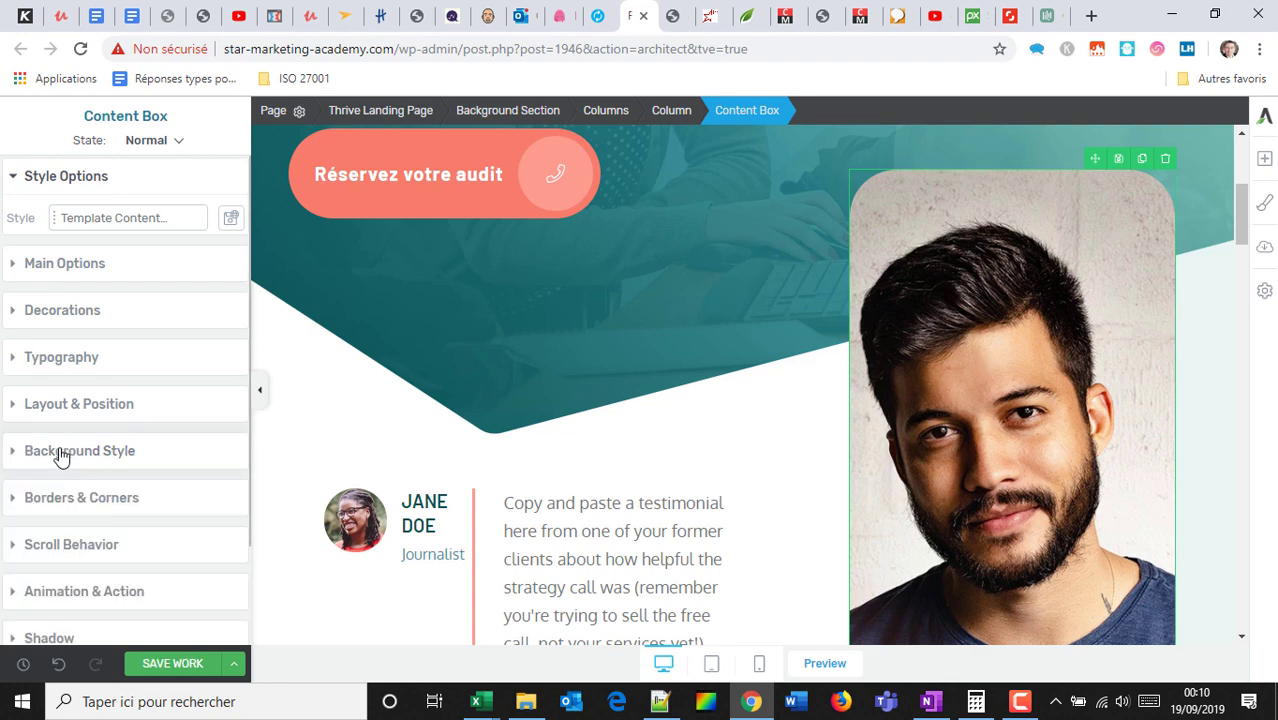
click(60, 456)
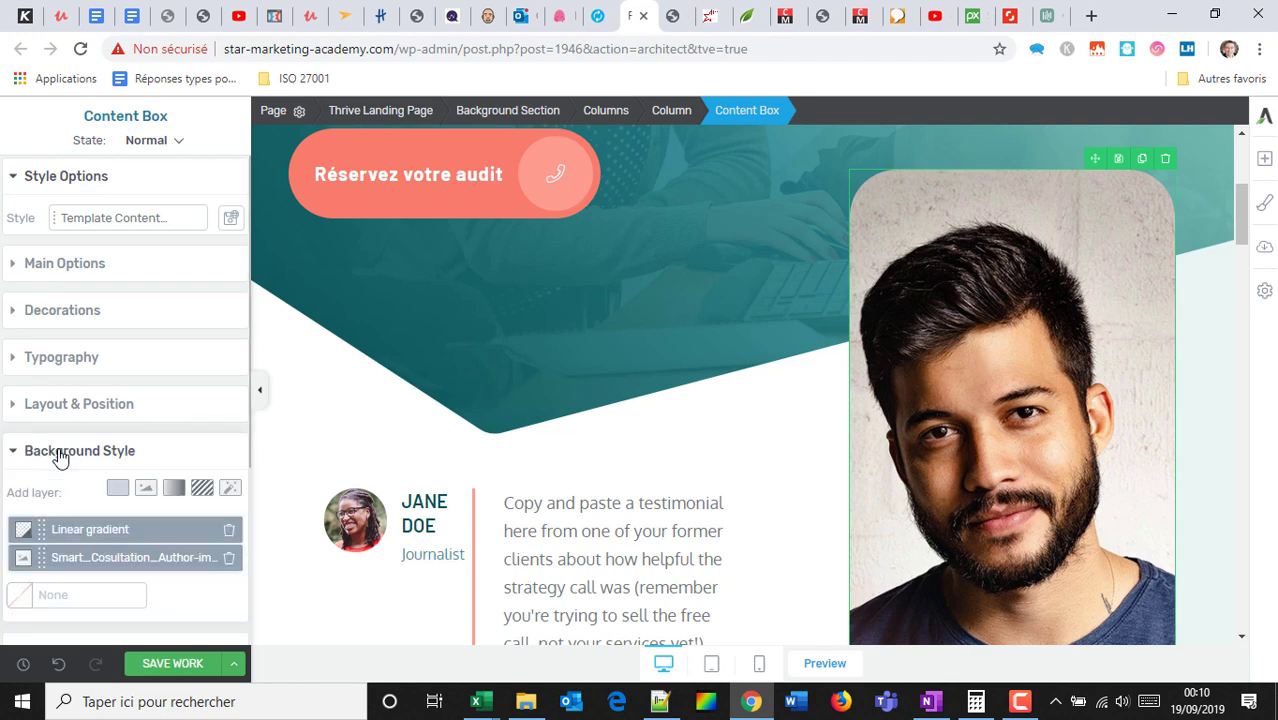
click(88, 568)
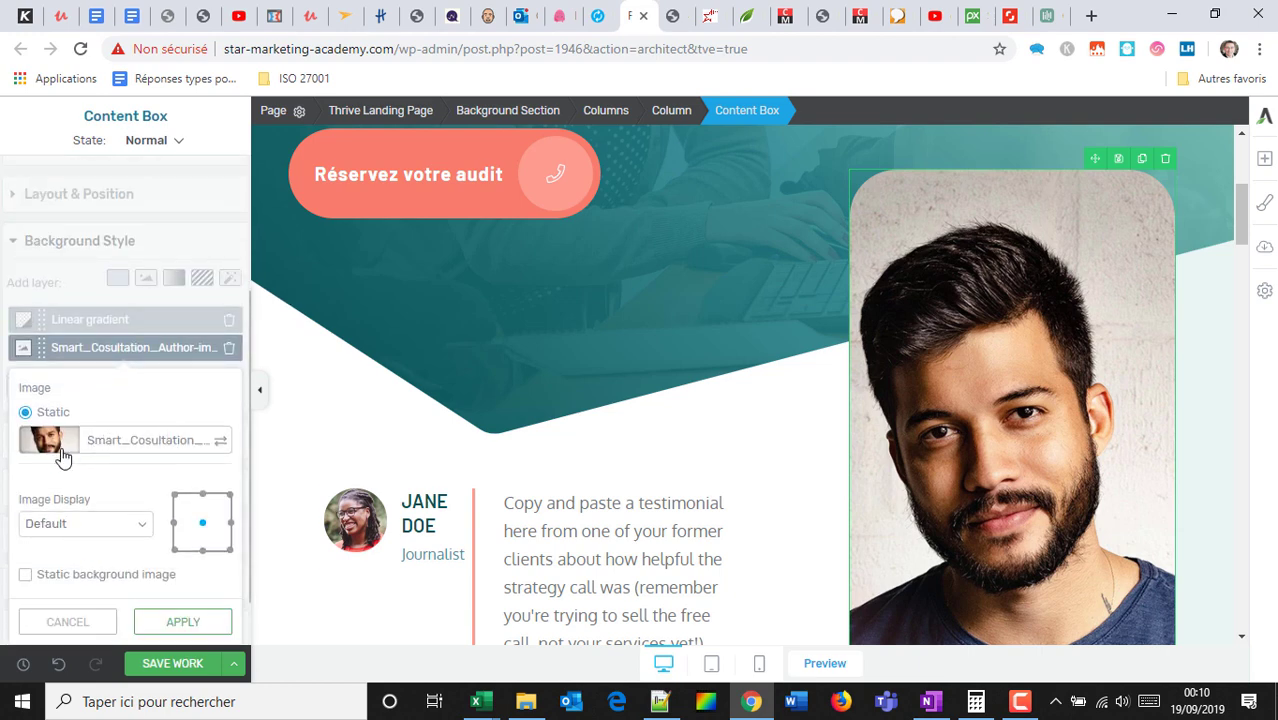
click(62, 455)
click(526, 701)
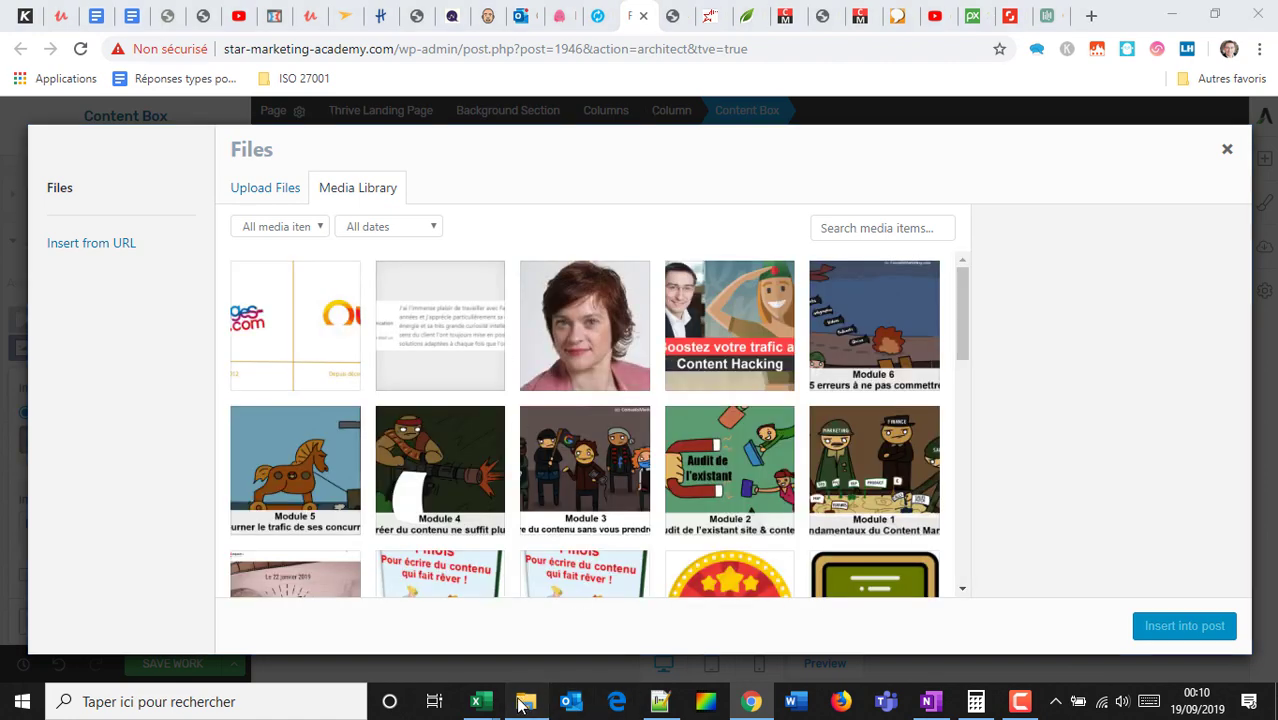
Show the Desktop (Bureau) folder as large icons and drag the portrait JPG into the media library.
click(404, 382)
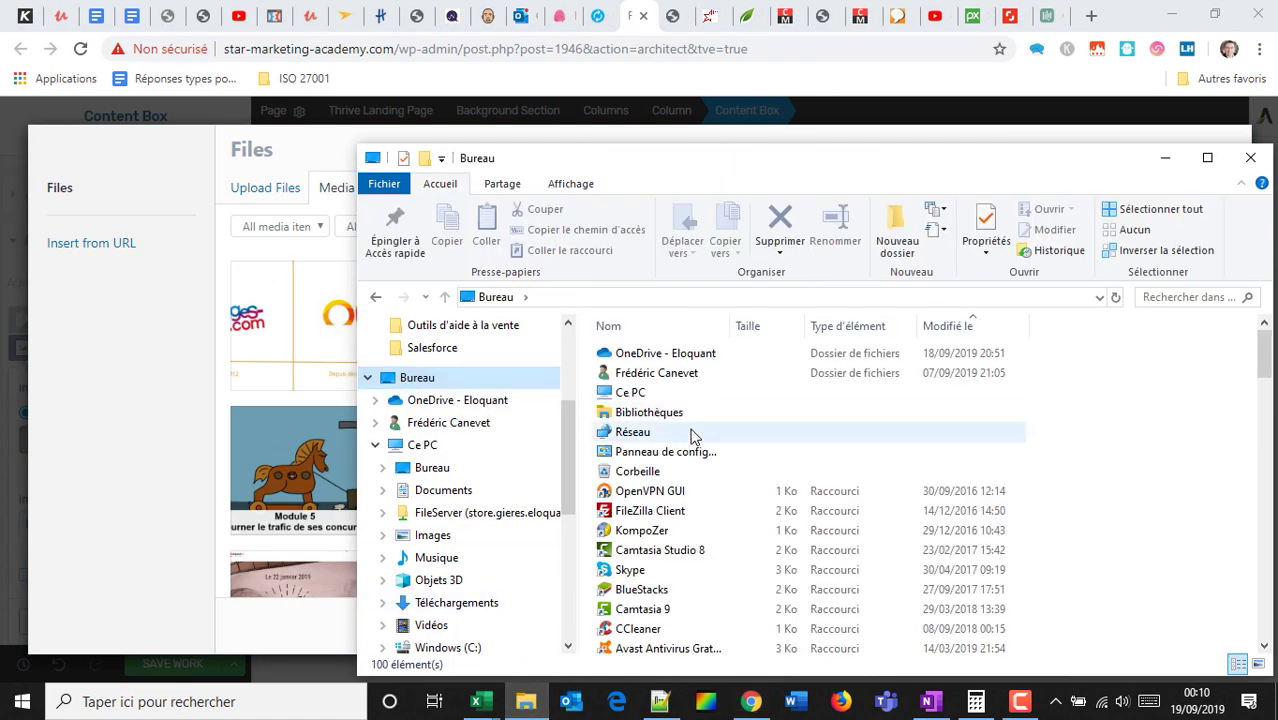
scroll(688, 480, down, 3)
scroll(688, 515, down, 4)
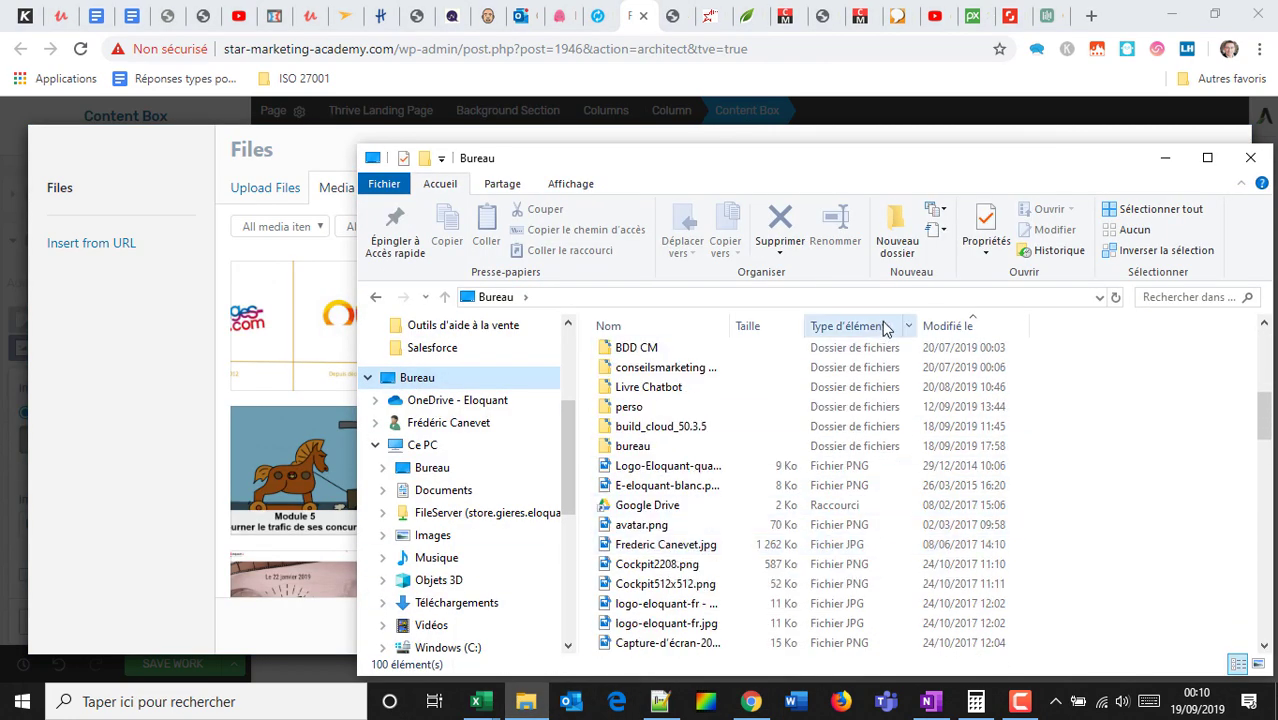
click(571, 184)
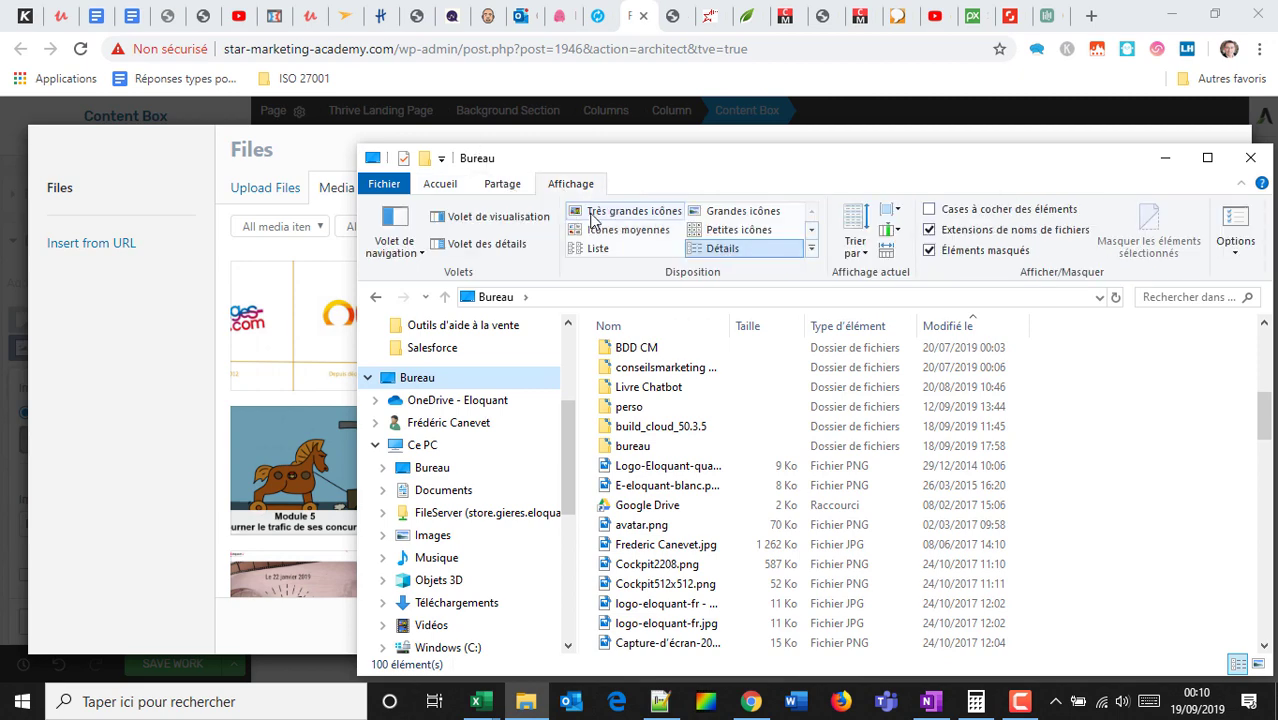
click(599, 211)
scroll(777, 464, down, 5)
scroll(787, 478, down, 5)
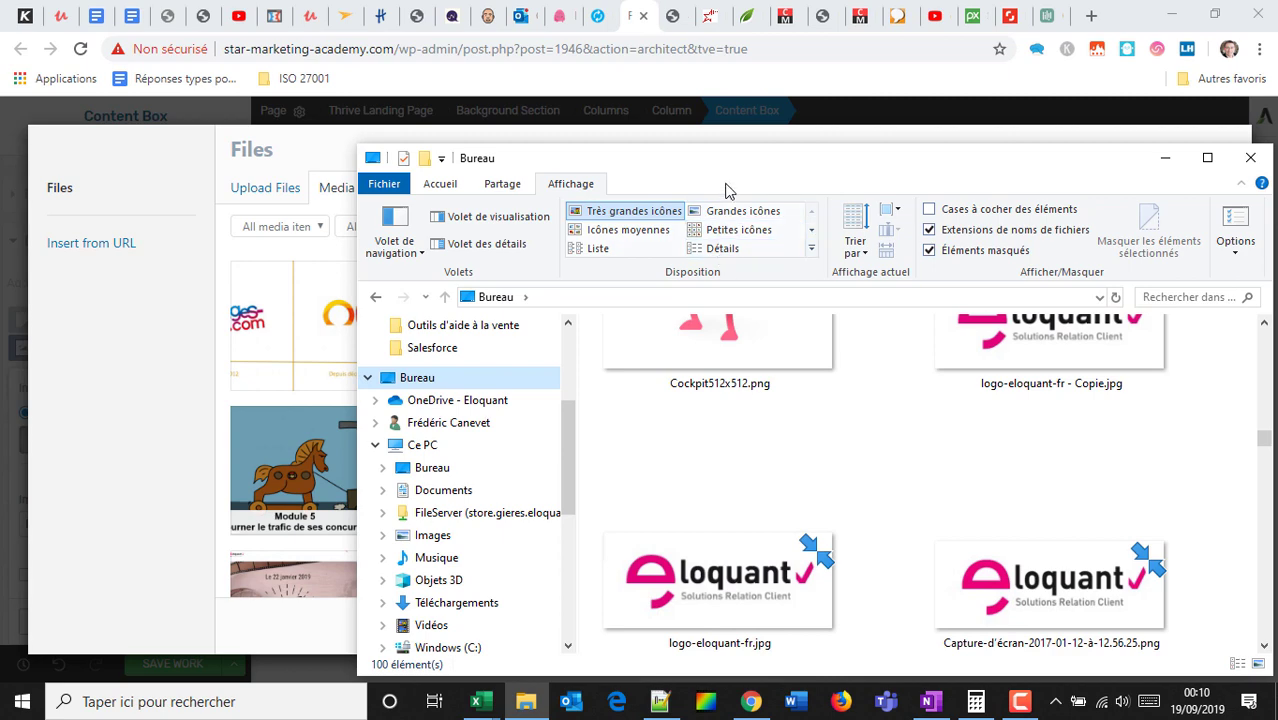
click(724, 212)
scroll(857, 475, up, 10)
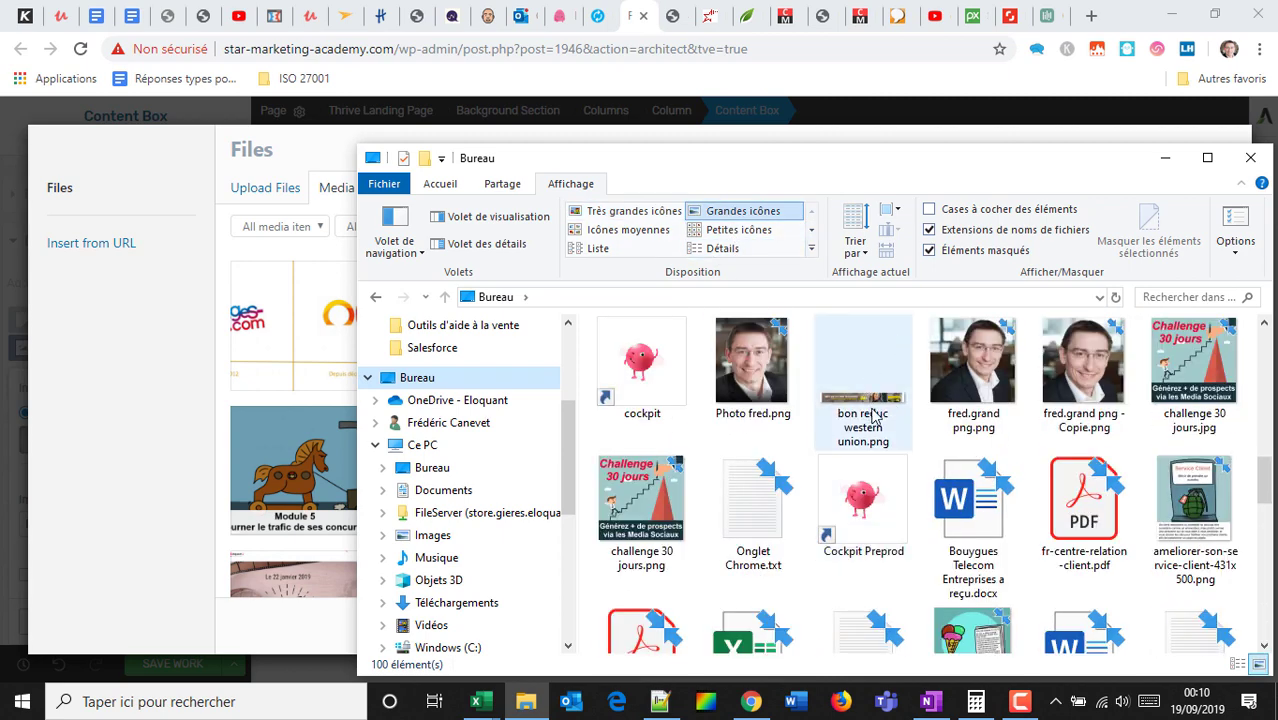
scroll(873, 416, up, 3)
drag(640, 370, 282, 408)
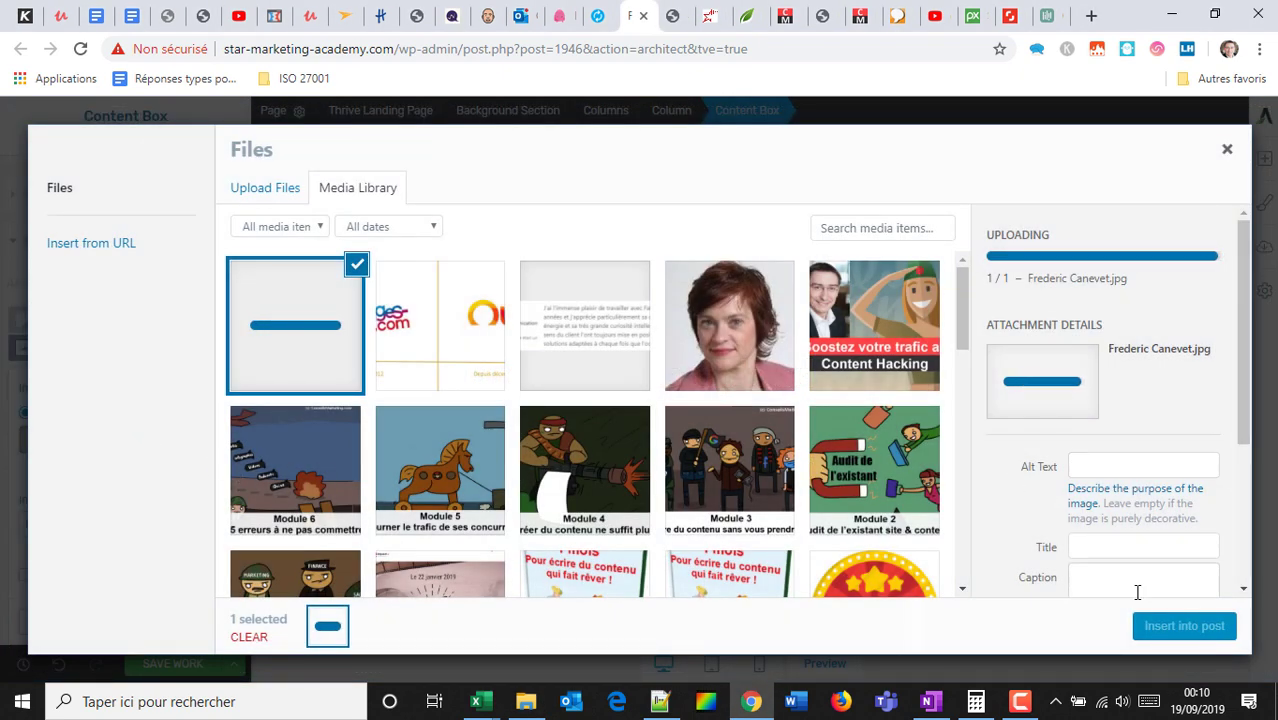
Use the uploaded portrait as the content box's background image.
click(1178, 630)
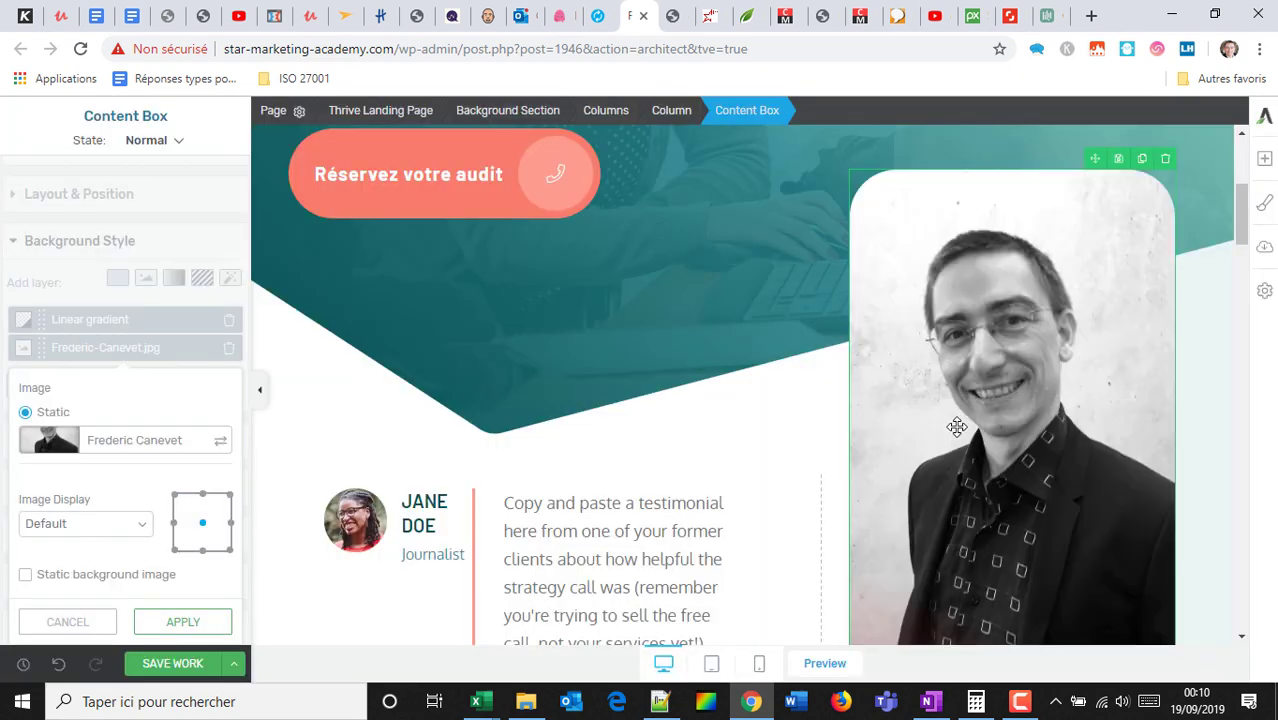
scroll(991, 349, down, 1)
scroll(852, 354, up, 2)
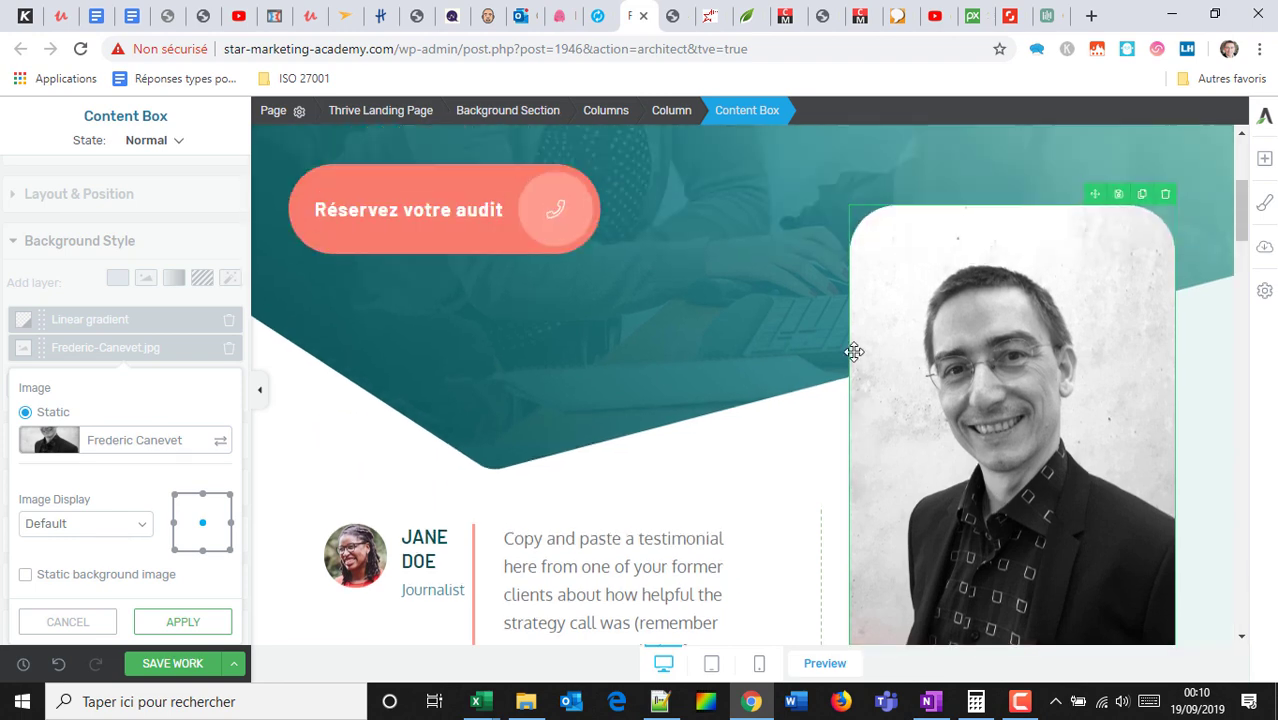
scroll(776, 349, down, 2)
scroll(776, 349, down, 1)
Set the woman's portrait as the Jane Doe testimonial avatar.
click(340, 428)
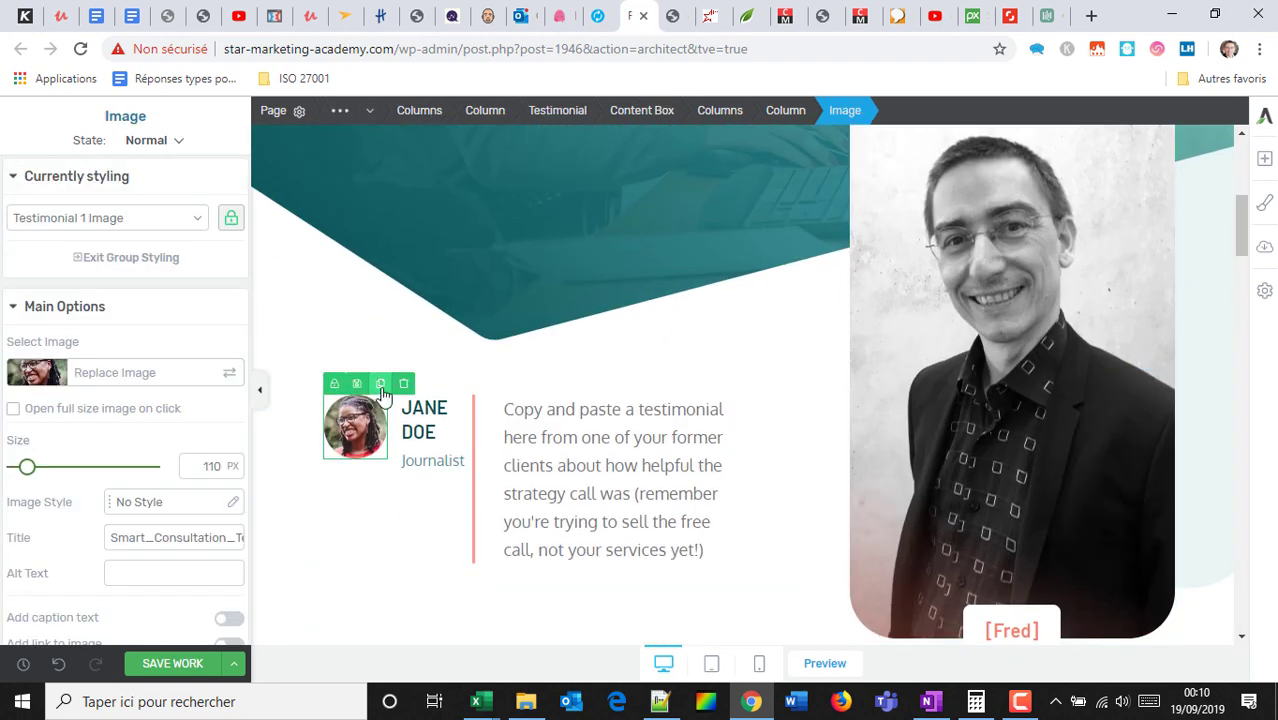
click(90, 378)
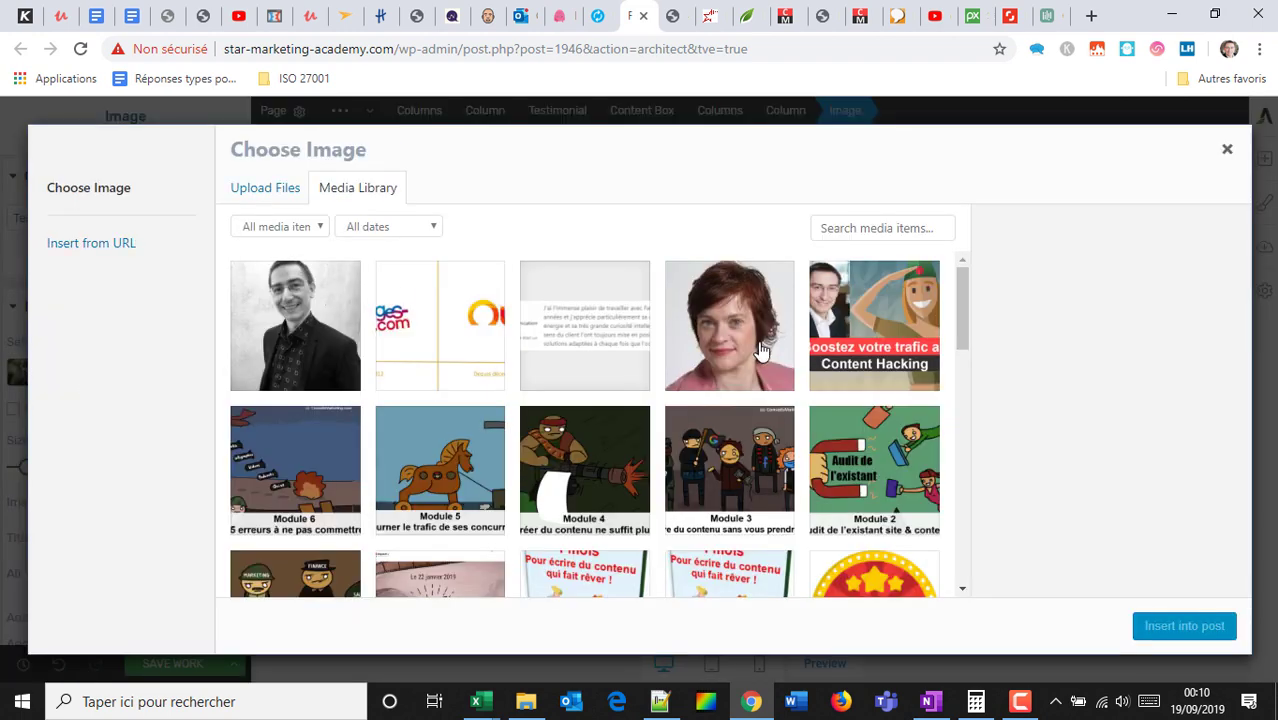
click(729, 330)
click(1180, 626)
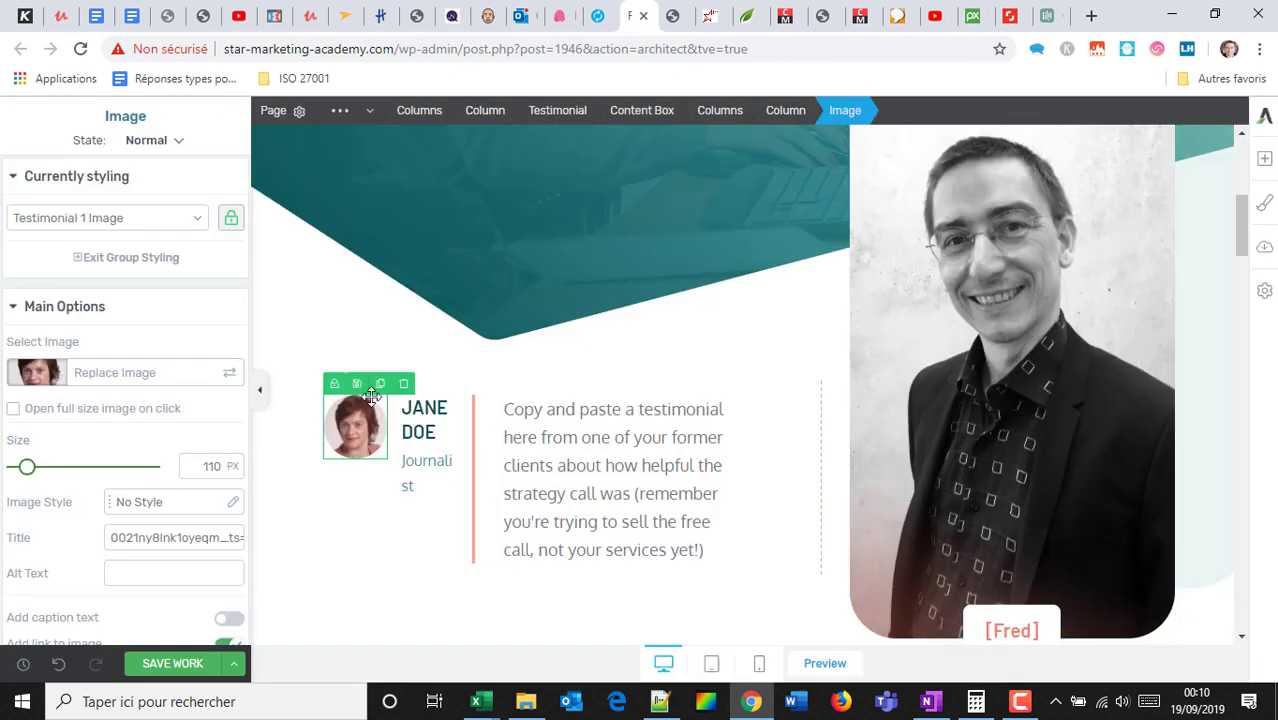
scroll(662, 340, up, 5)
click(696, 197)
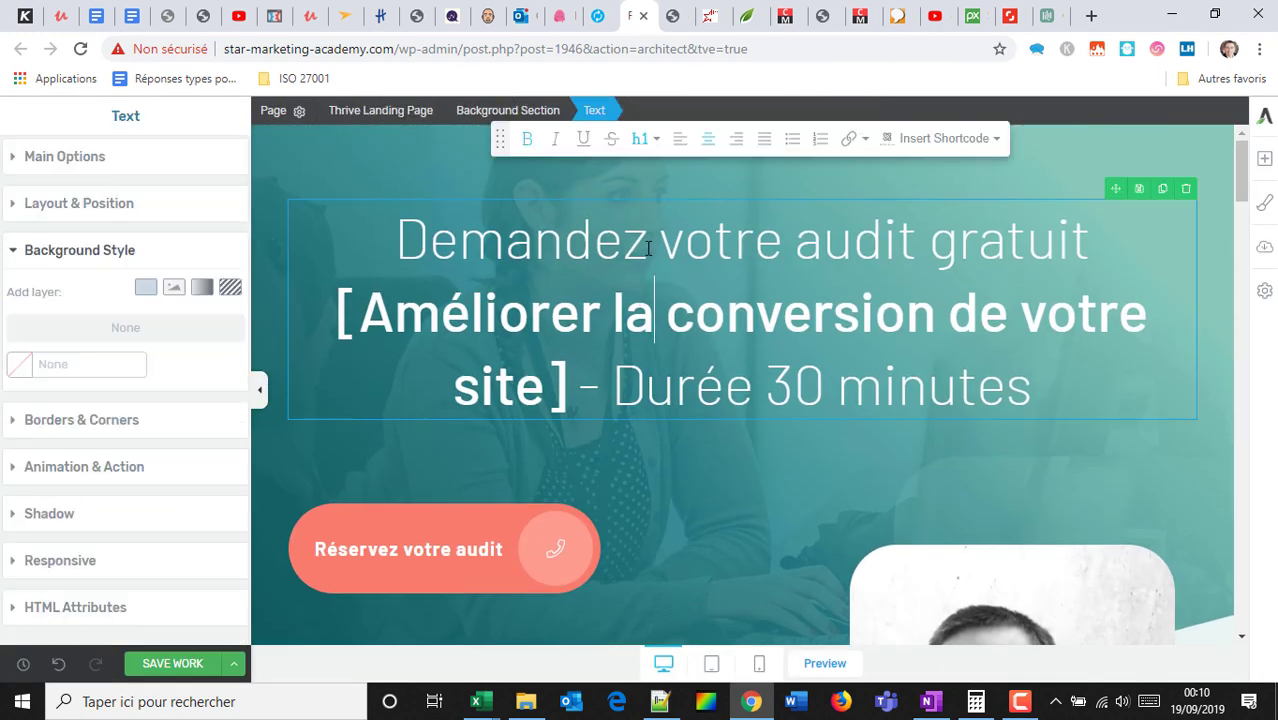
Set the hero section's padding to 10 px top and 30 px bottom.
click(696, 197)
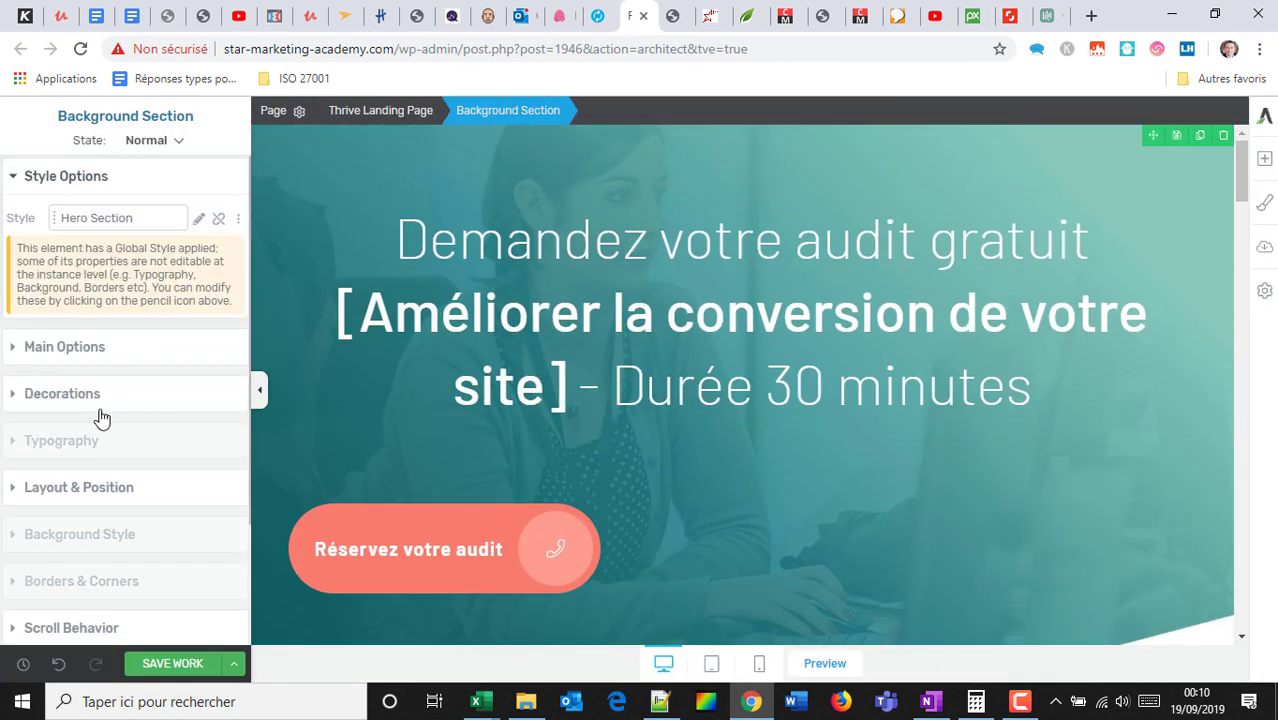
click(88, 507)
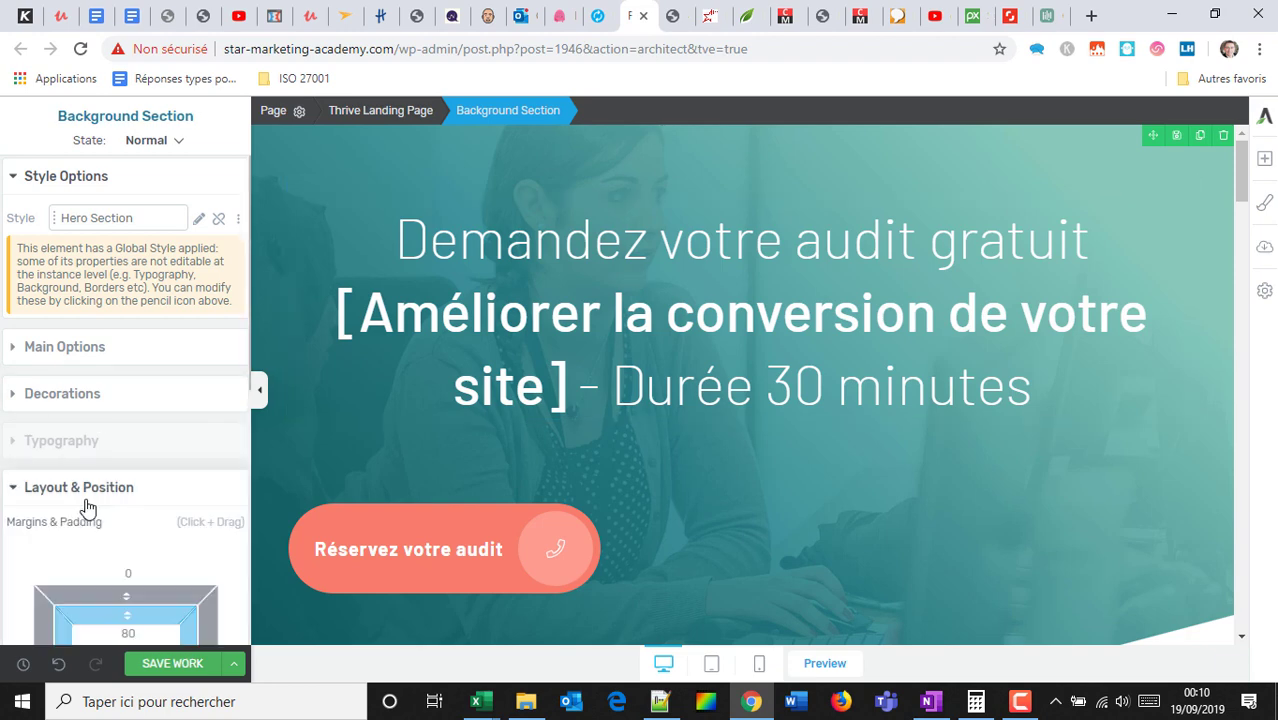
scroll(146, 532, down, 2)
click(128, 446)
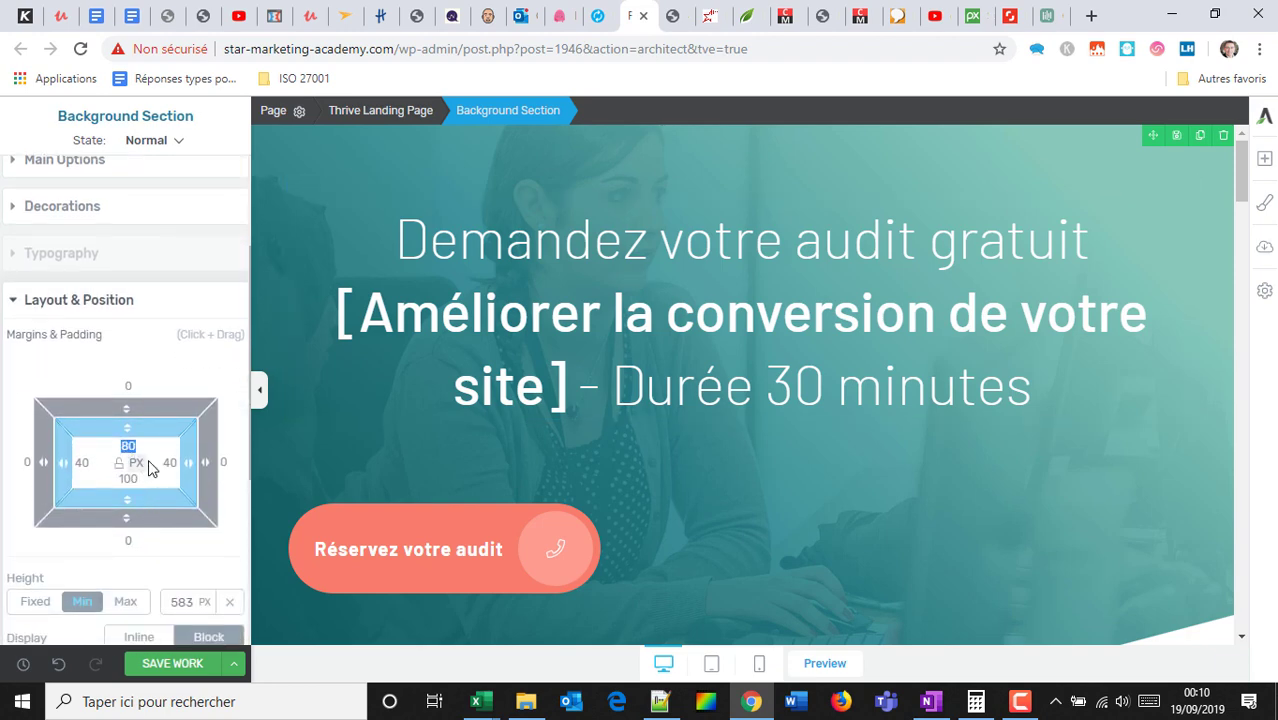
text(3)
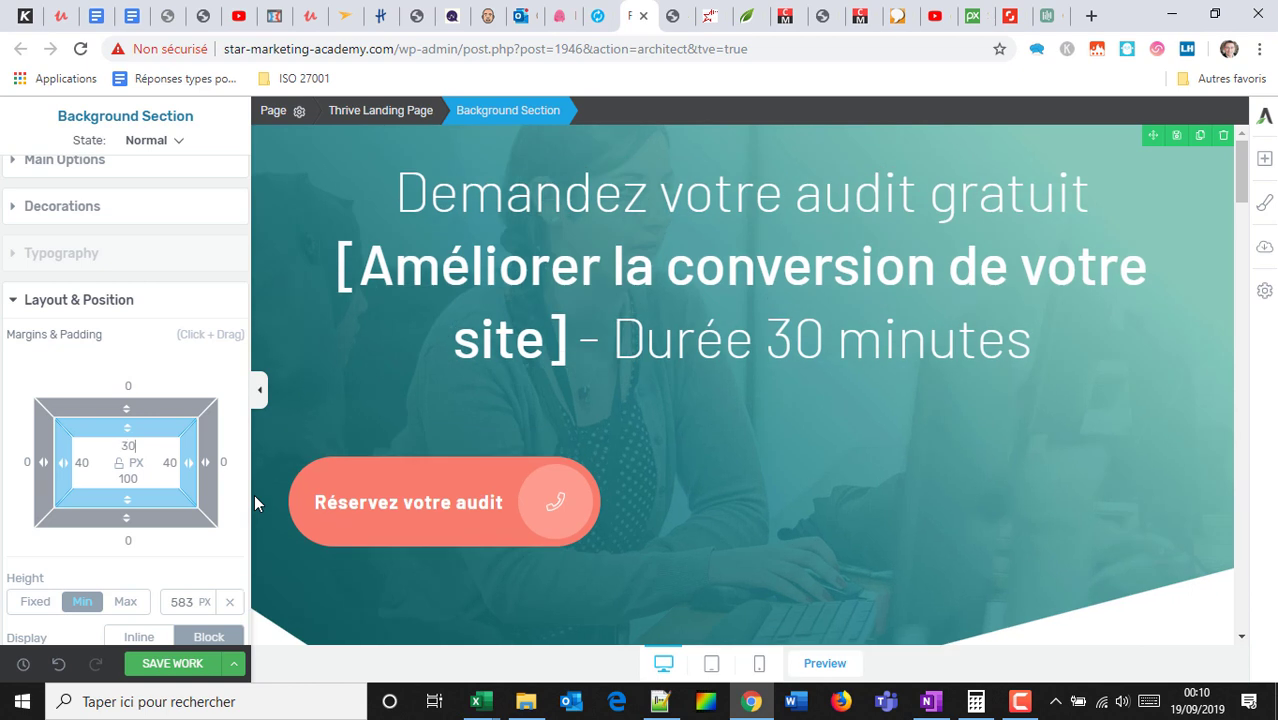
key(BackSpace)
text(10)
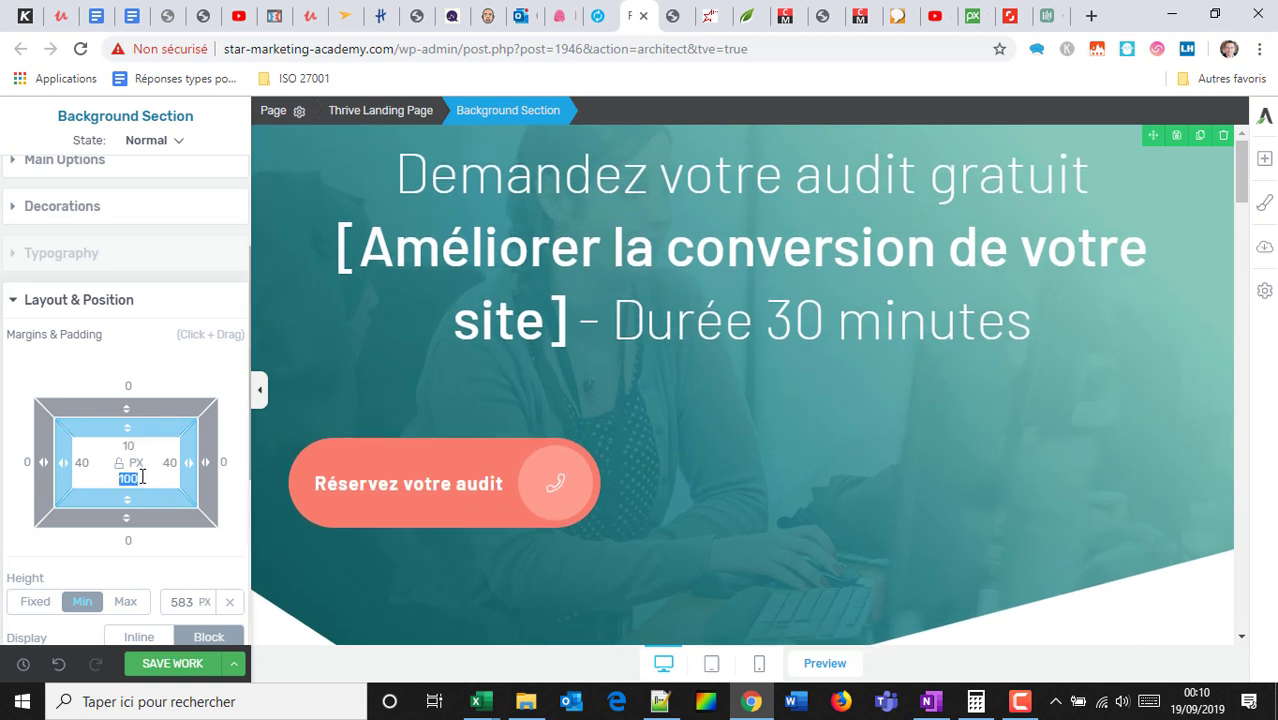
text(30)
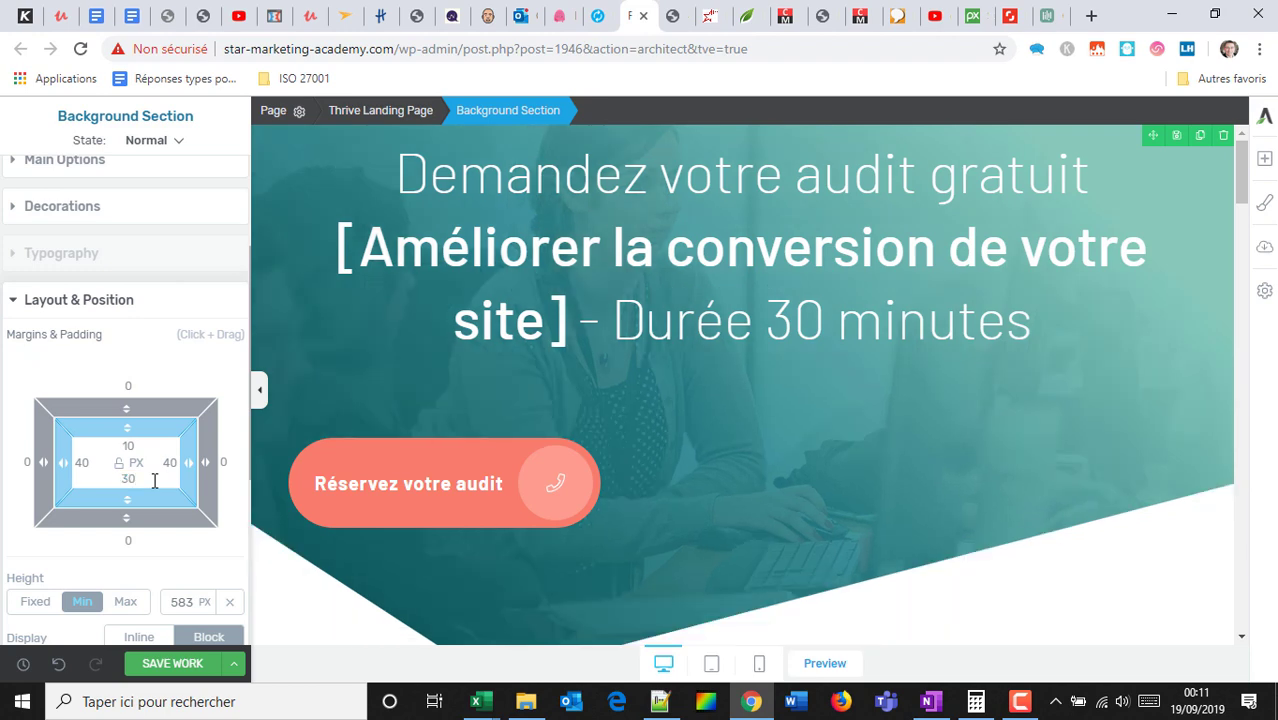
scroll(542, 560, down, 7)
scroll(562, 437, up, 7)
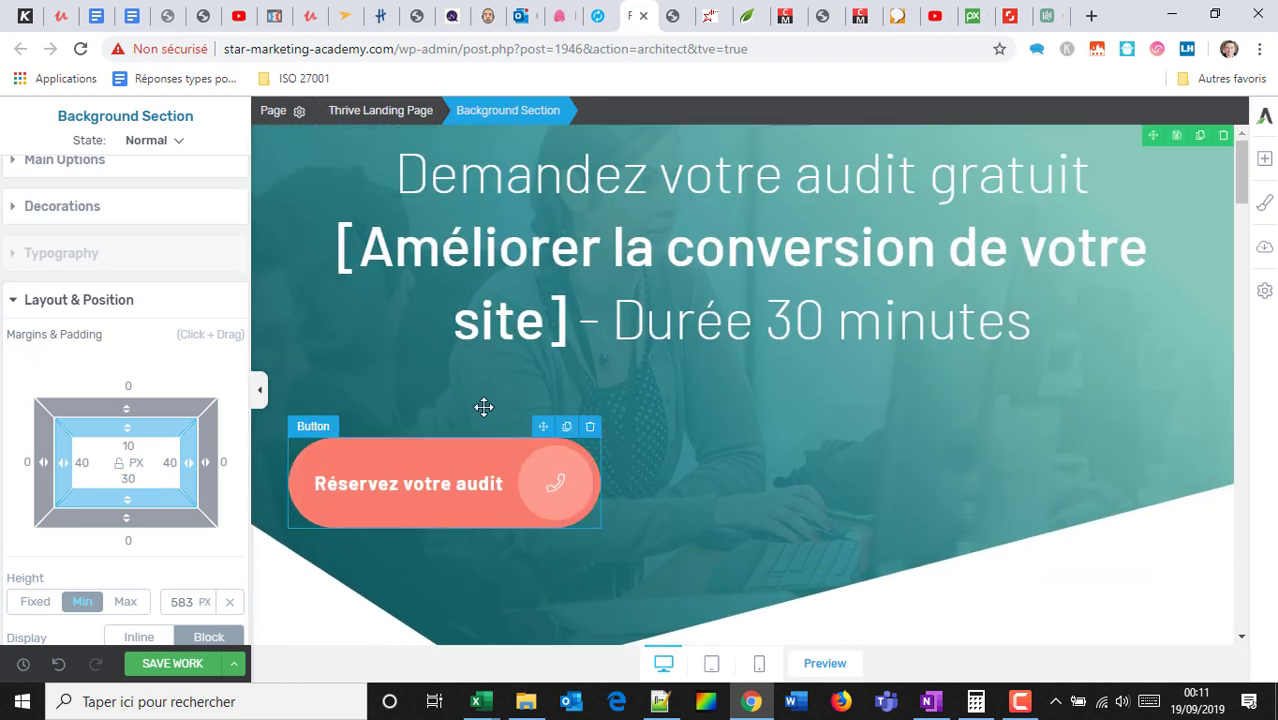
Reselect the hero background section, then the testimonial section below it.
click(642, 355)
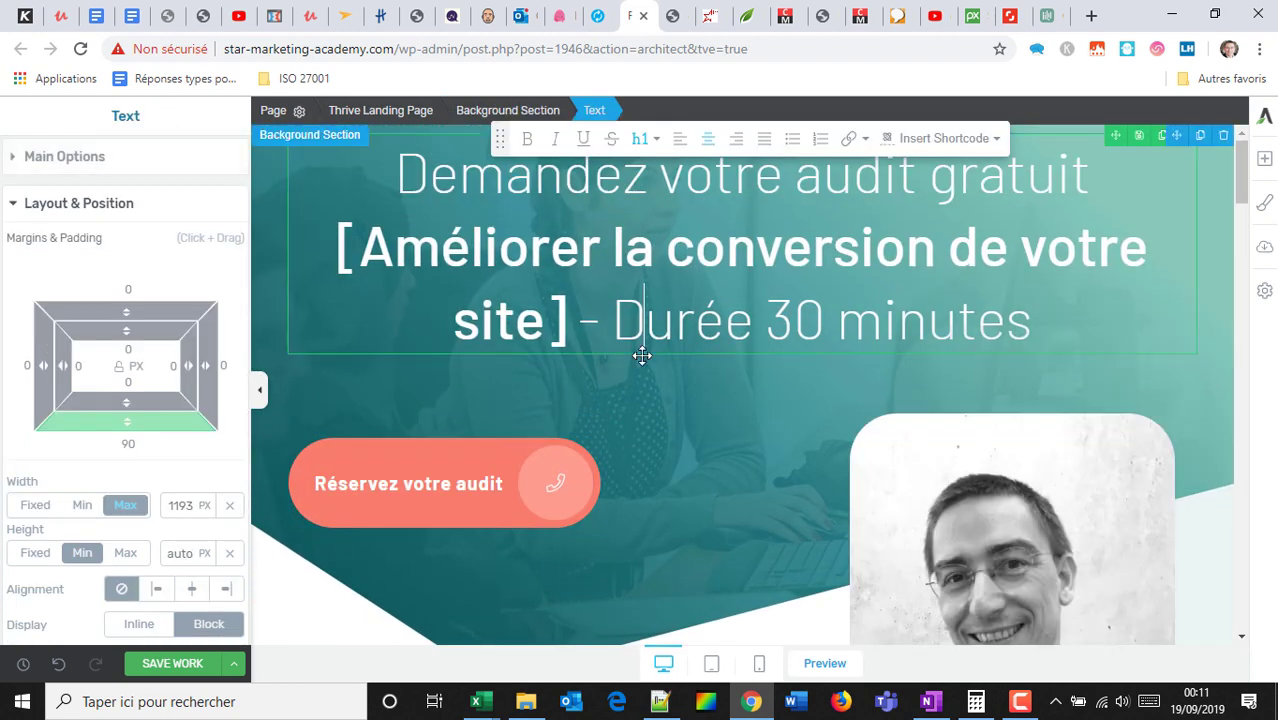
click(642, 355)
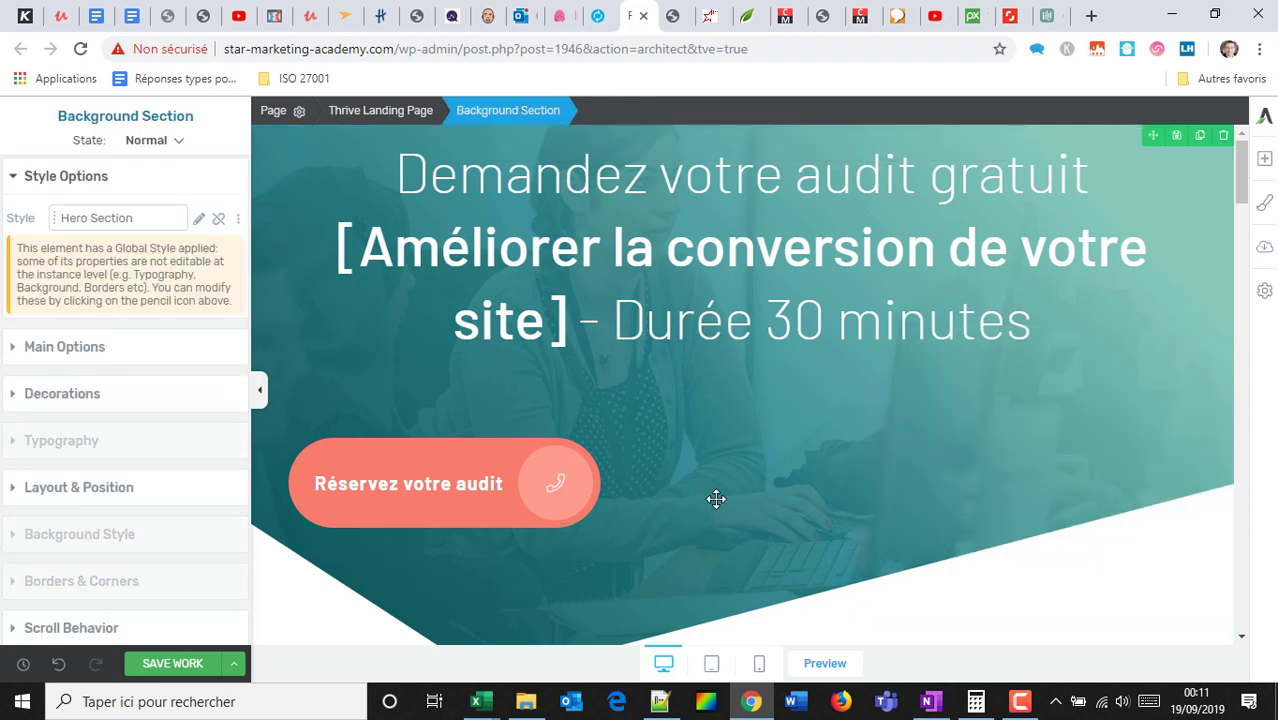
scroll(716, 498, down, 5)
click(730, 445)
scroll(750, 320, up, 4)
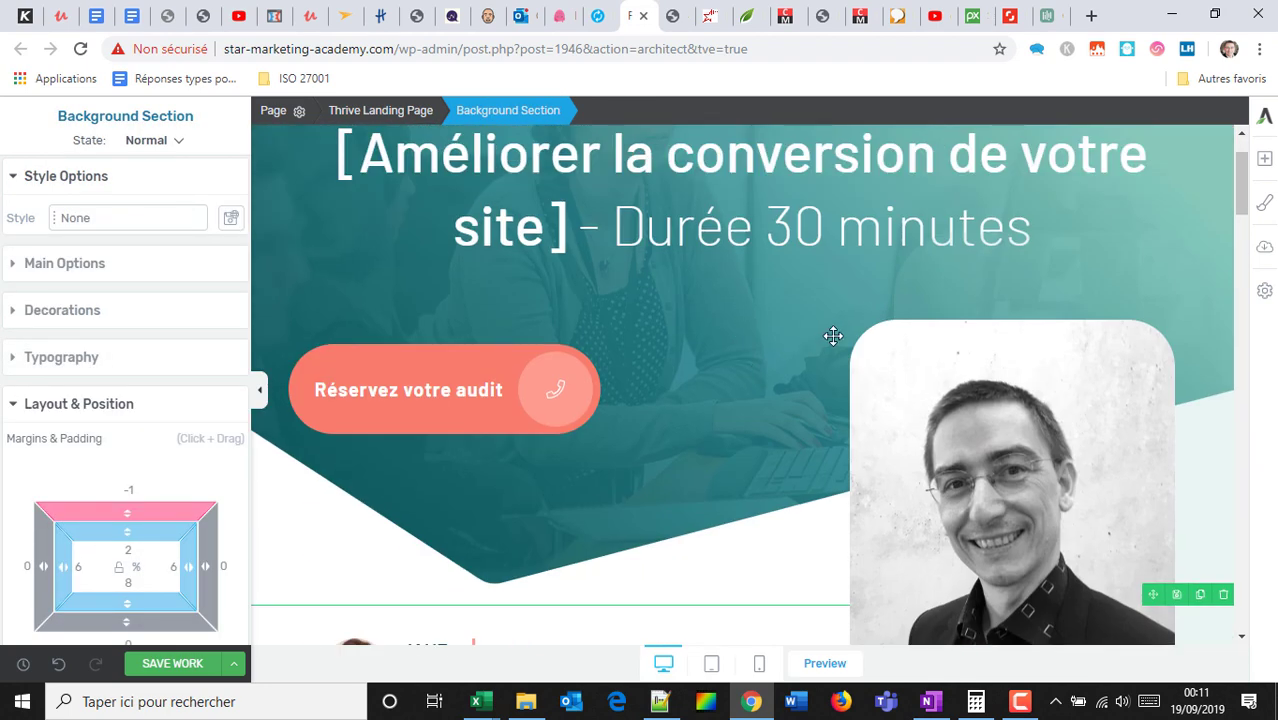
Remove the brackets and the '- Durée 30 minutes' line from the hero heading.
scroll(810, 320, up, 1)
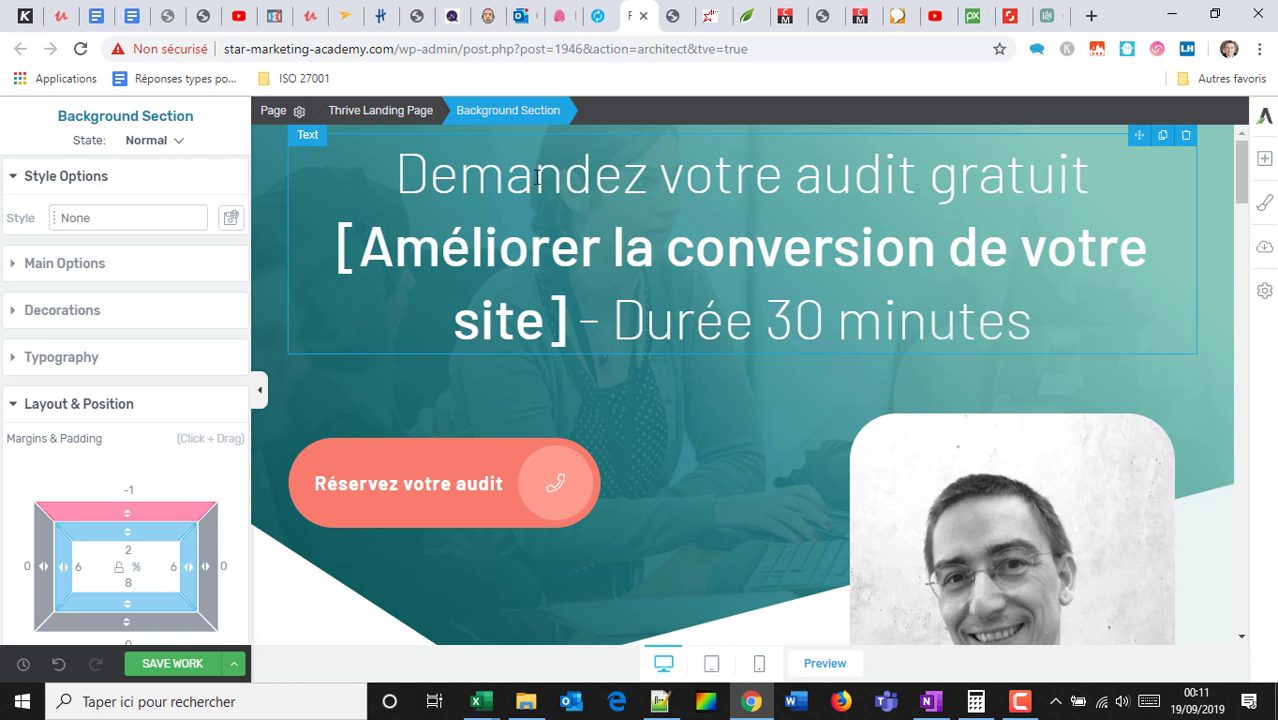
click(570, 320)
key(BackSpace)
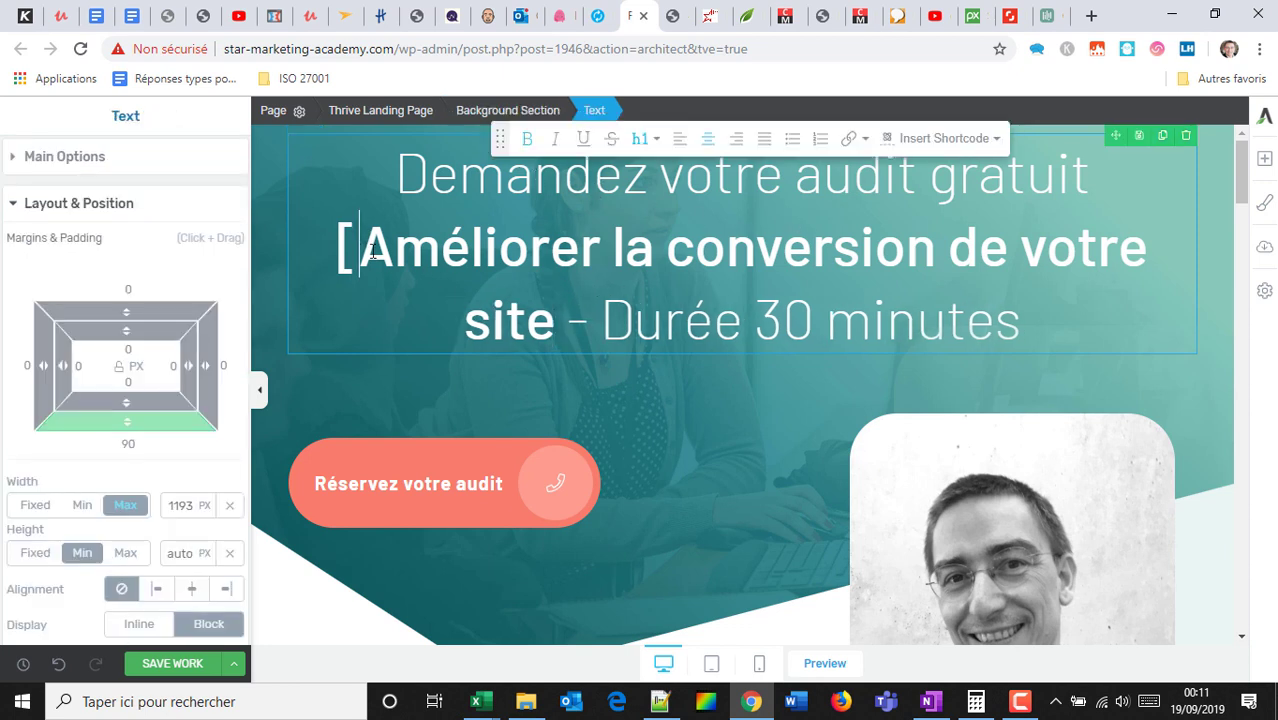
key(BackSpace)
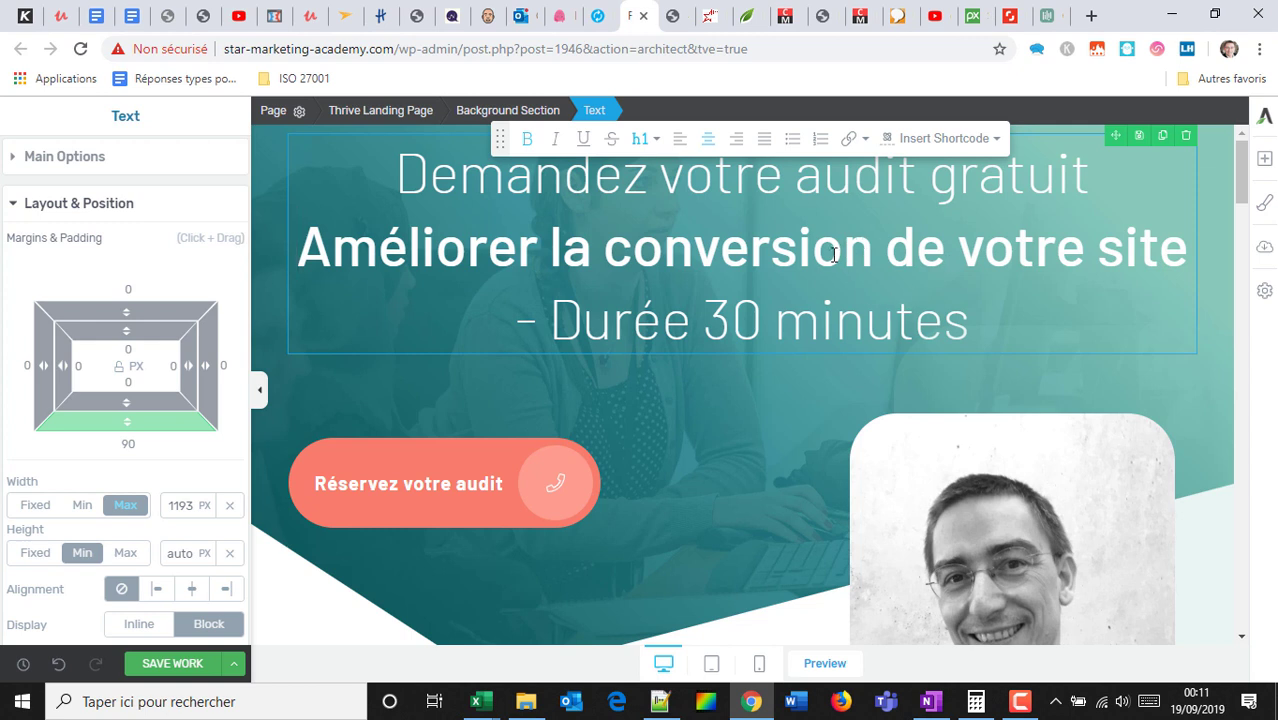
click(540, 312)
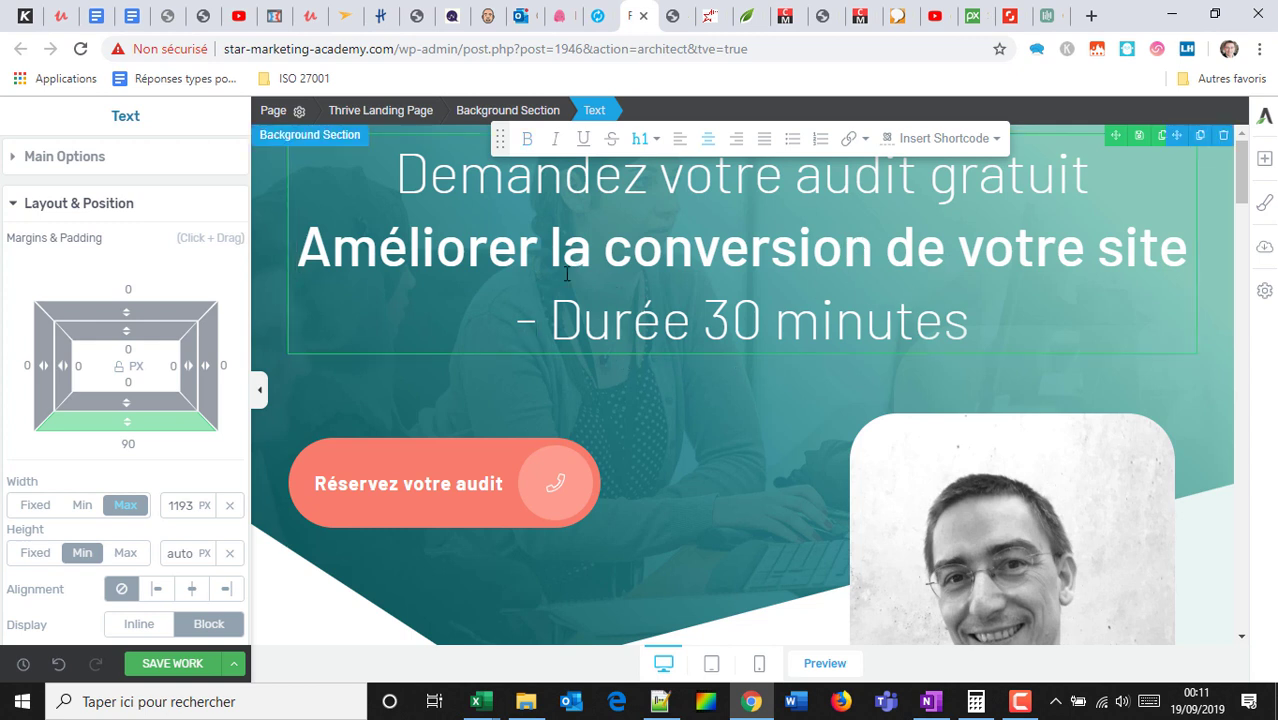
click(556, 318)
key(BackSpace)
key(BackSpace)
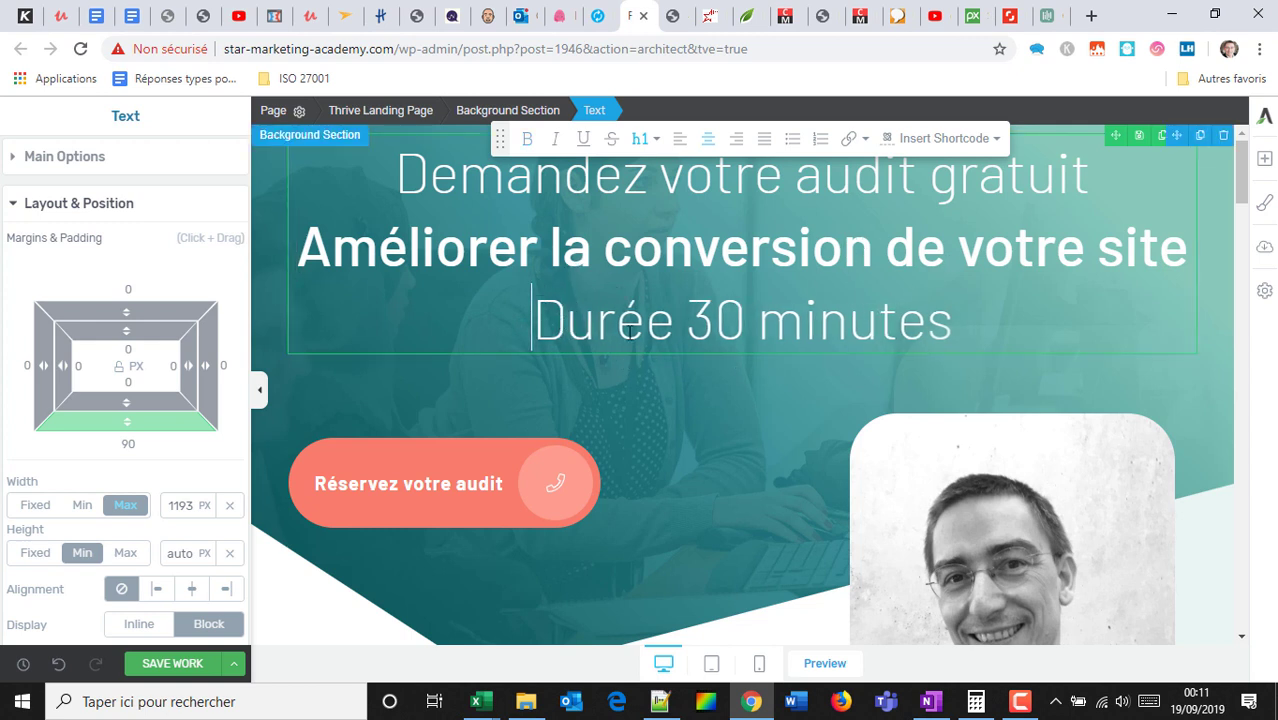
drag(954, 322, 515, 283)
key(BackSpace)
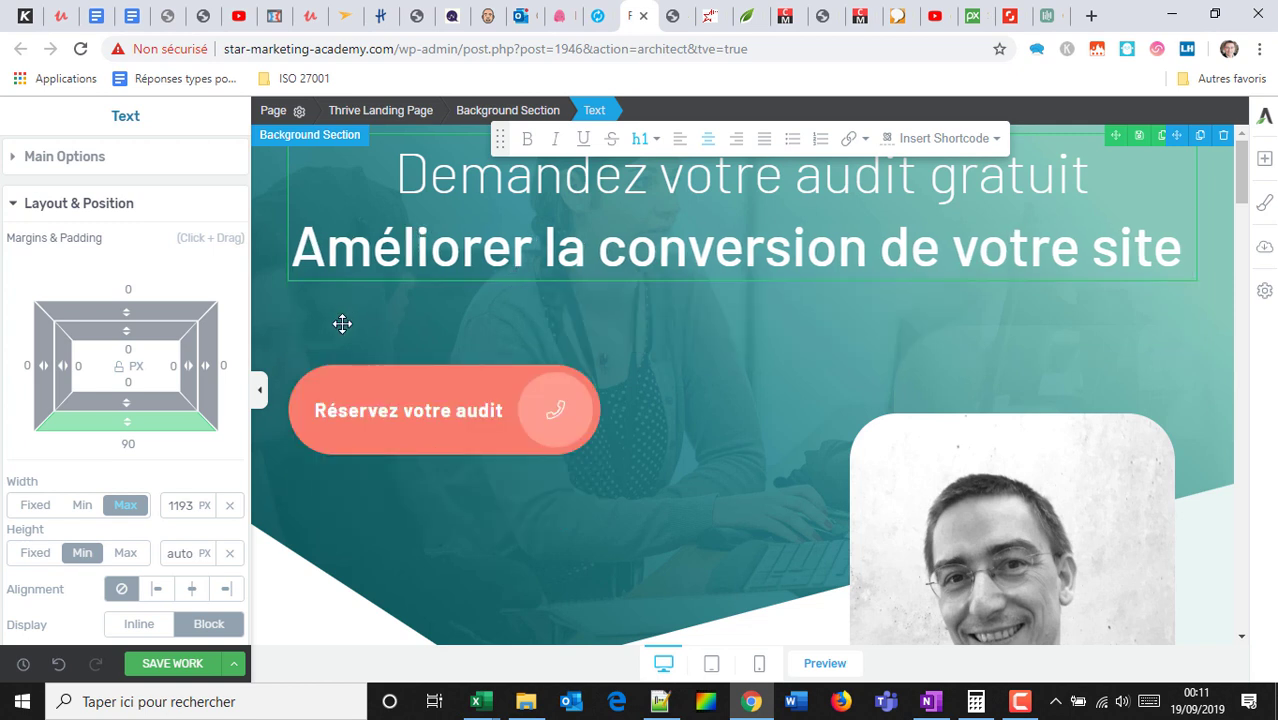
Extend the button label to 'Réservez votre audit gratuit de 30 minutes'.
click(484, 409)
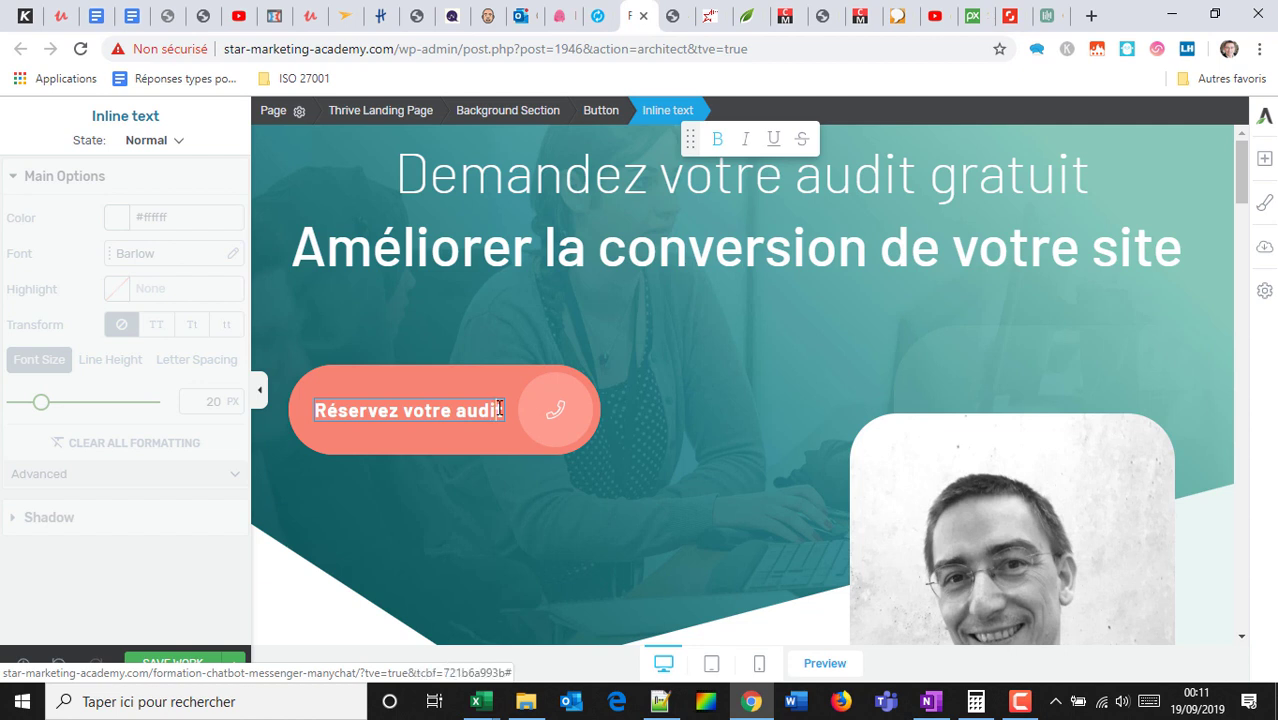
text(de)
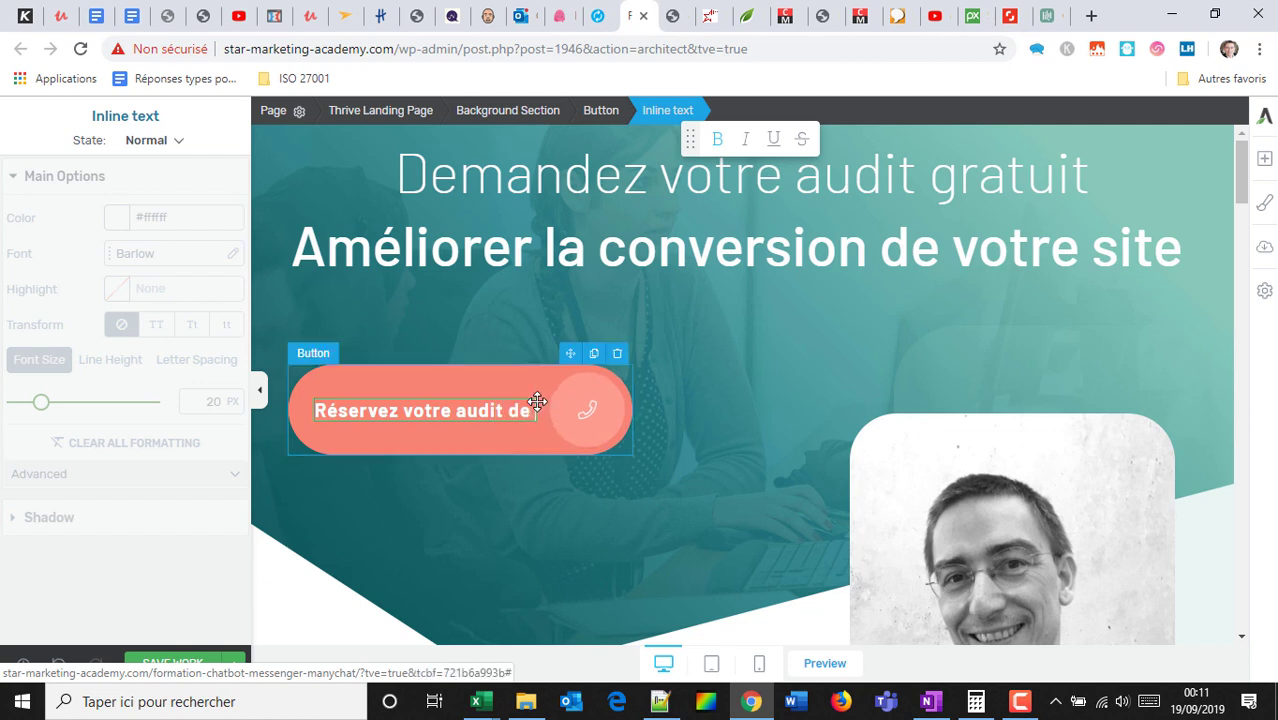
text( 30 minutes)
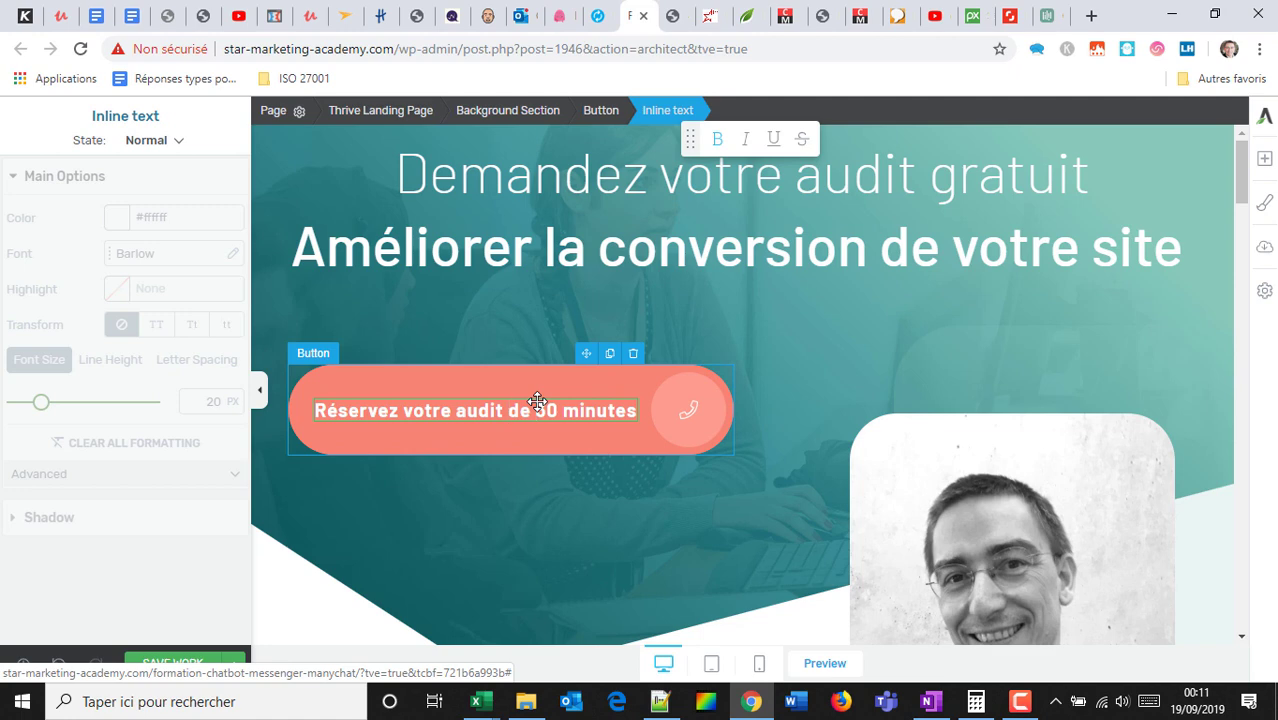
text(gratuit)
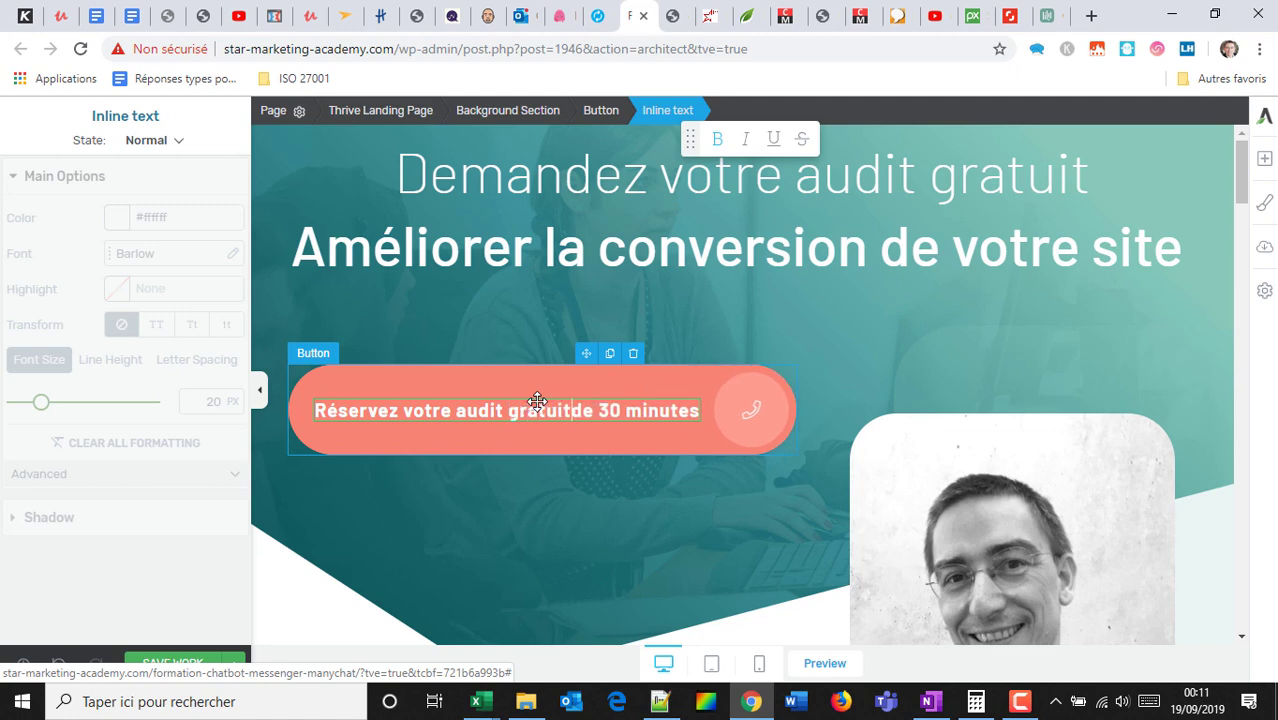
scroll(933, 305, down, 10)
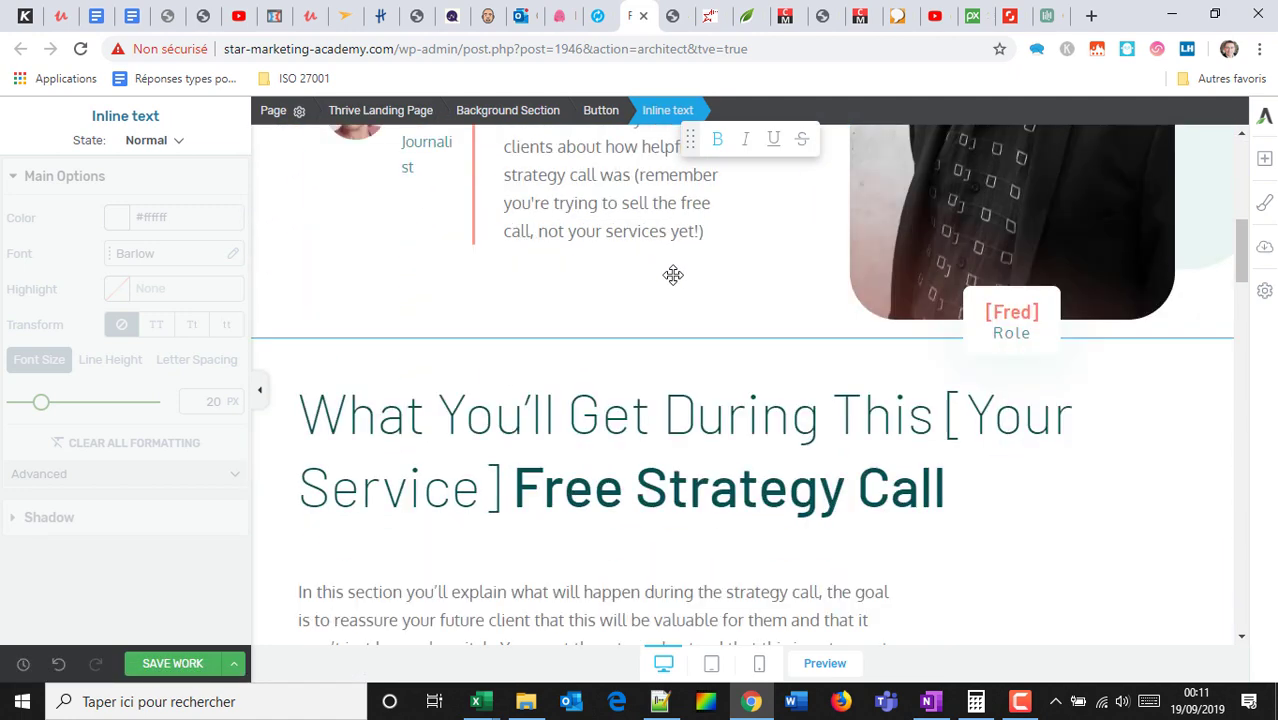
Replace the first call-step column's pie-chart icon with the owl icon.
scroll(508, 228, up, 3)
scroll(622, 390, down, 4)
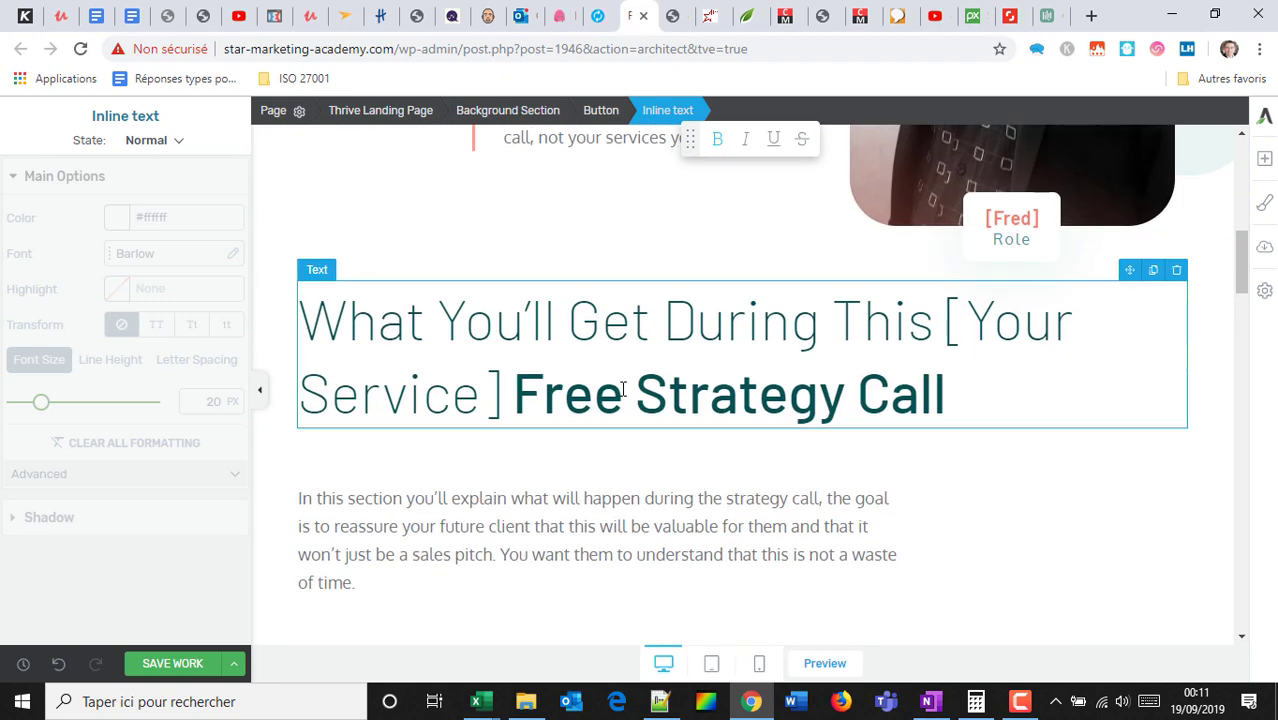
scroll(712, 362, down, 7)
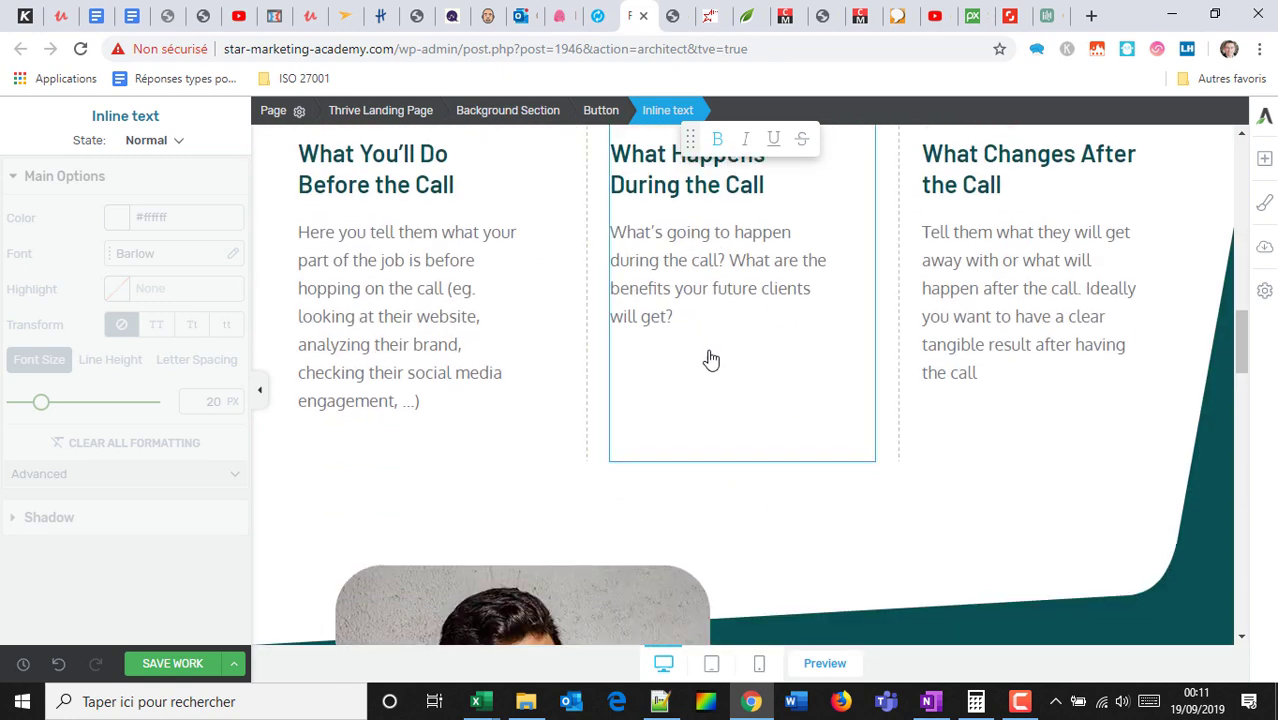
scroll(710, 356, up, 3)
click(328, 372)
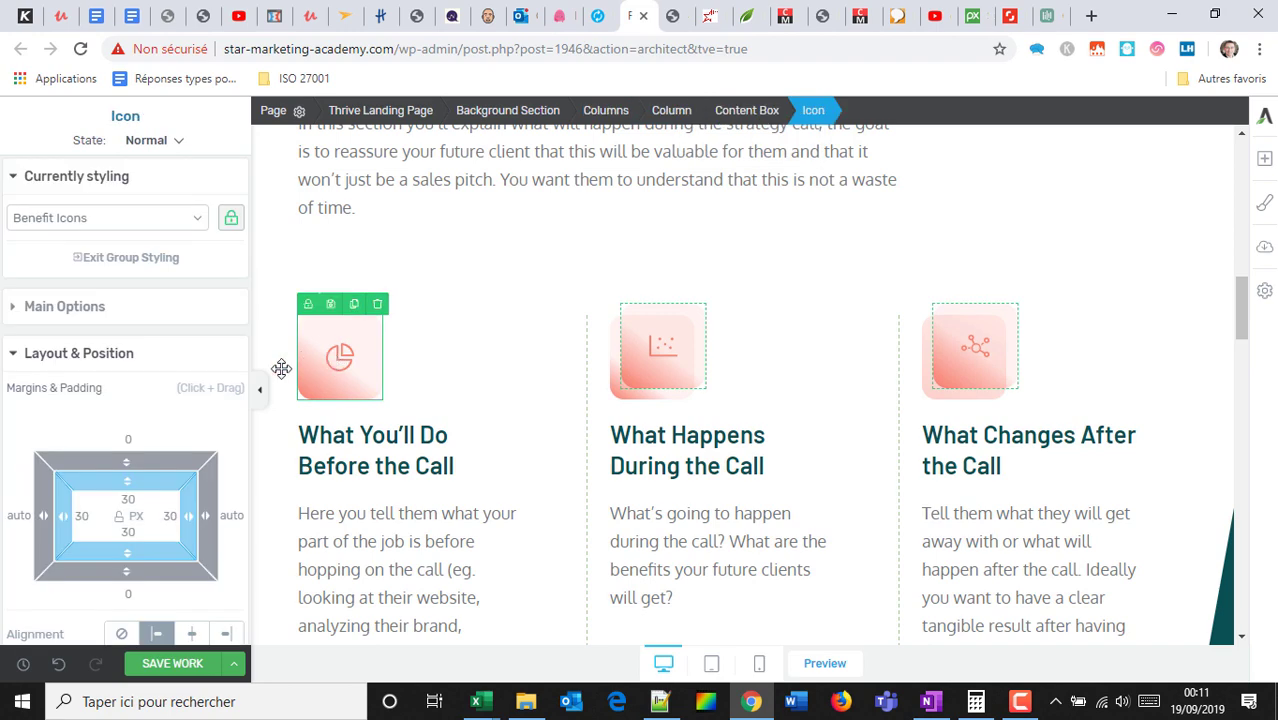
click(95, 308)
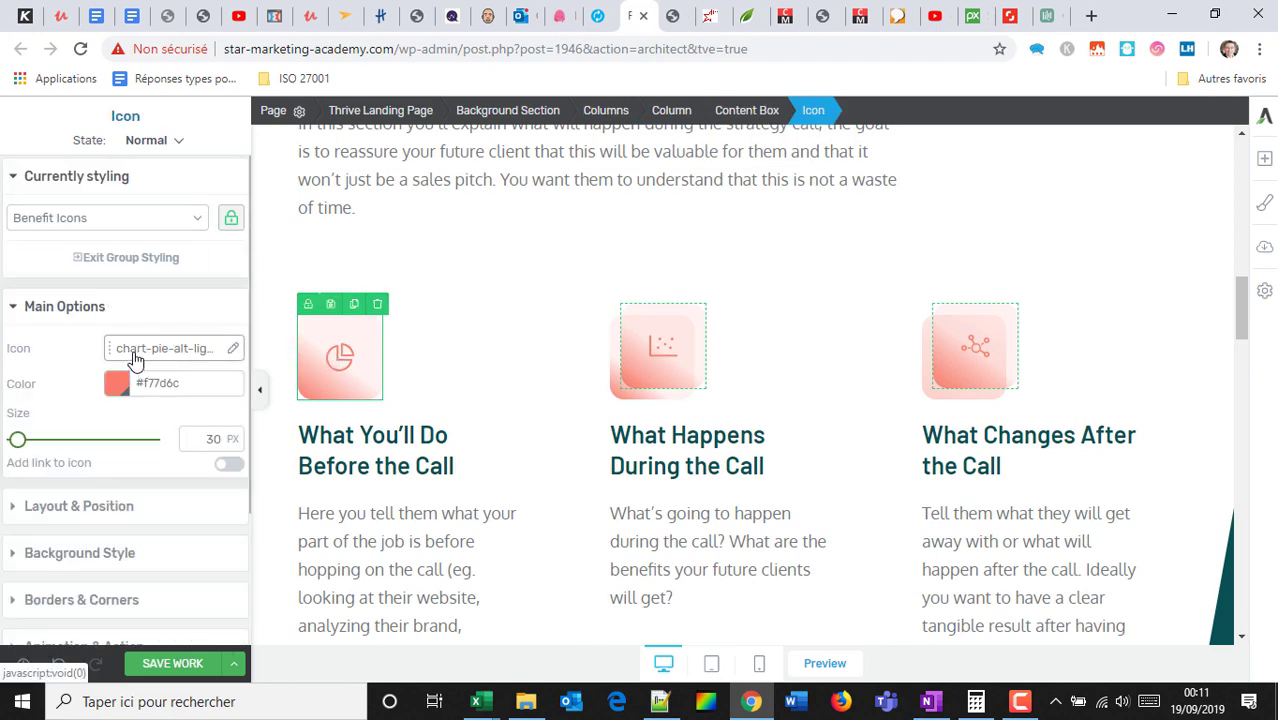
click(135, 356)
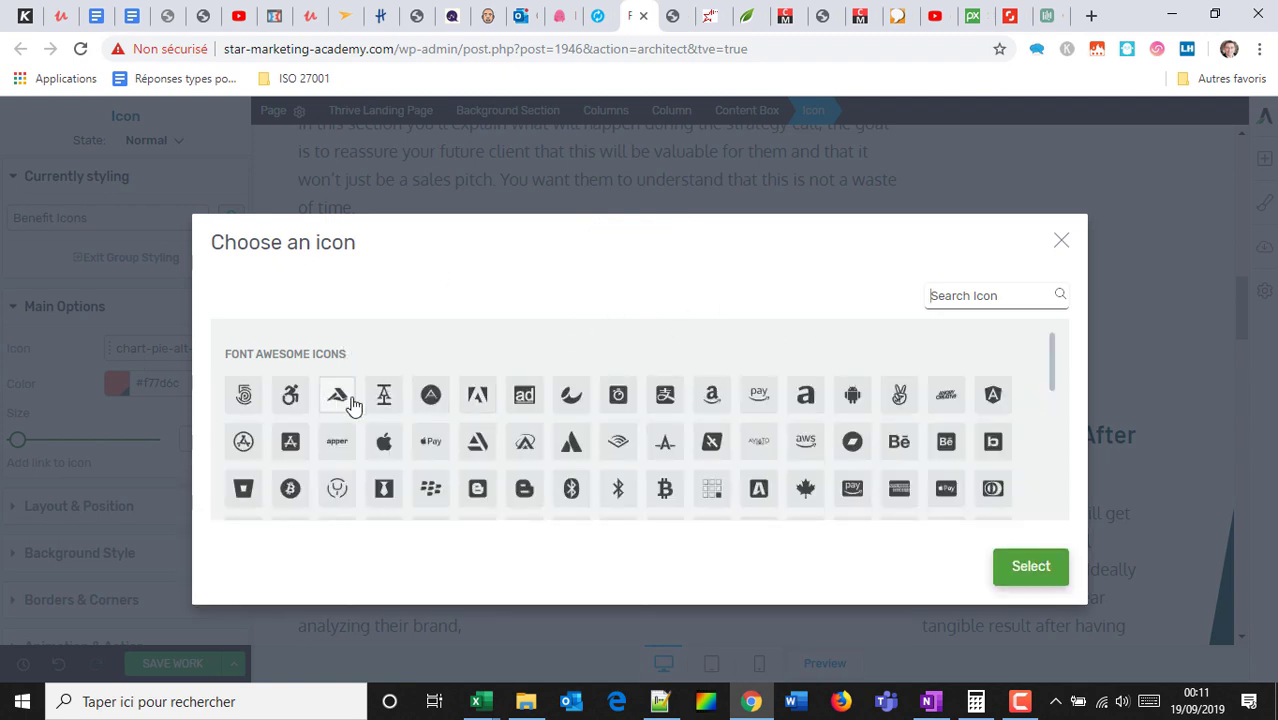
scroll(800, 432, down, 1)
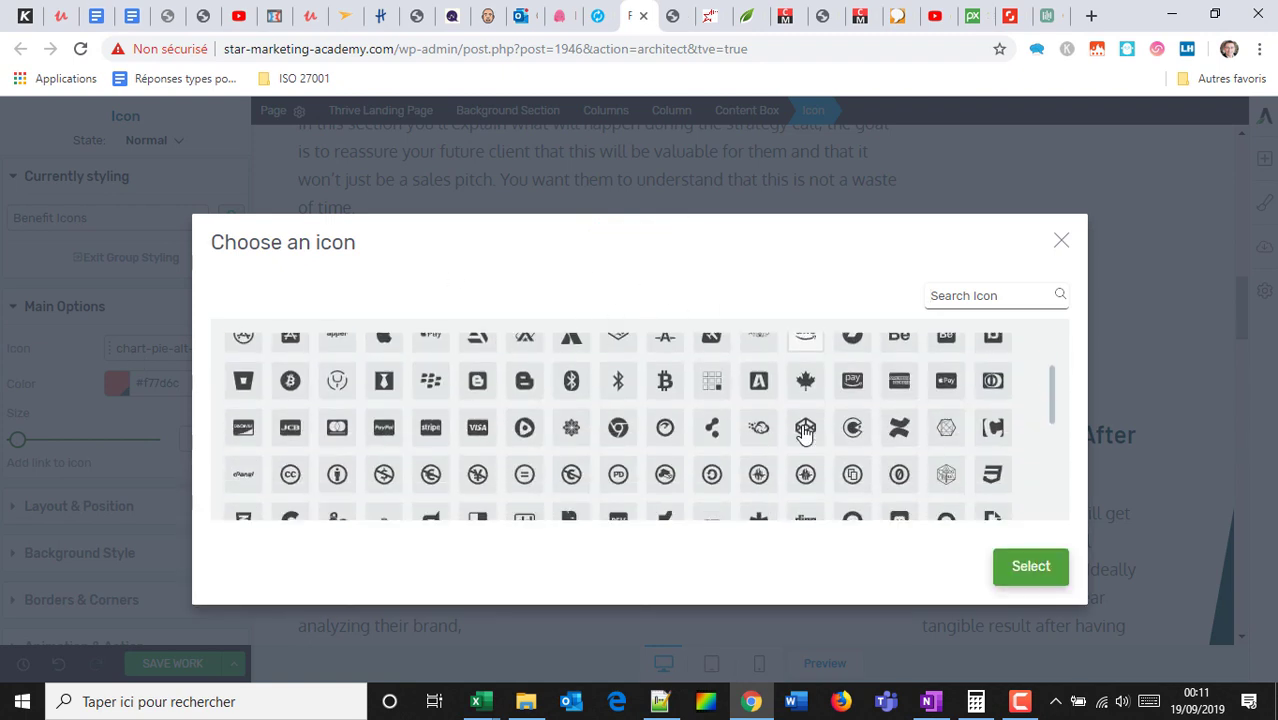
scroll(805, 432, down, 1)
click(571, 488)
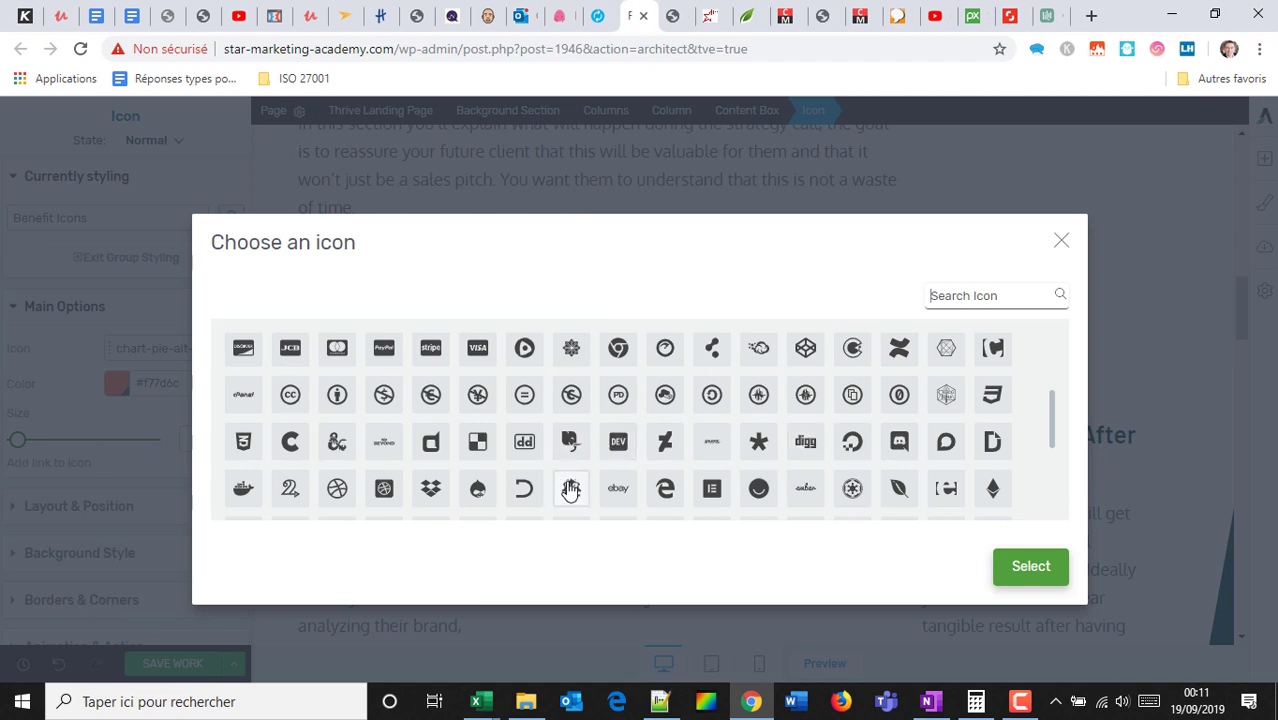
click(1045, 572)
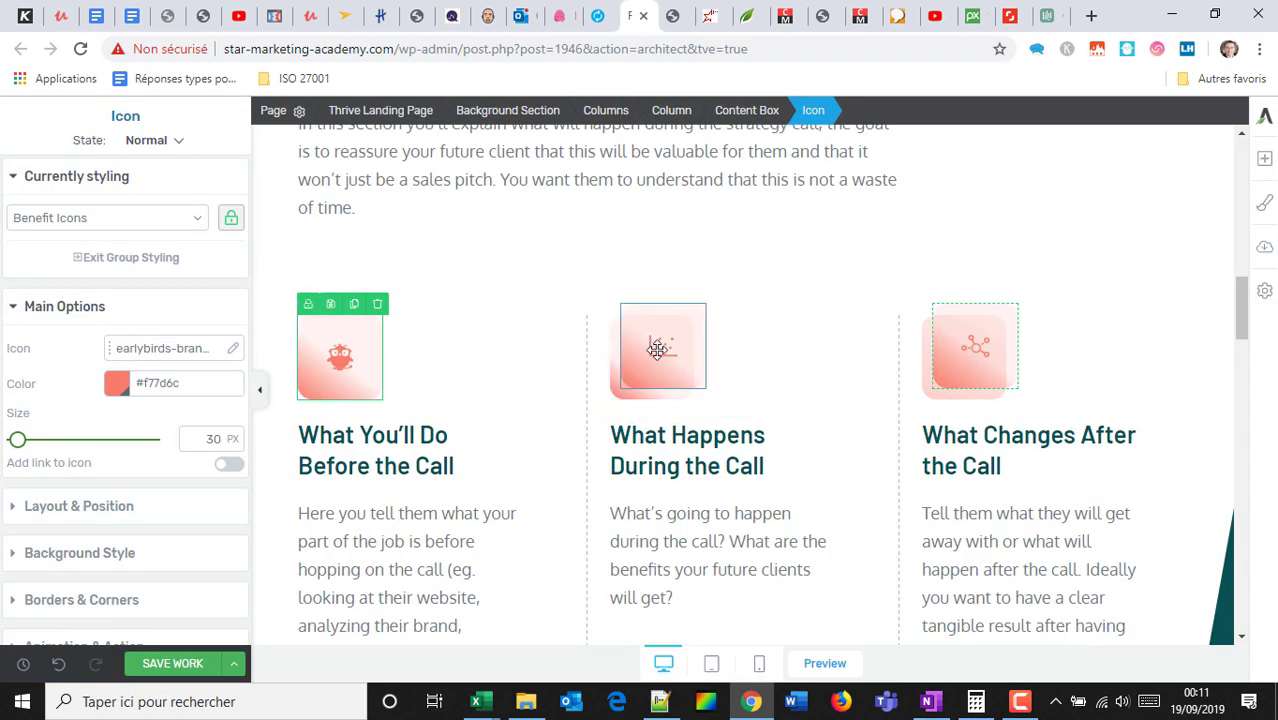
Select the About section's photo Content Box.
click(657, 348)
scroll(678, 381, down, 3)
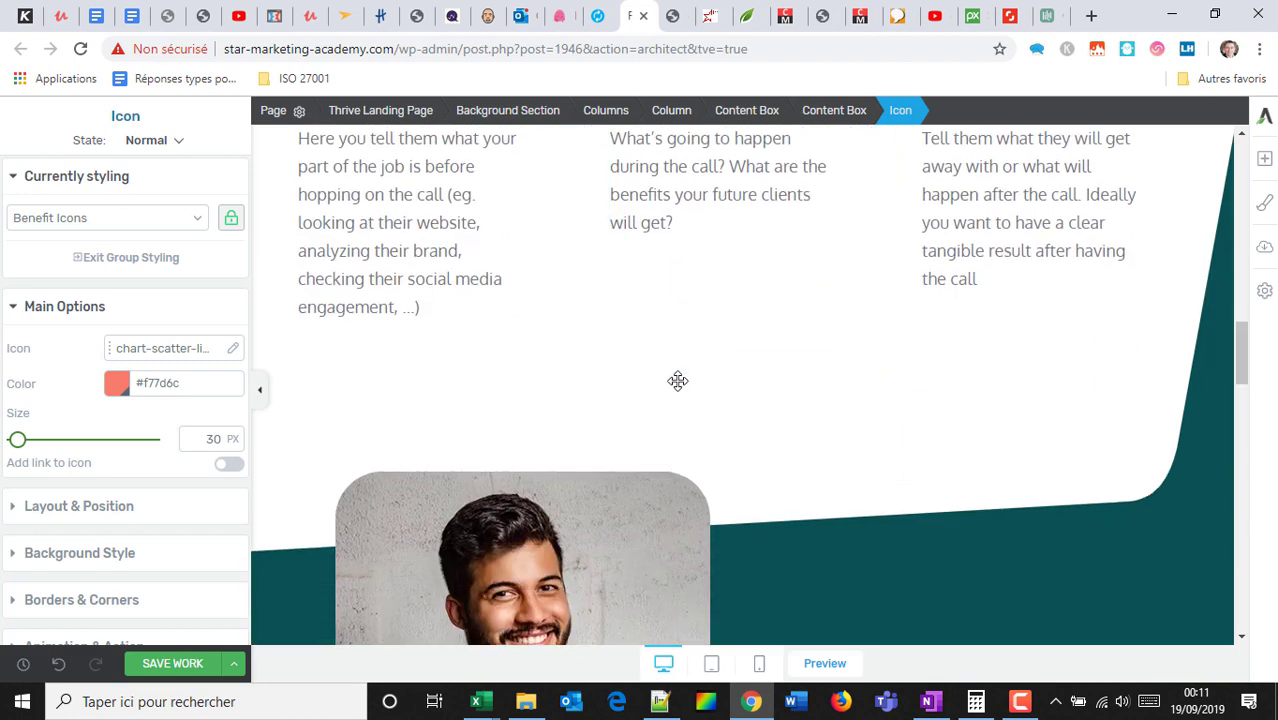
scroll(678, 381, down, 3)
click(486, 359)
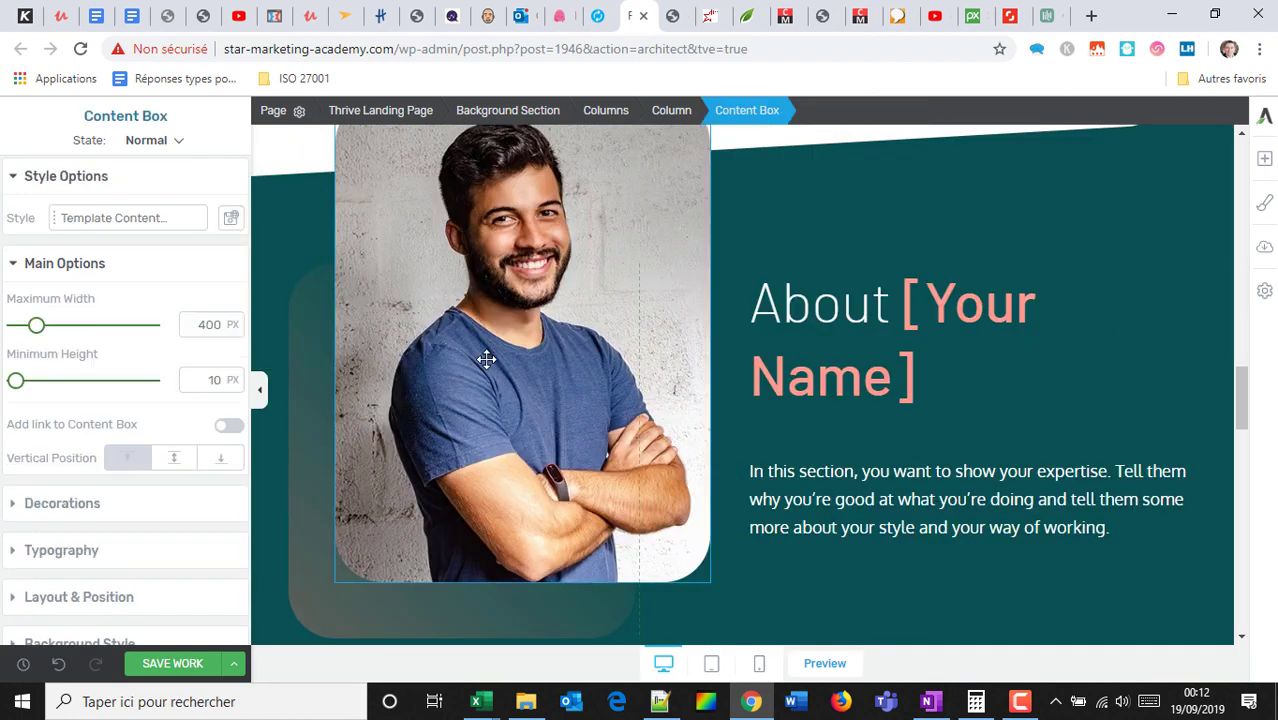
scroll(92, 528, down, 1)
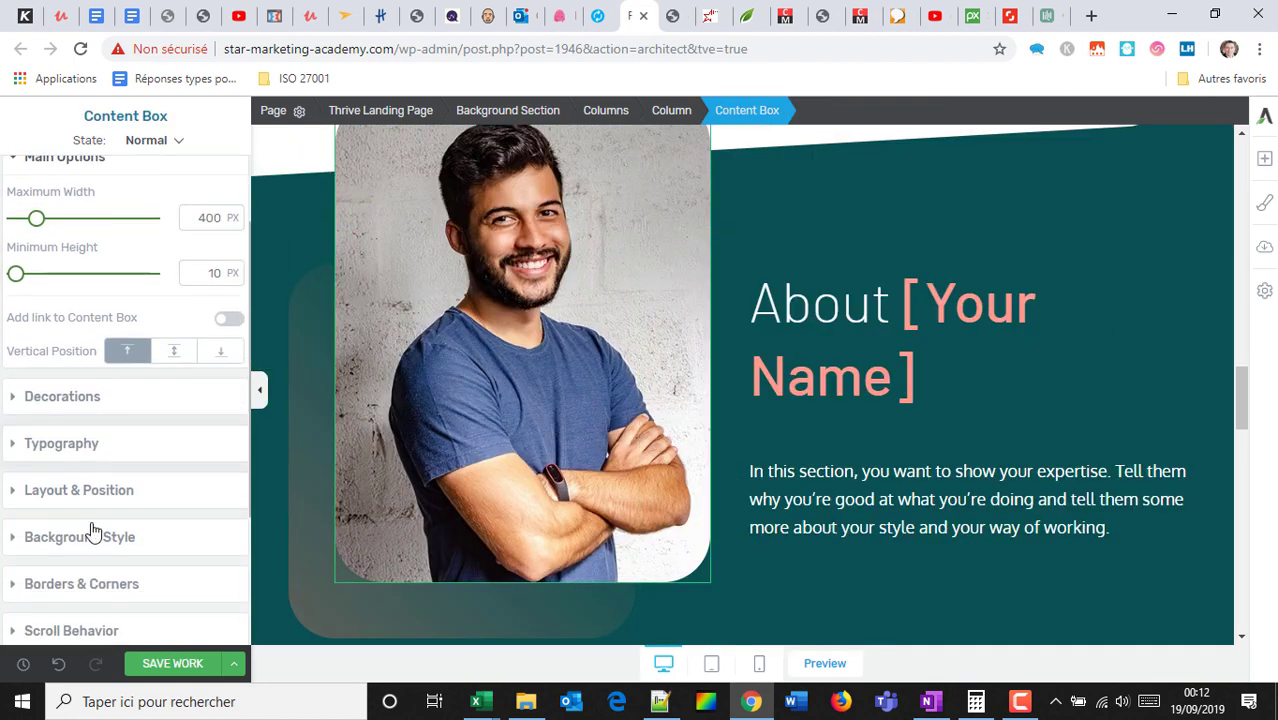
scroll(92, 528, down, 2)
Swap the photo box's background image for the black-and-white portrait from the Media Library.
click(68, 368)
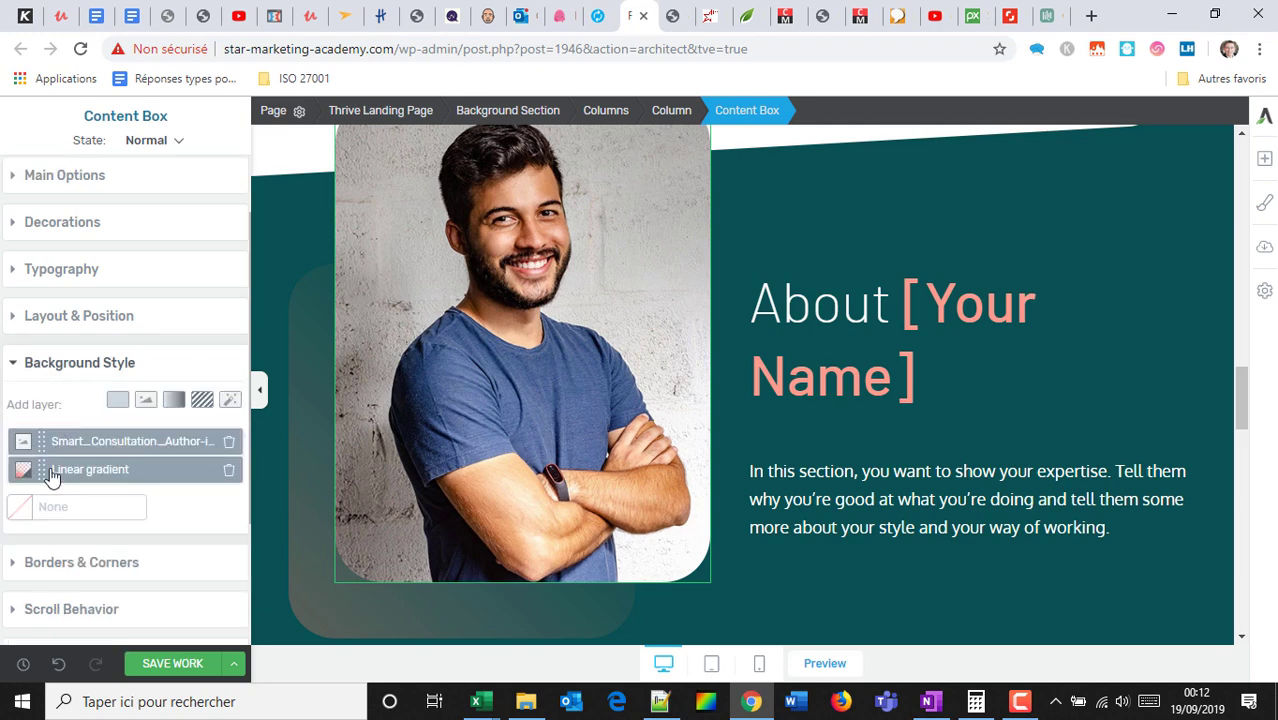
click(84, 443)
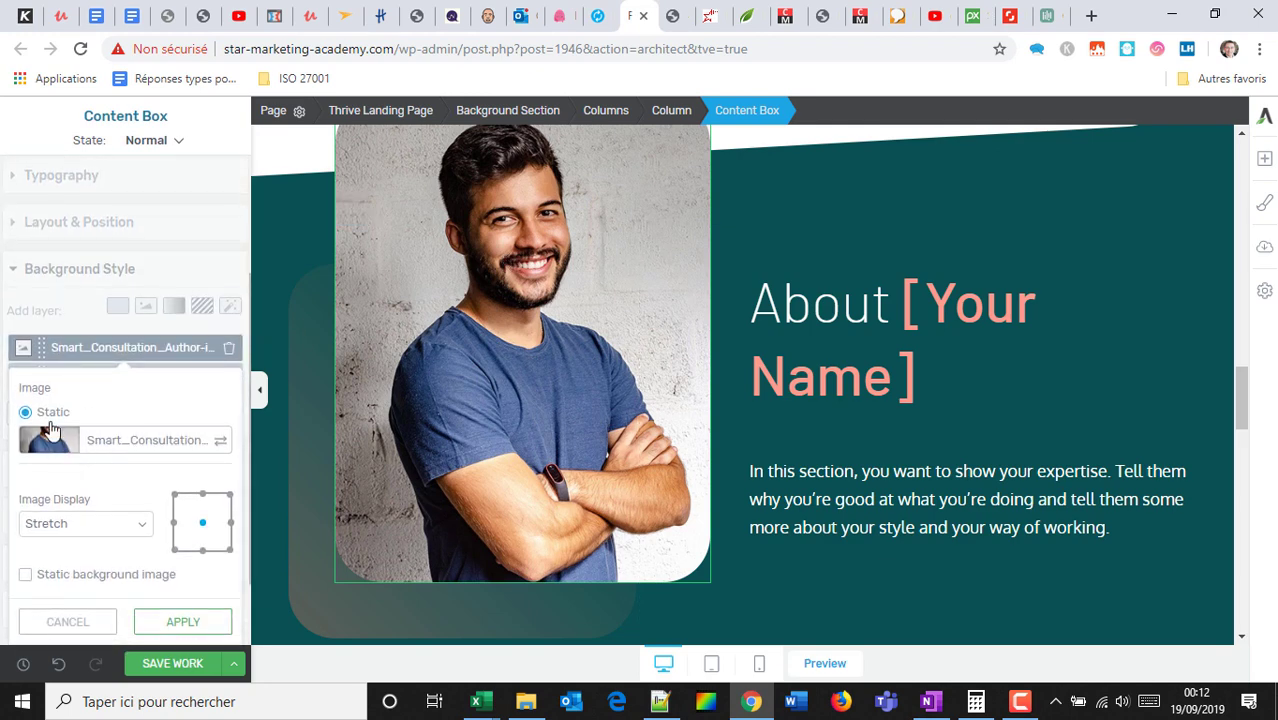
click(53, 450)
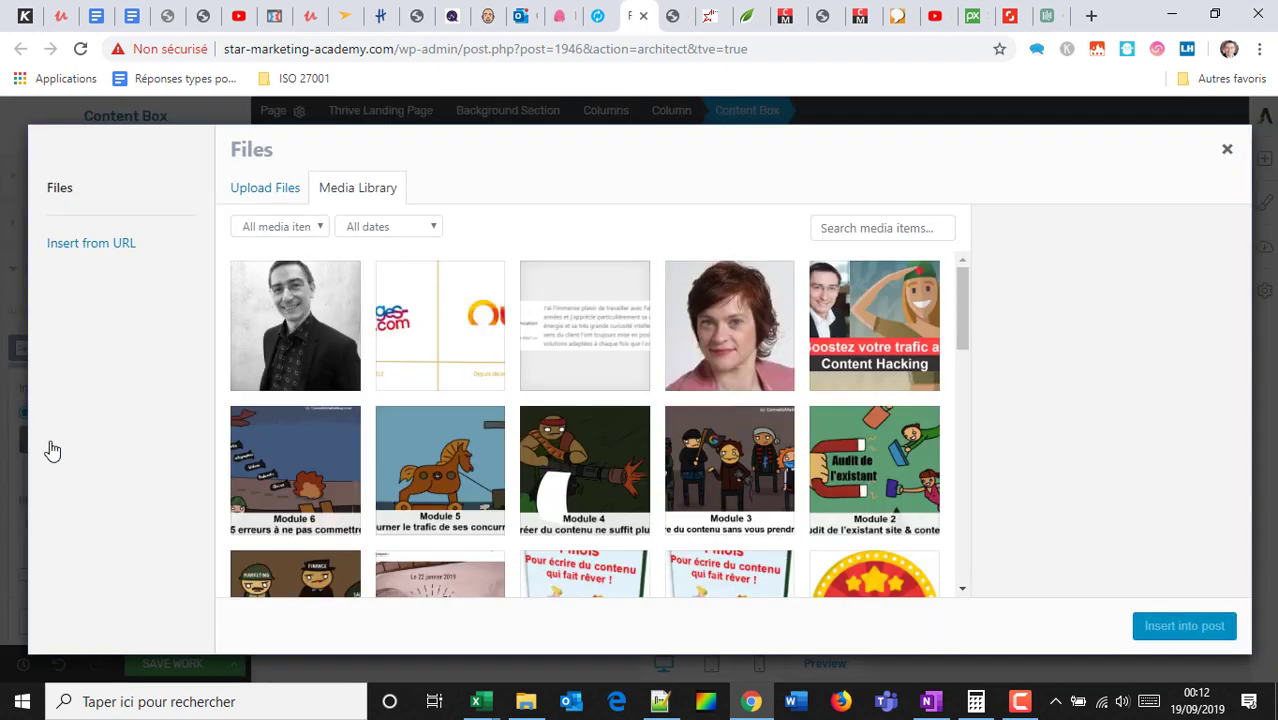
click(314, 306)
click(1205, 627)
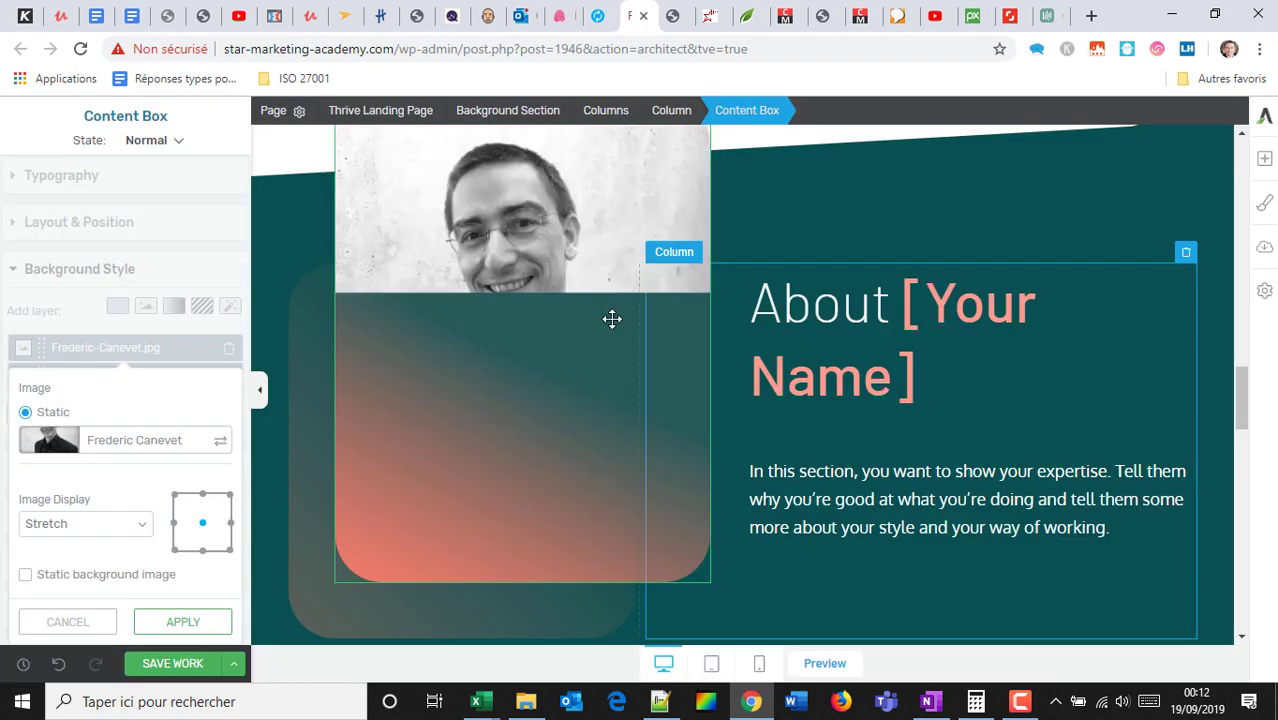
Save the page changes with SAVE WORK.
scroll(880, 321, up, 5)
scroll(885, 321, up, 3)
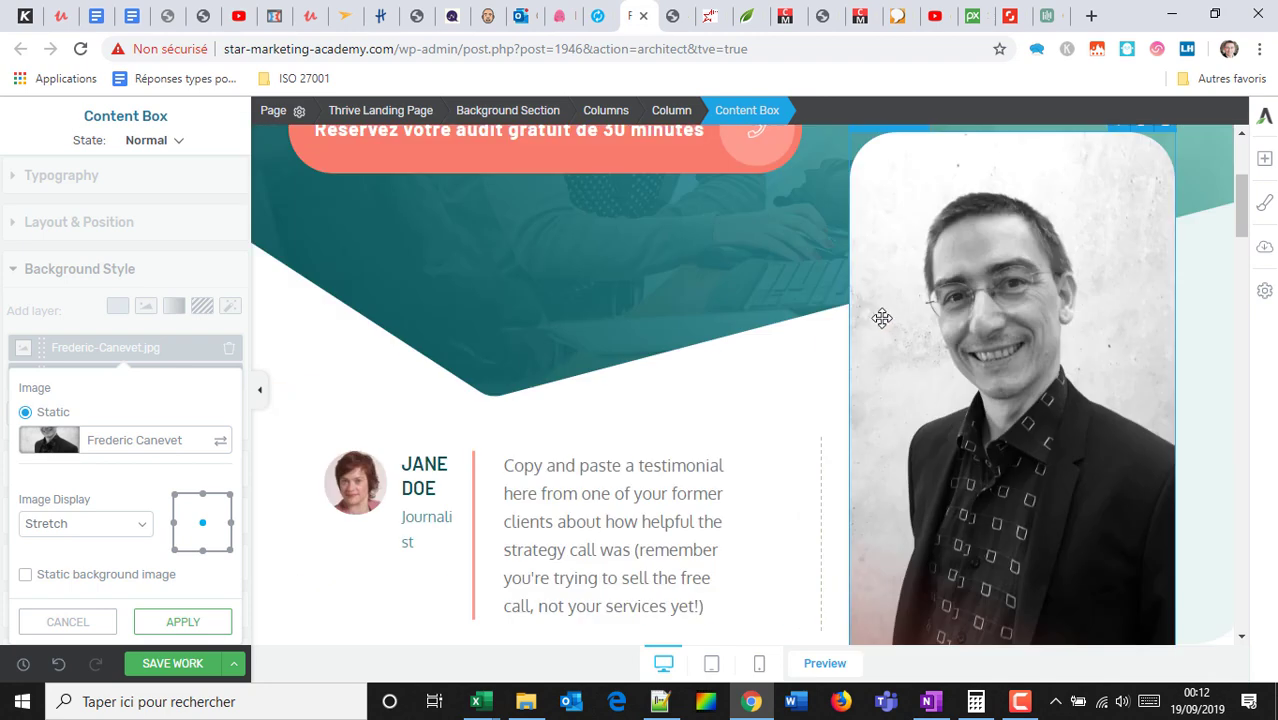
scroll(880, 316, down, 3)
scroll(527, 427, up, 6)
scroll(469, 381, down, 4)
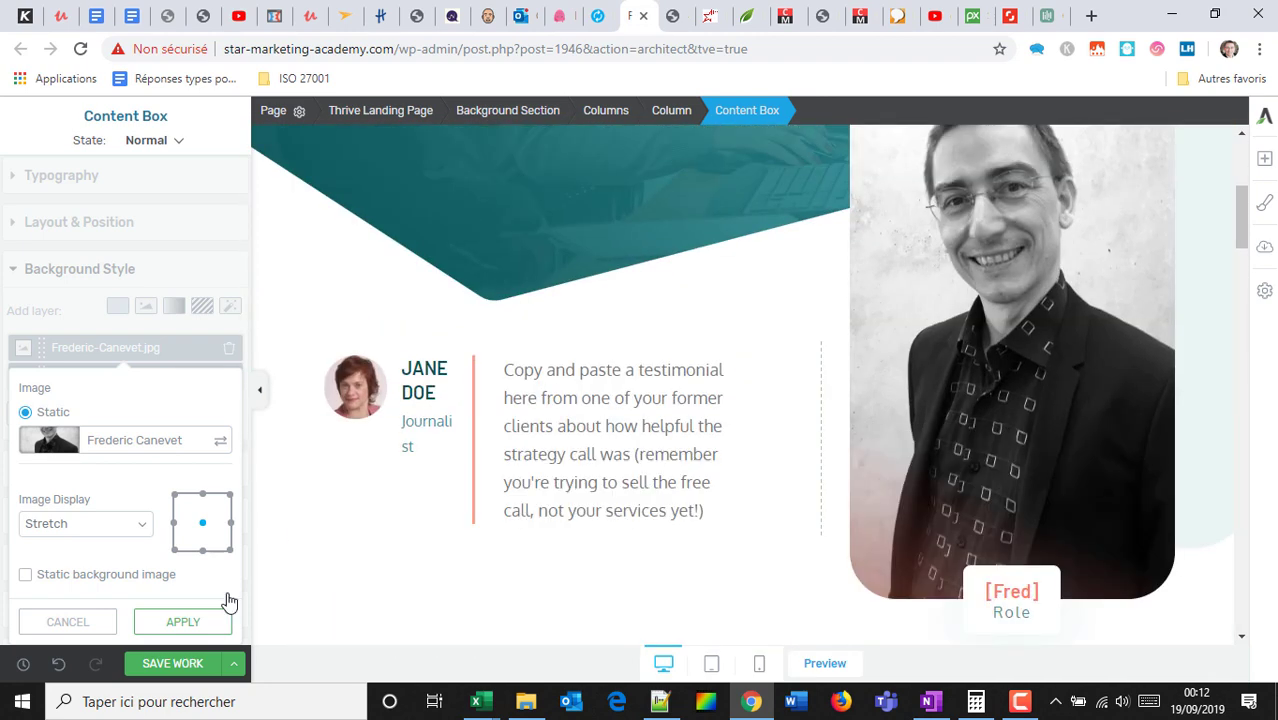
click(165, 663)
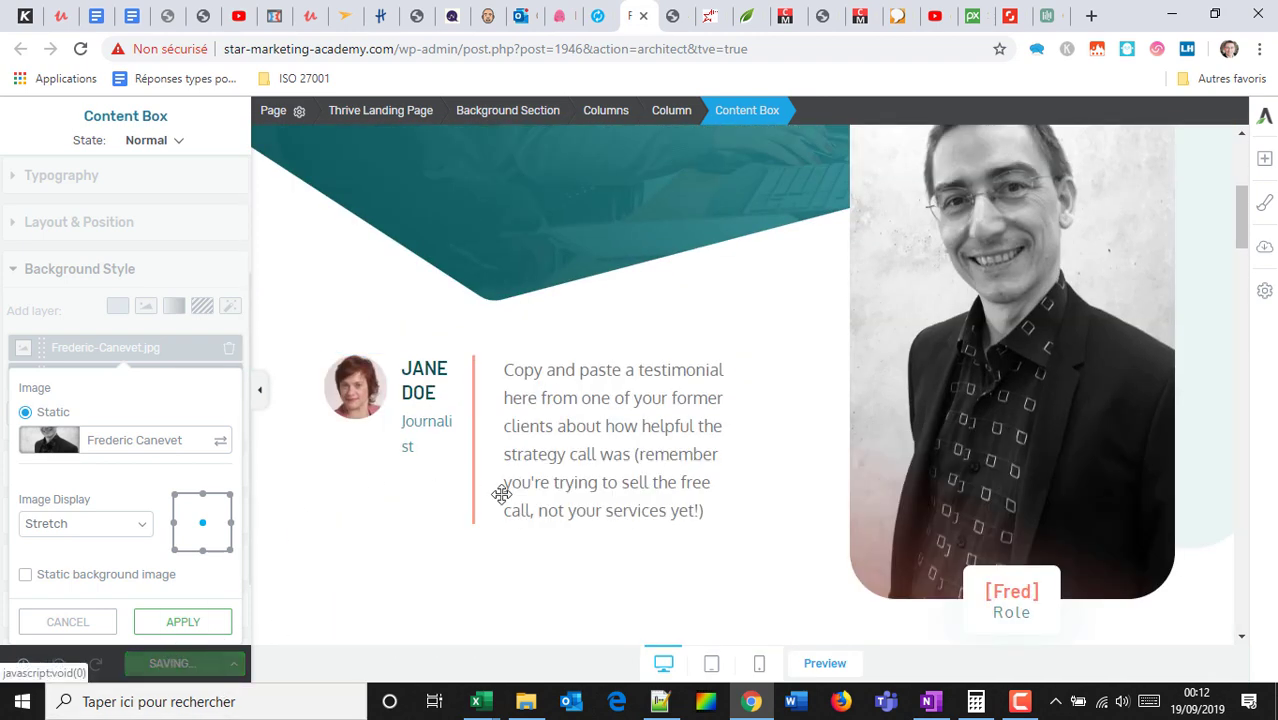
Preview the landing page in a new tab, scroll through it, and return to the editor.
click(810, 664)
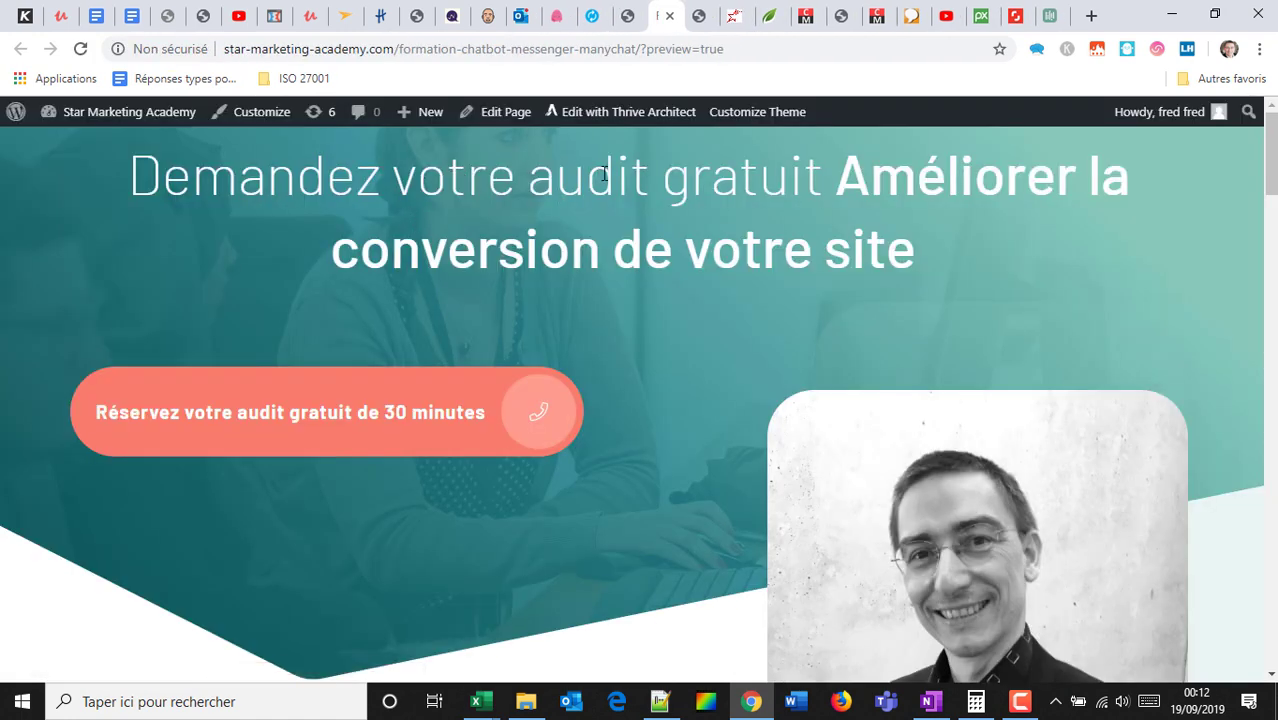
scroll(692, 211, down, 2)
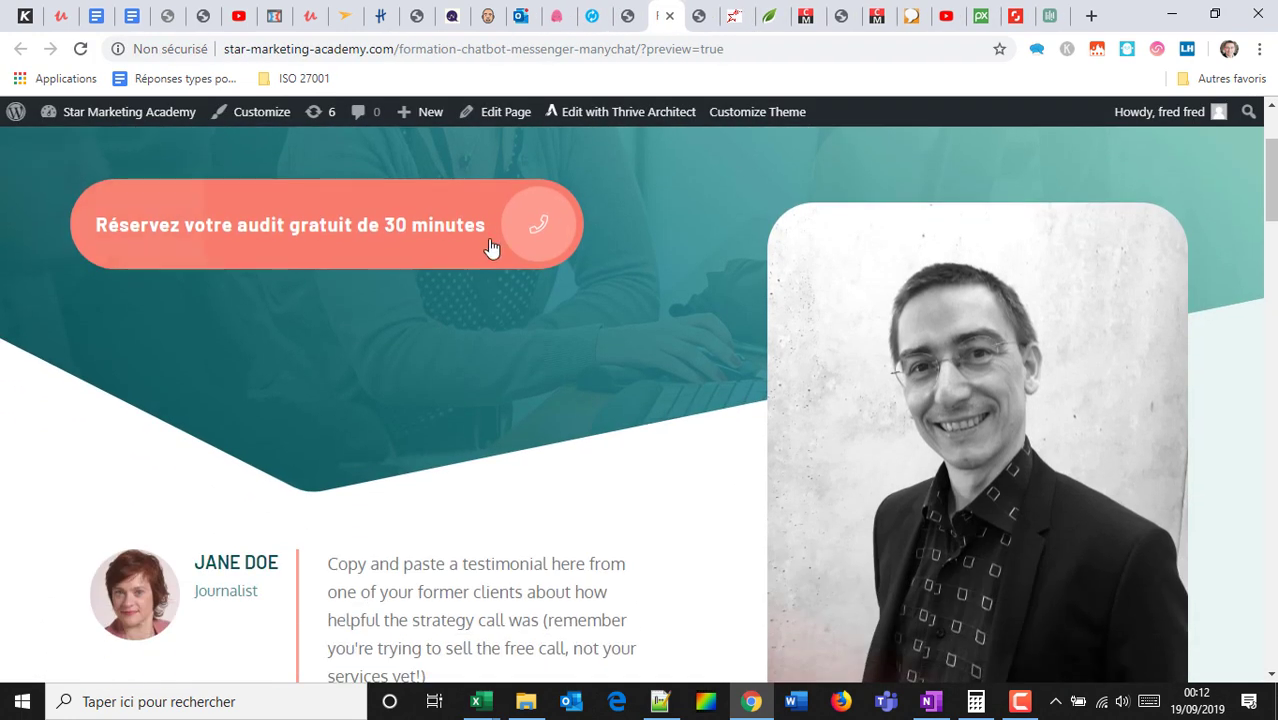
scroll(907, 341, down, 1)
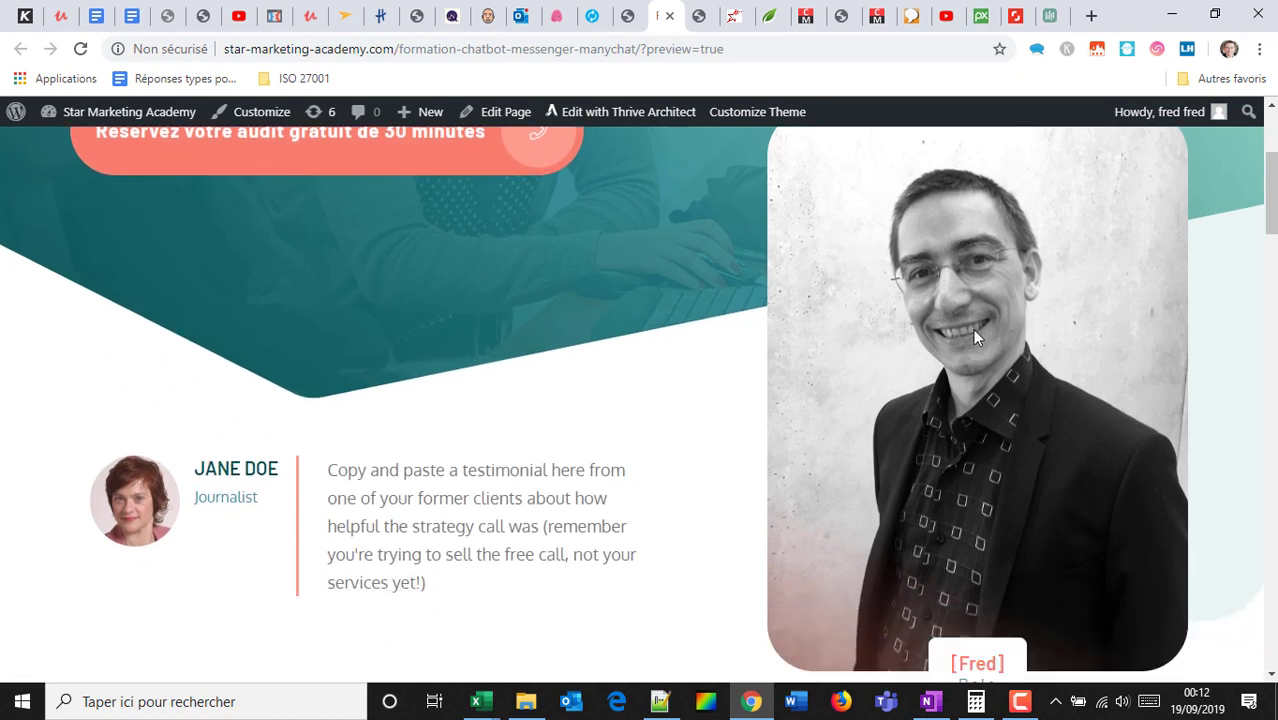
scroll(374, 479, down, 1)
scroll(434, 380, down, 3)
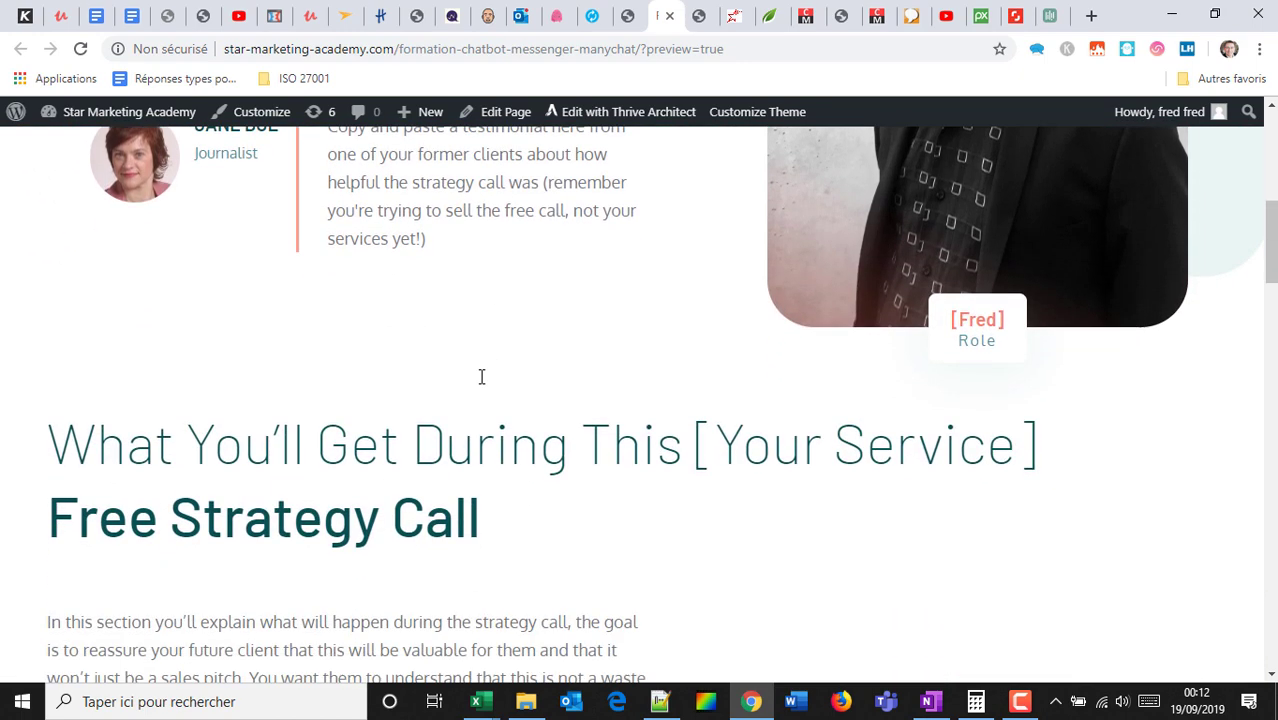
scroll(402, 337, down, 8)
scroll(419, 328, up, 5)
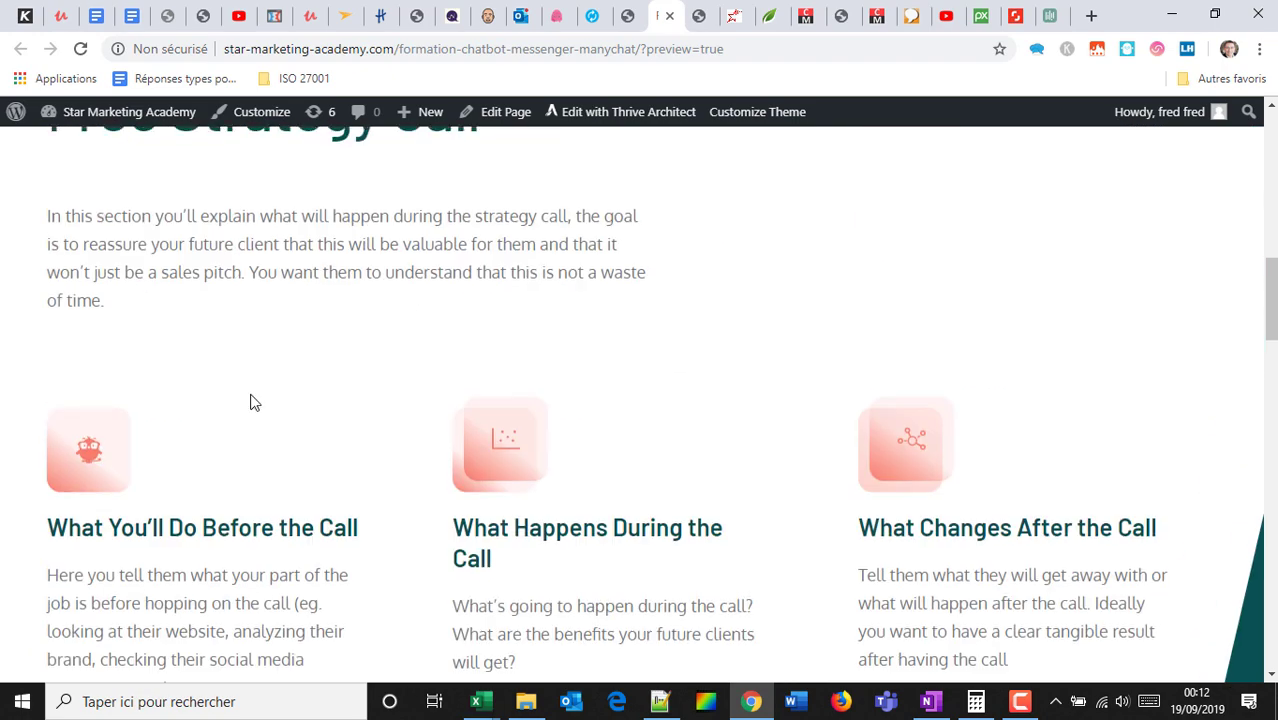
scroll(377, 408, down, 14)
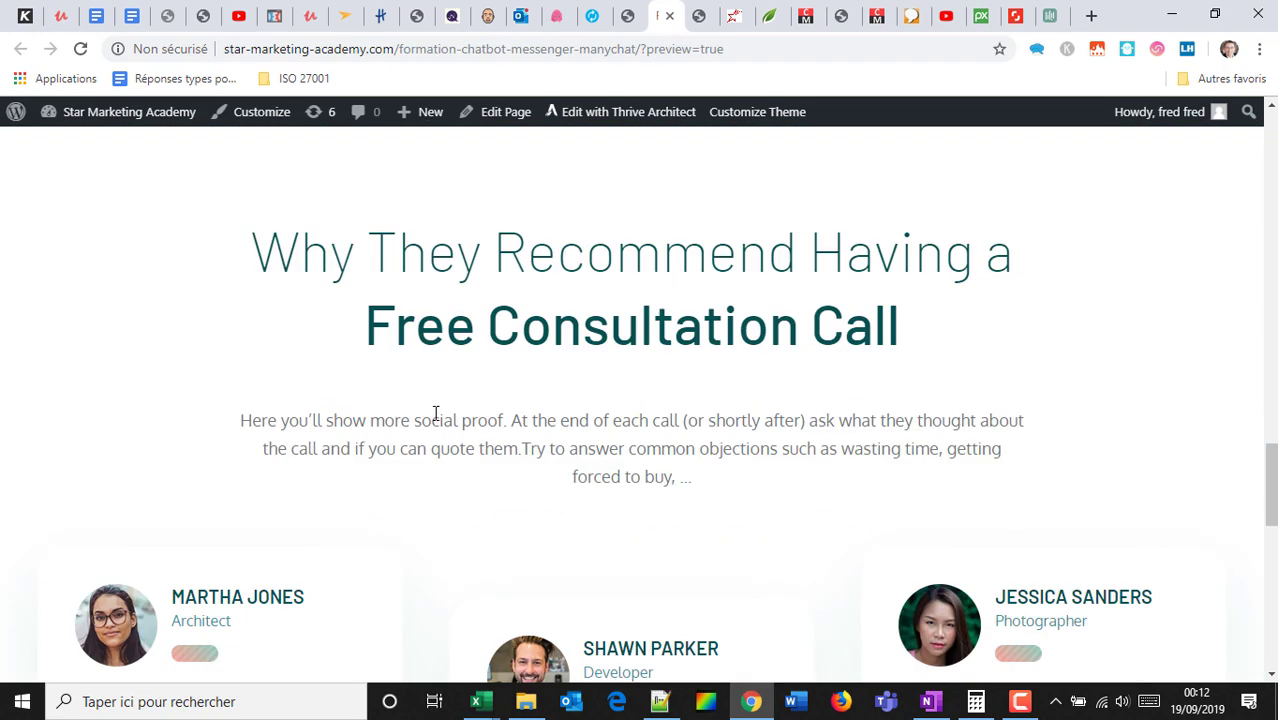
scroll(436, 413, down, 10)
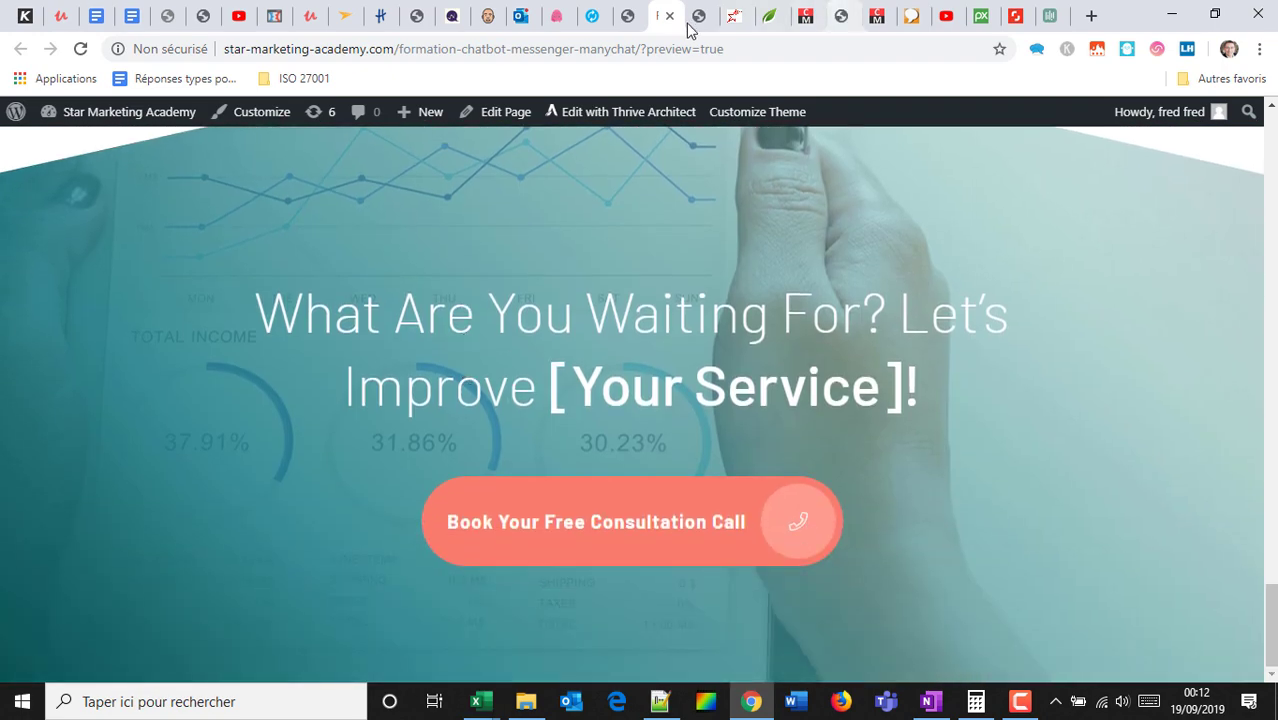
click(643, 10)
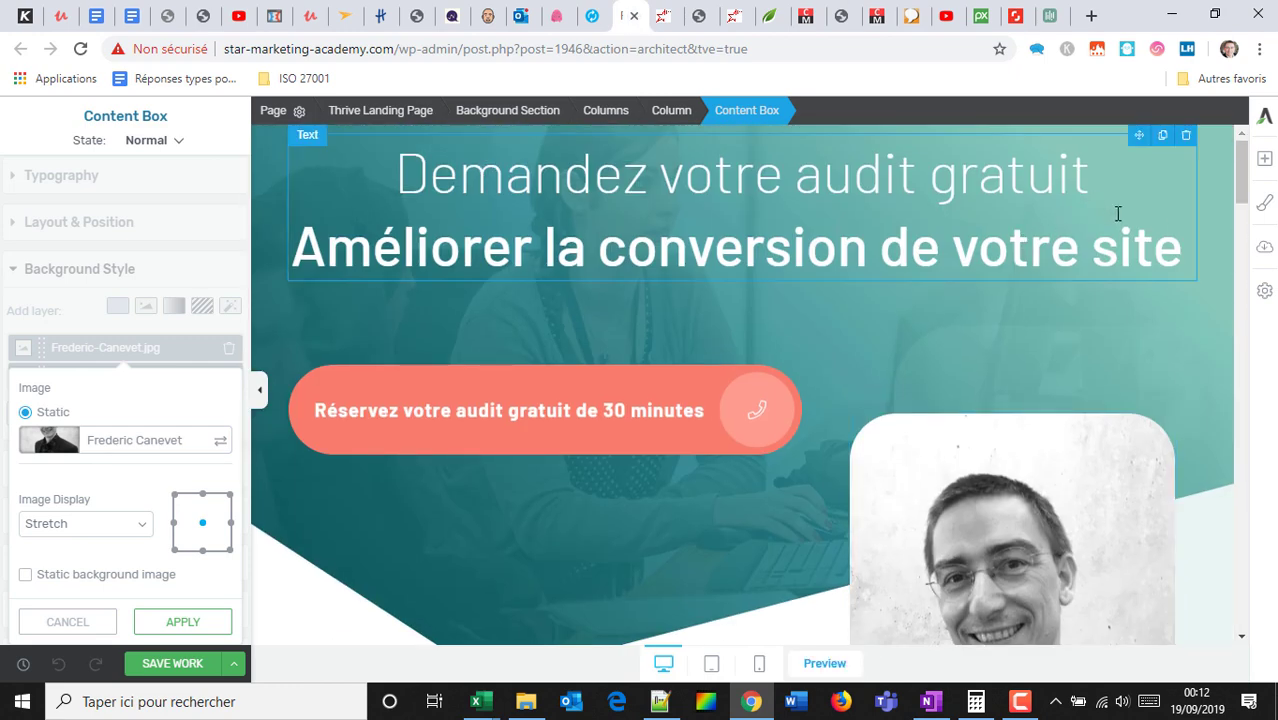
Save the landing page as the template 'audit gratuit', then start a landing page import.
click(1265, 292)
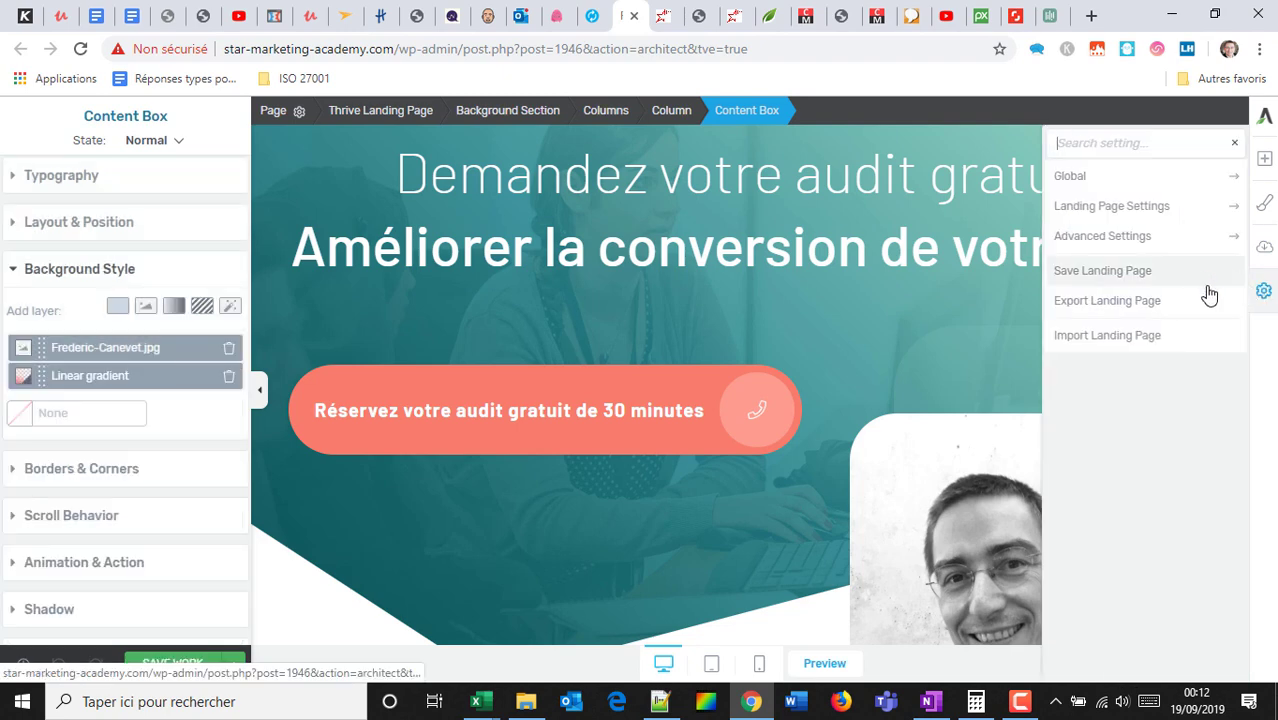
click(1148, 286)
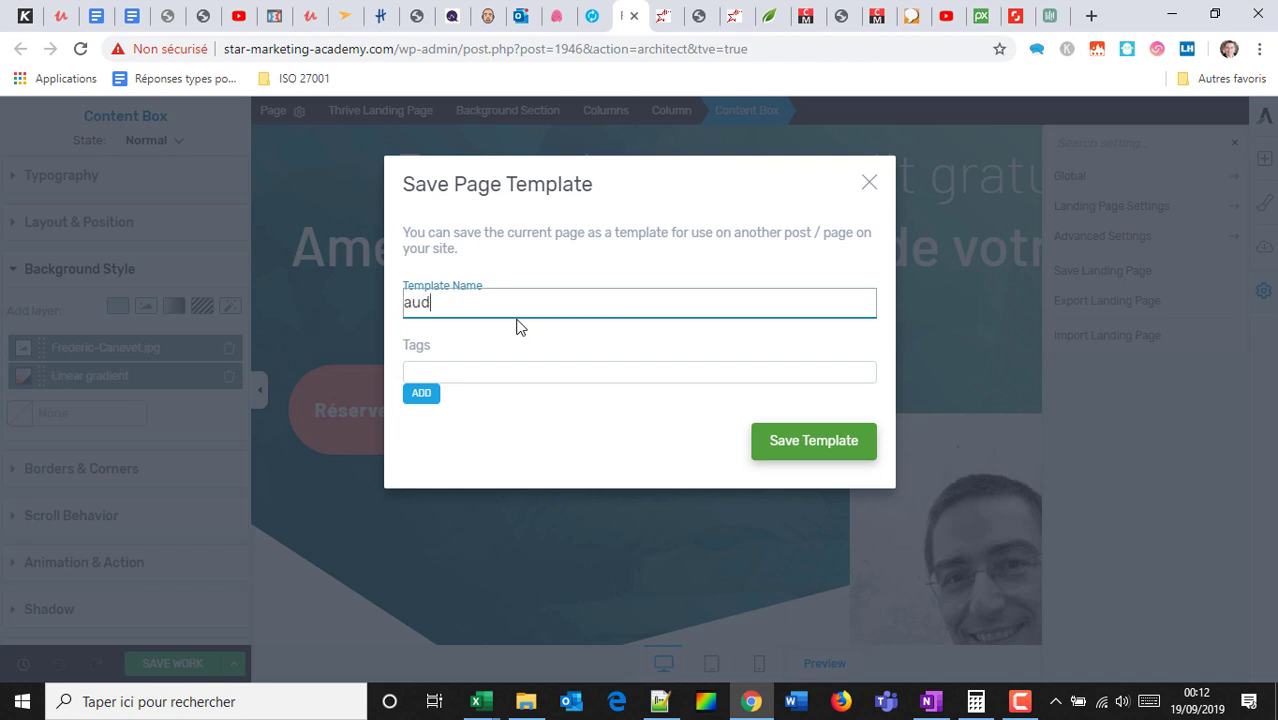
click(776, 450)
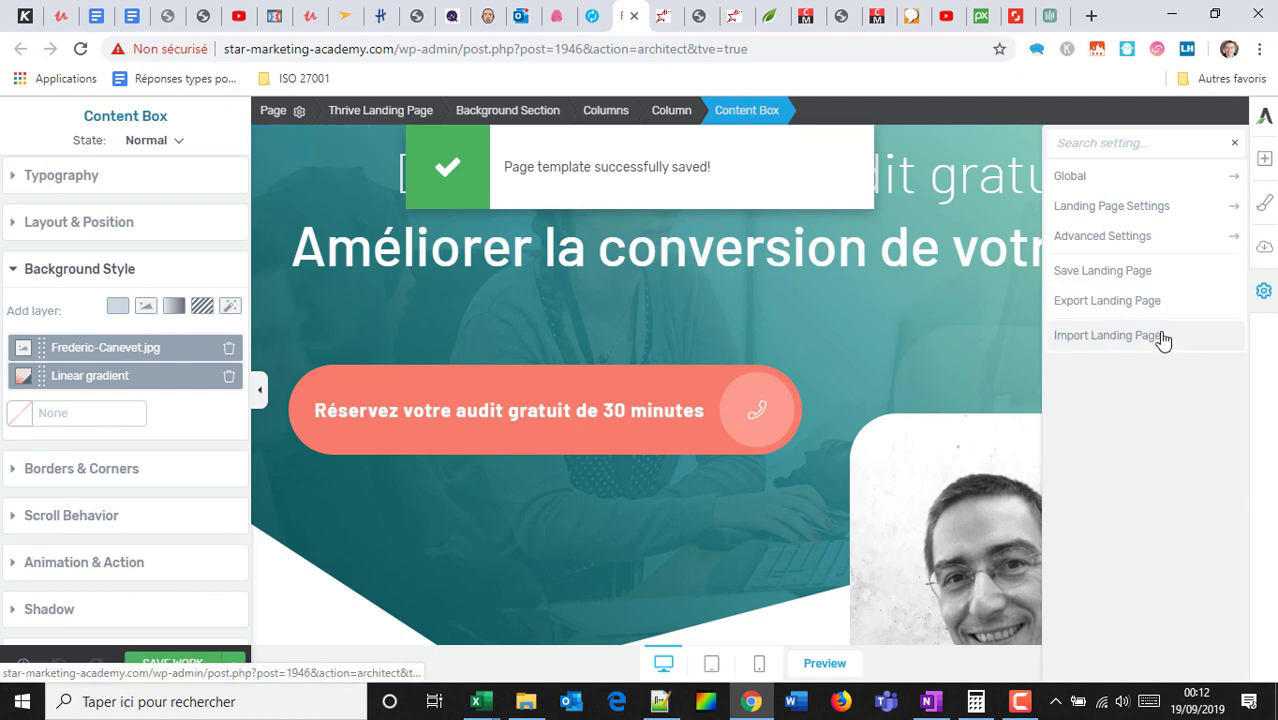
click(1152, 338)
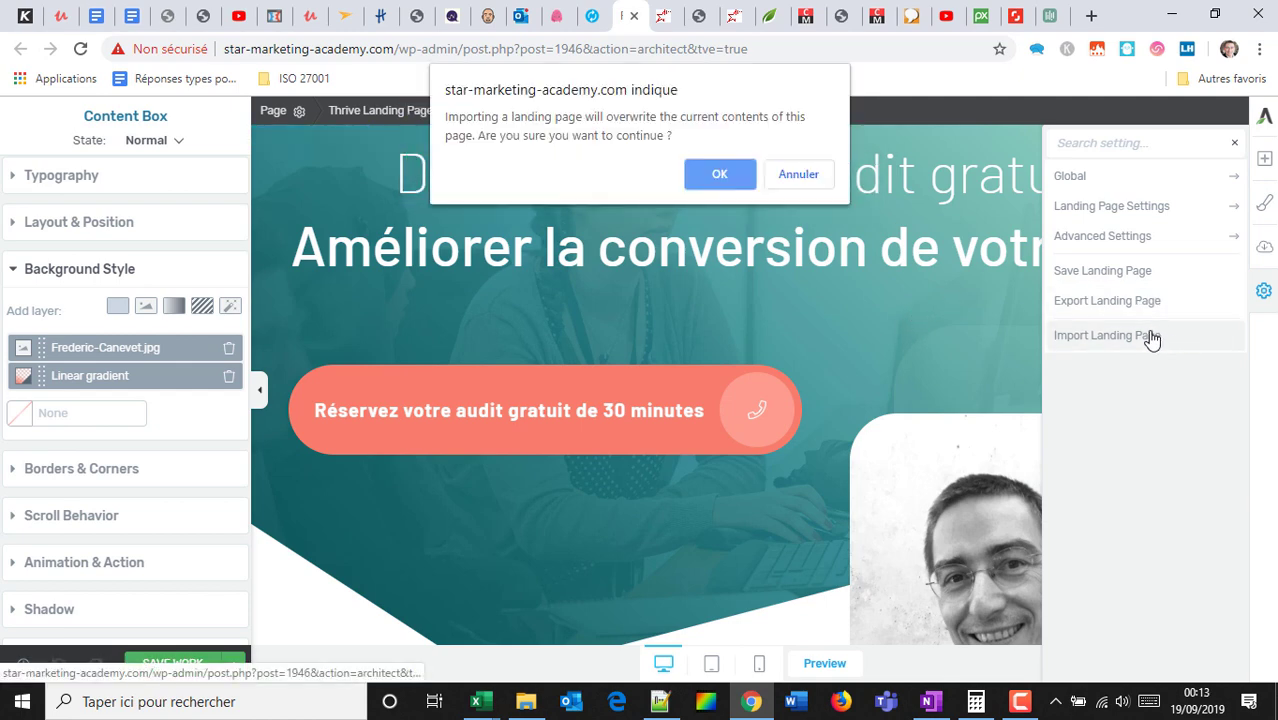
Load the last saved landing page from the saved templates and scroll to review it.
click(725, 175)
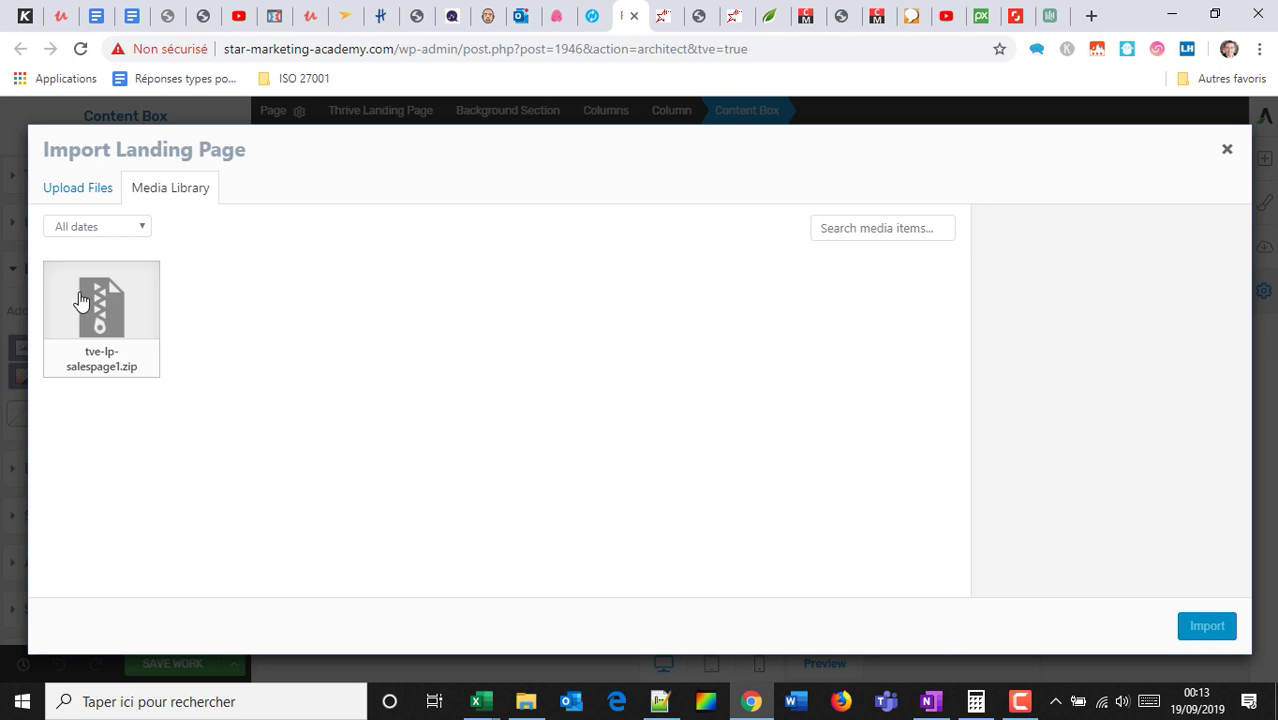
click(1226, 149)
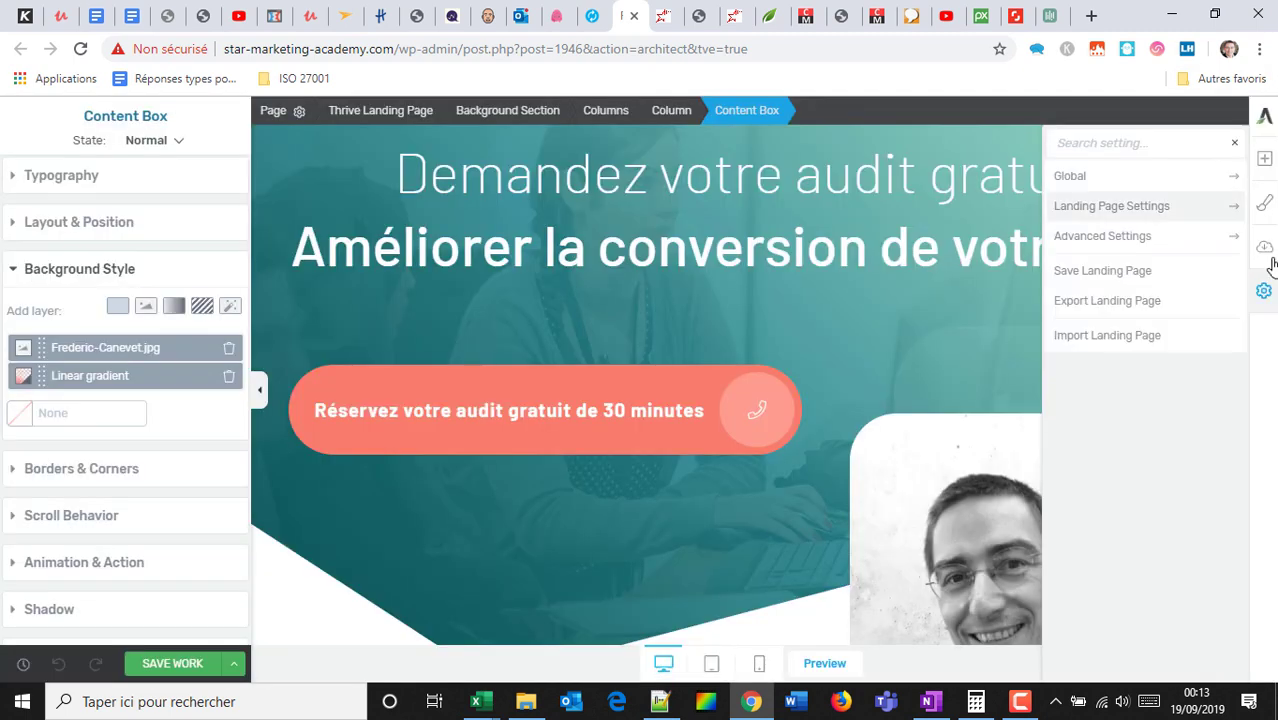
click(1266, 251)
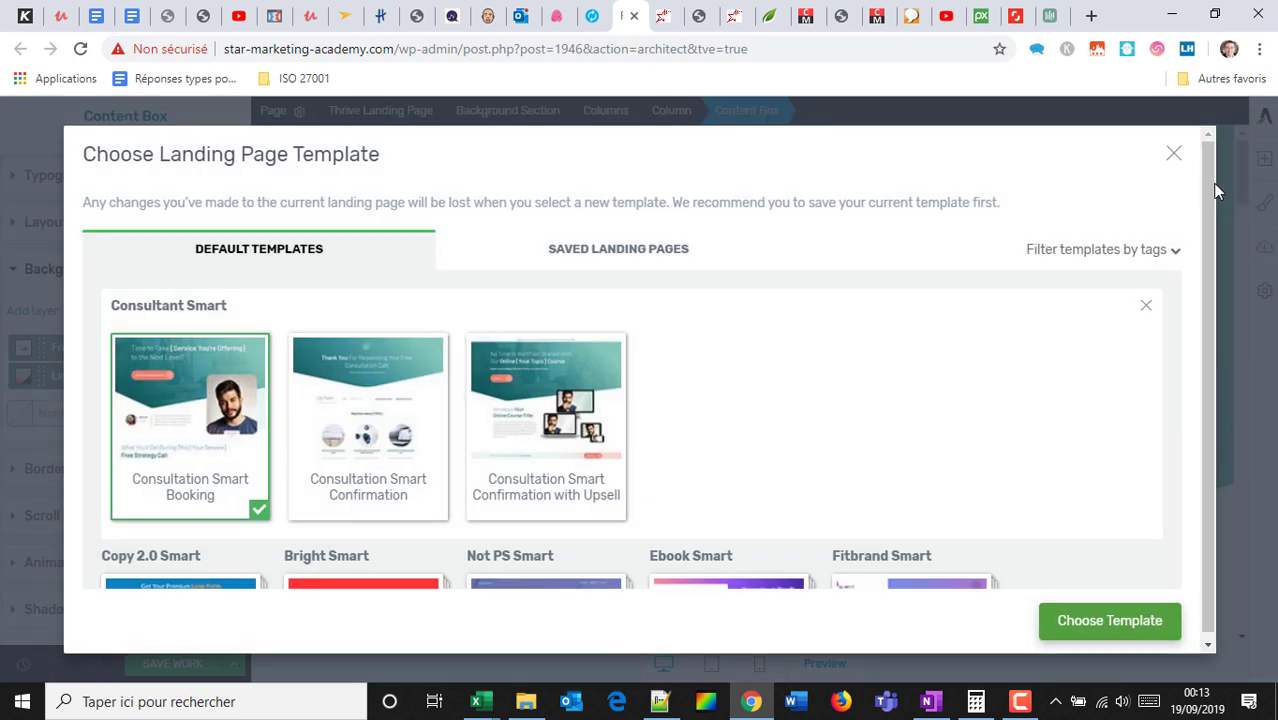
click(627, 259)
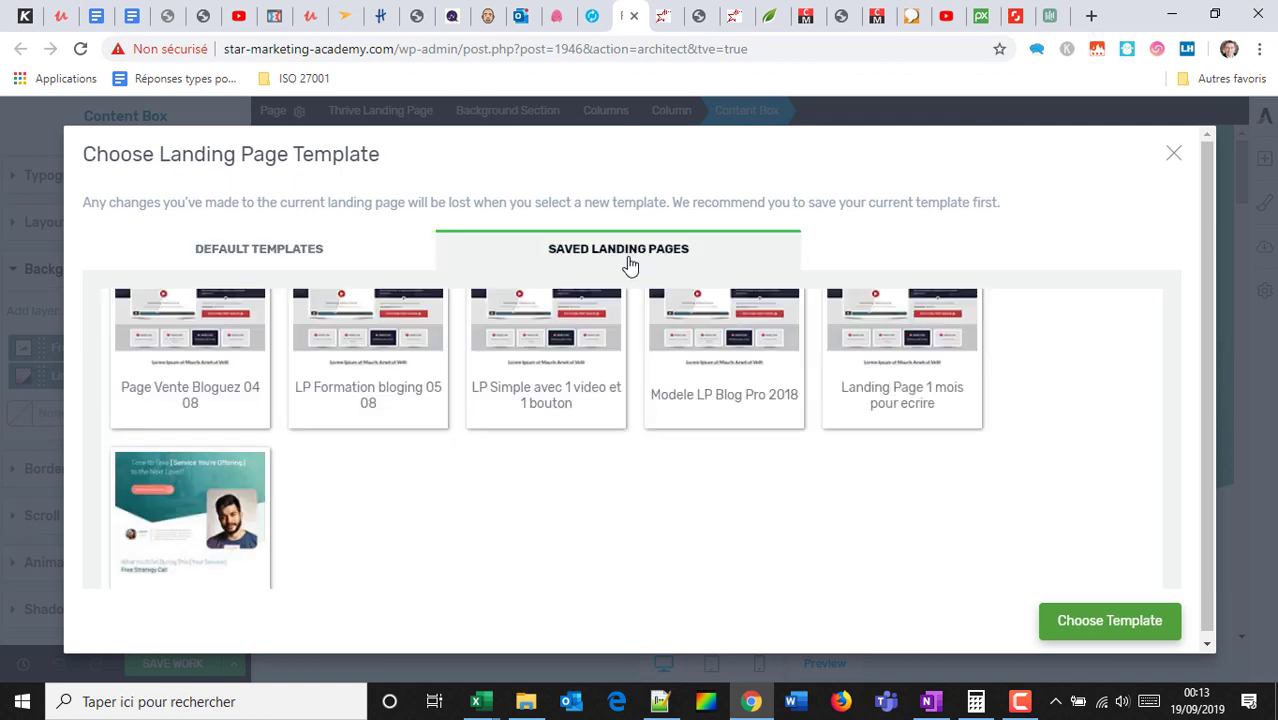
click(171, 491)
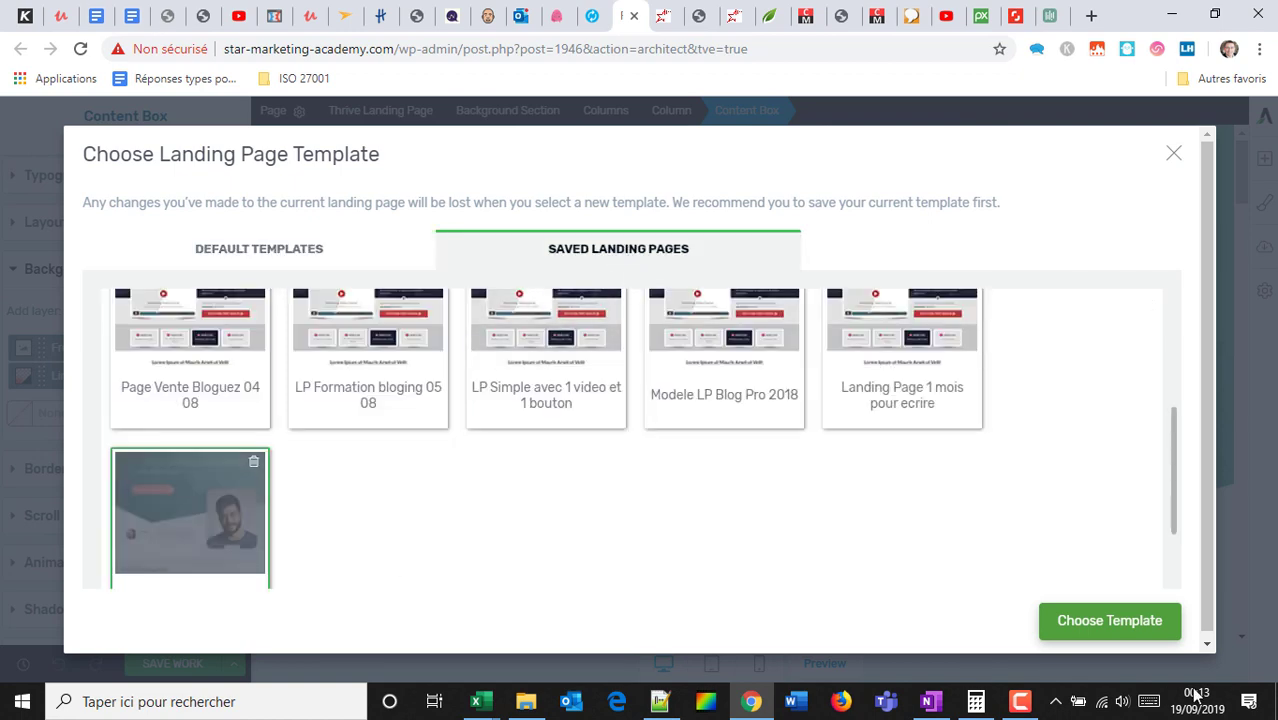
click(1110, 621)
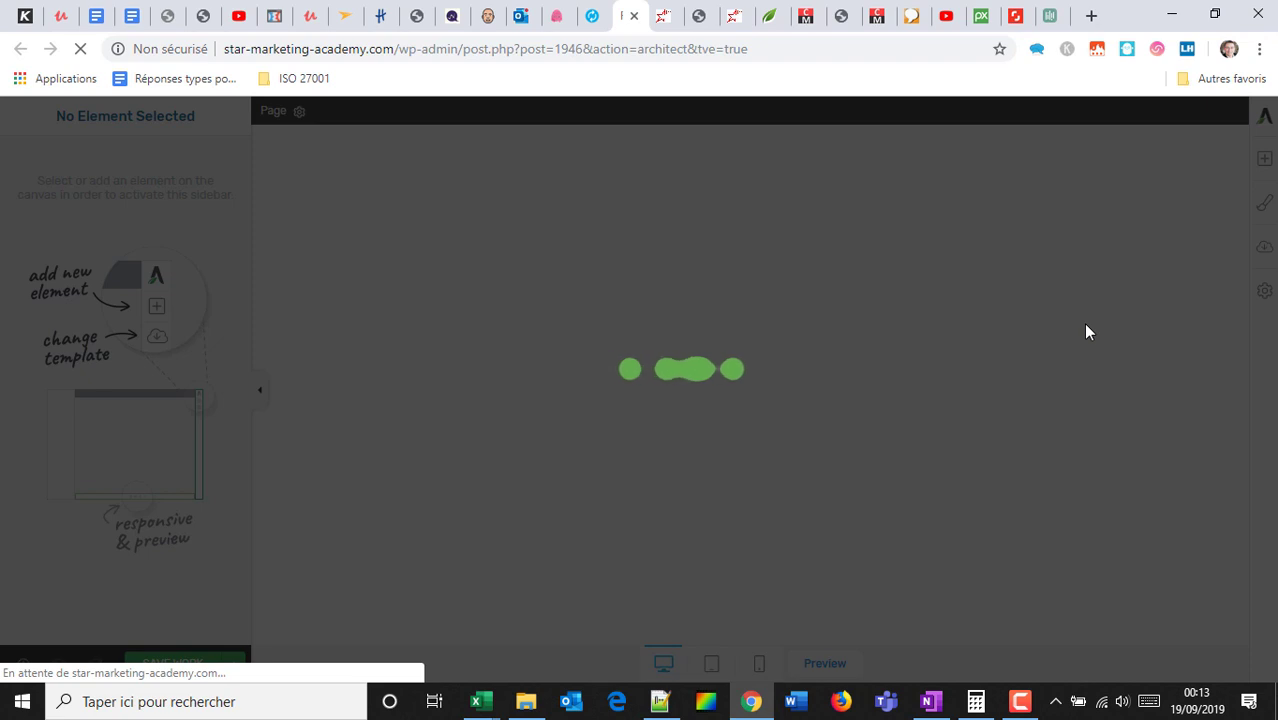
scroll(890, 358, down, 1)
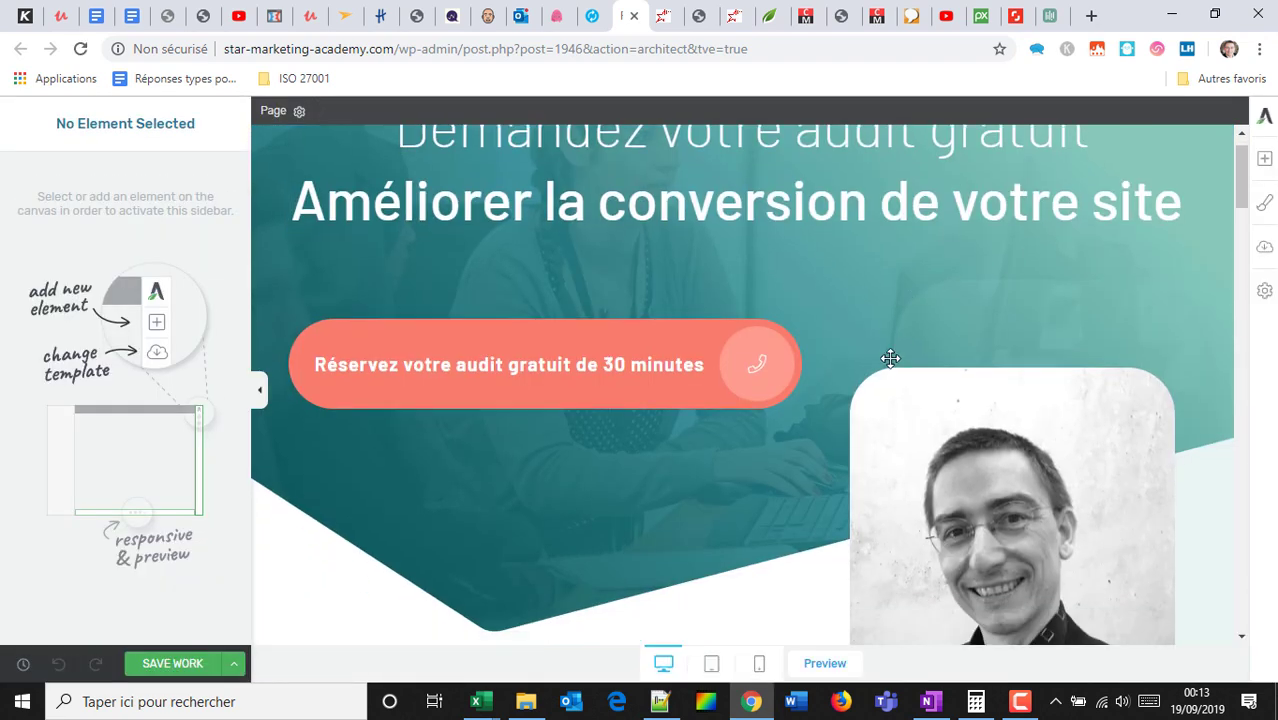
scroll(890, 358, down, 3)
scroll(840, 390, up, 3)
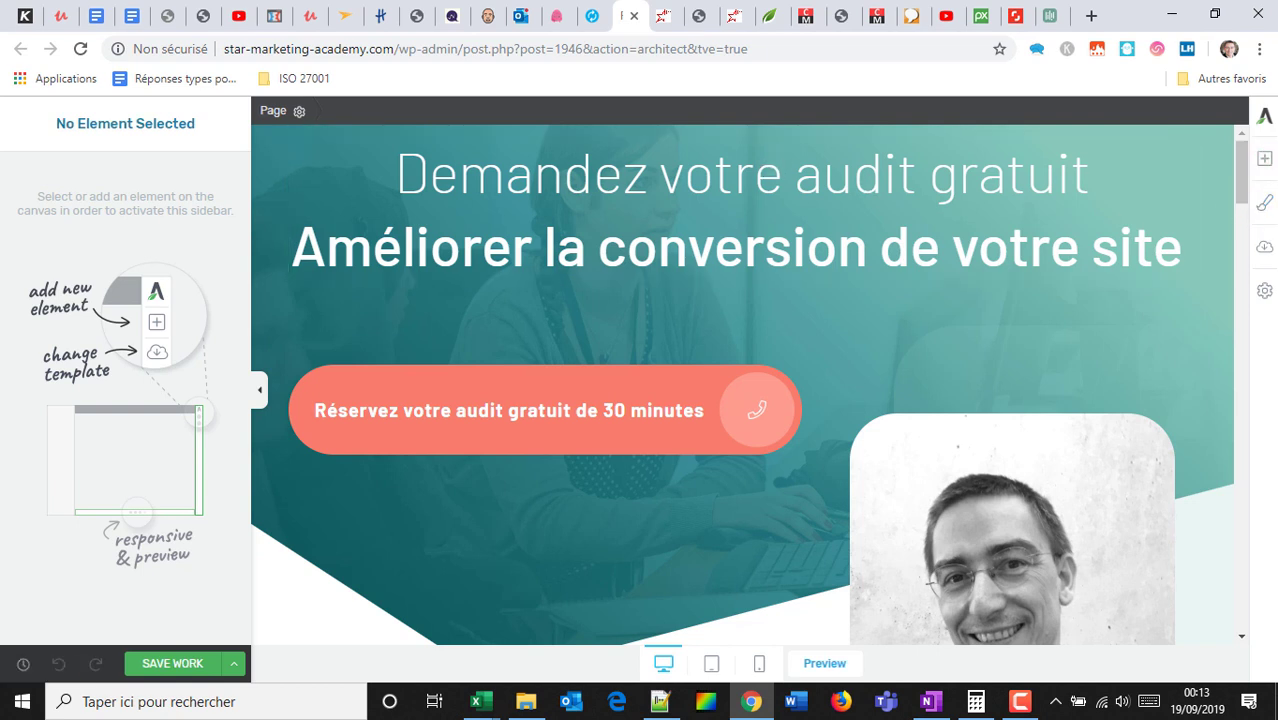
Apply the Chic Smart Homepage template from the expanded Chic Smart set.
scroll(653, 302, down, 5)
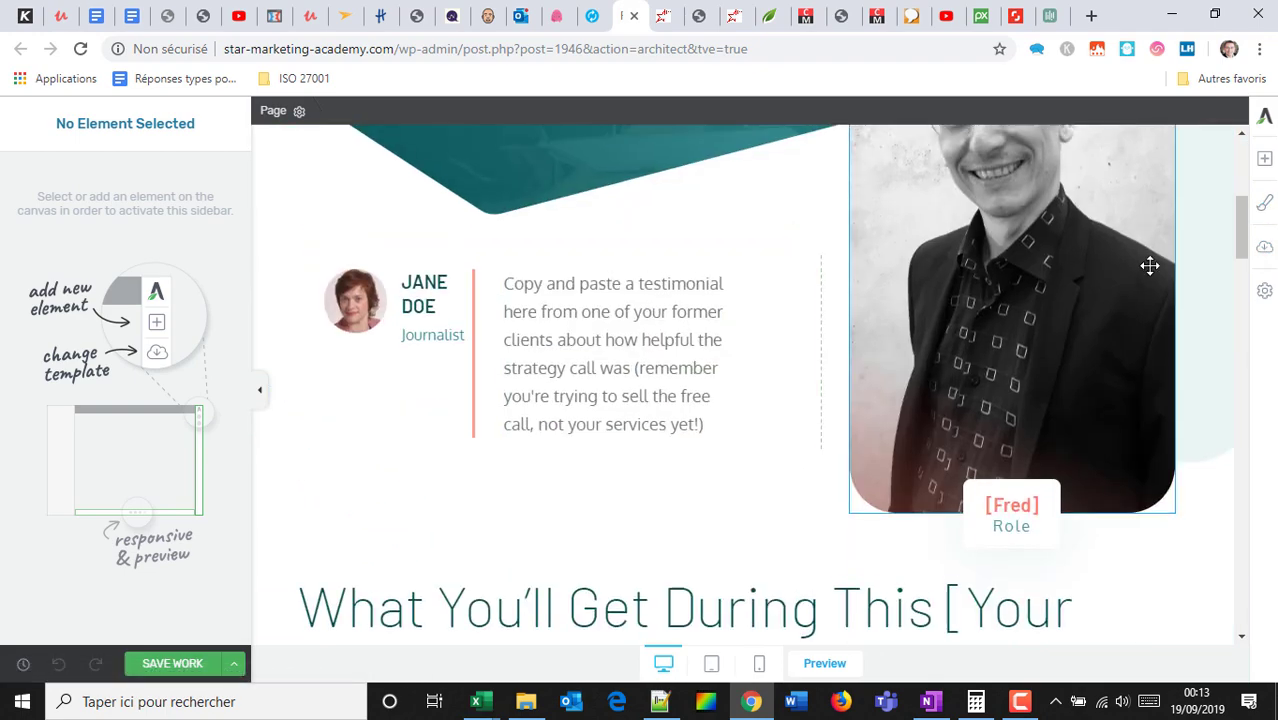
scroll(1150, 262, up, 2)
click(1265, 251)
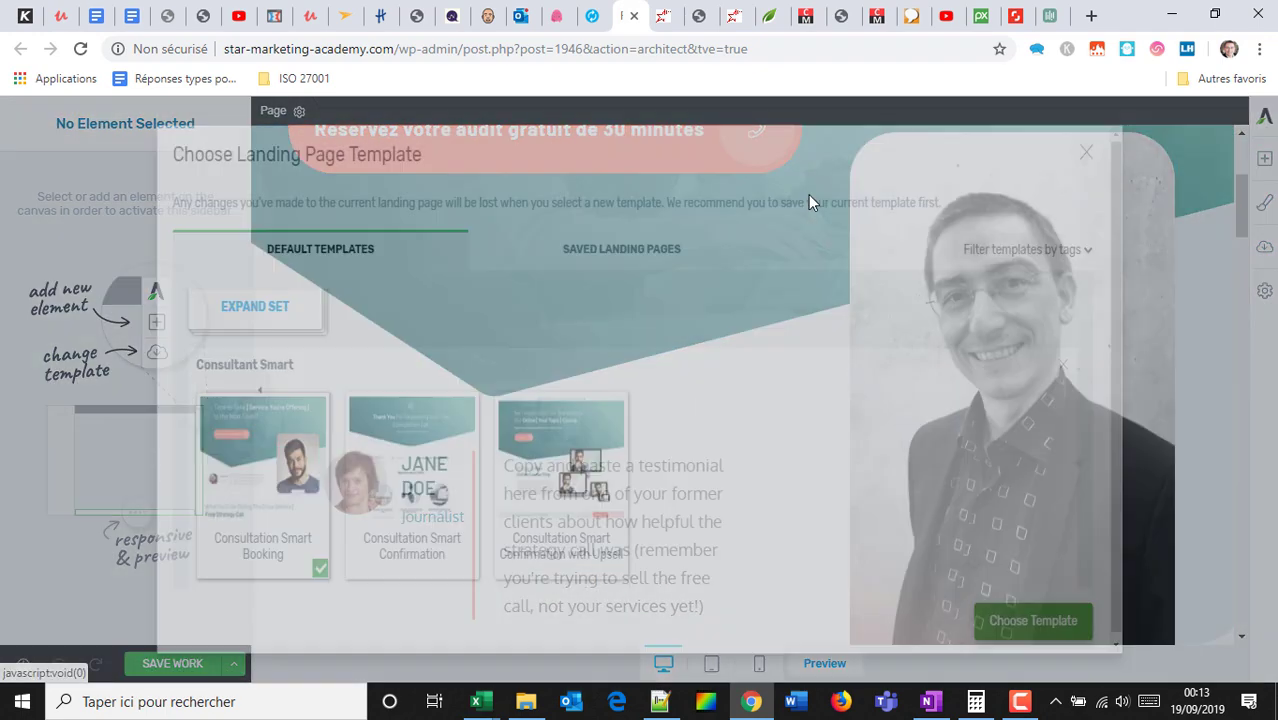
scroll(322, 410, down, 3)
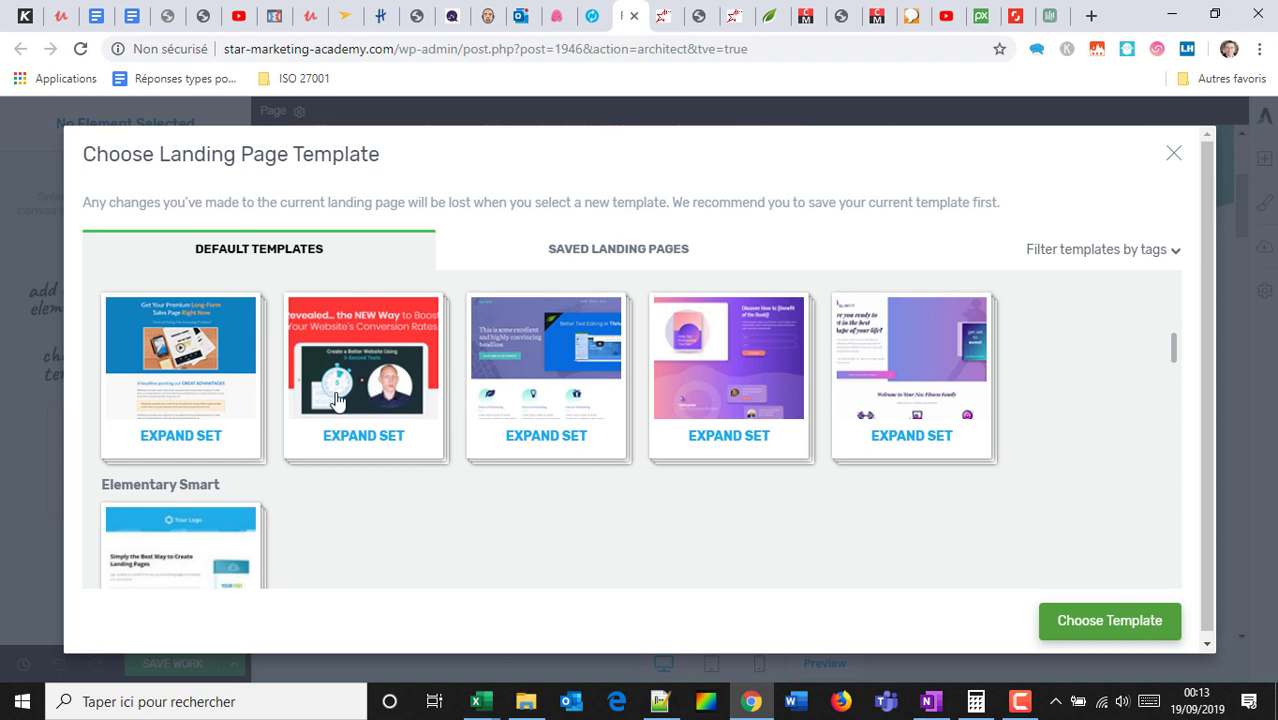
scroll(446, 383, up, 3)
scroll(446, 383, up, 3)
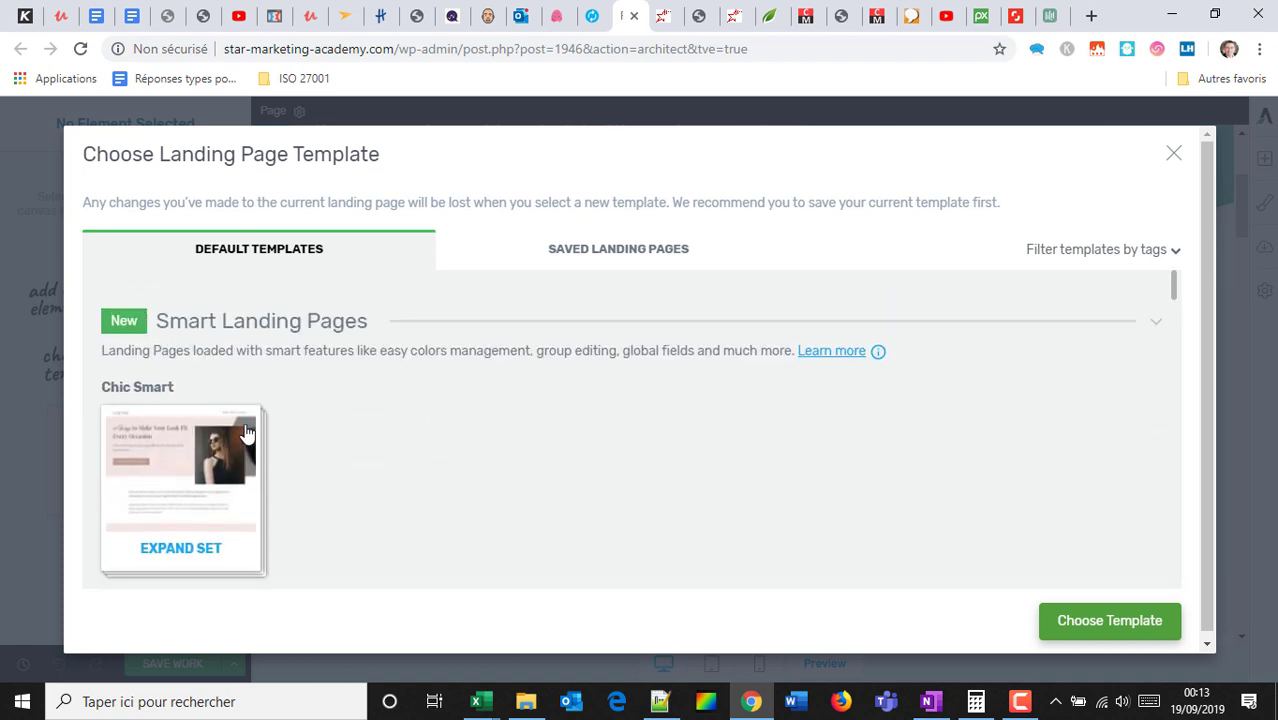
click(179, 453)
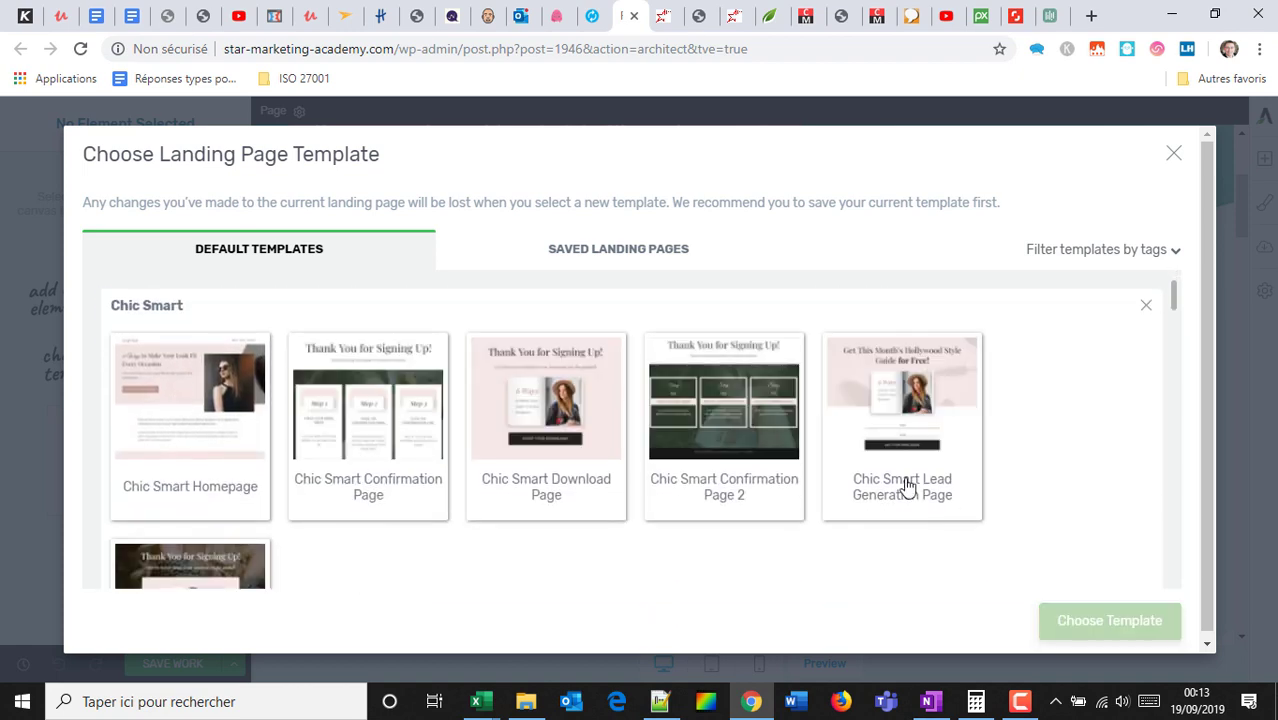
click(206, 392)
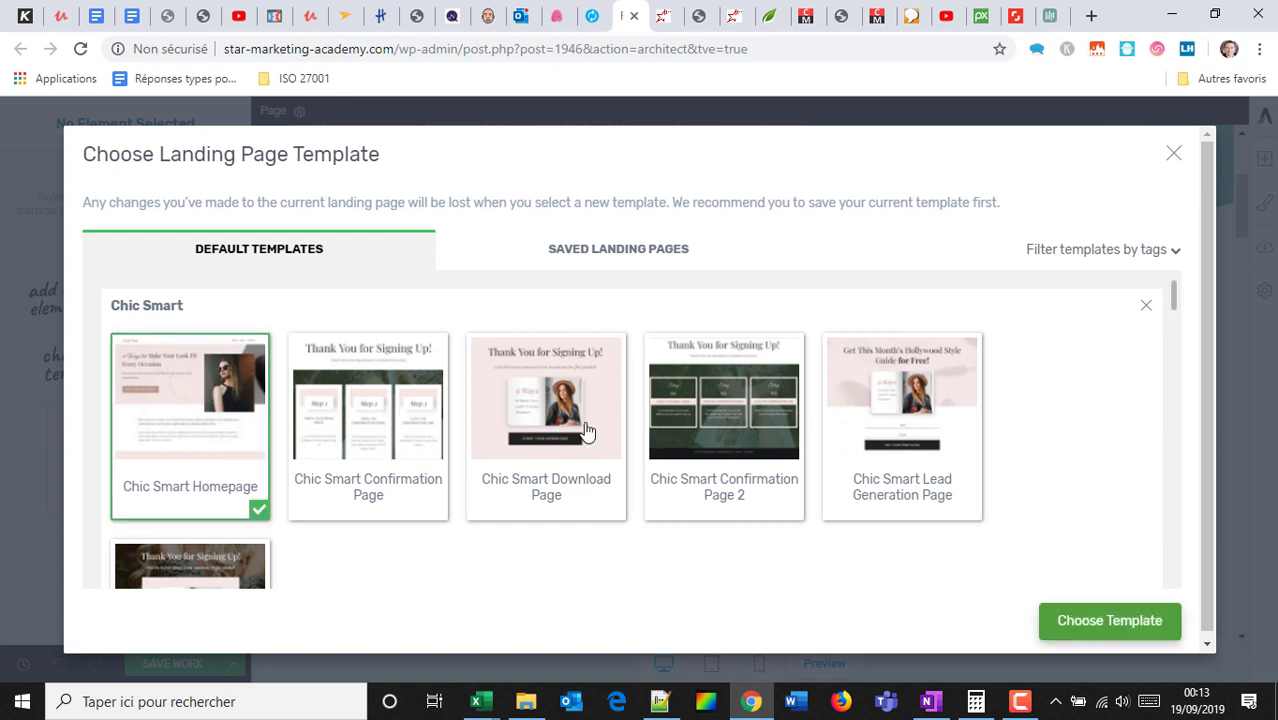
scroll(880, 500, down, 1)
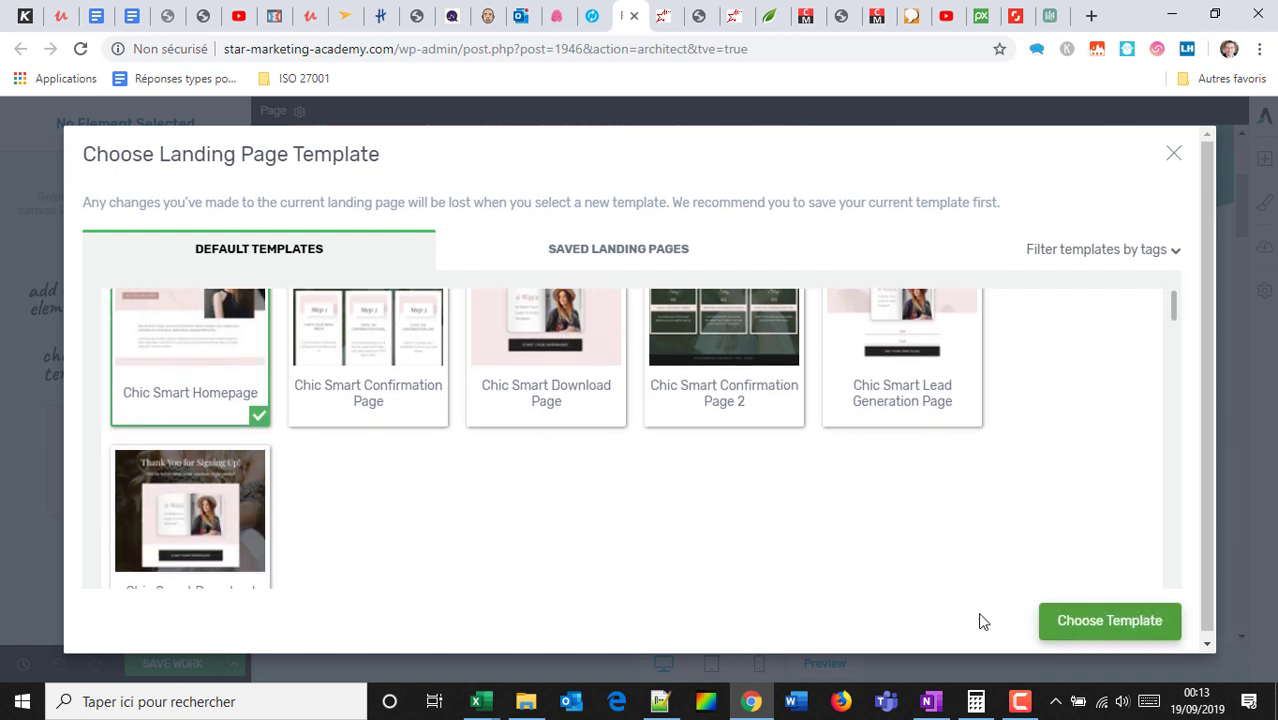
click(1073, 623)
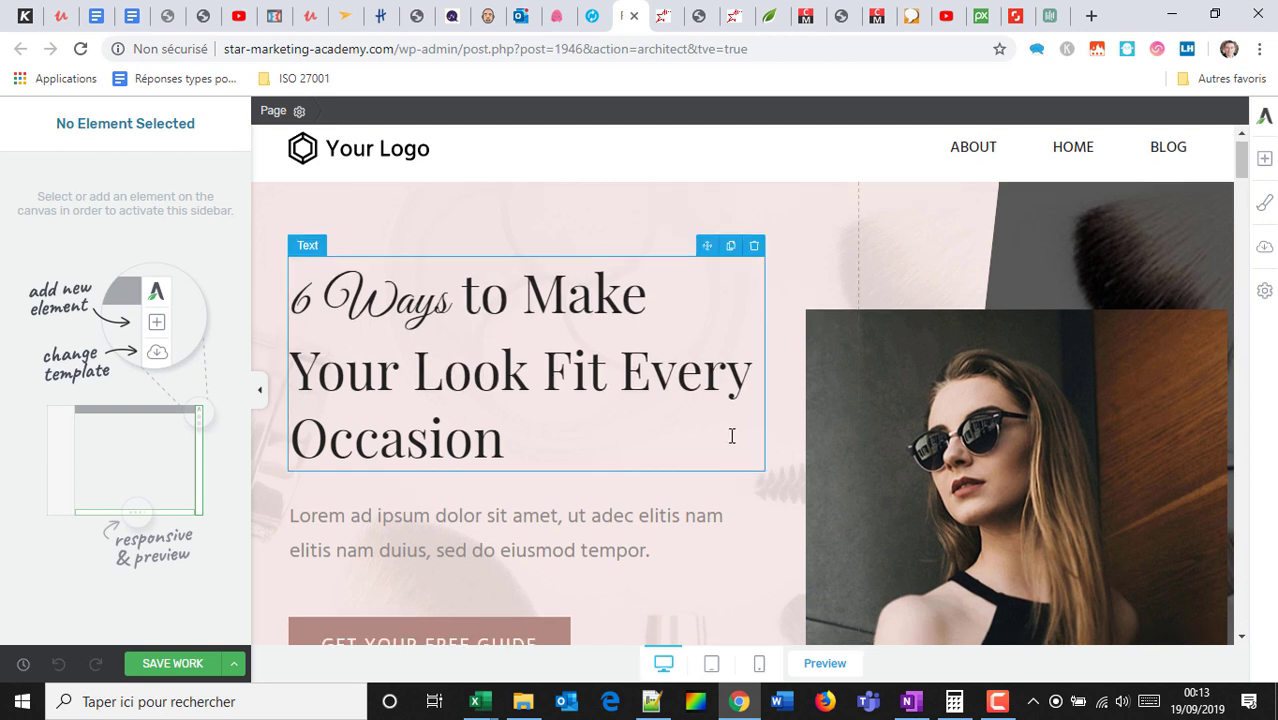
Replace the hero box's background photo with the man's portrait from the Media Library.
scroll(993, 479, down, 2)
click(993, 479)
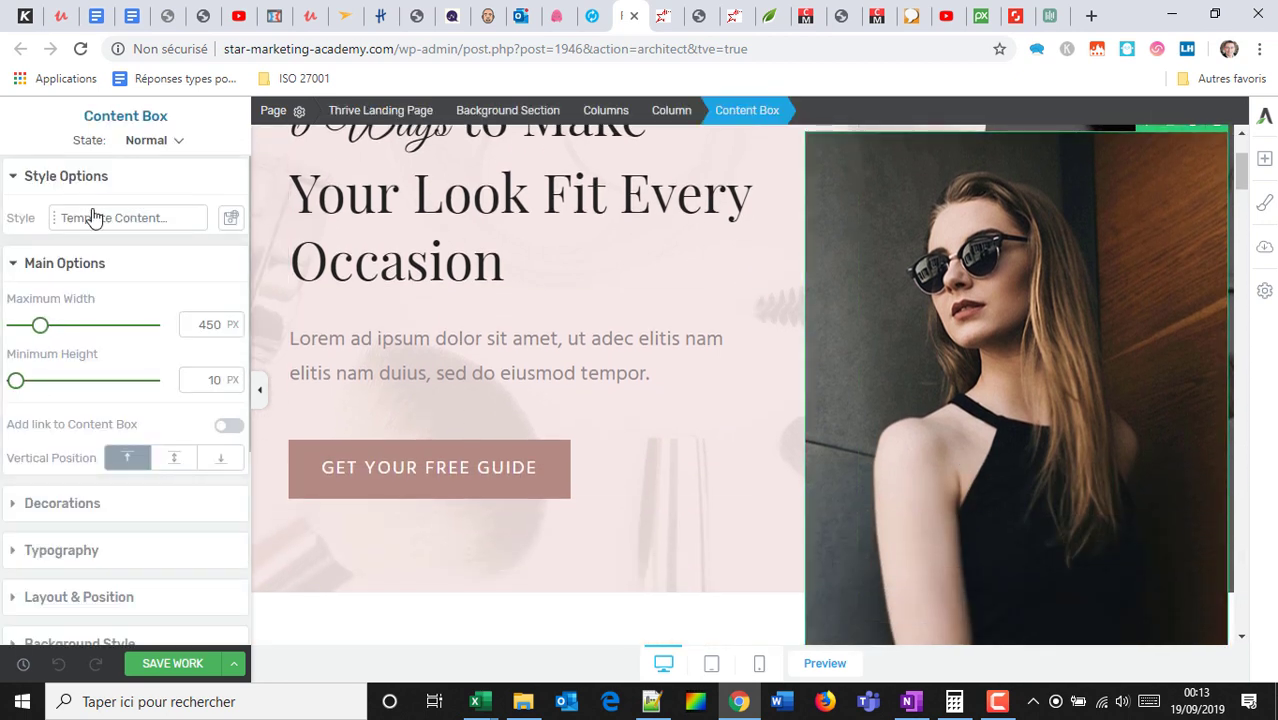
scroll(100, 480, down, 2)
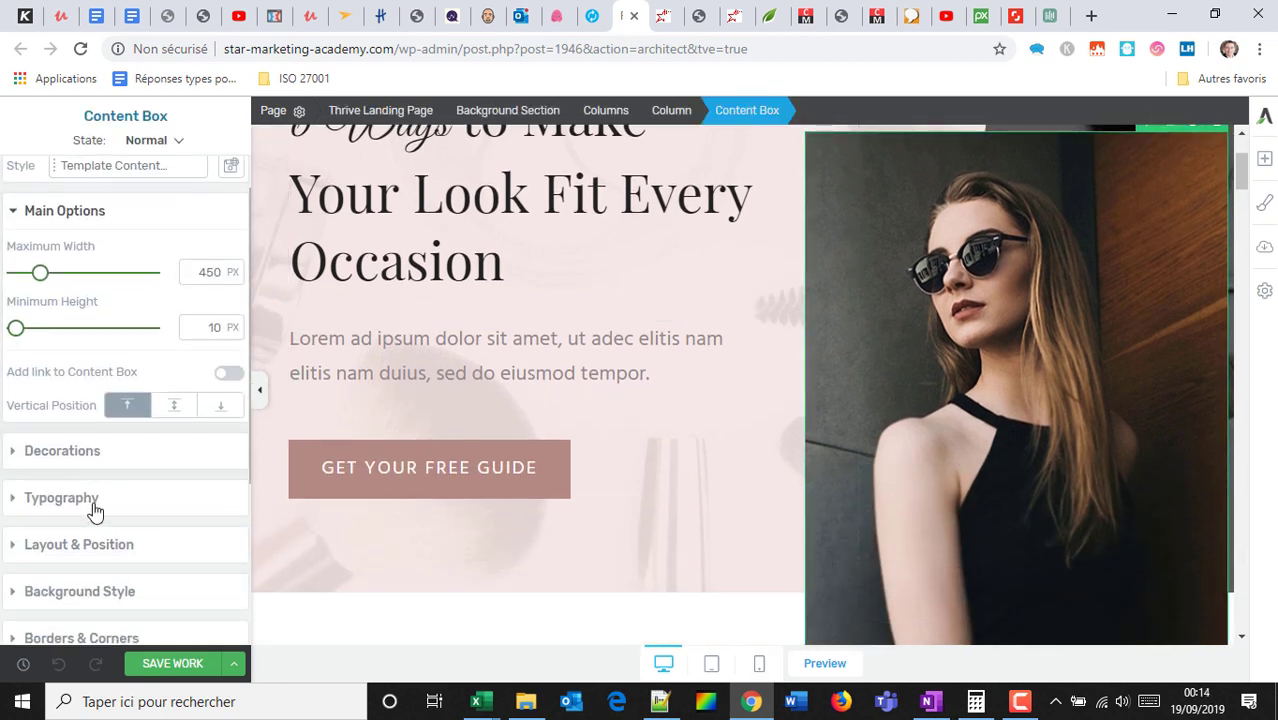
click(80, 550)
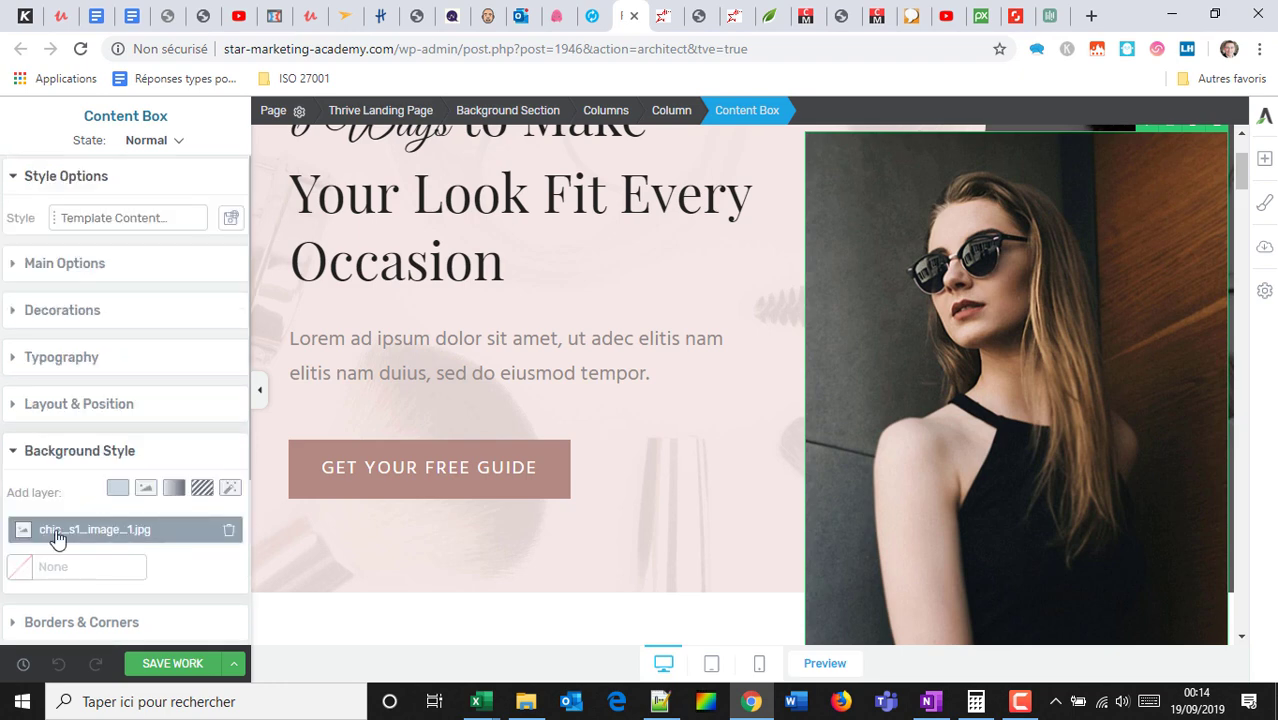
click(57, 535)
click(55, 447)
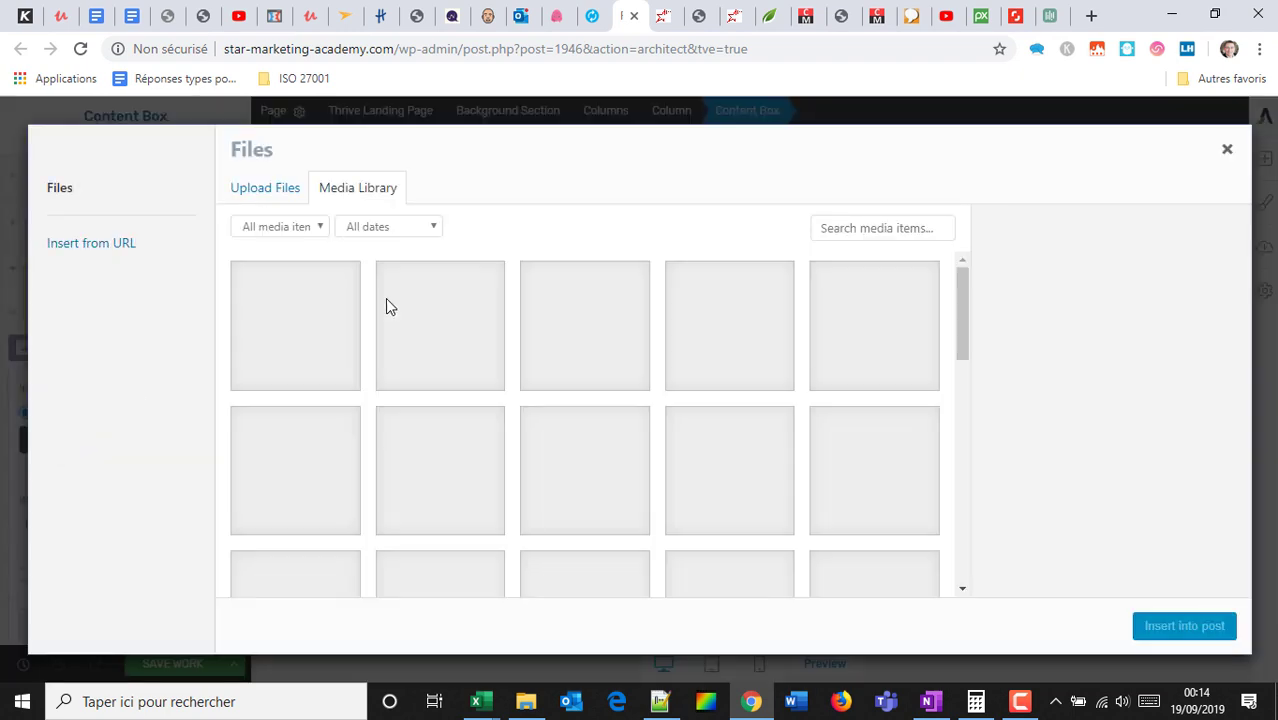
click(279, 308)
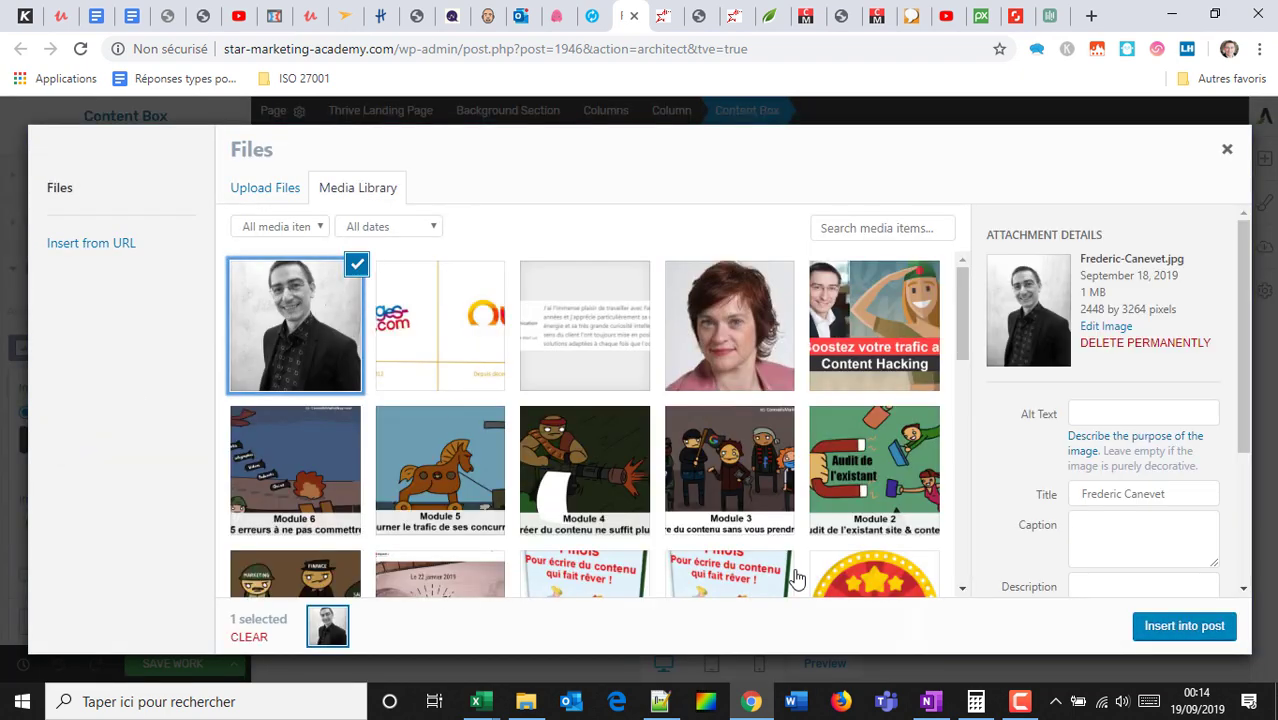
click(1176, 618)
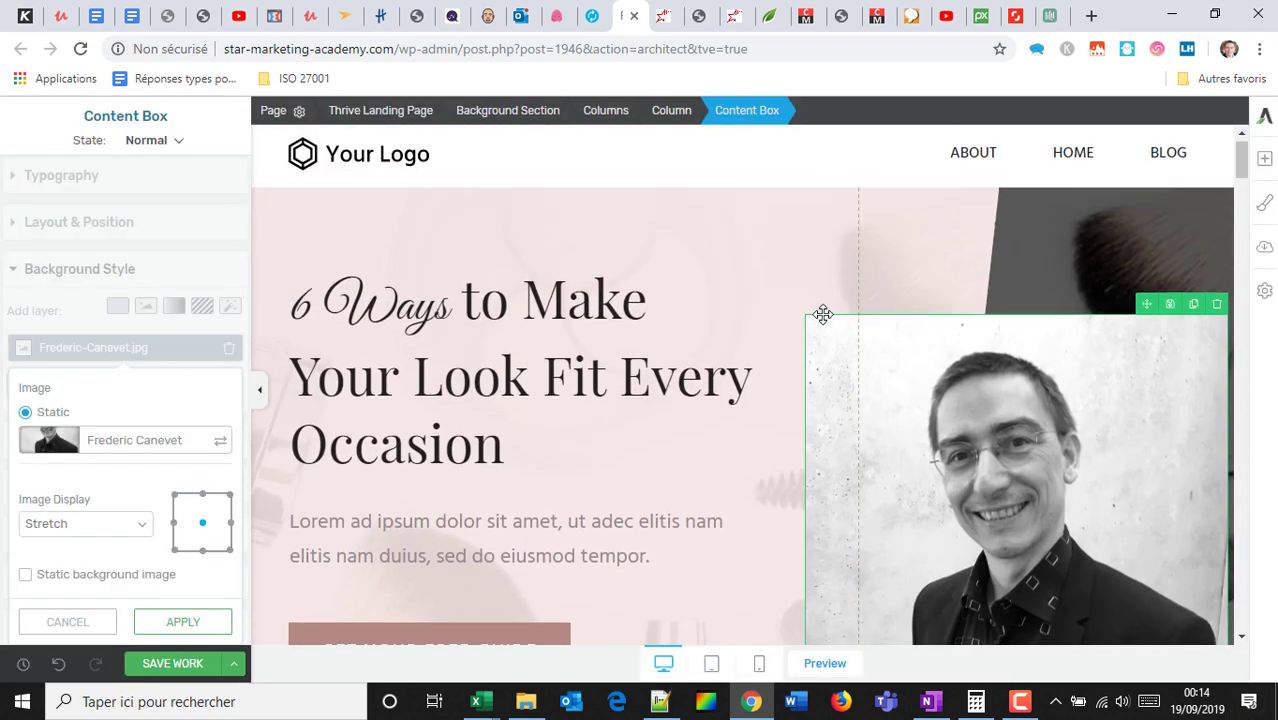
click(856, 163)
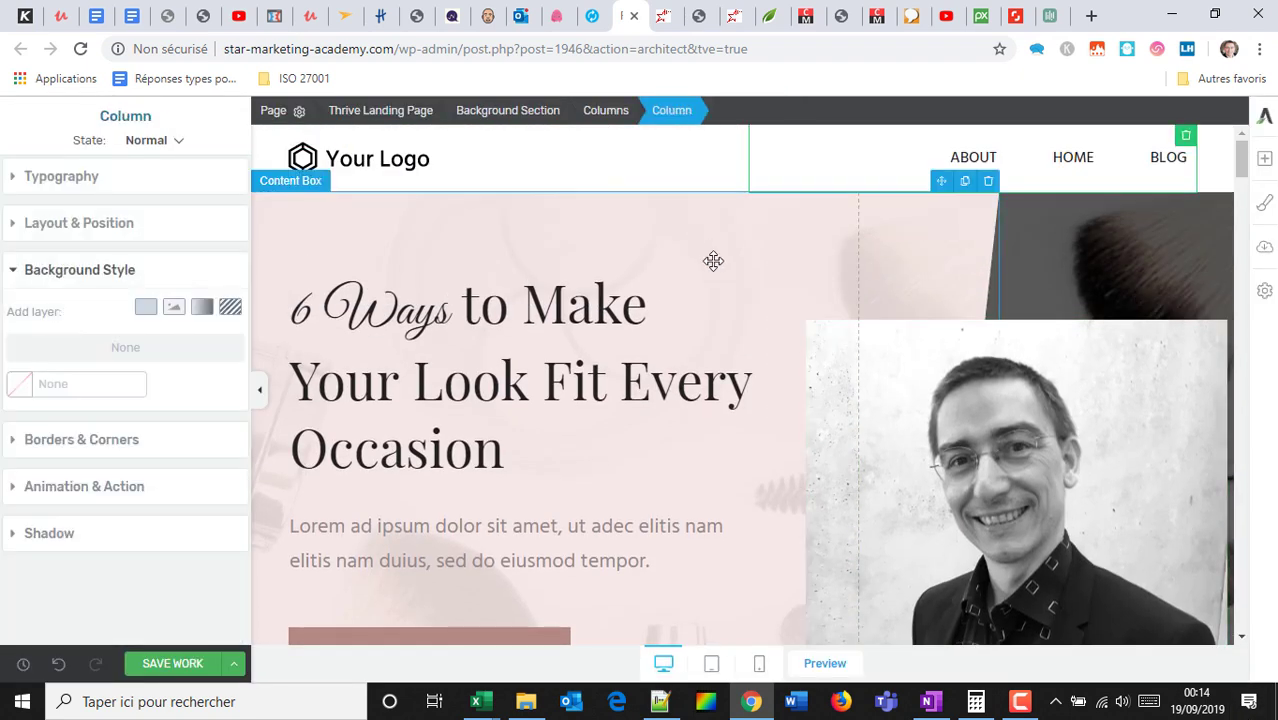
Select the first words of the hero heading and scroll down the page.
scroll(628, 362, down, 5)
scroll(541, 308, up, 2)
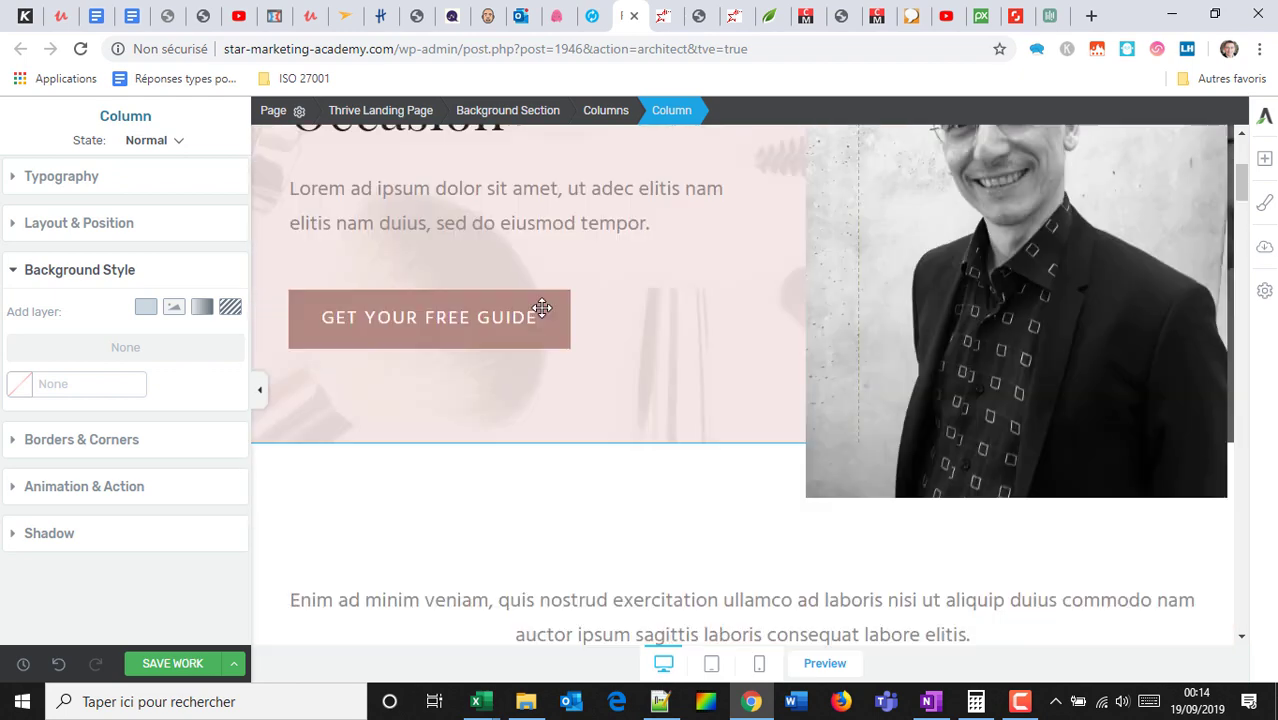
scroll(541, 308, up, 3)
drag(435, 315, 262, 290)
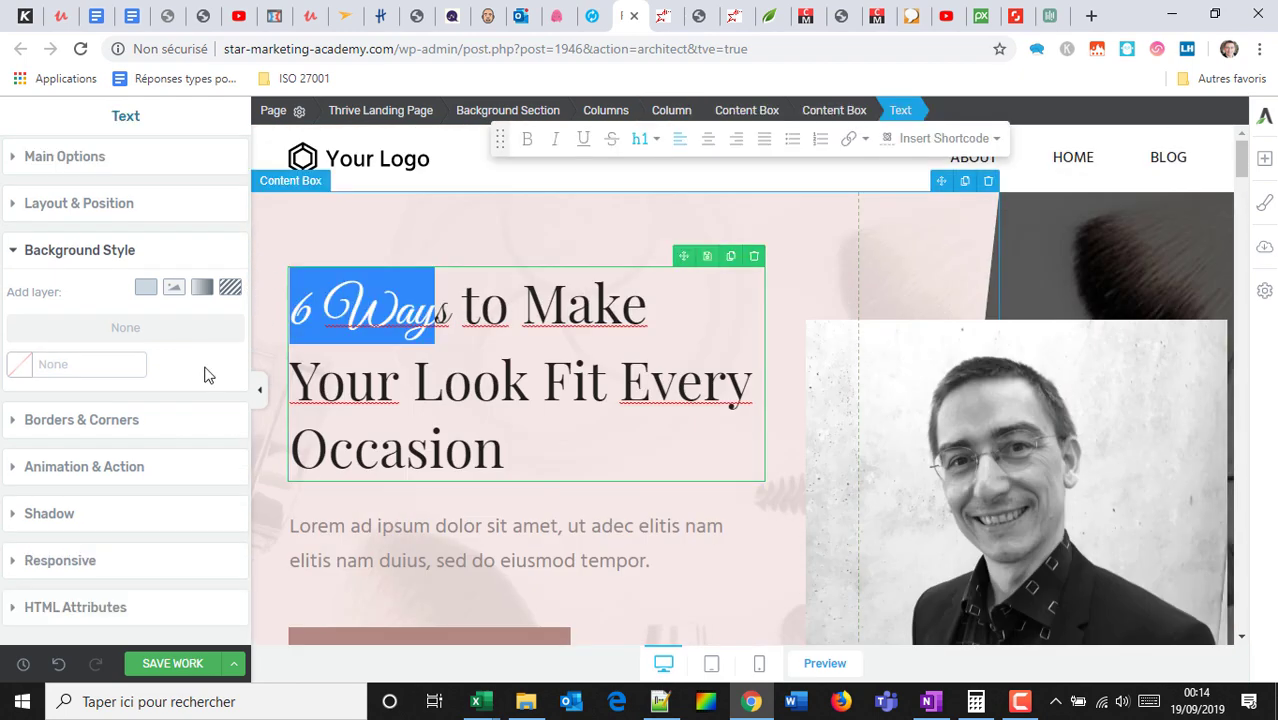
scroll(528, 345, down, 15)
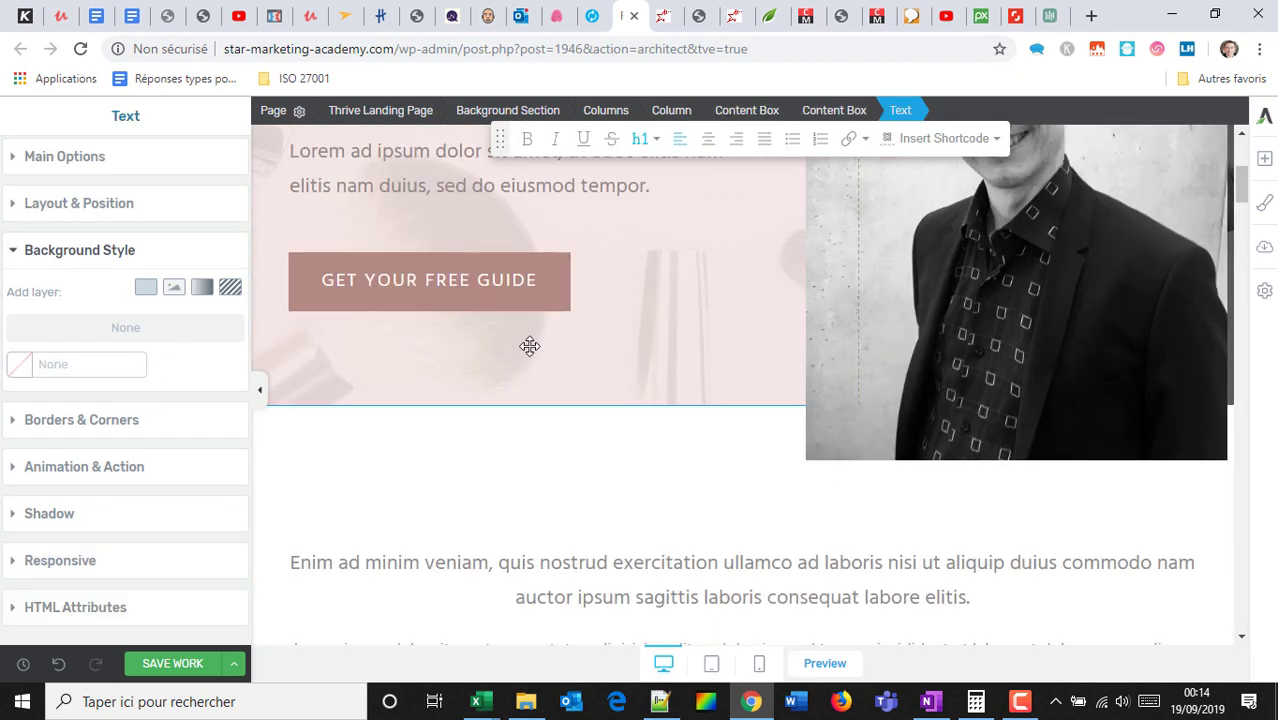
scroll(531, 345, down, 20)
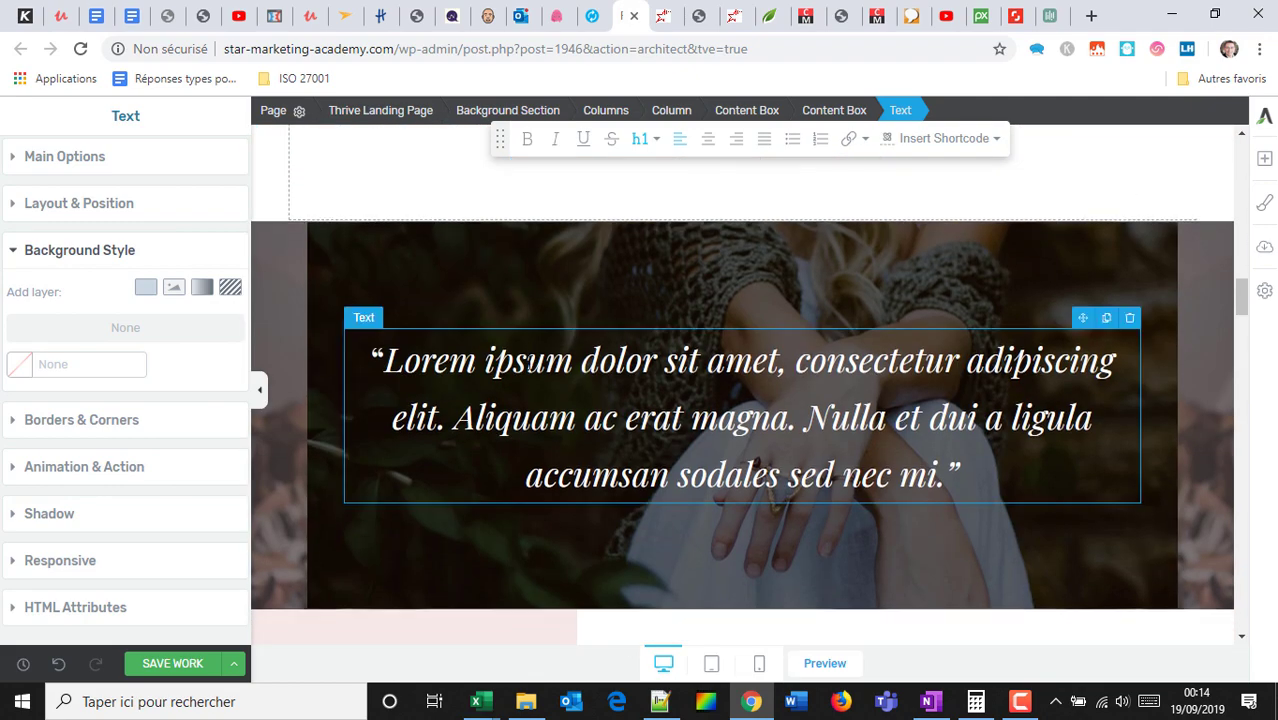
scroll(530, 381, down, 20)
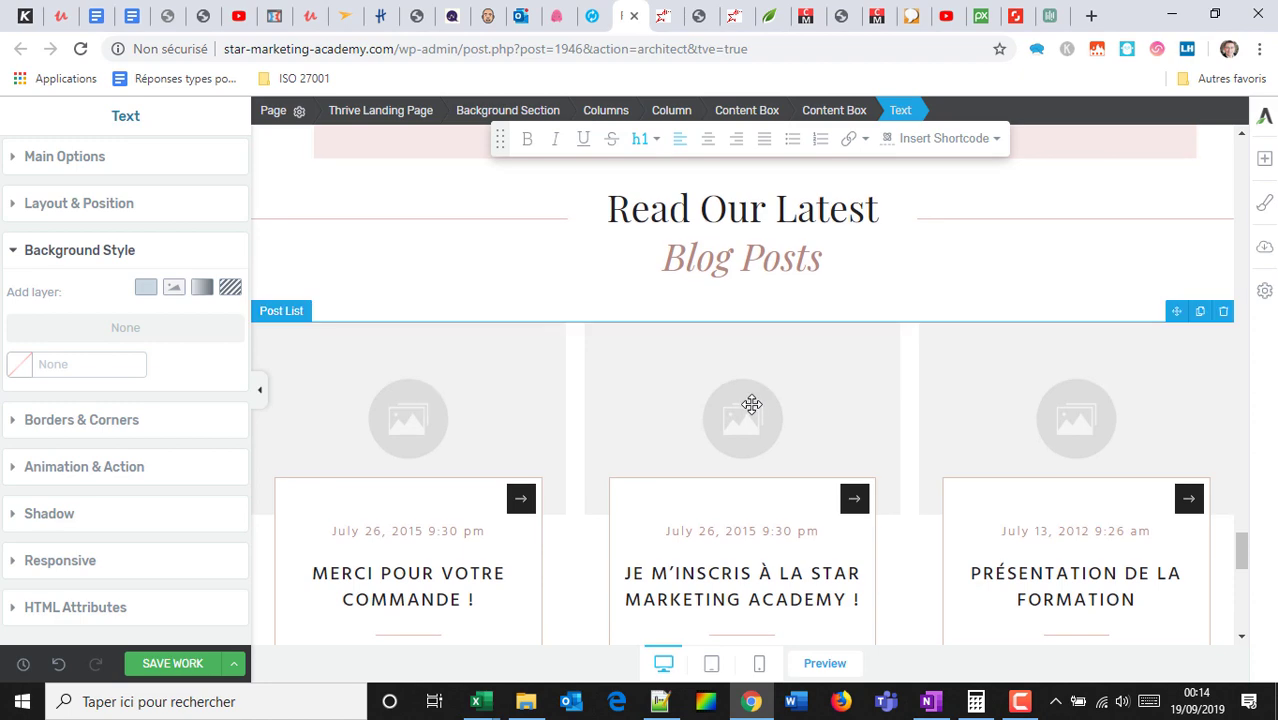
Delete the Sign up now! section, the blog post list and the Read Our Latest Blog Posts block.
scroll(758, 410, down, 10)
scroll(755, 410, up, 4)
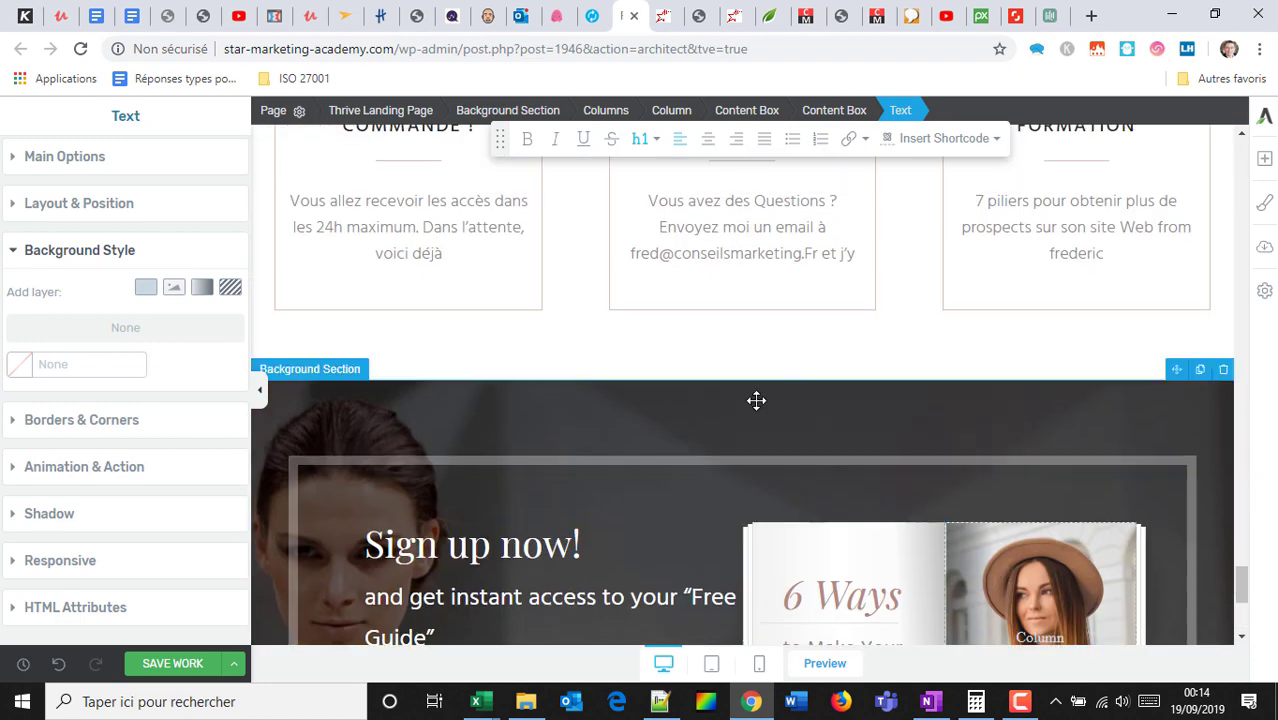
click(1222, 371)
click(1224, 371)
scroll(1213, 277, up, 3)
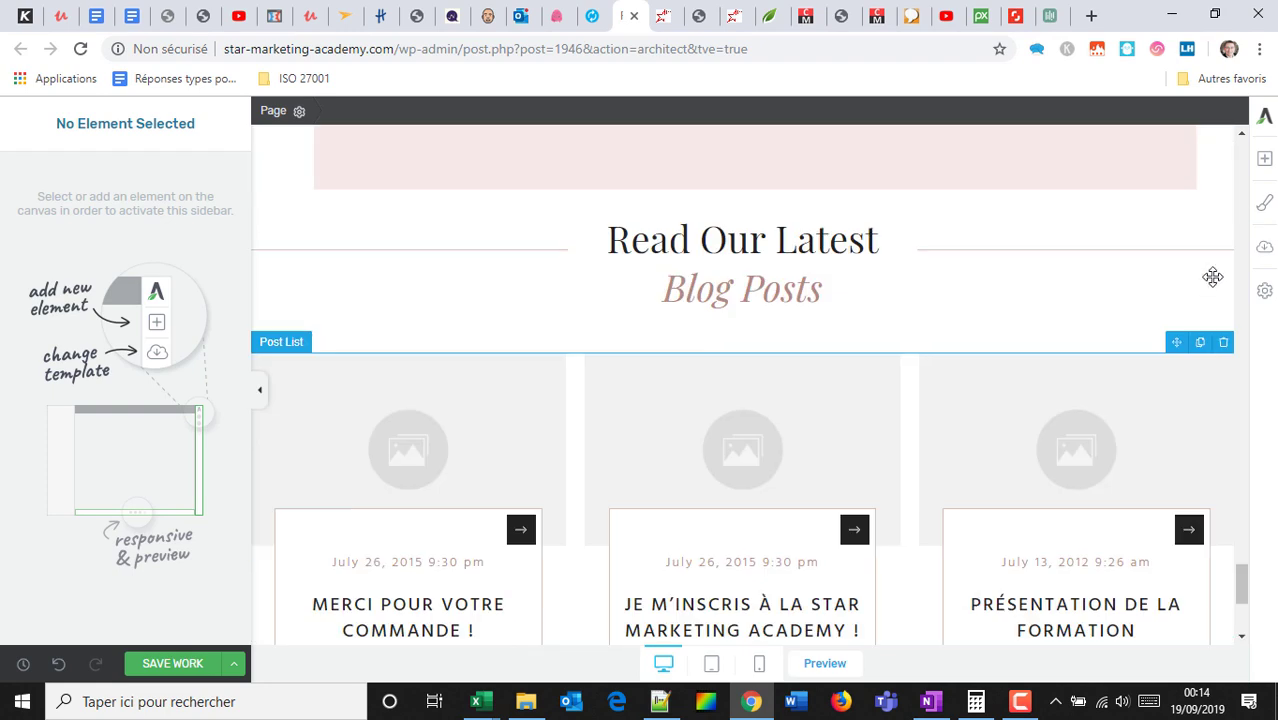
click(1223, 392)
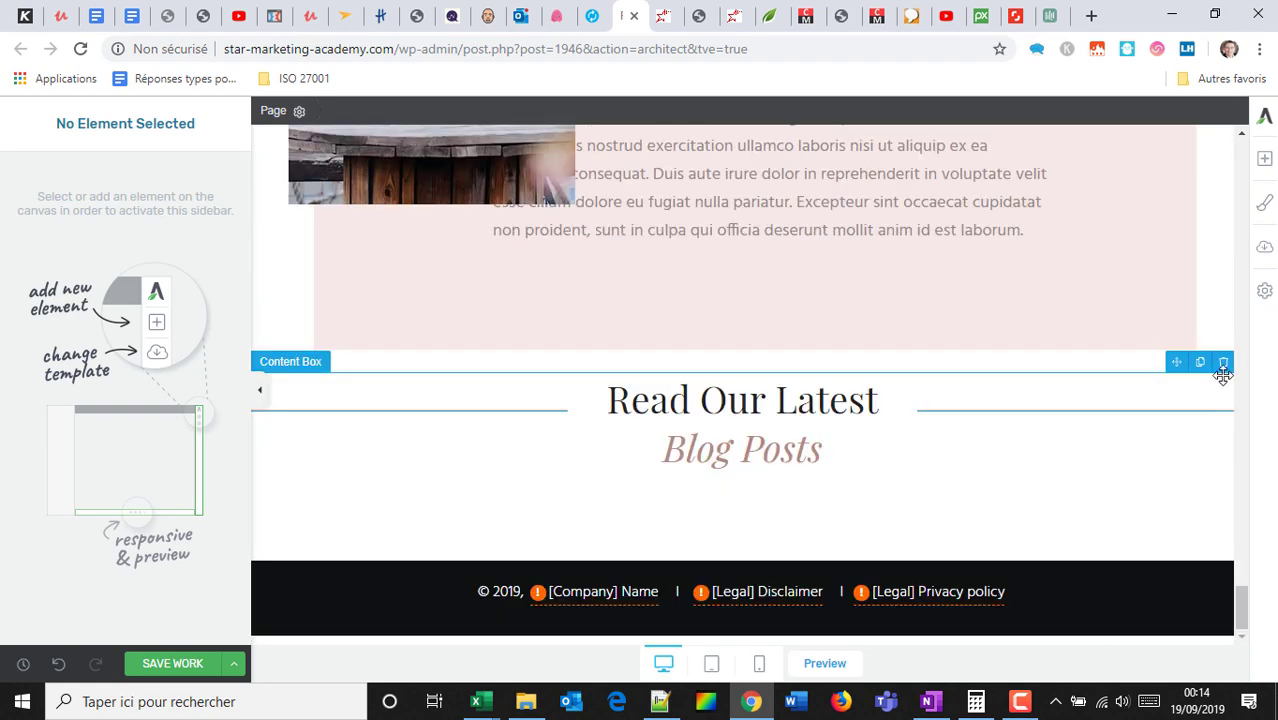
click(1223, 362)
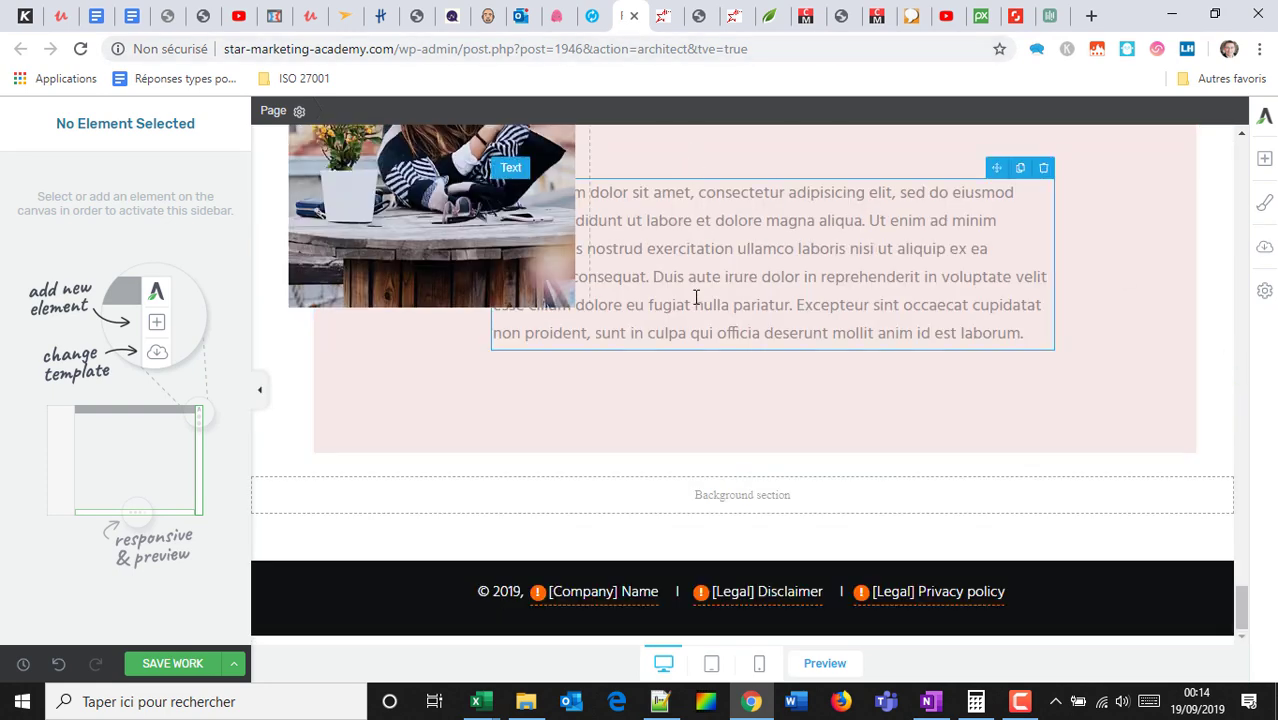
scroll(700, 310, up, 5)
scroll(700, 340, up, 15)
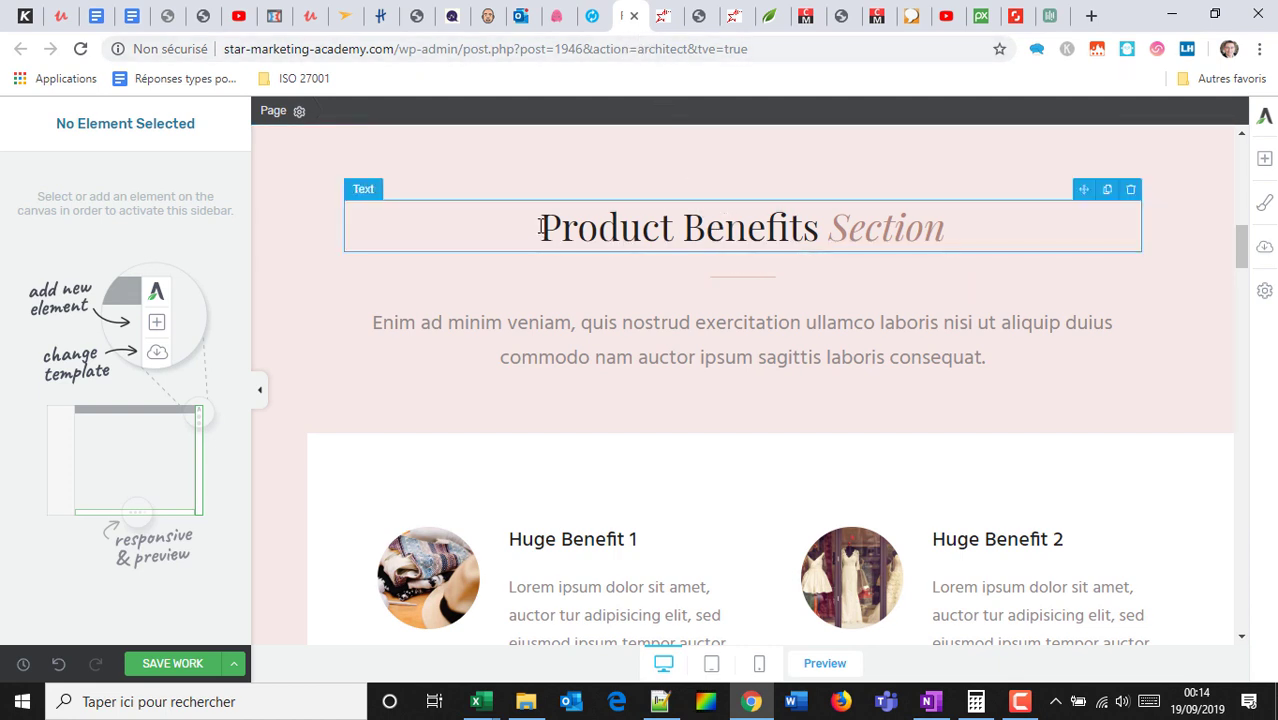
Retype the heading as 'Formation a Photoshop' and delete the Benefit columns box.
triple_click(1021, 232)
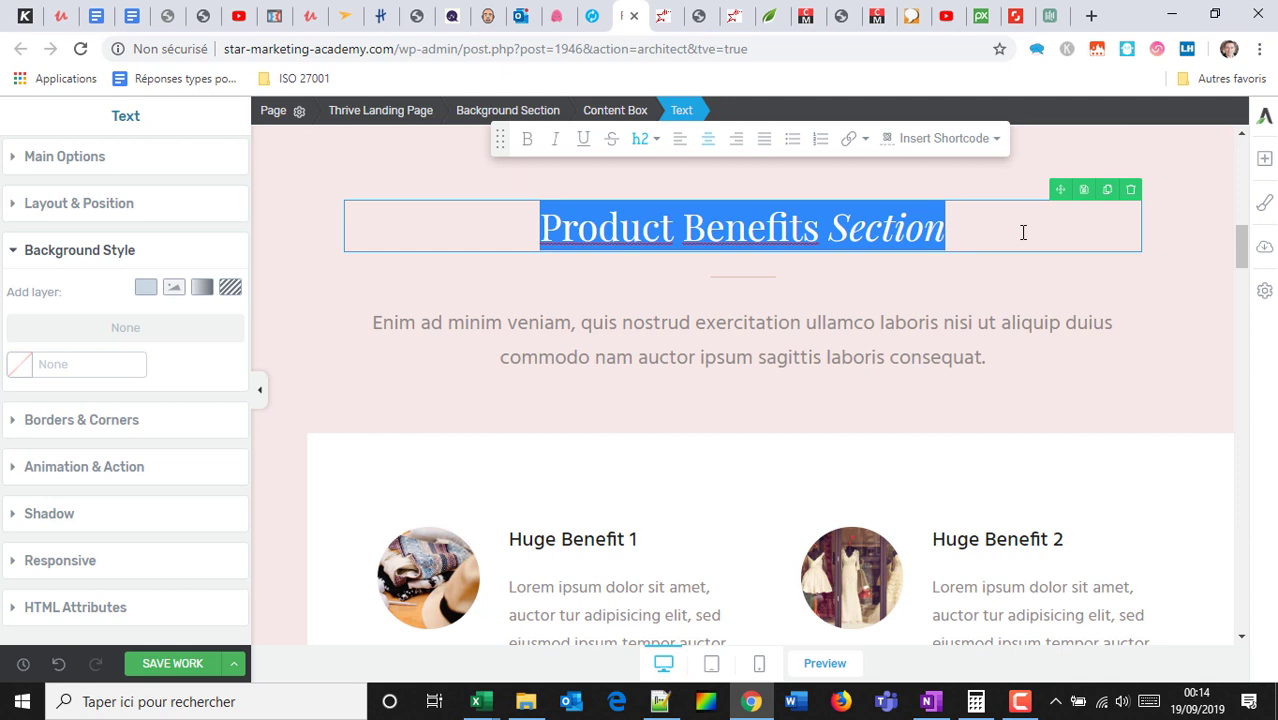
text(Formation a)
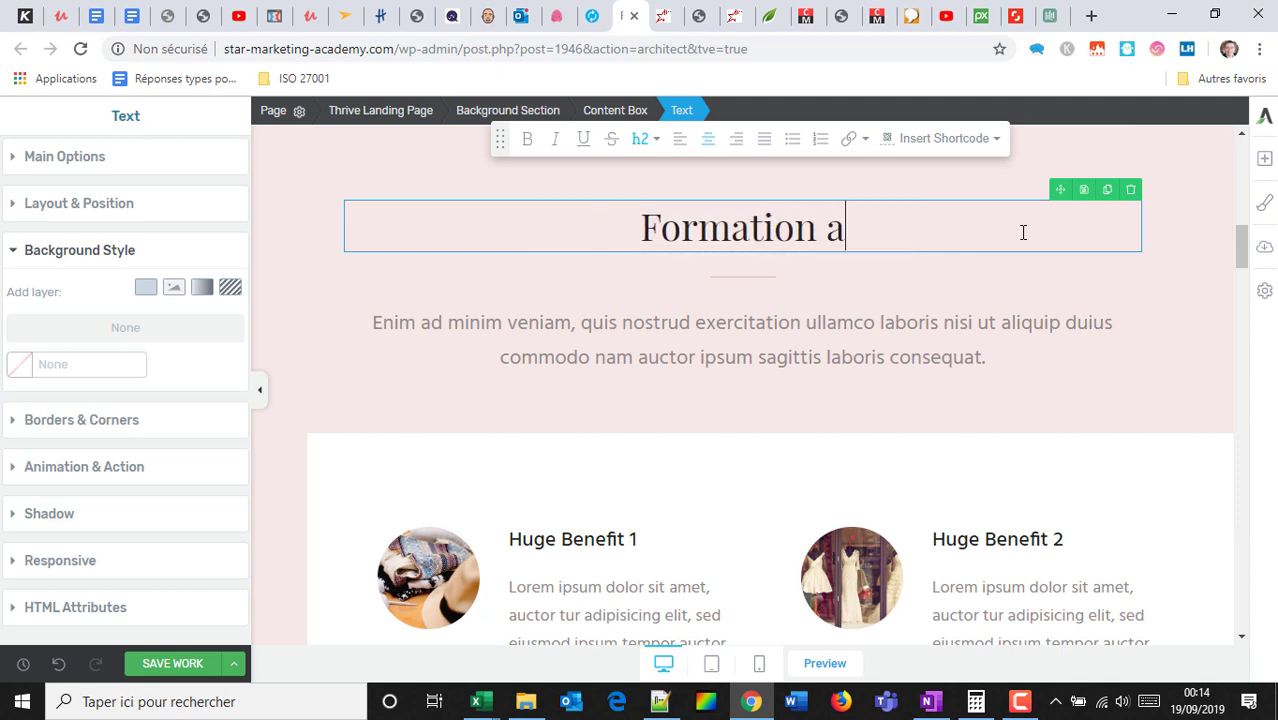
text( HPt)
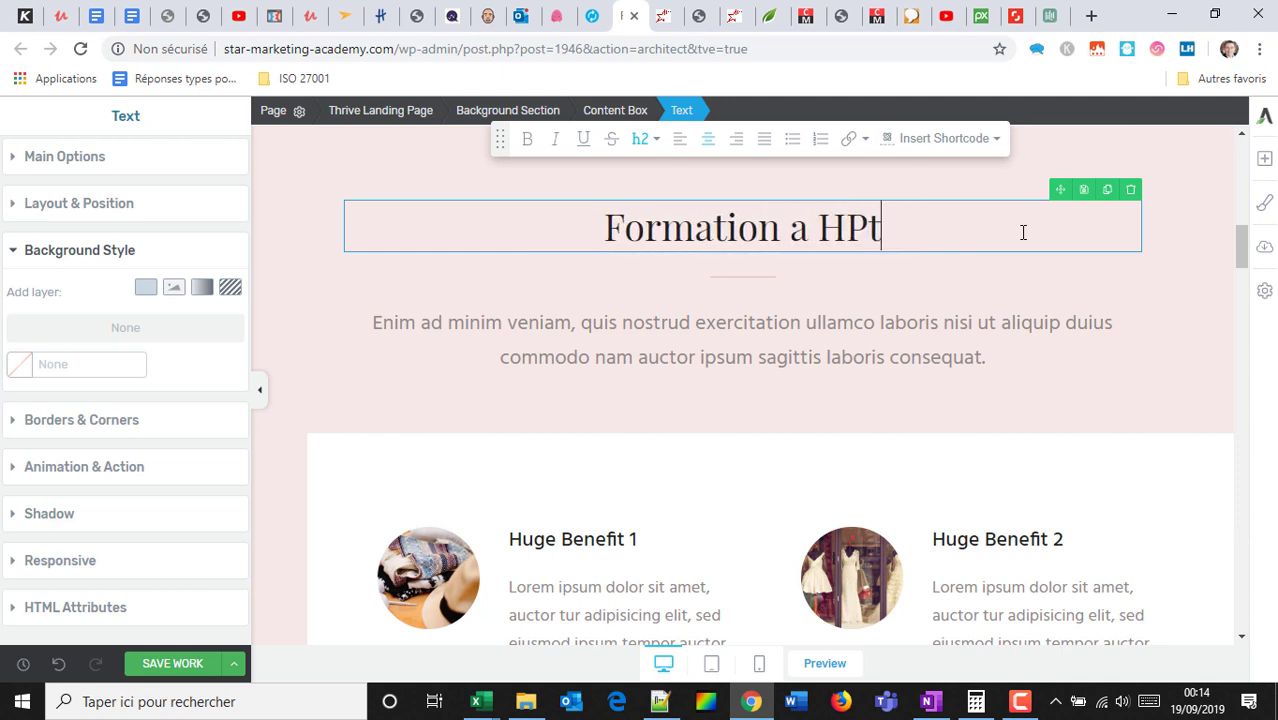
key(BackSpace)
key(BackSpace)
key(BackSpace)
text(Photosjop)
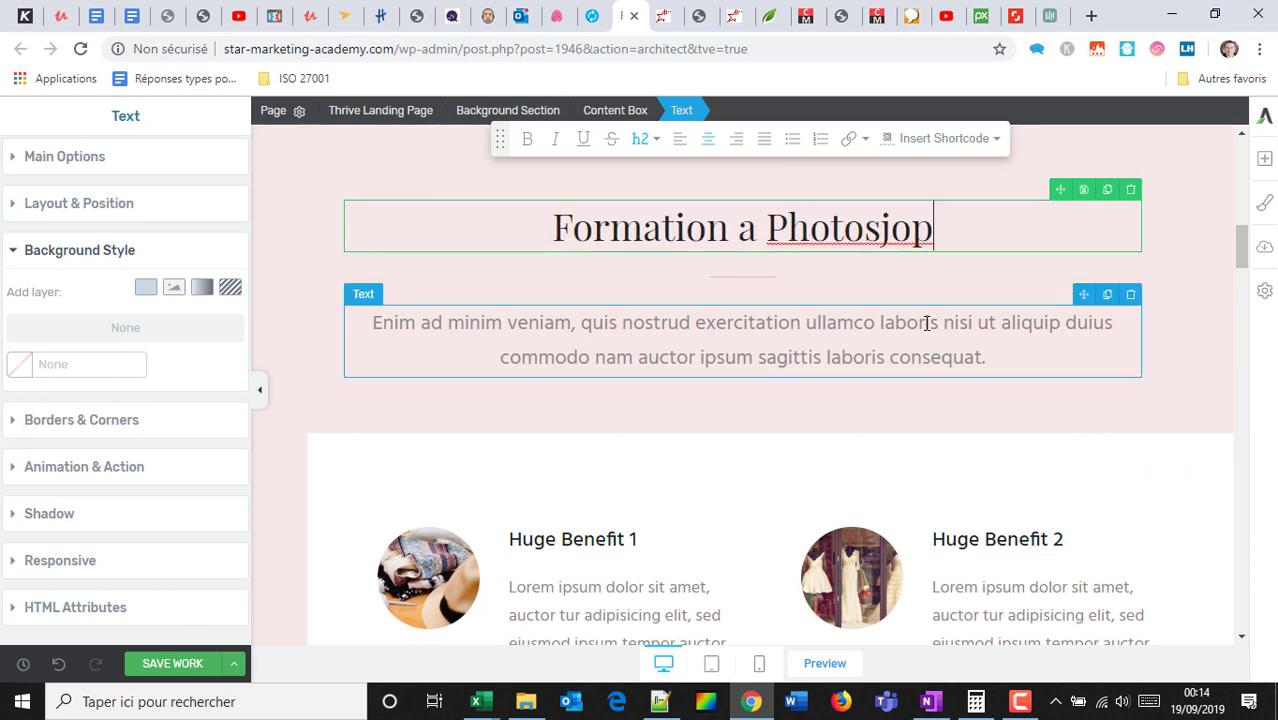
click(890, 228)
key(BackSpace)
text(h)
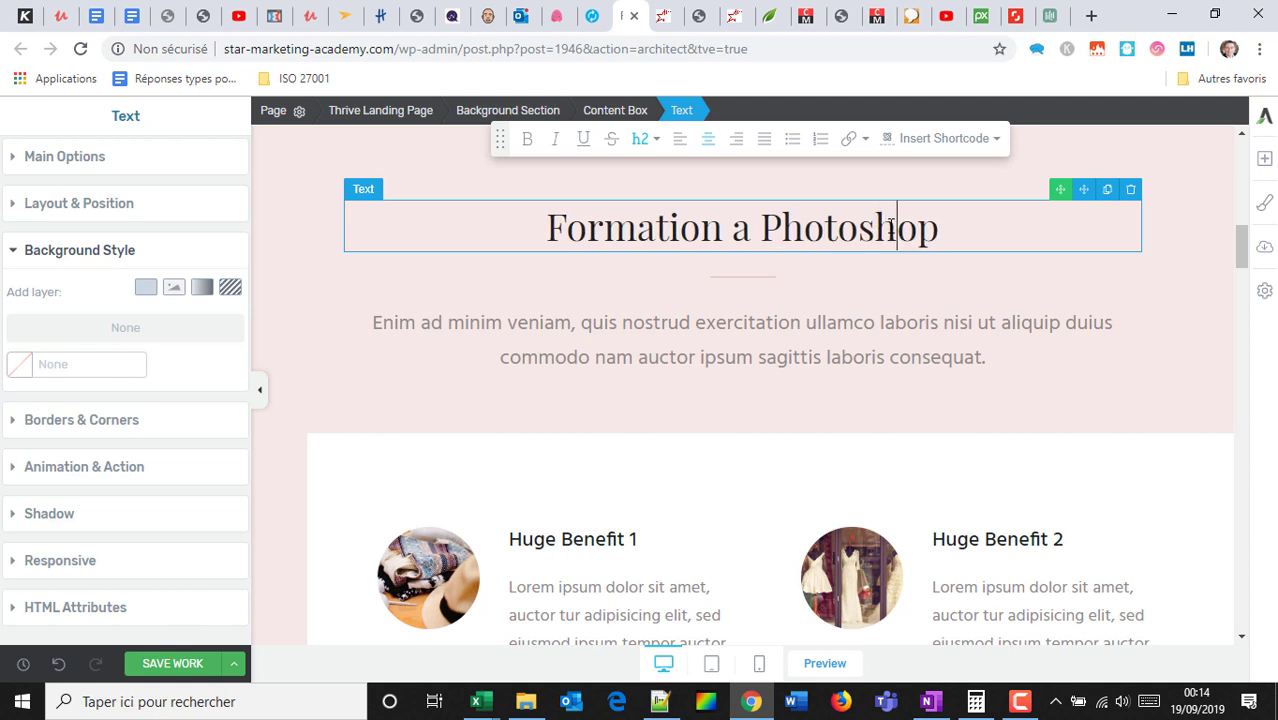
click(1224, 424)
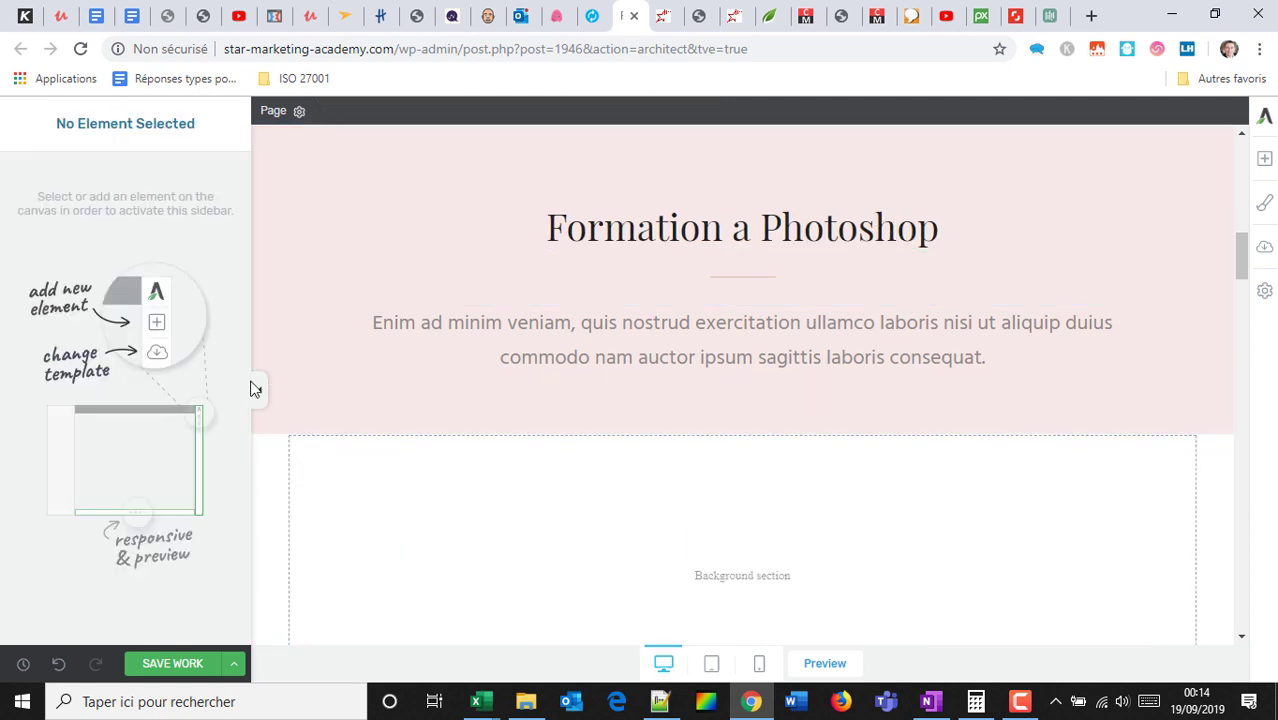
Add a centred text line reading 'module 1 -' below the intro paragraph.
click(1265, 163)
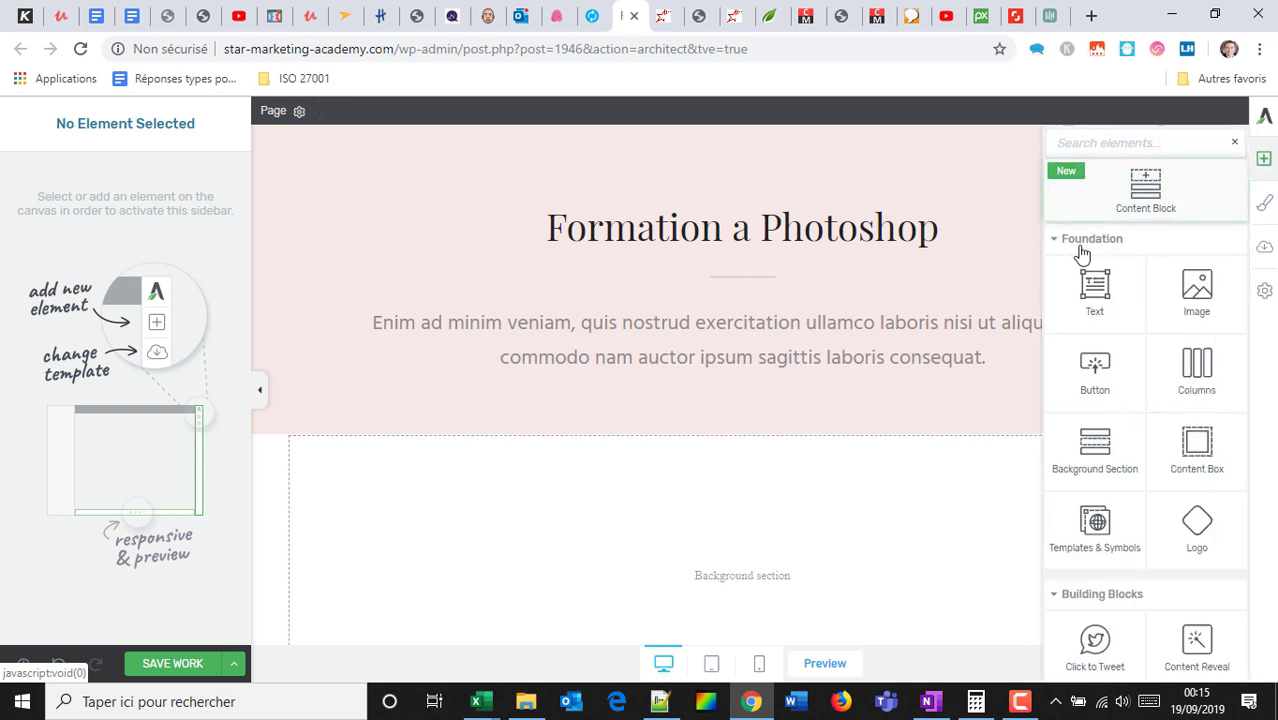
drag(1092, 280, 757, 413)
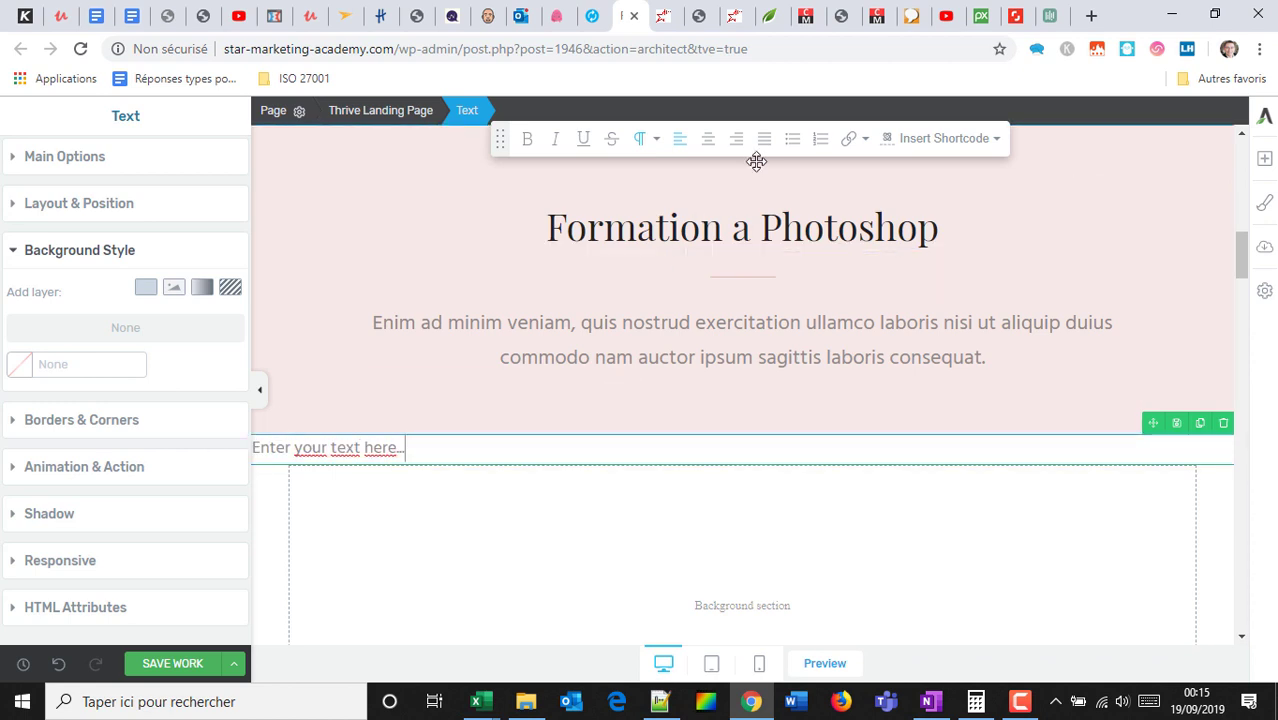
click(708, 138)
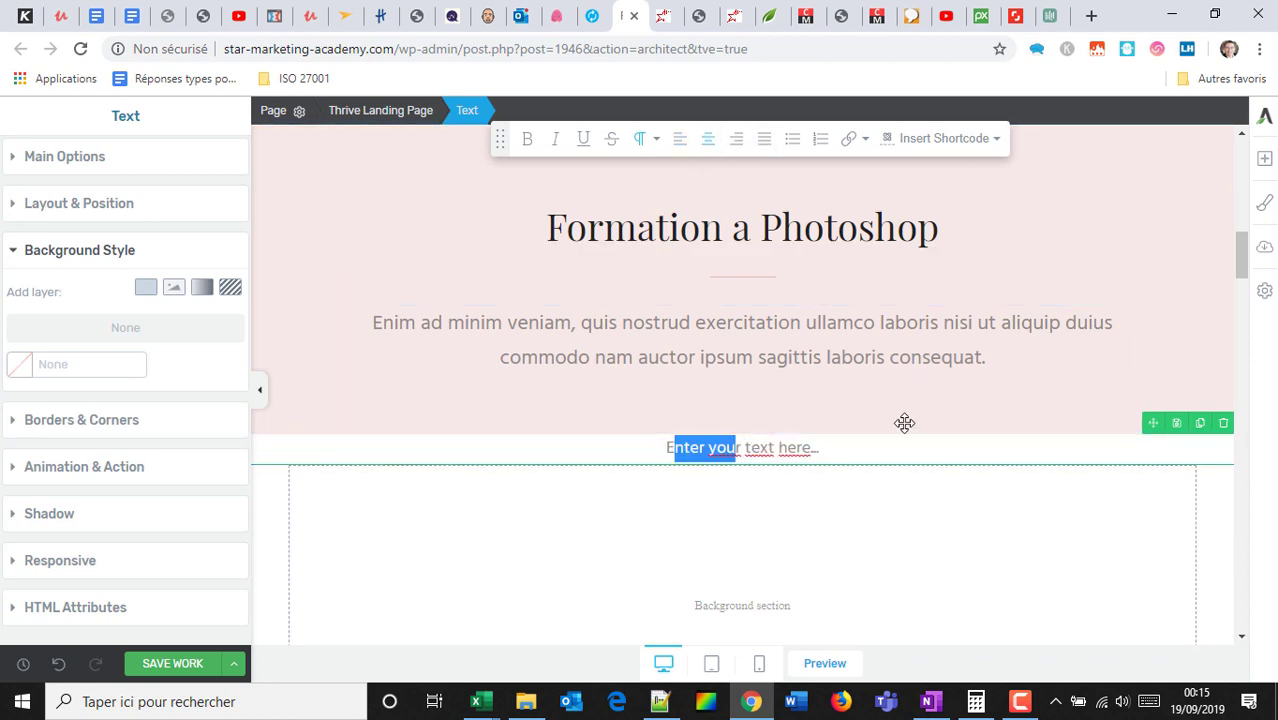
text(module 1)
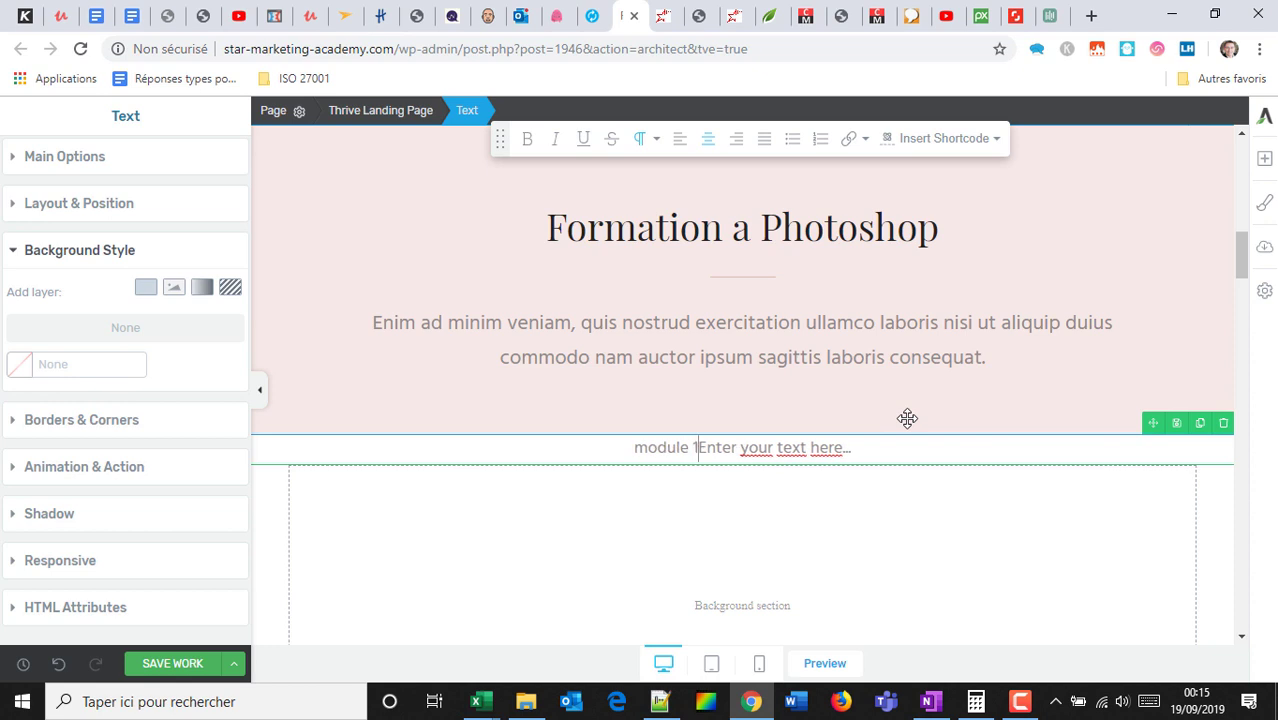
text( -)
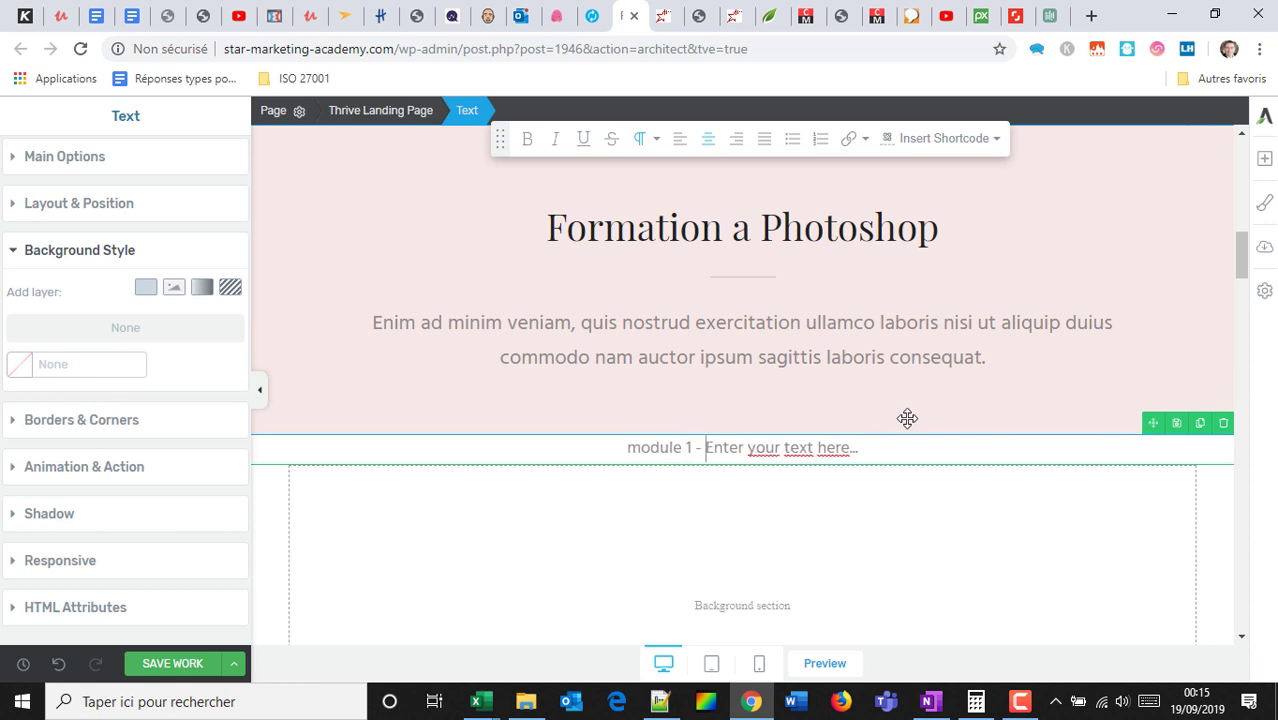
click(806, 487)
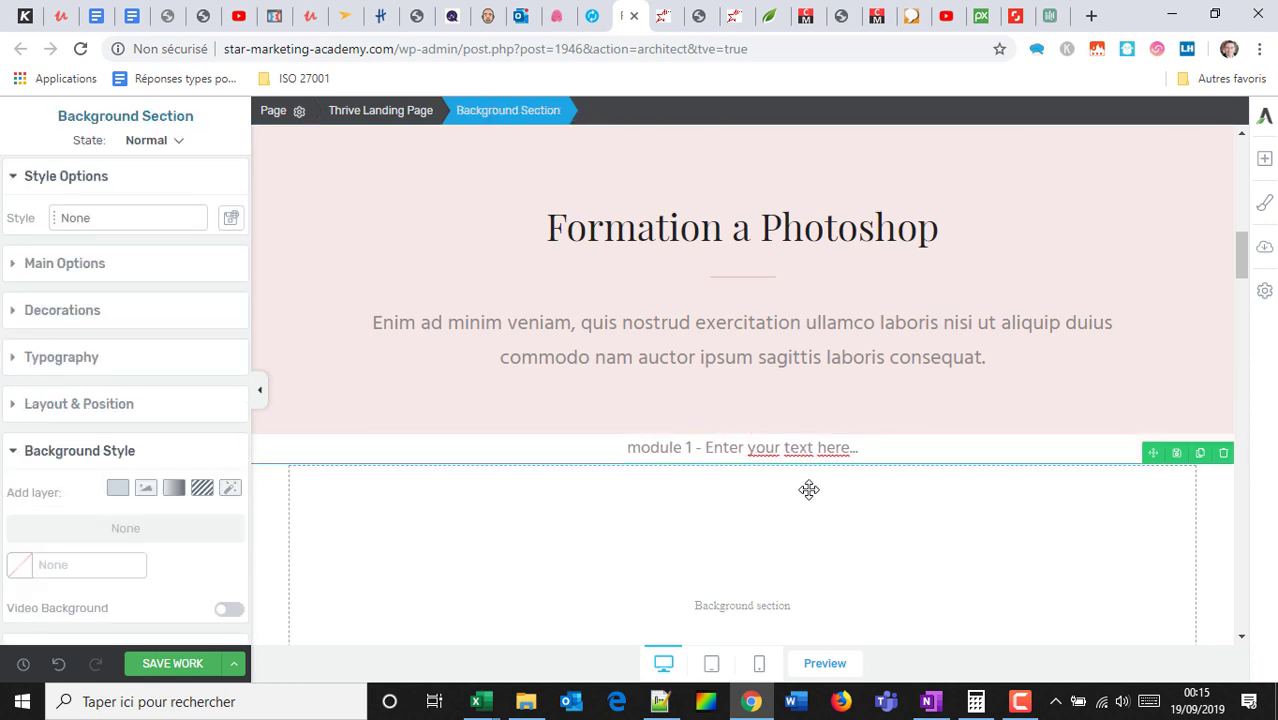
Drag a Video element from the elements list to below the module 1 text line.
click(1264, 158)
scroll(1190, 405, down, 3)
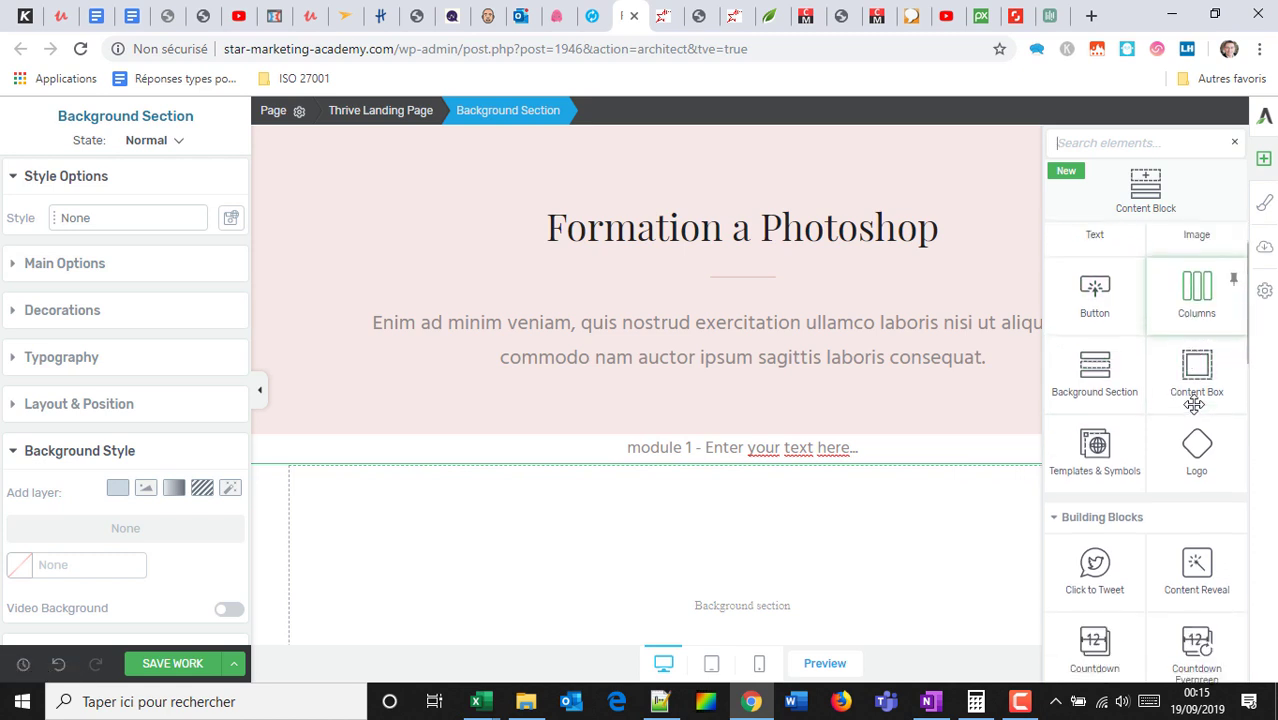
scroll(1170, 486, down, 1)
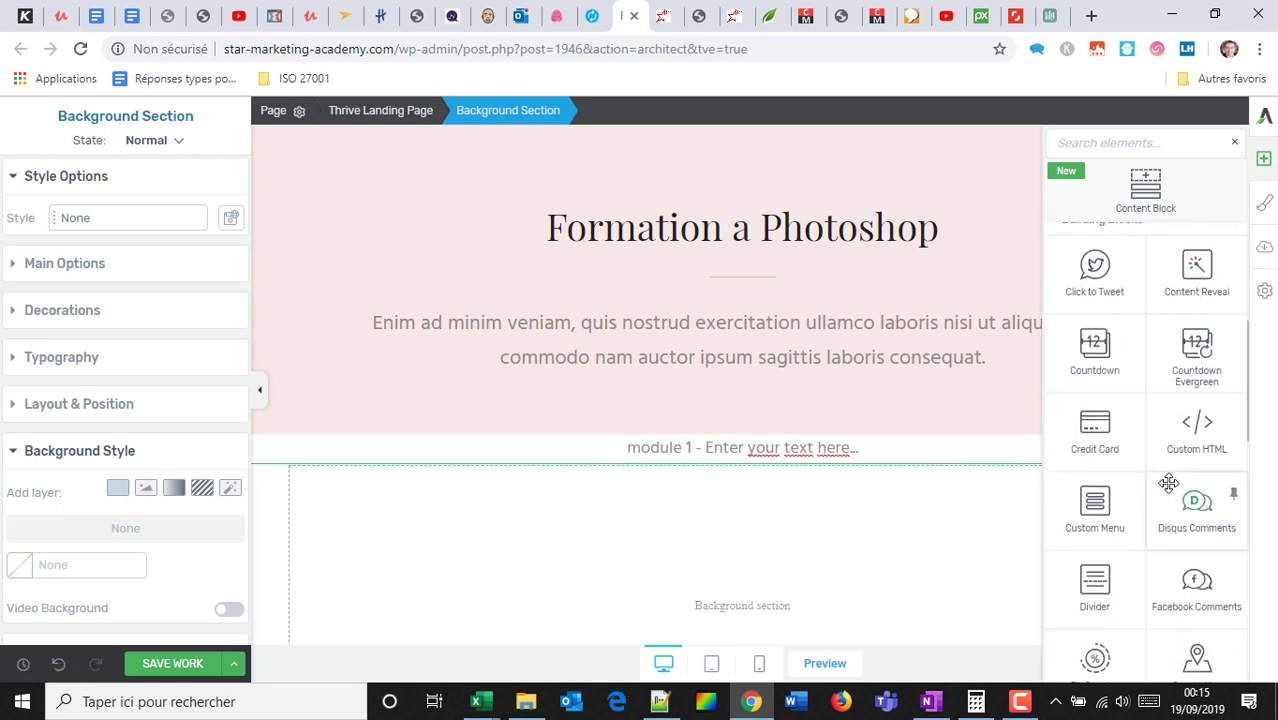
scroll(1147, 374, down, 2)
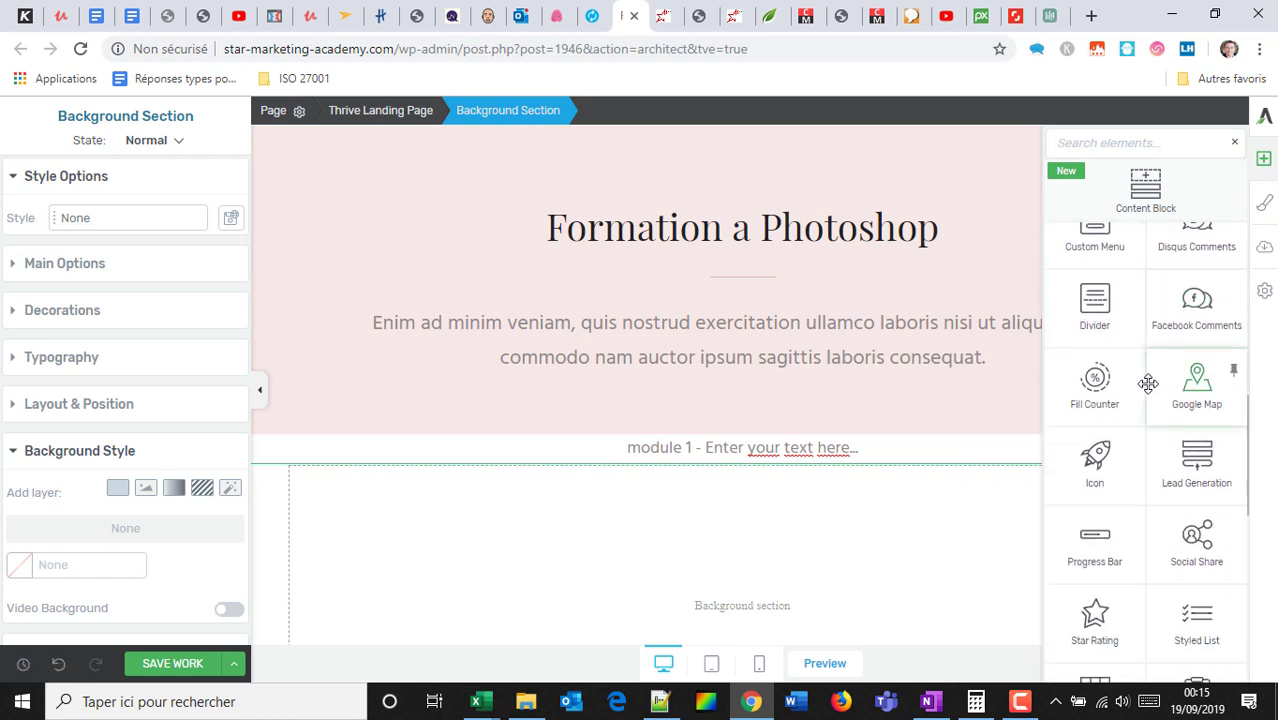
scroll(1155, 380, up, 6)
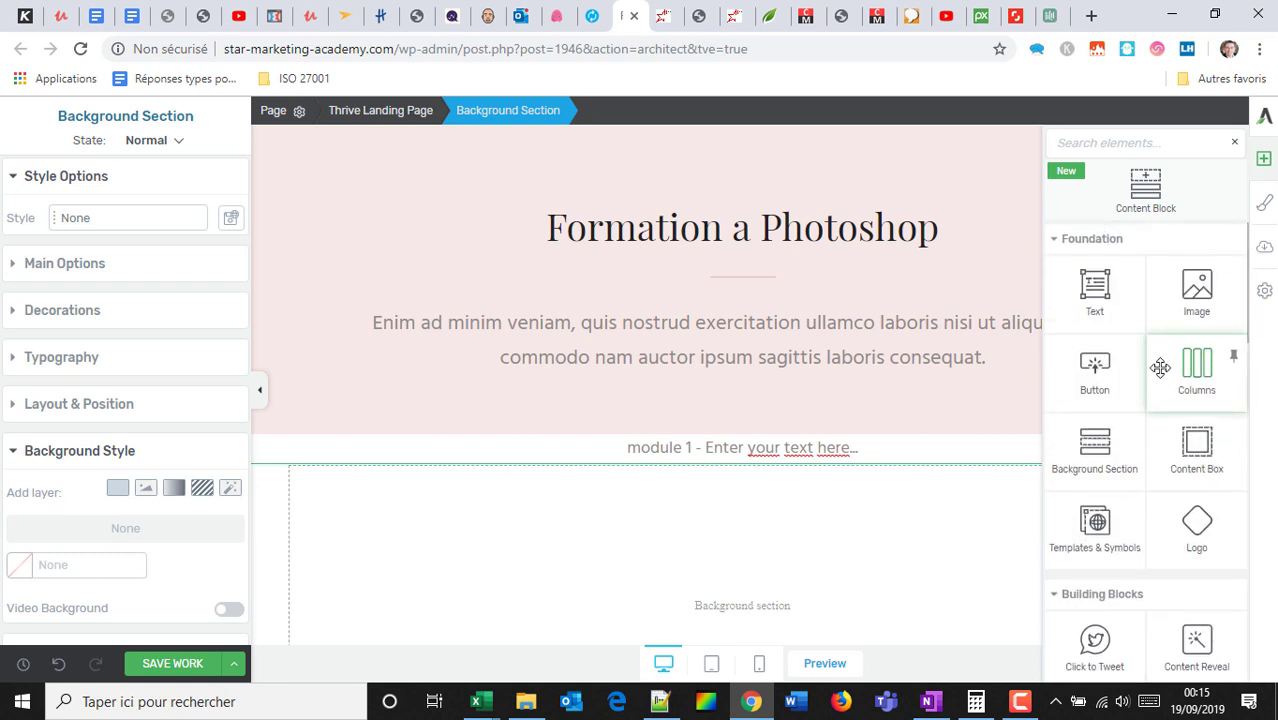
scroll(1157, 389, down, 3)
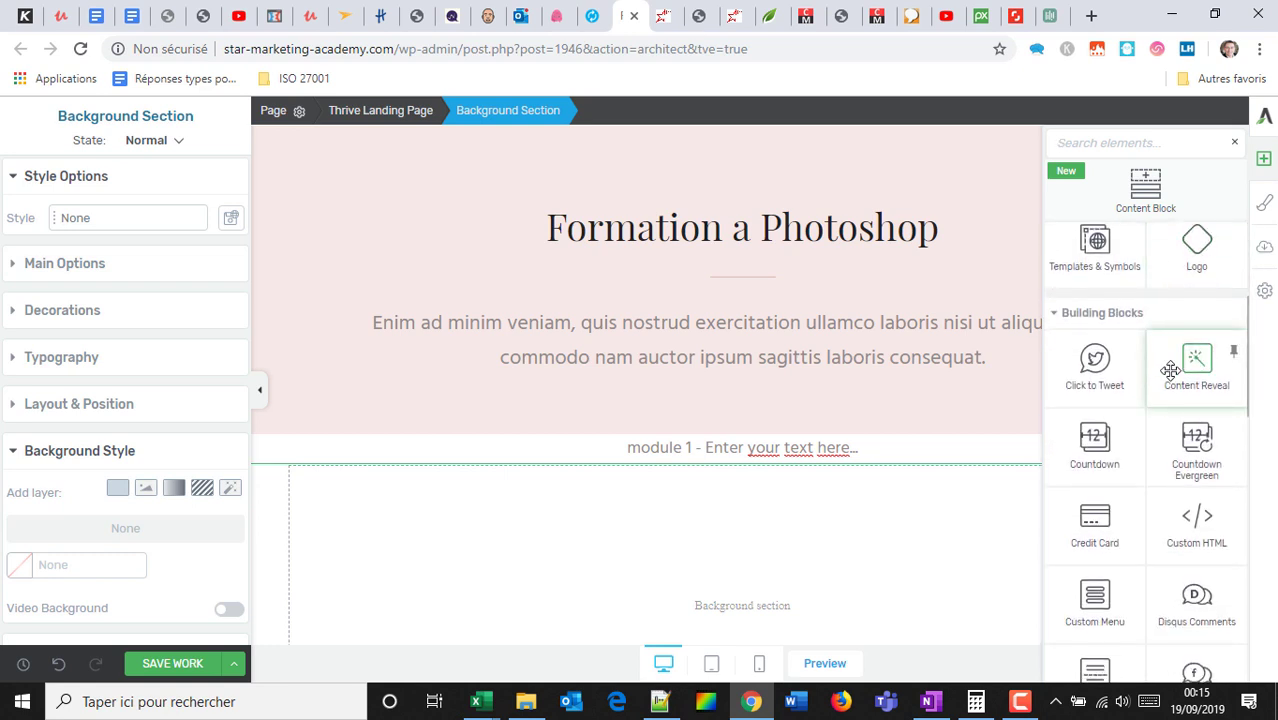
scroll(1182, 360, down, 3)
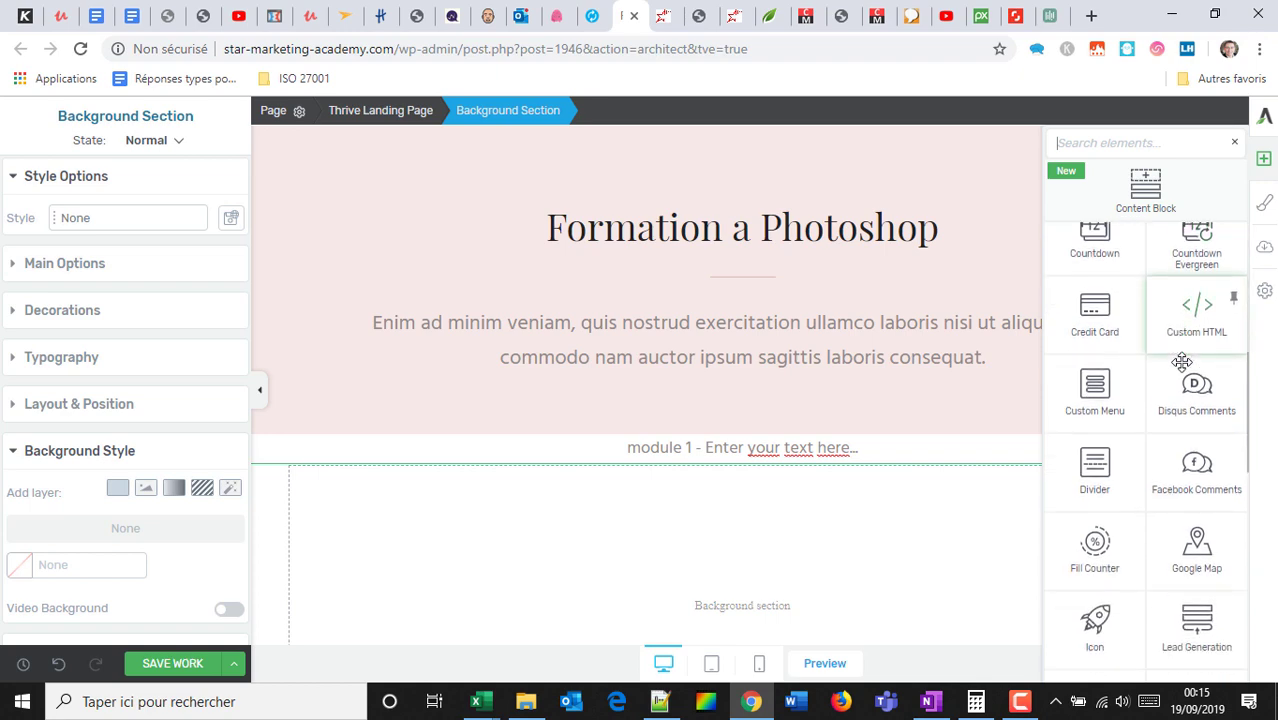
scroll(1182, 365, down, 5)
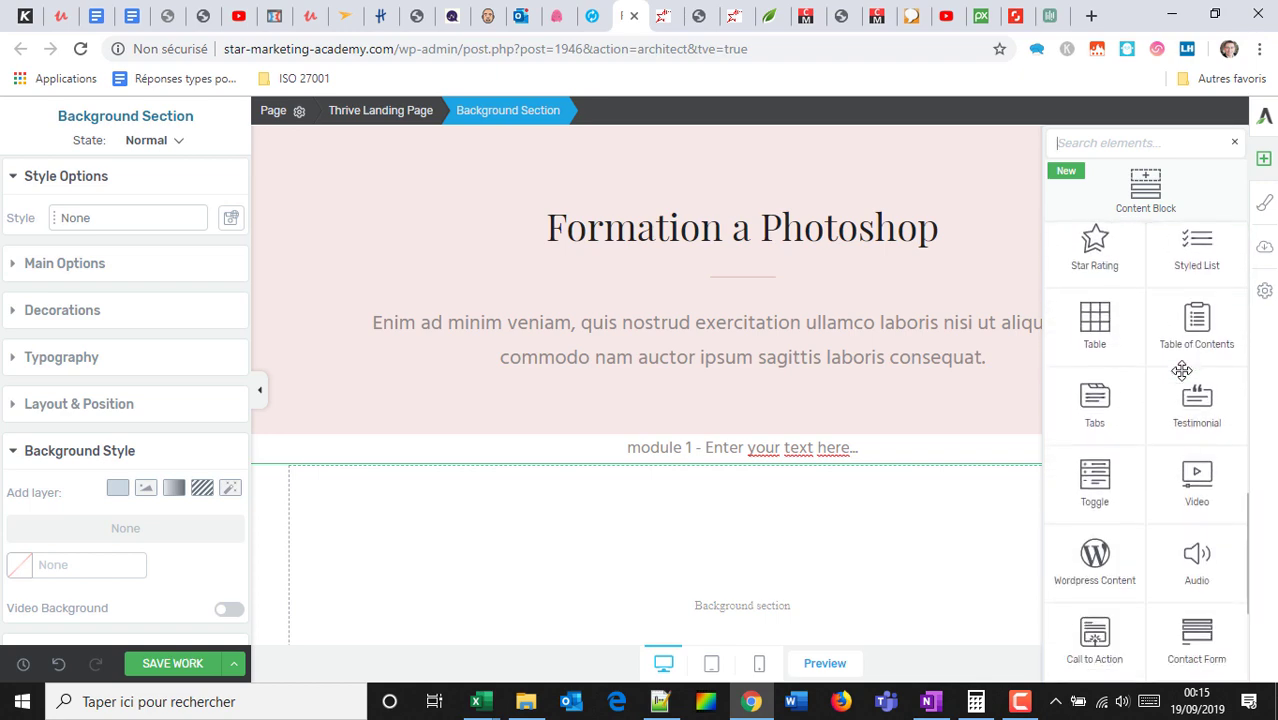
drag(1212, 465, 793, 477)
Copy the link address of a recommended YouTube video and return to the editor.
click(946, 15)
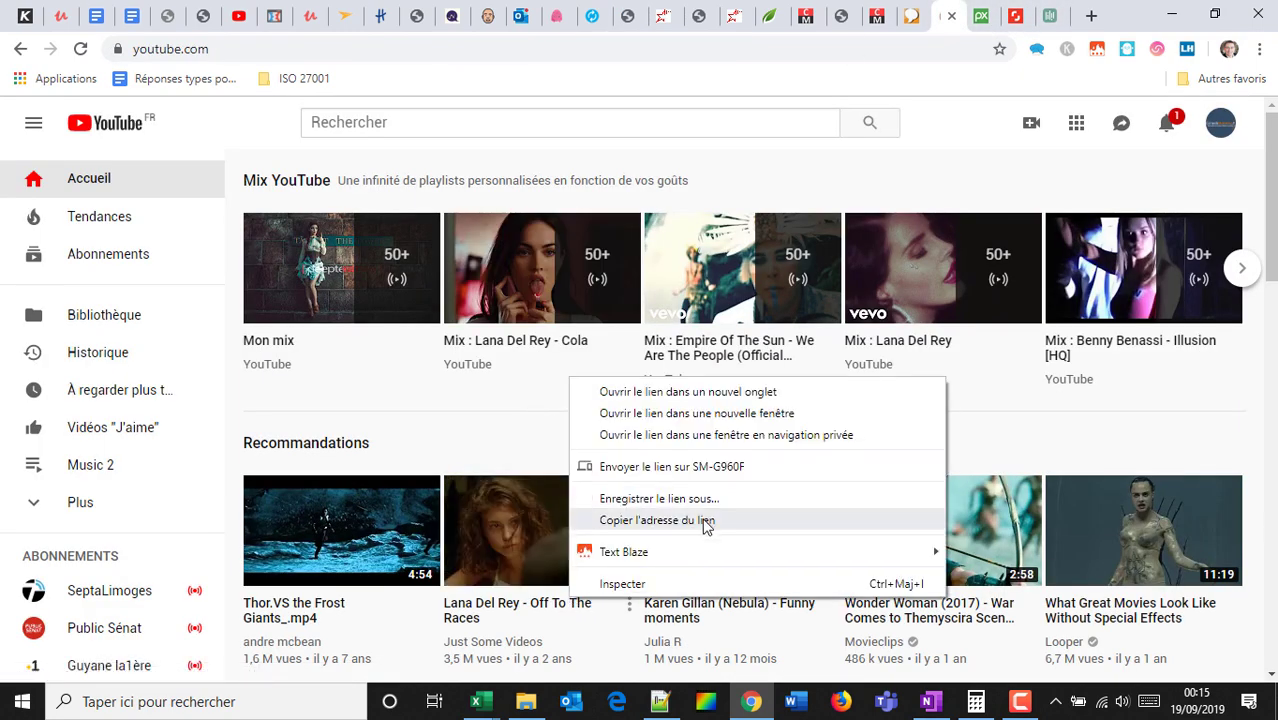
click(702, 520)
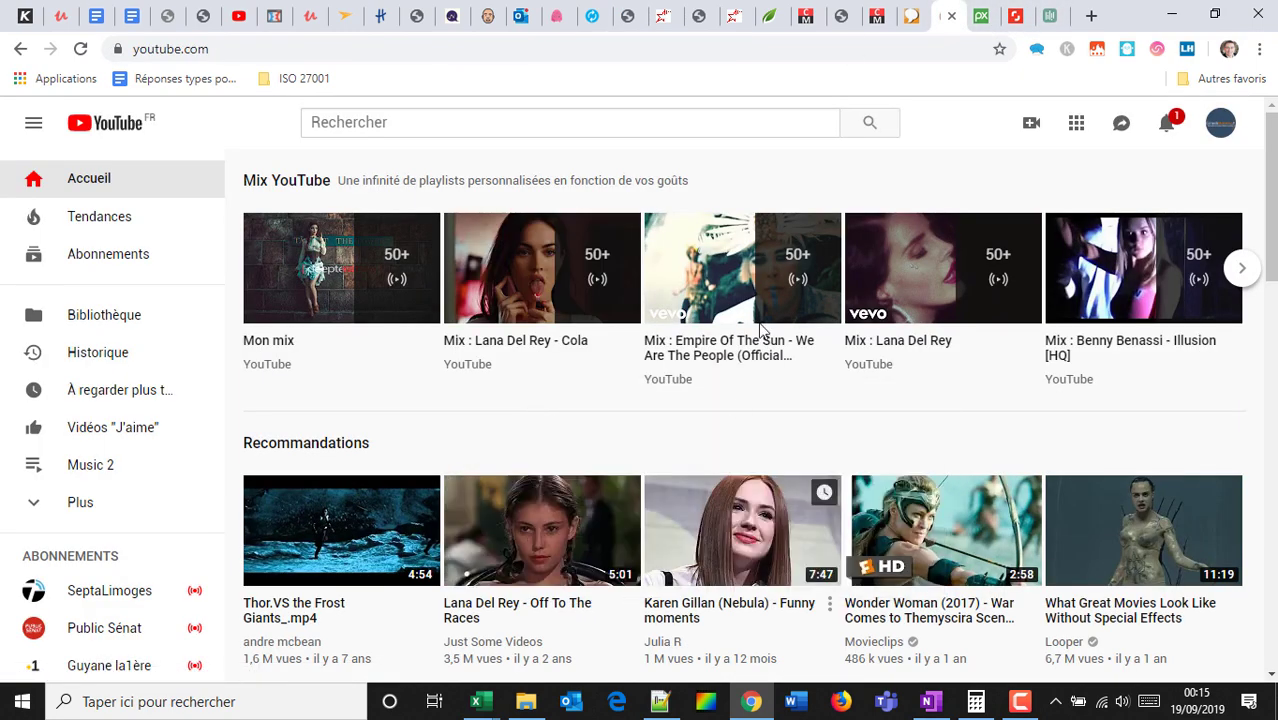
click(624, 16)
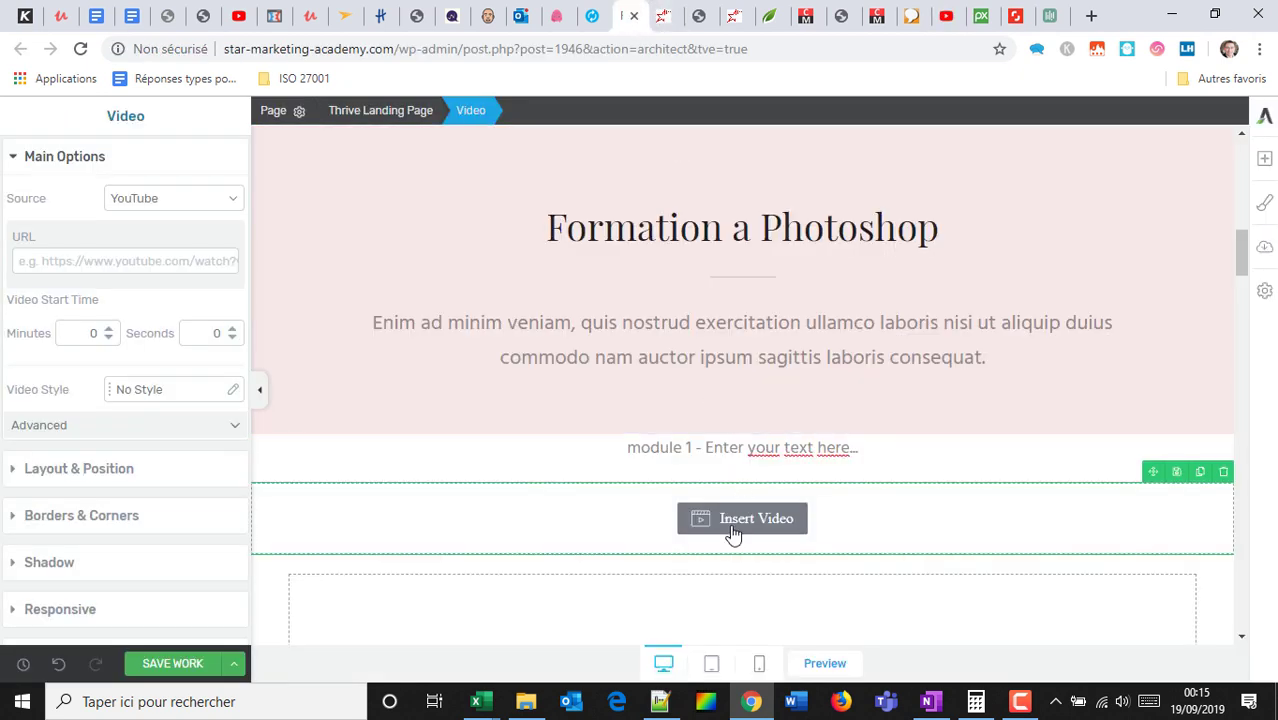
Paste the copied YouTube link into the video element's URL field.
click(165, 267)
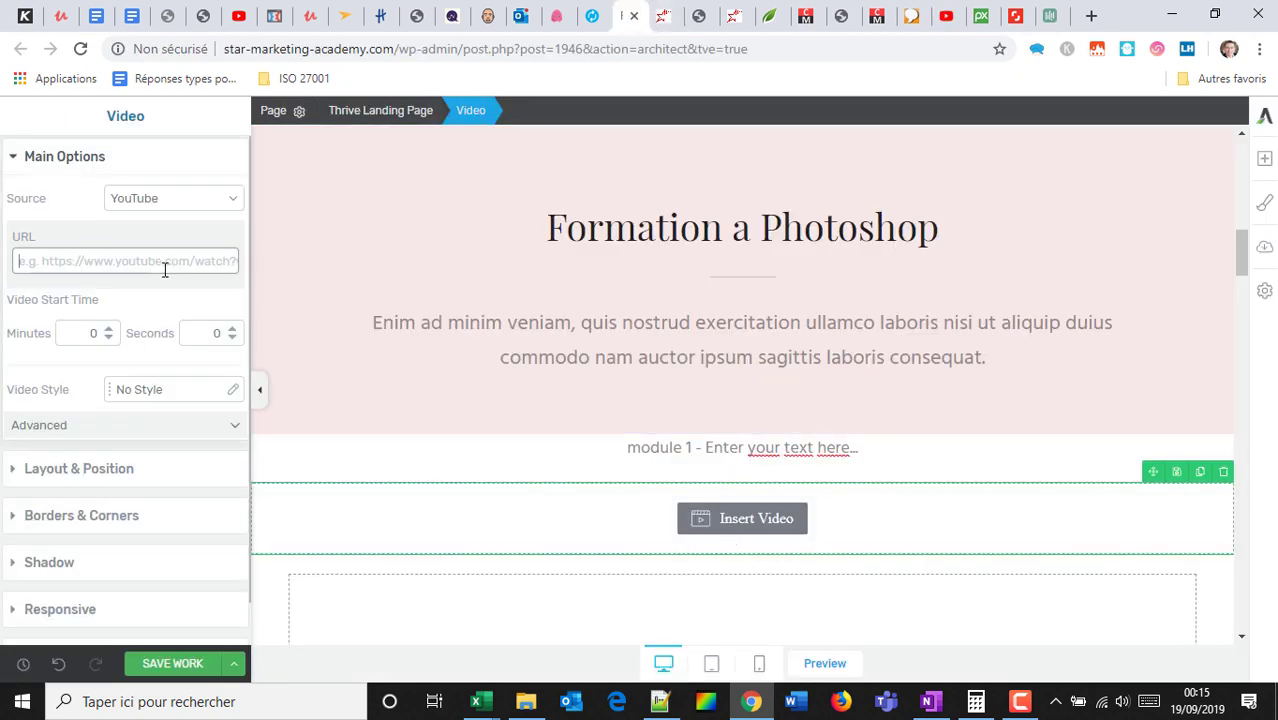
key(ctrl+v)
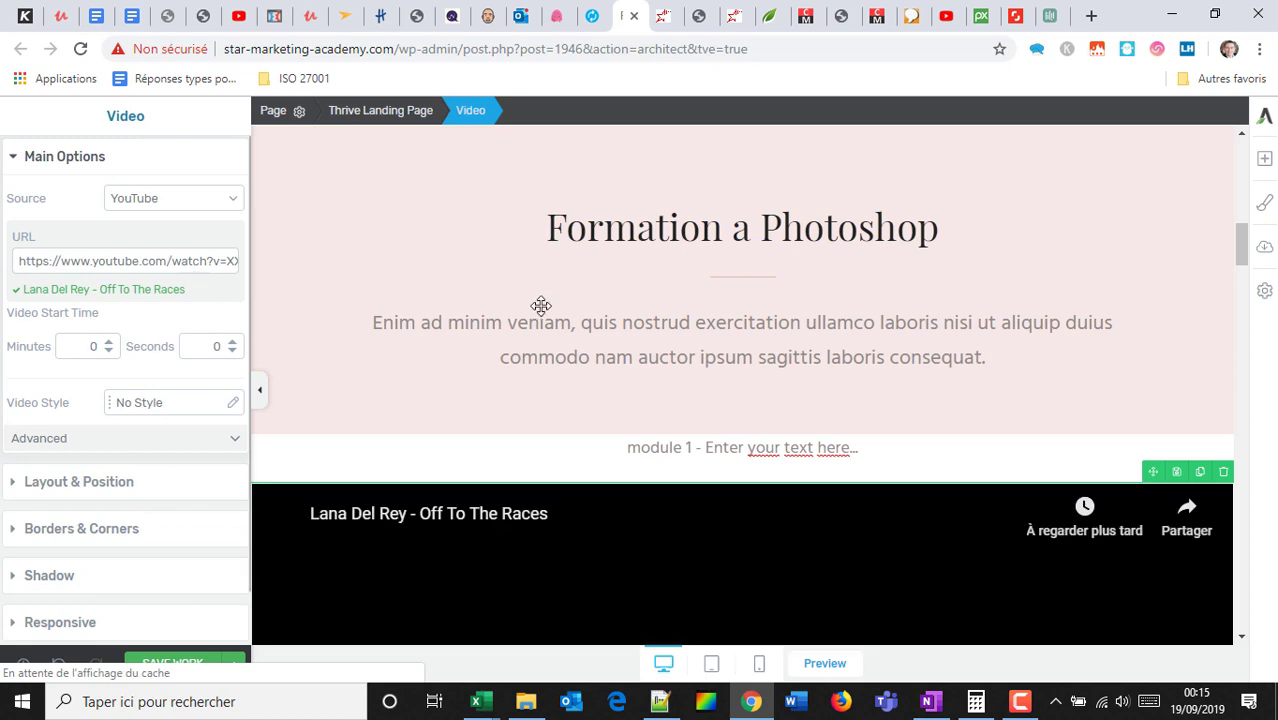
scroll(699, 414, down, 2)
scroll(116, 462, down, 1)
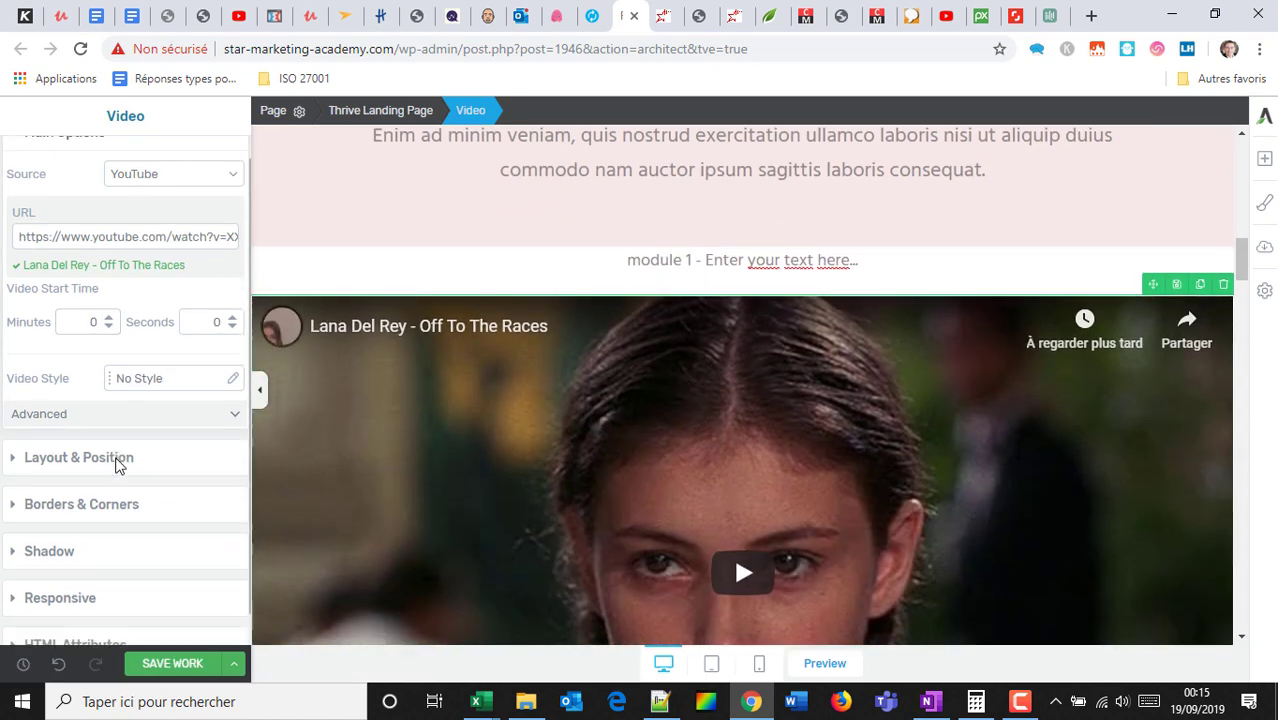
scroll(118, 464, down, 1)
Centre the video with auto side margins and give it 80 px left and right padding.
click(86, 428)
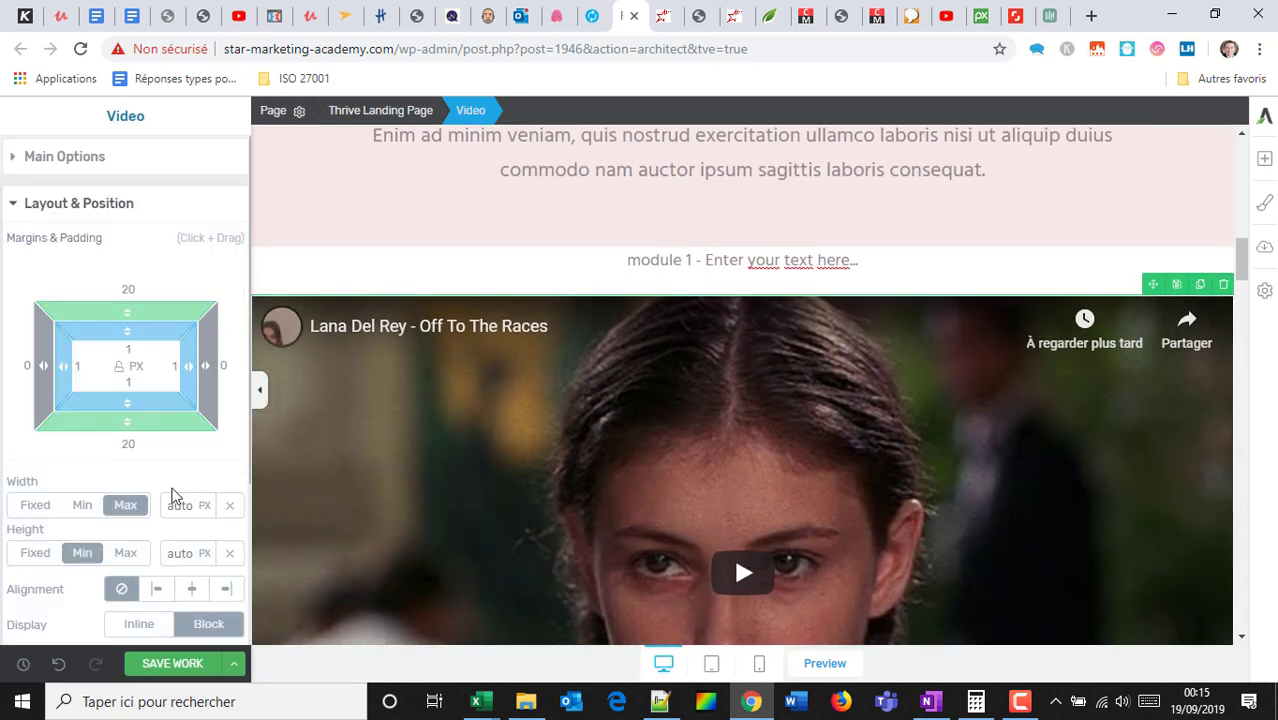
click(193, 597)
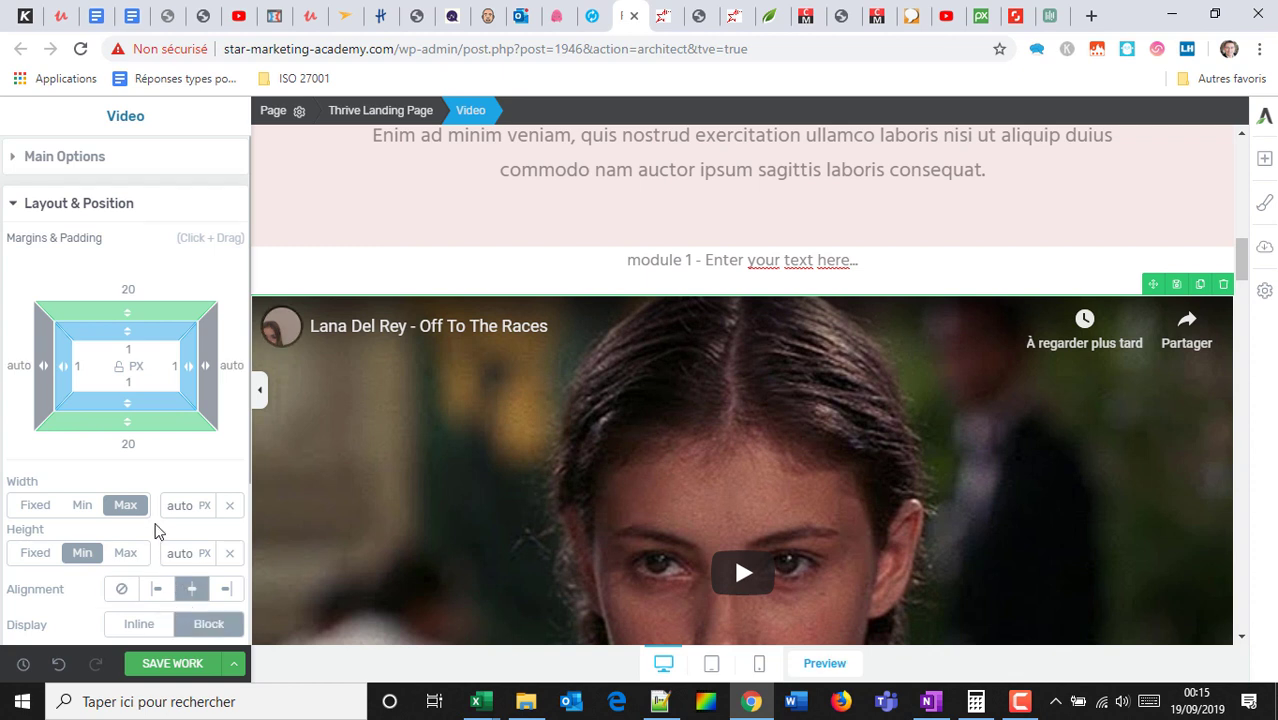
scroll(138, 408, down, 1)
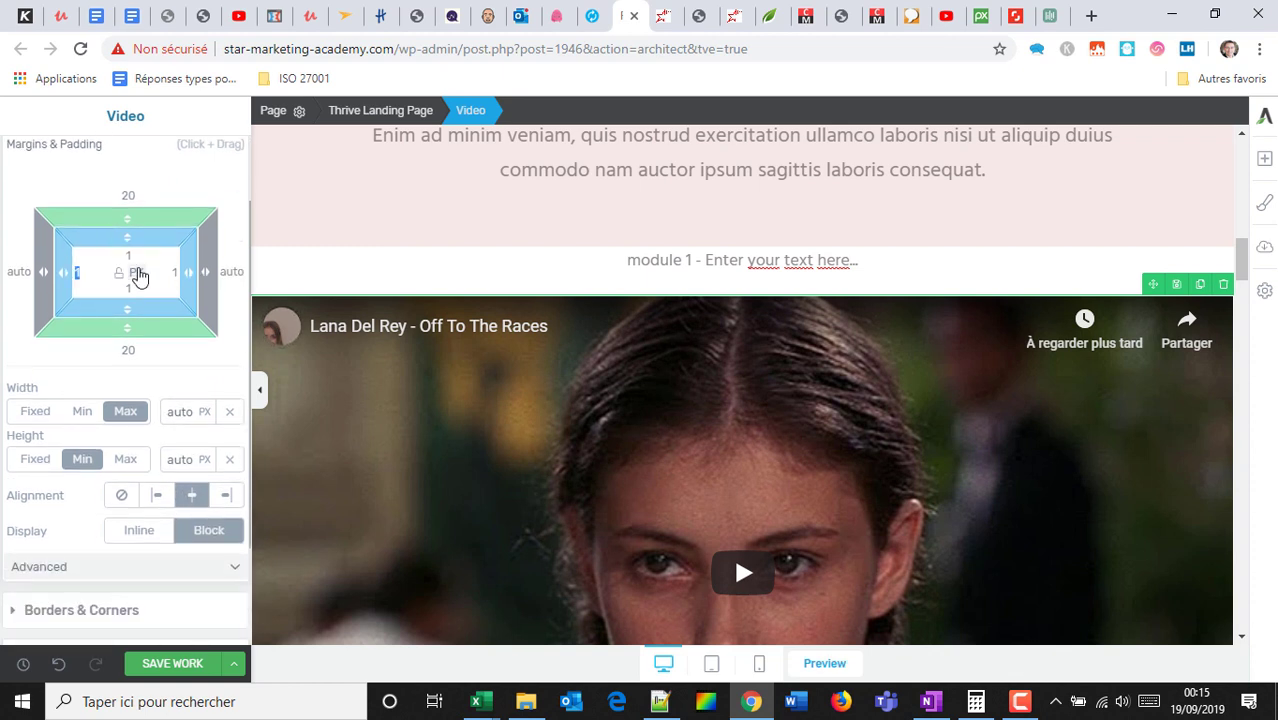
text(30)
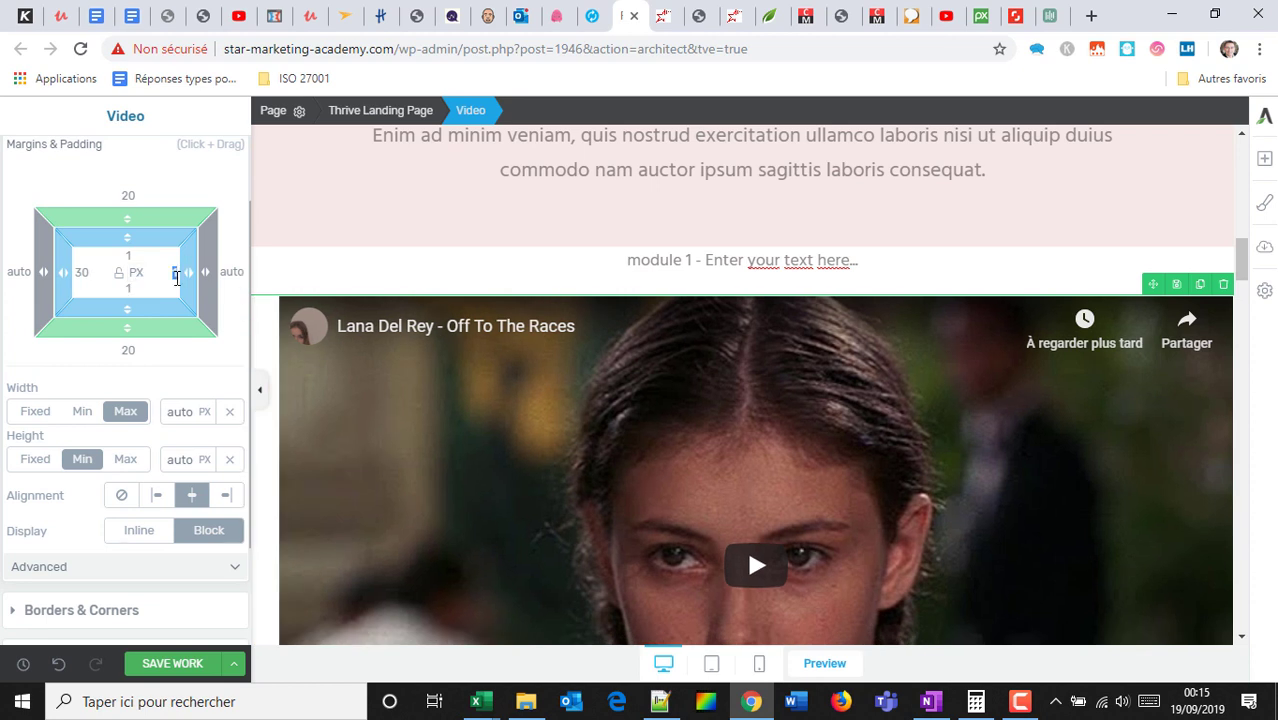
text(80)
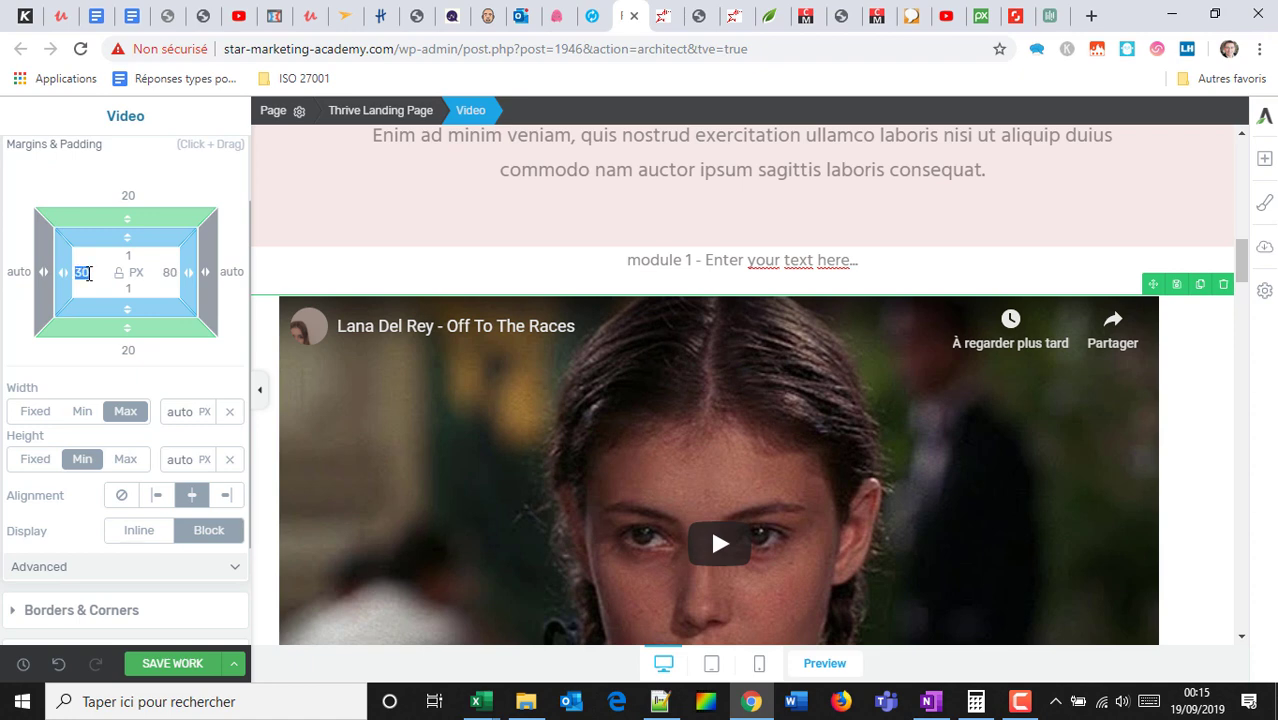
text(80)
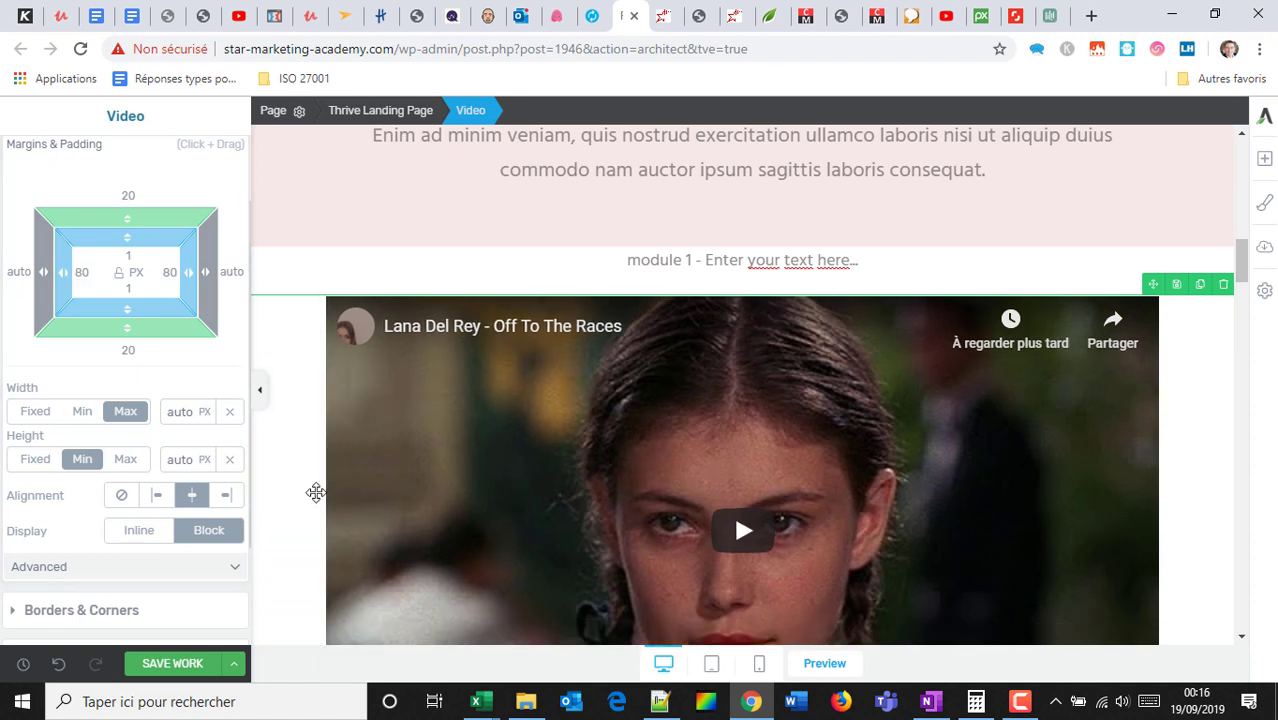
scroll(422, 491, up, 1)
Make the module 1 text line bold and enlarge it to 57 px.
click(633, 369)
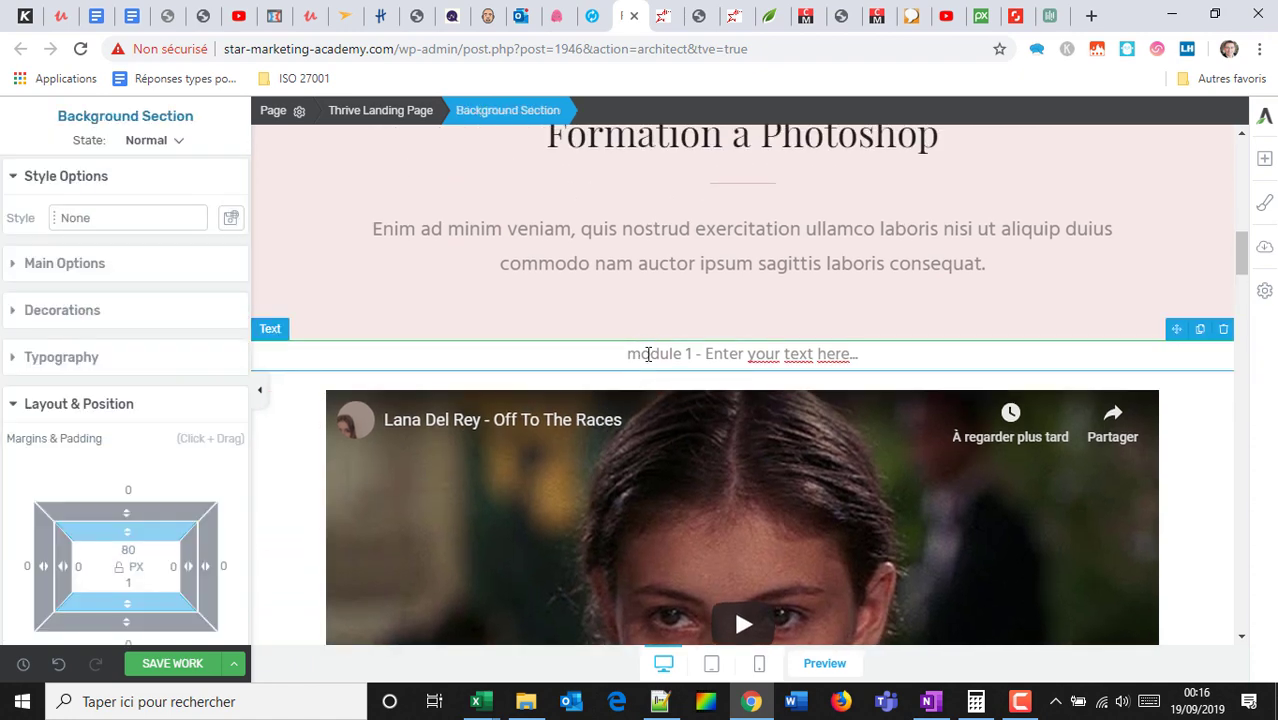
click(648, 354)
drag(628, 358, 929, 352)
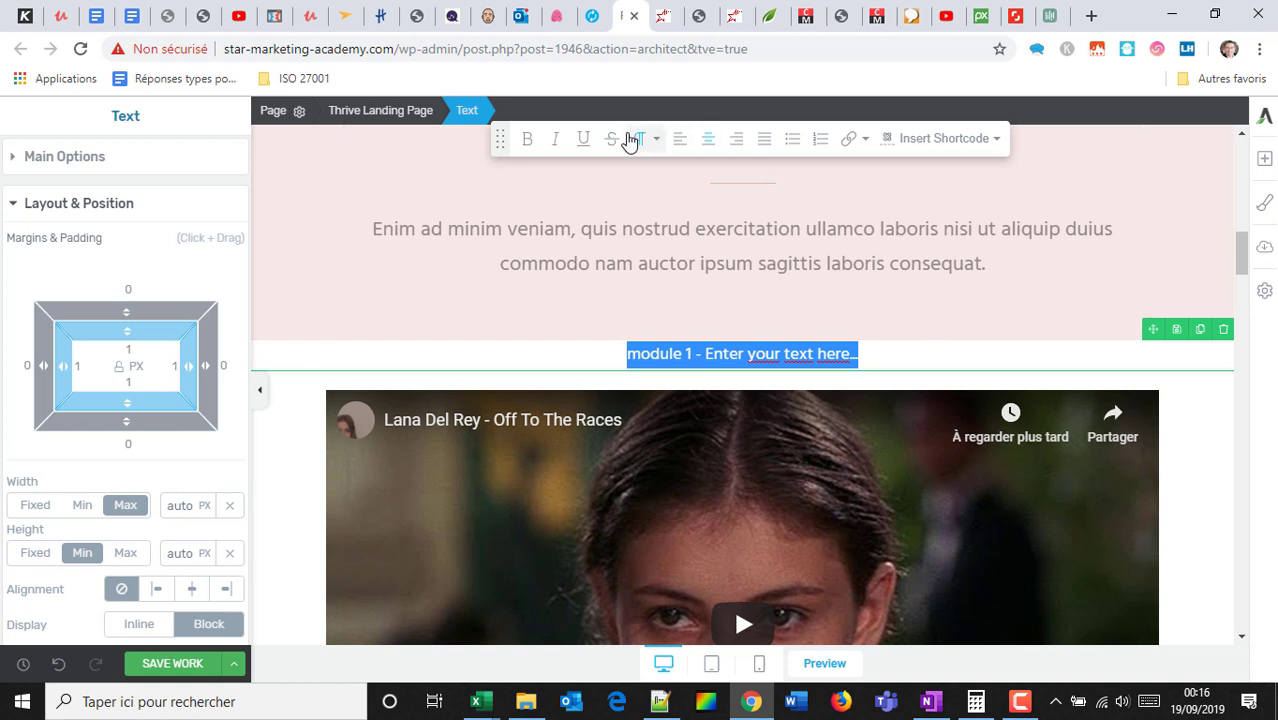
click(526, 145)
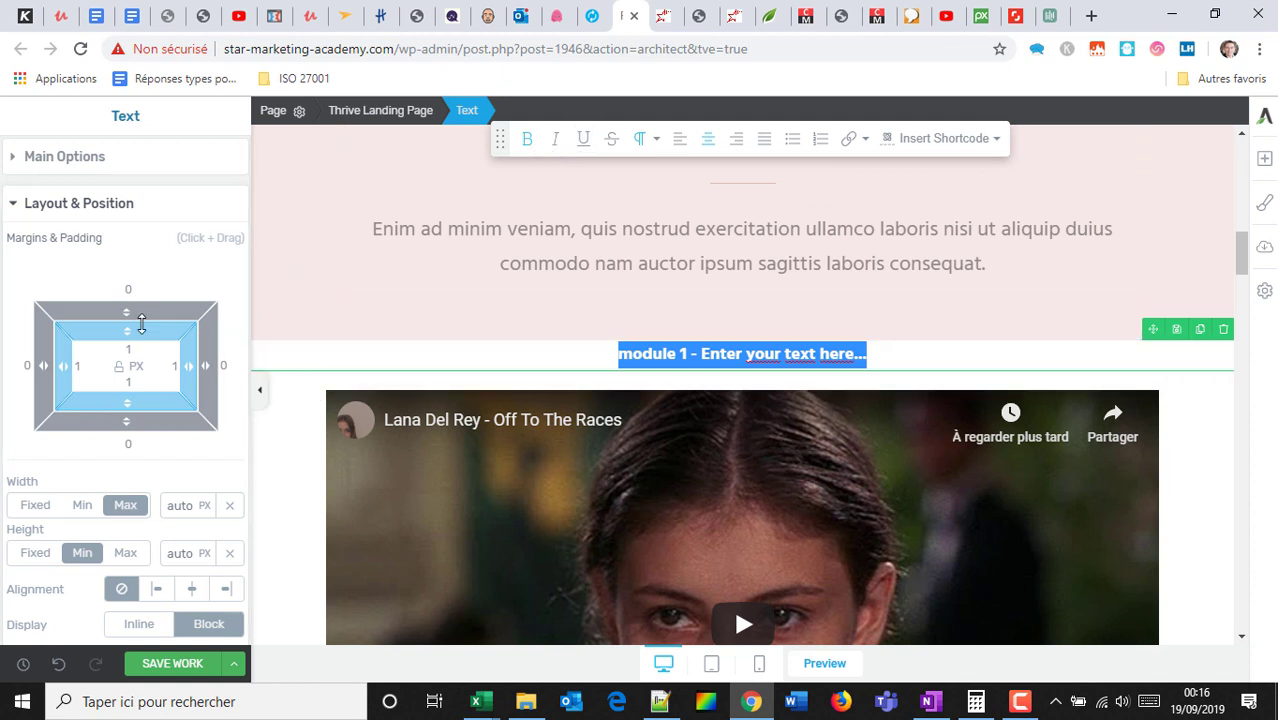
click(90, 158)
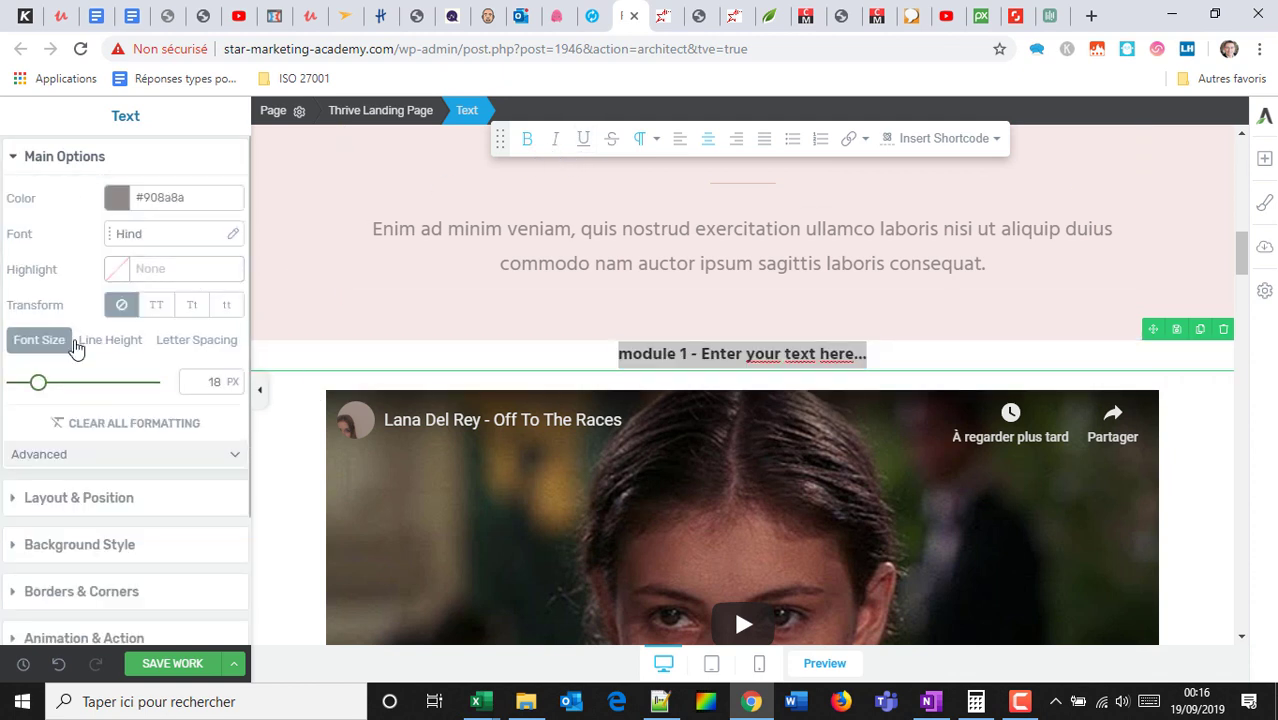
drag(40, 386, 92, 384)
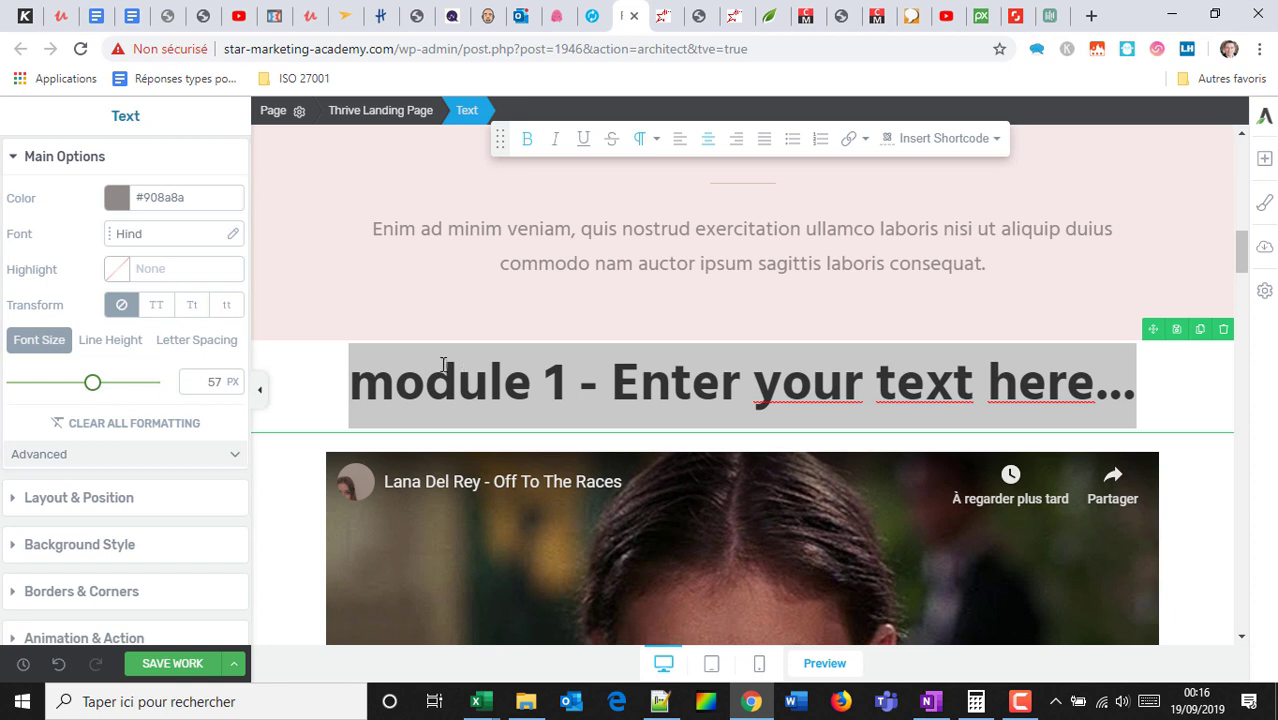
Capitalise the first letter so the line reads 'Module 1 - Enter your text here...'.
click(385, 380)
key(BackSpace)
text(M)
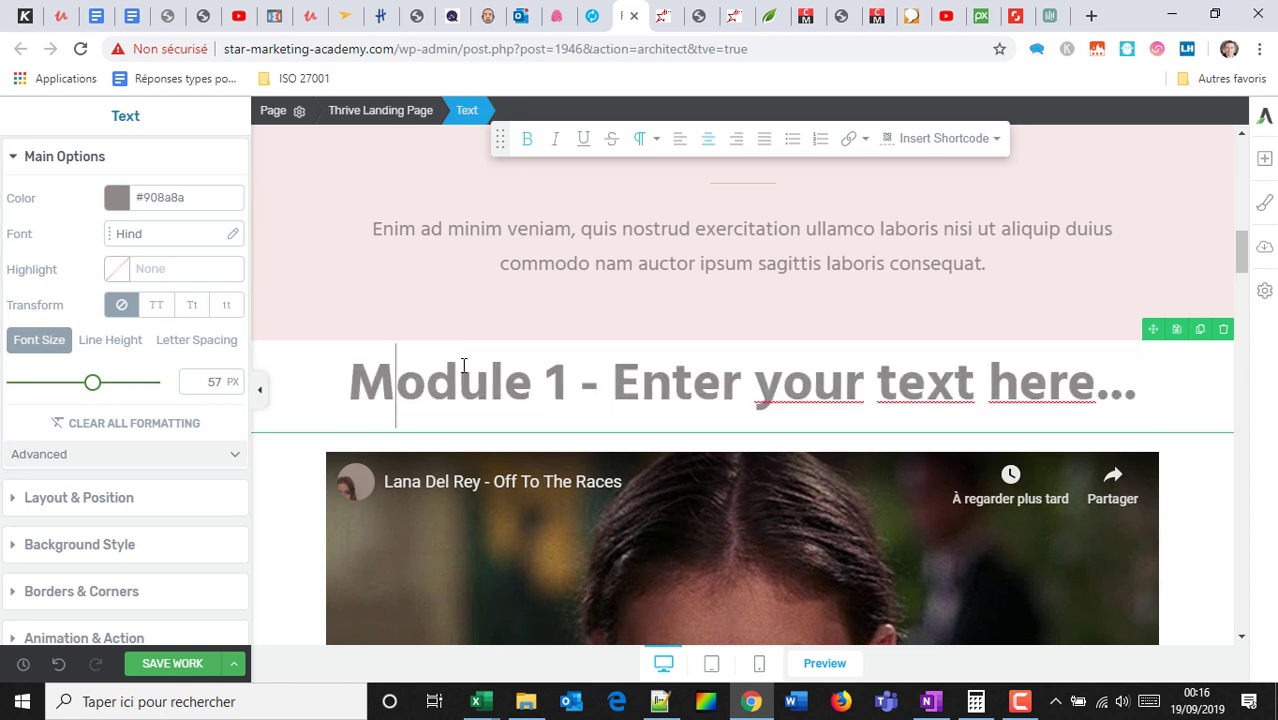
click(1264, 158)
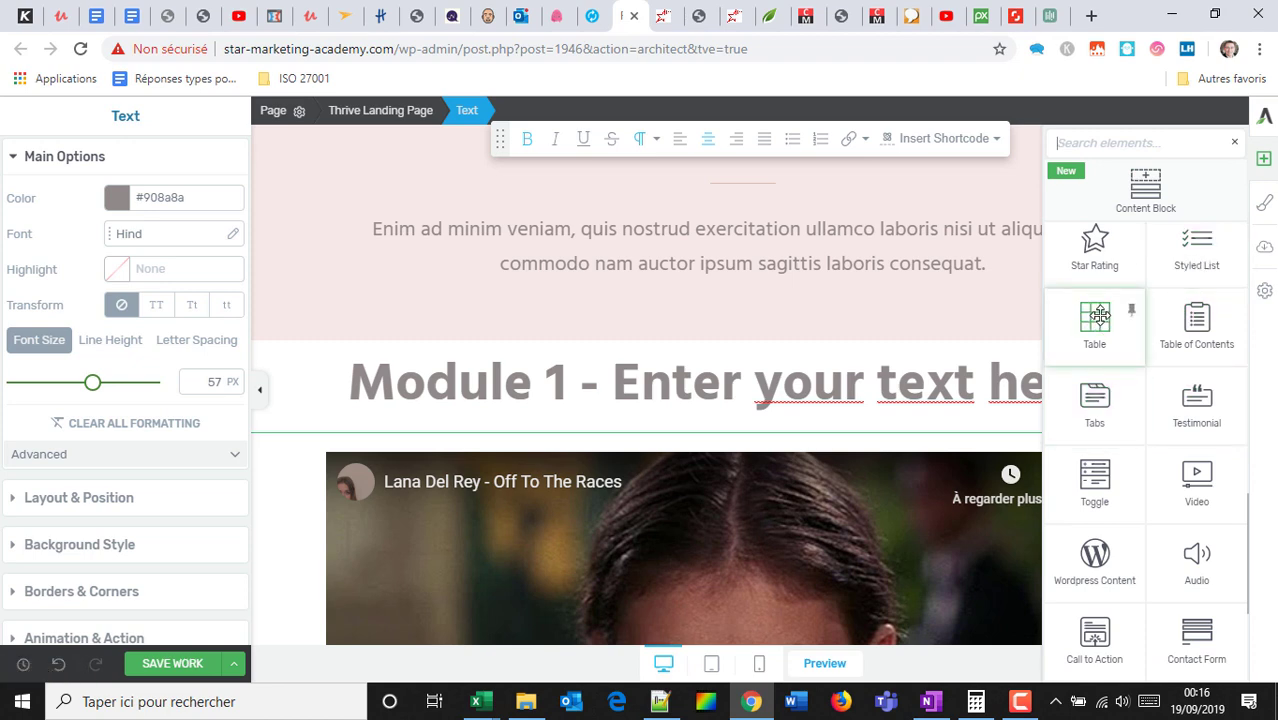
Insert a Tabs element between the Module 1 heading and the video.
drag(1095, 408, 810, 440)
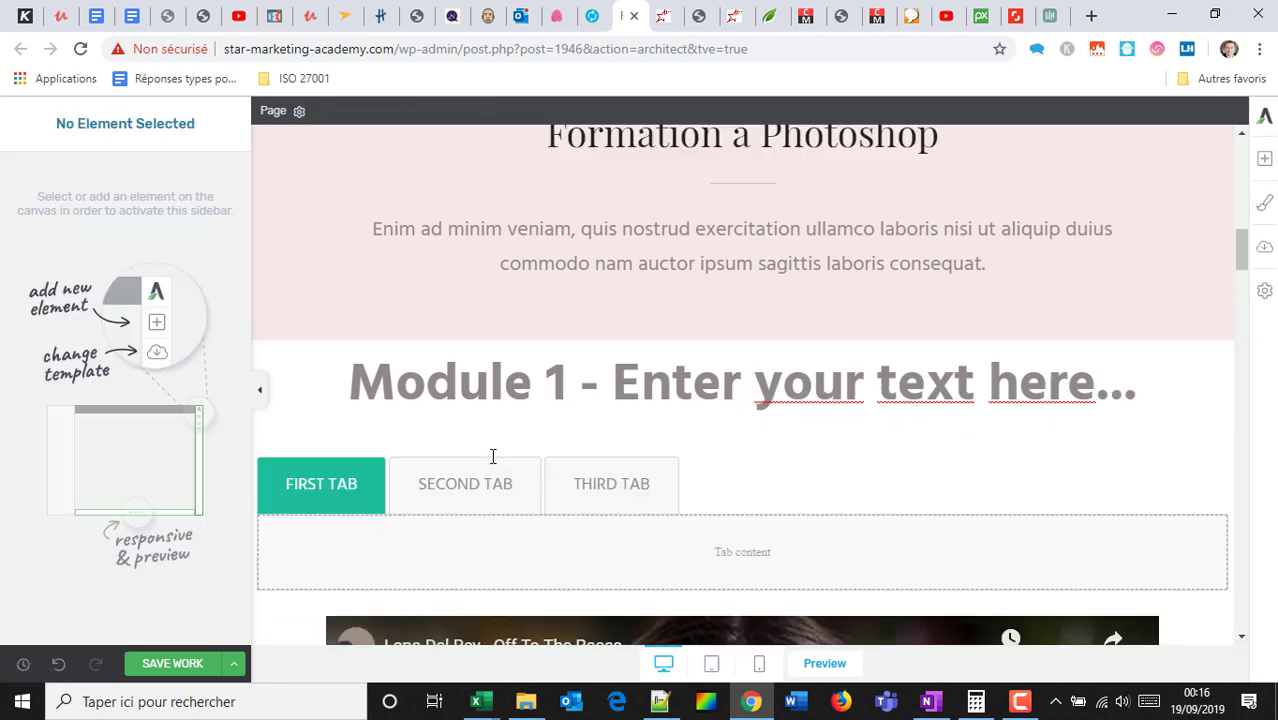
click(1264, 158)
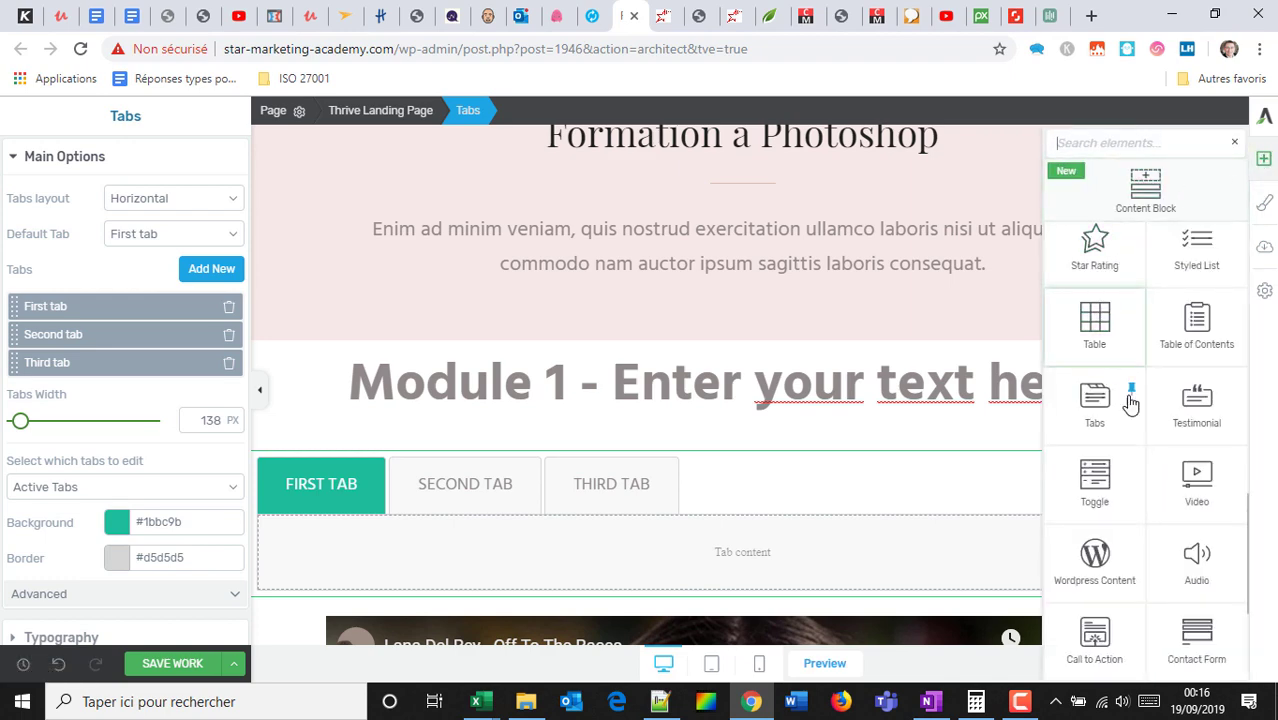
scroll(1110, 350, up, 10)
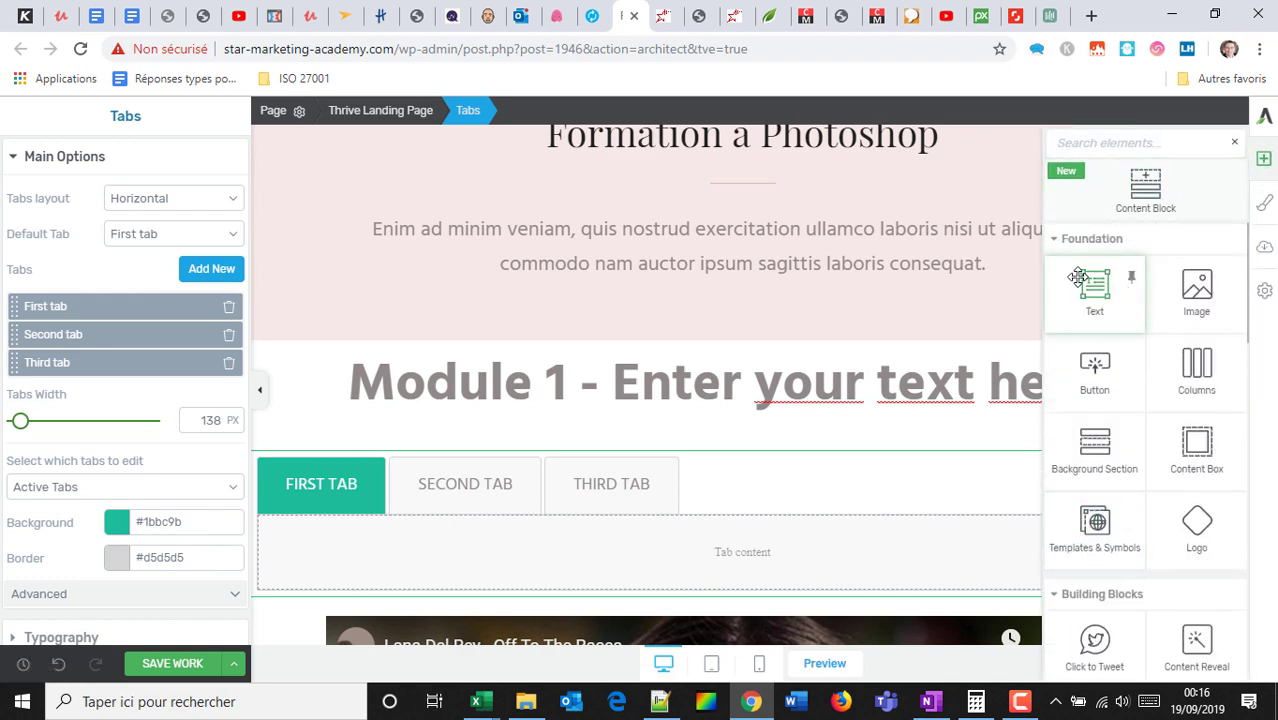
Add a text box inside the first tab containing 'sdfsdfsdf'.
drag(1078, 278, 500, 530)
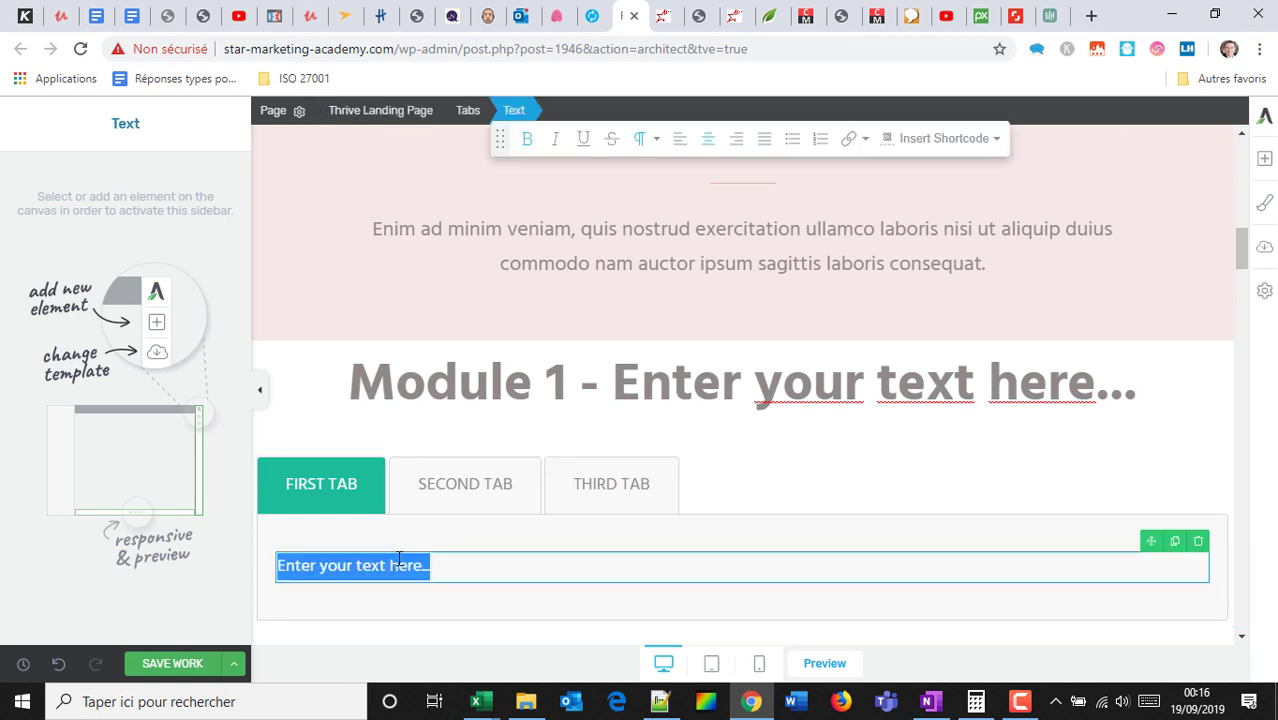
click(399, 563)
text(sdfsd)
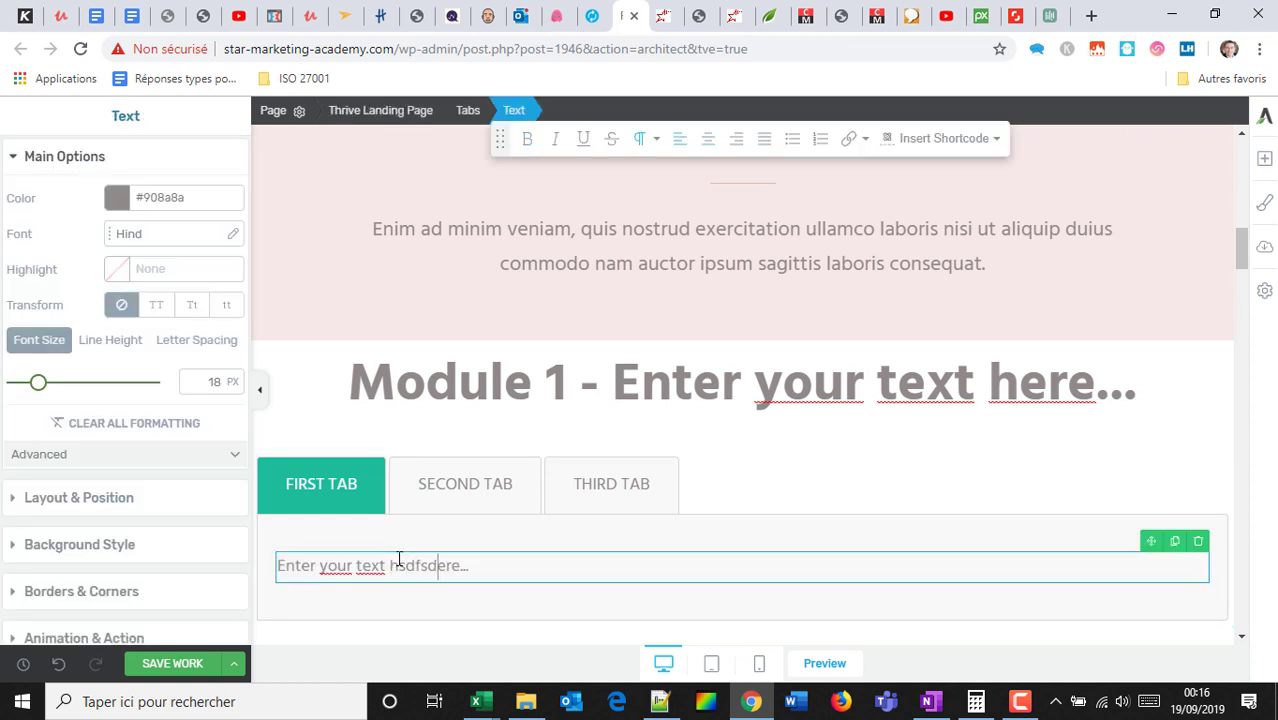
text(fsdf)
Rename the first tab's label to 'MODULE 1 - BASIQUES'.
click(296, 476)
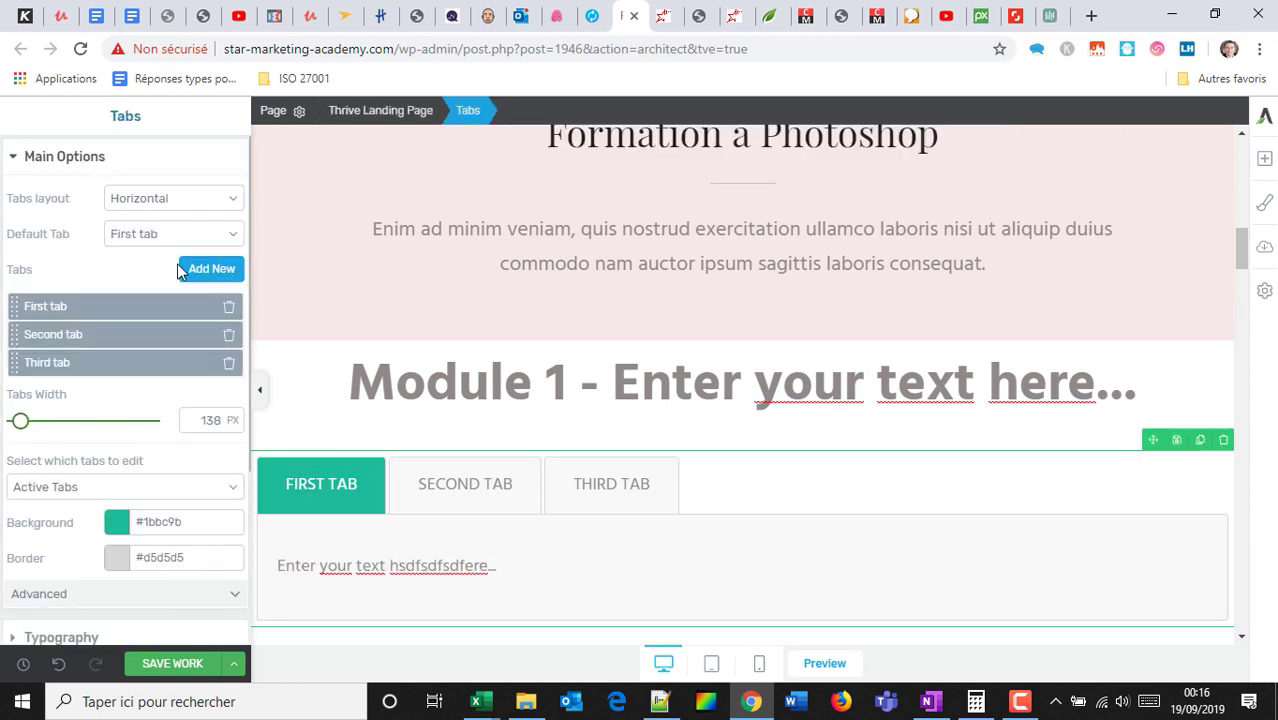
click(321, 484)
click(330, 483)
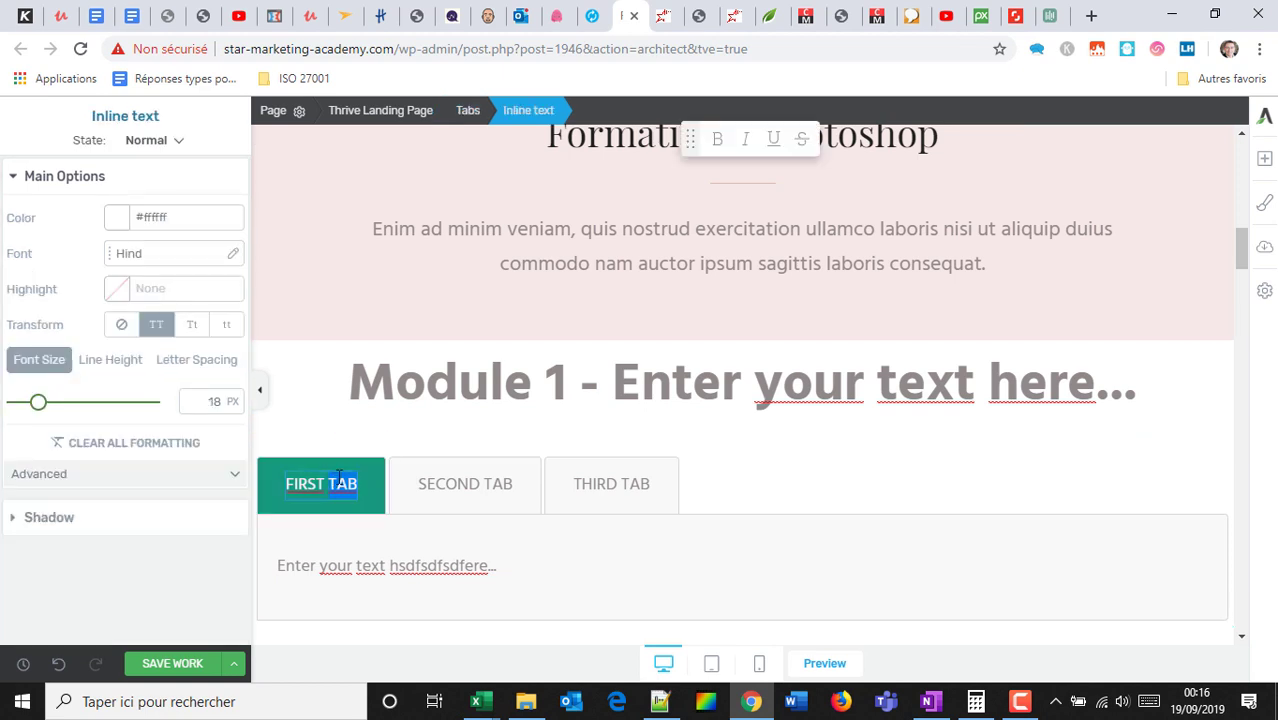
drag(330, 483, 362, 483)
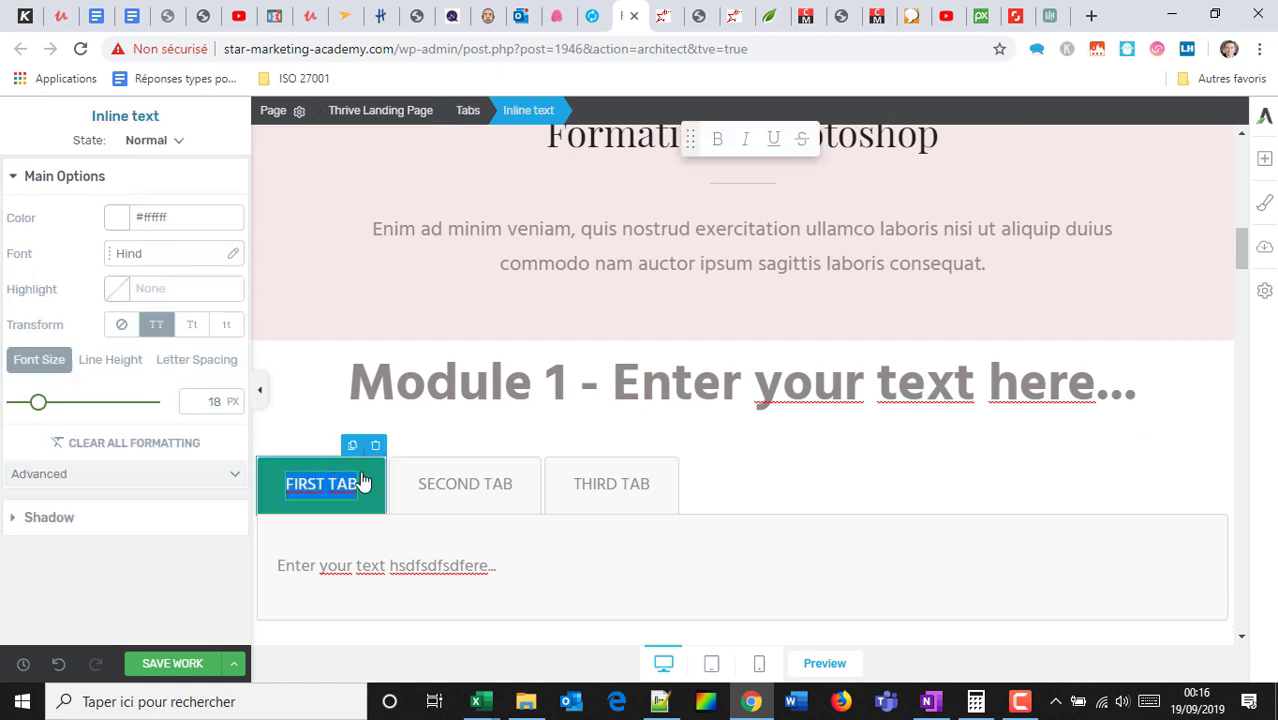
text(MODULE )
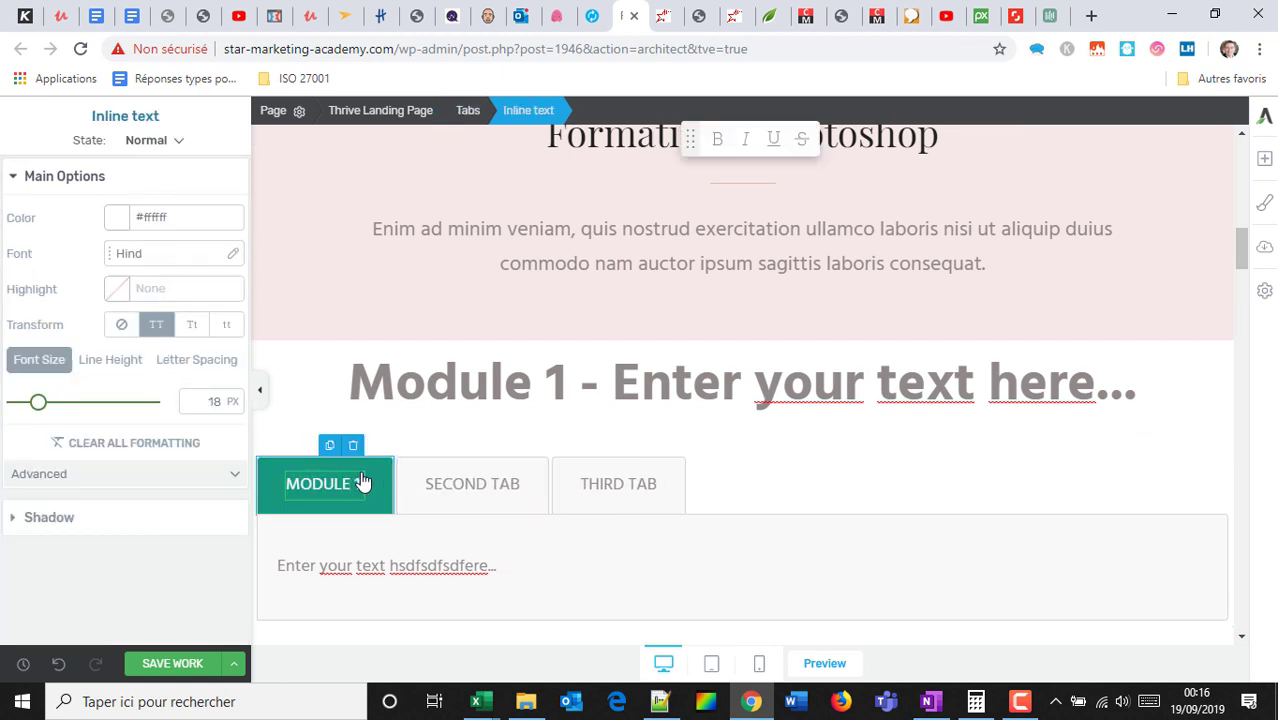
text(1 - BASIQUES)
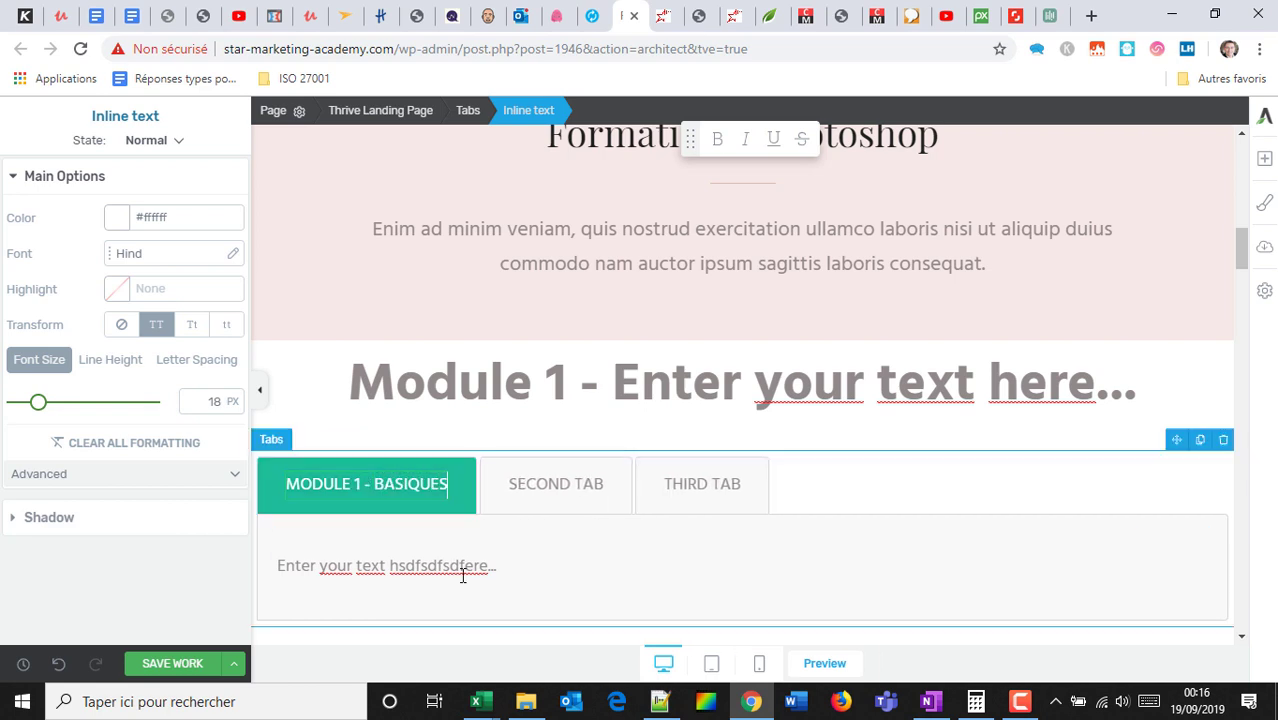
Change the second tab's label to 'MIDULE 2'.
click(519, 485)
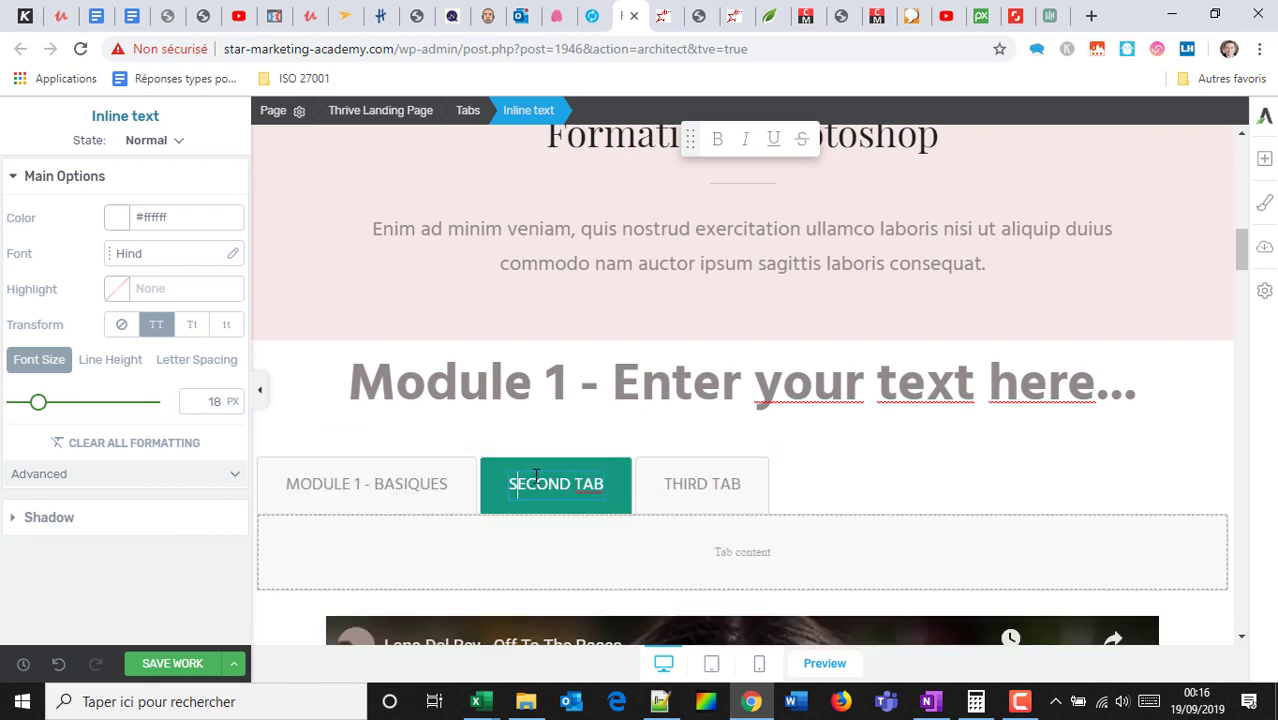
text(MIDULE 2)
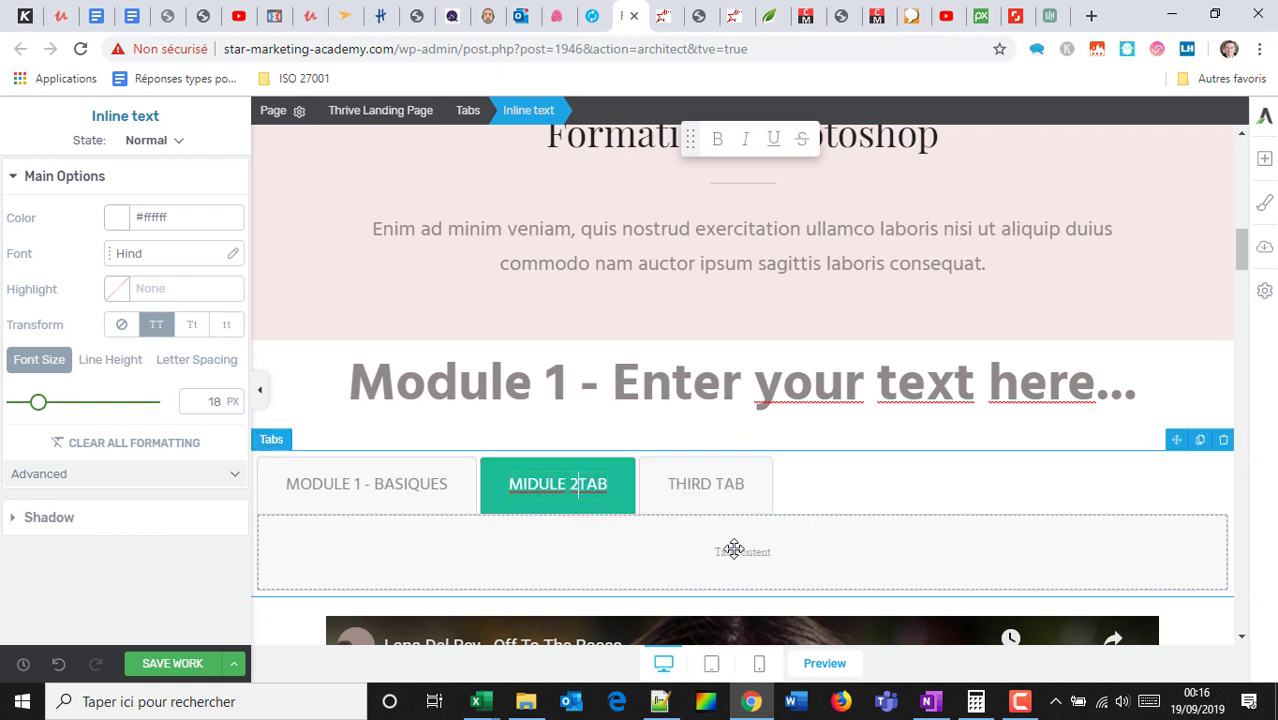
click(1264, 158)
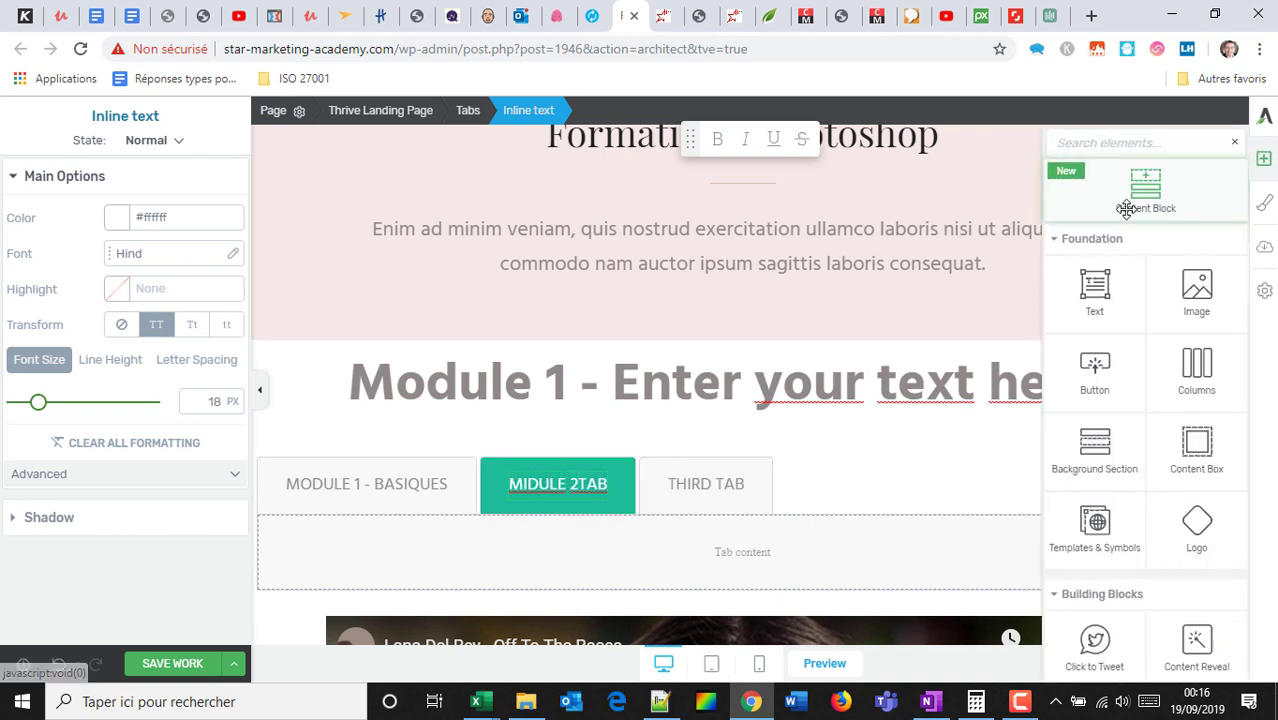
Move the YouTube video into the second tab's content area.
scroll(1115, 400, down, 3)
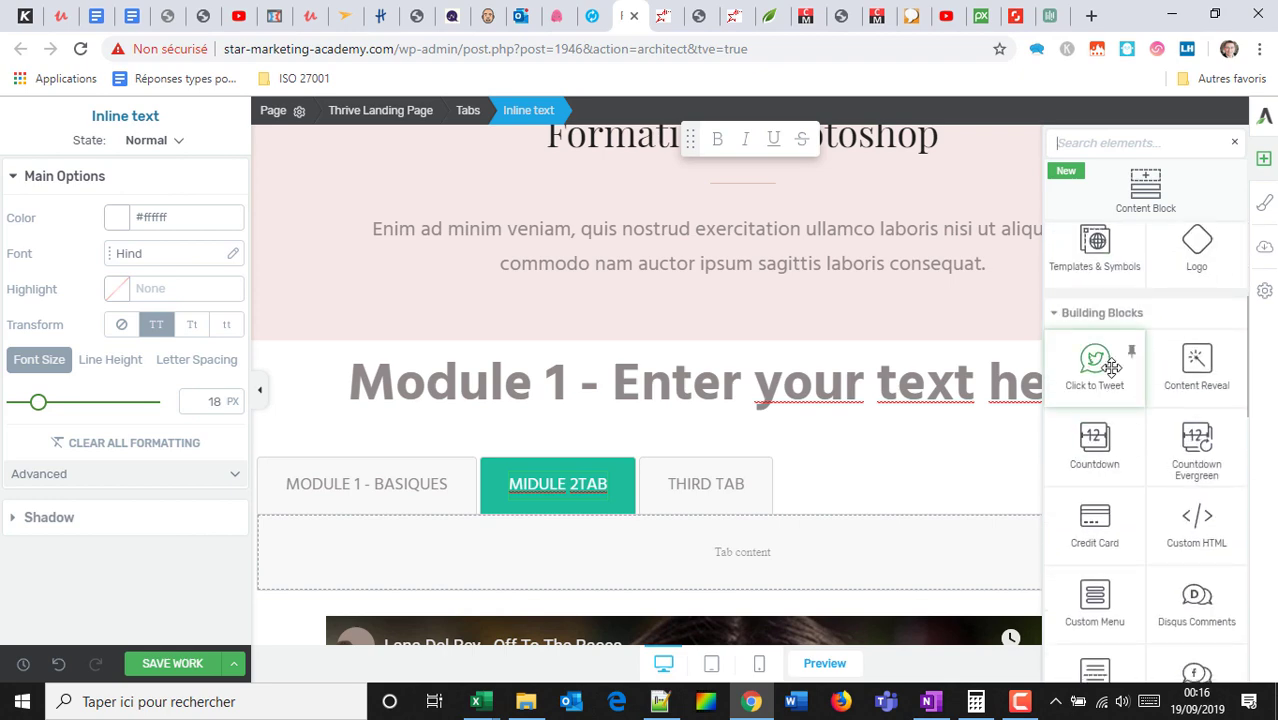
scroll(685, 506, down, 3)
scroll(674, 565, up, 2)
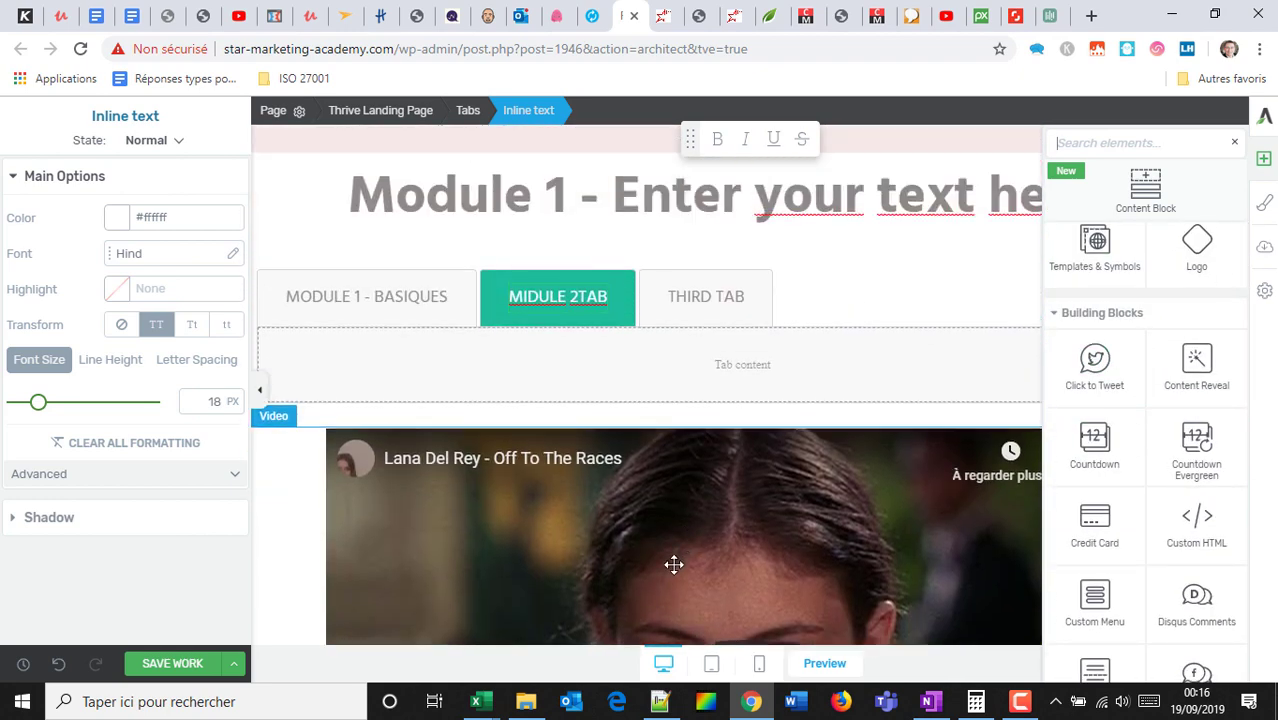
drag(378, 457, 390, 364)
Switch between the MODULE 1 - BASIQUES and MIDULE 2TAB tabs to confirm the video's placement.
click(395, 302)
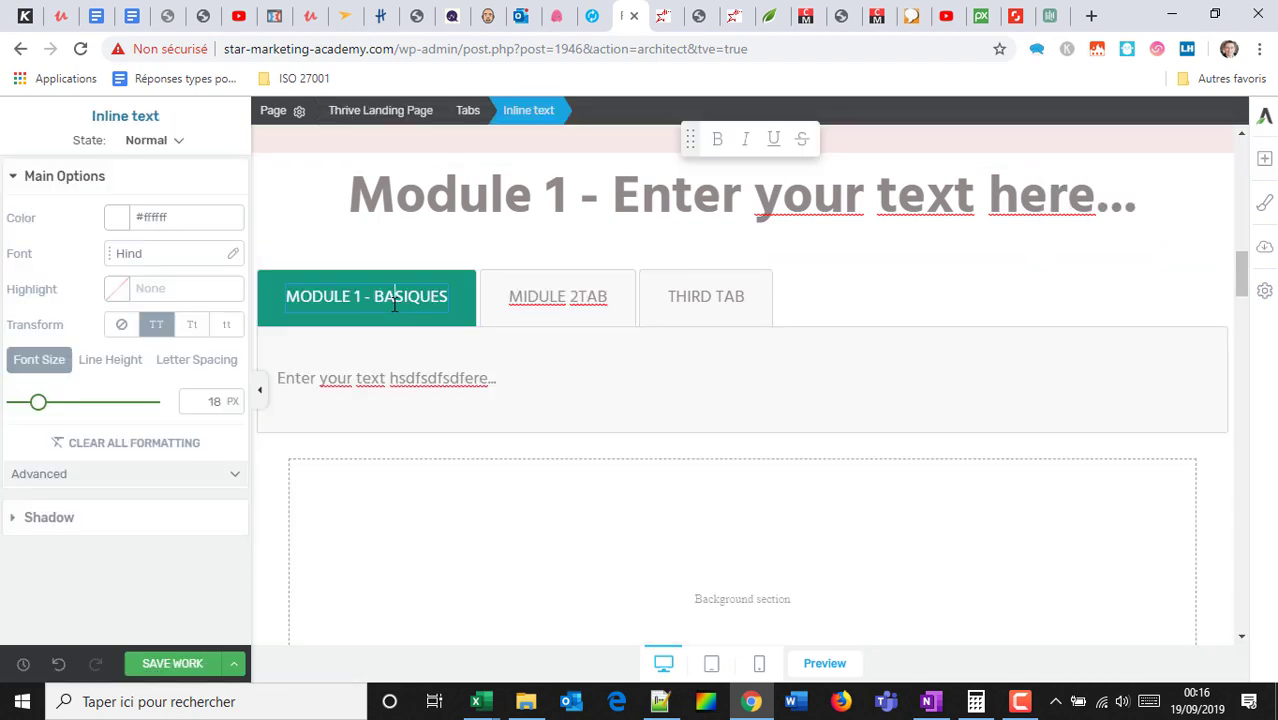
scroll(545, 456, down, 2)
scroll(605, 485, up, 2)
click(580, 305)
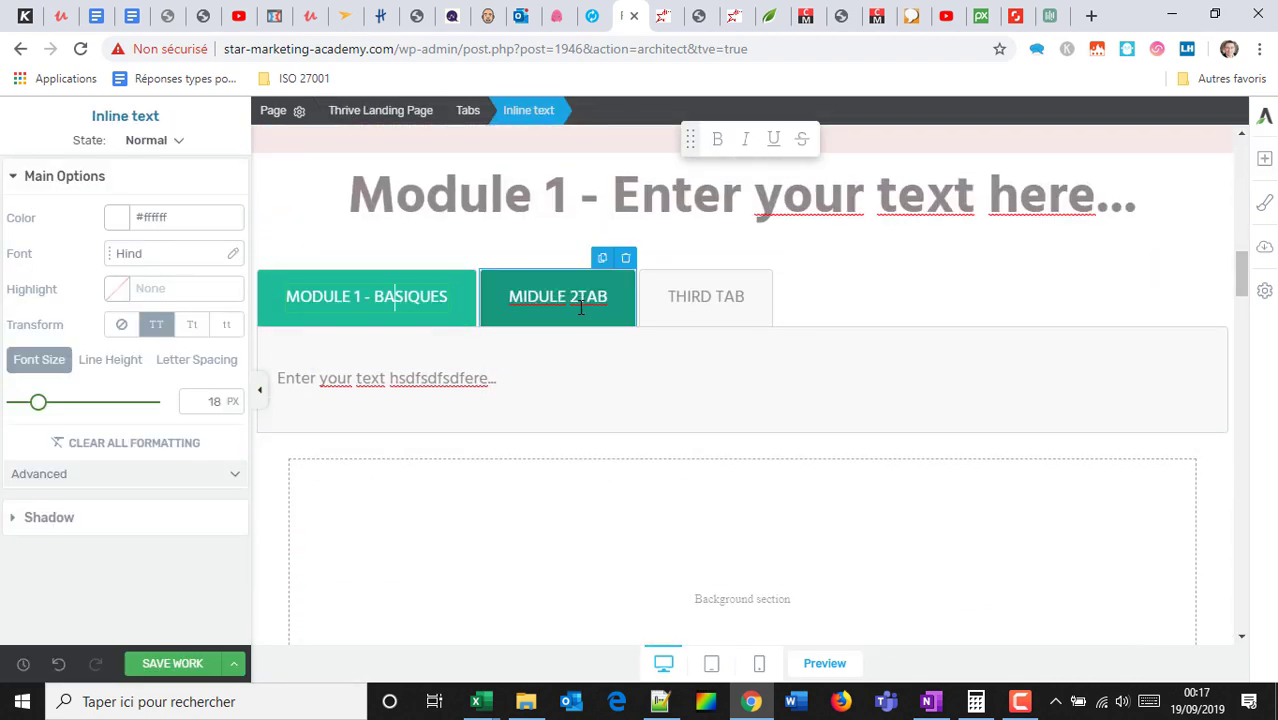
scroll(693, 508, down, 2)
scroll(690, 491, up, 3)
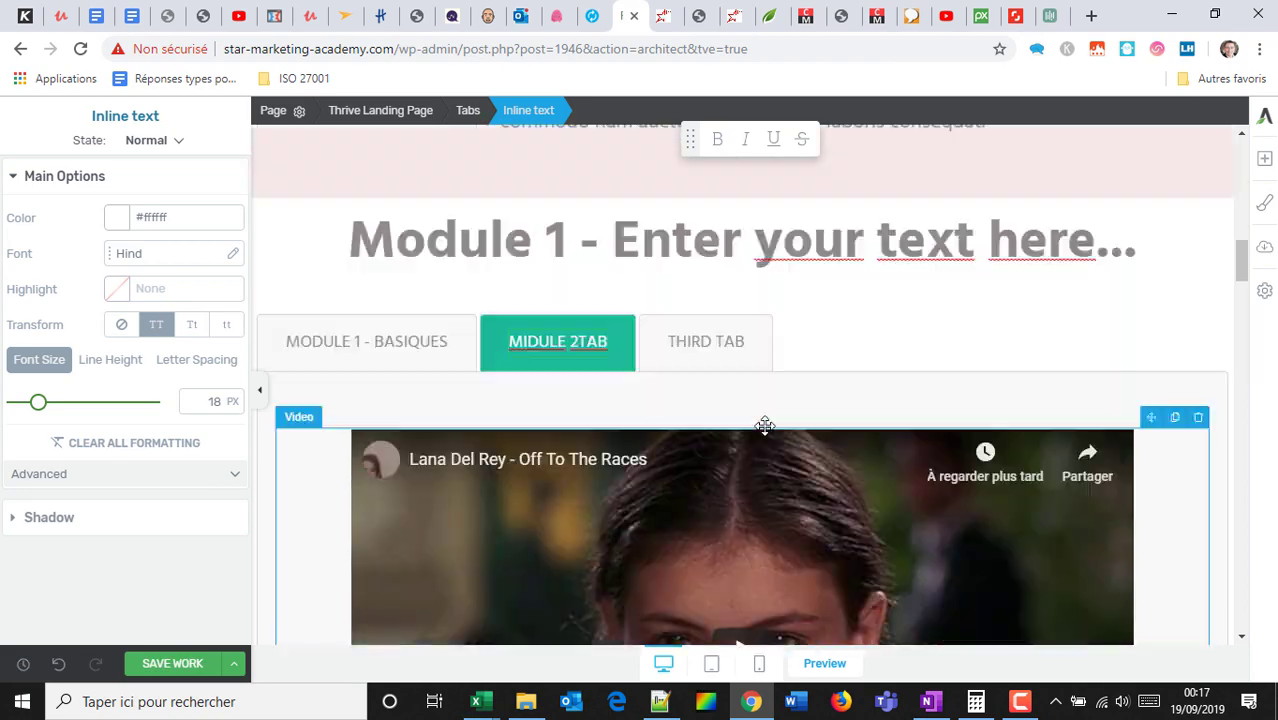
scroll(799, 471, up, 10)
scroll(842, 428, down, 4)
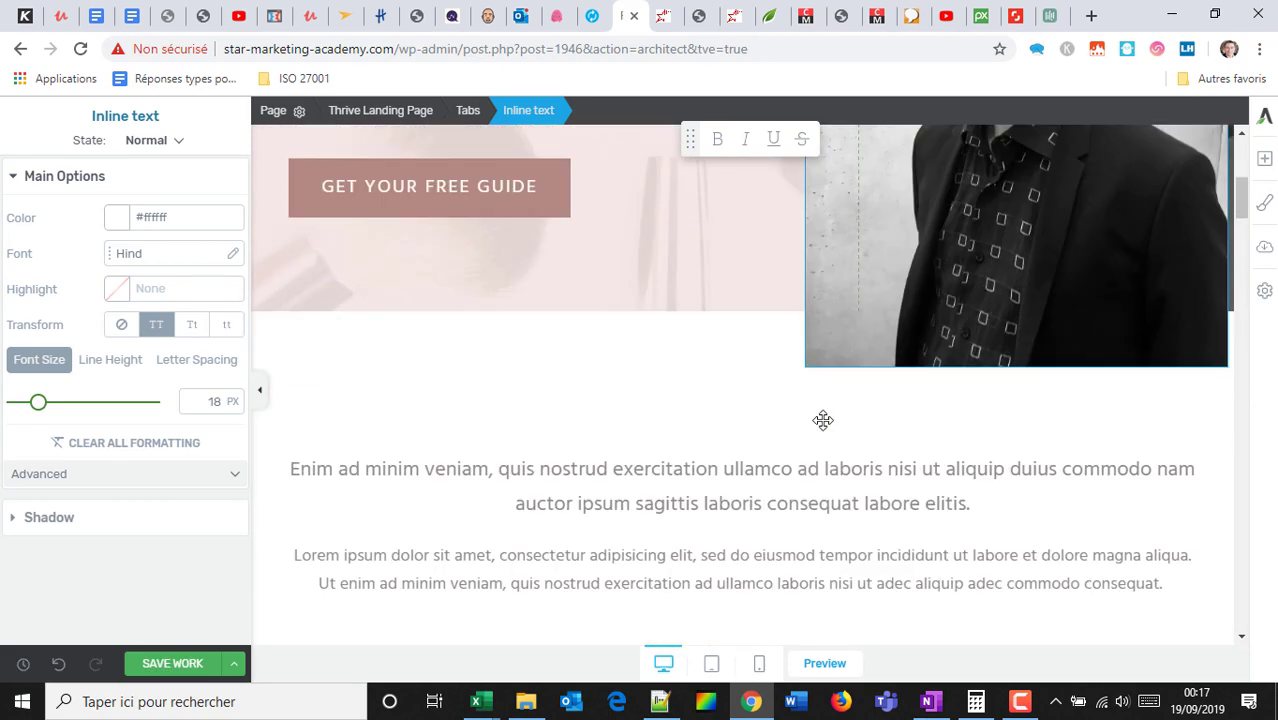
scroll(823, 420, down, 6)
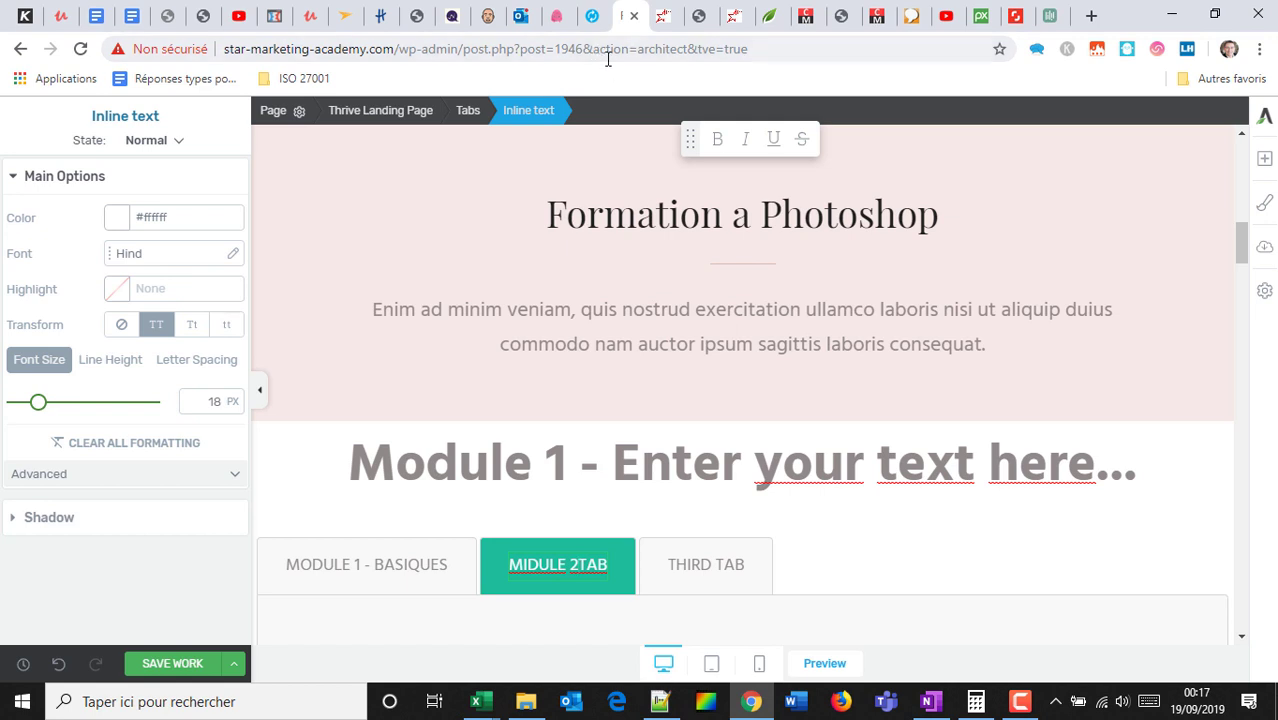
Save the landing page's work in Thrive Architect.
click(702, 15)
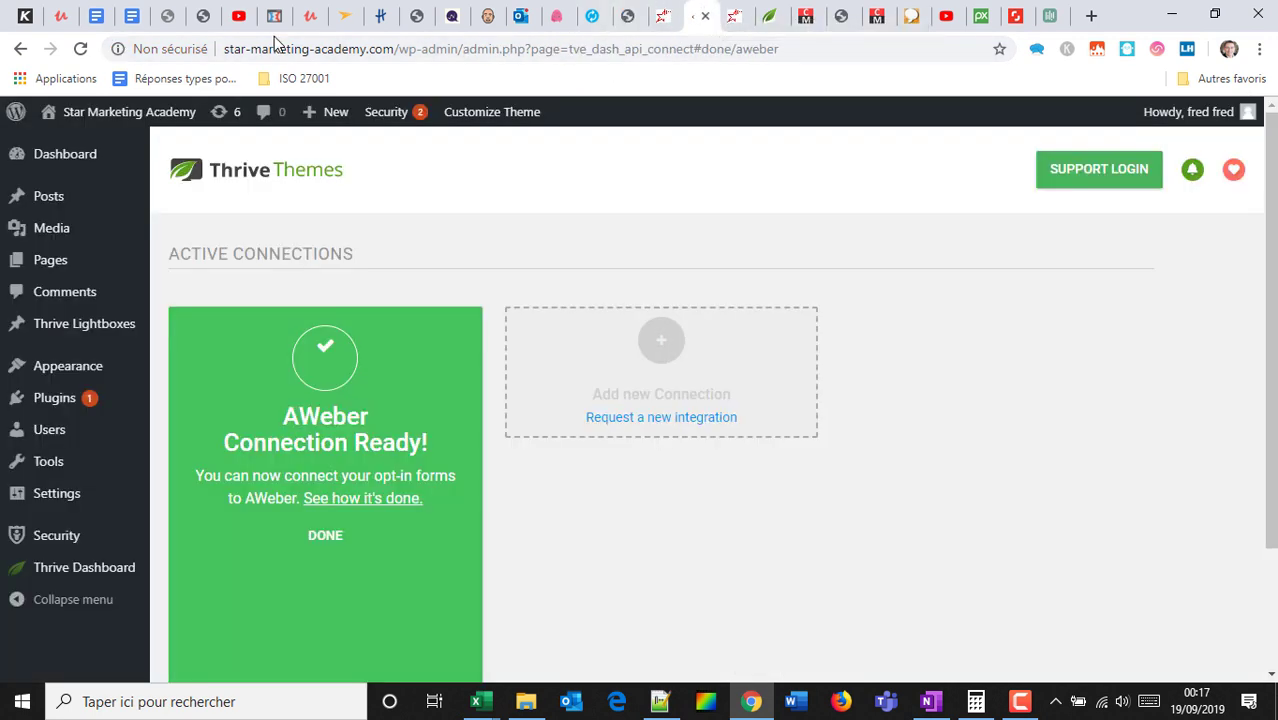
mouse_move(45, 265)
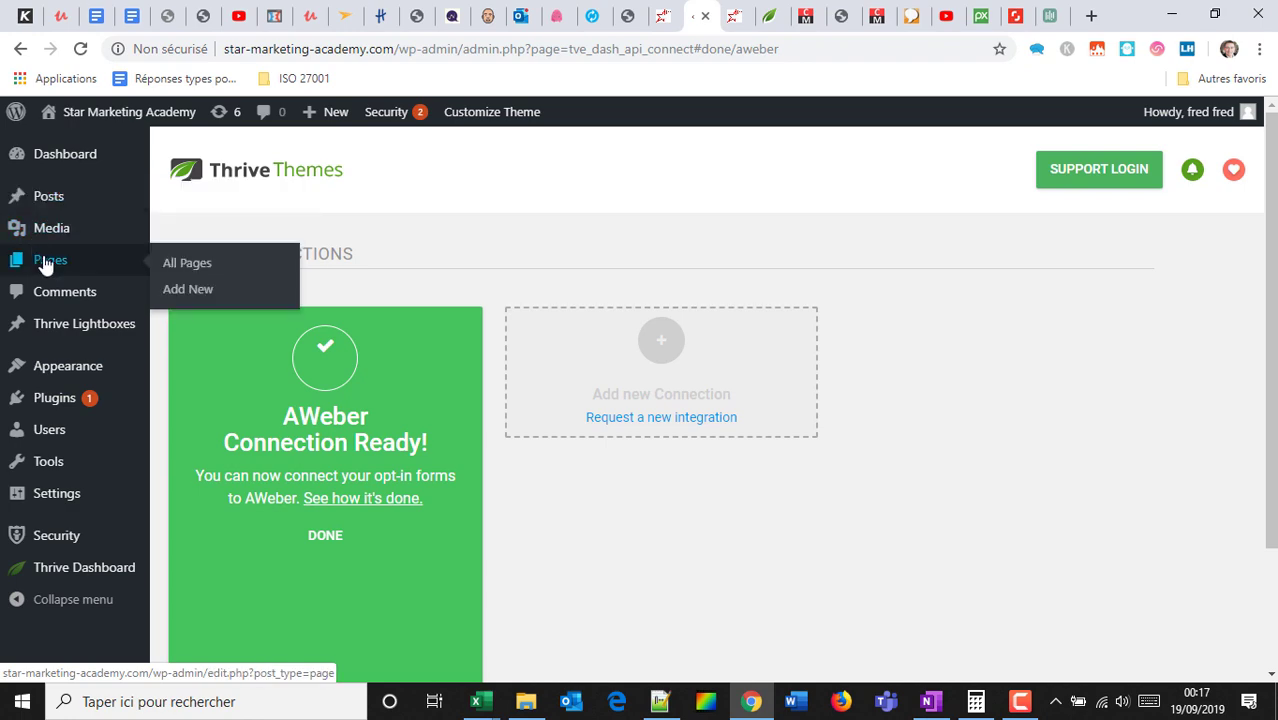
click(662, 11)
click(628, 11)
click(172, 663)
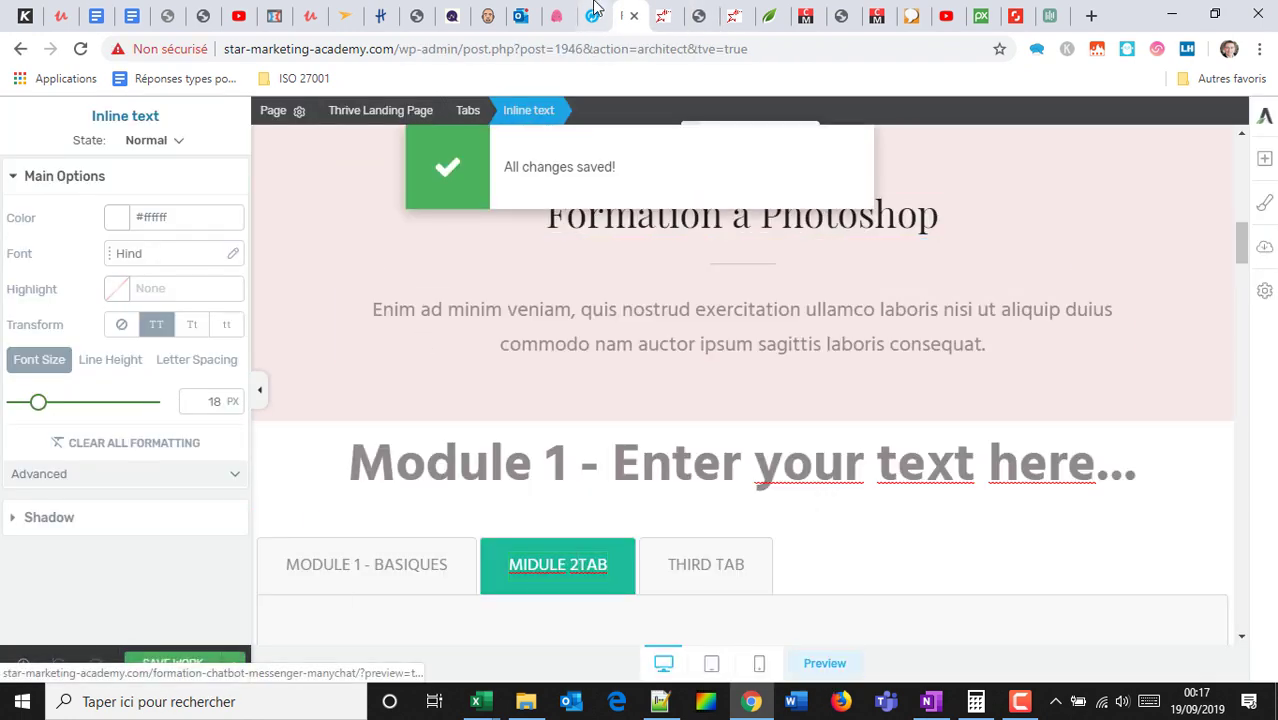
Preview the saved page, then return to the WordPress admin Thrive Dashboard.
click(822, 660)
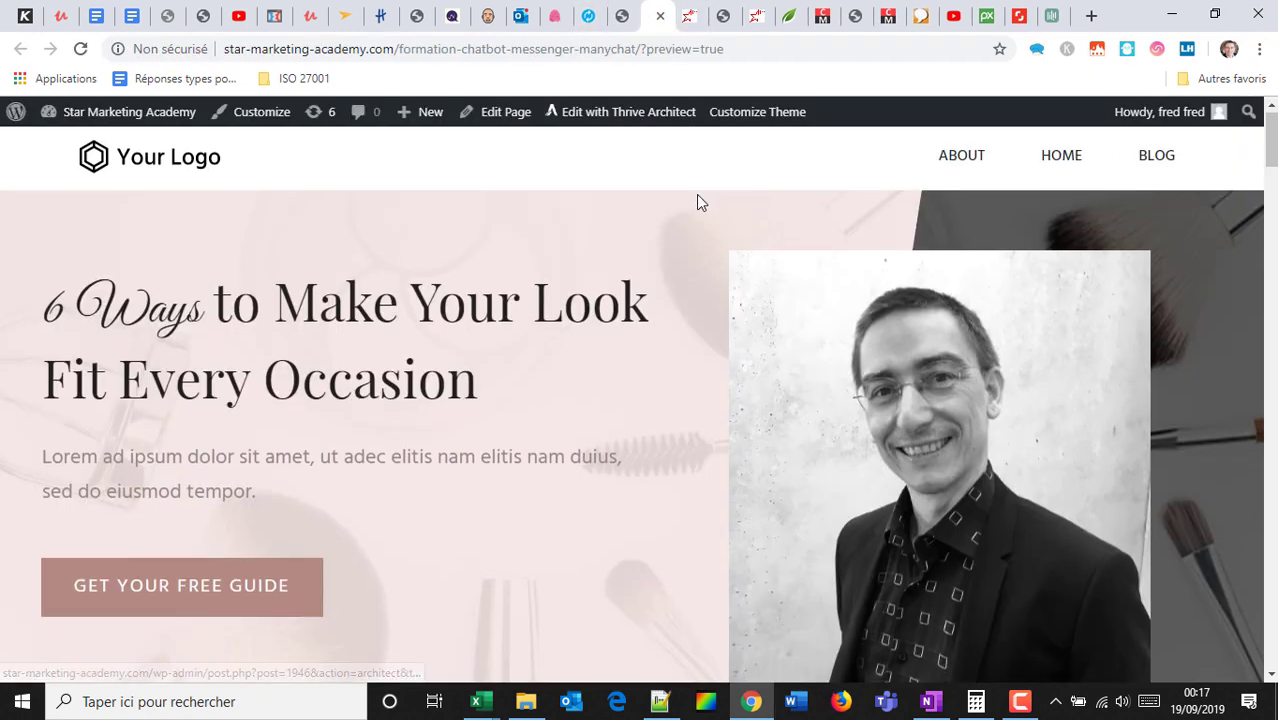
scroll(699, 200, down, 6)
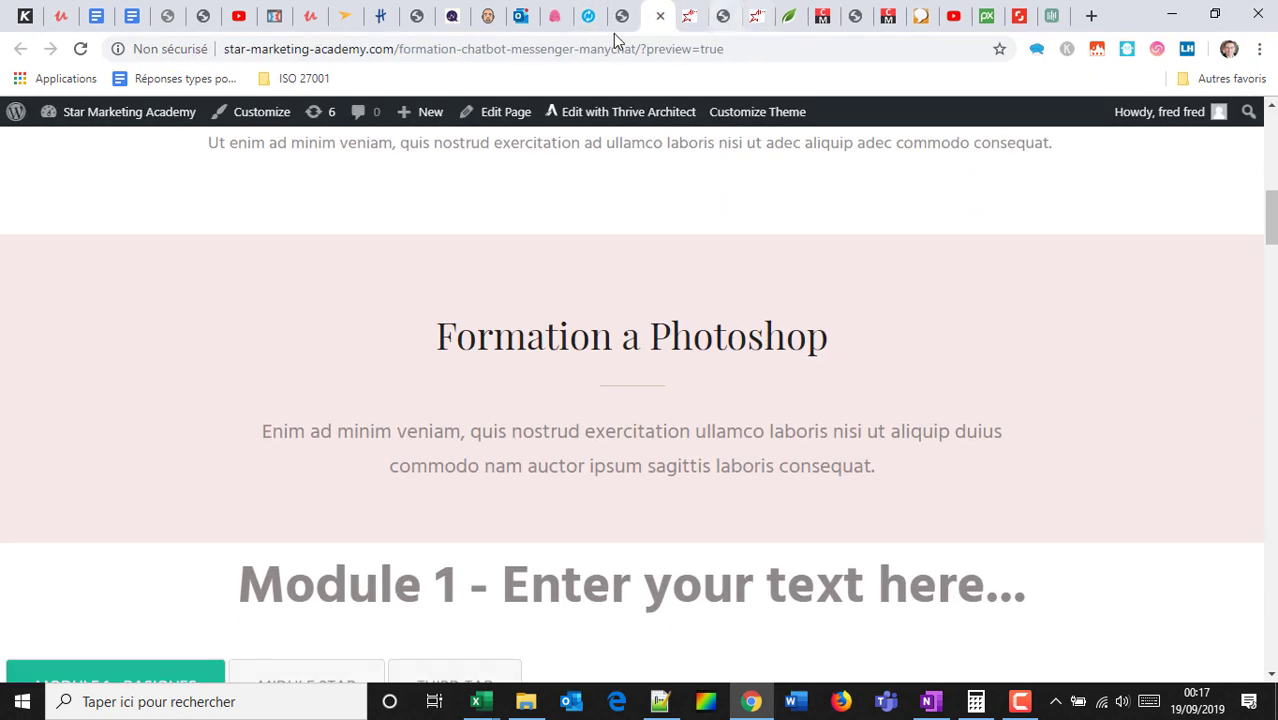
click(723, 15)
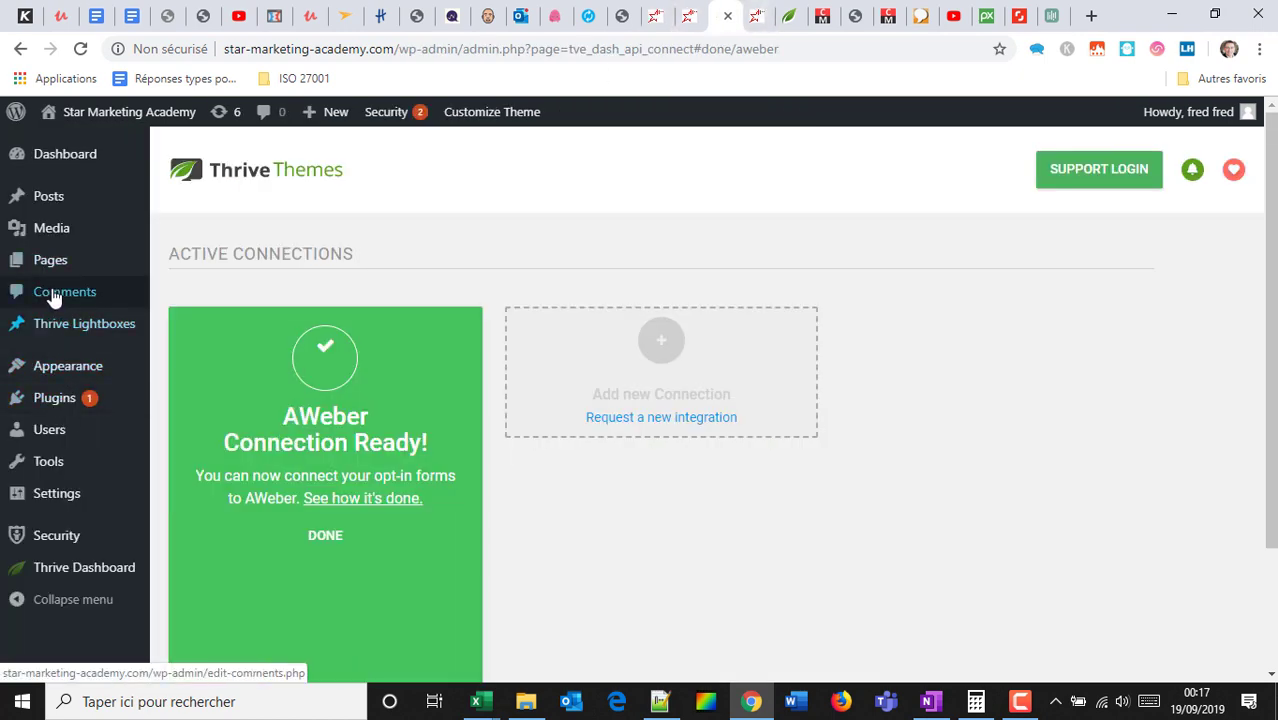
Browse the All Pages list across its first and second pages.
mouse_move(72, 272)
click(195, 270)
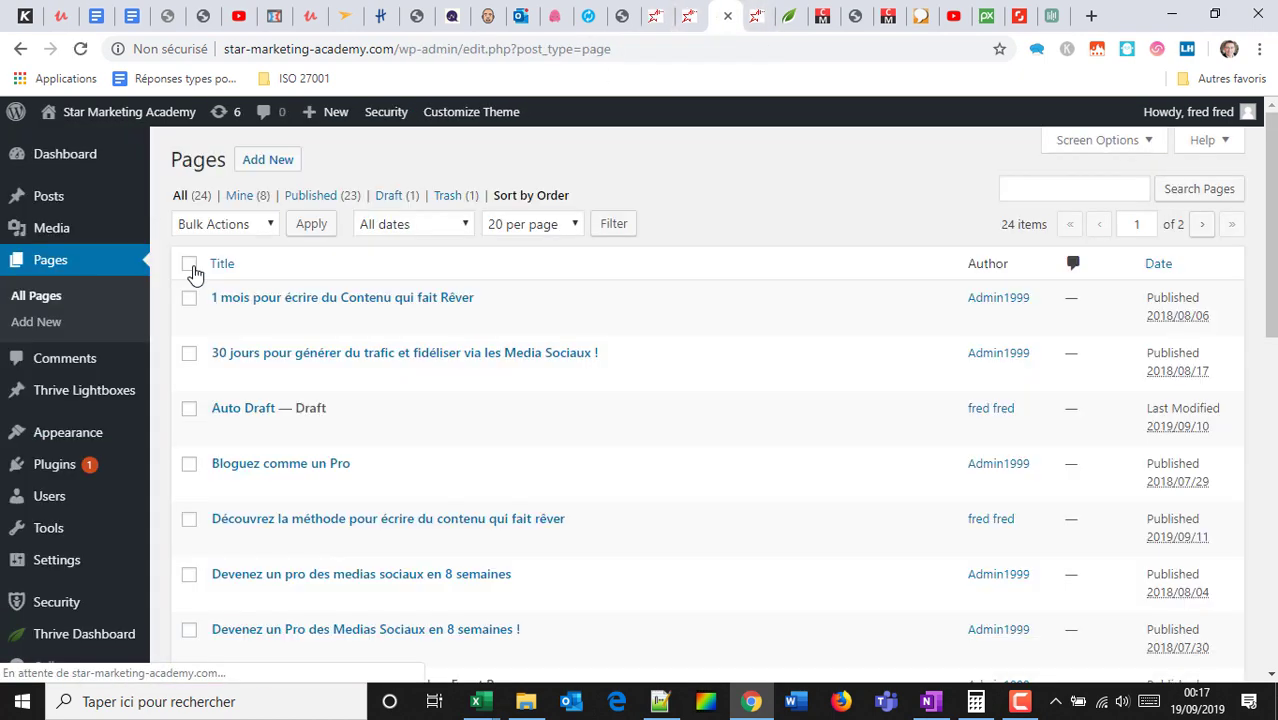
scroll(345, 385, down, 4)
scroll(380, 420, down, 5)
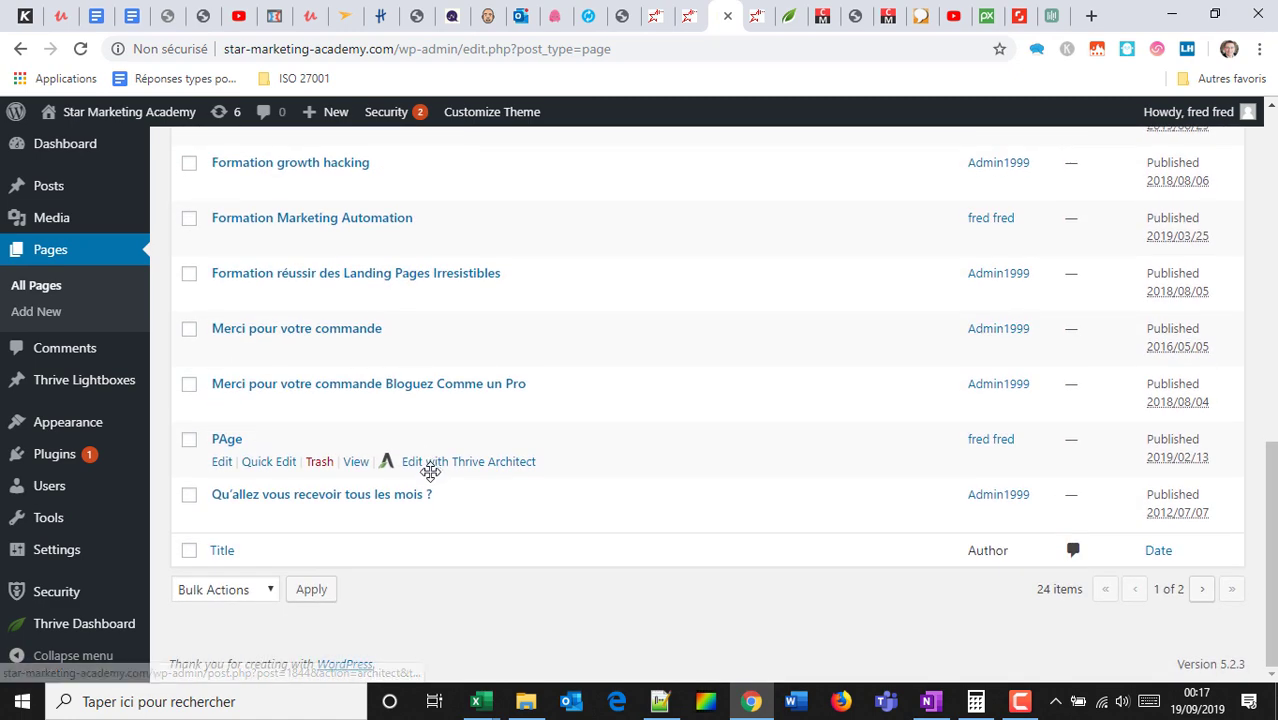
scroll(400, 470, up, 4)
scroll(428, 428, up, 5)
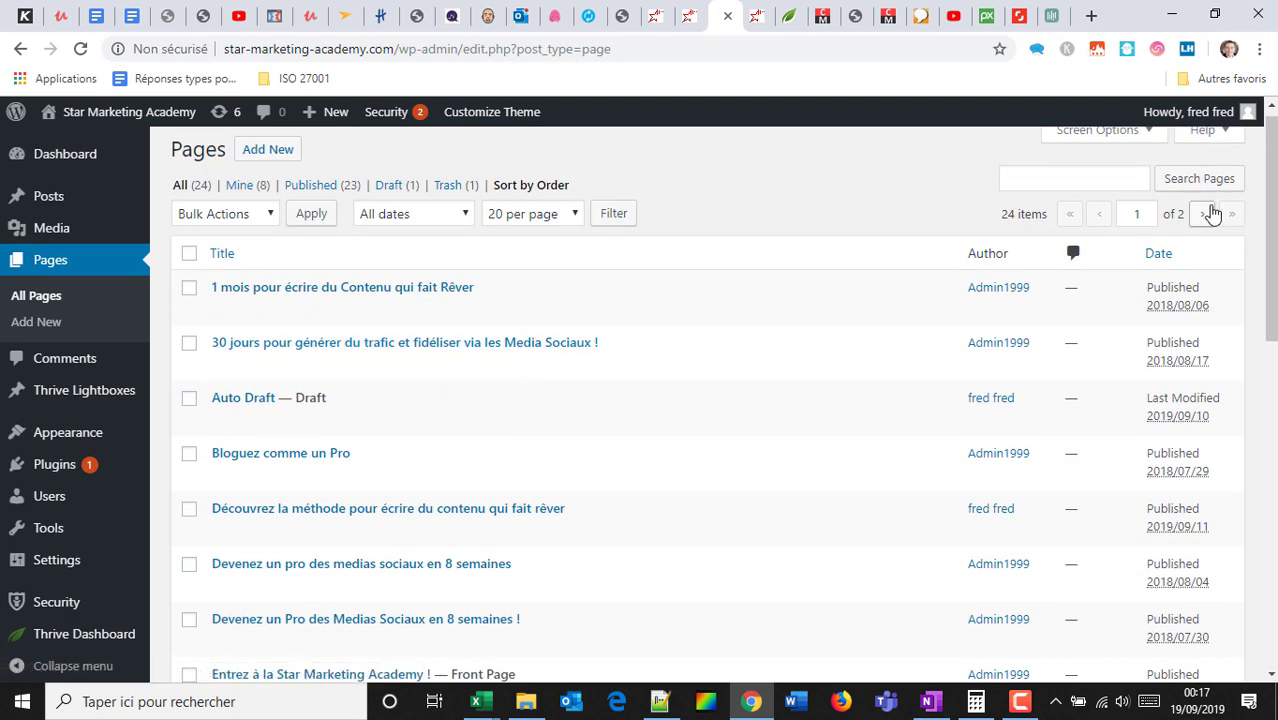
click(1205, 213)
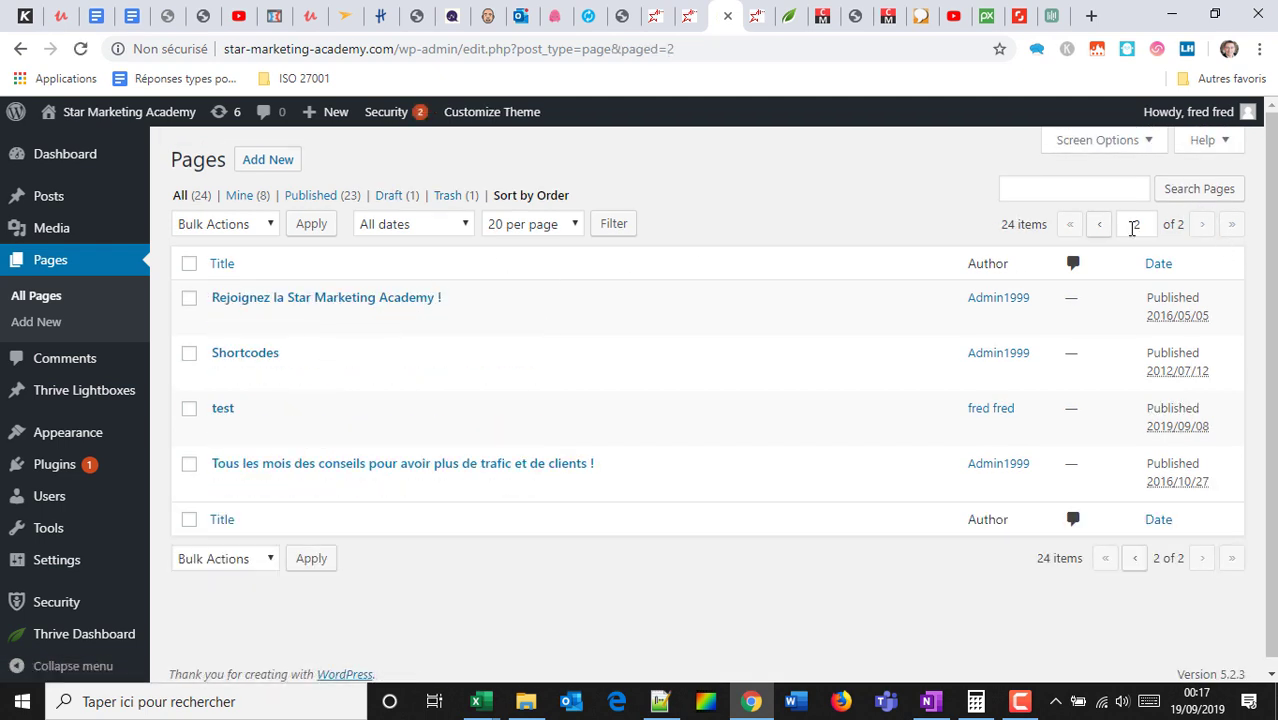
click(1099, 225)
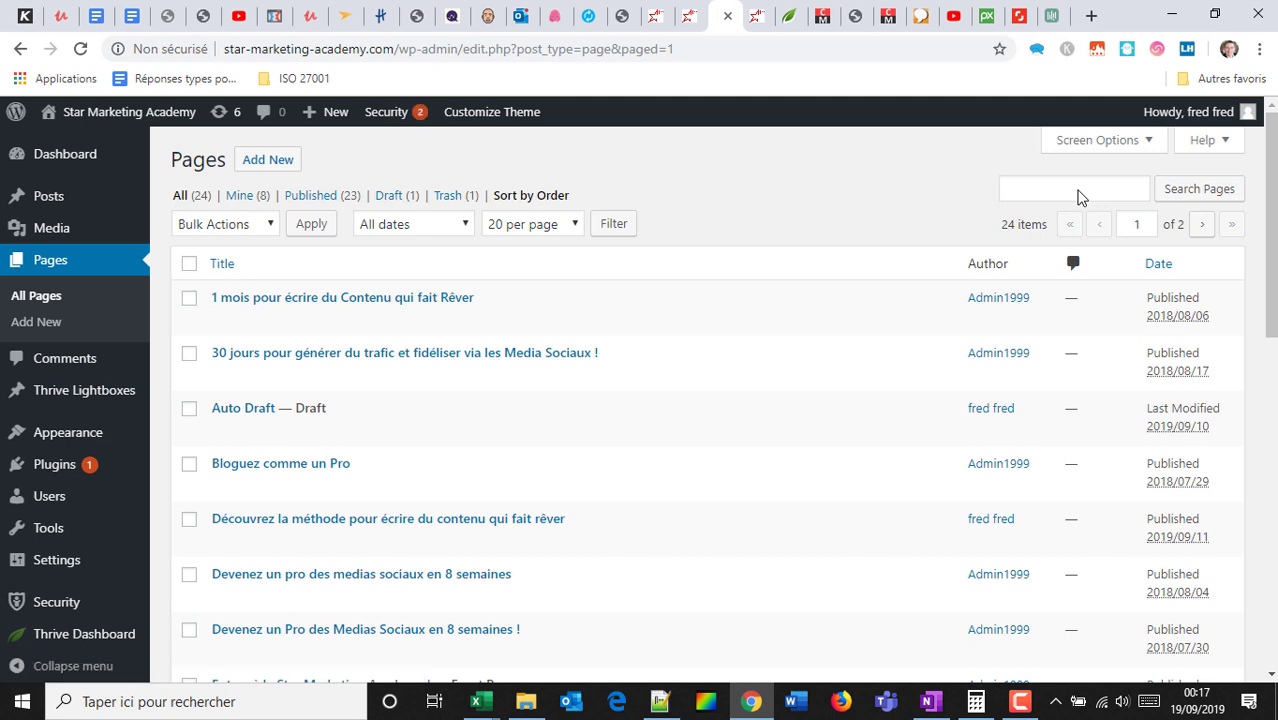
Search pages for 'many' and edit Formation Chatbot Messenger Manychat.
click(1078, 190)
text(many)
key(Return)
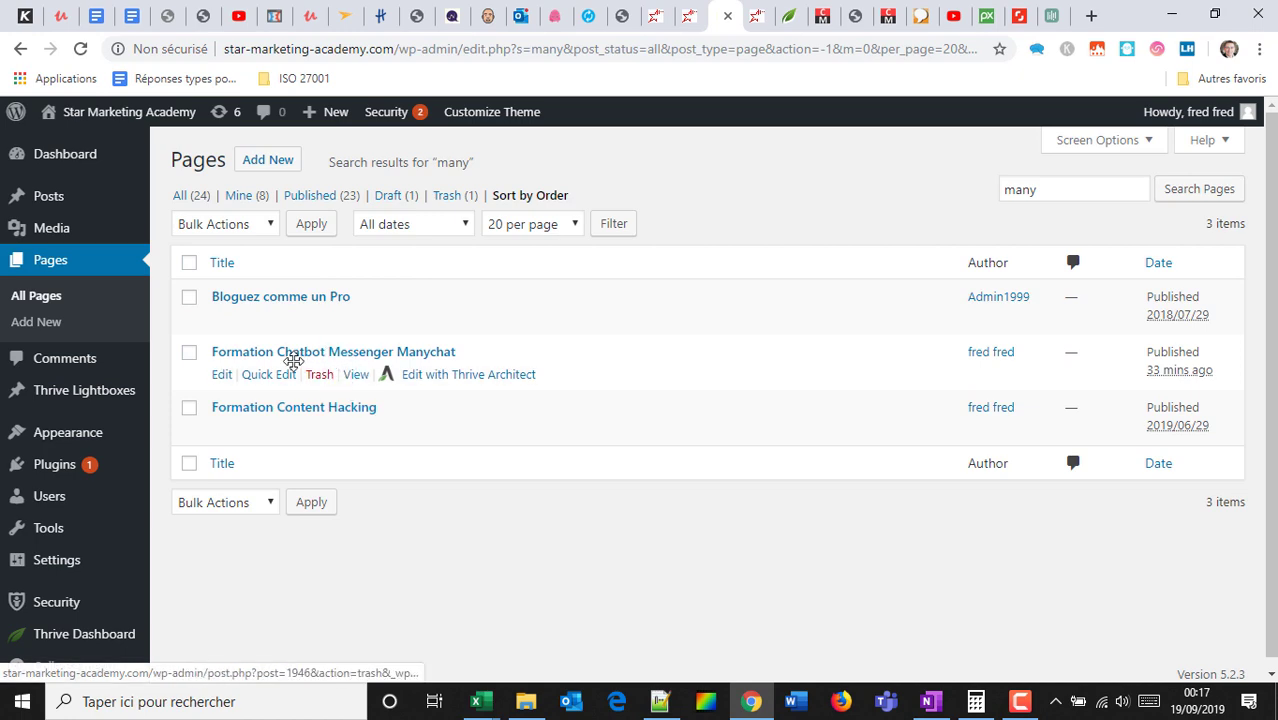
click(222, 376)
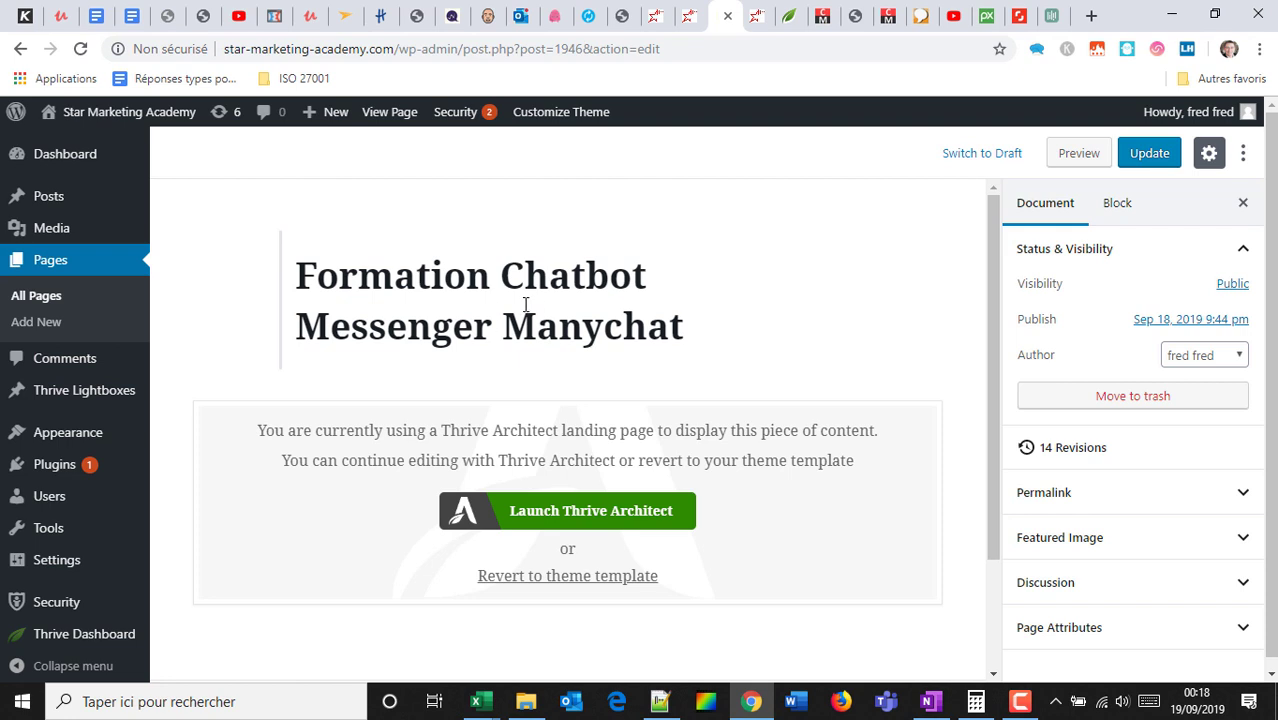
Change the page visibility from Public to Password Protected.
scroll(525, 304, down, 3)
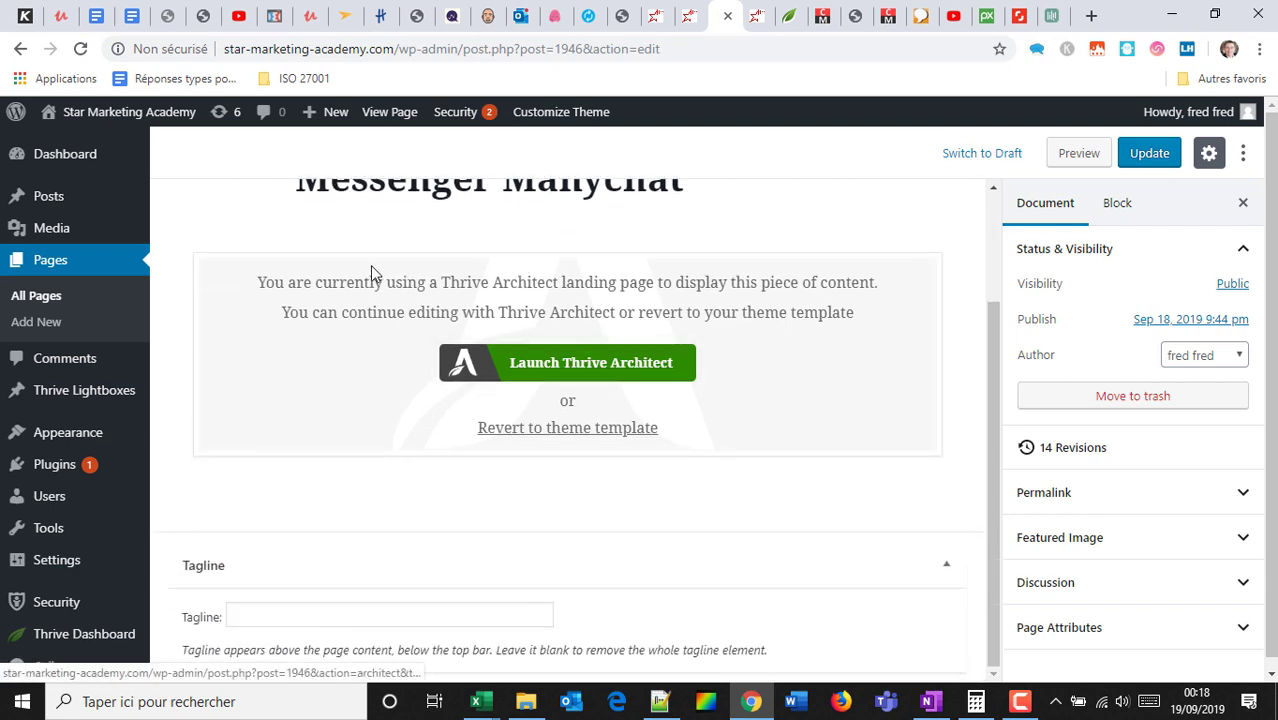
drag(367, 281, 791, 335)
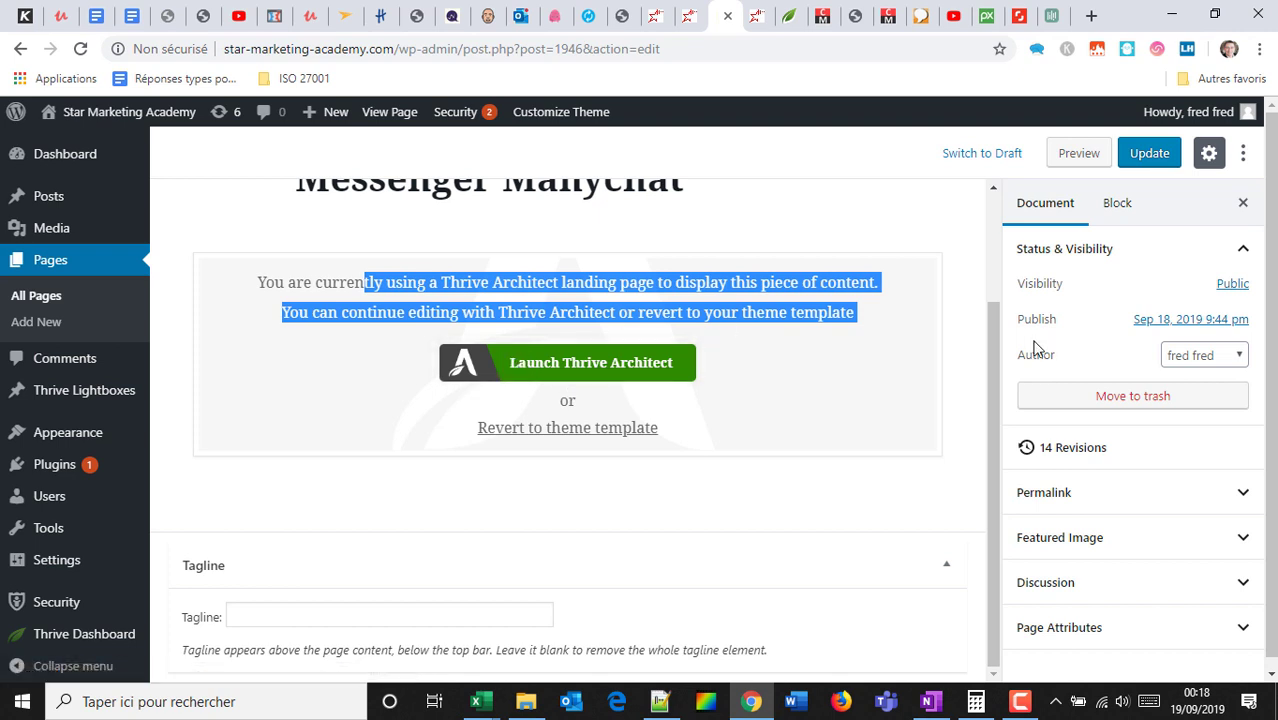
click(1232, 285)
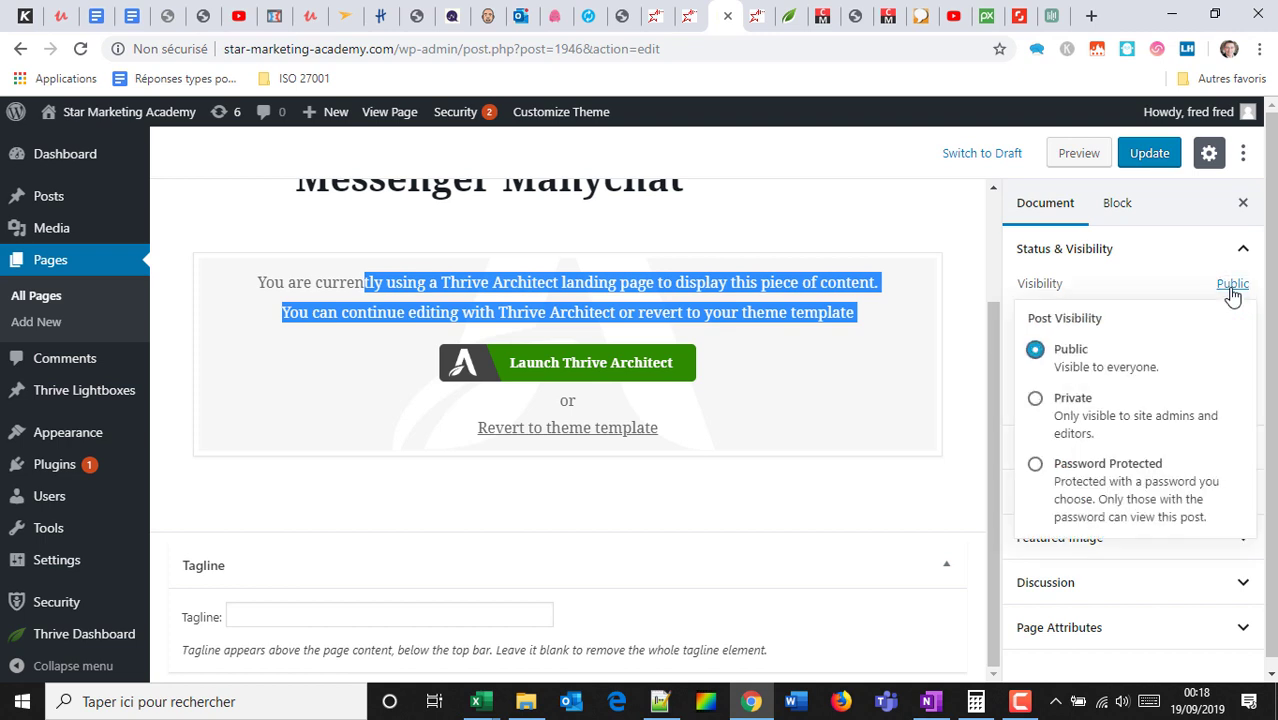
click(1034, 466)
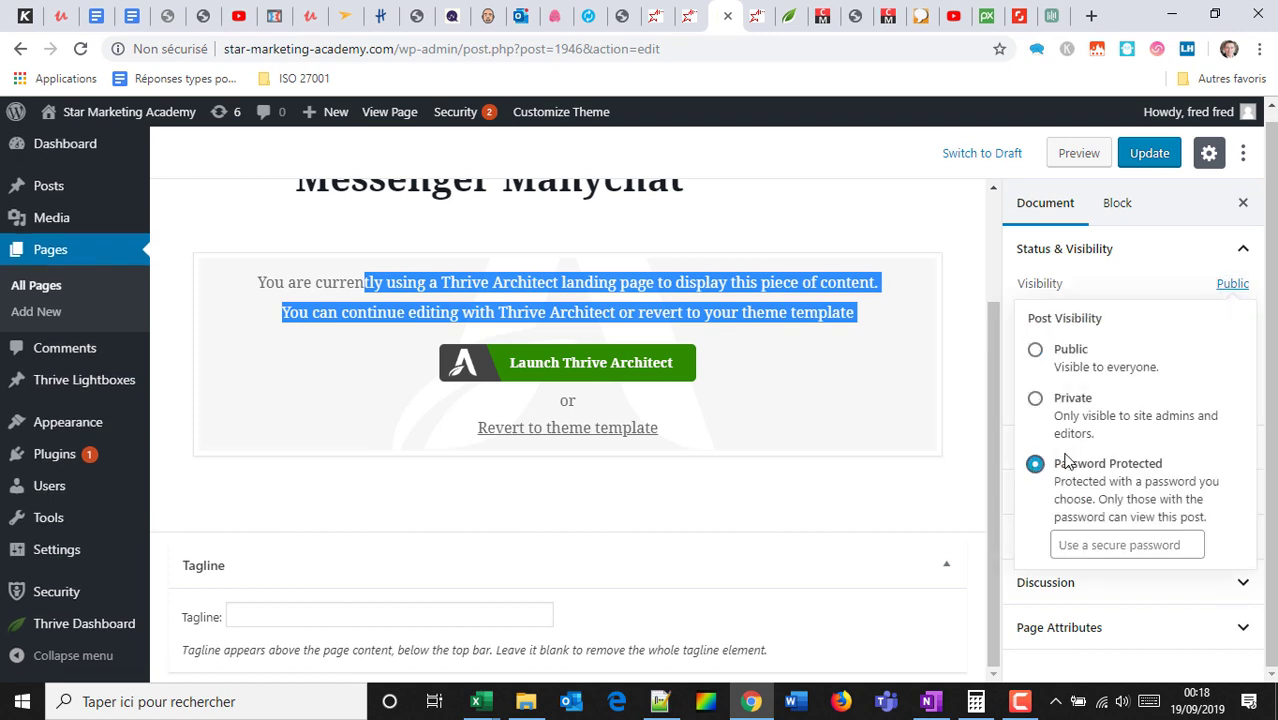
Enter the page password, update the page and open its preview.
click(1079, 540)
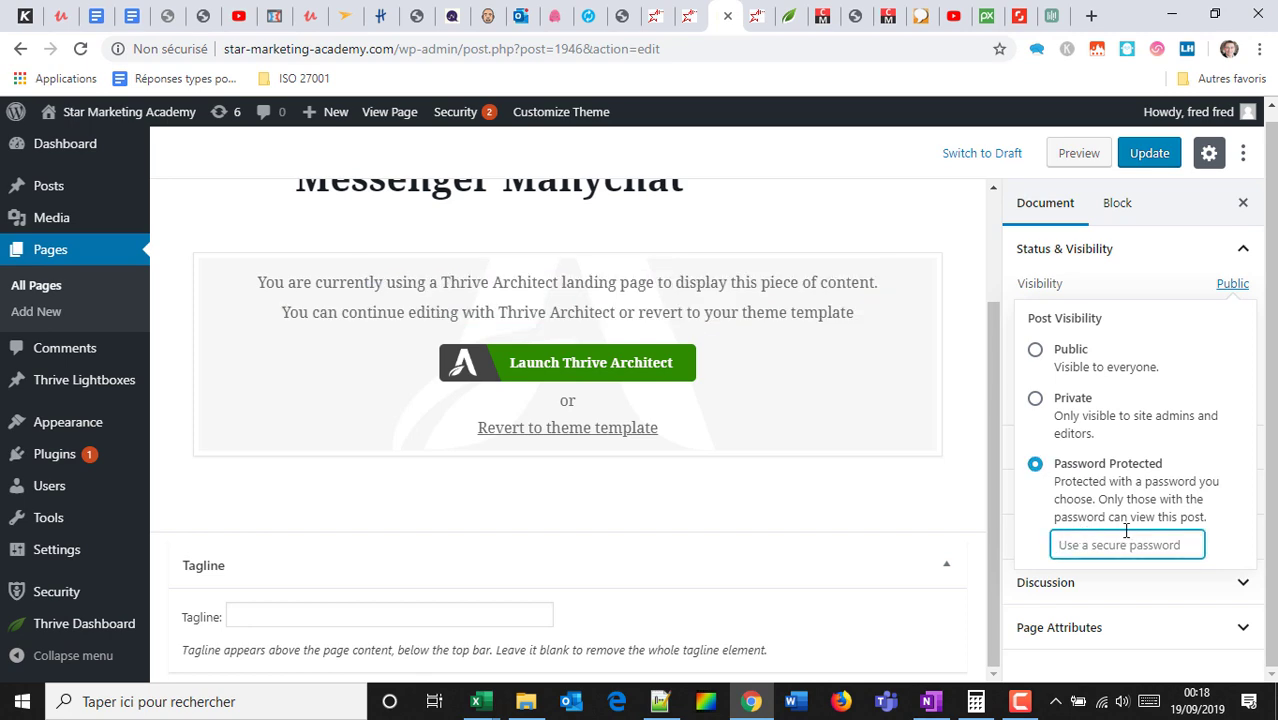
text(toto)
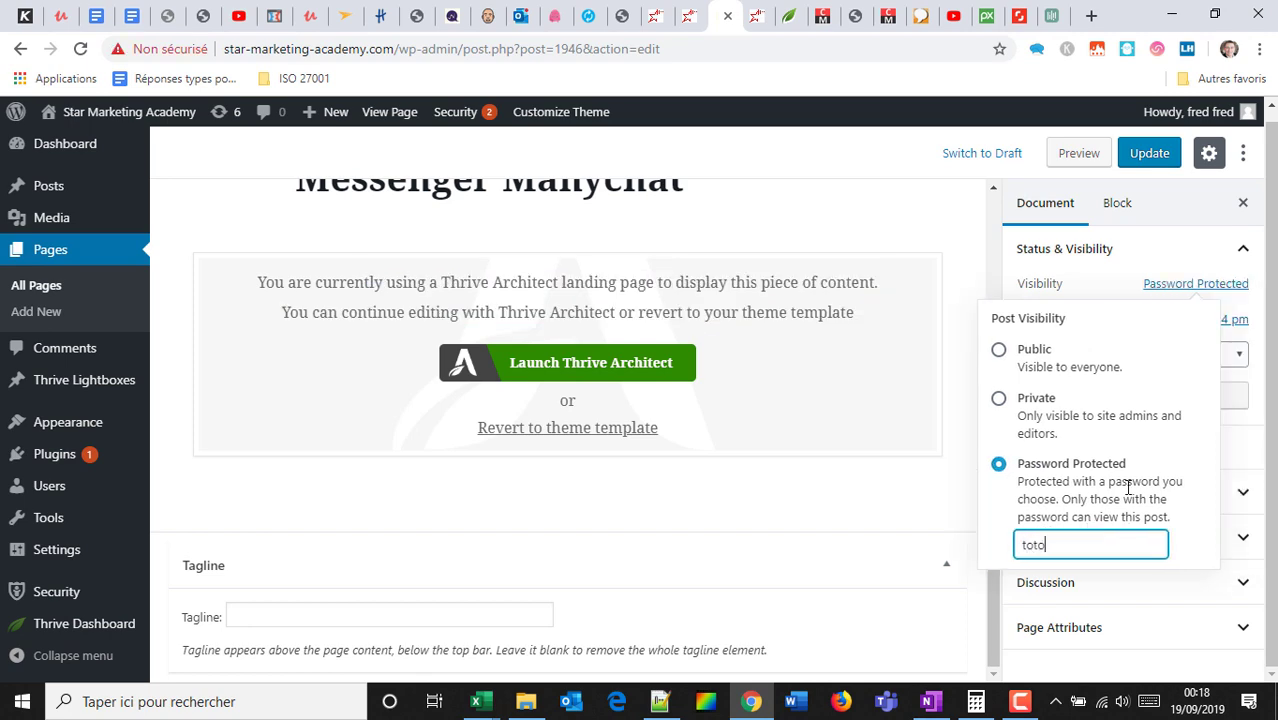
click(1149, 153)
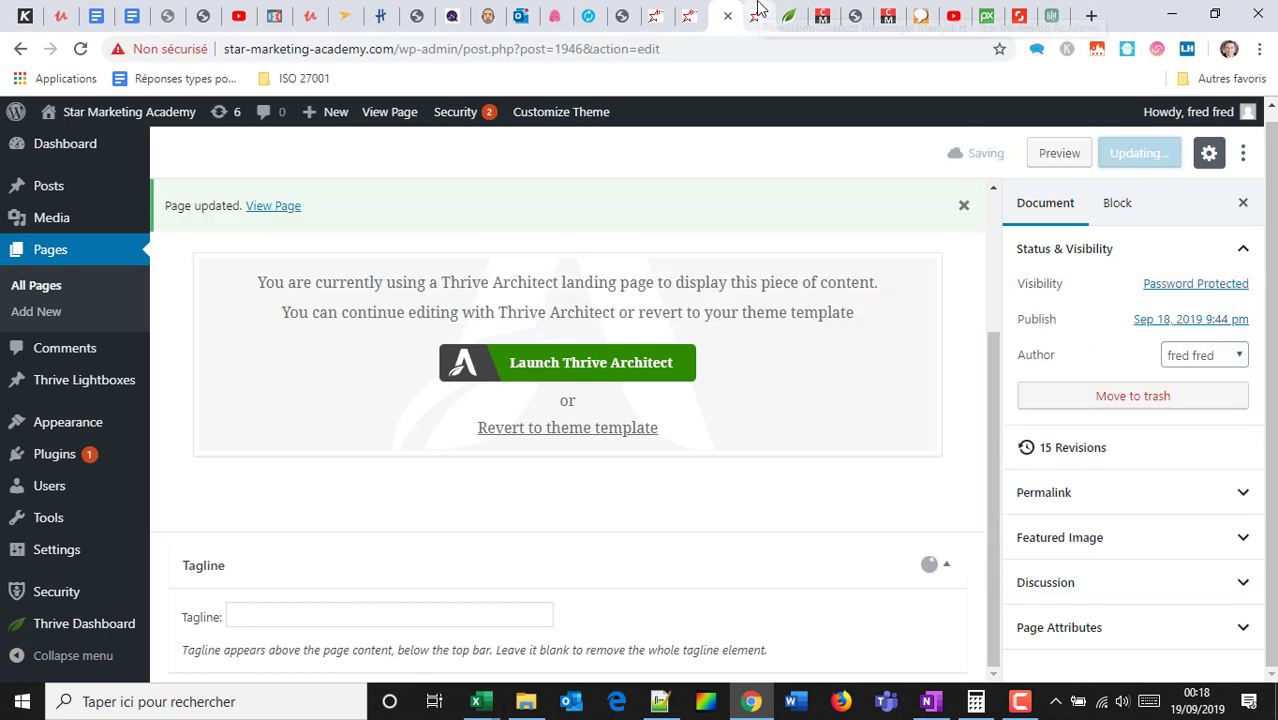
click(274, 206)
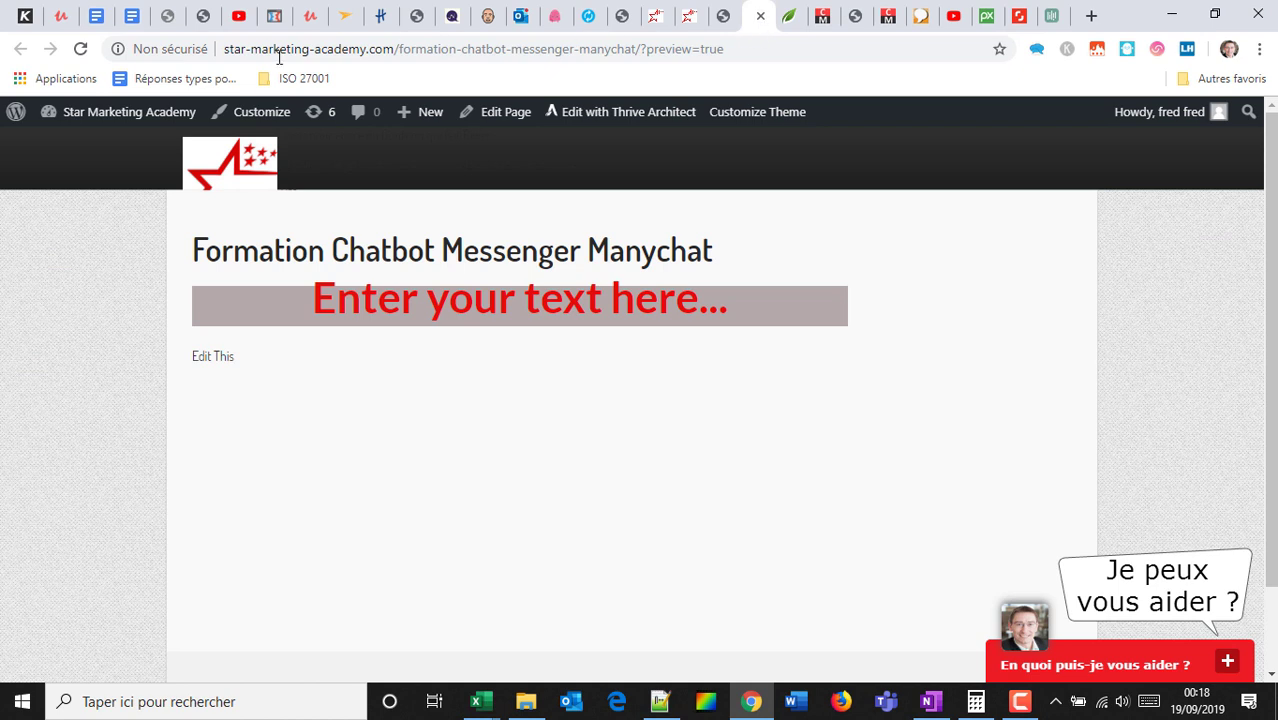
Reload the preview and unlock it with the page password, dismissing the save-password prompt.
click(79, 49)
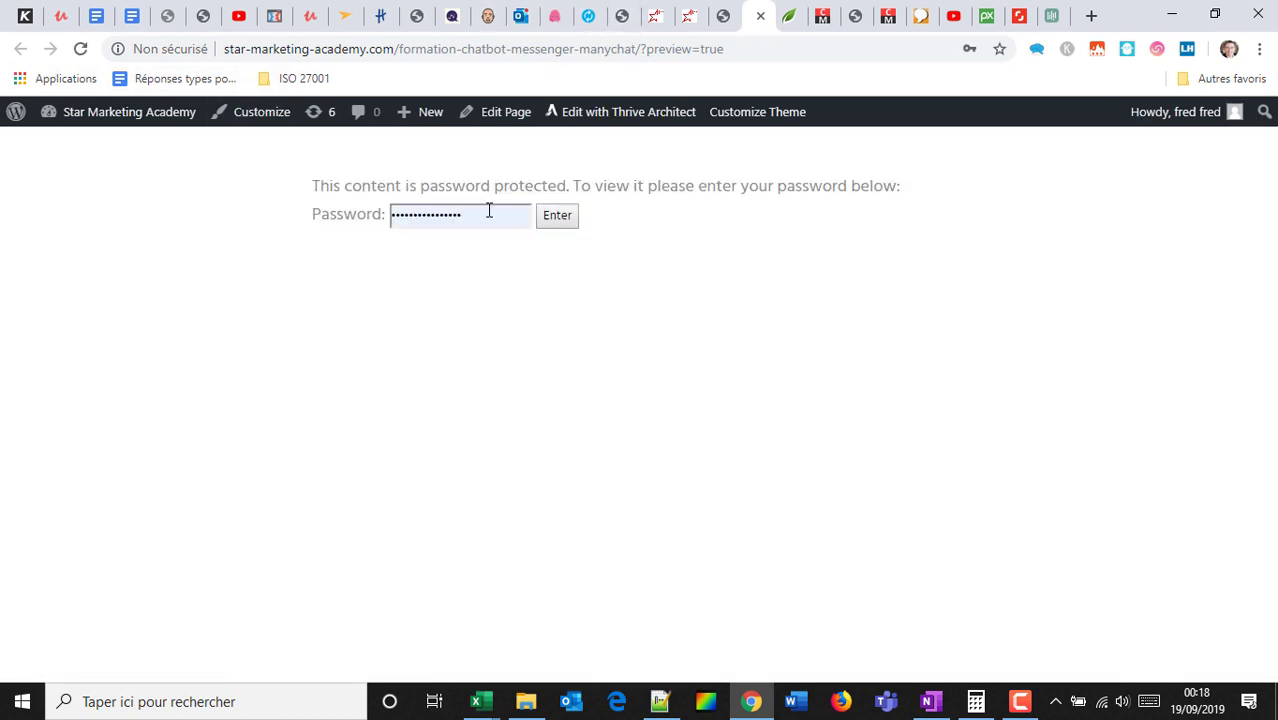
double_click(489, 210)
text(•••)
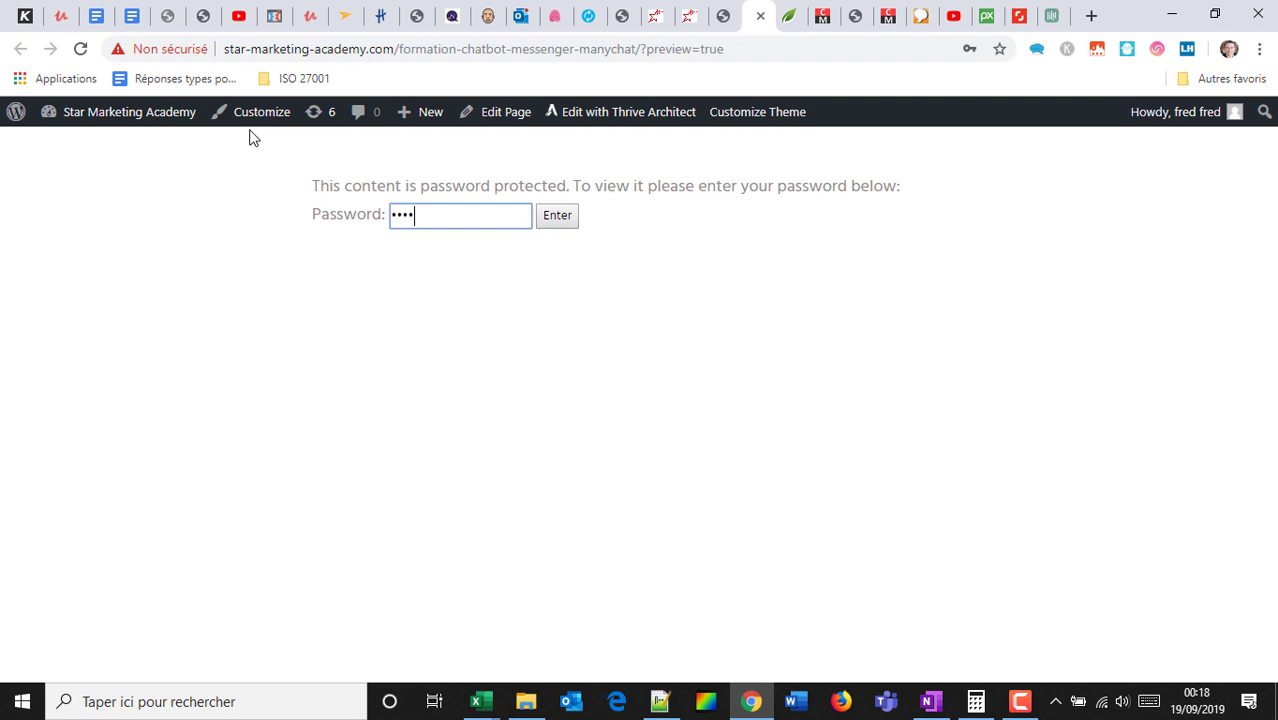
click(564, 216)
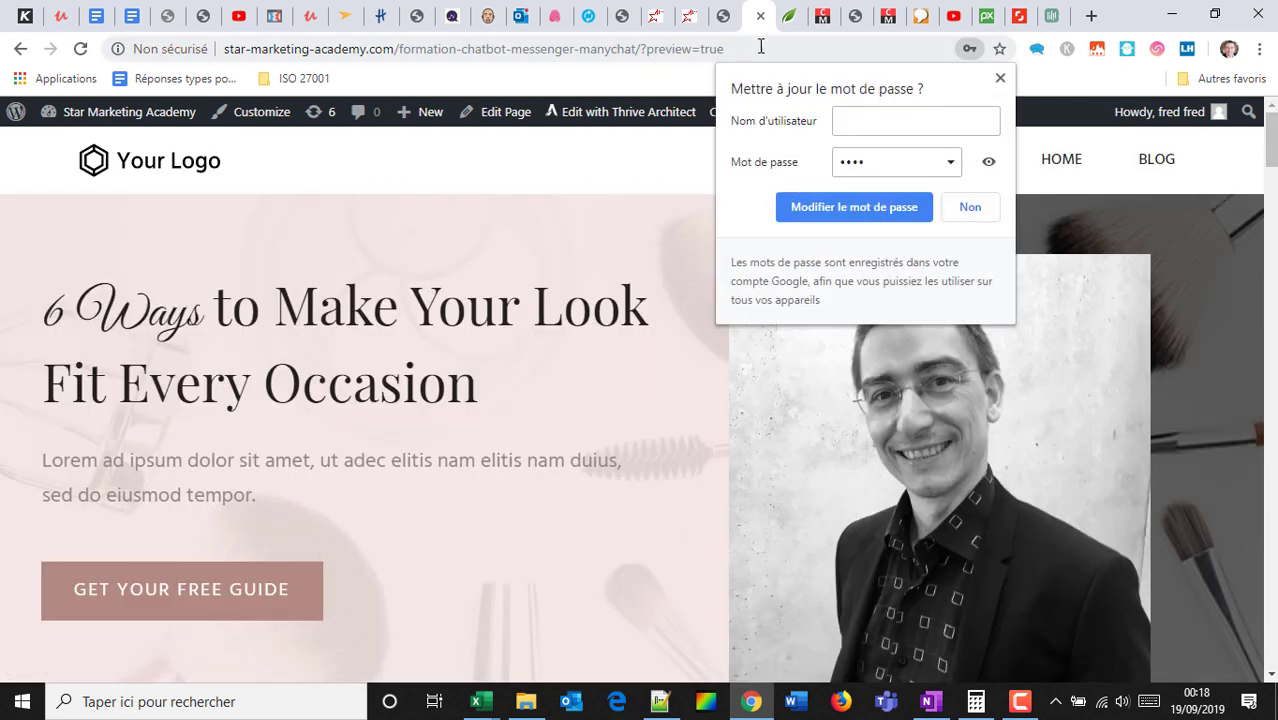
click(999, 80)
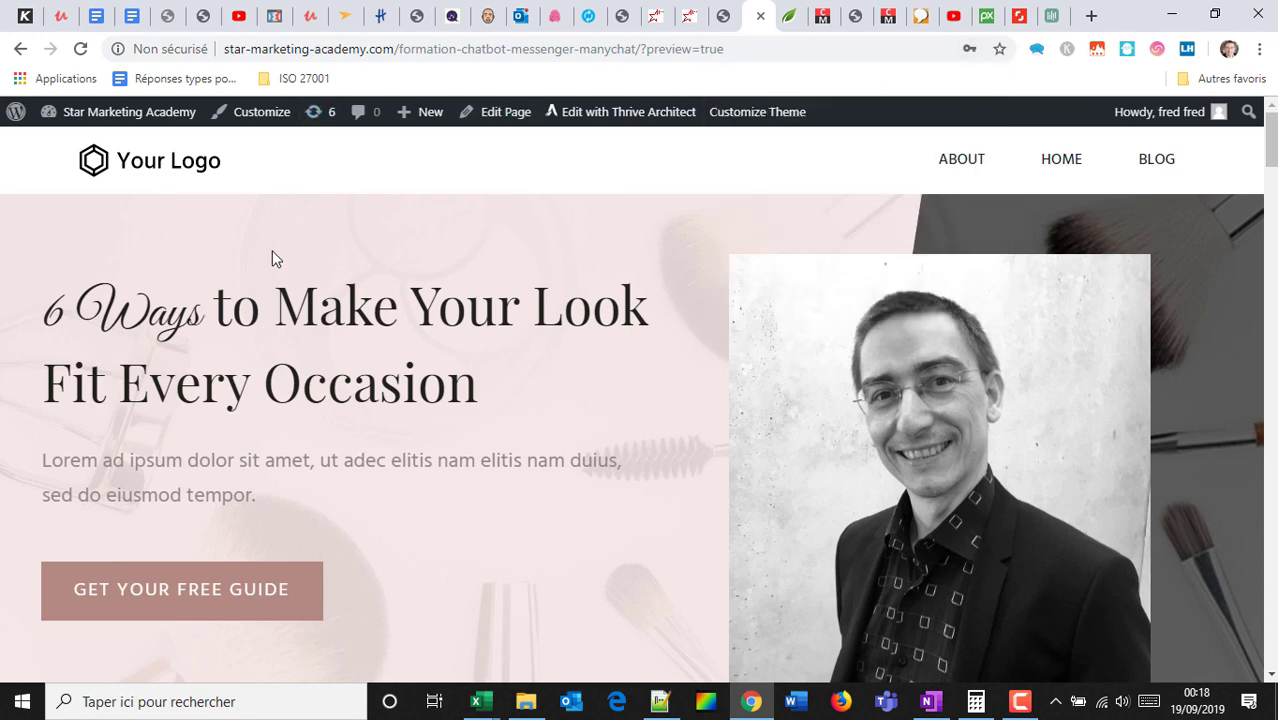
Scroll to the Module 1 tabs in the preview, then return to the Thrive Architect editor.
scroll(272, 300, down, 5)
scroll(312, 338, down, 9)
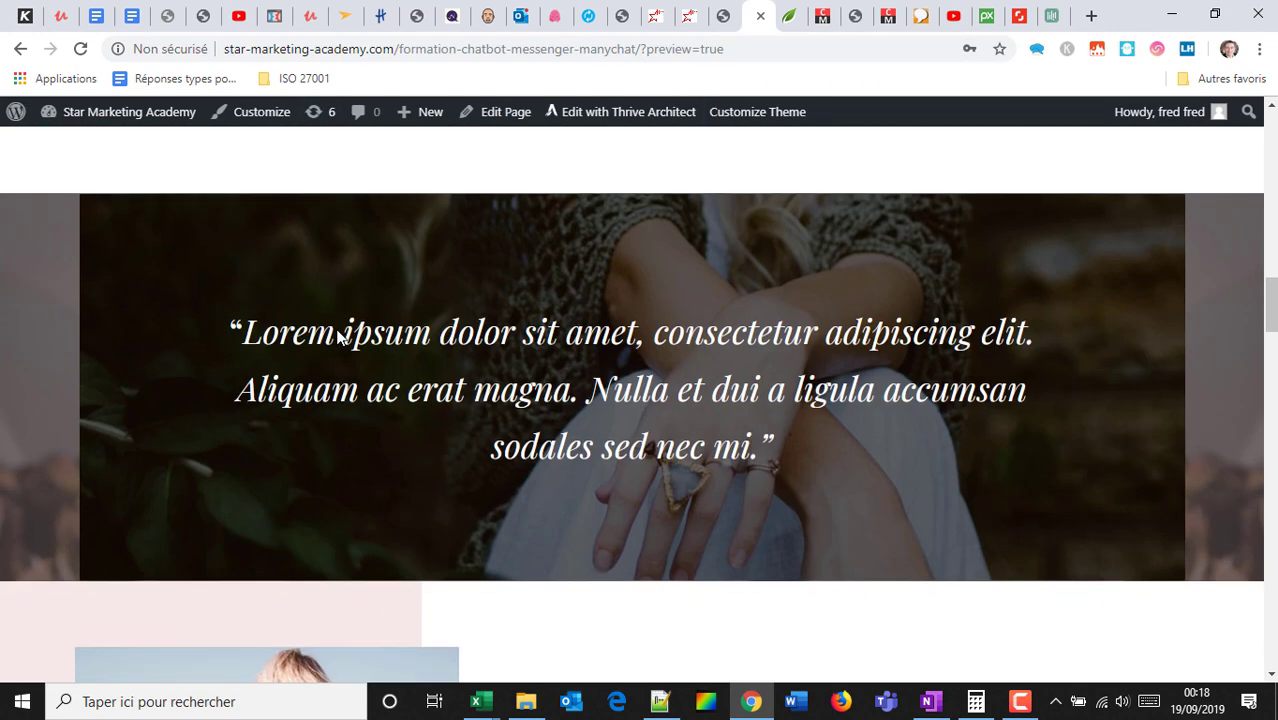
scroll(476, 188, up, 6)
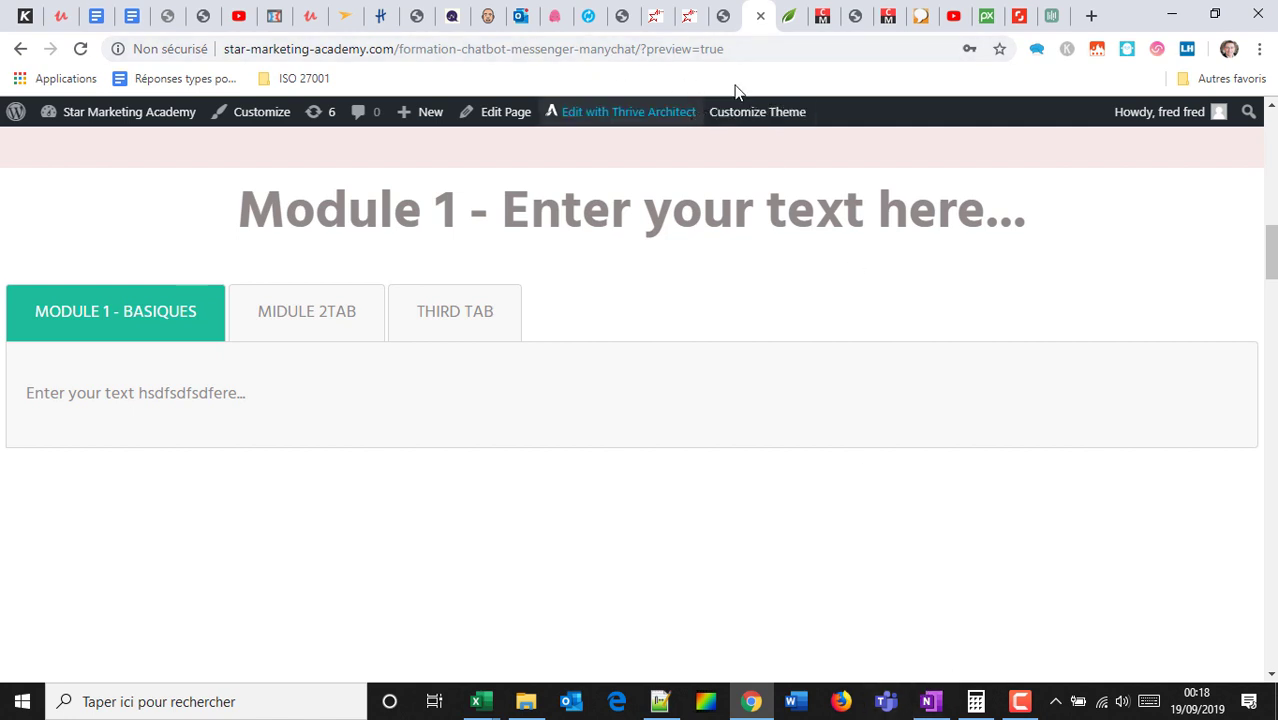
click(656, 14)
click(622, 14)
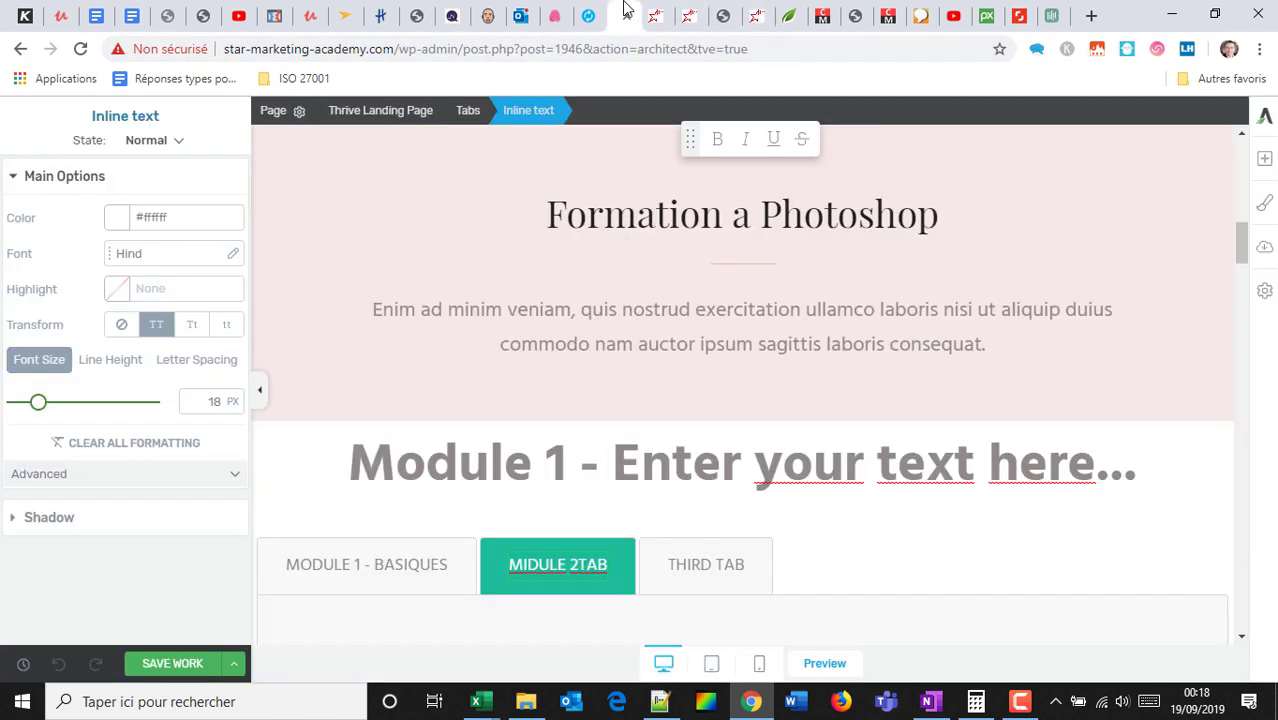